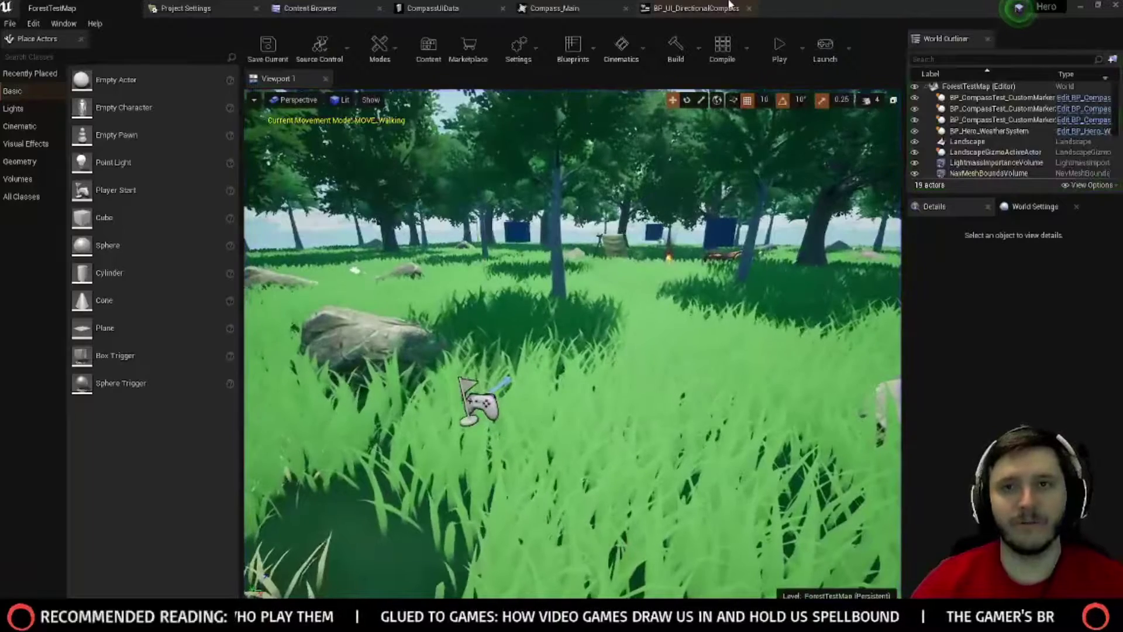
Step: Switch to Rider, close Hero_CompassUIConfigData.h and Hero_CompassUIConfigData.cpp, and review UpdateCompassPosition in Hero_CompassUI.cpp
left_click(696, 8)
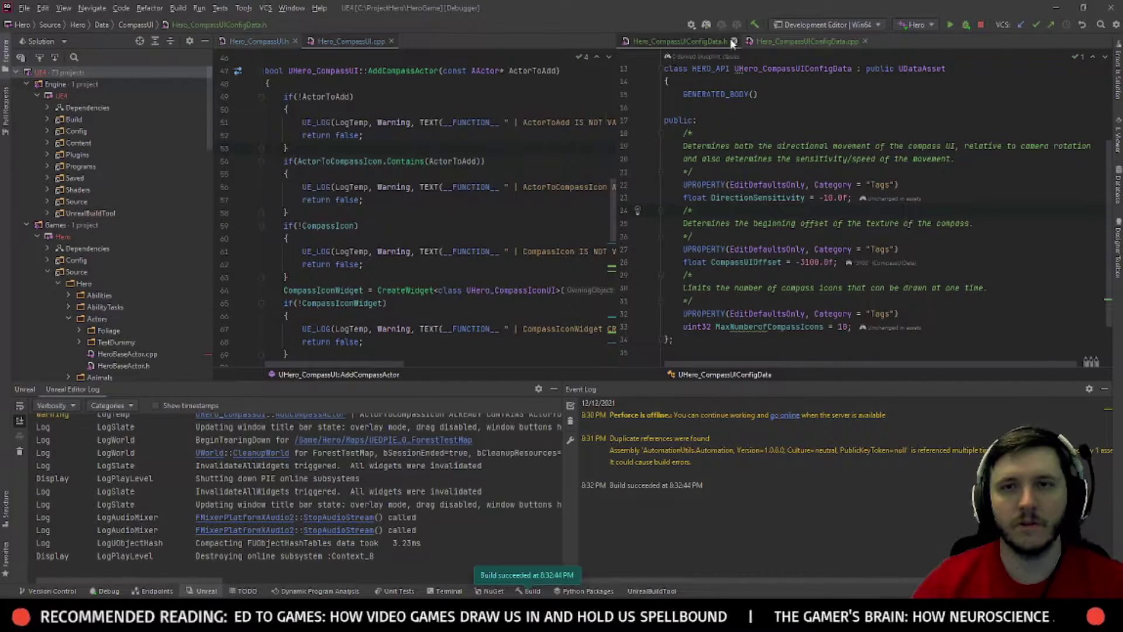
left_click(734, 41)
left_click(742, 41)
scroll(526, 204, "up", 8)
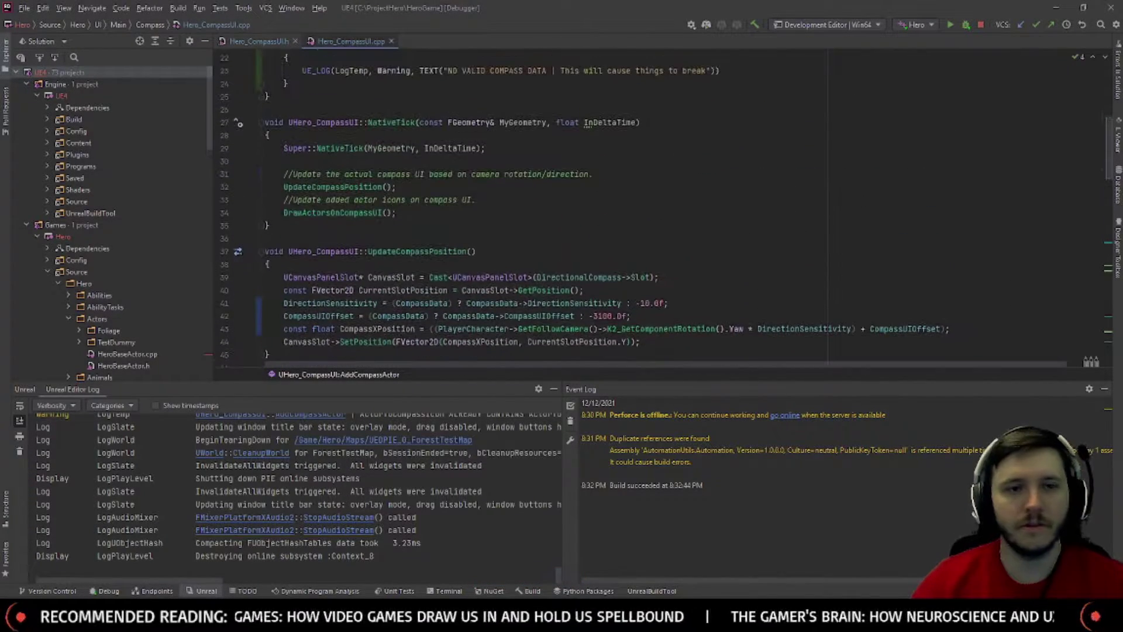
scroll(585, 205, "down", 1)
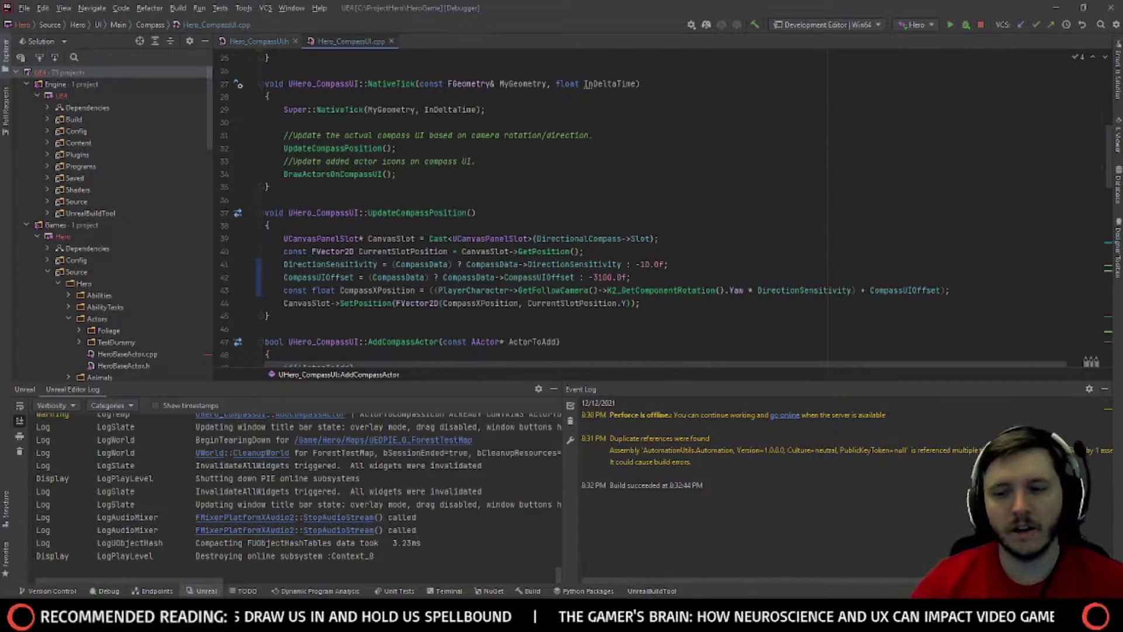
mouse_move(934, 621)
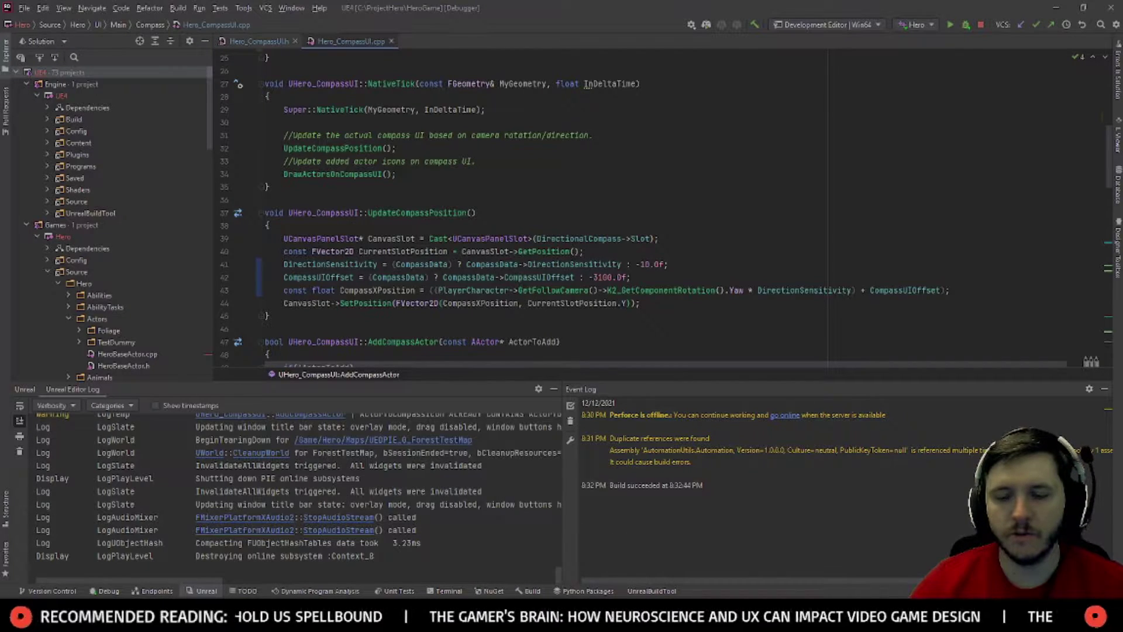
mouse_move(789, 620)
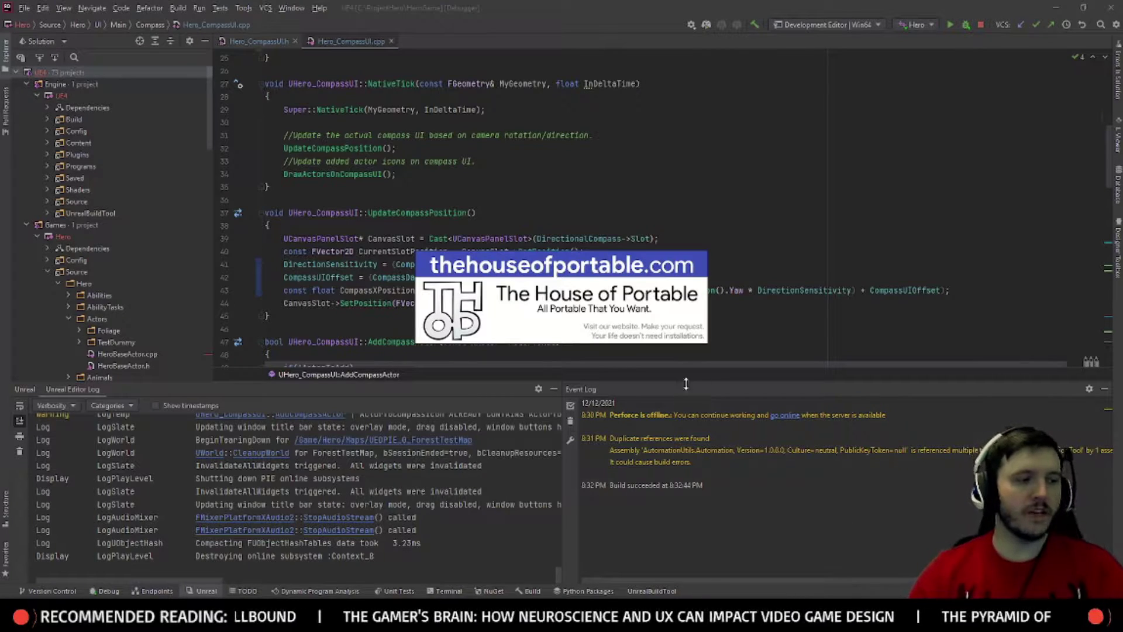
Step: Launch Photoshop and open the recent file Compass_Border.psd
left_click(624, 350)
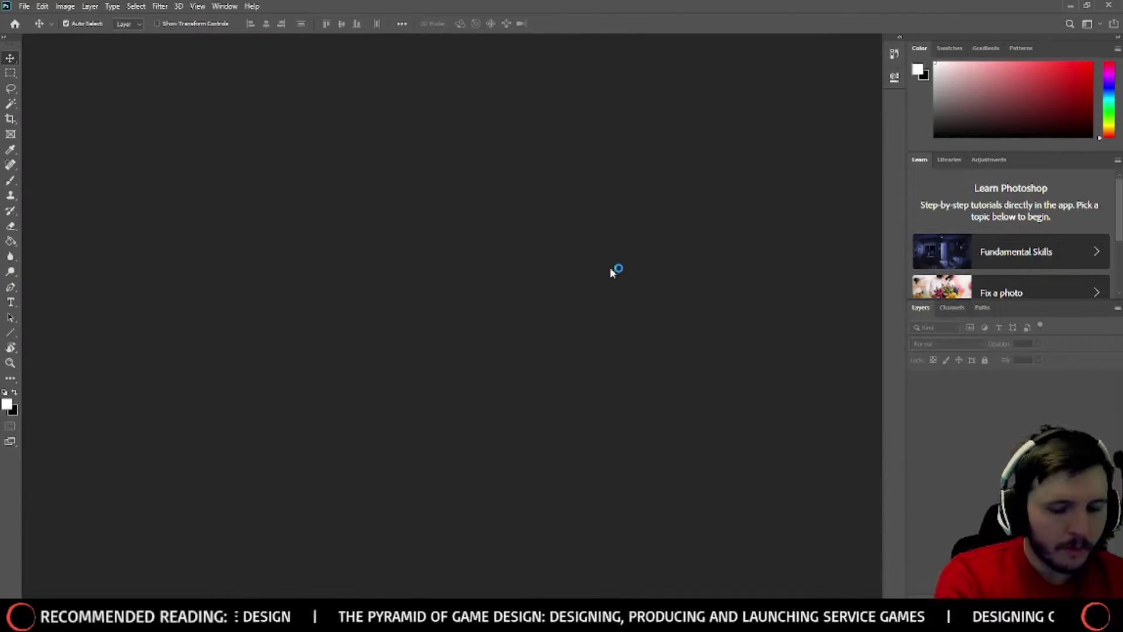
left_click(27, 6)
left_click(44, 33)
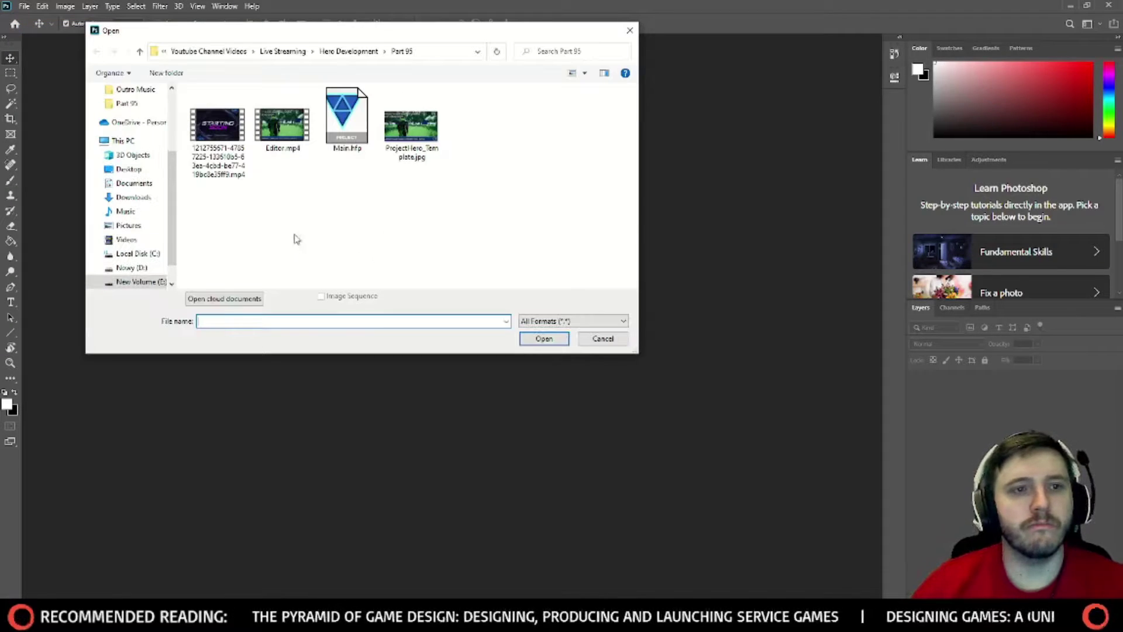
left_click(603, 339)
left_click(24, 7)
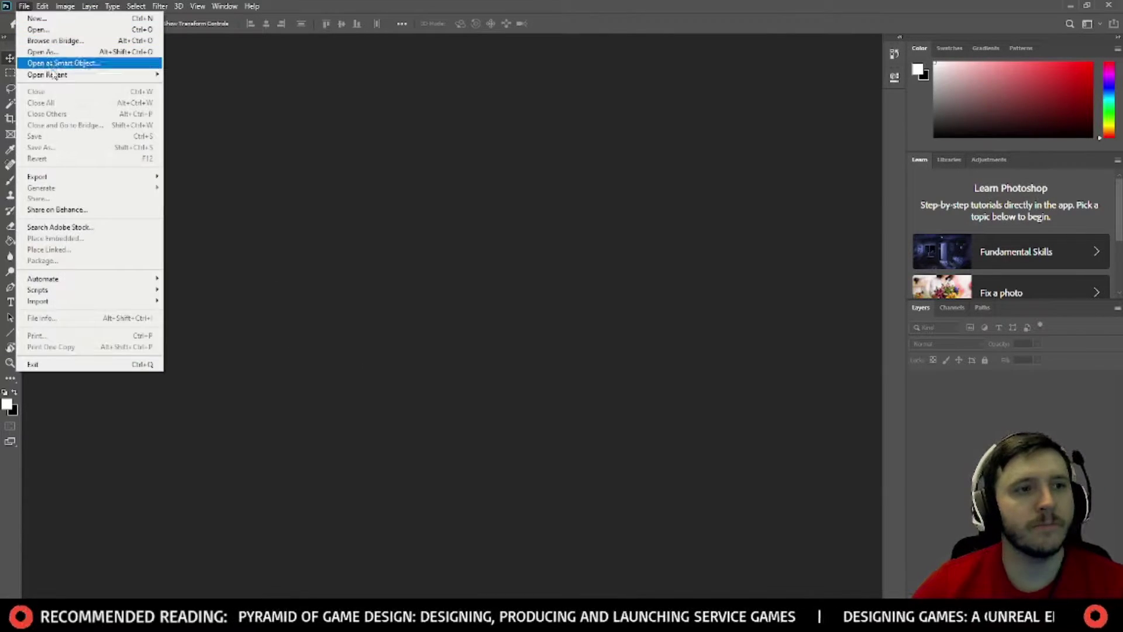
mouse_move(86, 79)
left_click(210, 85)
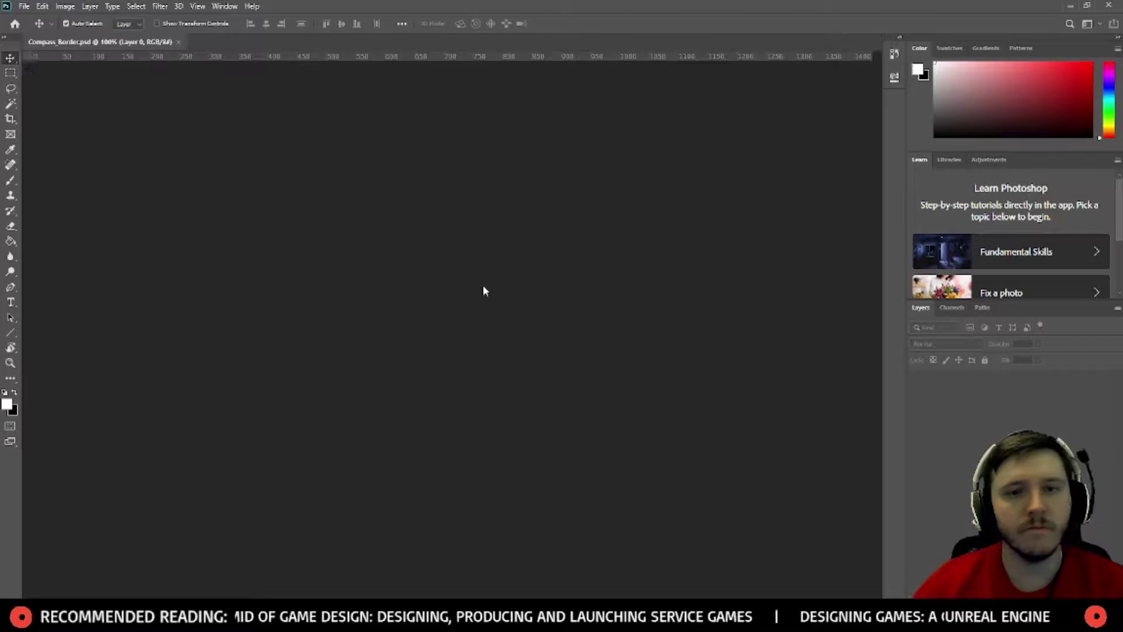
Step: Open the recent file Compass.psd without relinking its missing asset, and close Compass_Border.psd
left_click(24, 6)
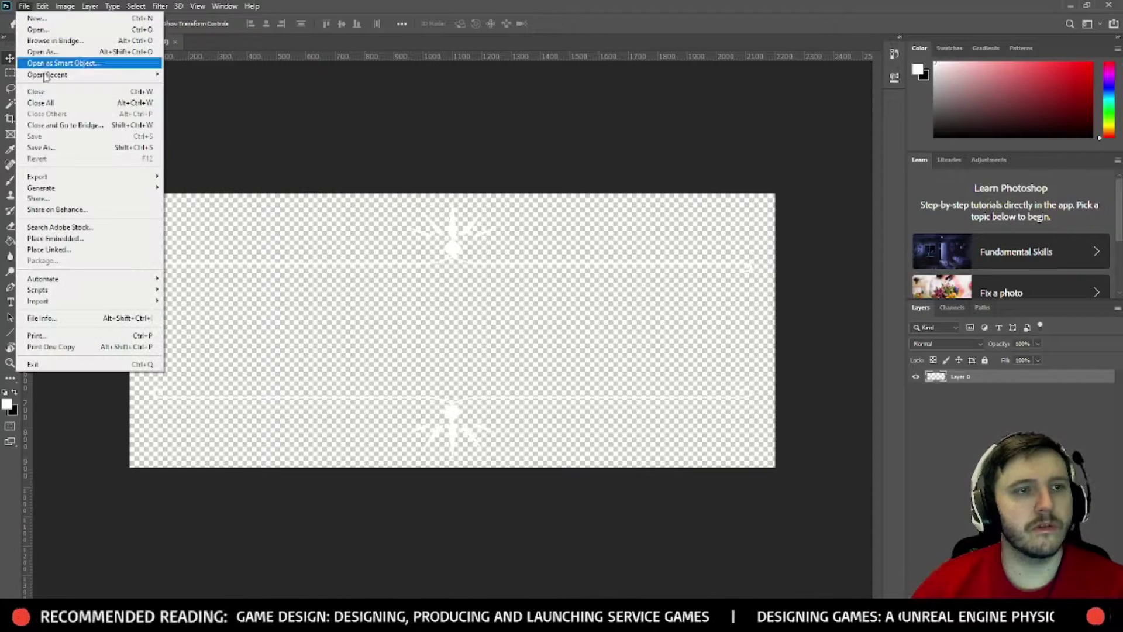
mouse_move(82, 75)
left_click(199, 108)
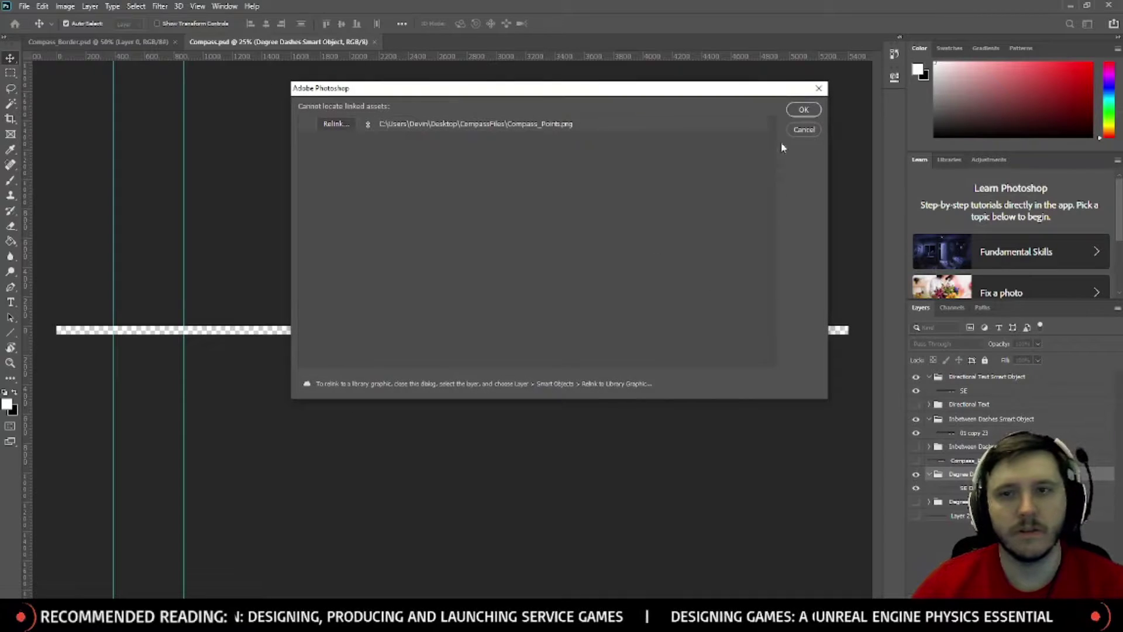
left_click(804, 109)
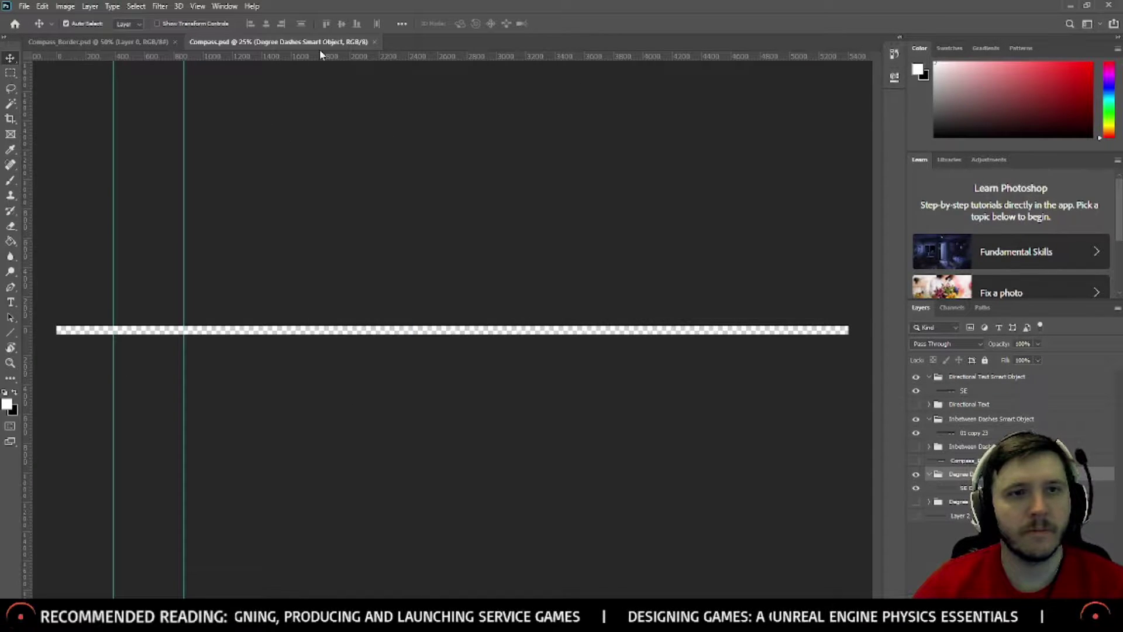
left_click(175, 42)
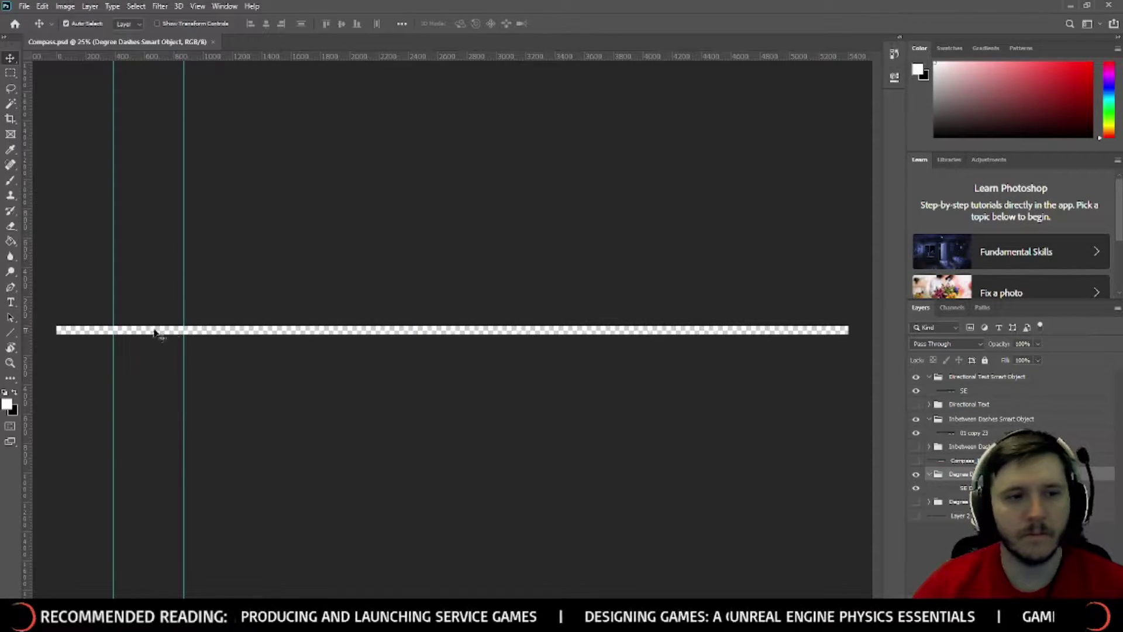
Step: Show the black background layer, Layer 2, behind the compass markings and examine the strip from end to end
key("z")
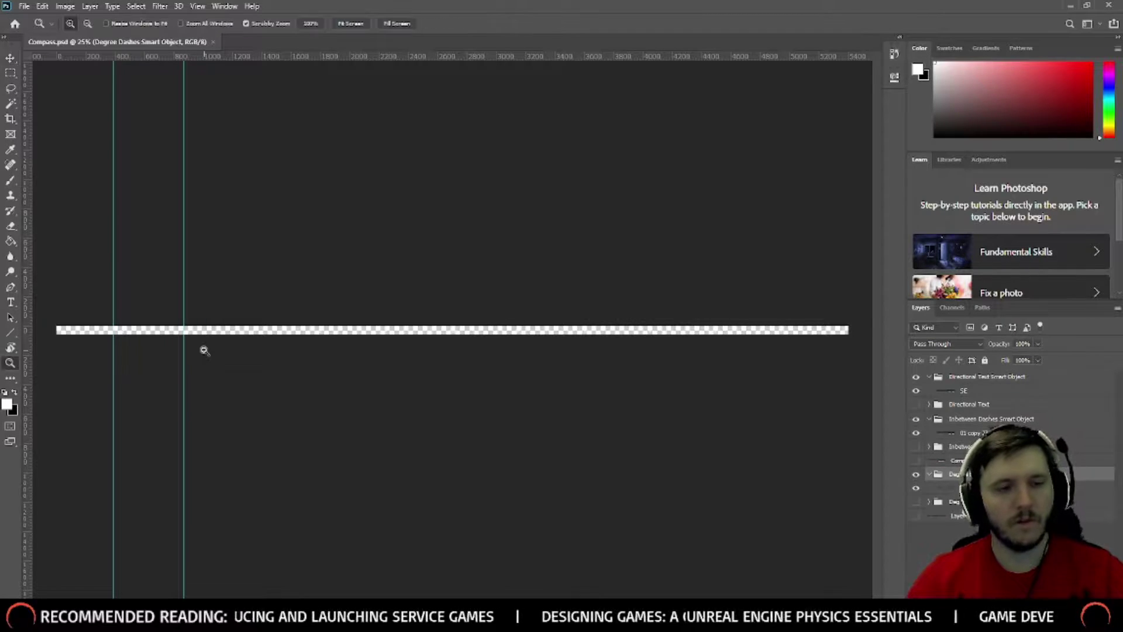
left_click_drag(203, 346, 204, 342)
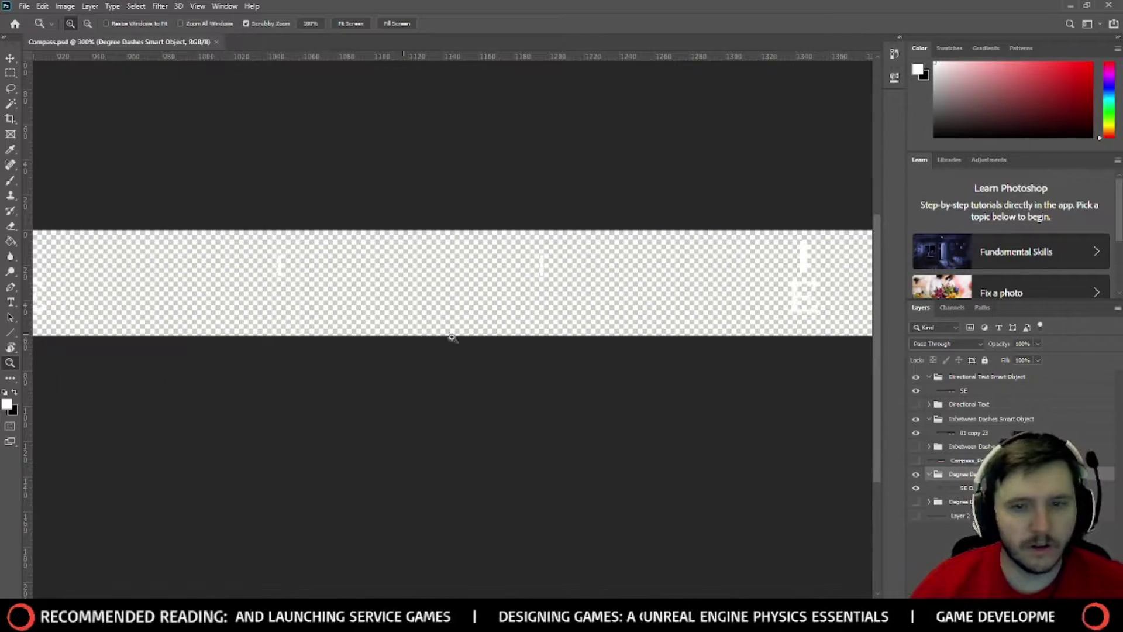
left_click(531, 338, "alt")
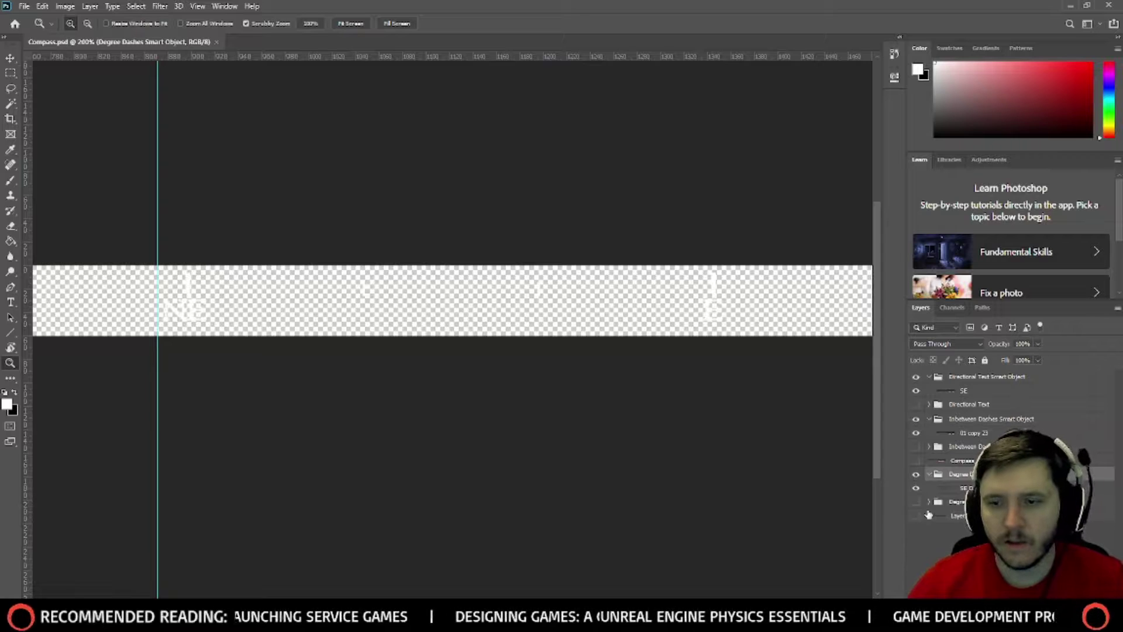
left_click(916, 516)
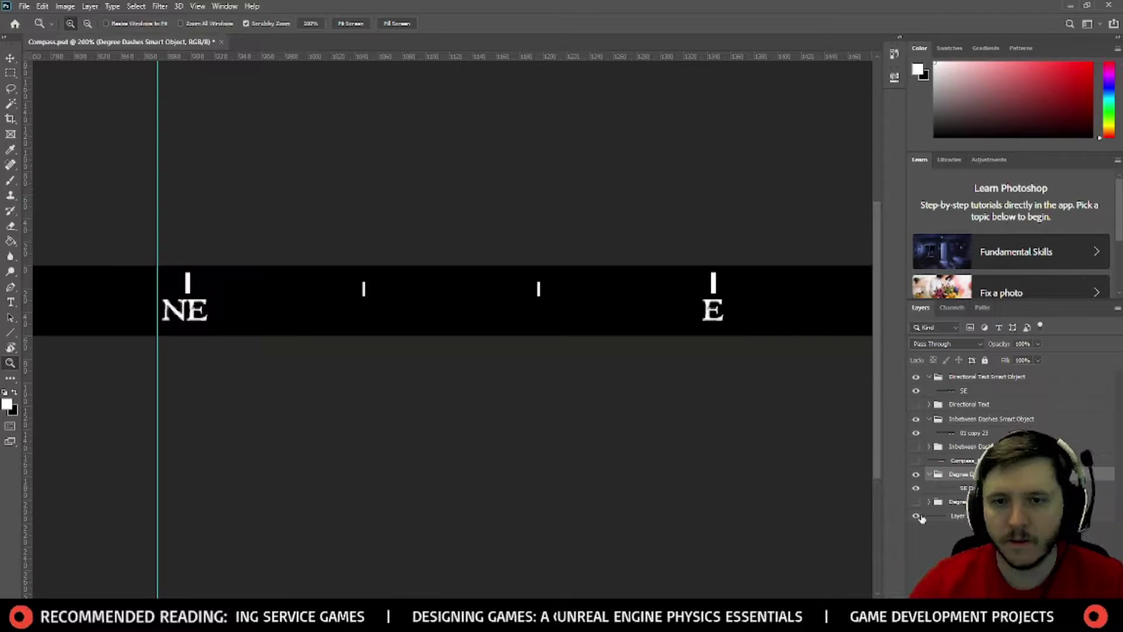
left_click_drag(620, 431, 621, 434)
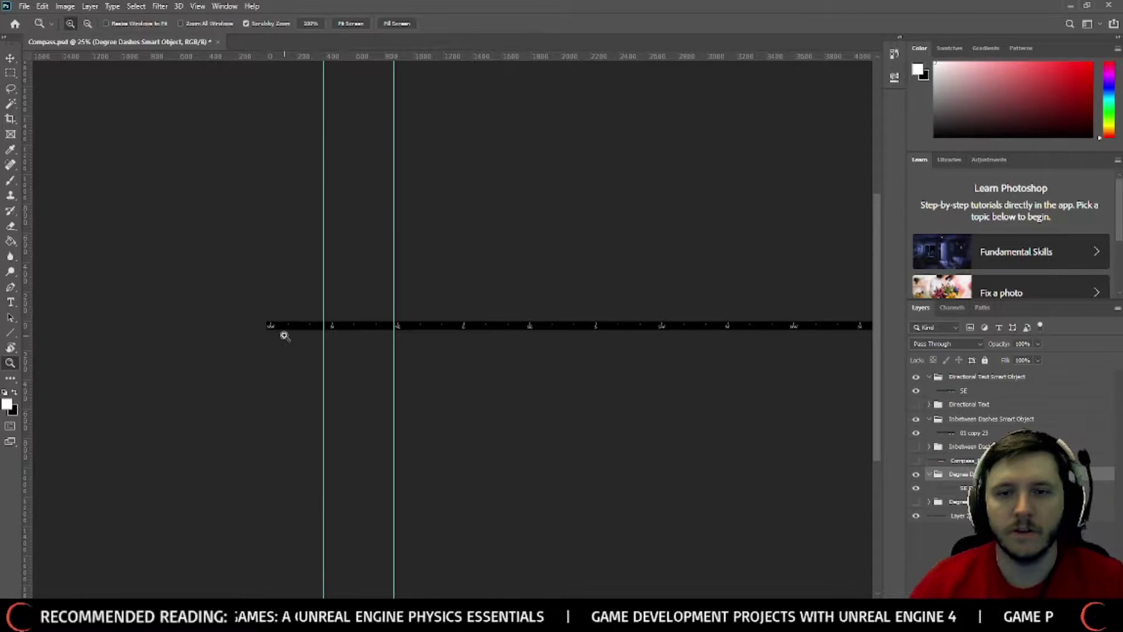
scroll(451, 307, "right", 5)
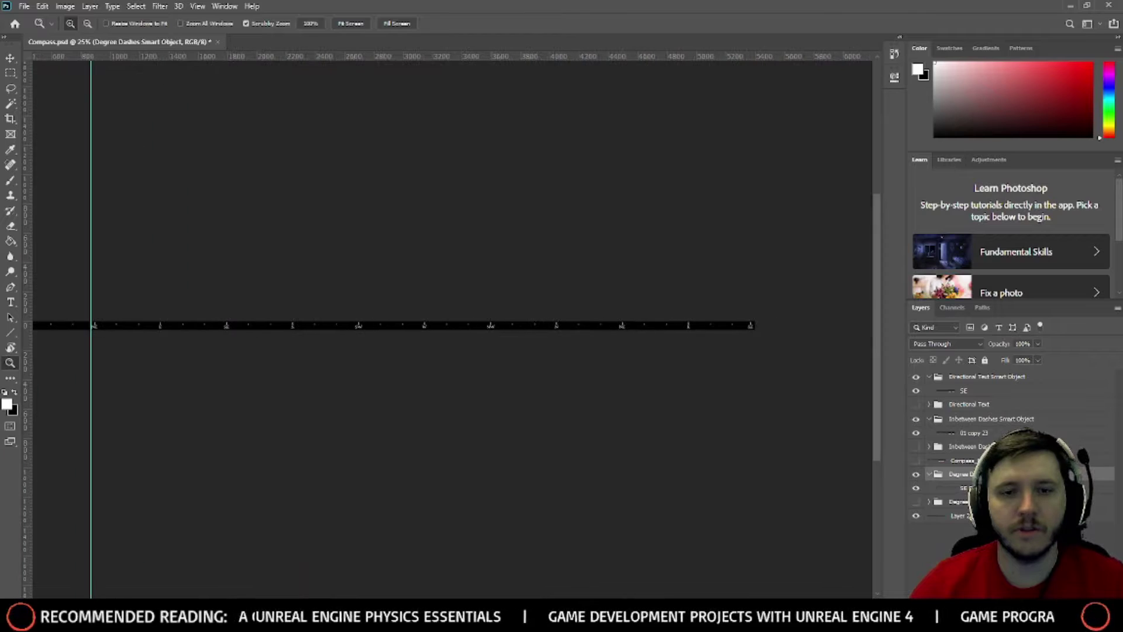
scroll(451, 324, "left", 2)
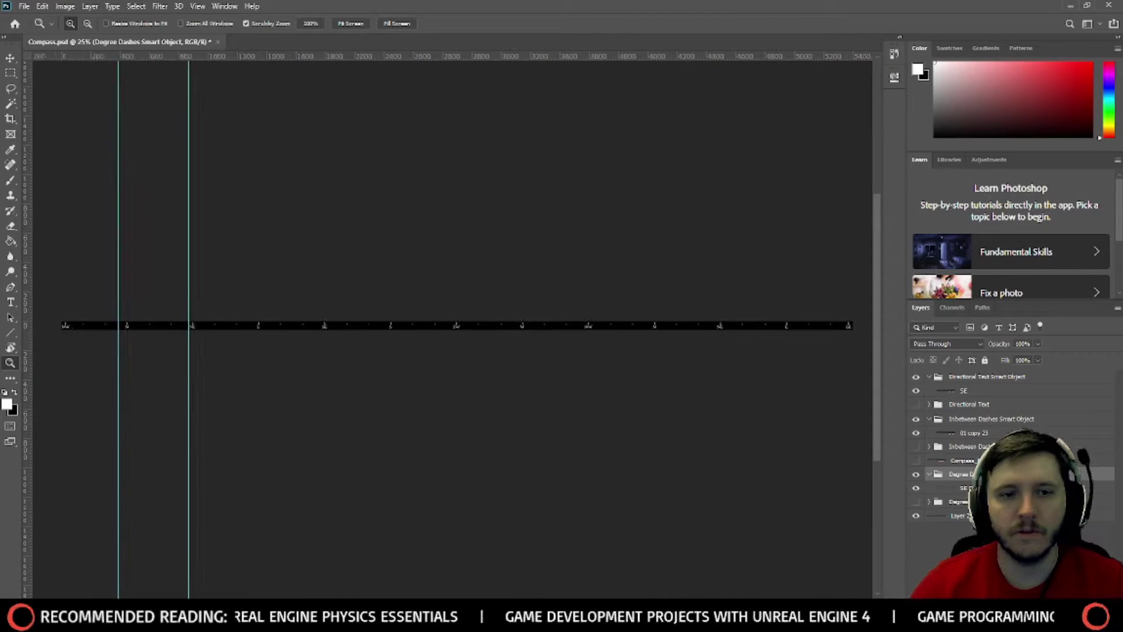
scroll(477, 576, "right", 1)
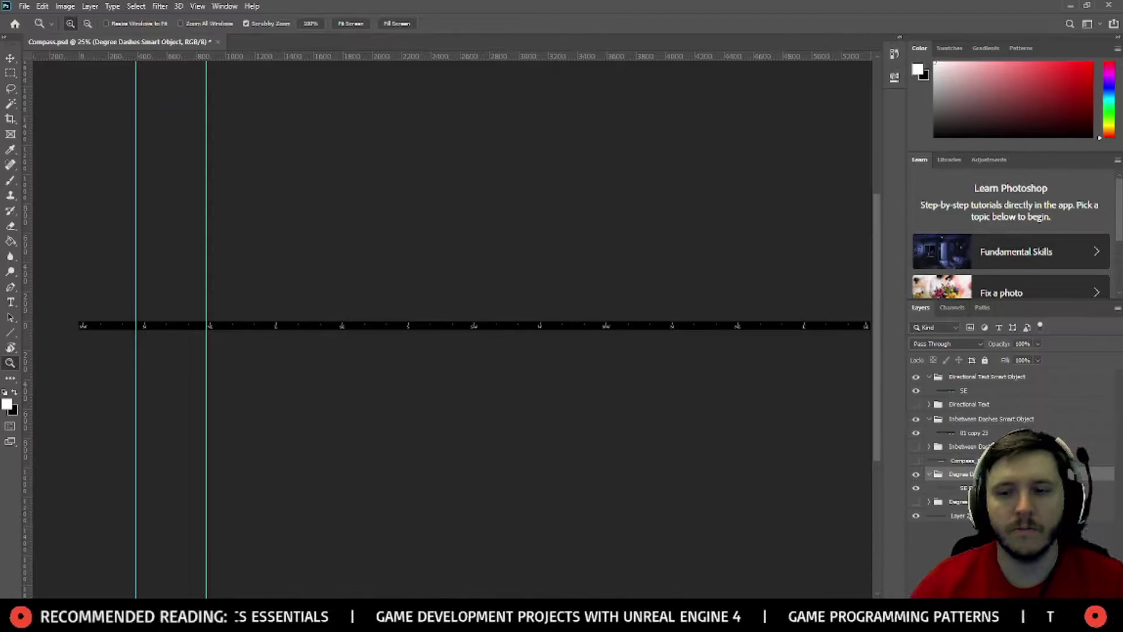
Step: Switch to Unreal Editor, set Compass UIOffset in CompassUIData to 0, save the asset and return to ForestTestMap
key("alt+Tab")
left_click(452, 7)
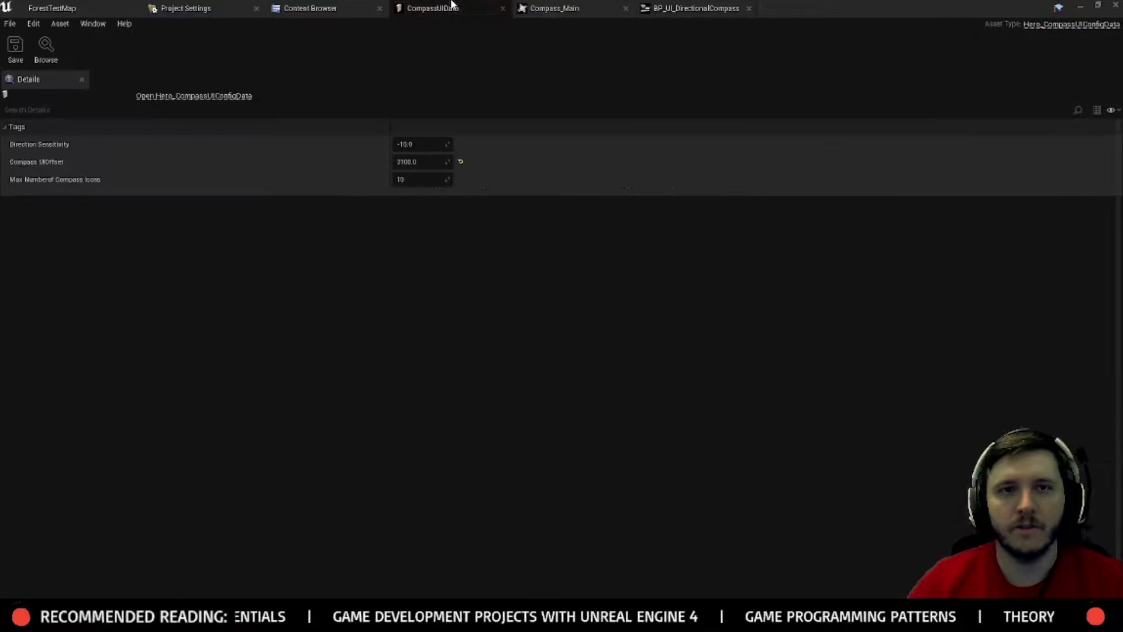
left_click(419, 162)
type("0")
key("Return")
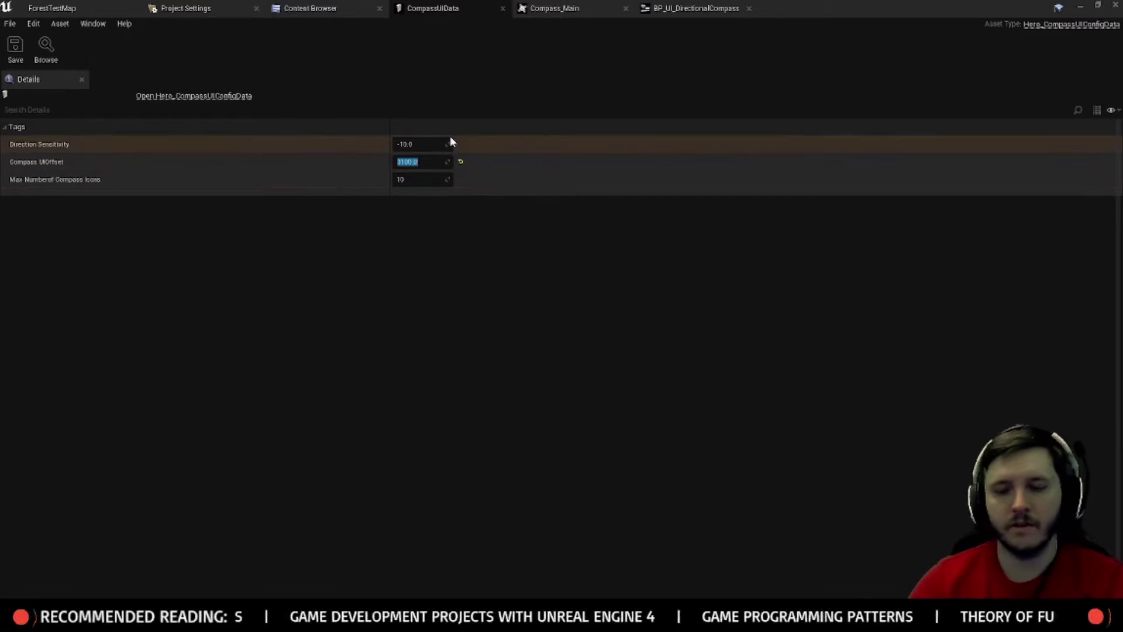
left_click(16, 45)
left_click(51, 7)
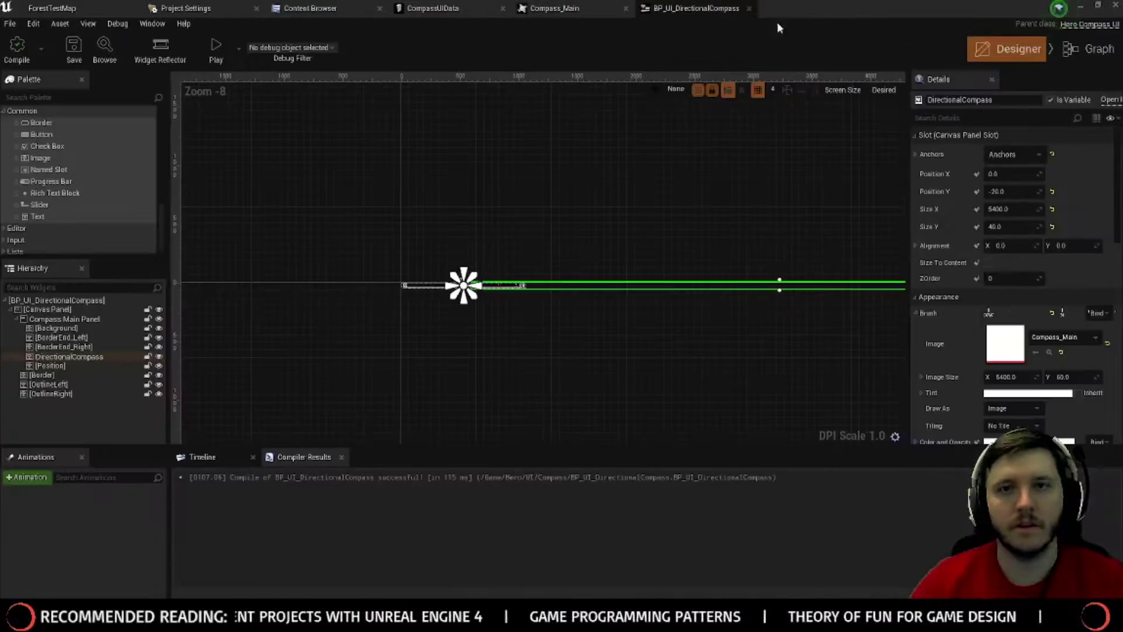
Step: Try Position X values of -5400, 100 and 1200 on the DirectionalCompass image in BP_UI_DirectionalCompass
left_click(1002, 171)
type("-5400")
key("Return")
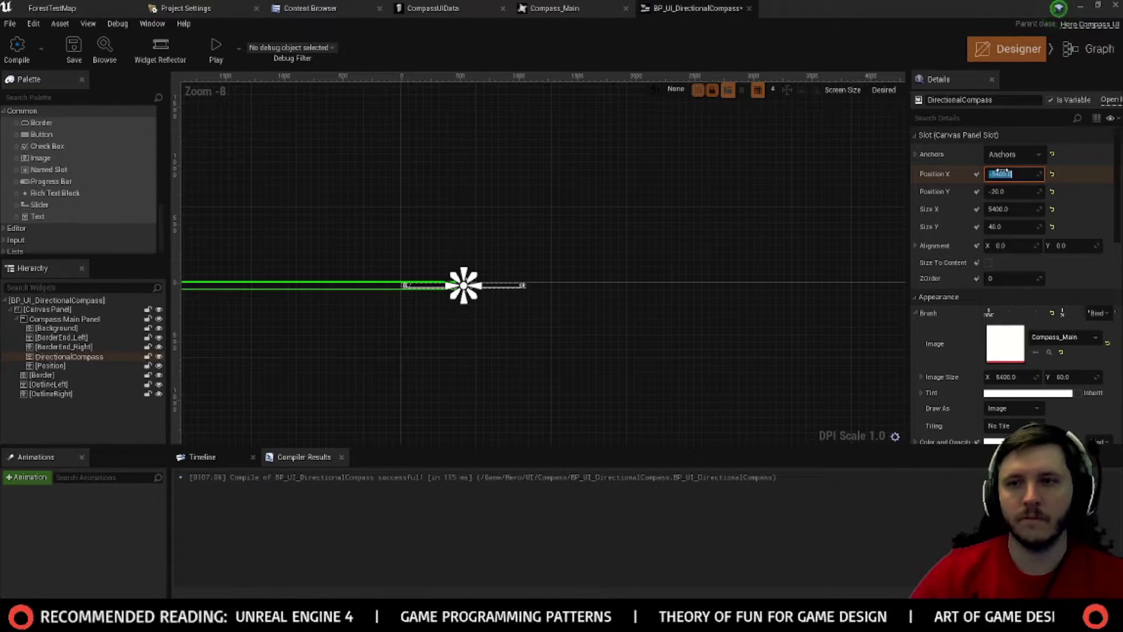
type("1000")
key("Return")
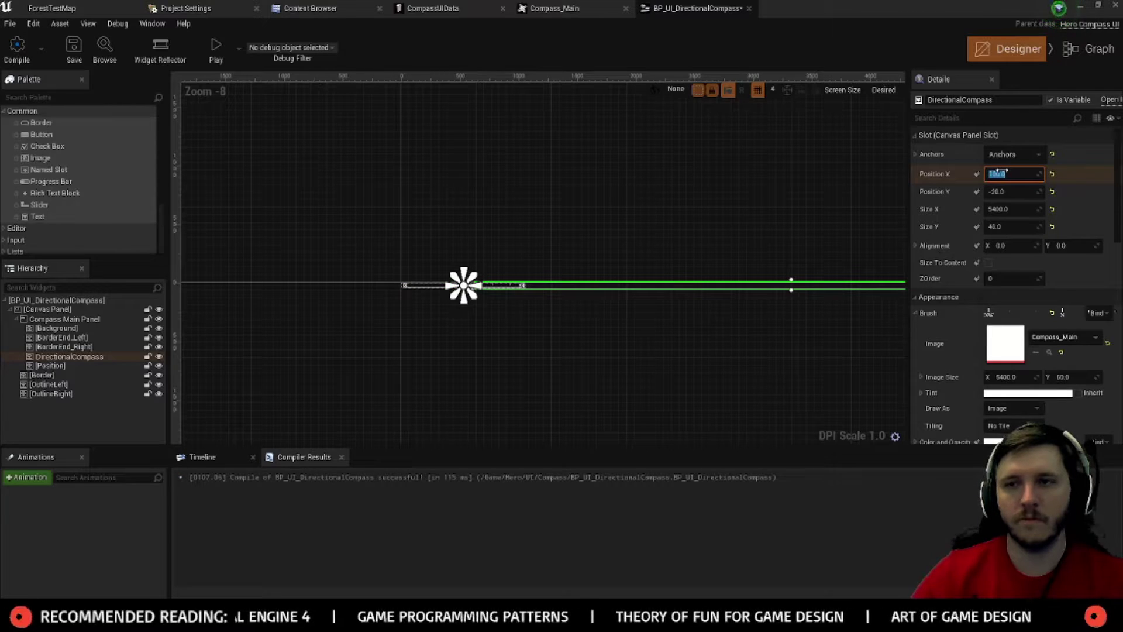
type("1220")
key("Return")
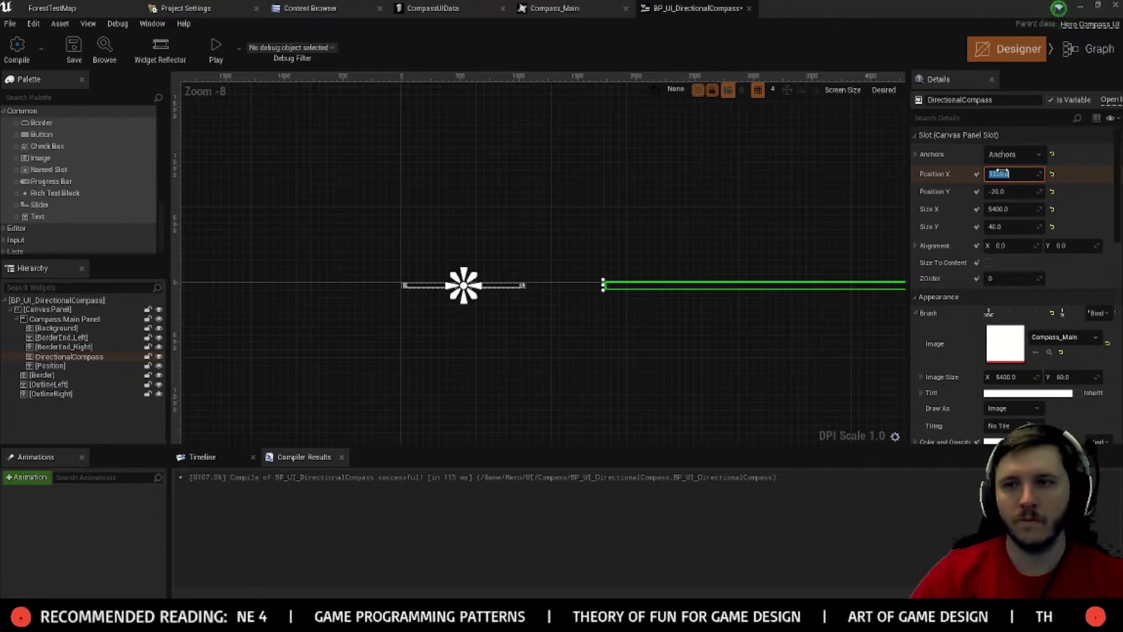
Step: Set the DirectionalCompass image's Position X to -2000, then briefly play and stop ForestTestMap to test it
type("-200")
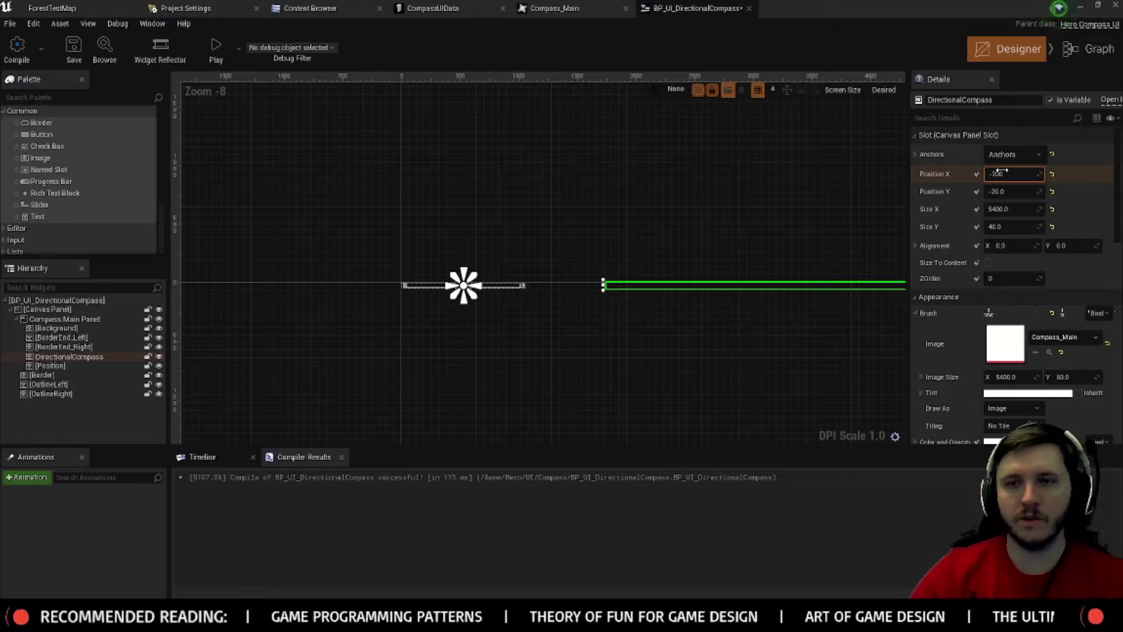
type("0")
key("Return")
left_click(89, 6)
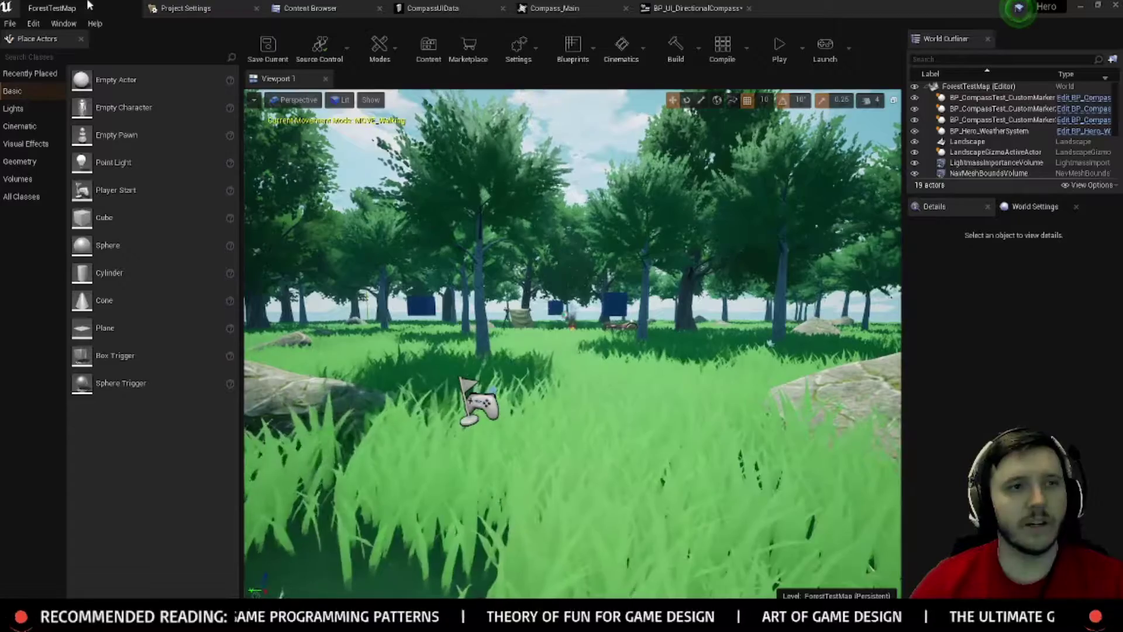
left_click(778, 48)
key("Escape")
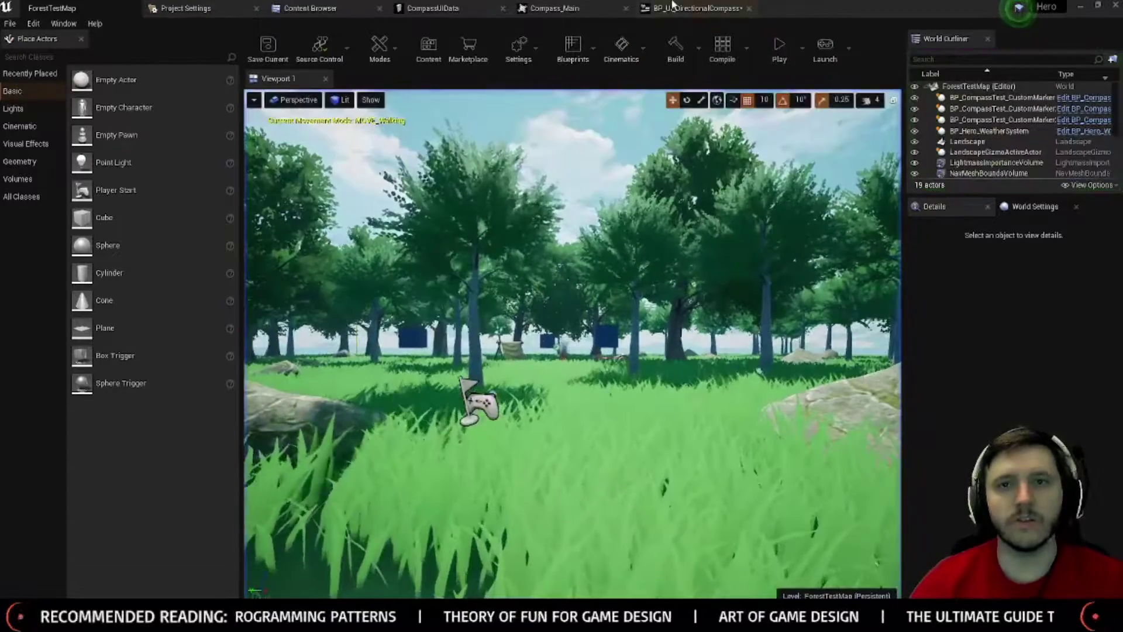
Step: Set the Position X of the DirectionalCompass image in BP_UI_DirectionalCompass to -3100 and check its alignment with the centre marker
left_click(673, 7)
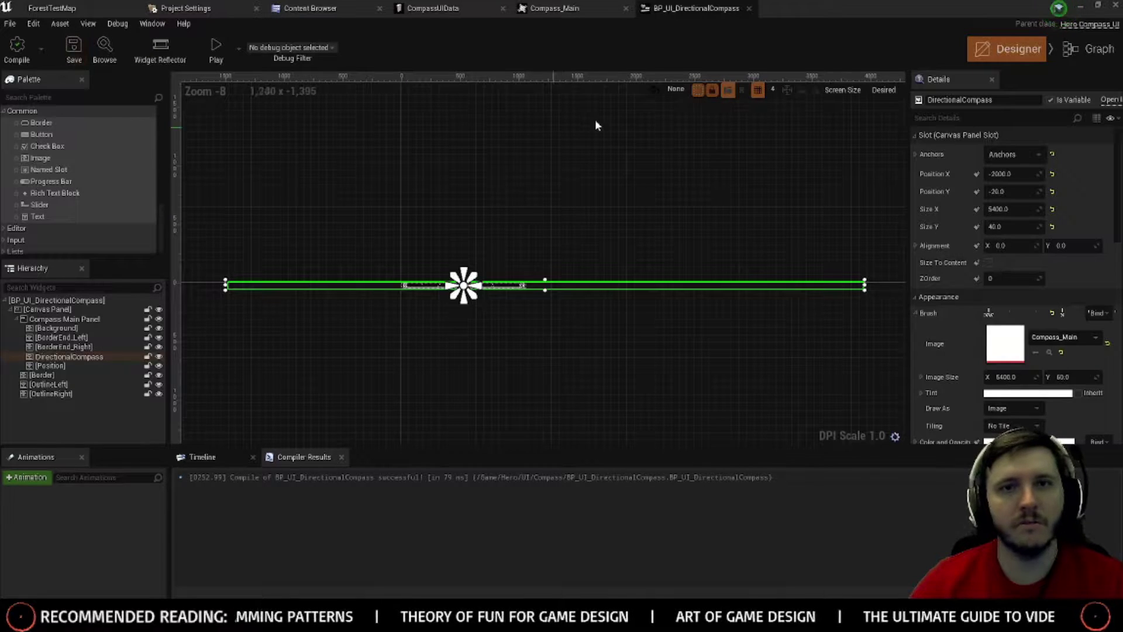
scroll(655, 304, "up", 5)
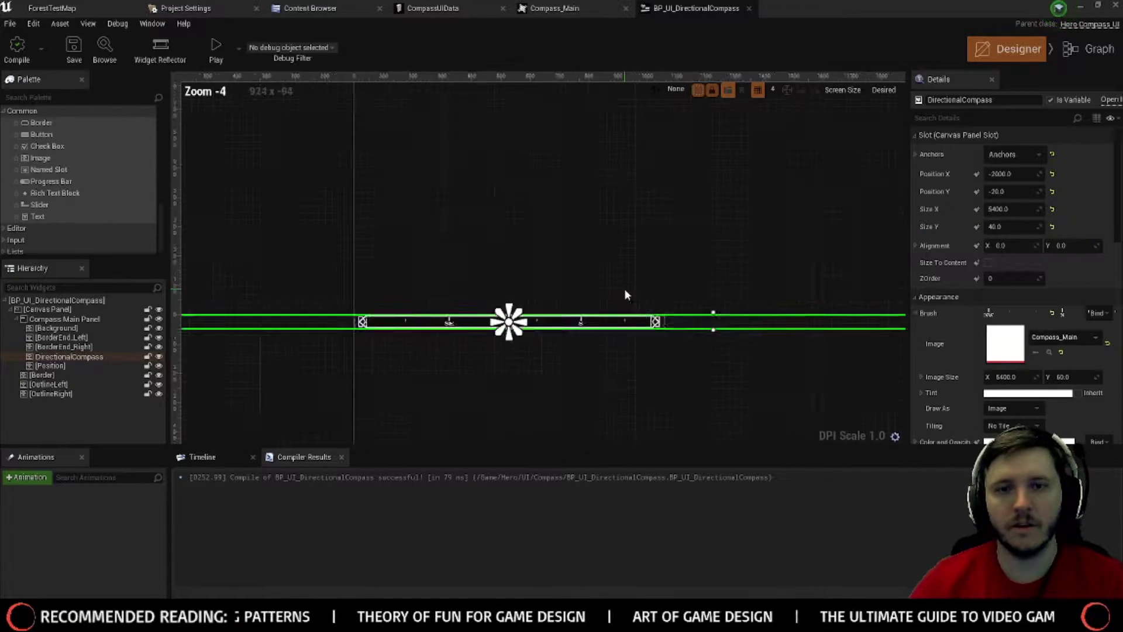
left_click(1012, 175)
type("-")
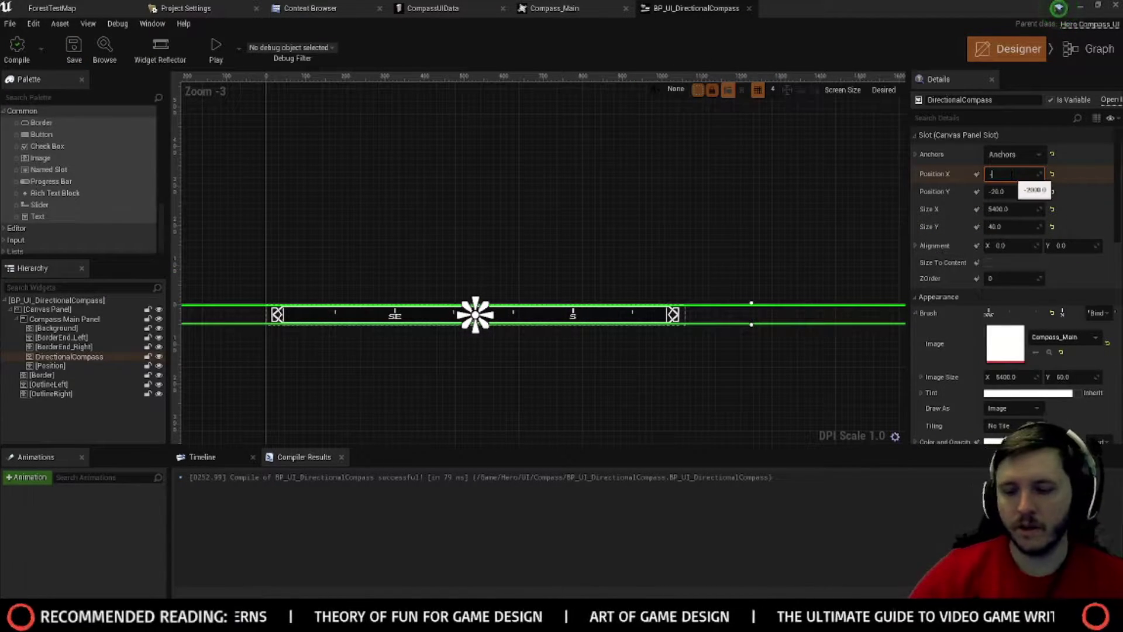
type("3100")
key("Return")
scroll(520, 331, "up", 5)
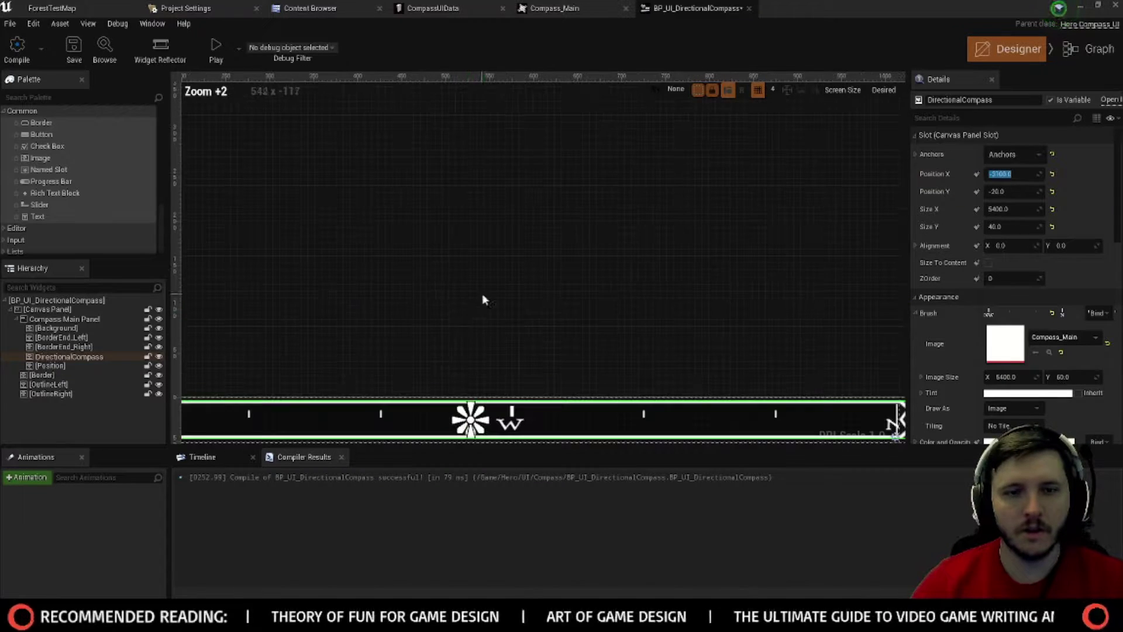
scroll(449, 225, "down", 4)
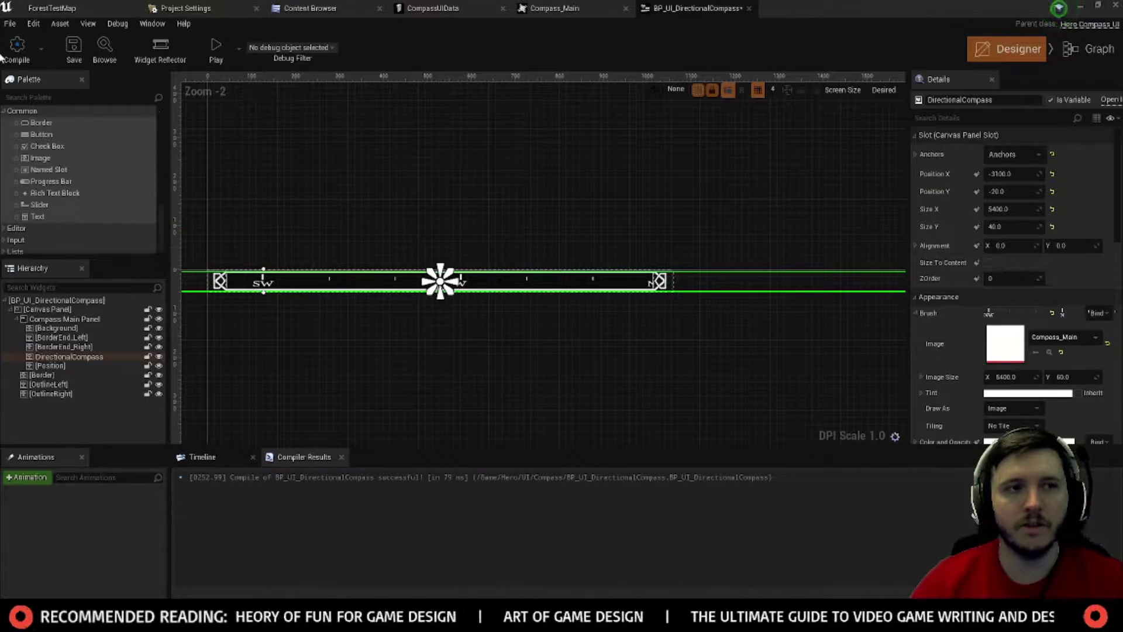
Step: Compile and save BP_UI_DirectionalCompass, and set Direction Sensitivity in CompassUIData to 10, saving the asset
left_click(17, 47)
left_click(78, 59)
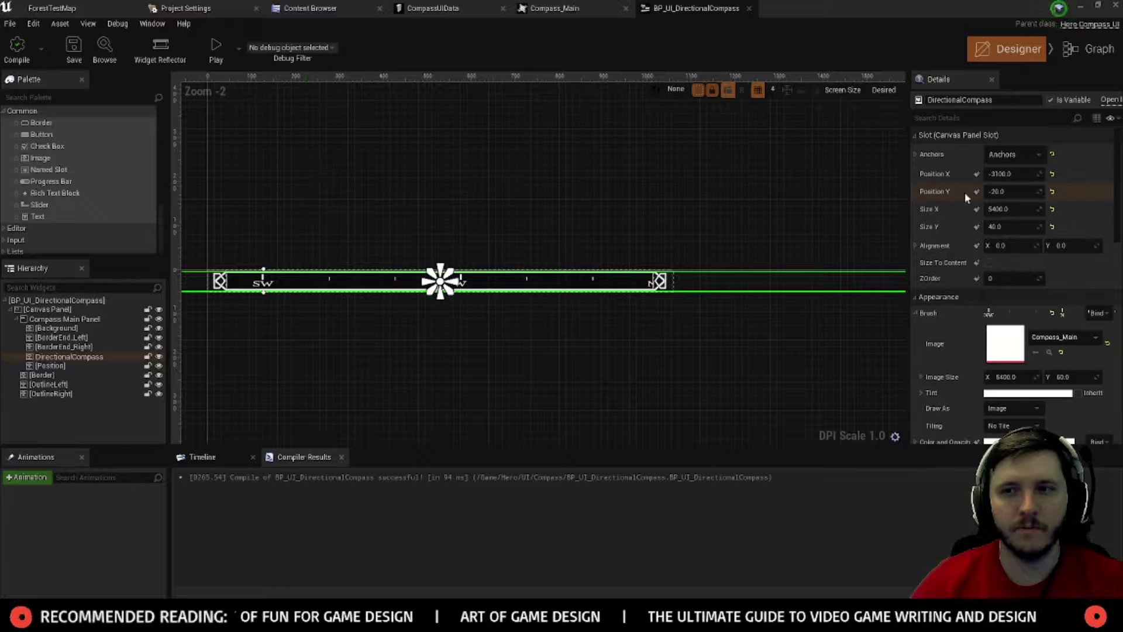
left_click(468, 8)
left_click(403, 144)
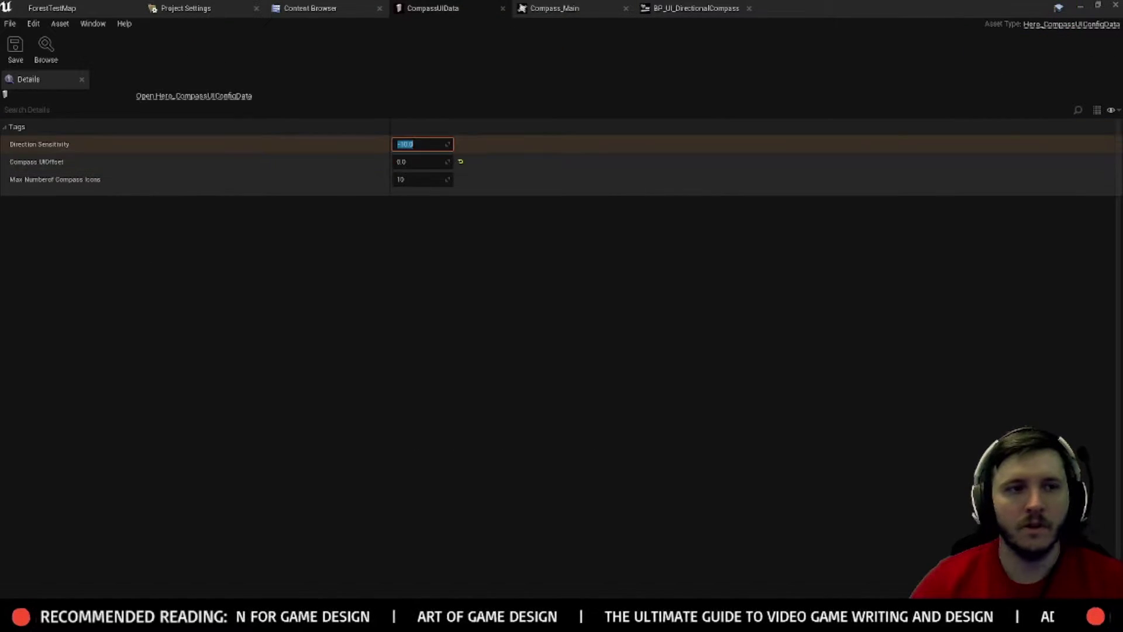
type("10")
key("Return")
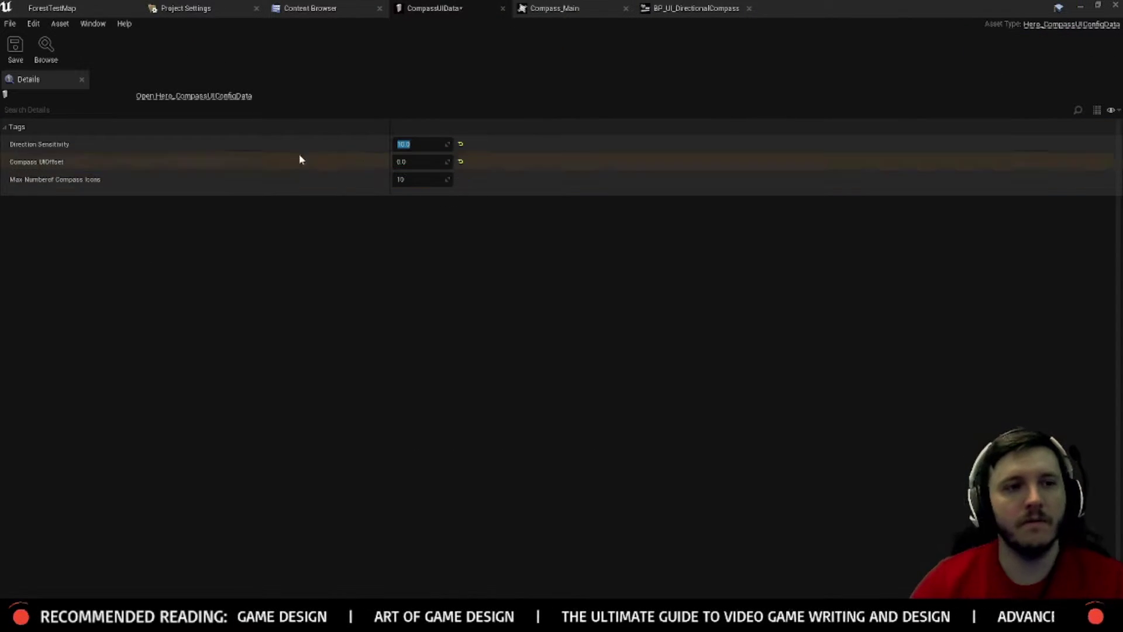
left_click(15, 48)
Step: Briefly play ForestTestMap to check the compass strip with the positive sensitivity, and stop the session
left_click(52, 8)
left_click(778, 47)
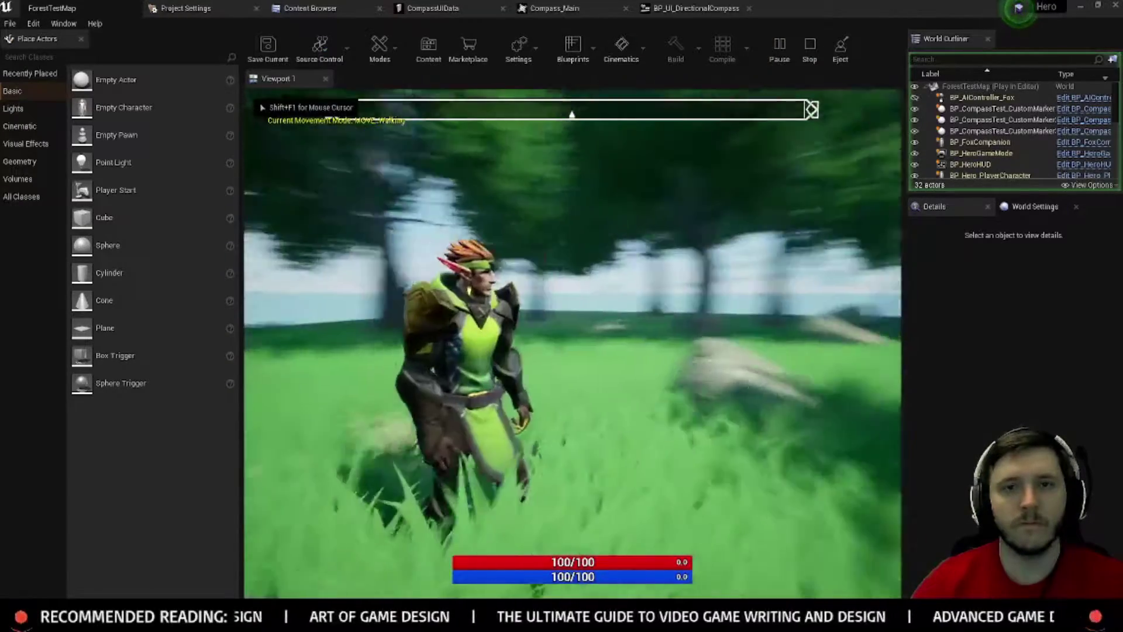
key("Escape")
Step: Set Compass UIOffset in CompassUIData to -3100 and save the asset
left_click(444, 8)
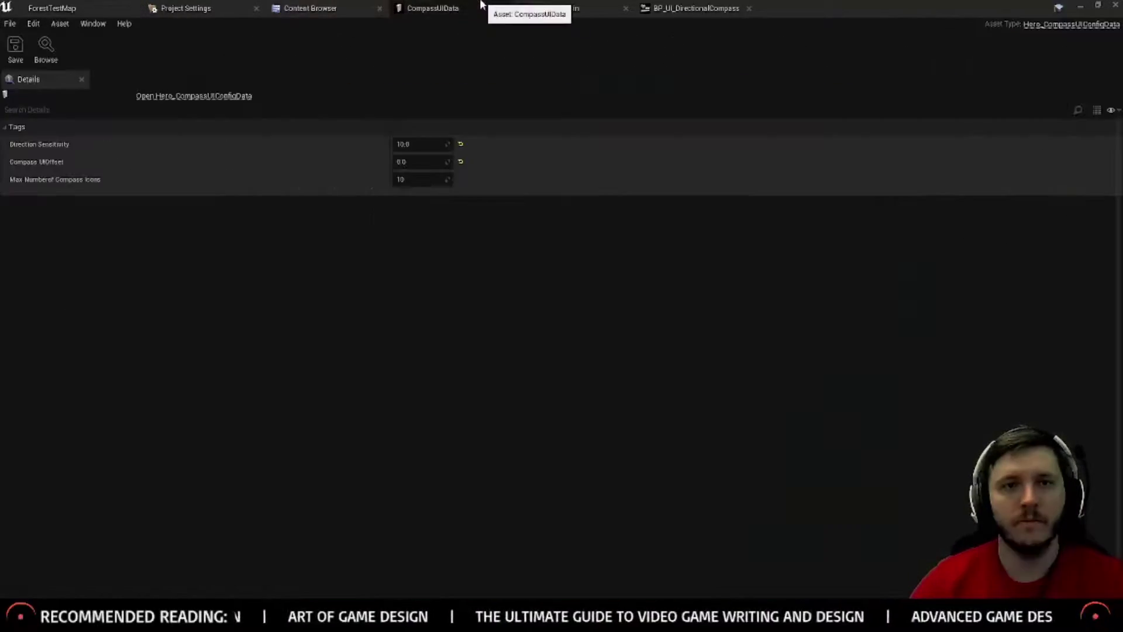
left_click(439, 162)
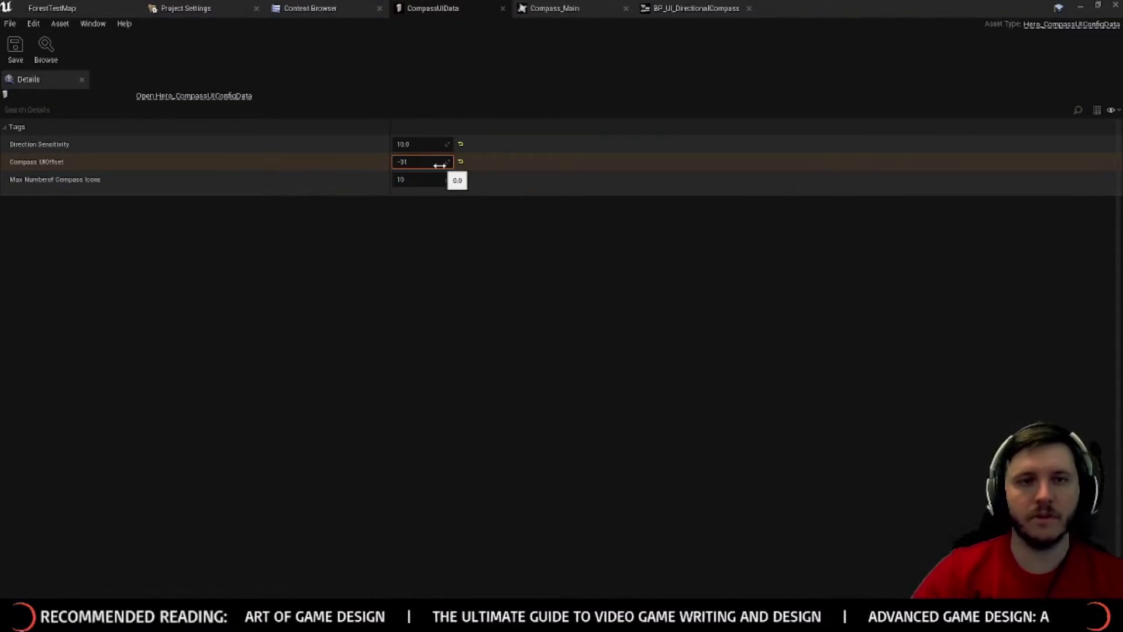
type("-3100")
key("Return")
left_click(15, 48)
Step: Play ForestTestMap, turn the character to check the headings against the compass centre marker, and stop the session
left_click(52, 7)
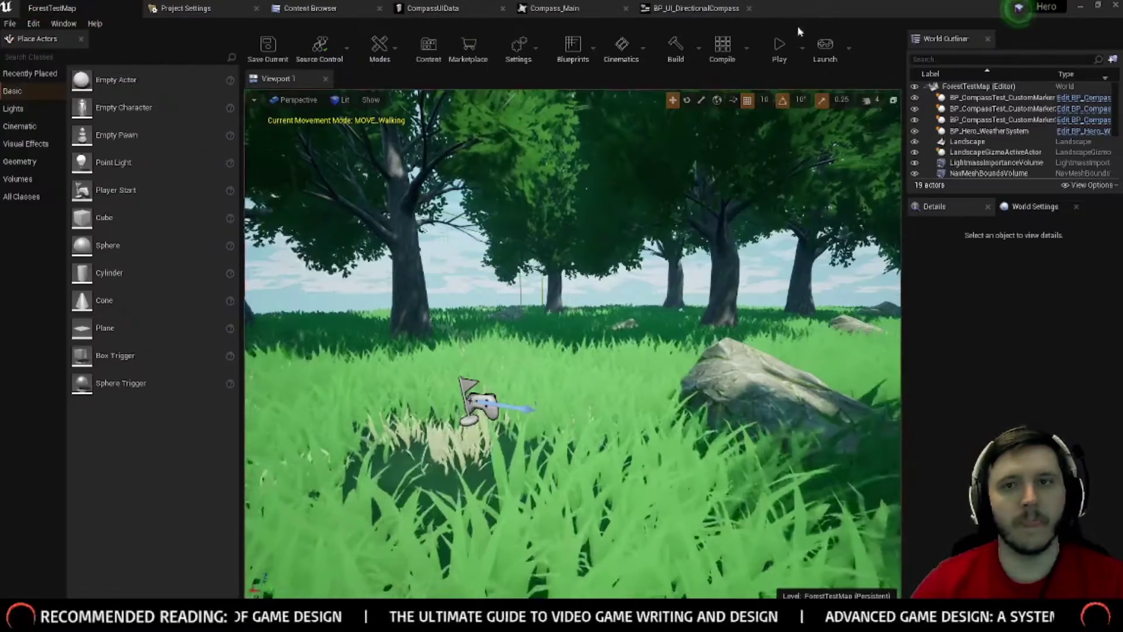
left_click(779, 47)
key("w")
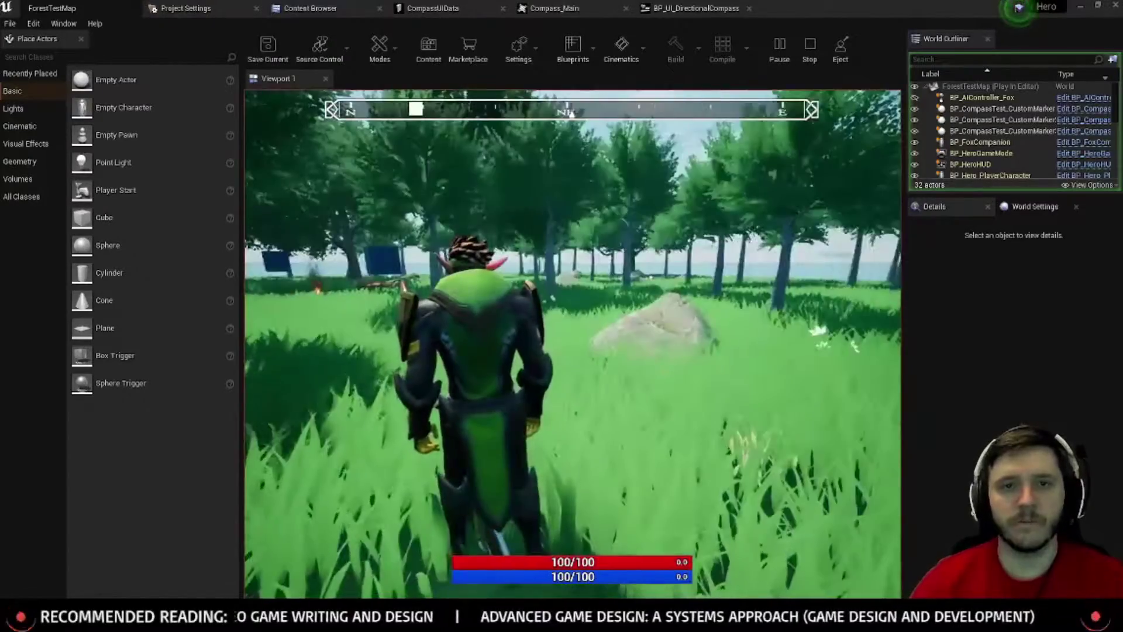
key("Escape")
Step: Try a Direction Sensitivity of -10 in CompassUIData, save it and check the compass by moving around in ForestTestMap
left_click(433, 8)
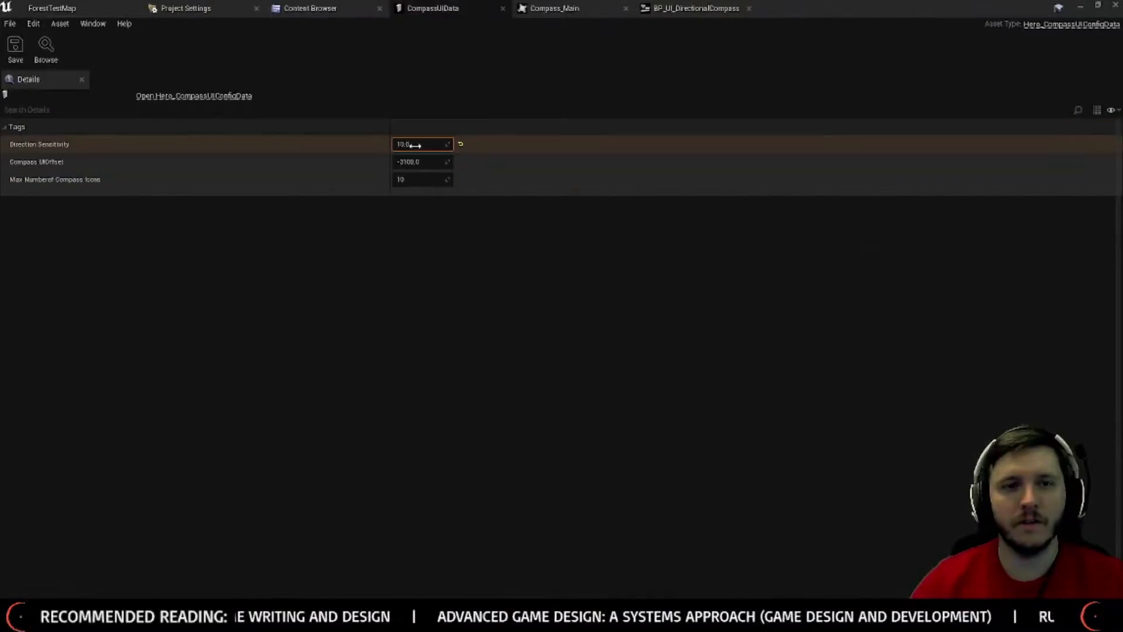
left_click(15, 47)
left_click(41, 7)
left_click(780, 44)
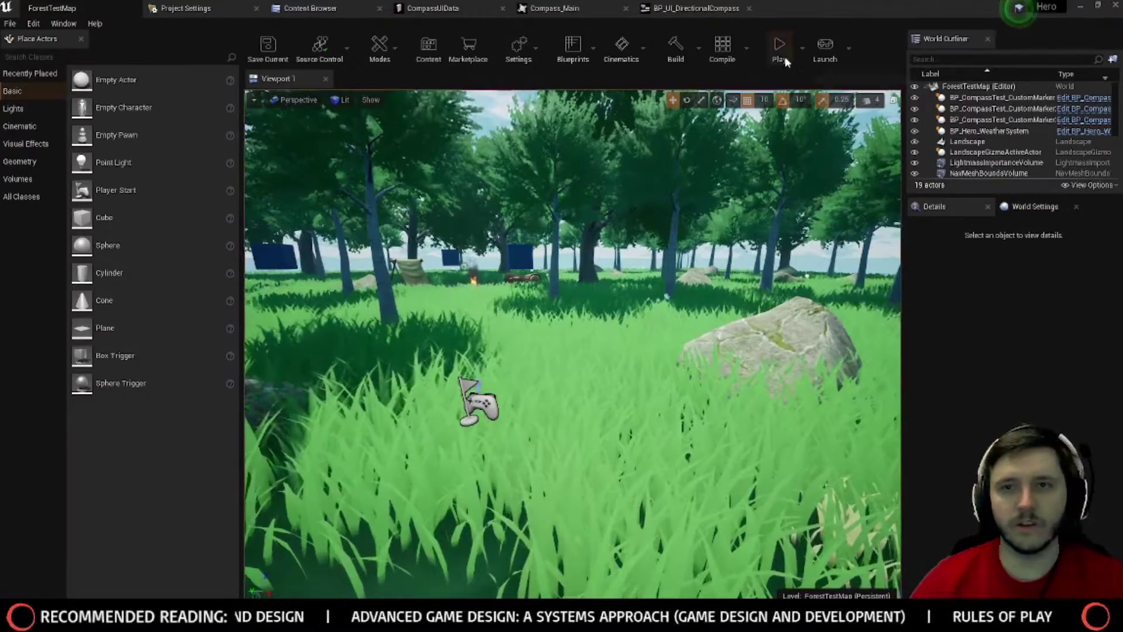
key("w")
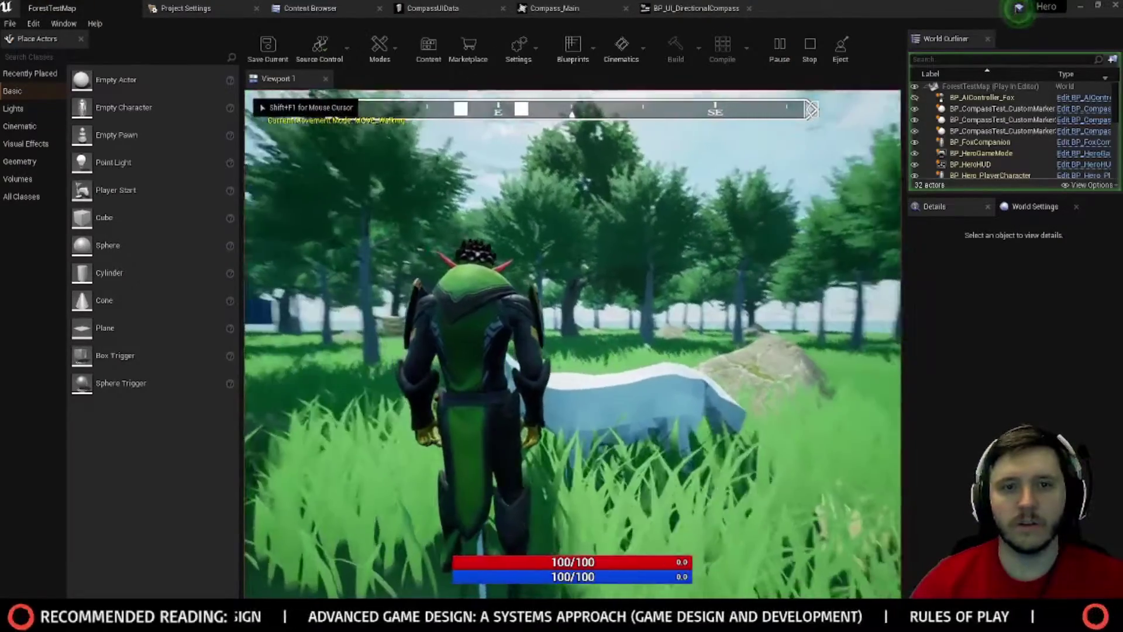
key("w")
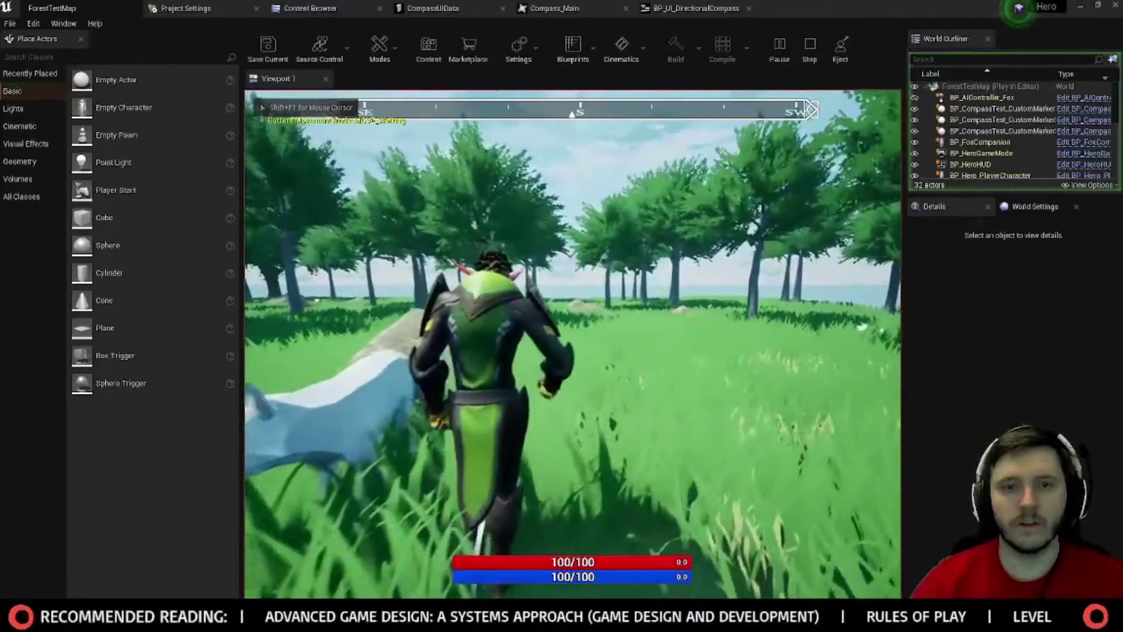
key("shift+F1")
Step: Set Direction Sensitivity to 10 and Compass UIOffset to -2700 in CompassUIData
left_click(433, 7)
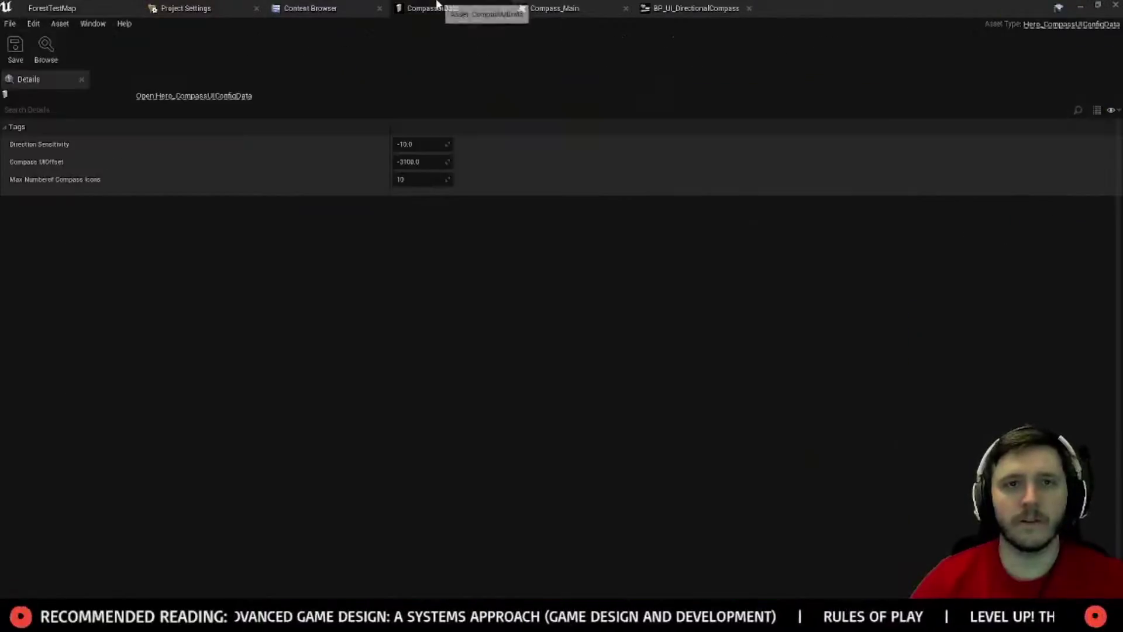
left_click(410, 144)
type("10")
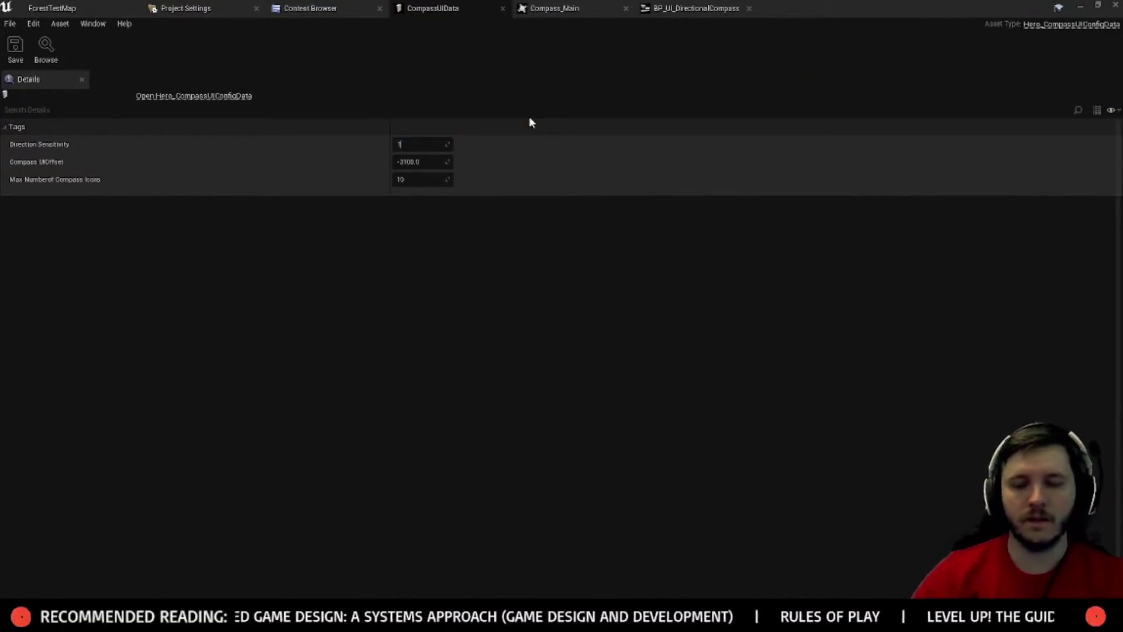
key("Return")
left_click(421, 161)
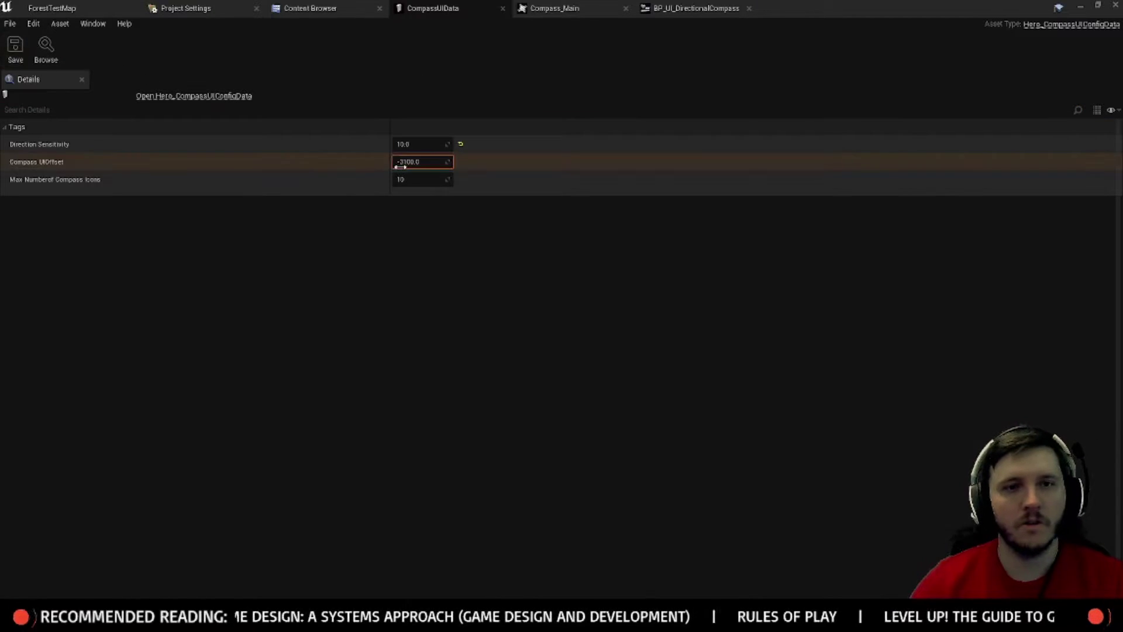
type("-270")
key("Return")
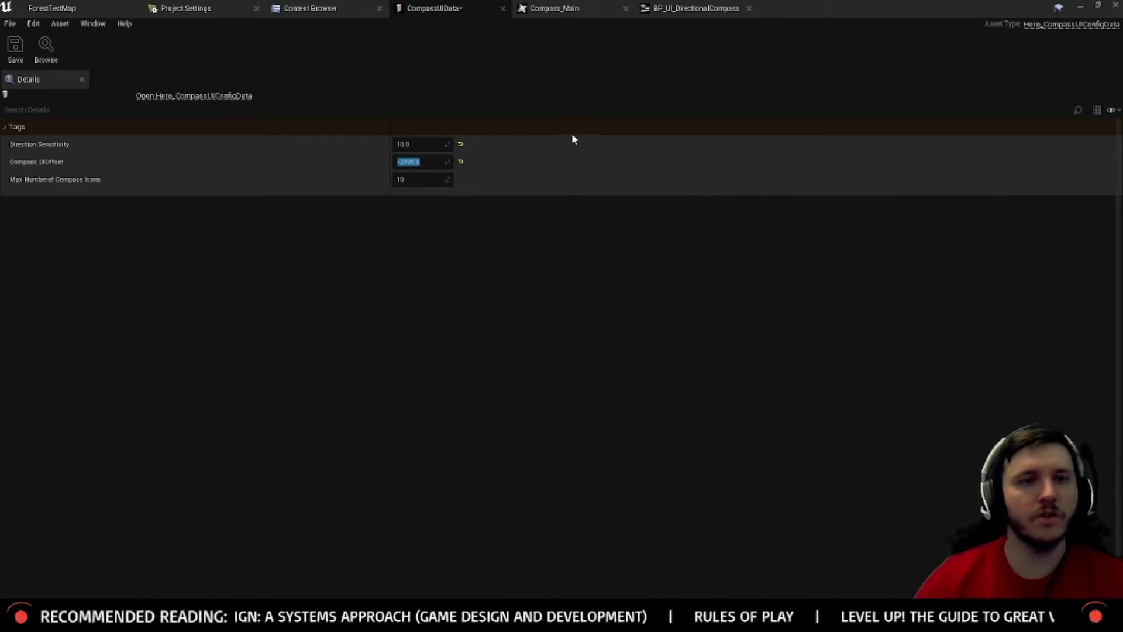
Step: Play ForestTestMap to check the compass headings with the -2700 offset, and stop the session
left_click(59, 8)
left_click(780, 47)
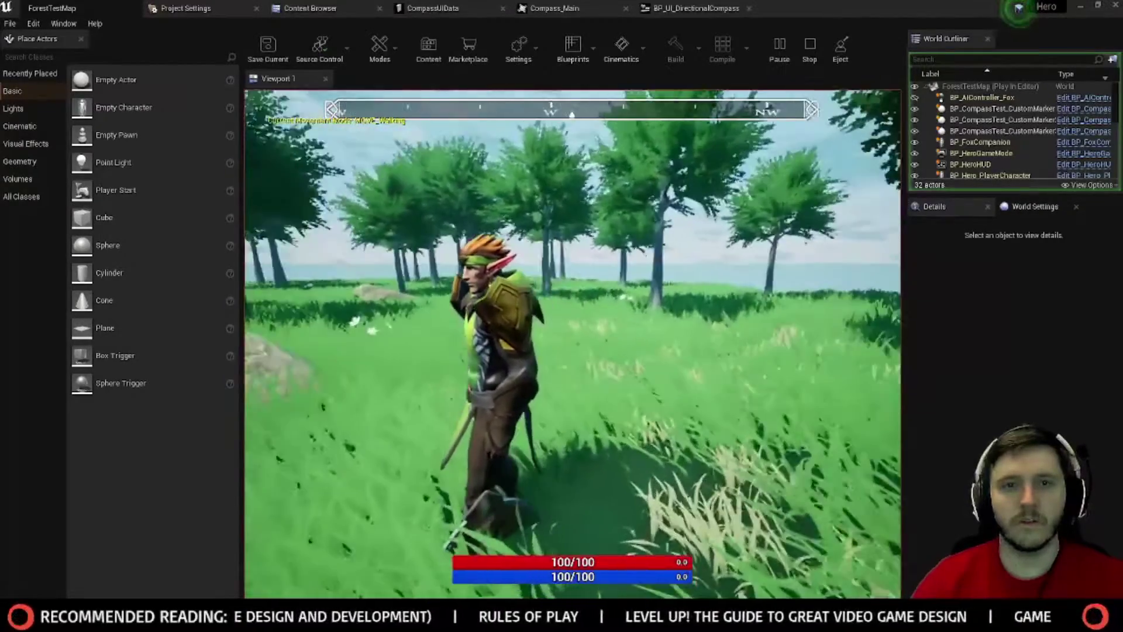
key("Escape")
Step: Look at the strip position in BP_UI_DirectionalCompass, then set Compass UIOffset in CompassUIData to -2000 and save
left_click(543, 8)
left_click(671, 7)
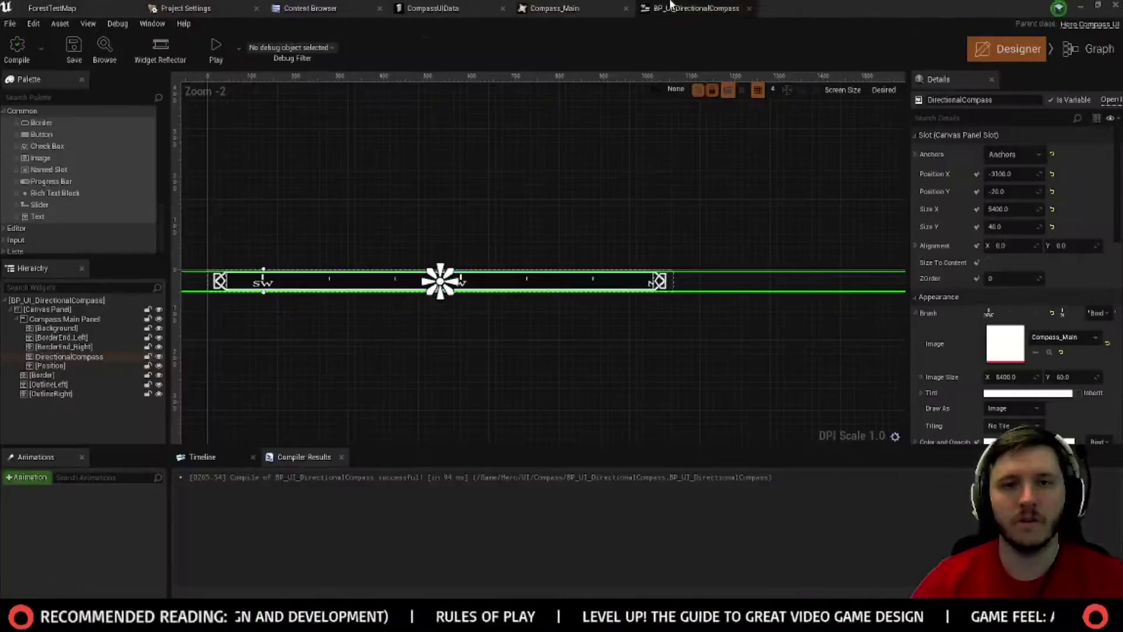
left_click(477, 8)
left_click(413, 162)
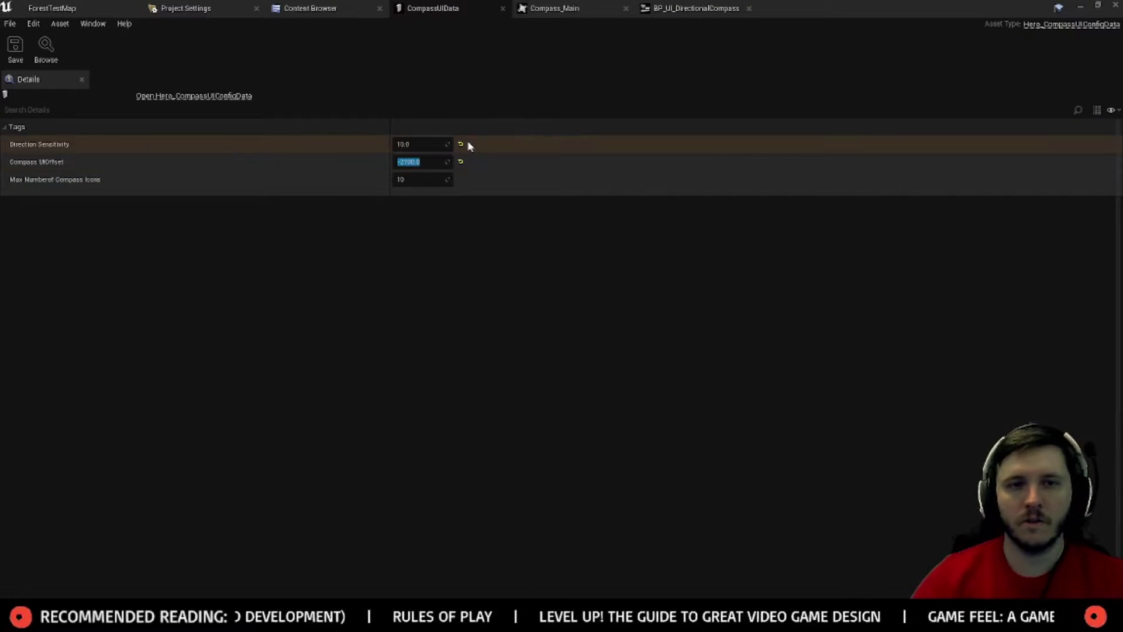
type("-")
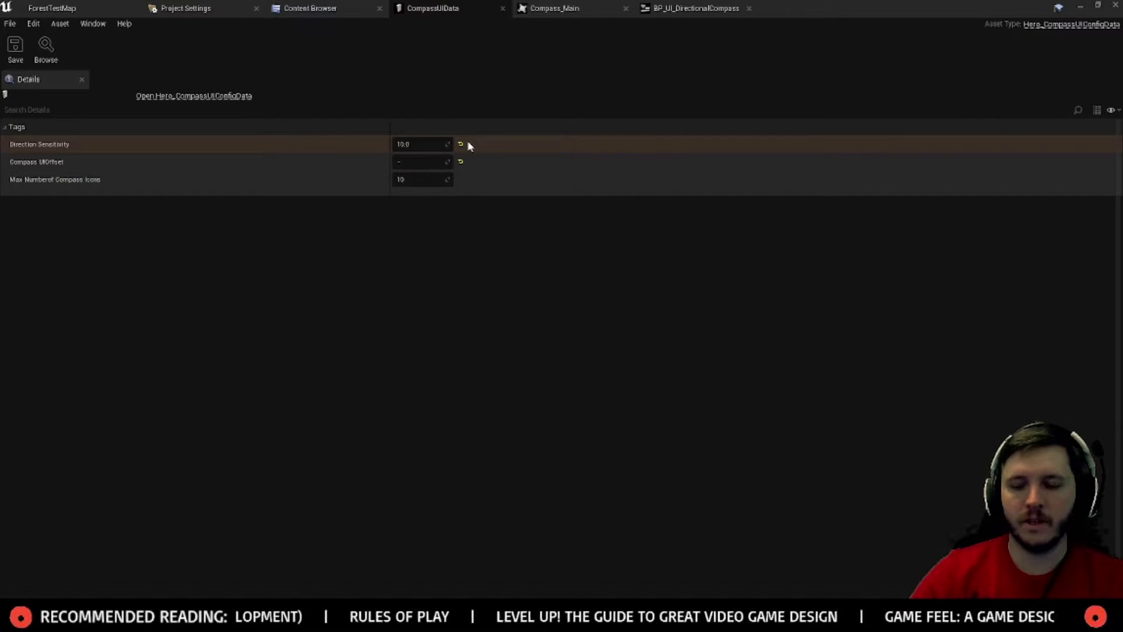
right_click(469, 143)
left_click(17, 51)
Step: Play ForestTestMap to check the compass headings with the -2000 offset, and stop the session
left_click(56, 8)
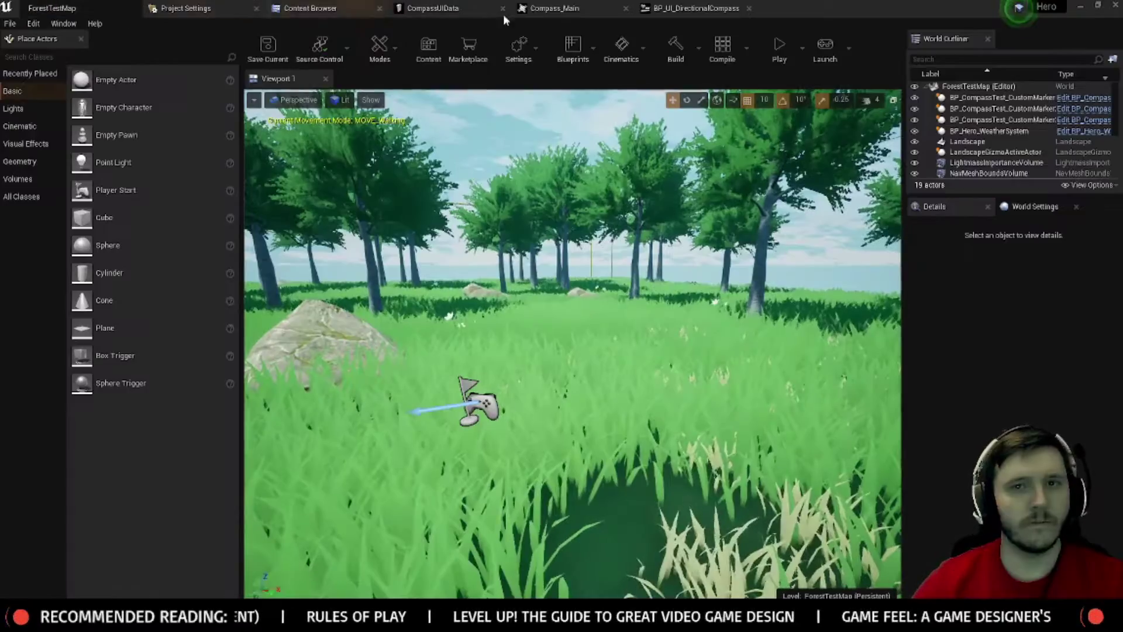
left_click(769, 44)
left_click(719, 196)
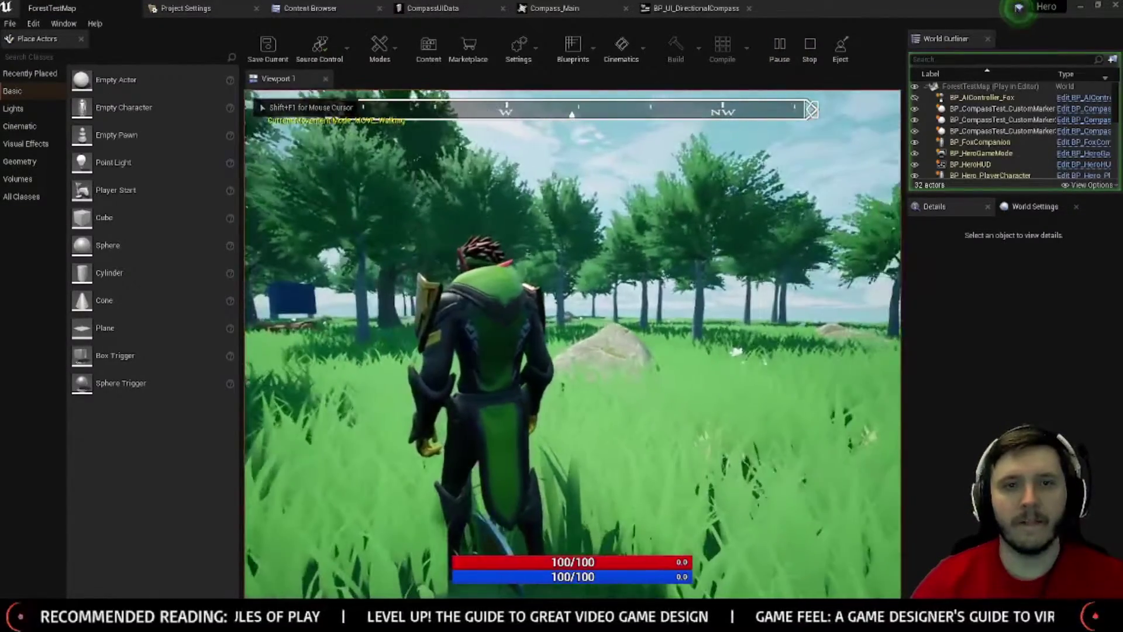
key("Escape")
Step: Set Compass UIOffset in CompassUIData to -1800
left_click(555, 9)
left_click(433, 9)
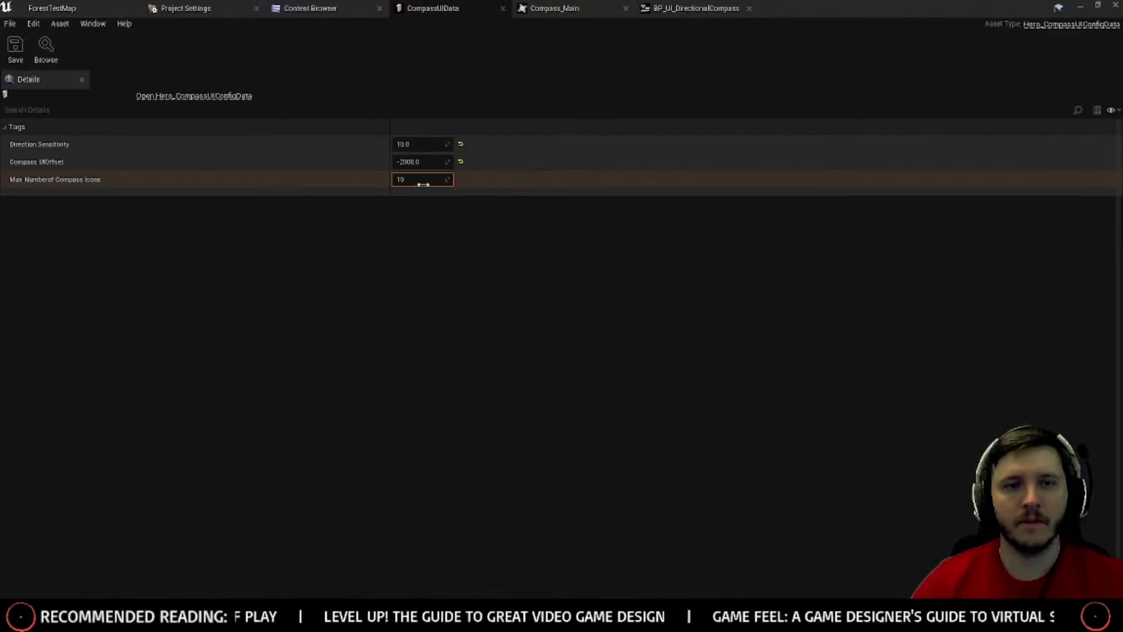
left_click(420, 161)
type("-1800")
key("Return")
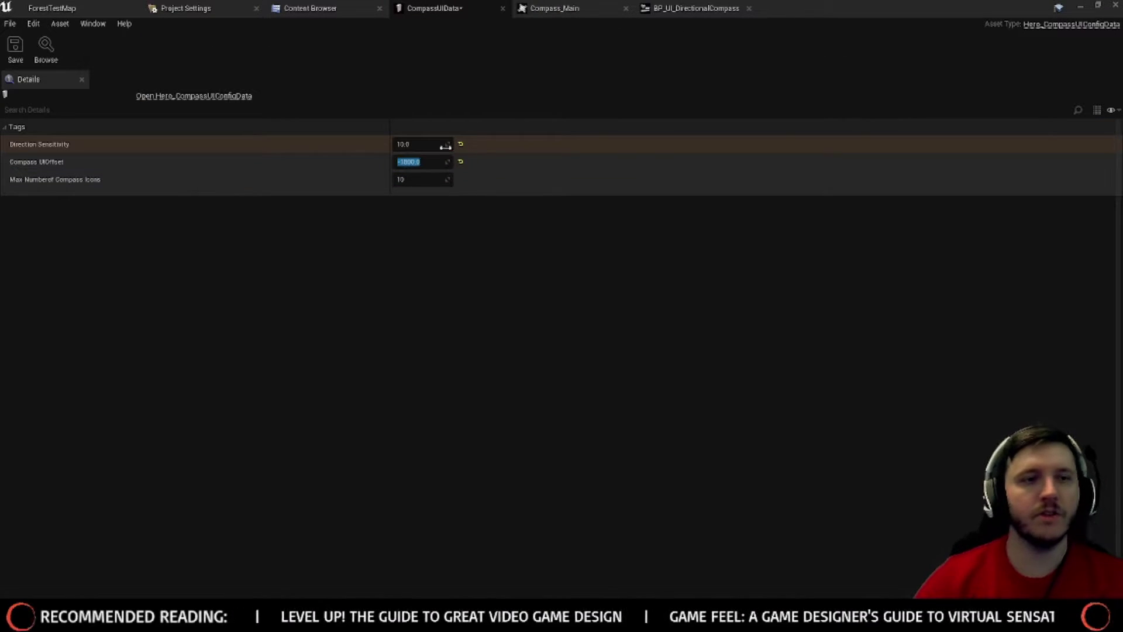
Step: Play ForestTestMap to check the compass headings with the -1800 offset, and stop the session
left_click(61, 6)
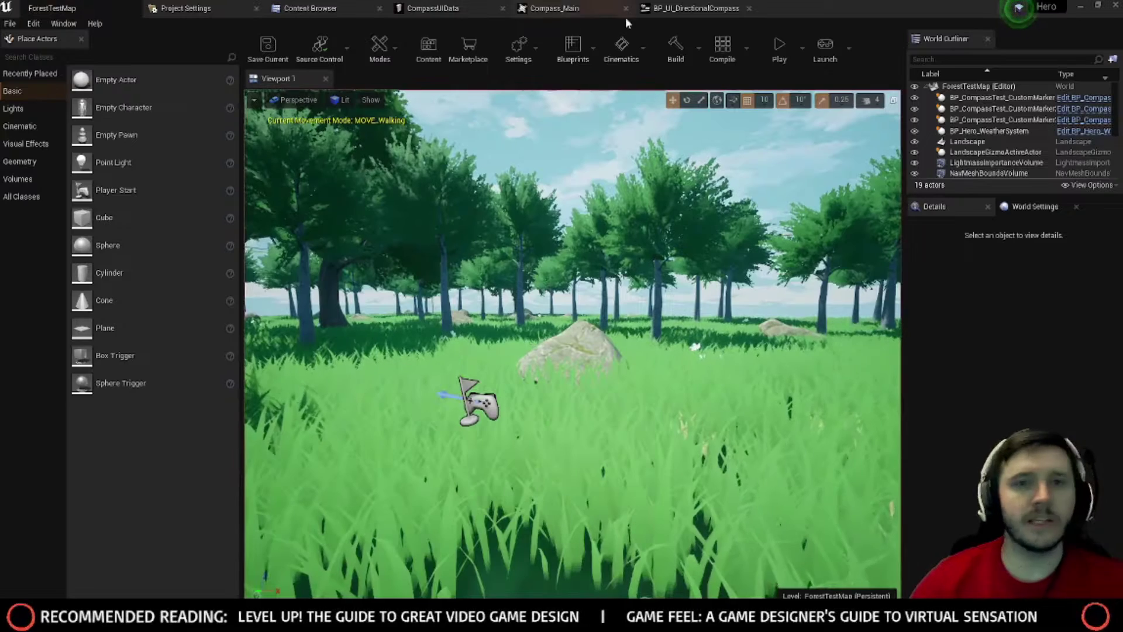
left_click(772, 45)
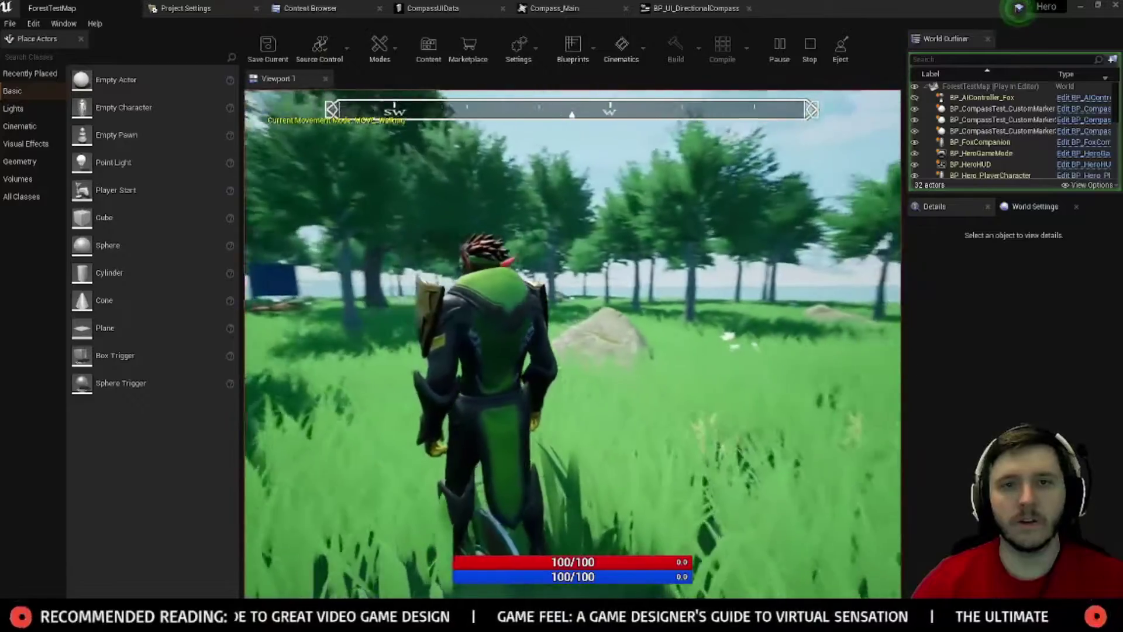
key("Escape")
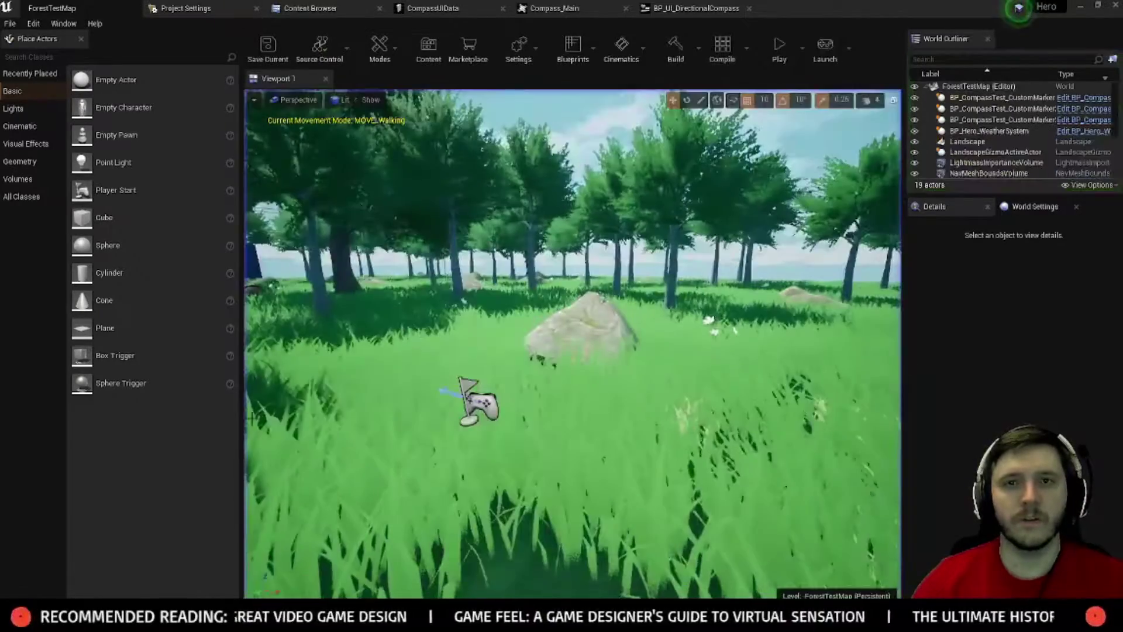
Step: Set Compass UIOffset in CompassUIData to -1600, test it in a play session of ForestTestMap and save the asset
left_click(436, 8)
left_click(409, 162)
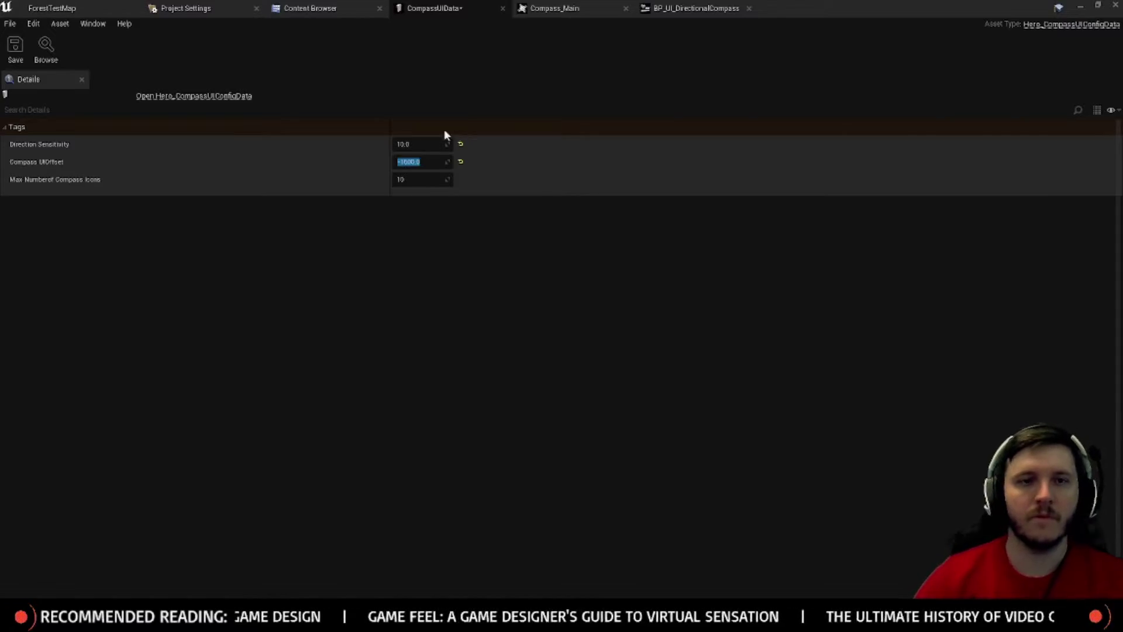
left_click(52, 8)
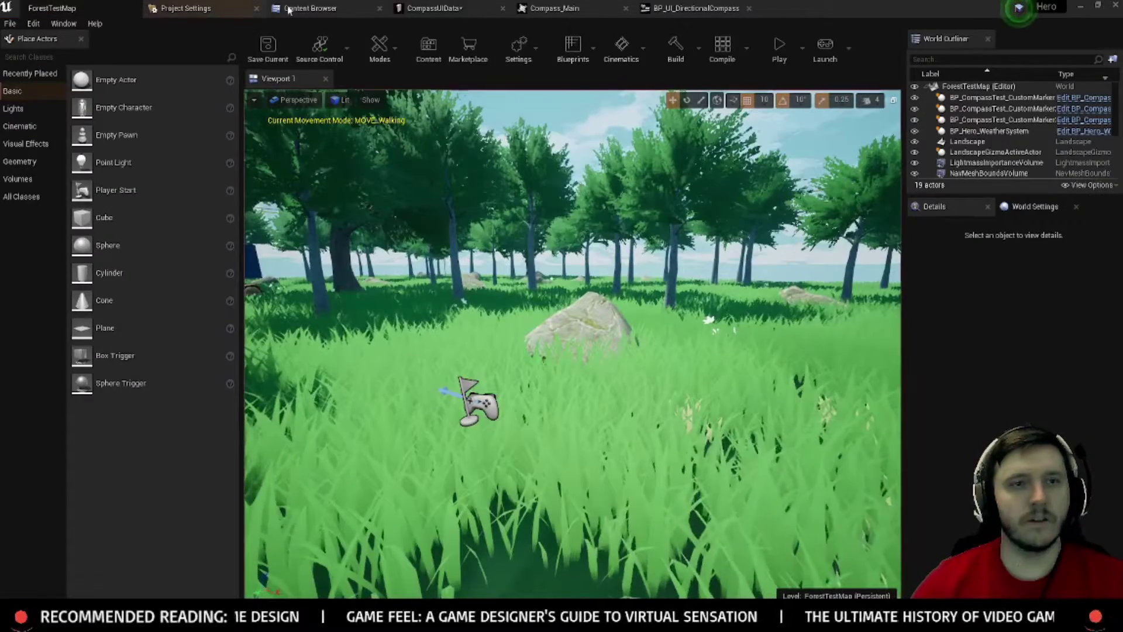
left_click(779, 42)
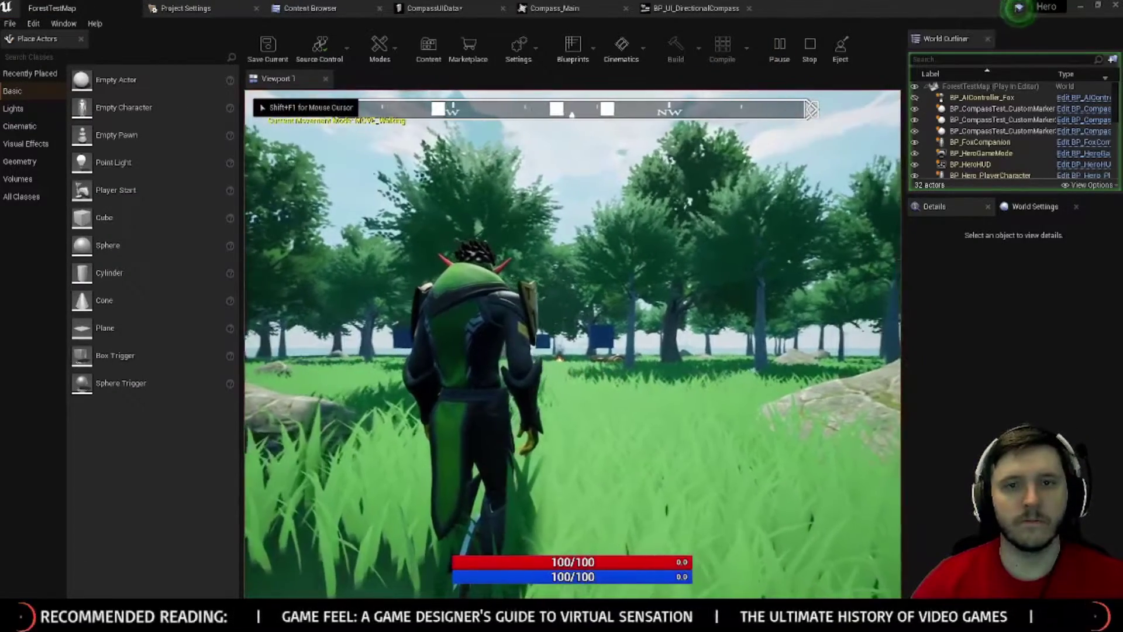
key("d")
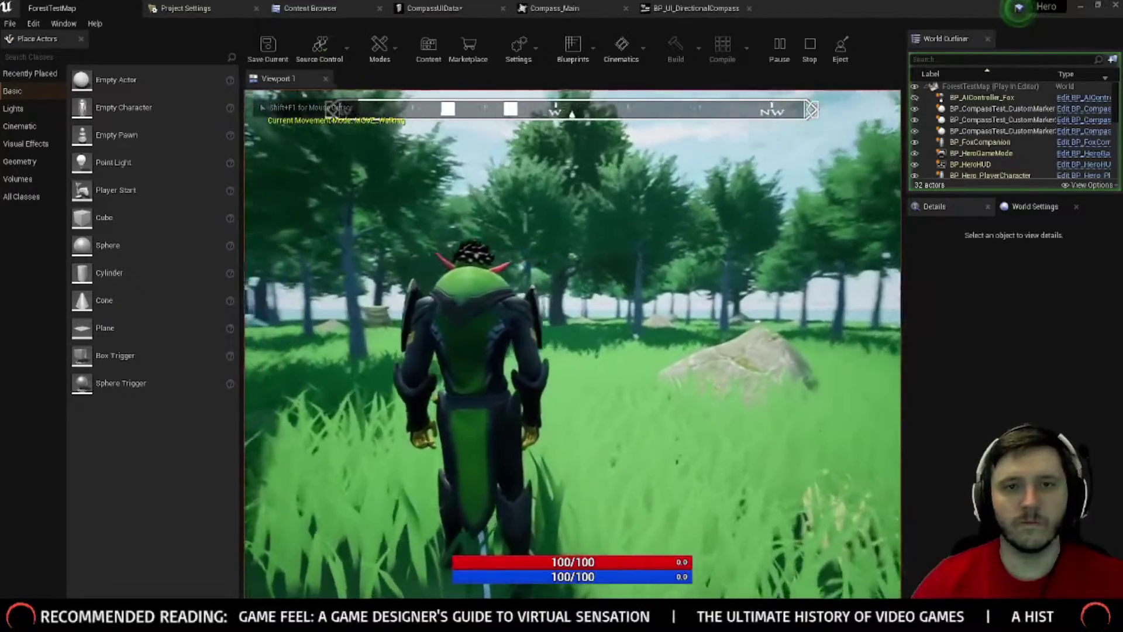
key("Escape")
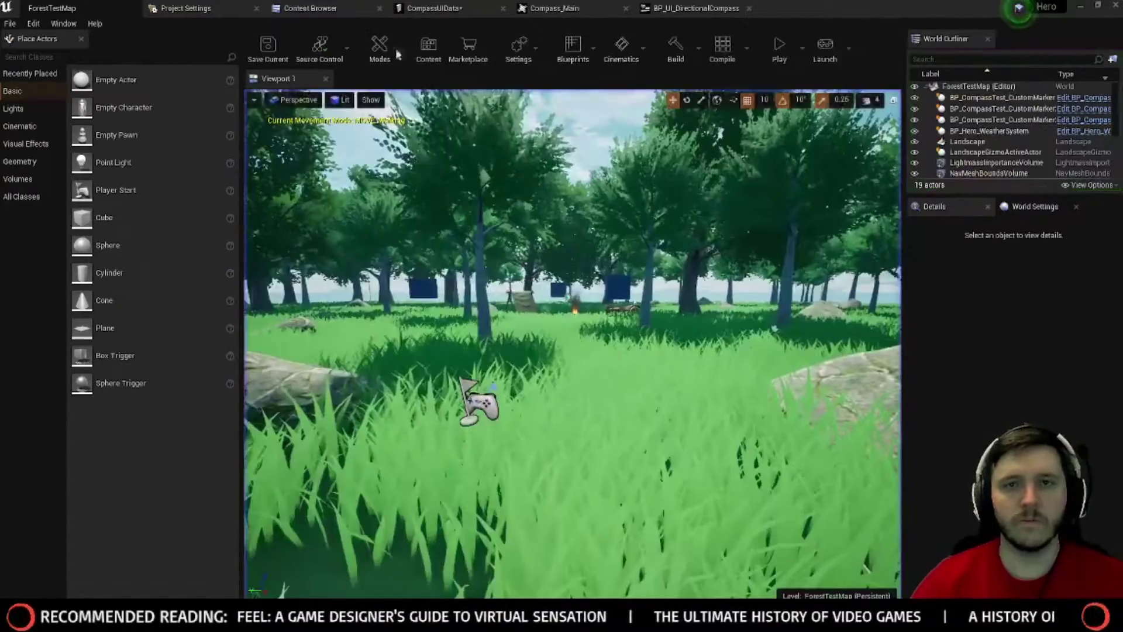
left_click(555, 9)
left_click(433, 8)
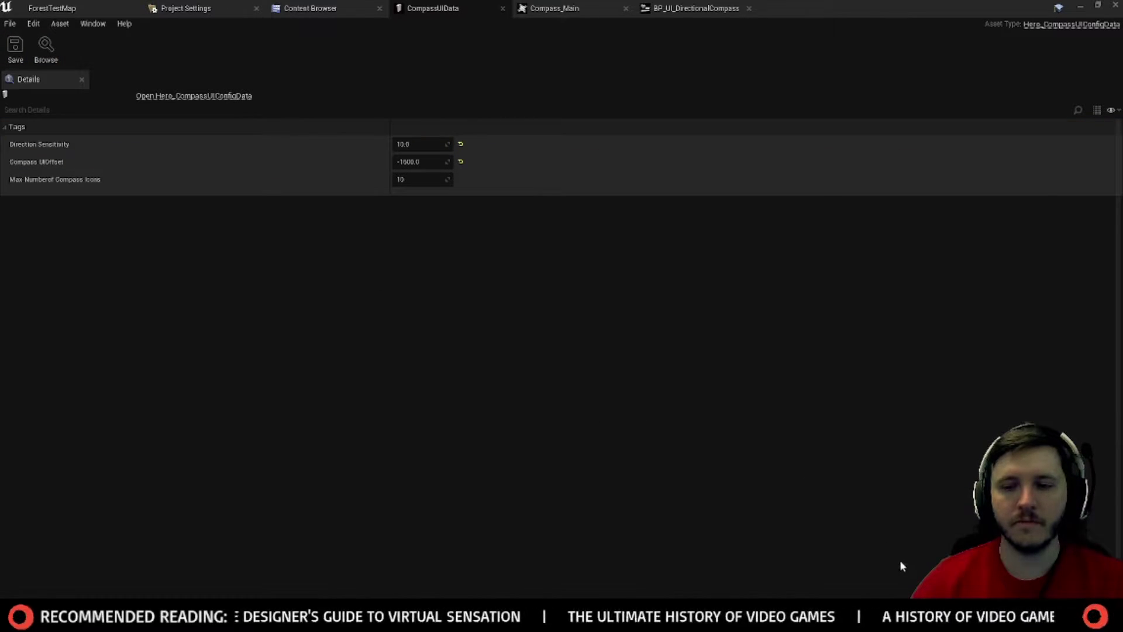
Step: Switch to Photoshop and zoom in on the NW end of the compass strip in Compass.psd
key("alt+Tab")
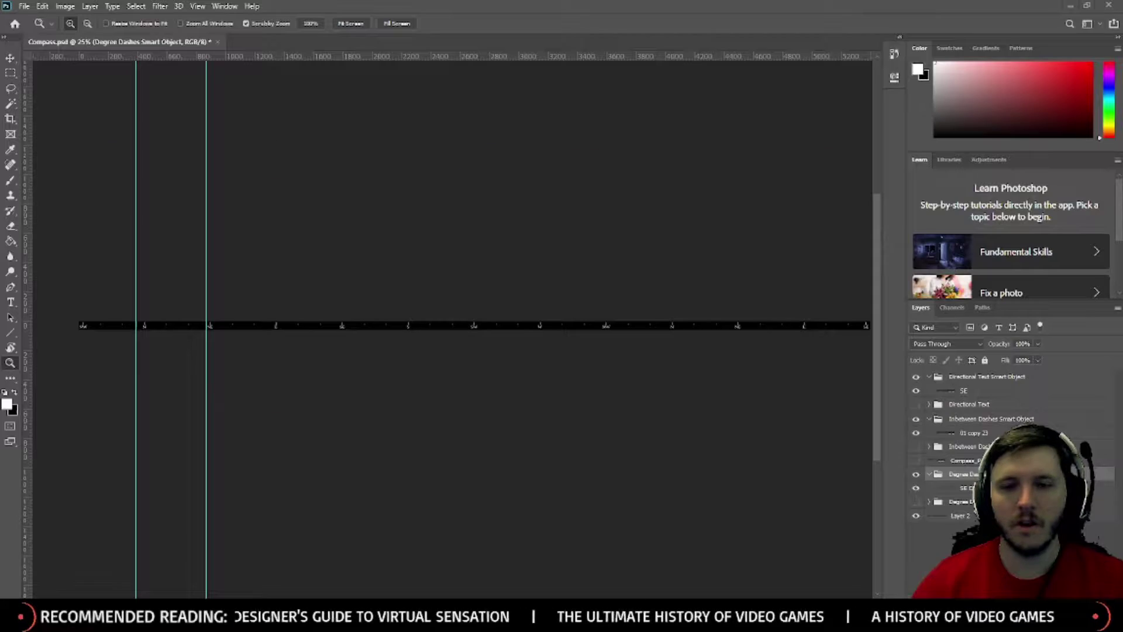
left_click(77, 331)
left_click(77, 329)
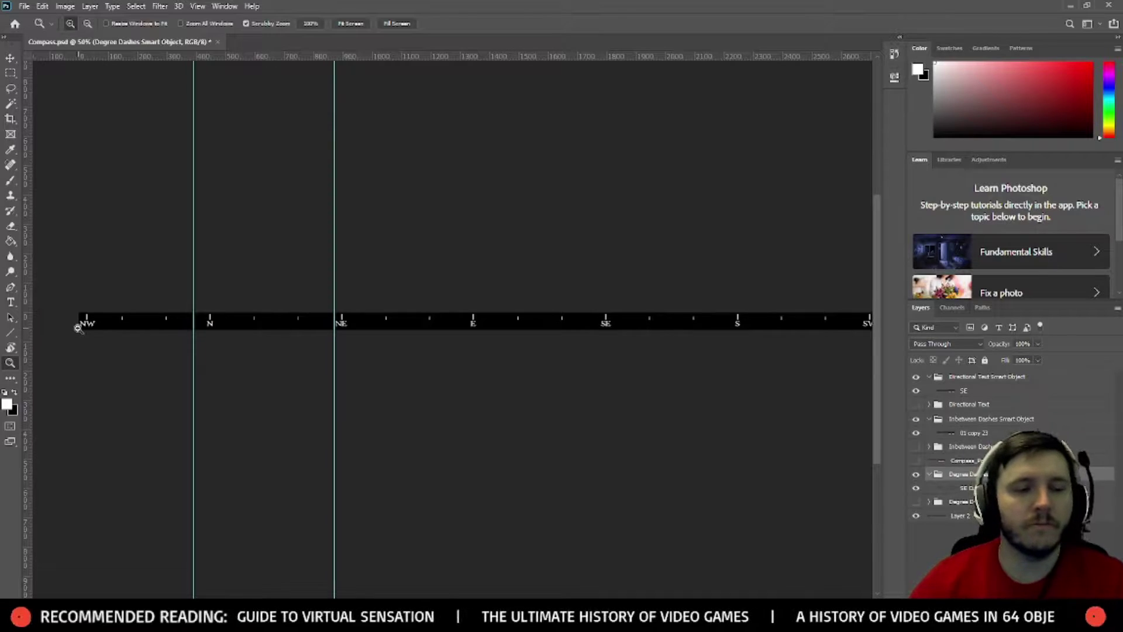
Step: Examine the spacing of the heading marks from NW to SW along the compass strip
scroll(456, 539, "right", 2)
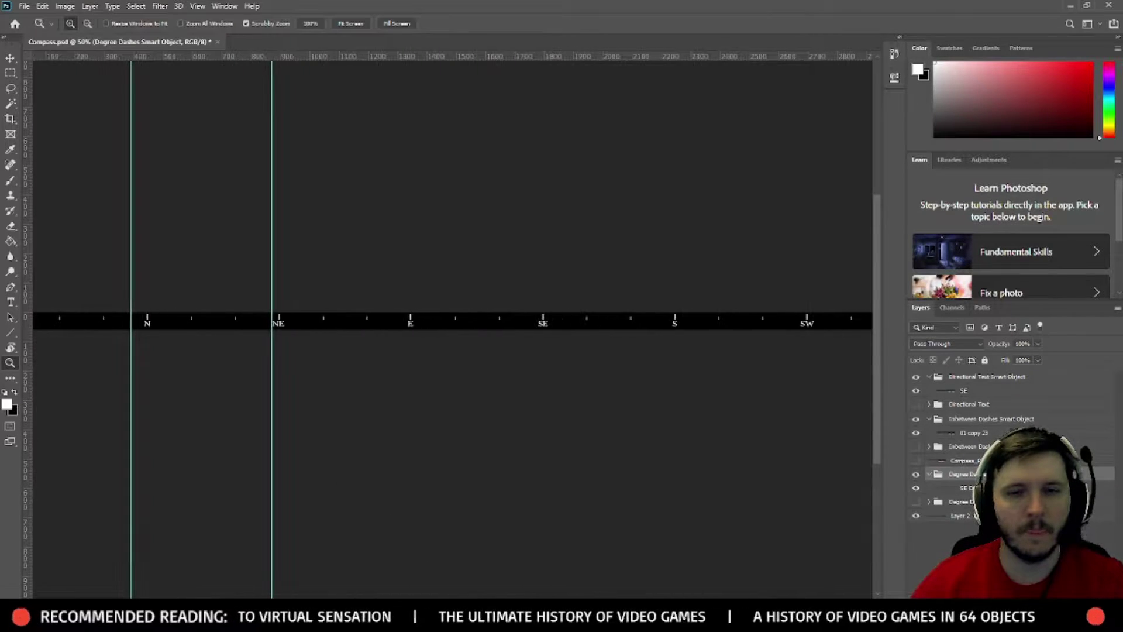
scroll(314, 575, "left", 3)
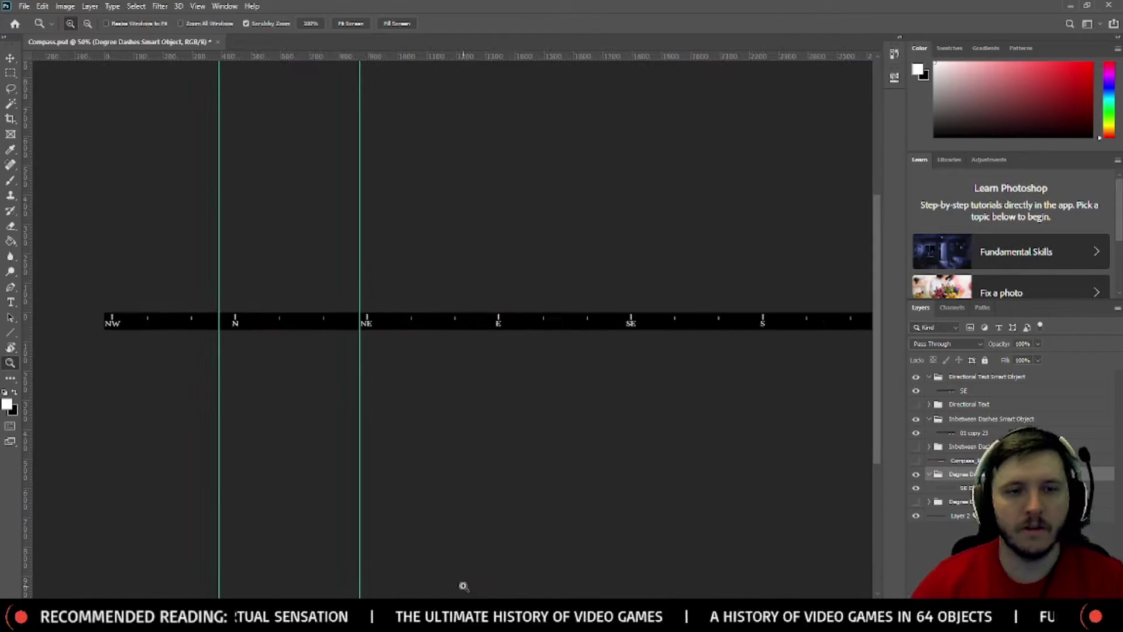
scroll(464, 586, "right", 1)
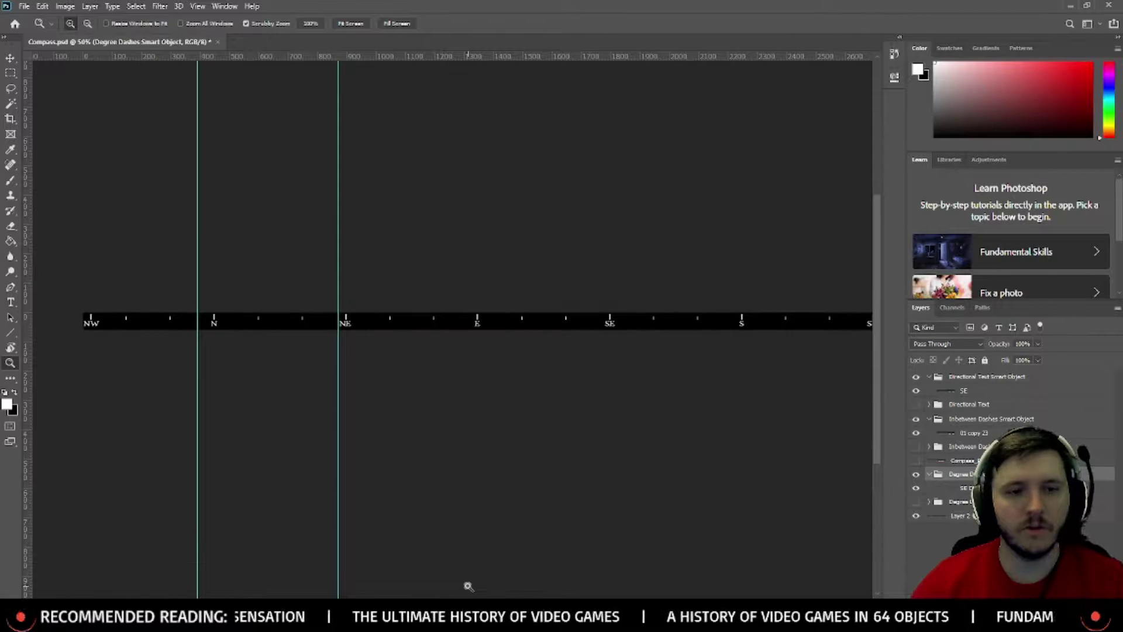
scroll(469, 586, "right", 2)
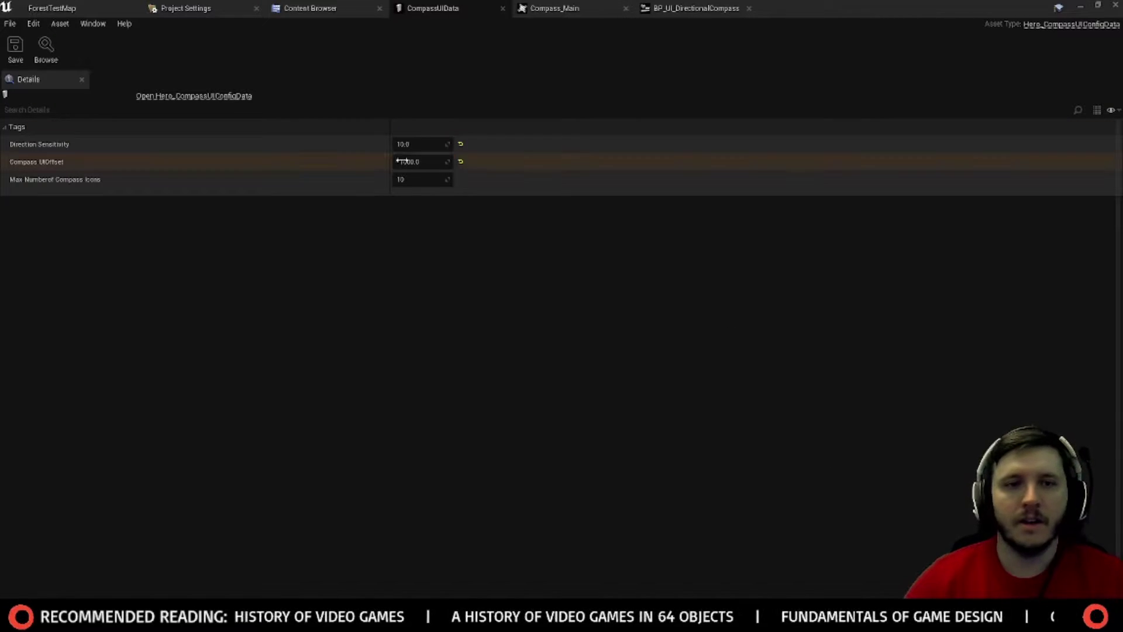
Step: In Unreal Editor, set Compass UIOffset in CompassUIData to -3500 and save the asset
type("-3500")
key("Return")
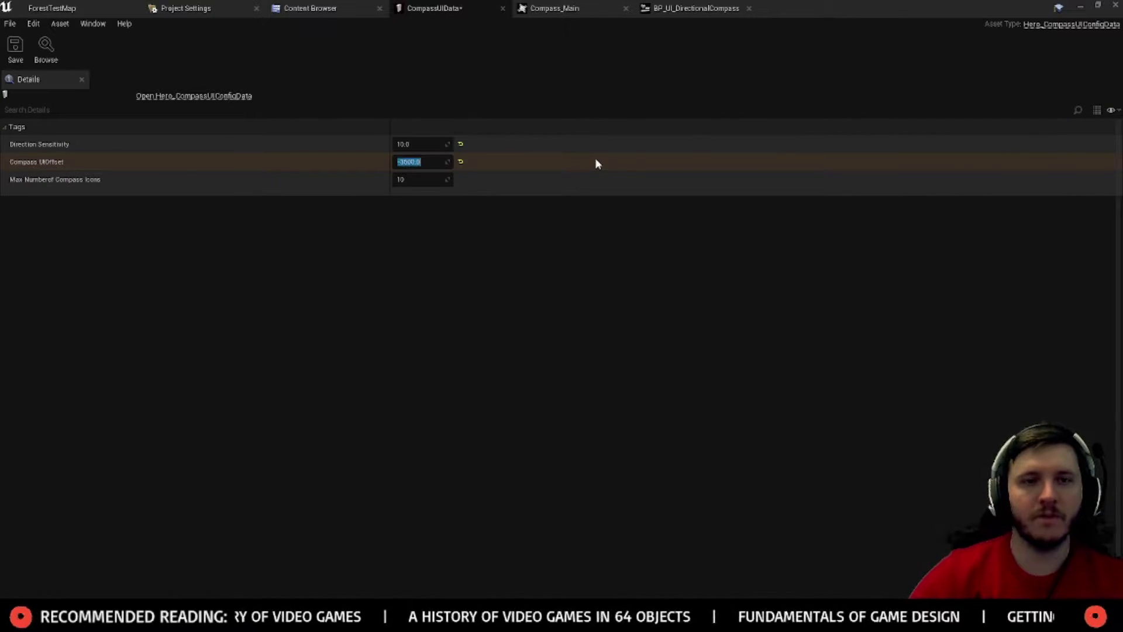
left_click(15, 46)
Step: Play ForestTestMap, walk and turn the character to check the compass headings, and stop the session
left_click(51, 7)
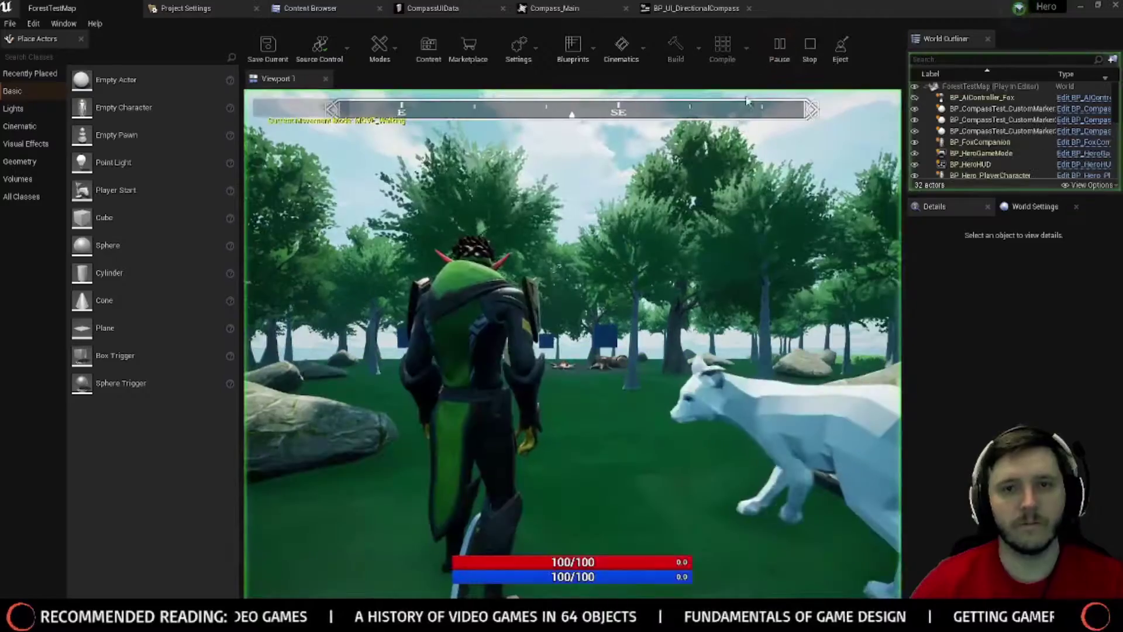
left_click(747, 100)
key("w")
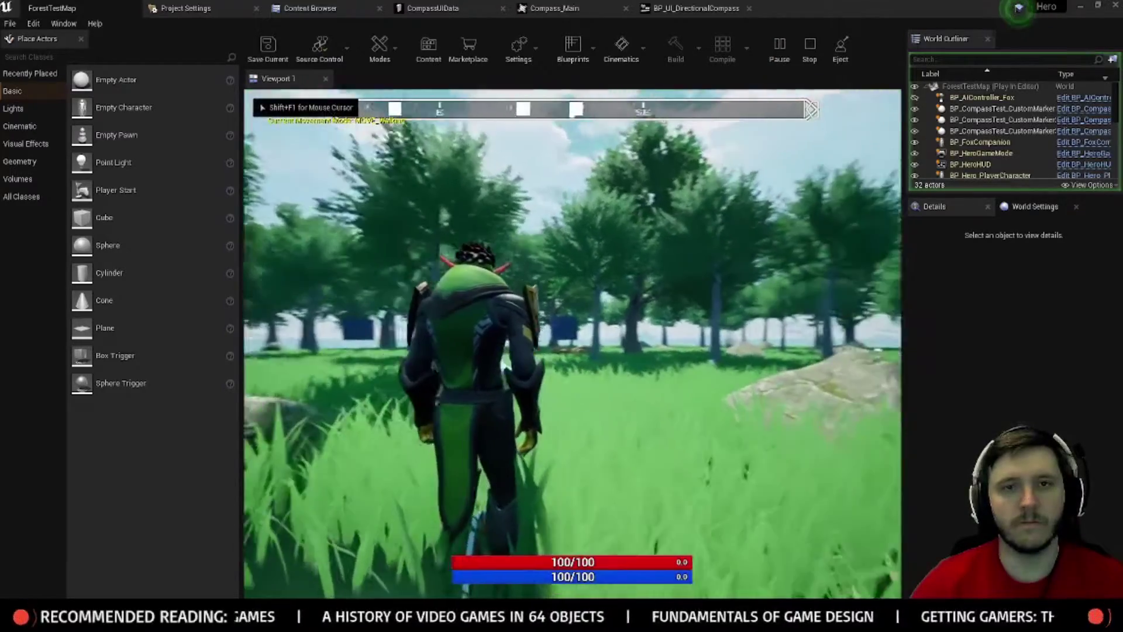
key("a")
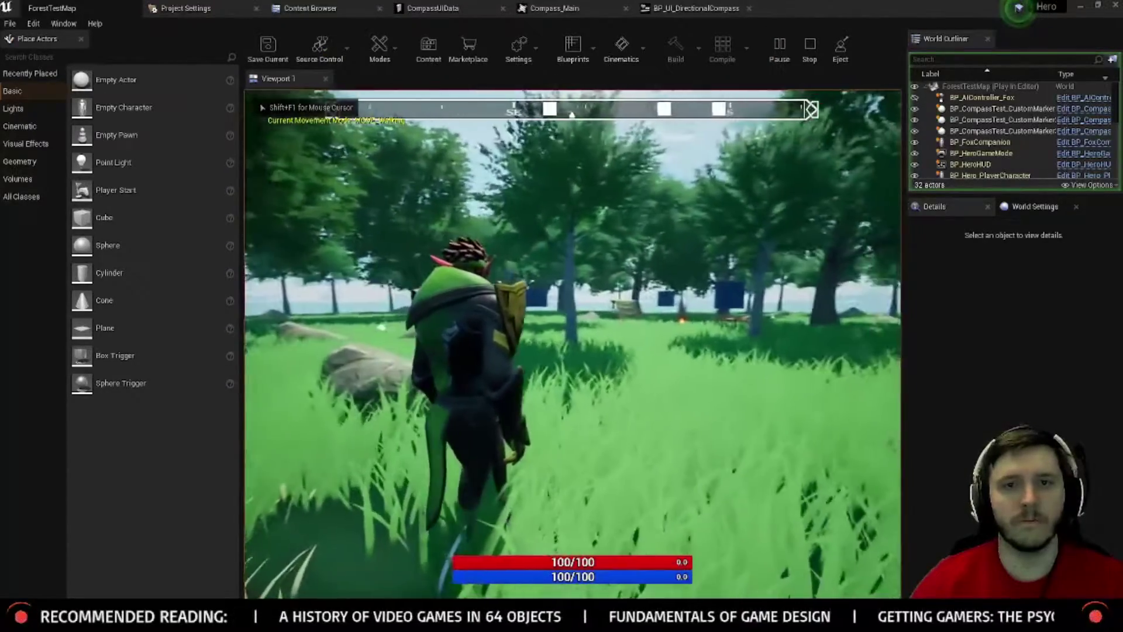
key("w")
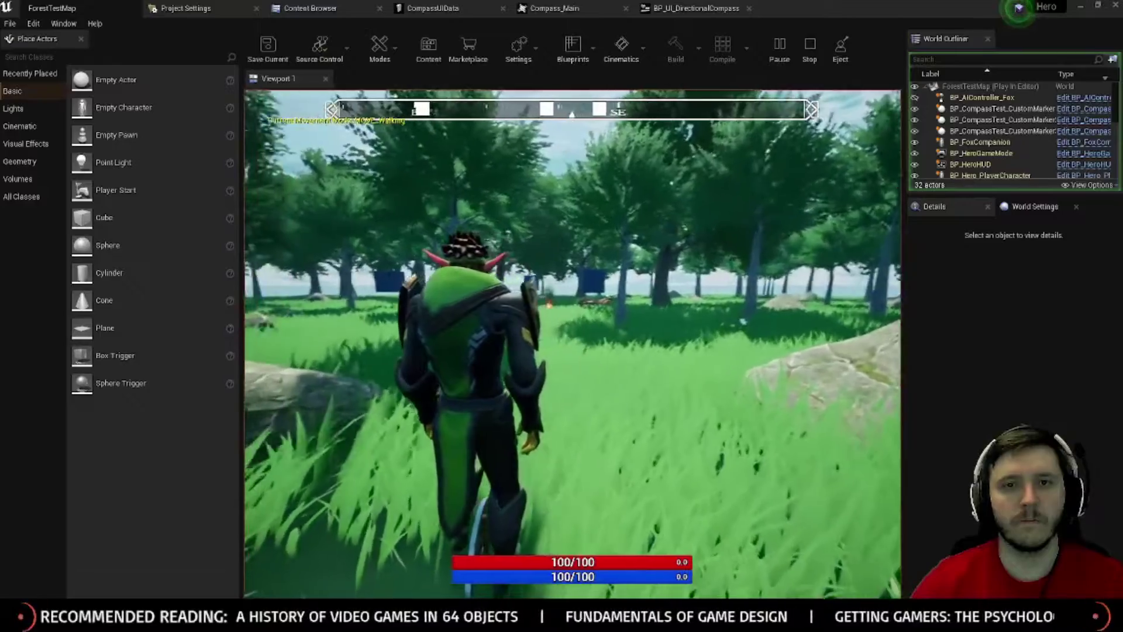
key("w")
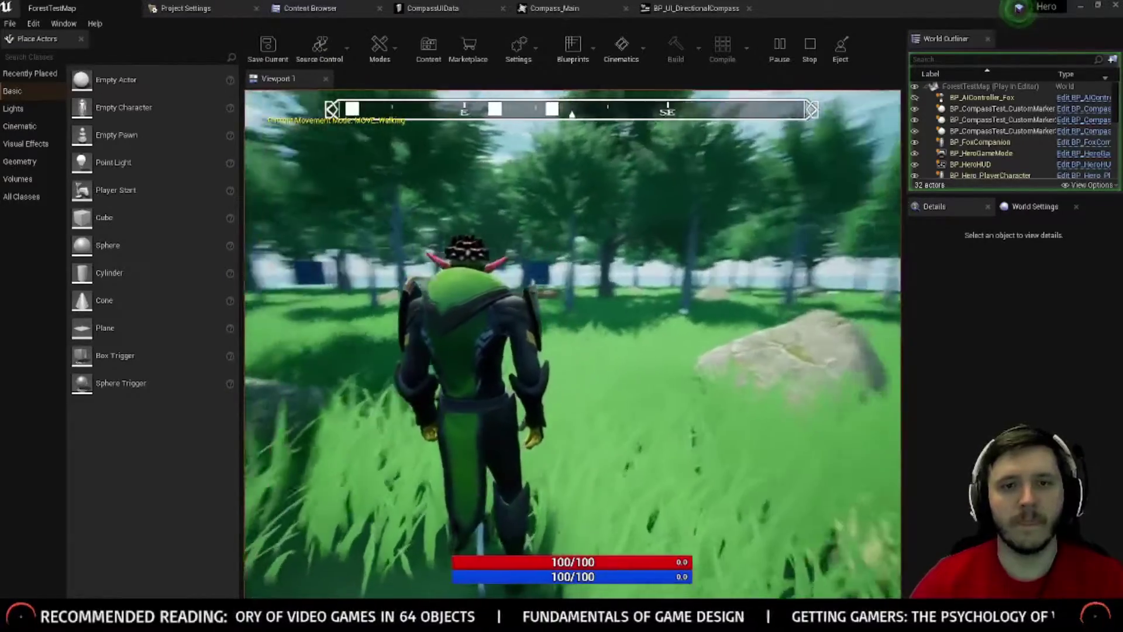
key("w")
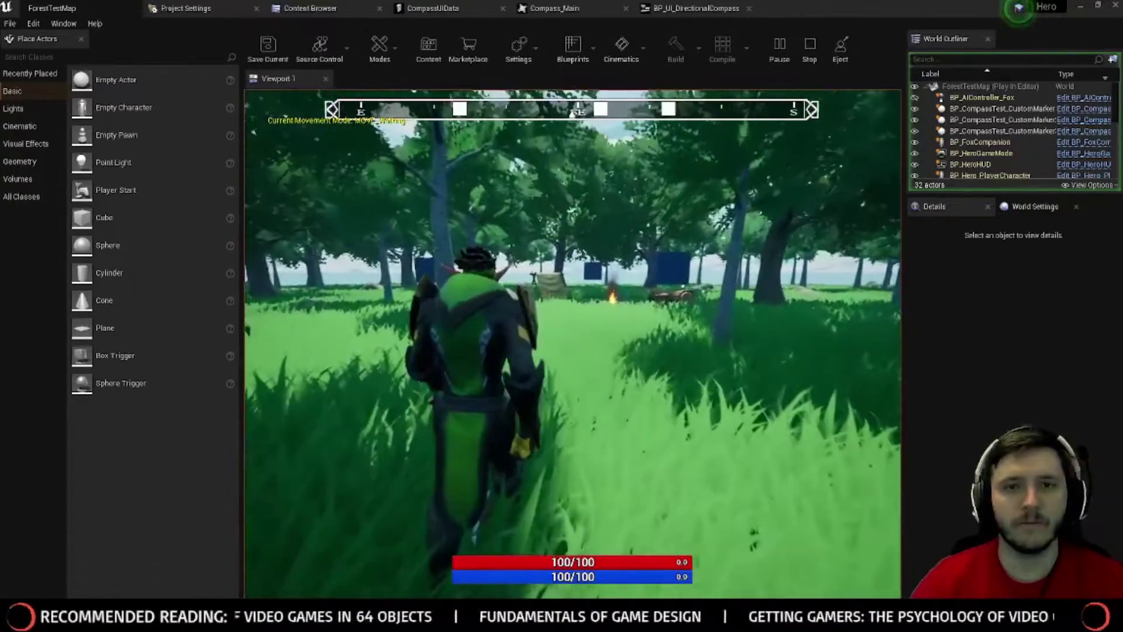
key("Escape")
Step: Set Compass UIOffset in CompassUIData to -4000, check the headings in a play session of ForestTestMap and stop it
left_click(585, 7)
left_click(482, 5)
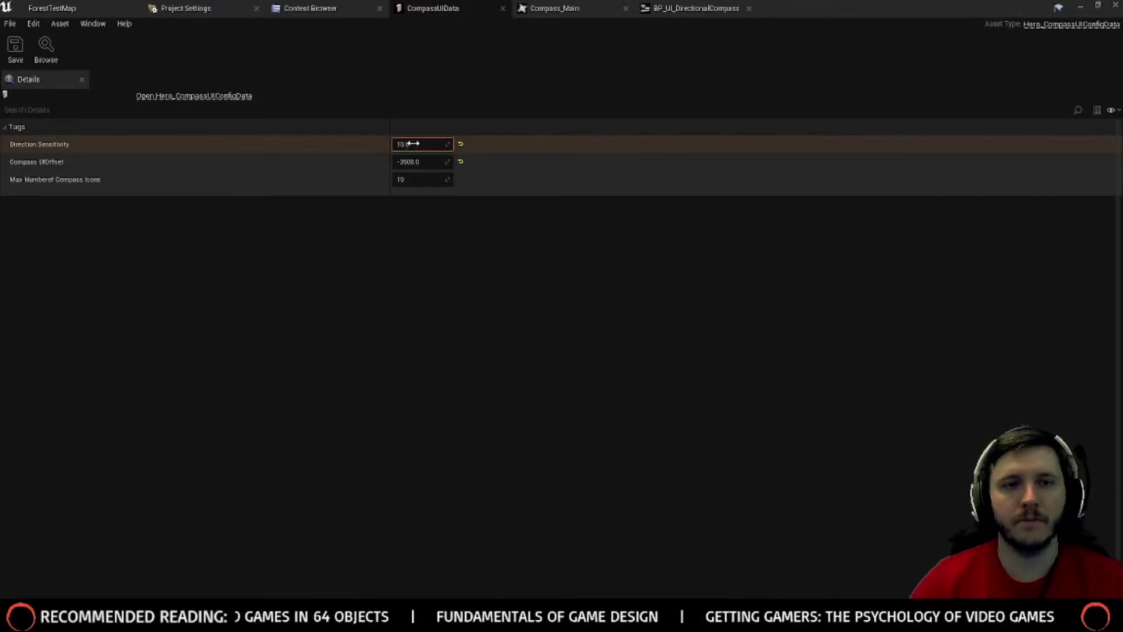
left_click(415, 162)
type("-4000")
key("Return")
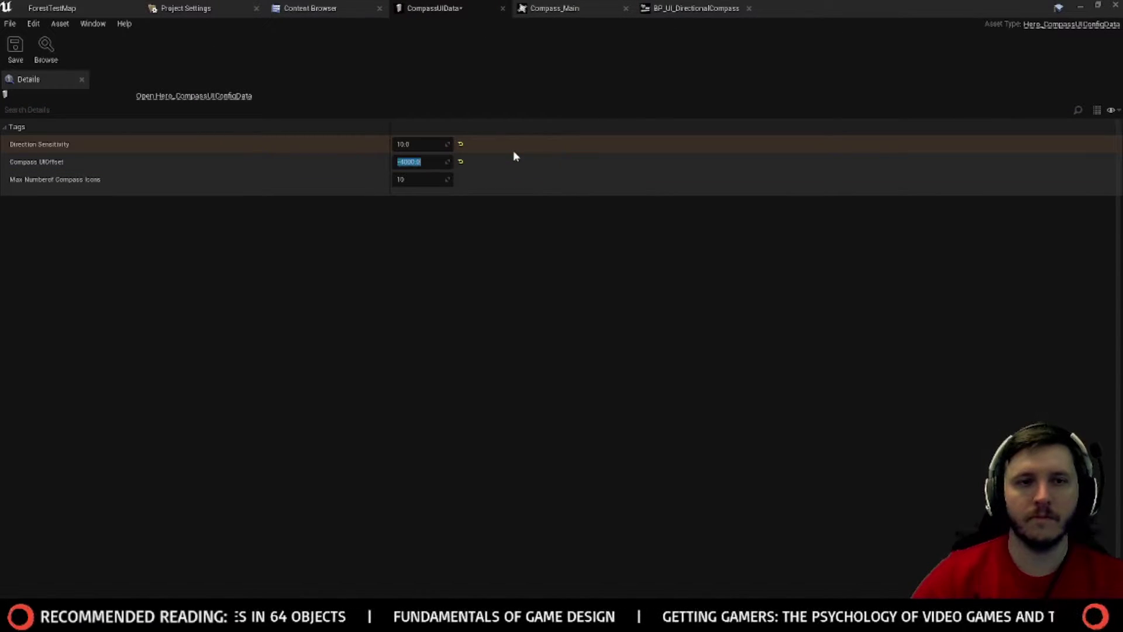
left_click(52, 8)
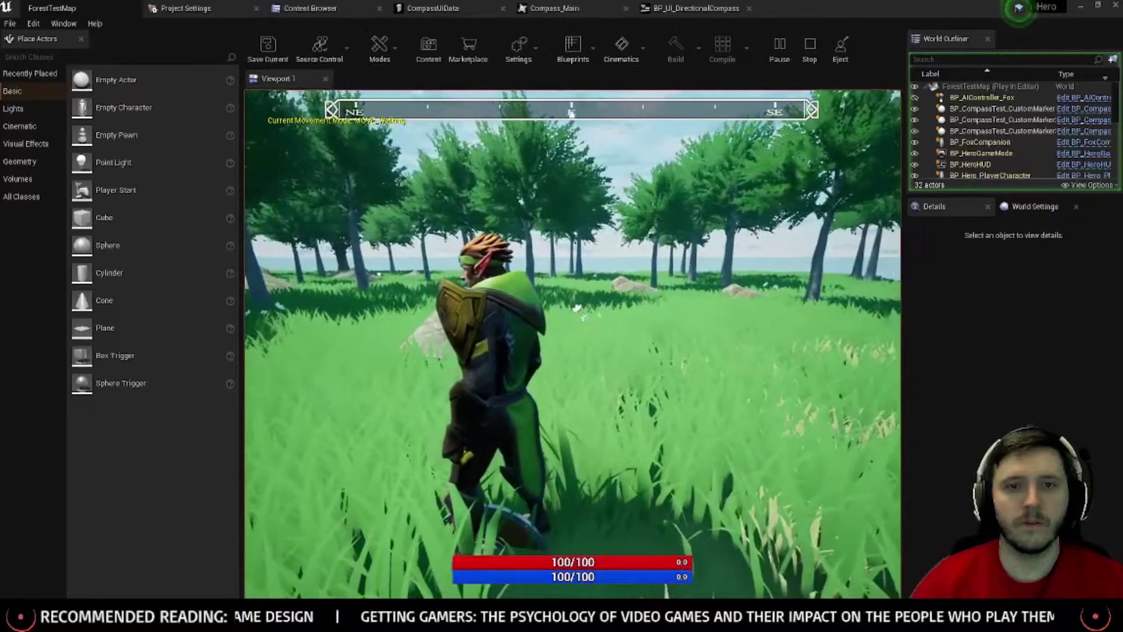
key("Escape")
Step: Set Compass UIOffset in CompassUIData to -5400, save the asset and test it in a play session of ForestTestMap
left_click(510, 6)
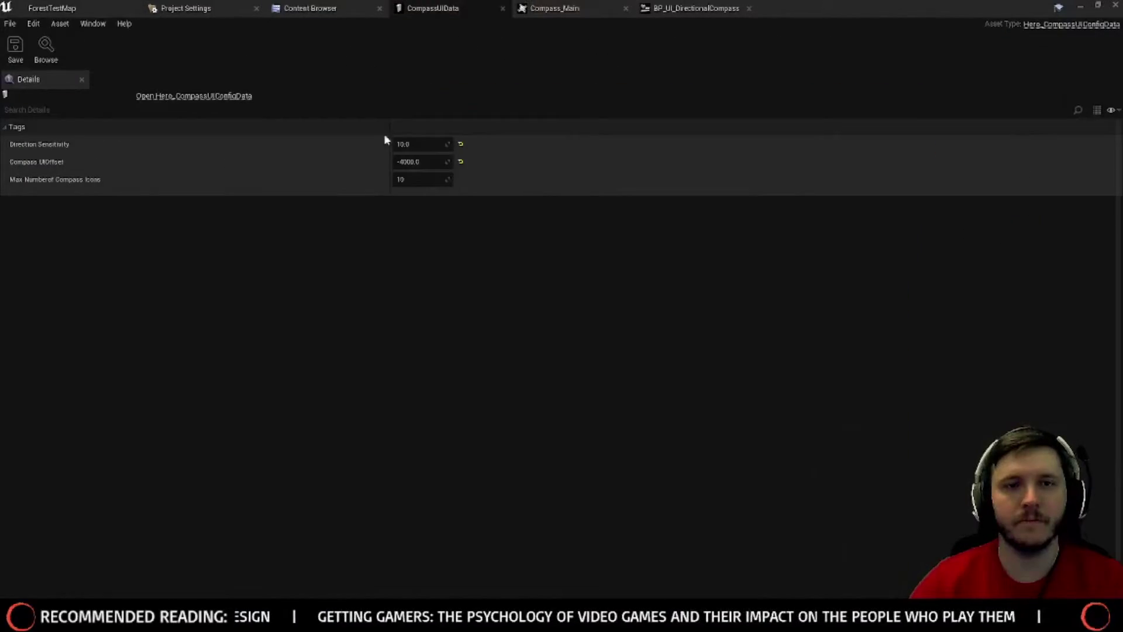
type("-5400")
key("Return")
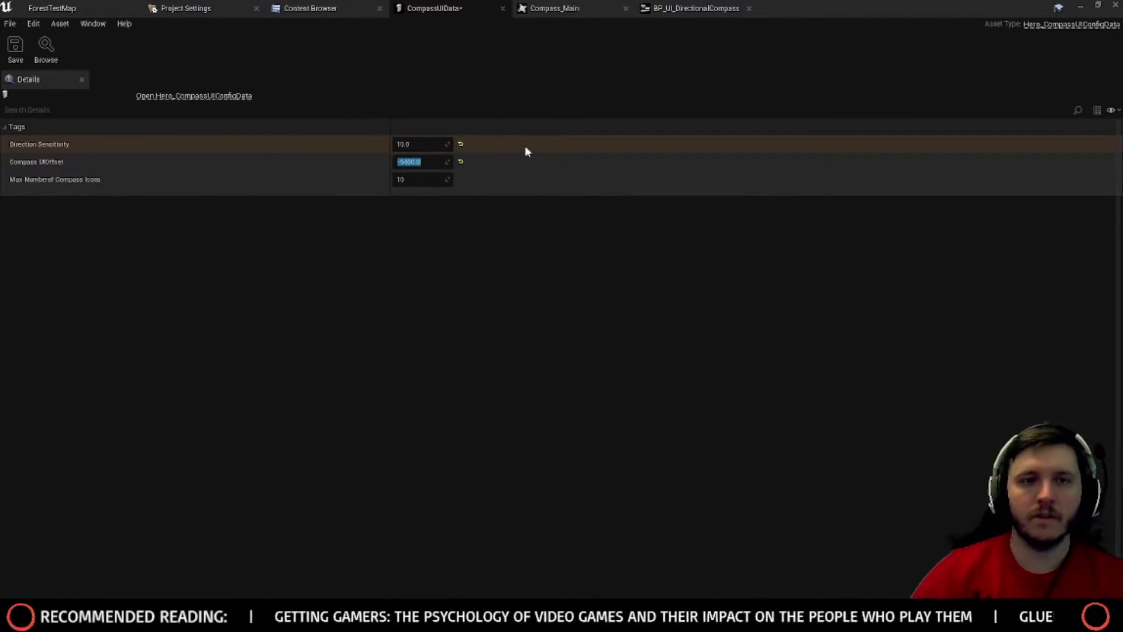
left_click(16, 46)
left_click(52, 8)
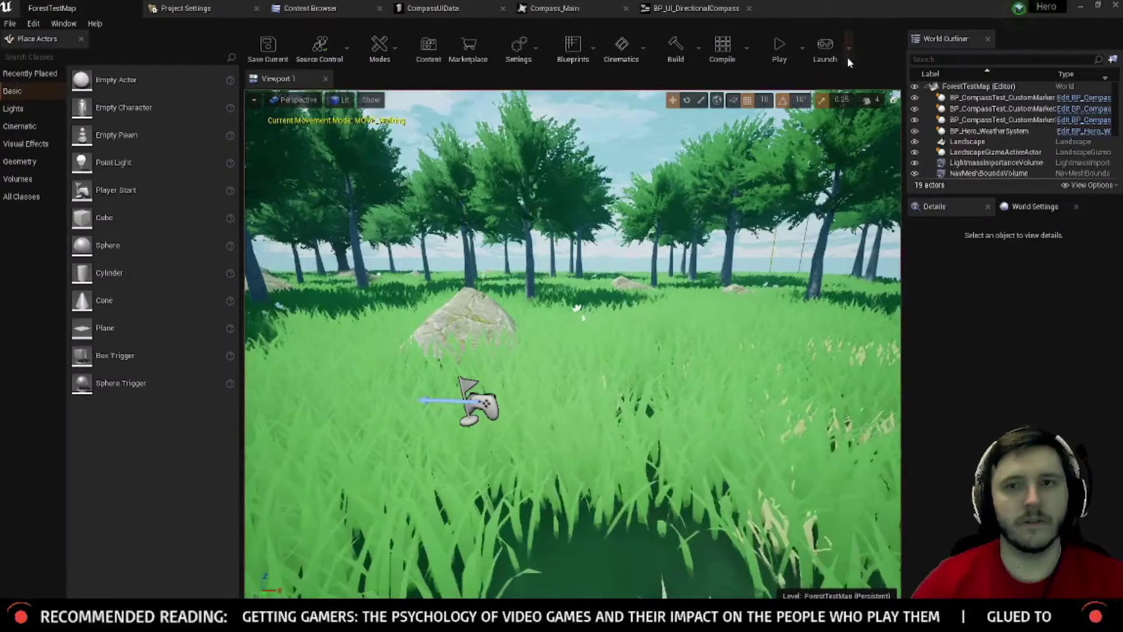
left_click(779, 50)
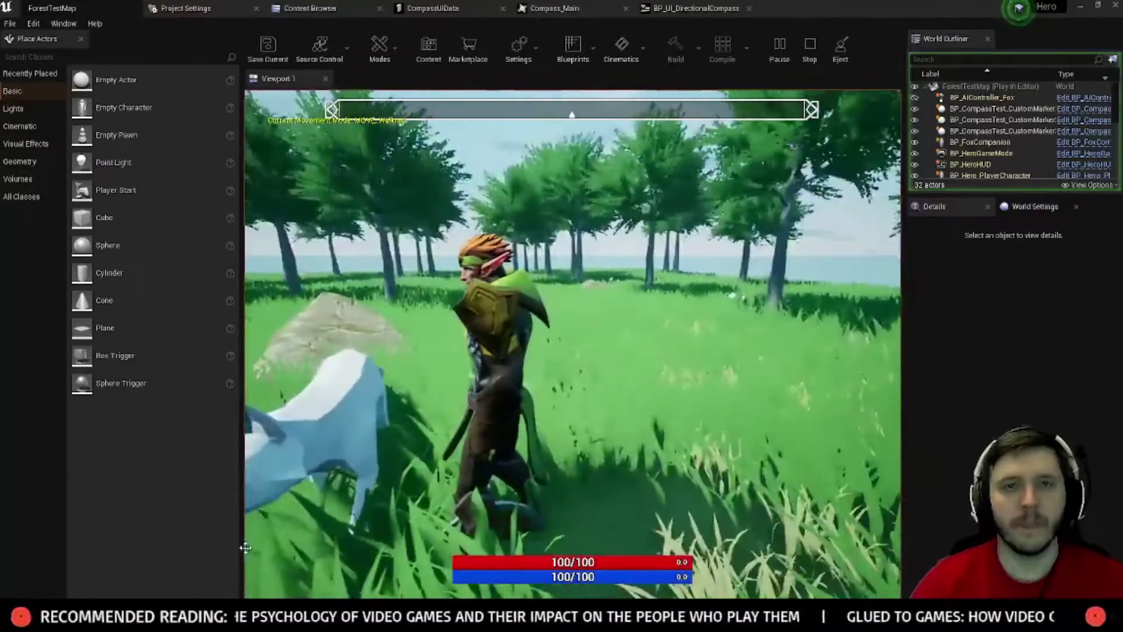
Step: Set Compass UIOffset in CompassUIData to -6000, save the asset, test it by playing ForestTestMap and stop the session
left_click(433, 8)
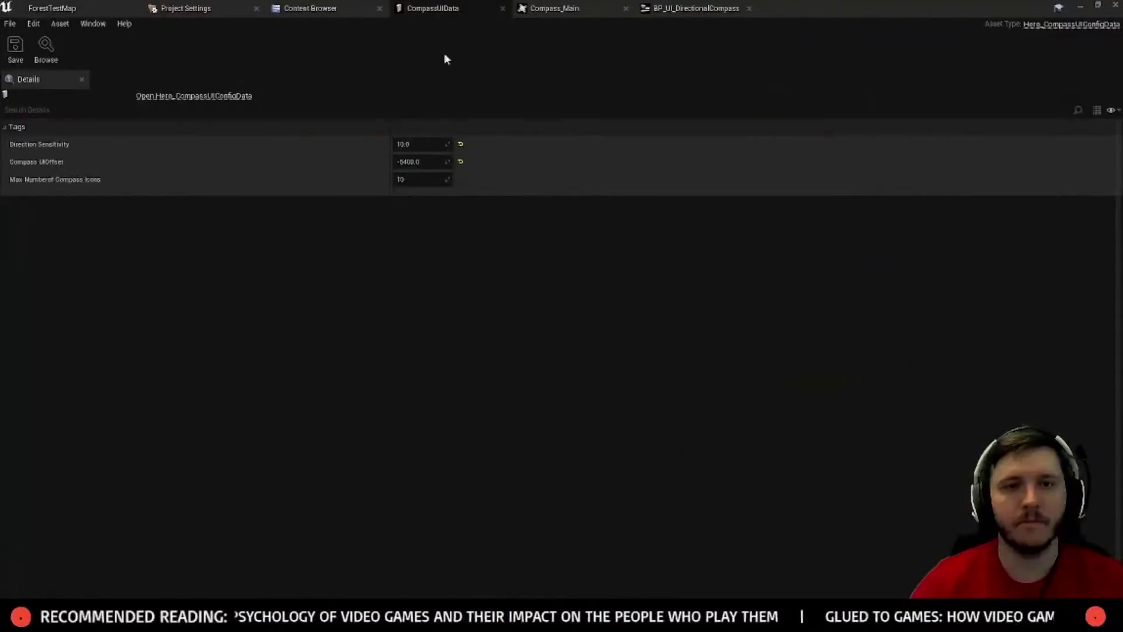
left_click(422, 161)
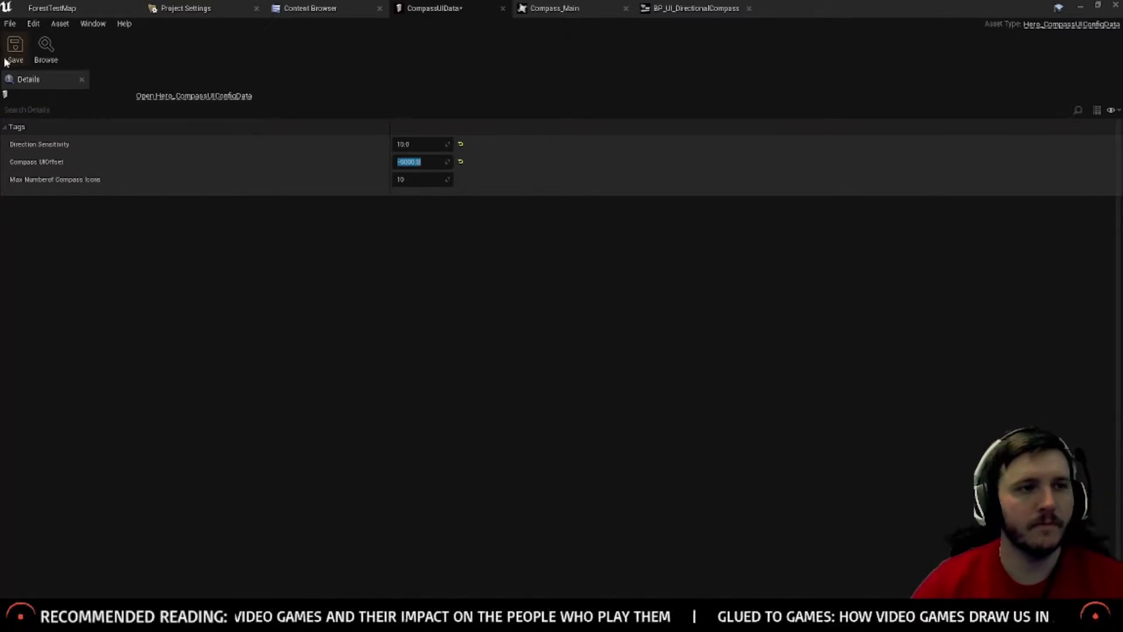
left_click(16, 44)
left_click(59, 8)
left_click(781, 47)
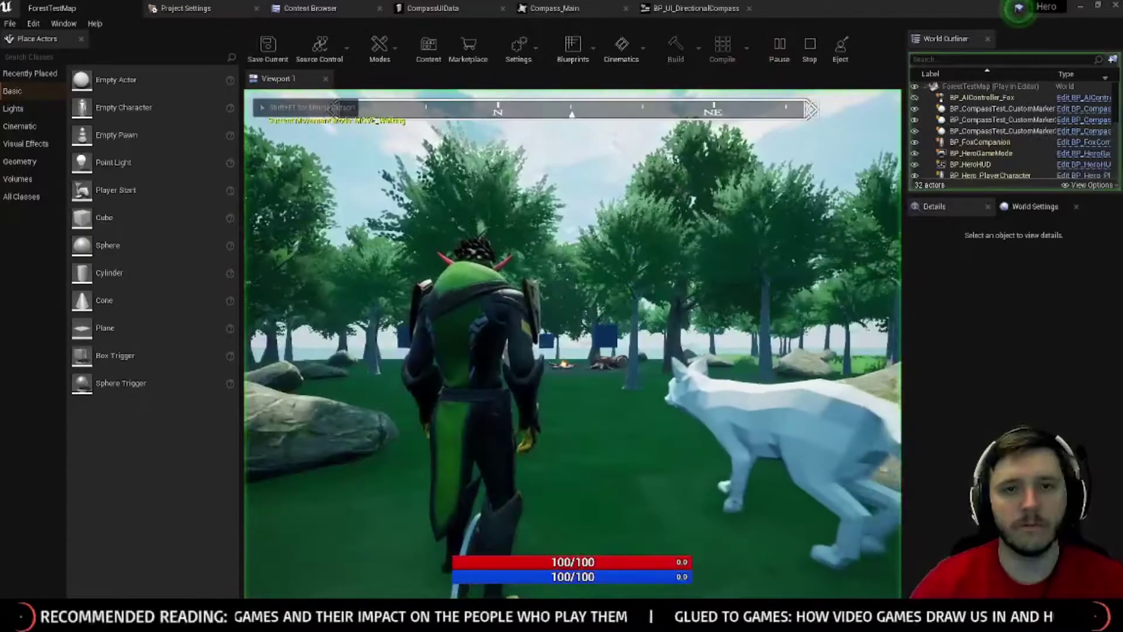
key("w")
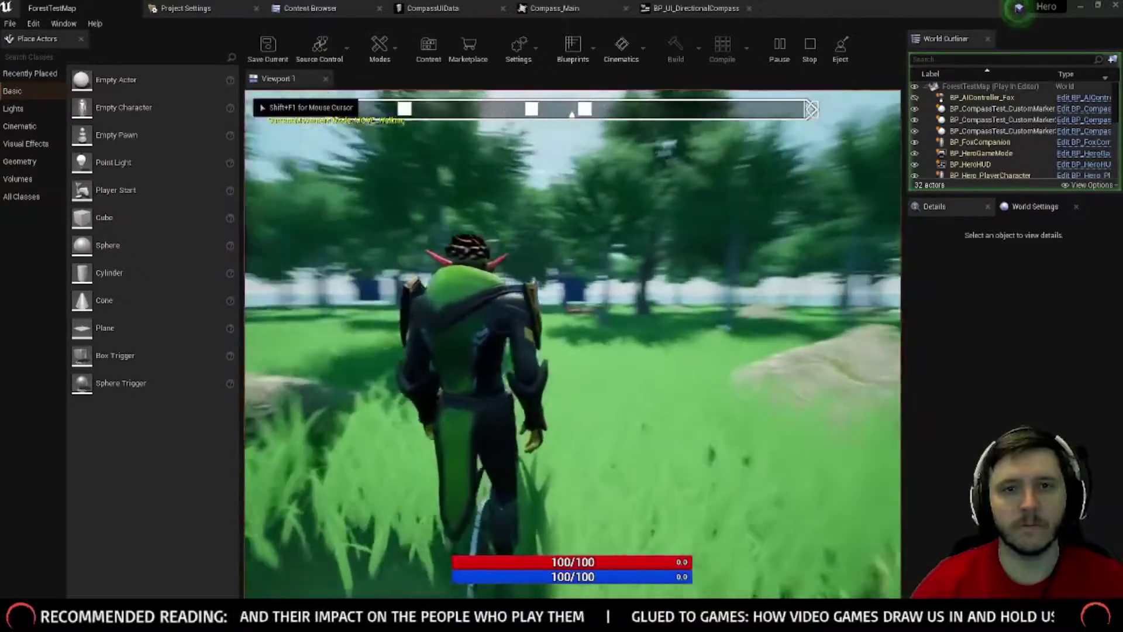
key("Escape")
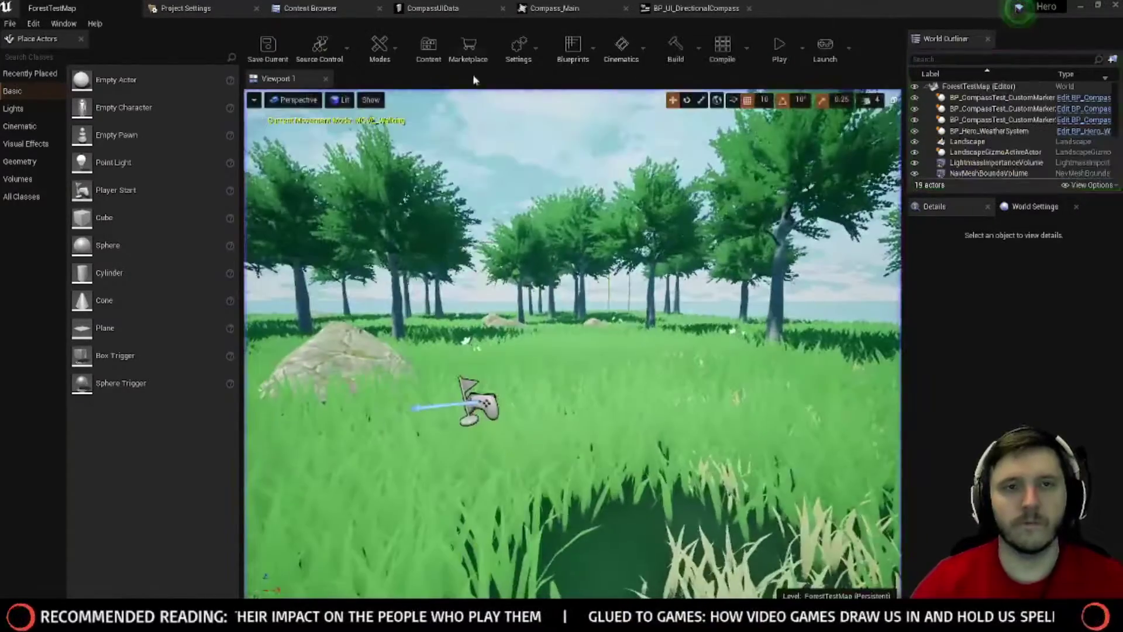
Step: Change Compass UIOffset in CompassUIData to a positive value, test it by playing ForestTestMap and stop the session
left_click(433, 8)
left_click(418, 162)
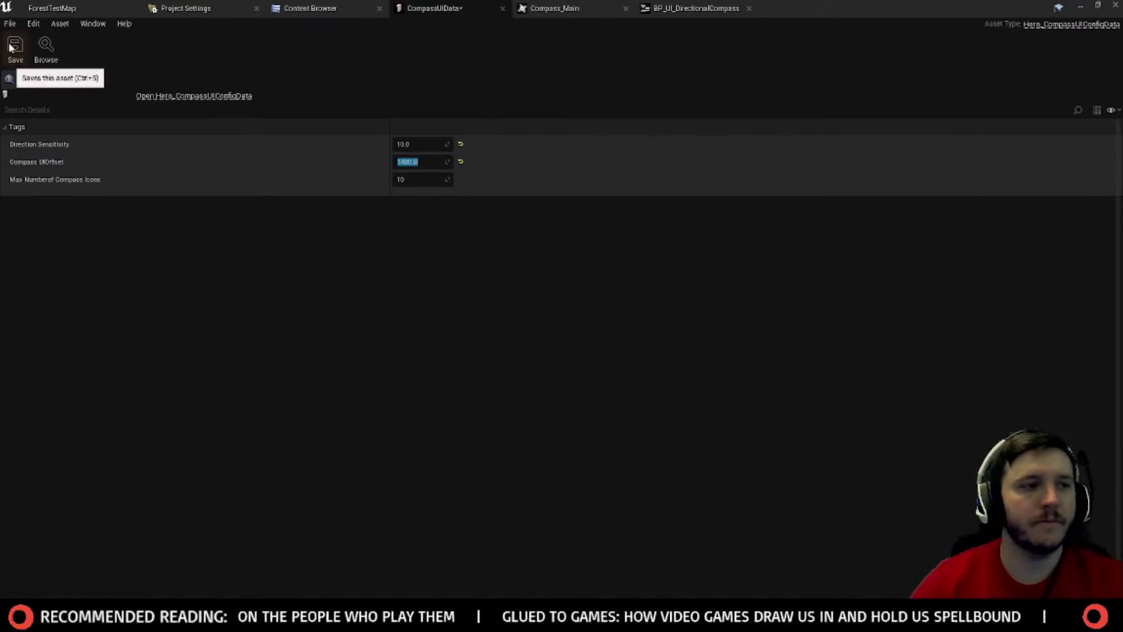
left_click(52, 8)
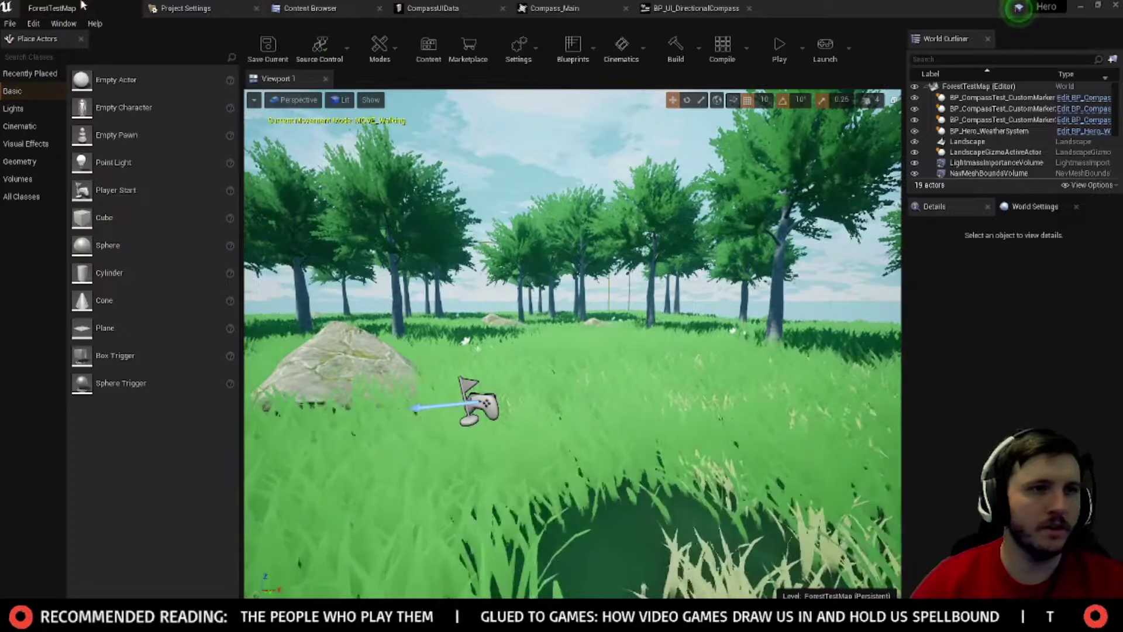
left_click(781, 46)
key("w")
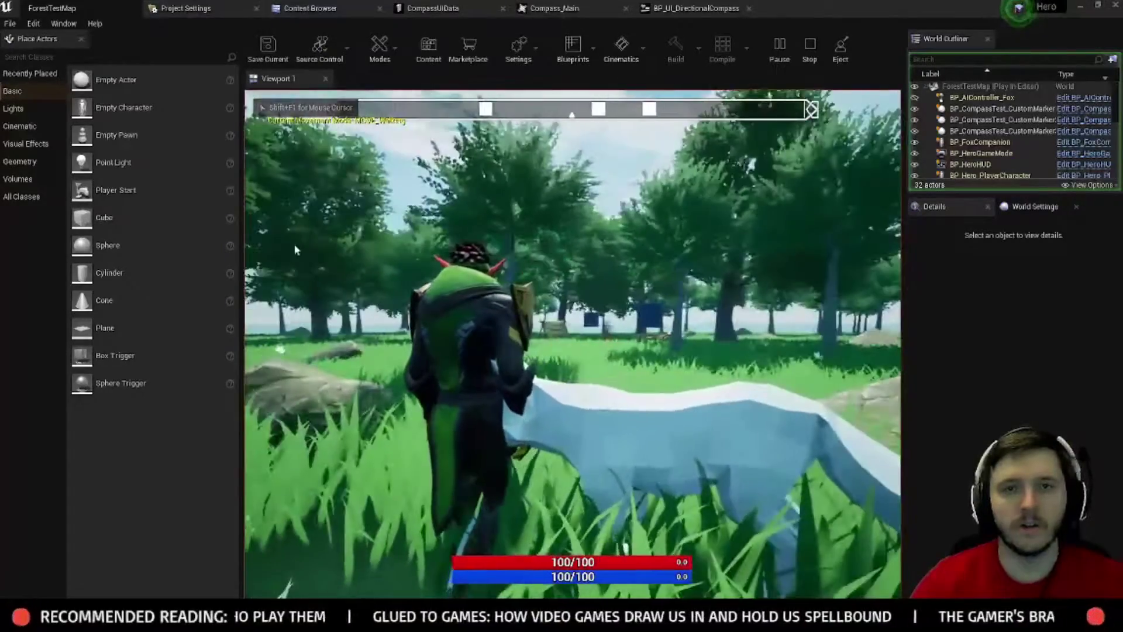
key("Escape")
Step: Set Compass UIOffset in CompassUIData to 500 and save the asset
left_click(456, 5)
left_click(450, 162)
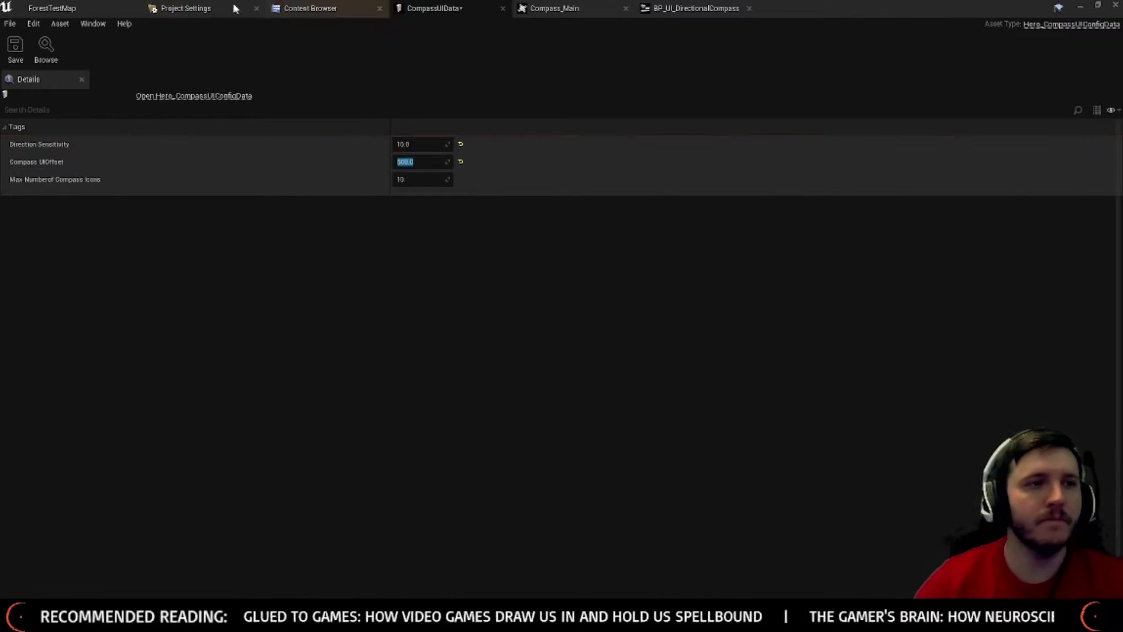
left_click(16, 46)
Step: Play ForestTestMap and turn the camera to check where north falls against the compass centre marker, and stop the session
left_click(52, 8)
key("alt+p")
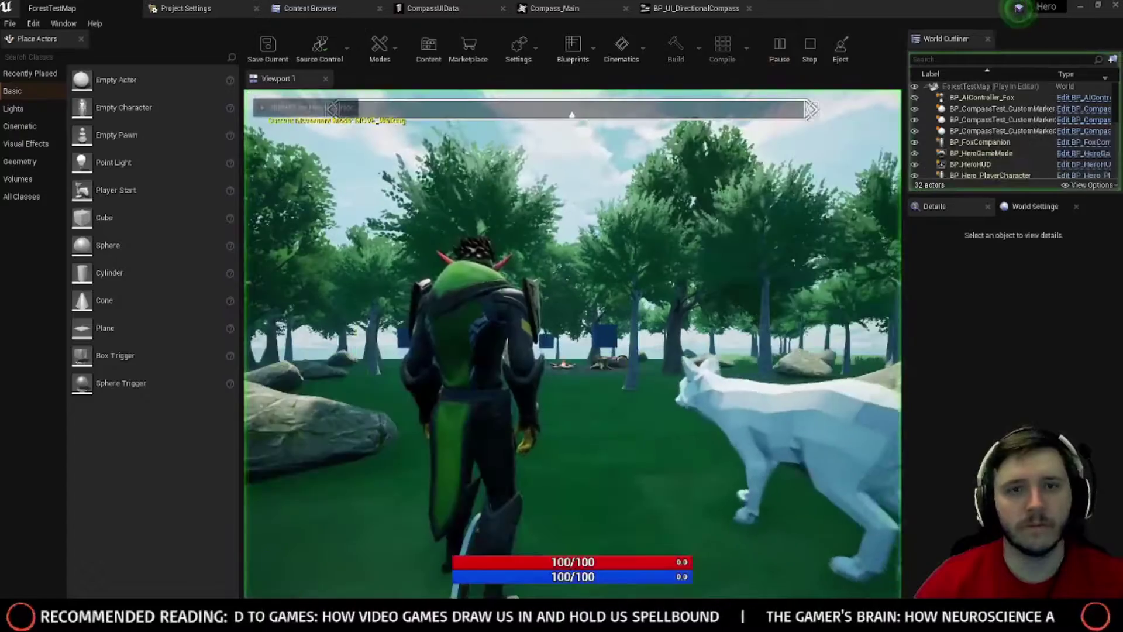
key("w")
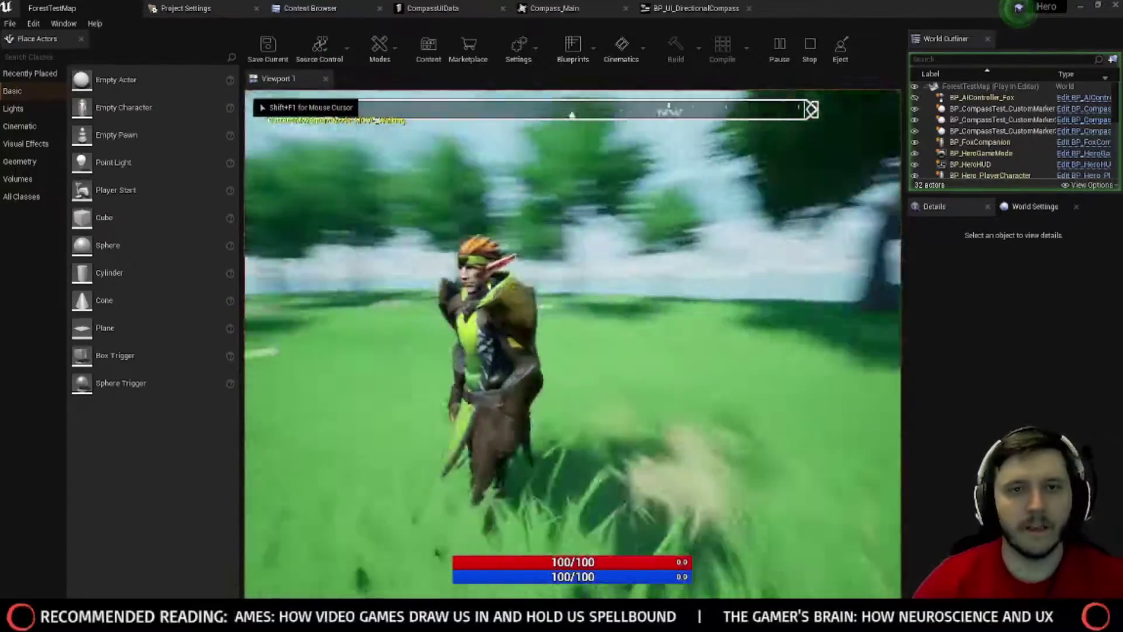
key("w")
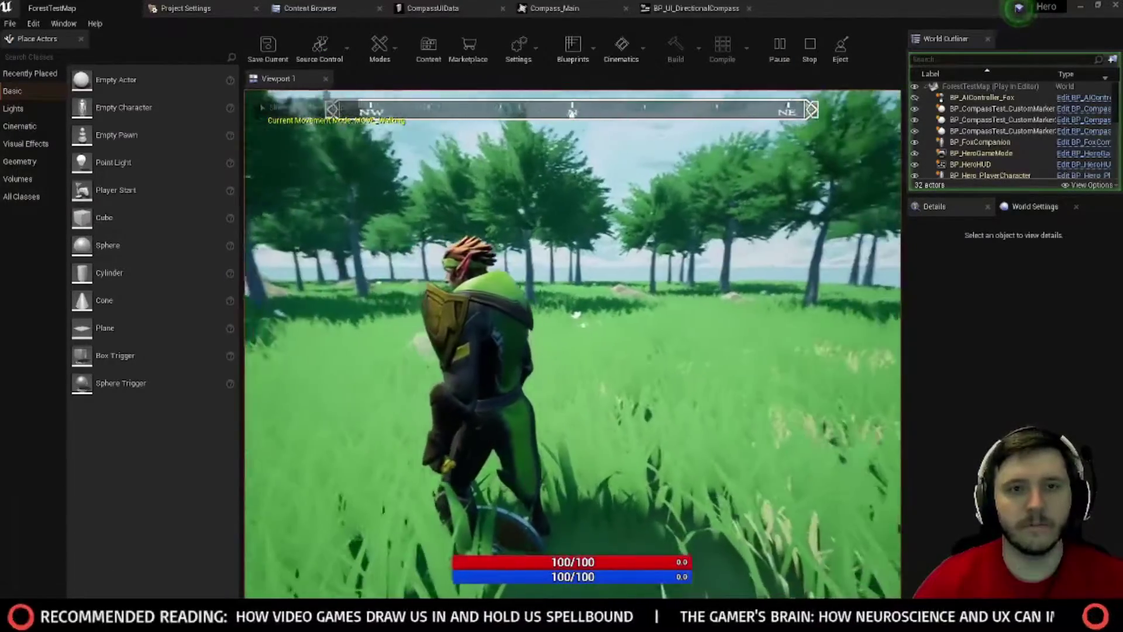
key("Escape")
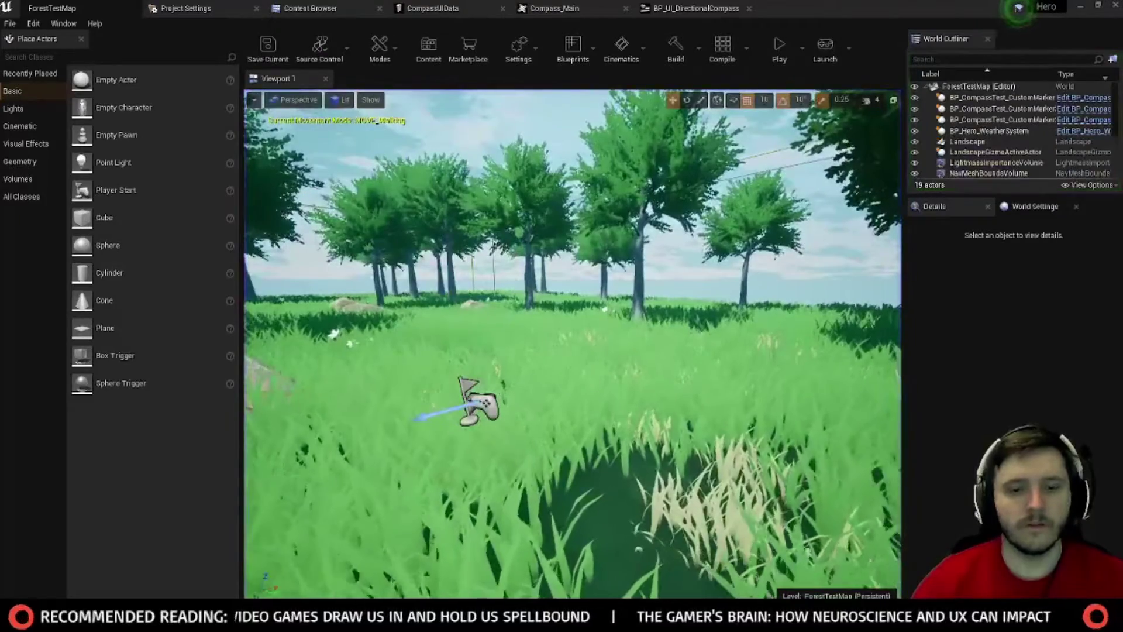
Step: Close Unreal Editor and return to UpdateCompassPosition in Hero_CompassUI.cpp in Rider
key("alt+Tab")
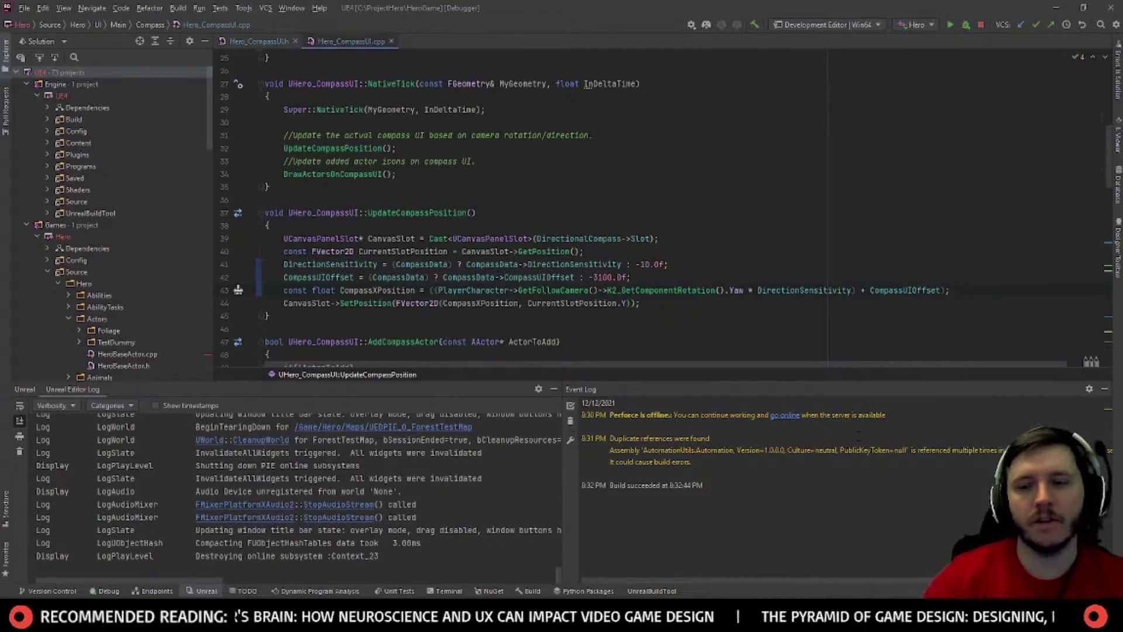
key("alt+Tab")
key("alt+F4")
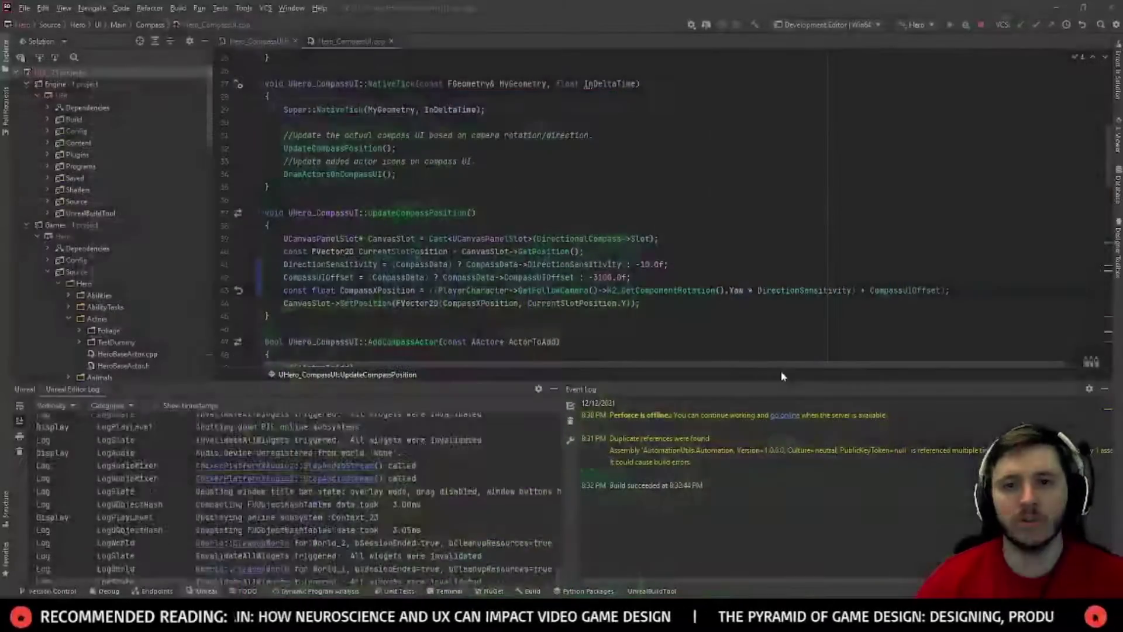
key("Escape")
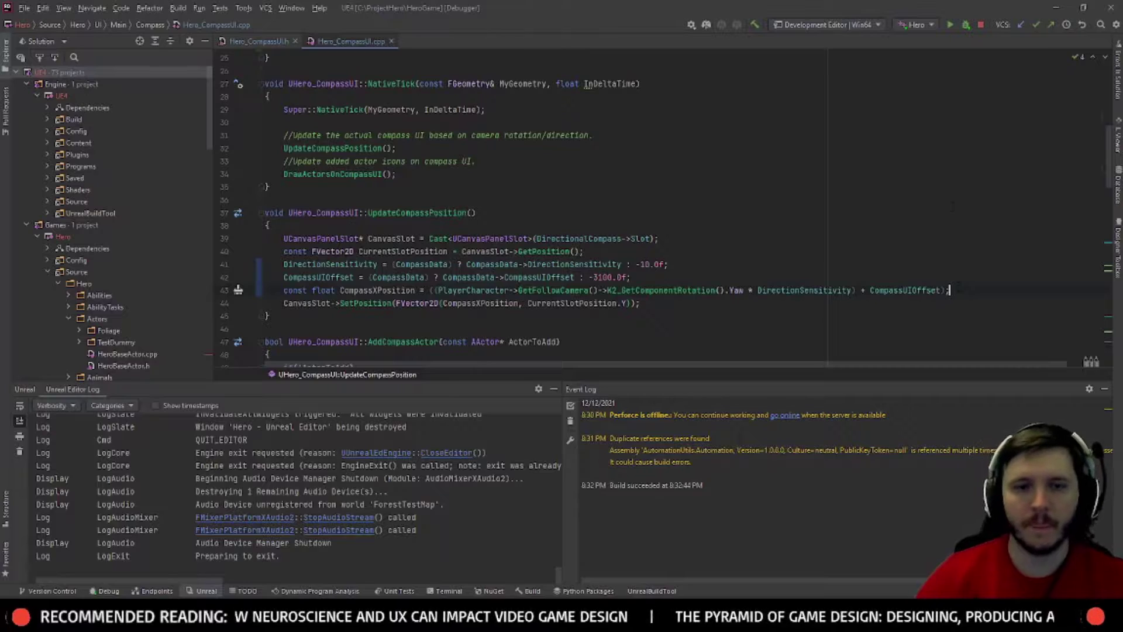
Step: Add a UE_LOG call with LogTemp, Warning and an empty TEXT() below the CompassXPosition calculation in UpdateCompassPosition
key("Return")
type("UE")
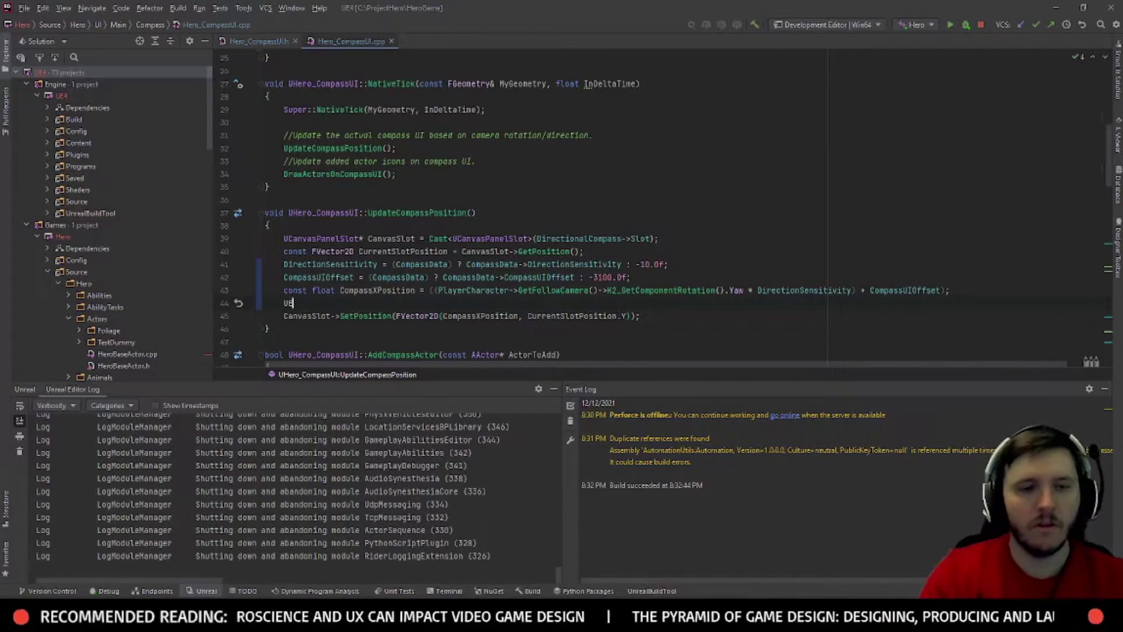
type("_LOG")
key("Return")
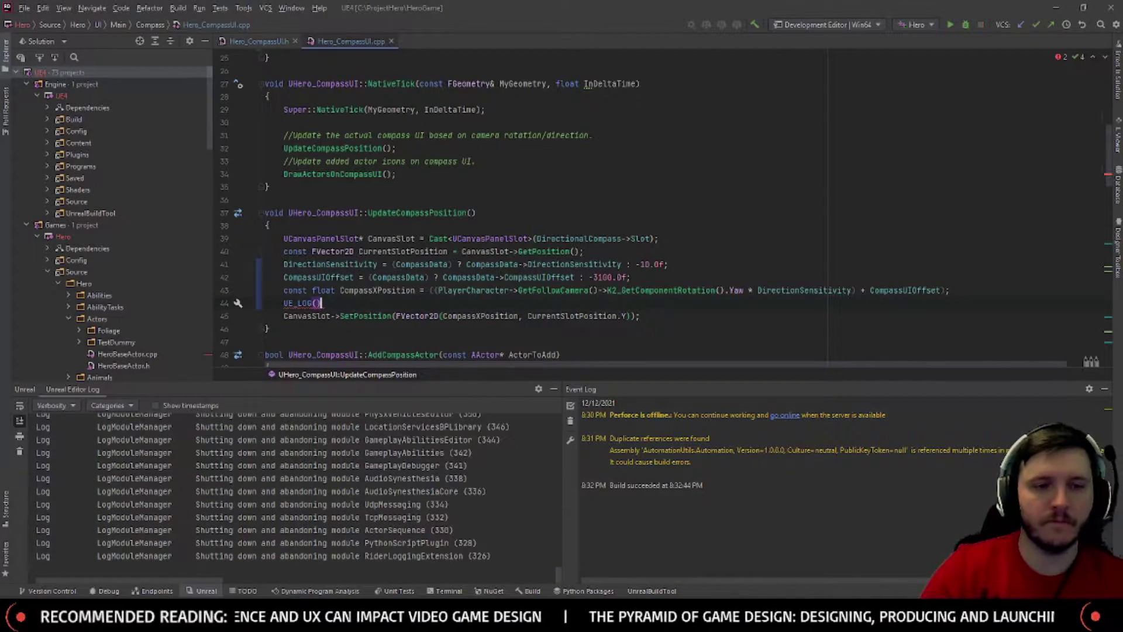
type("LO")
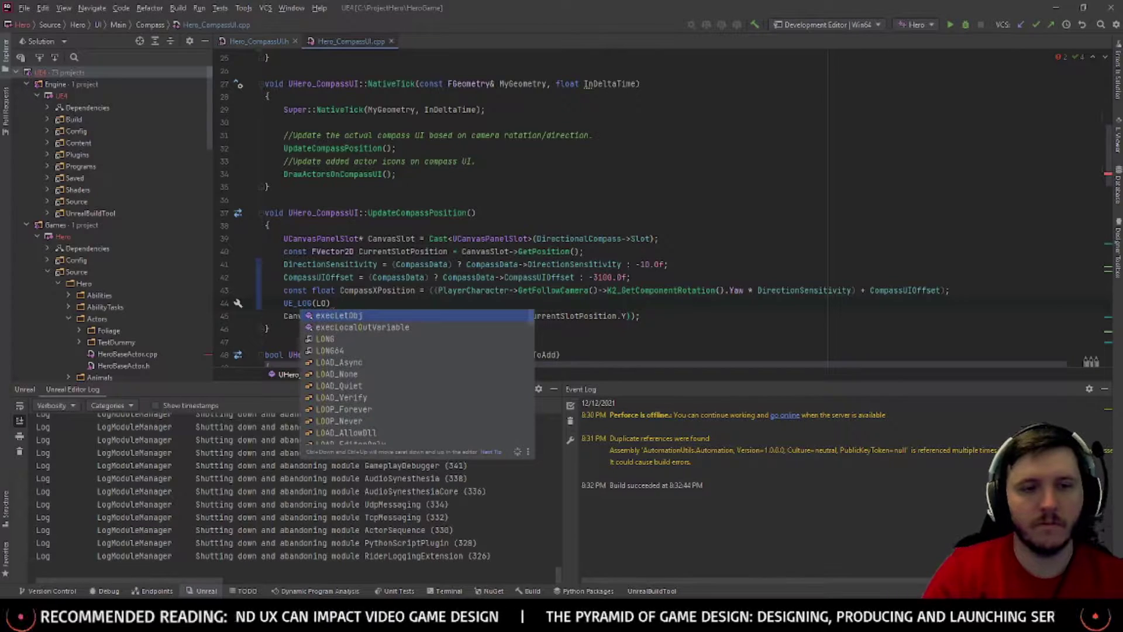
type("G(LogTe")
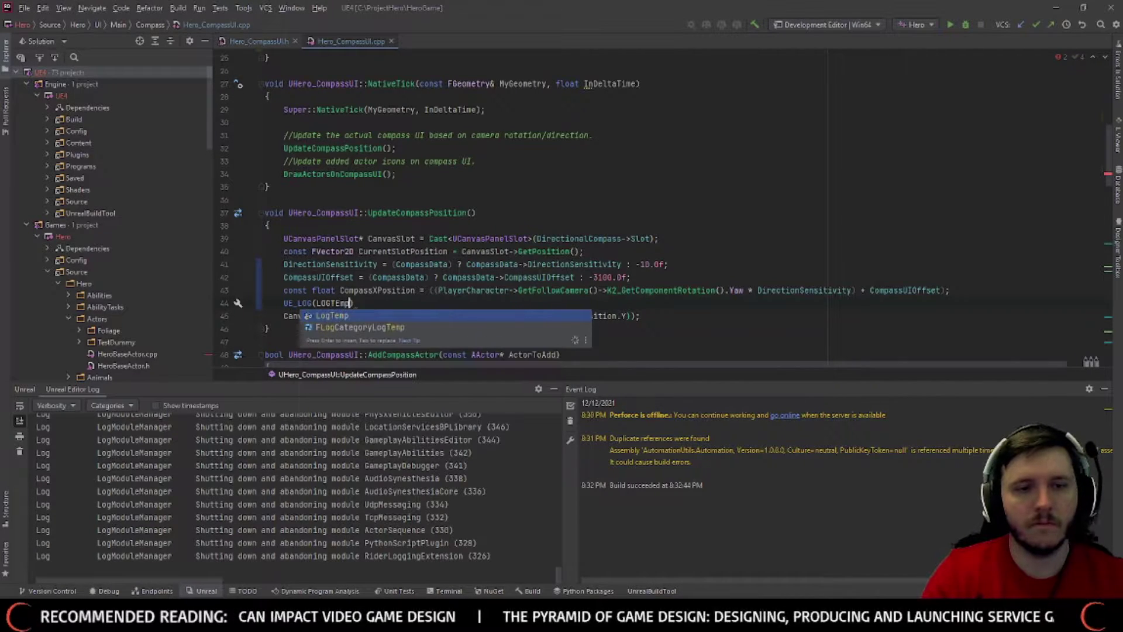
key("Return")
type(", Wa")
key("Return")
type(", TE")
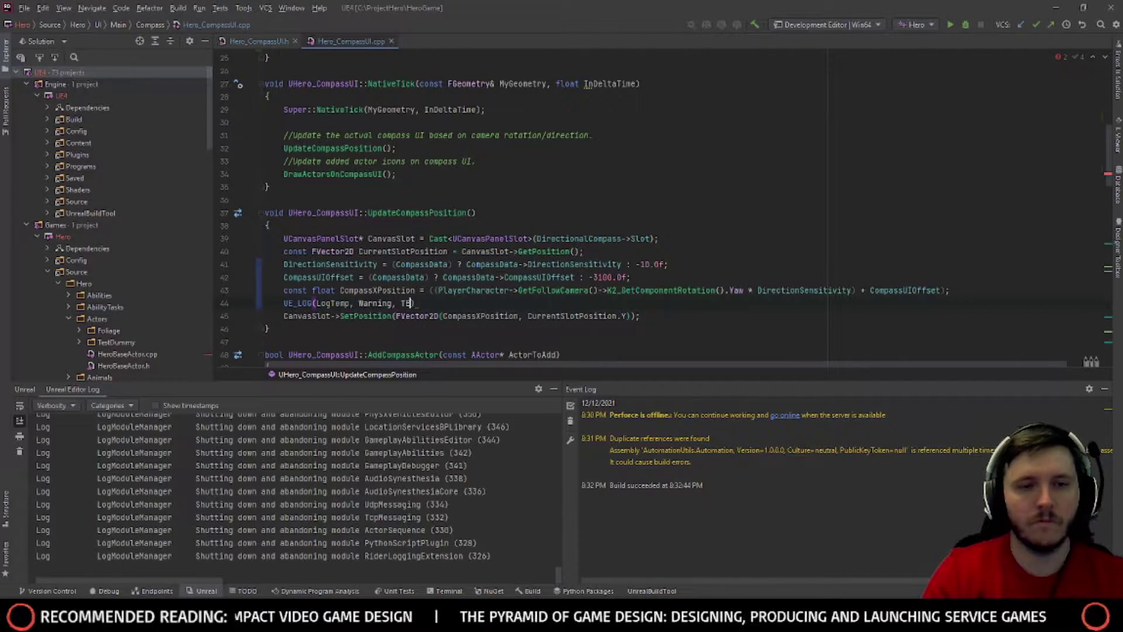
type("XT(")
key("shift+Return")
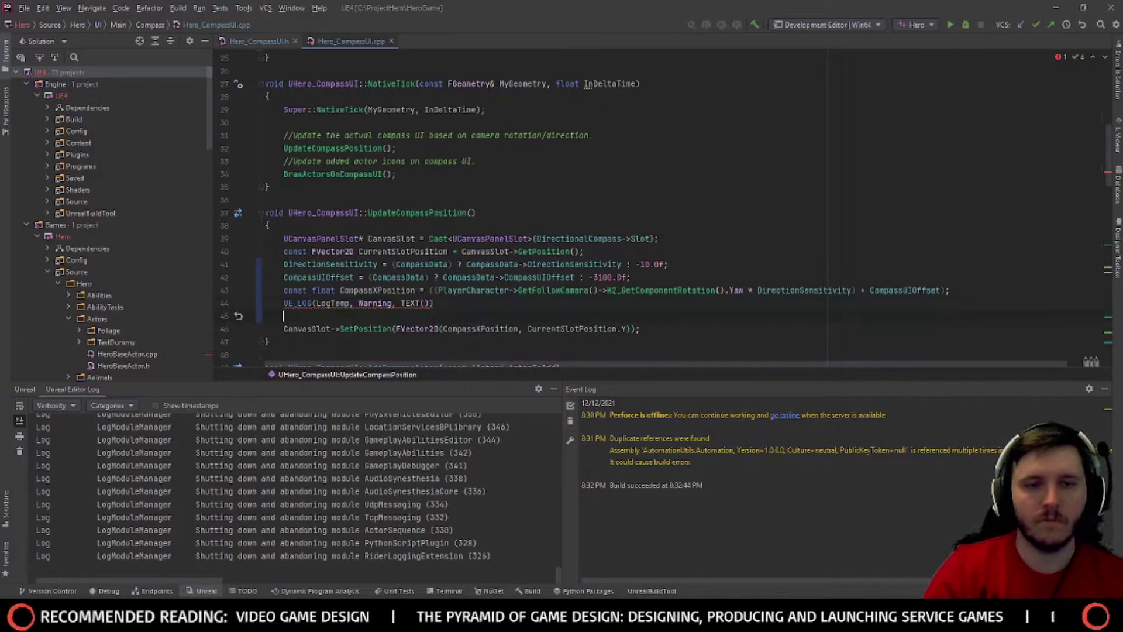
key("BackSpace")
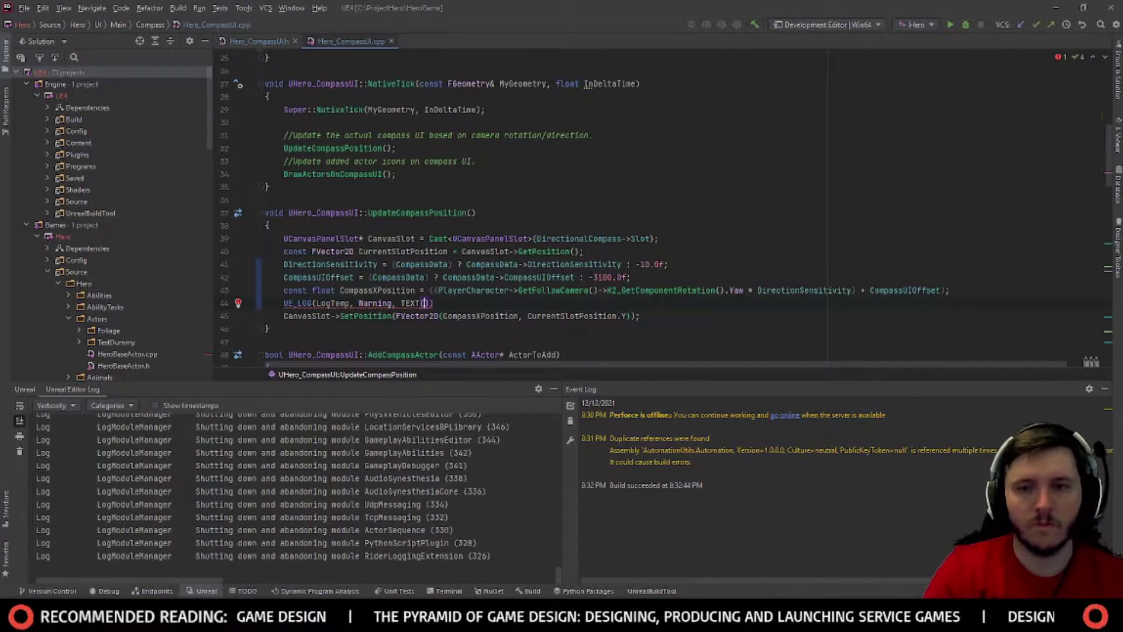
Step: Enter "Compass X Position: " as the log message inside the TEXT macro
type("Compass")
key("BackSpace")
key("BackSpace")
key("BackSpace")
key("BackSpace")
key("BackSpace")
key("BackSpace")
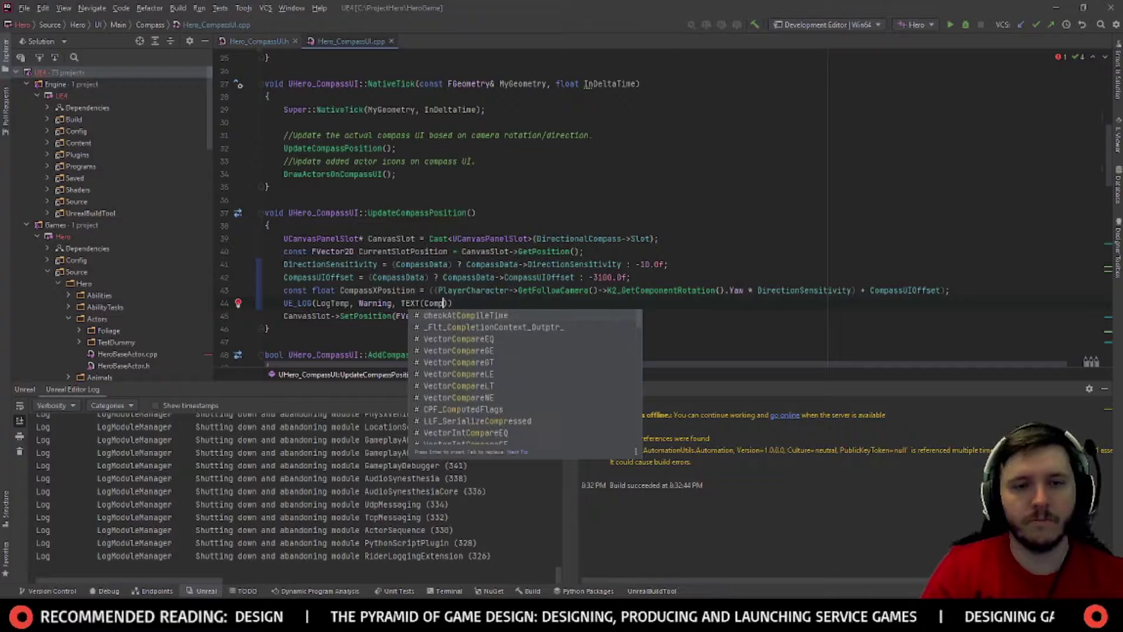
type("\"")
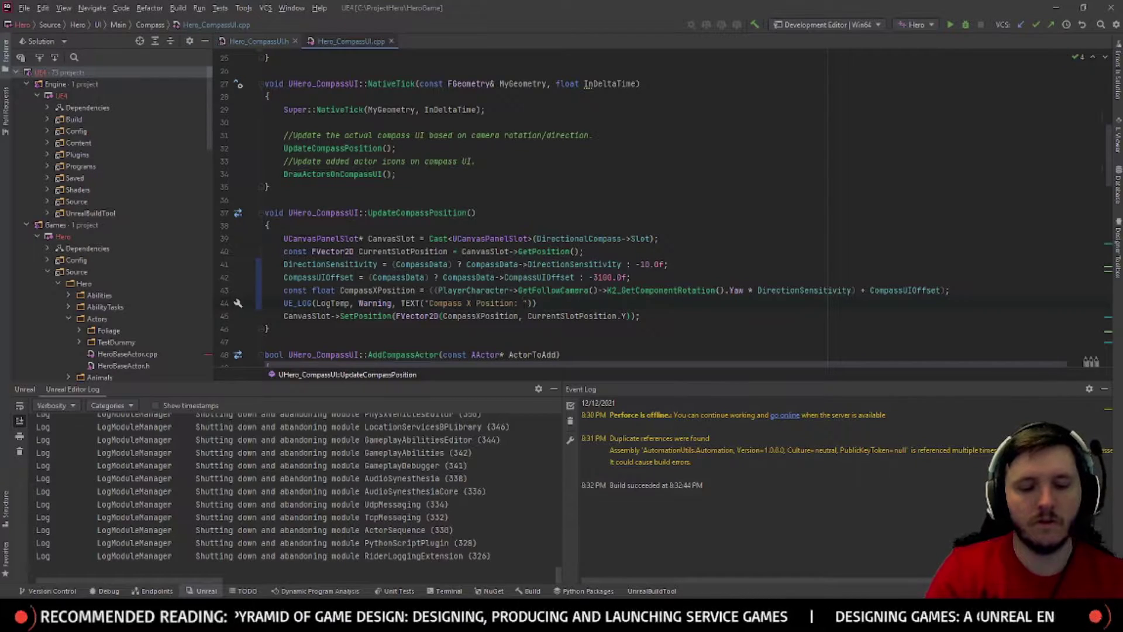
Step: Complete the log call with a %f placeholder in the message and CompassXPosition as its argument, ending the statement with a semicolon
key("F5")
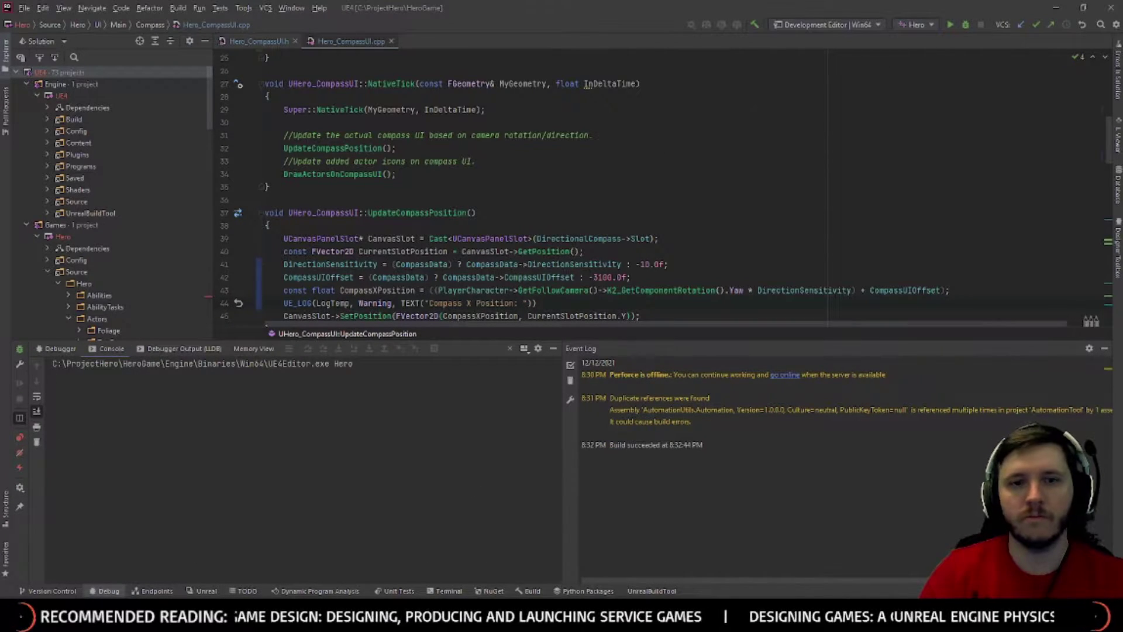
left_click(553, 348)
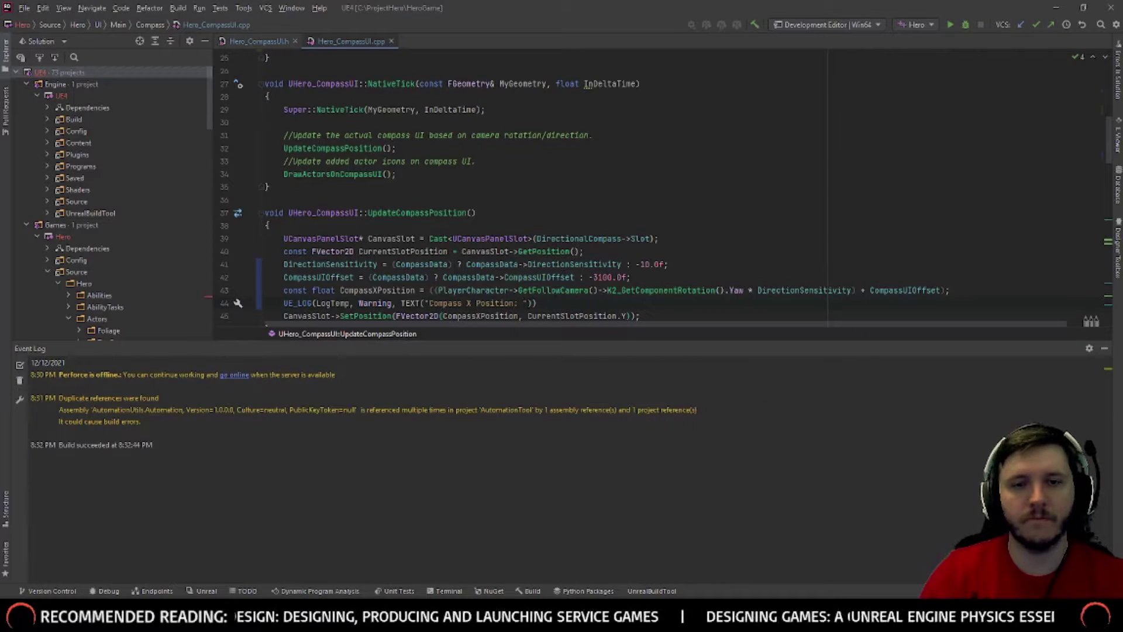
type("%f")
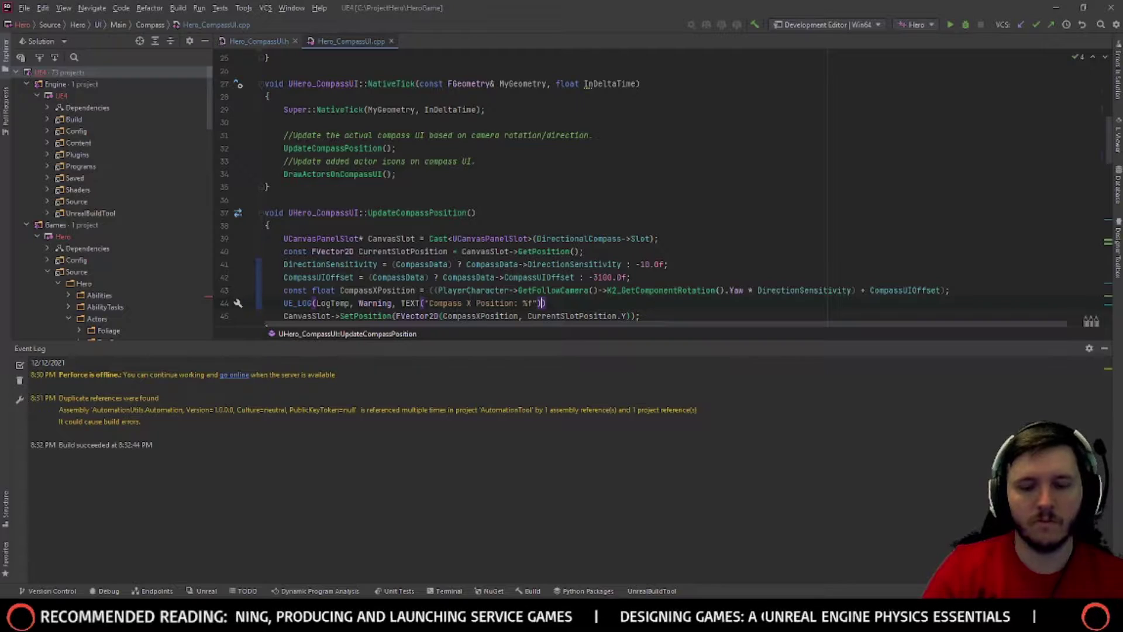
type("Compass")
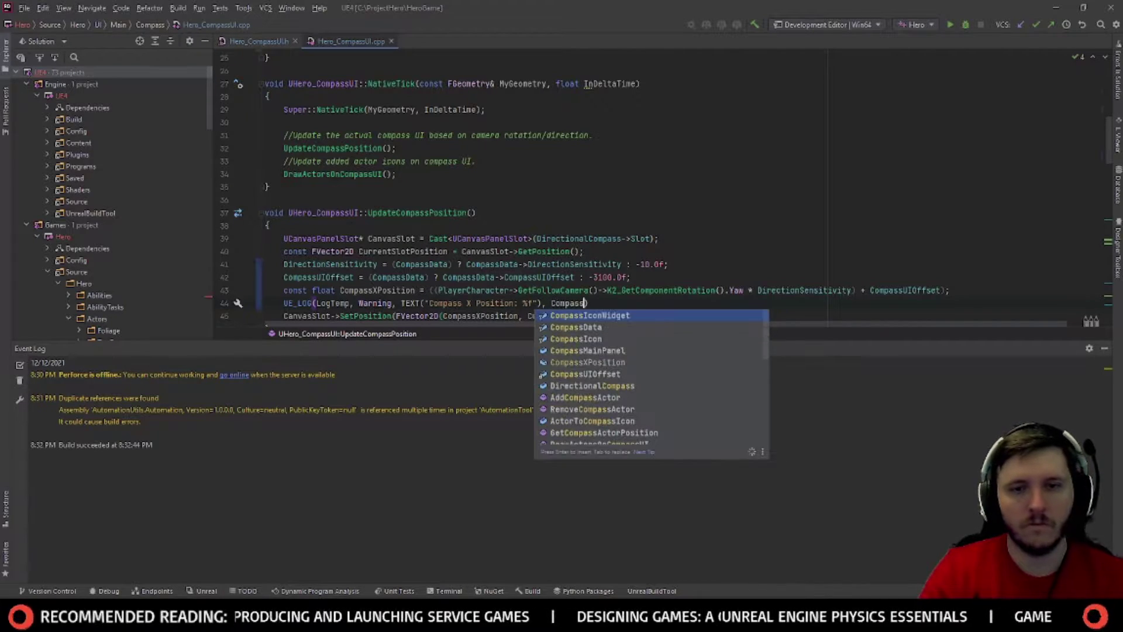
type("XPosition);")
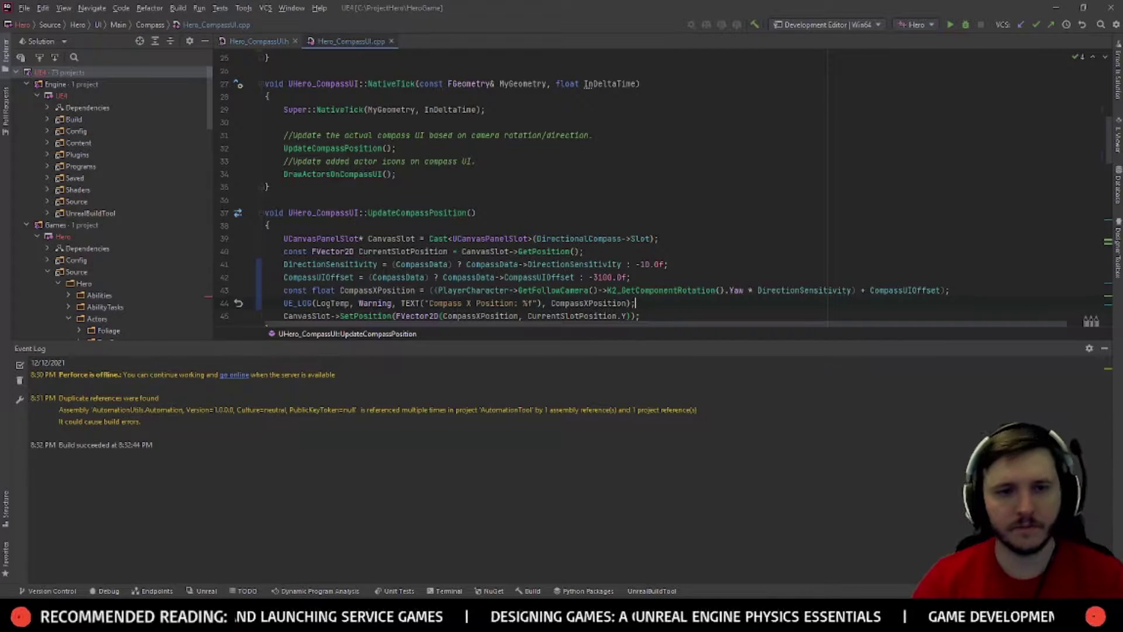
Step: Build the Hero project, return to ForestTestMap in Unreal Editor and play it
key("ctrl+shift+b")
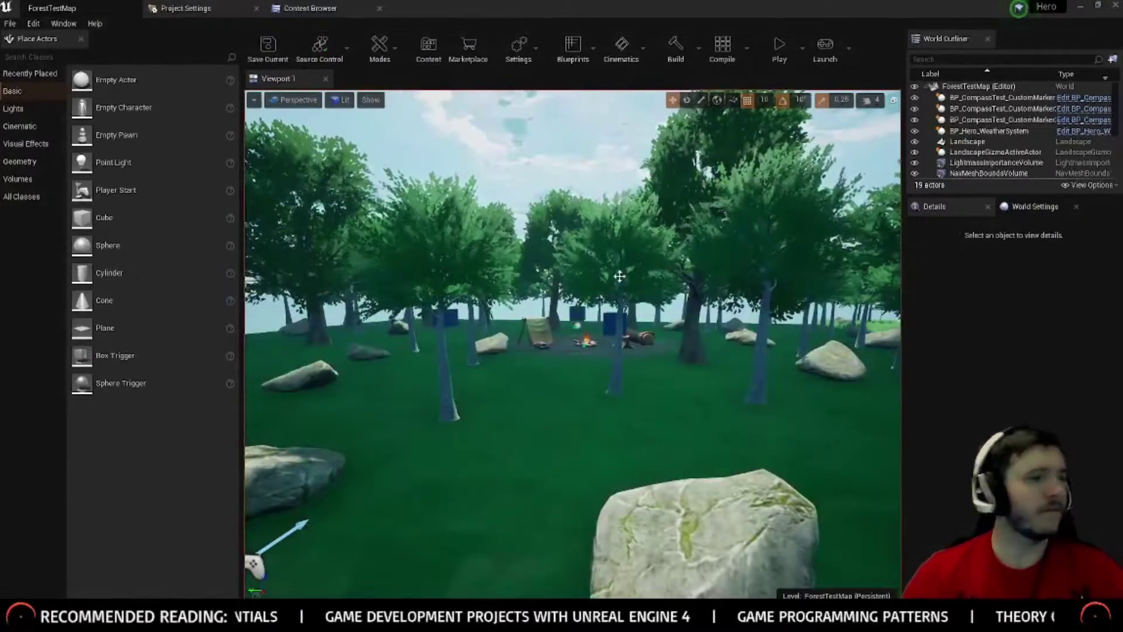
left_click_drag(701, 209, 691, 208)
left_click(782, 51)
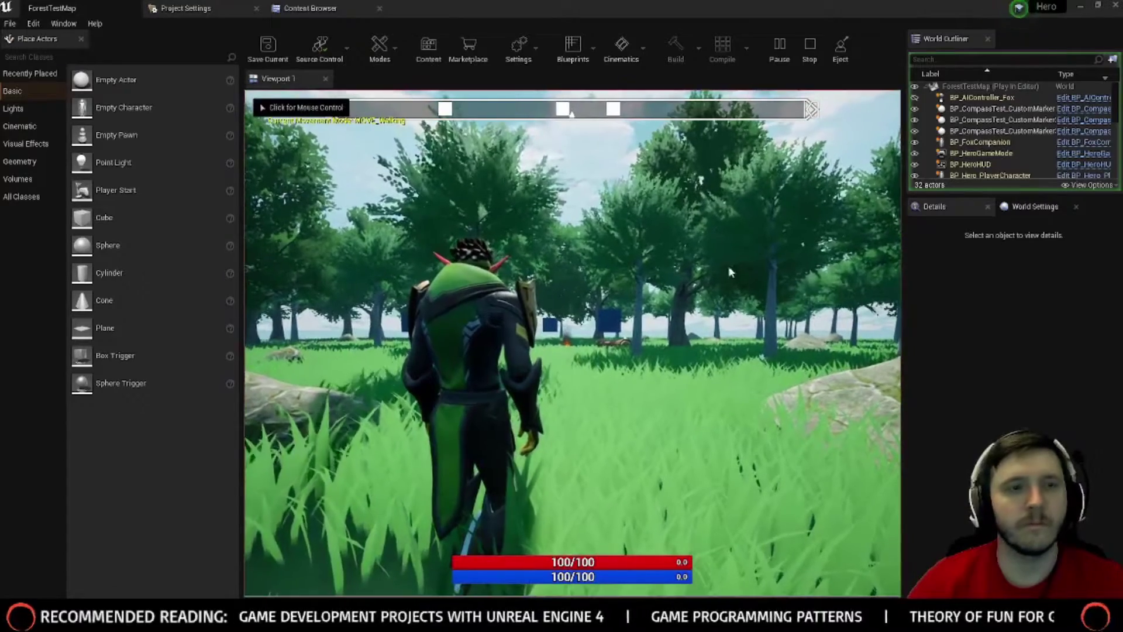
Step: Open the Output Log during play, read the logged compass X position and stop the session
key("shift+F1")
left_click(64, 24)
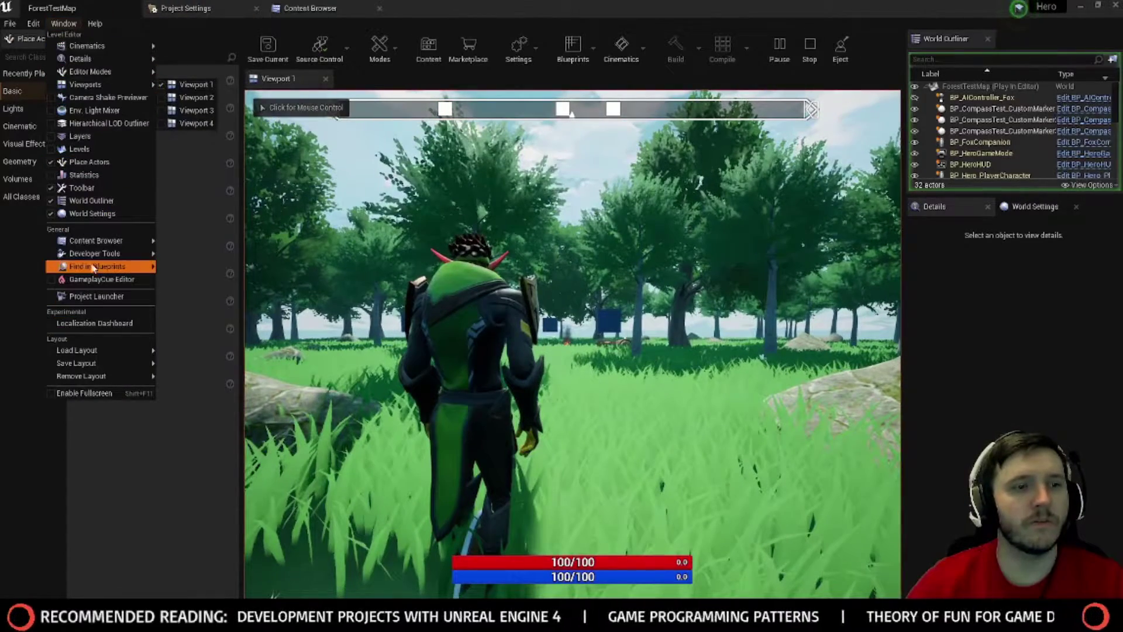
mouse_move(93, 254)
left_click(192, 353)
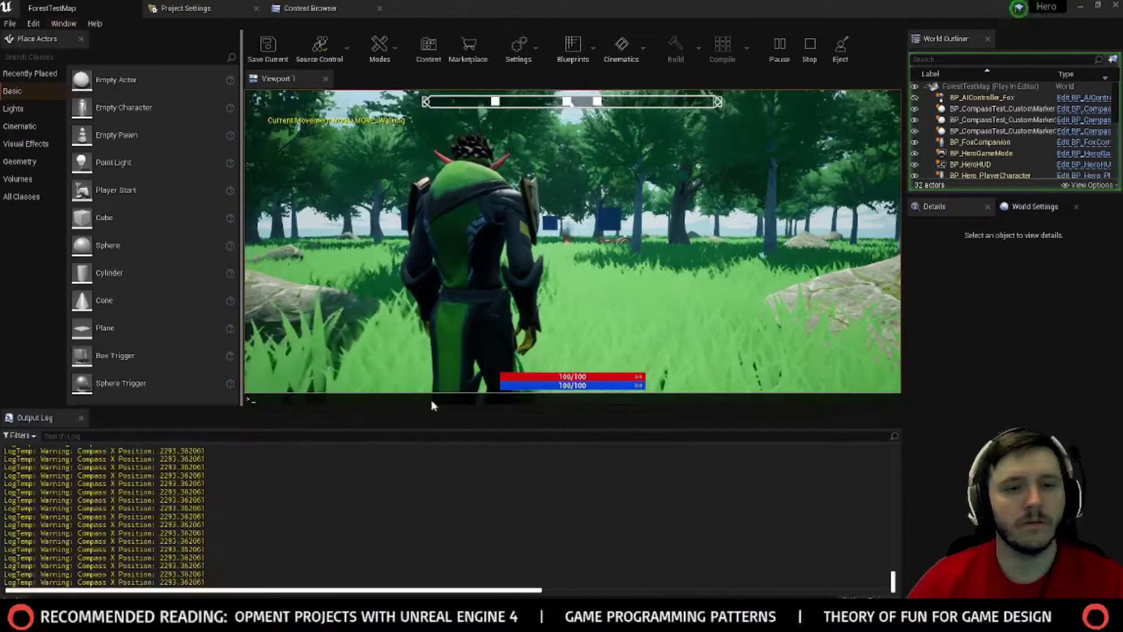
left_click(528, 336)
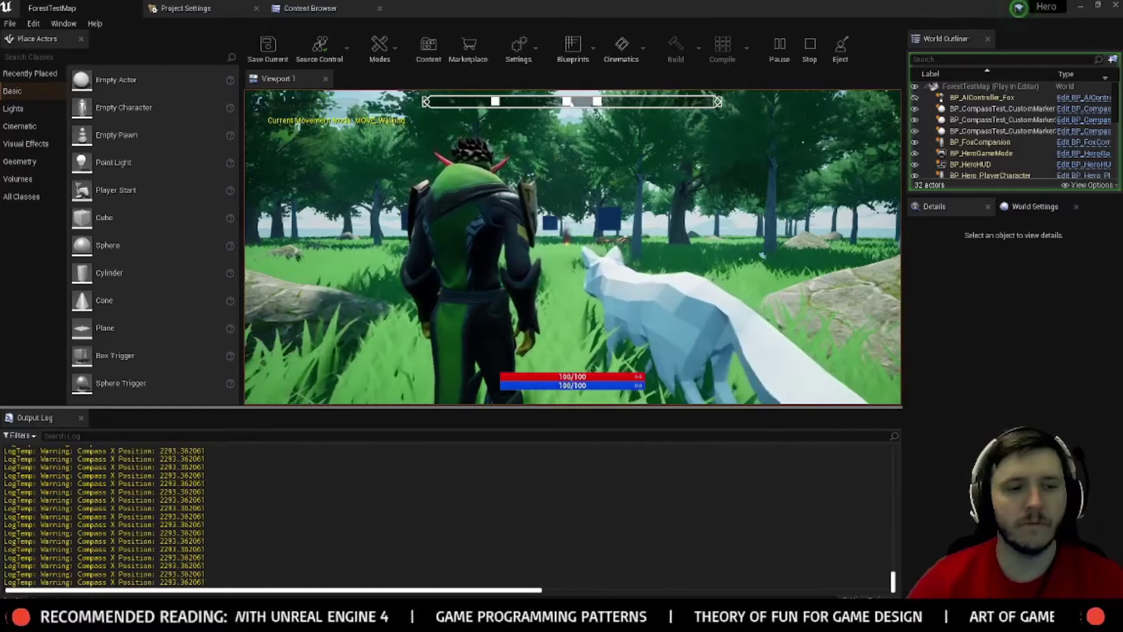
key("Escape")
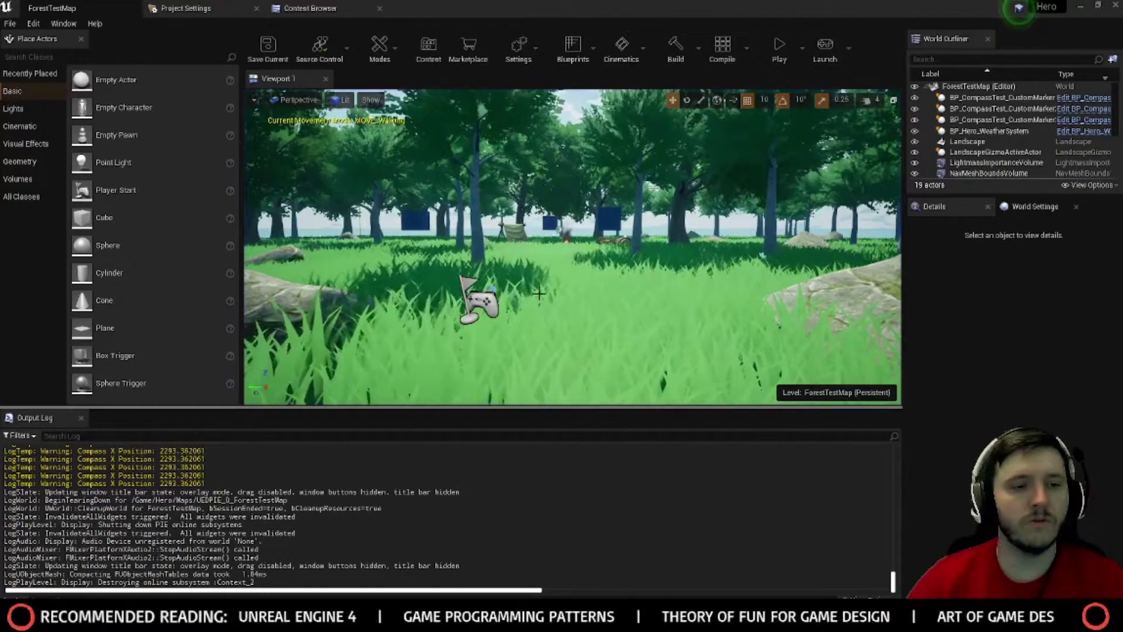
Step: Open the BP_UI_DirectionalCompass widget from the Compass folder and select its DirectionalCompass image
left_click(310, 8)
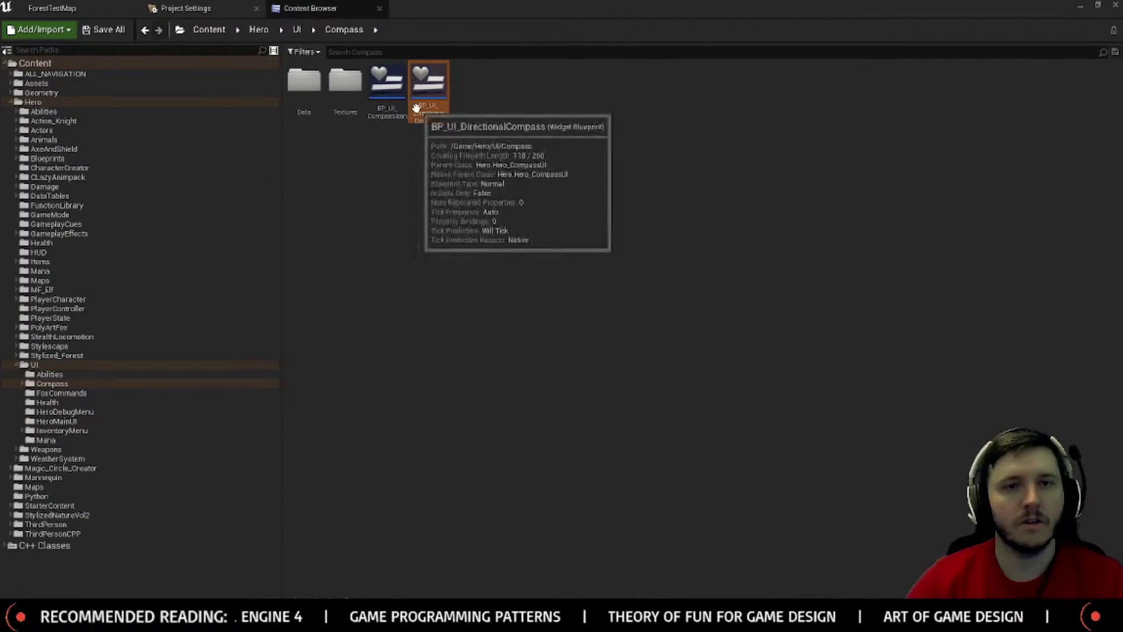
double_click(429, 87)
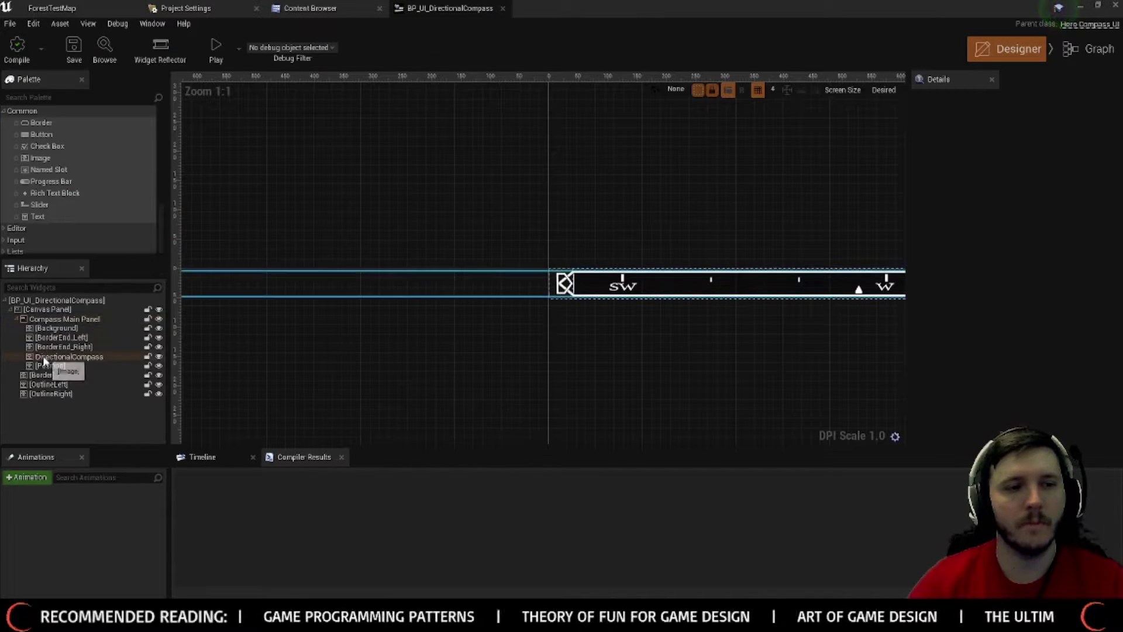
left_click(69, 357)
Step: Set the DirectionalCompass image's Position X to 2293 and examine where it lands relative to the compass frame
scroll(604, 384, "down", 5)
left_click(1010, 175)
type("0")
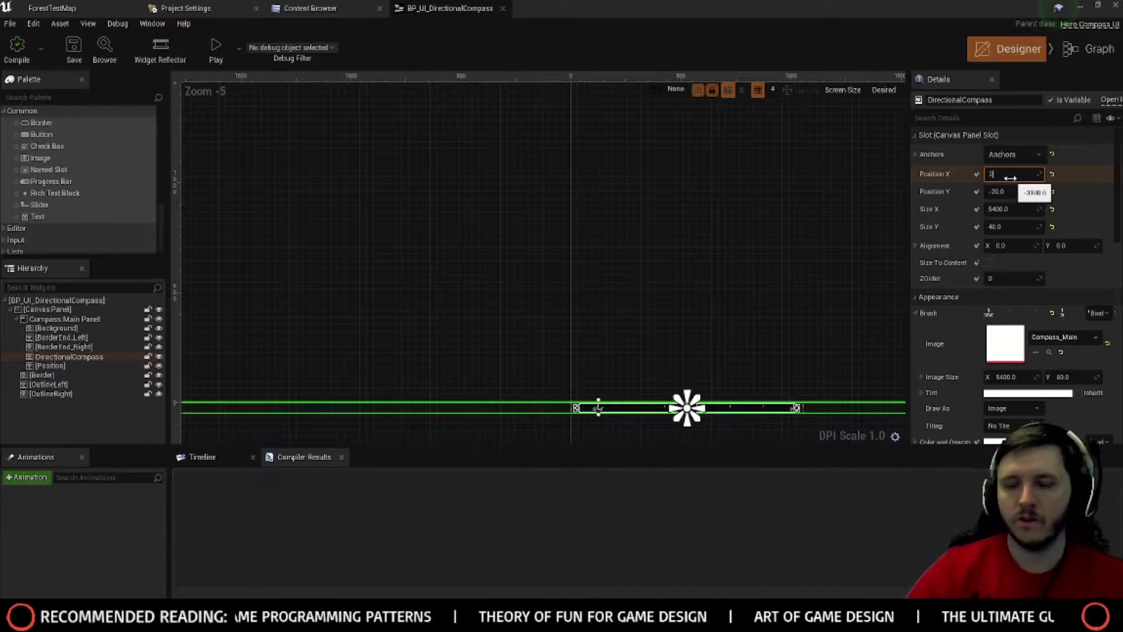
type("2093")
key("Return")
scroll(700, 321, "down", 5)
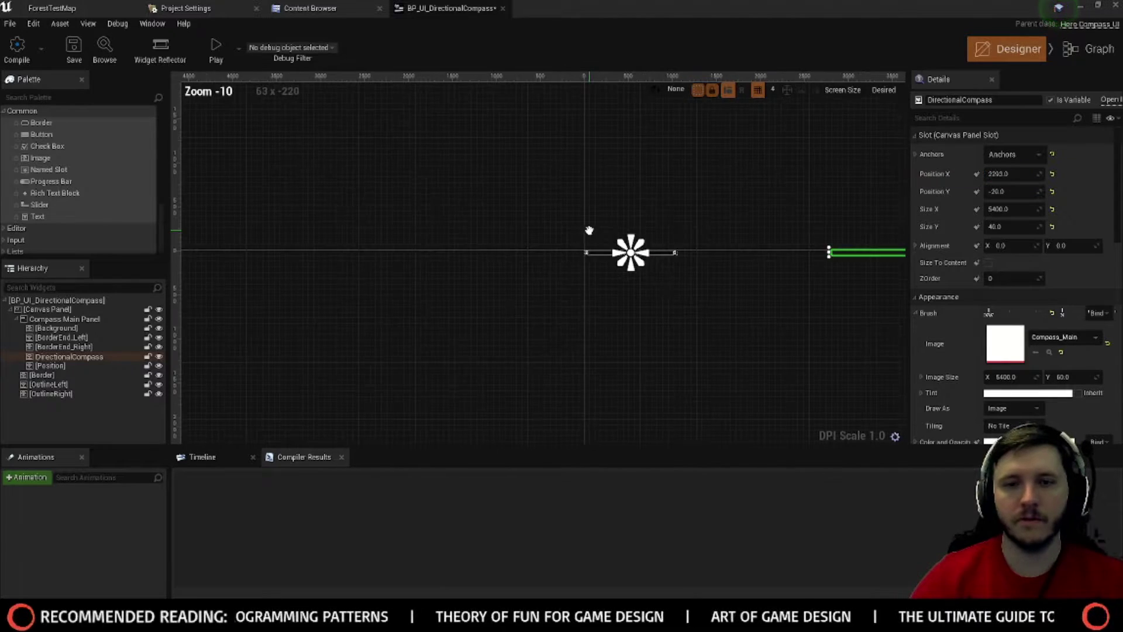
left_click_drag(592, 231, 452, 283)
scroll(531, 329, "up", 4)
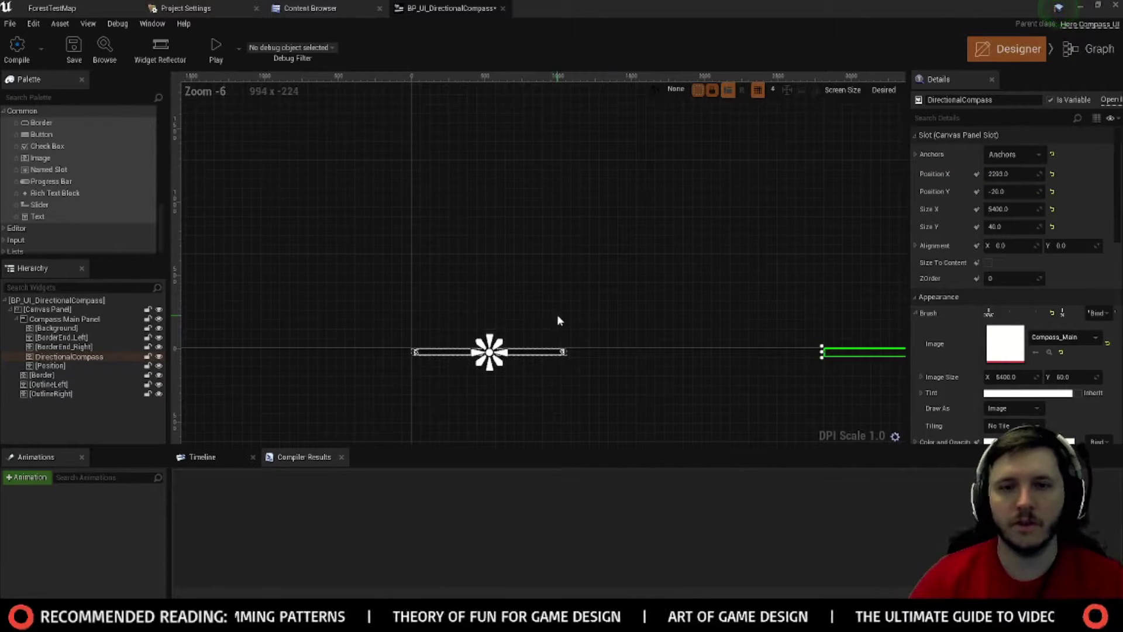
Step: Set the DirectionalCompass image's Position X to 0, and compile and save the widget
left_click(1008, 177)
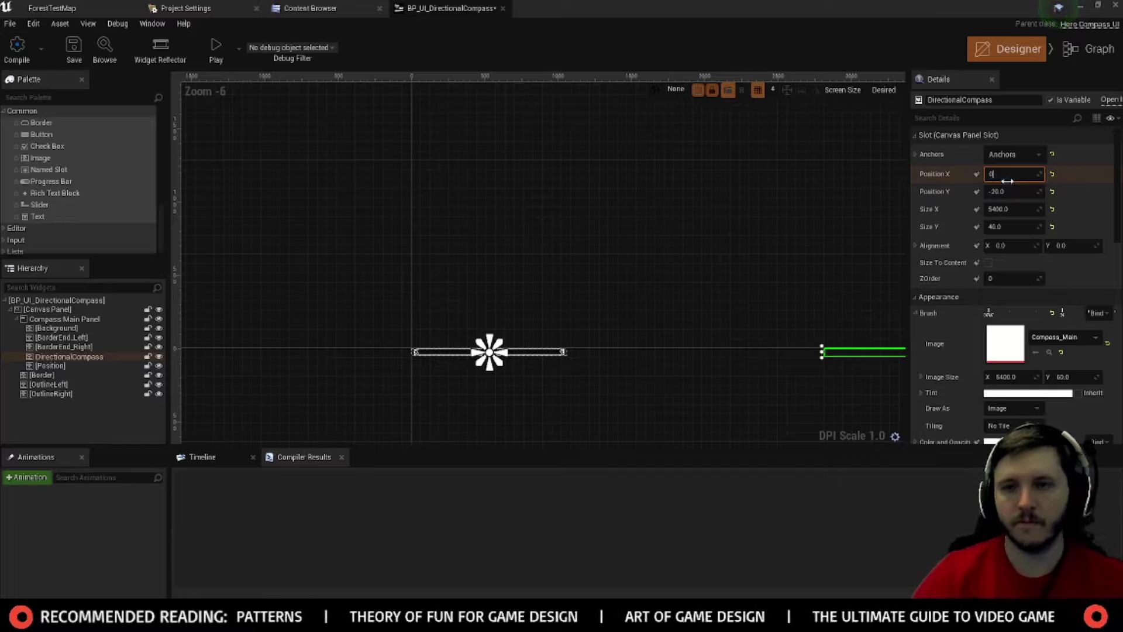
type("0")
key("Return")
left_click(17, 48)
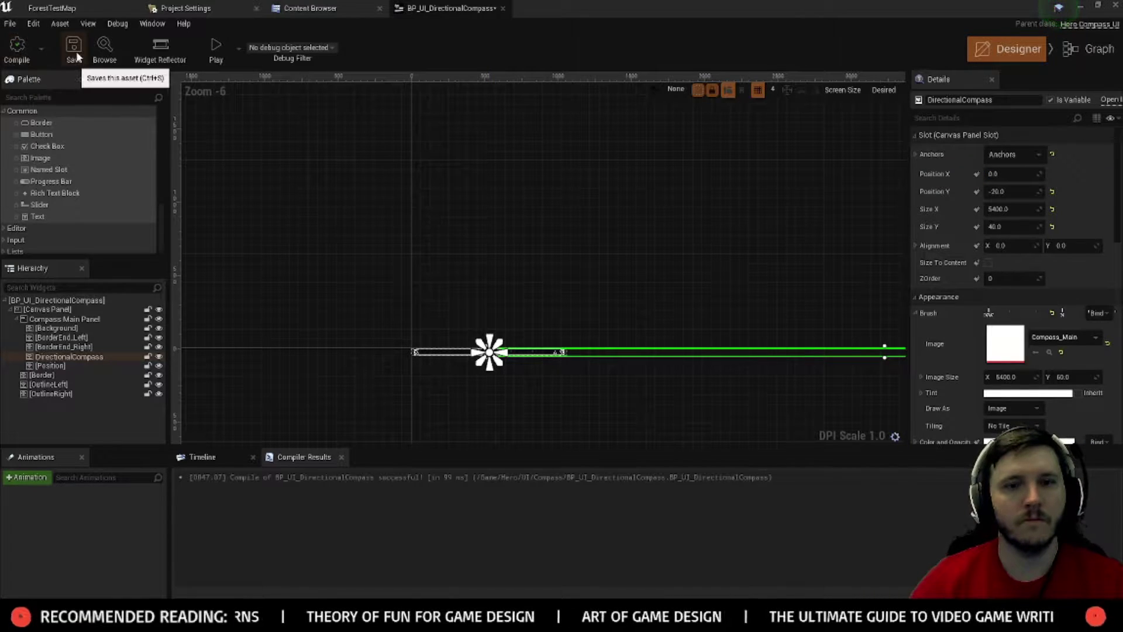
left_click(77, 57)
Step: Try reducing the DirectionalCompass image's Size X to about 2305 and undo the change
left_click_drag(532, 312, 525, 237)
scroll(527, 258, "up", 3)
scroll(529, 256, "down", 2)
scroll(512, 216, "up", 1)
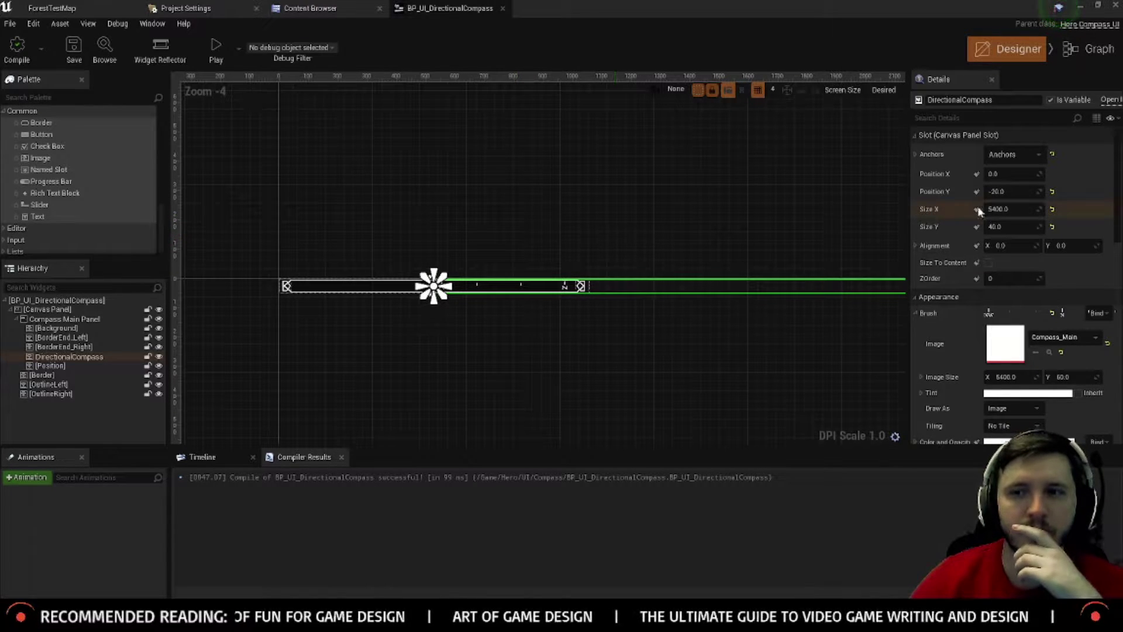
left_click_drag(1002, 209, 974, 208)
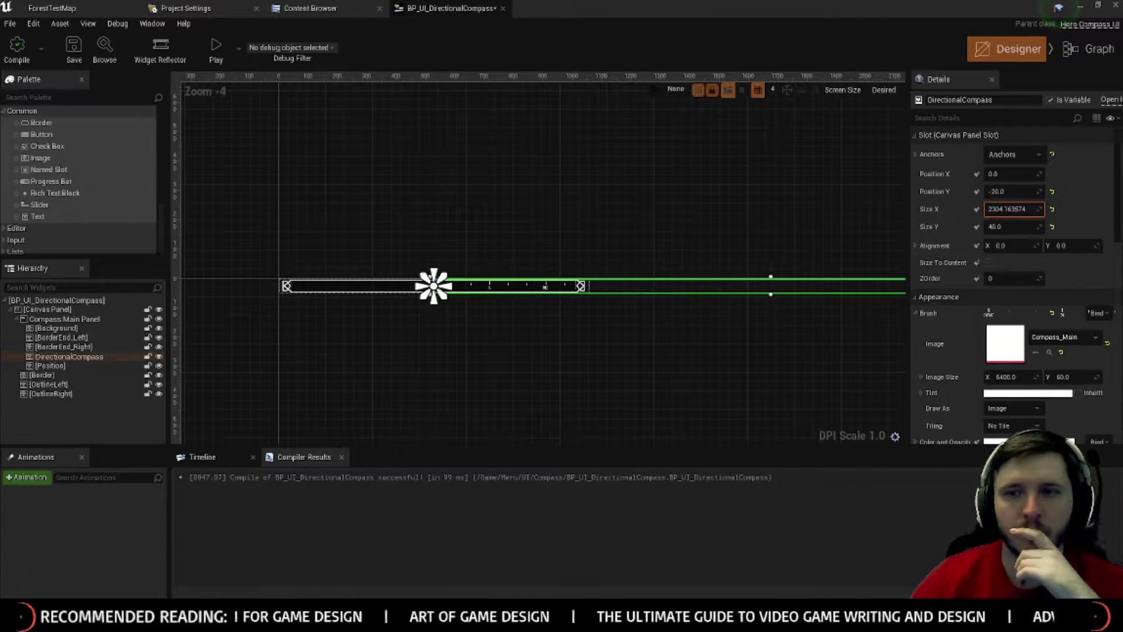
left_click_drag(799, 213, 799, 209)
key("ctrl+z")
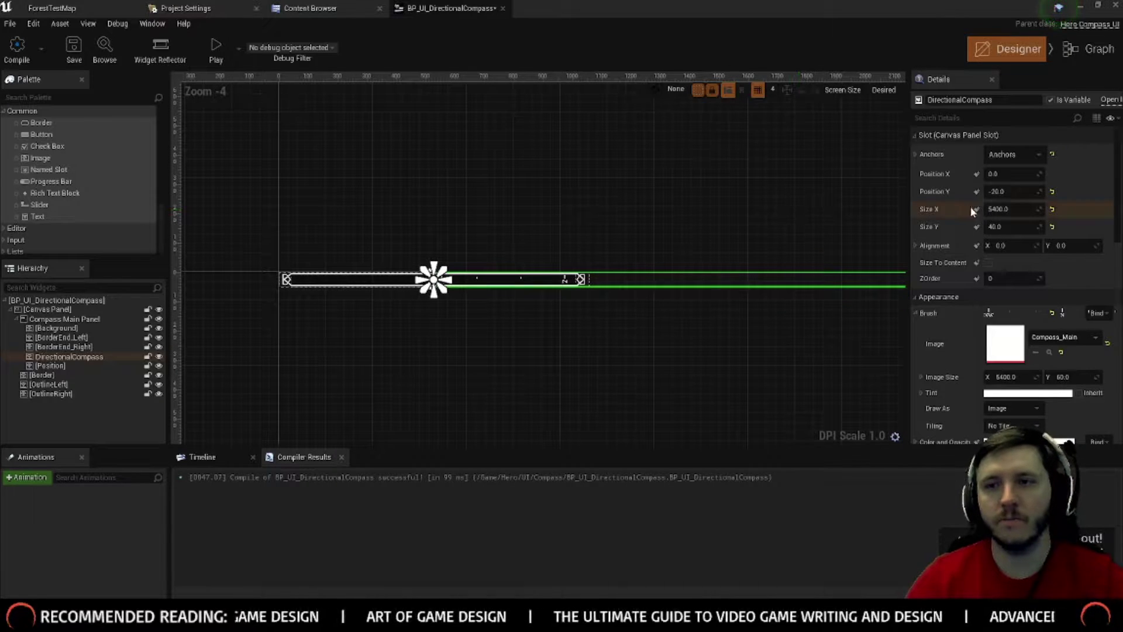
Step: Slide the DirectionalCompass image horizontally within the compass frame and set its Position X to -1330
mouse_move(1023, 174)
left_mouse_down()
mouse_move(988, 174)
mouse_move(1009, 173)
left_mouse_up()
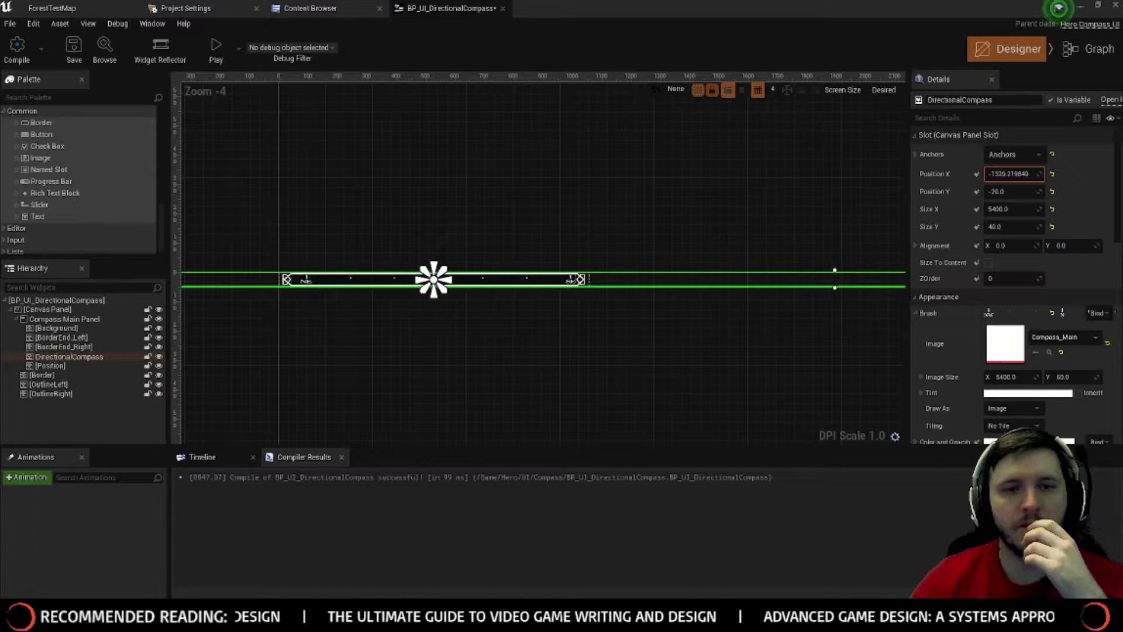
left_click(994, 173)
type("-1330")
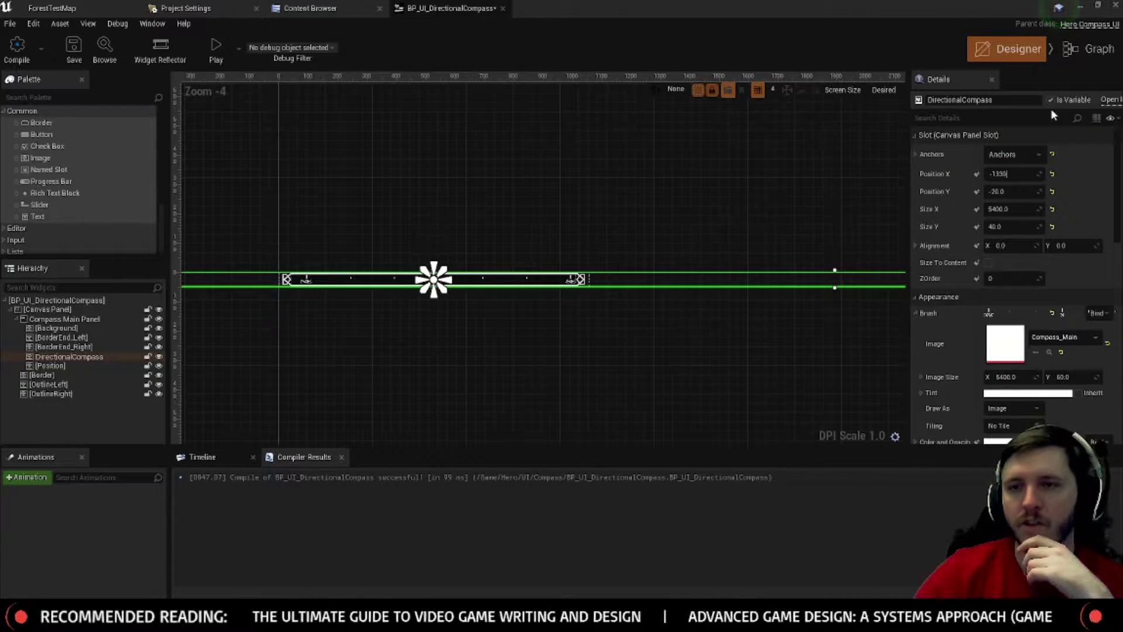
key("Return")
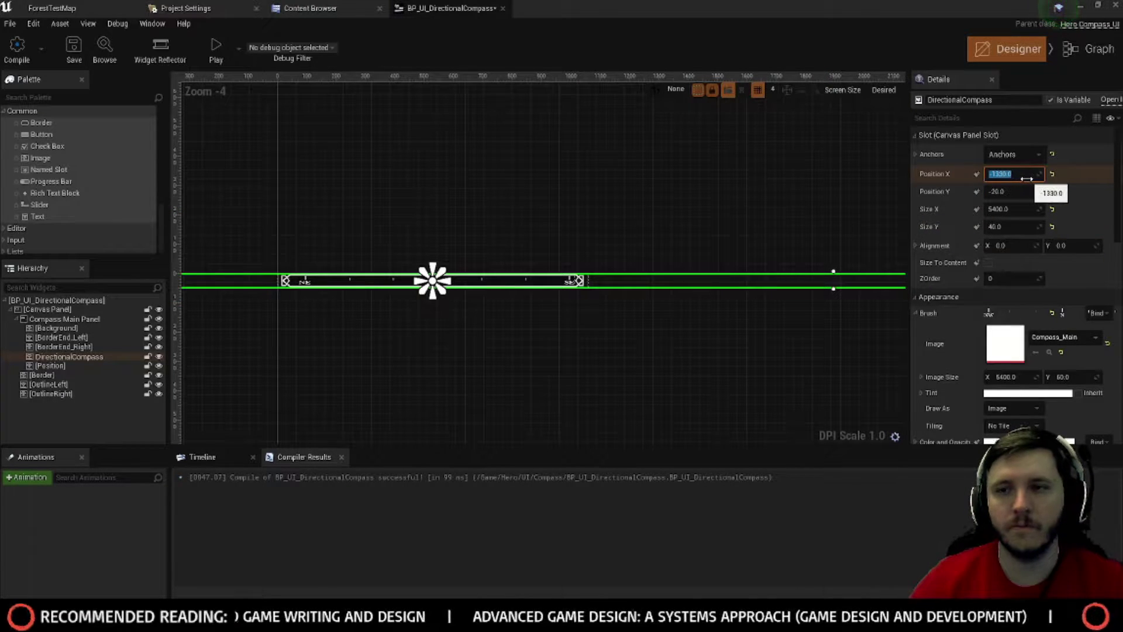
Step: Try the DirectionalCompass image at about -4234 in X, reset its Position X to -1330, and compile and save the widget
left_click_drag(1018, 180, 968, 180)
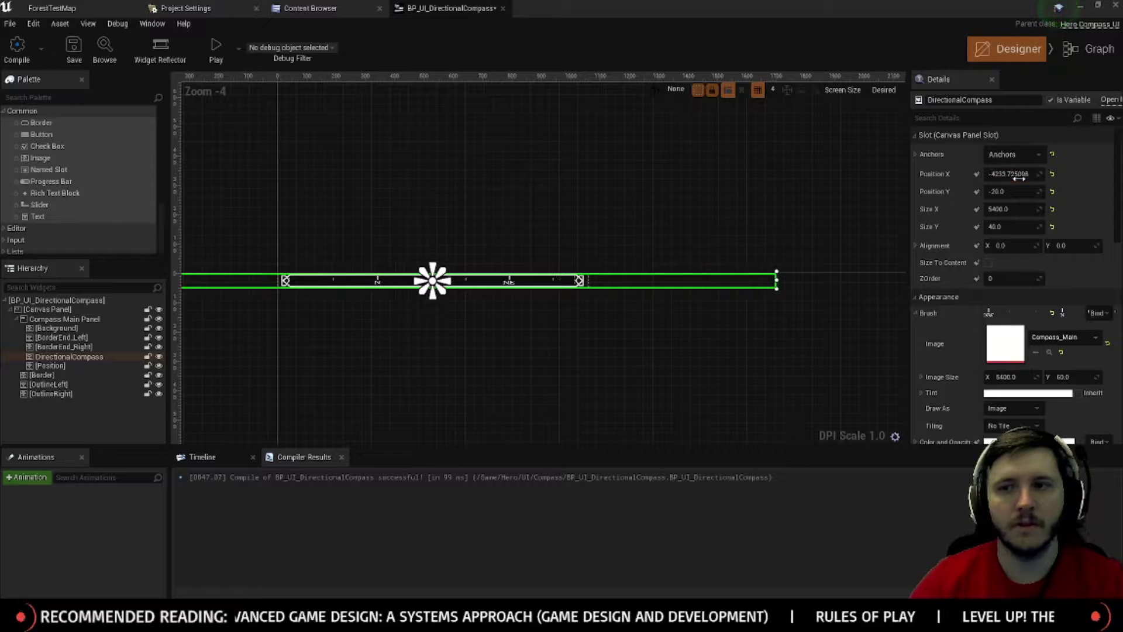
type("-1330")
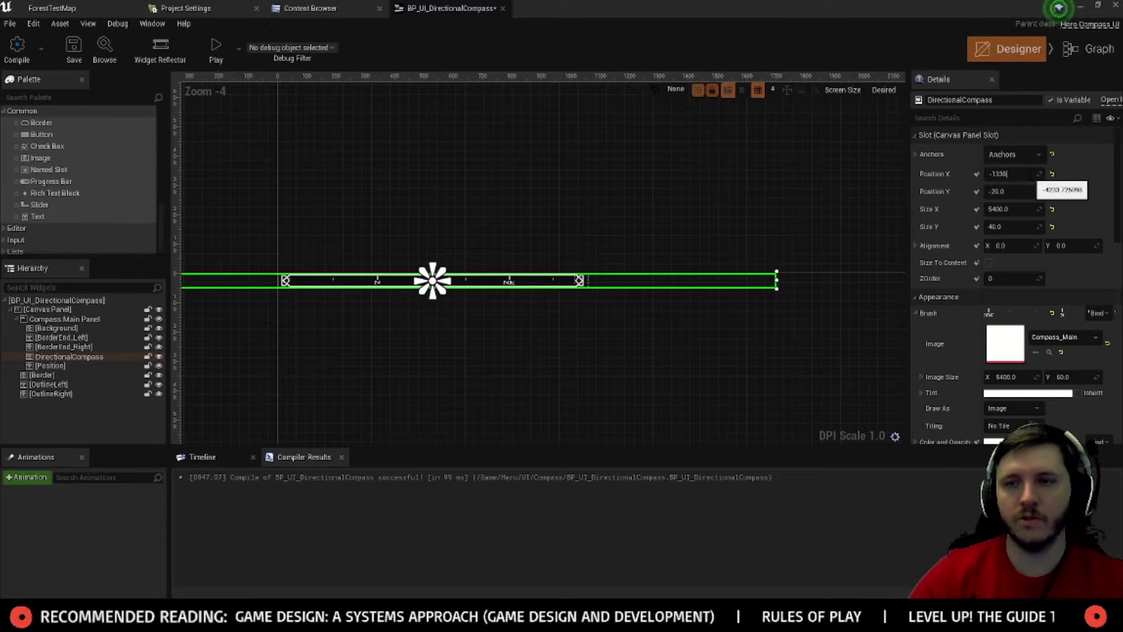
key("Return")
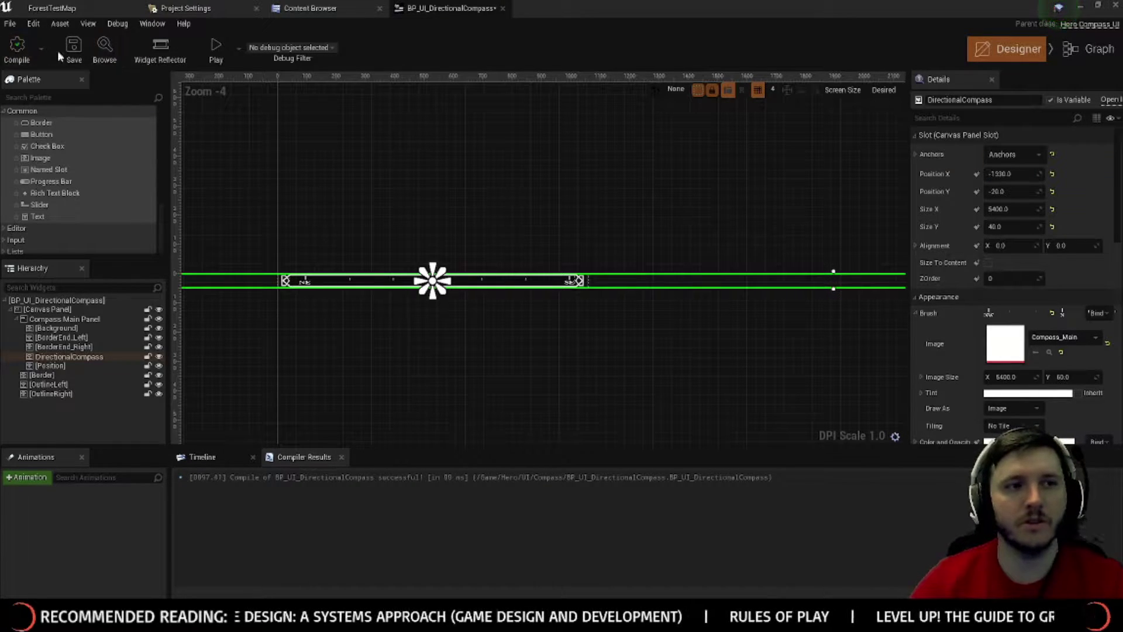
Step: Play the ForestTestMap level and turn the camera to check the logged compass X position
left_click(310, 9)
left_click(52, 7)
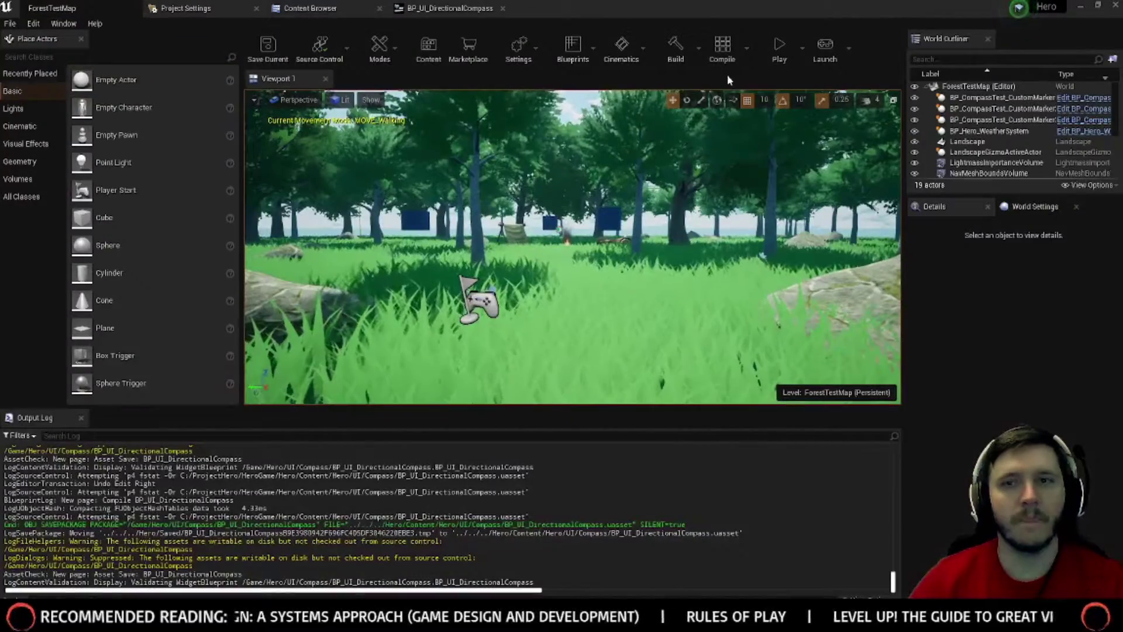
left_click(779, 52)
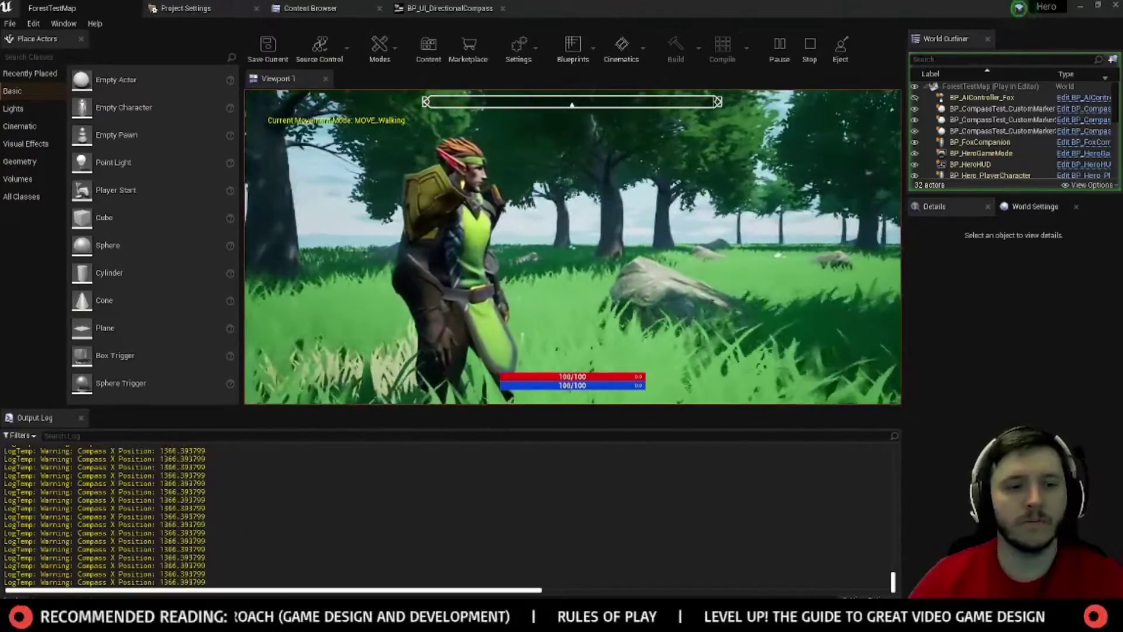
key("Escape")
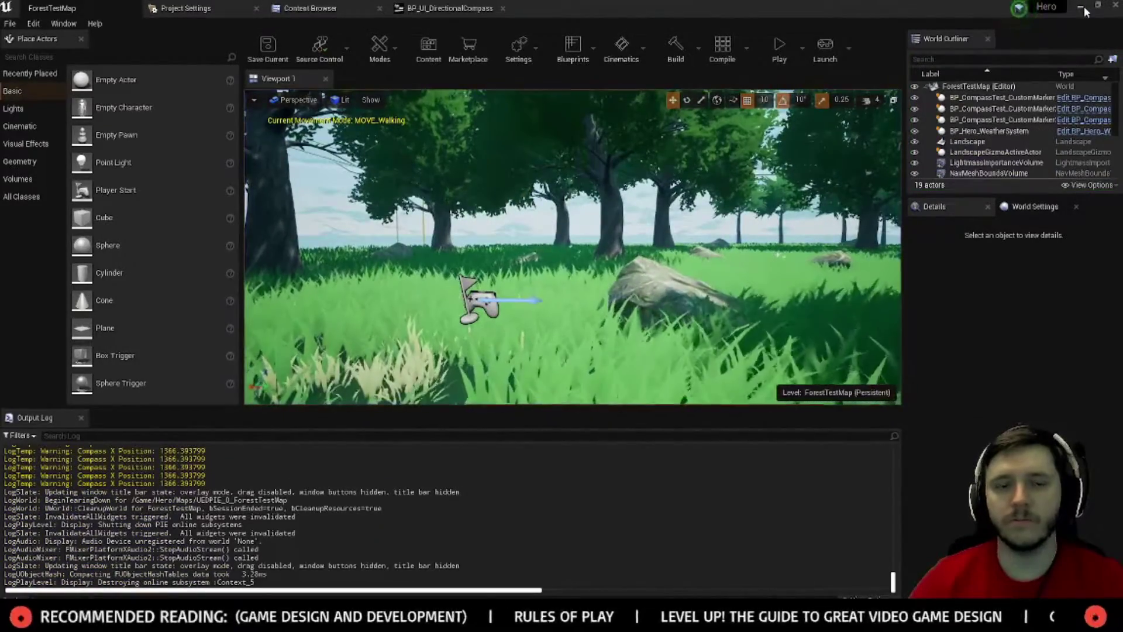
Step: Switch to Hero_CompassUI.cpp, comment out the Compass X Position log line, and place an uncommented copy directly beneath it
left_click(1082, 7)
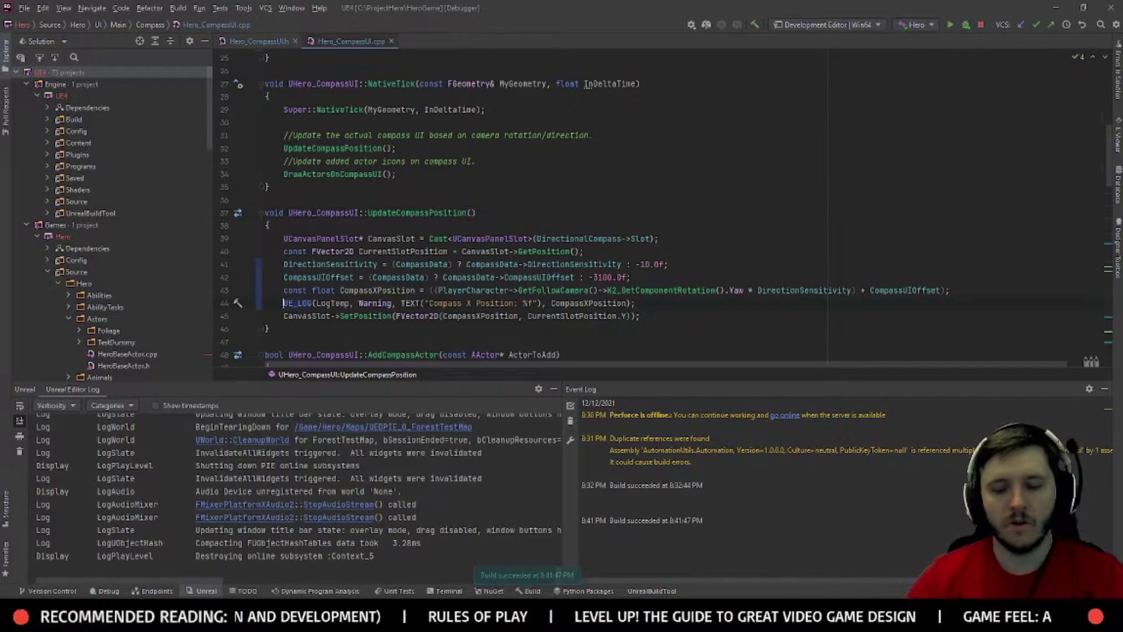
type("//")
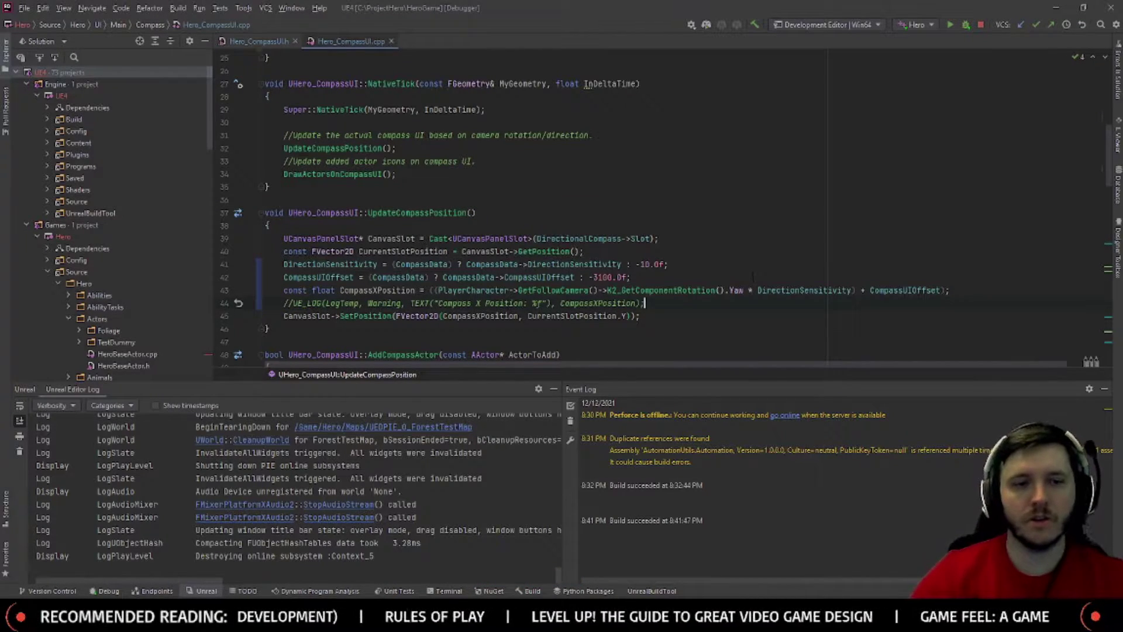
key("Return")
type("UE_LOG")
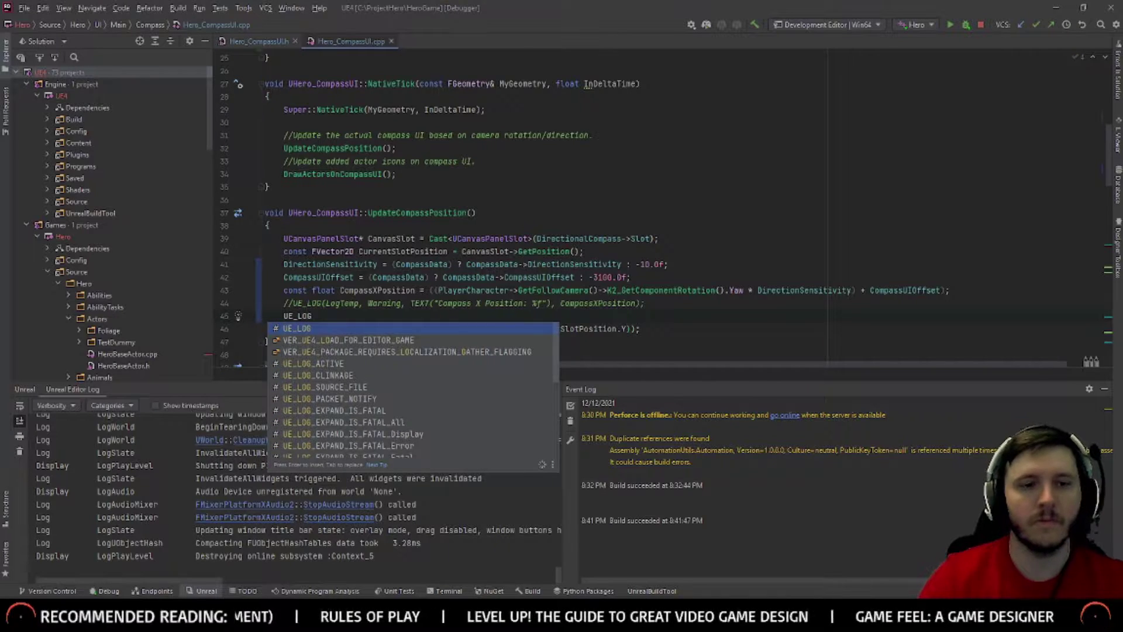
key("ctrl+BackSpace")
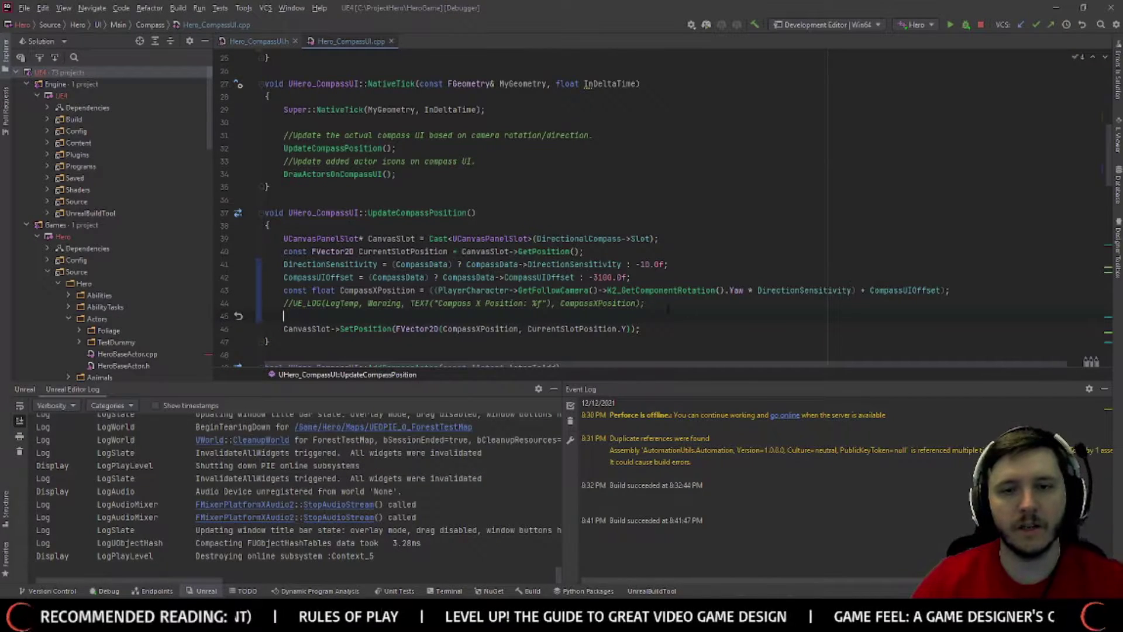
left_click_drag(669, 306, 364, 303)
key("ctrl+c")
left_click(283, 316)
key("ctrl+v")
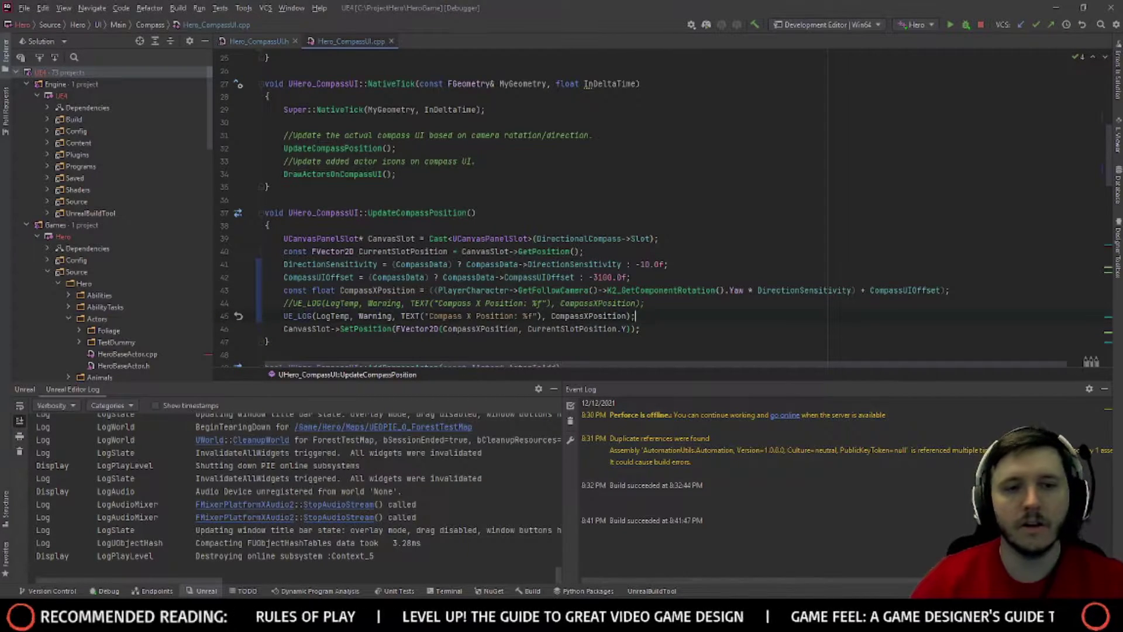
Step: Change the copied log to "Camera Rotation Yaw: %f" and make it output PlayerCharacter->GetFollowCamera()->K2_GetComponentRotation().Yaw
left_click_drag(515, 316, 443, 316)
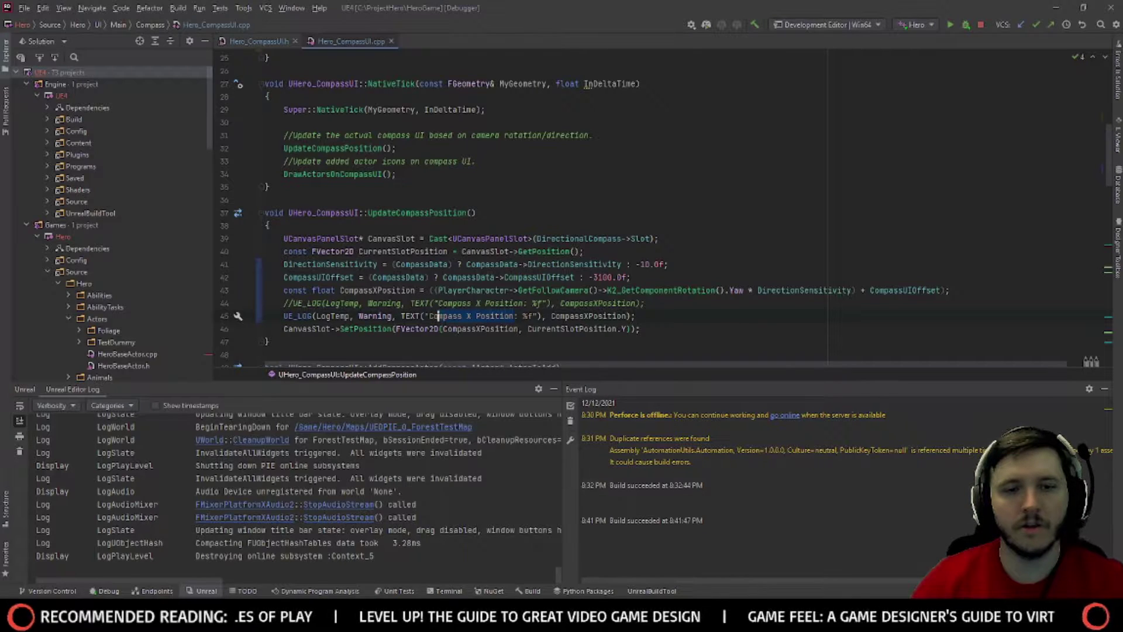
type("amera X")
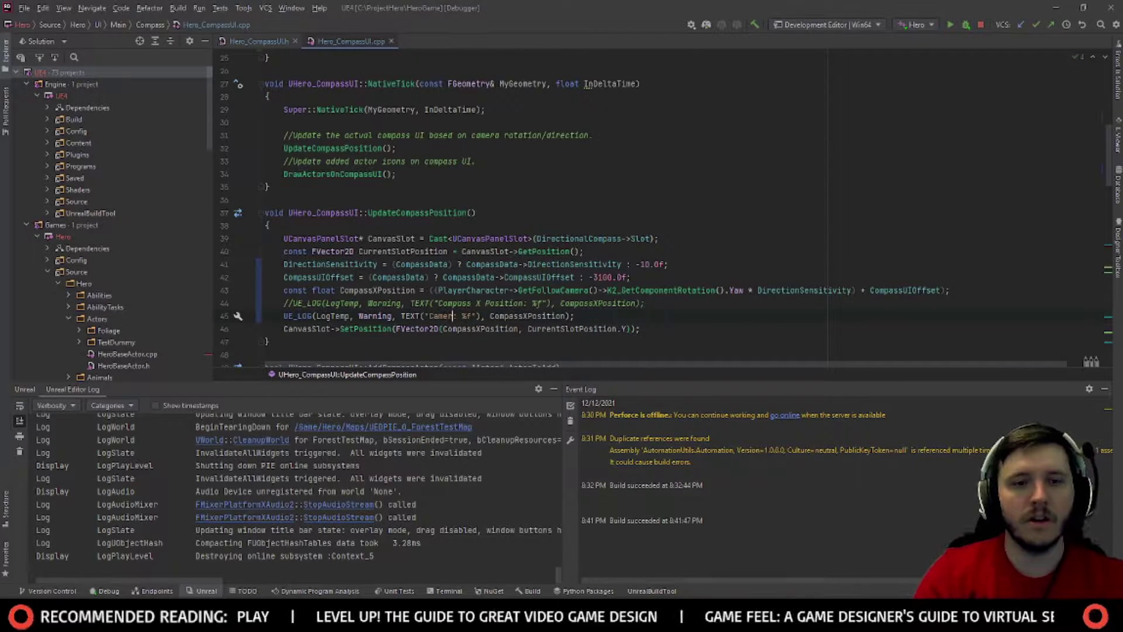
key("BackSpace")
type("Rotation Y")
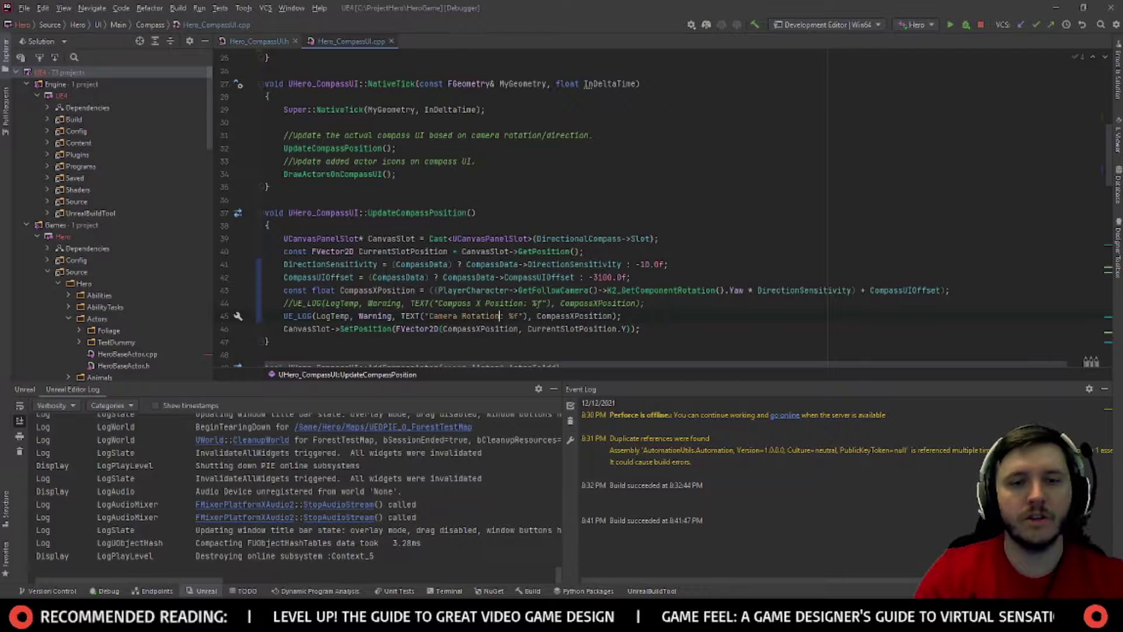
type("aw")
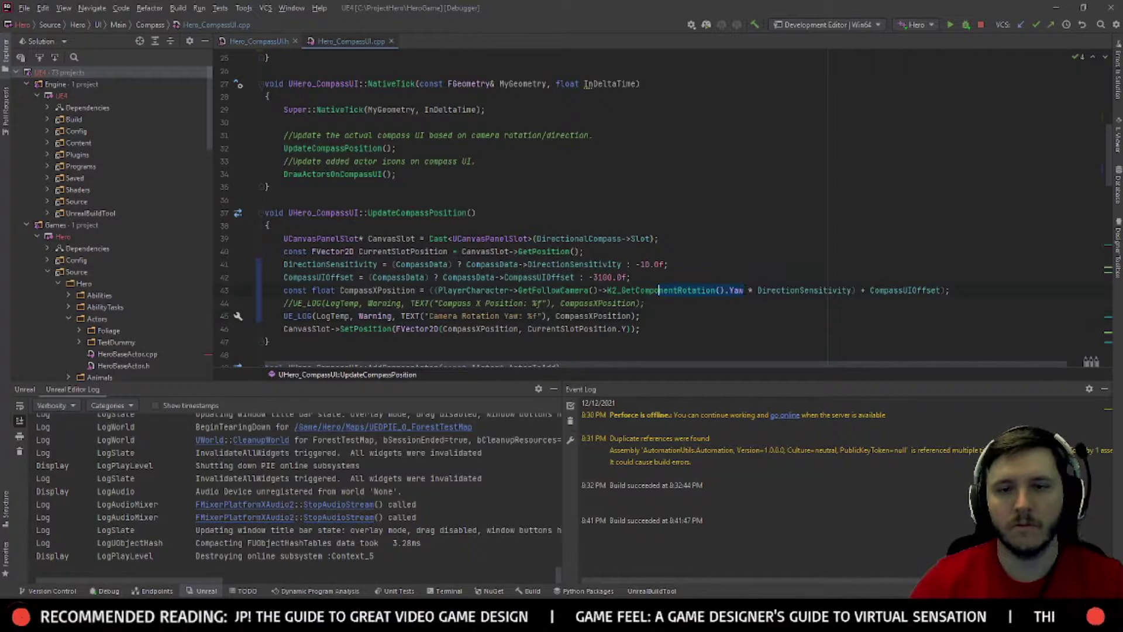
left_click_drag(443, 290, 439, 290)
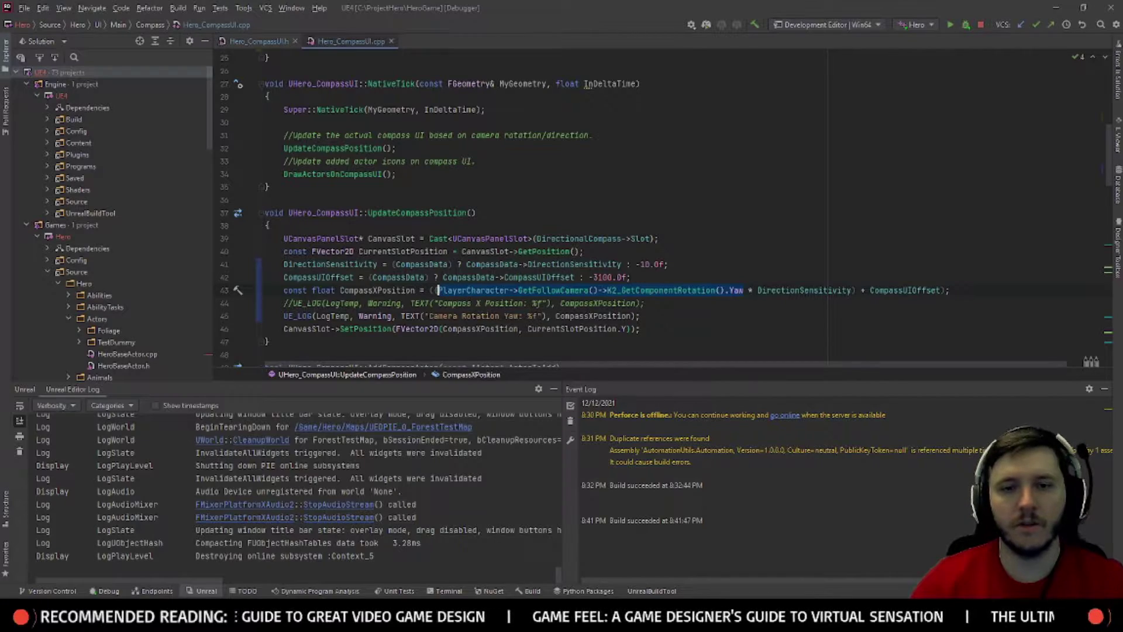
key("ctrl+v")
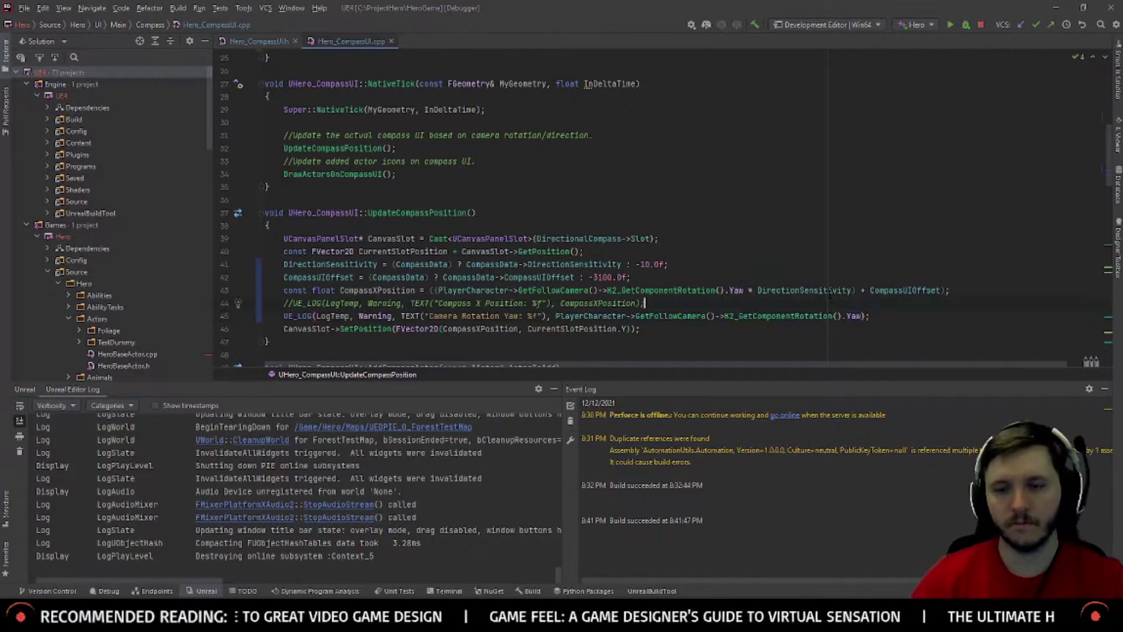
Step: Stop the running editor session, rebuild the project, and play ForestTestMap to read the logged camera yaw while turning
left_click(981, 25)
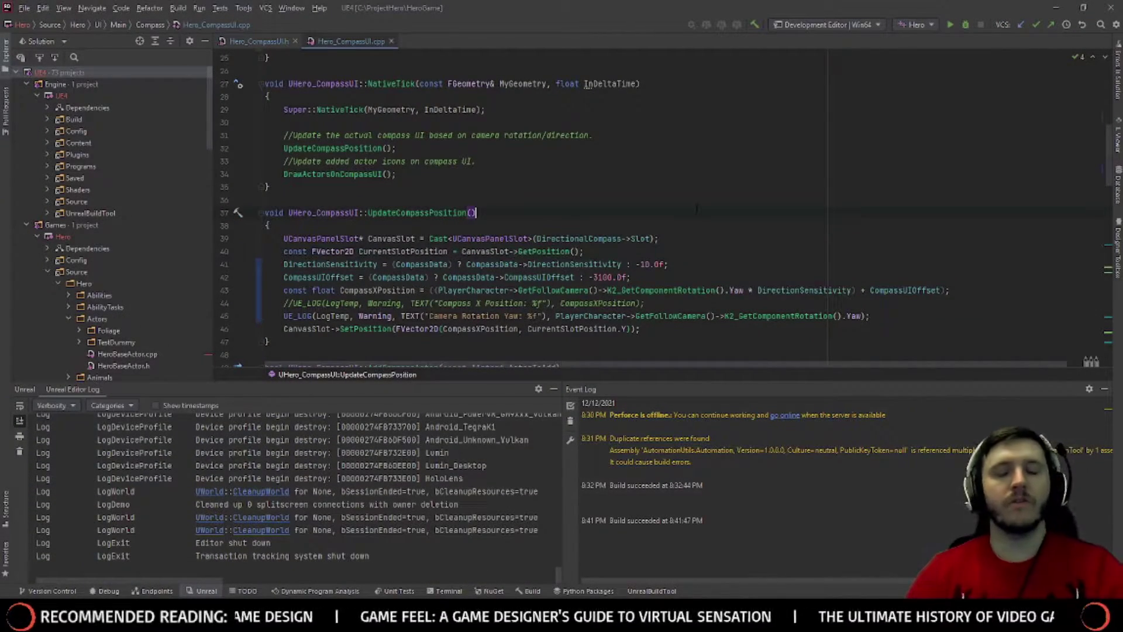
key("ctrl+shift+b")
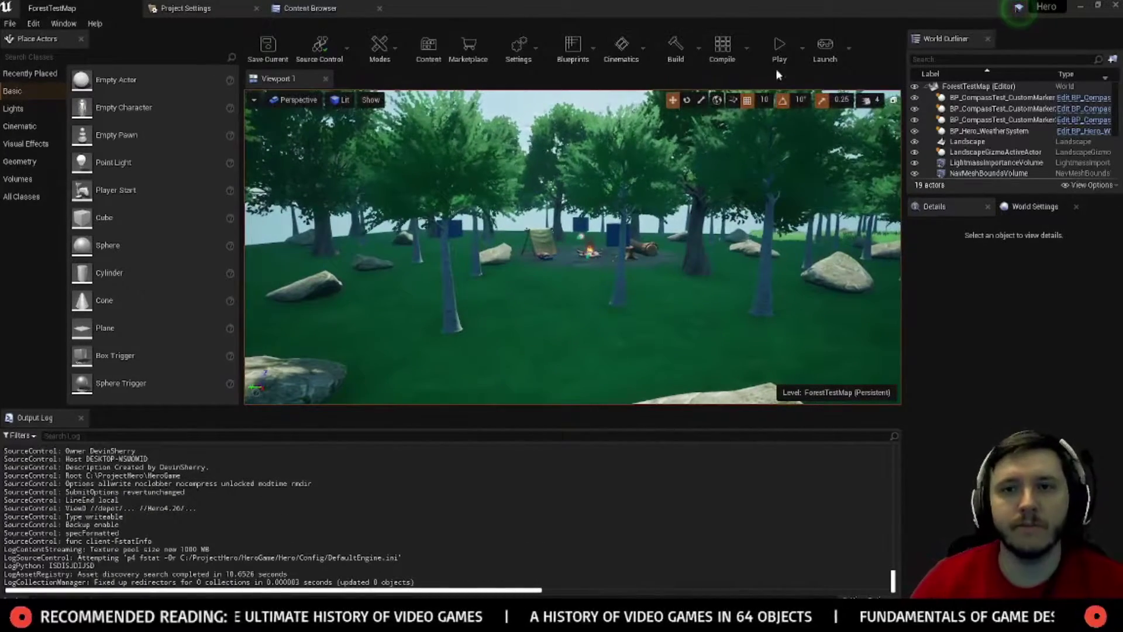
left_click(778, 52)
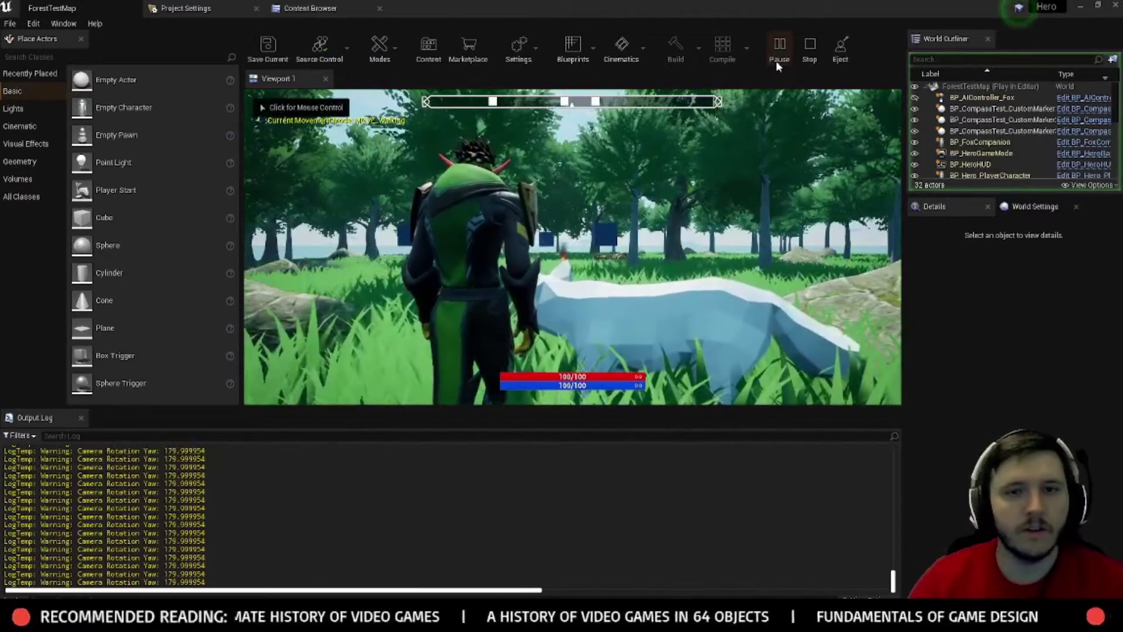
left_click(787, 152)
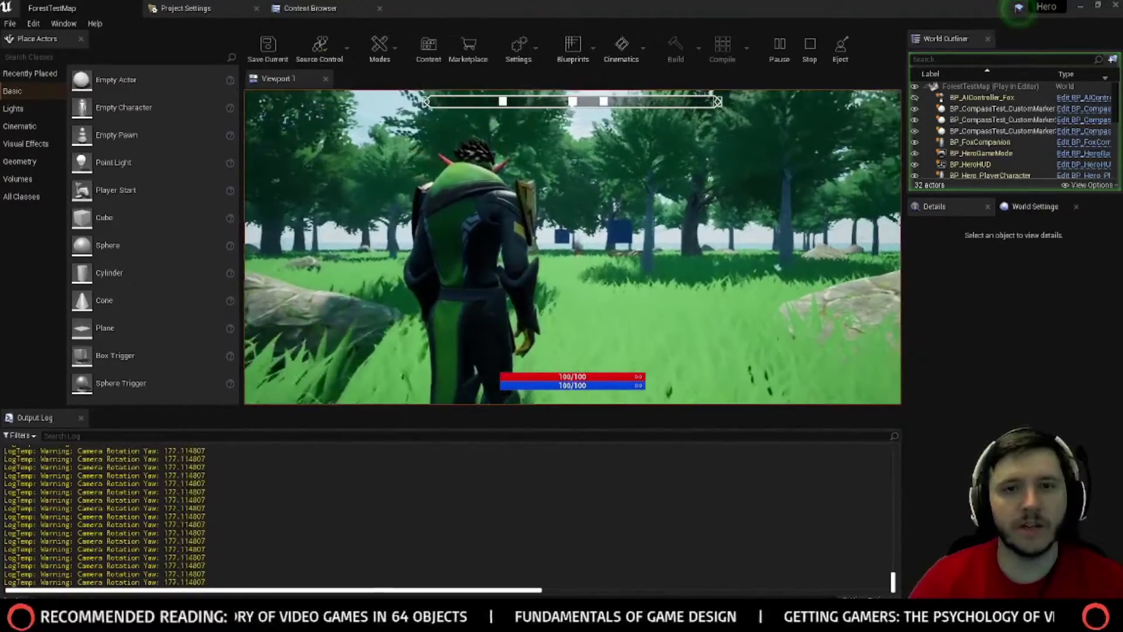
key("Escape")
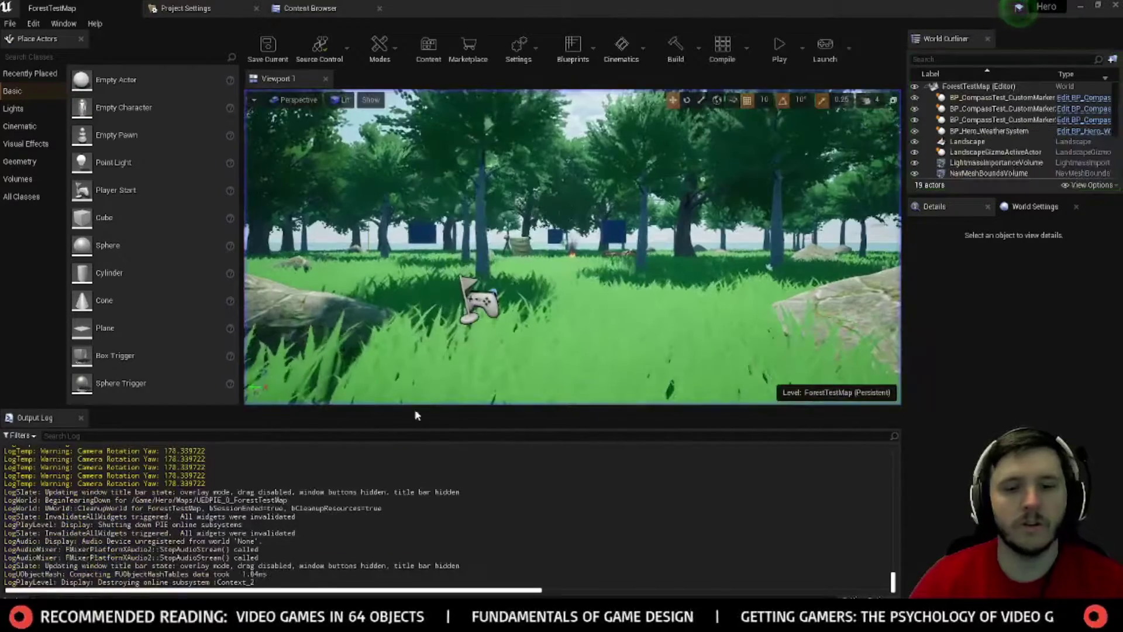
Step: Bring up the Compass folder in the Content Browser and launch Calculator
left_click(315, 7)
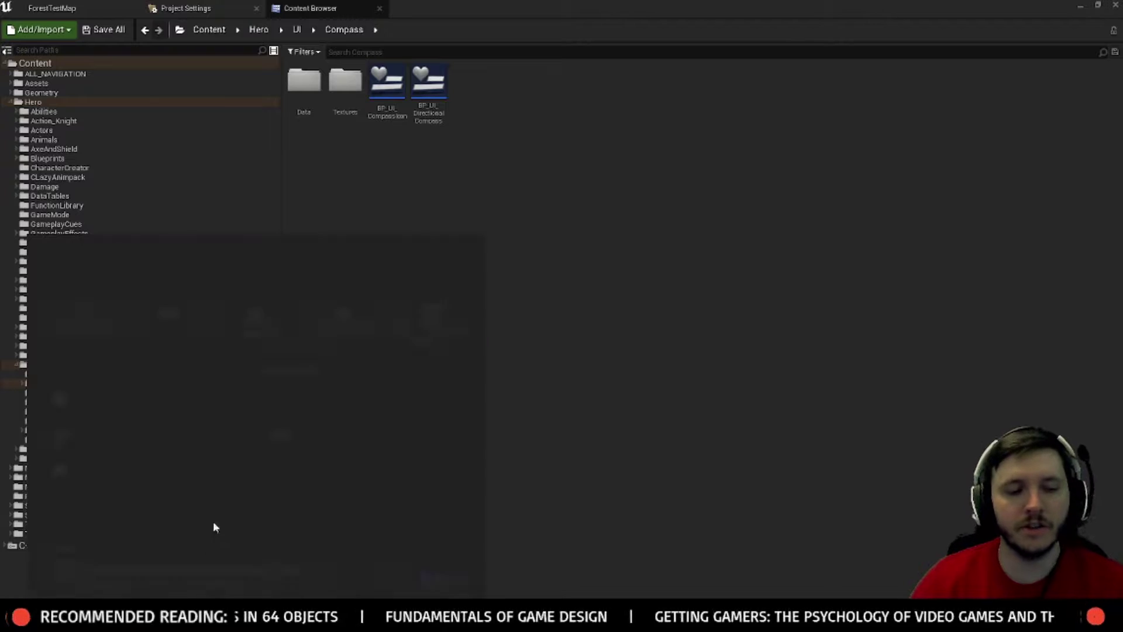
key("super")
type("calc")
key("Return")
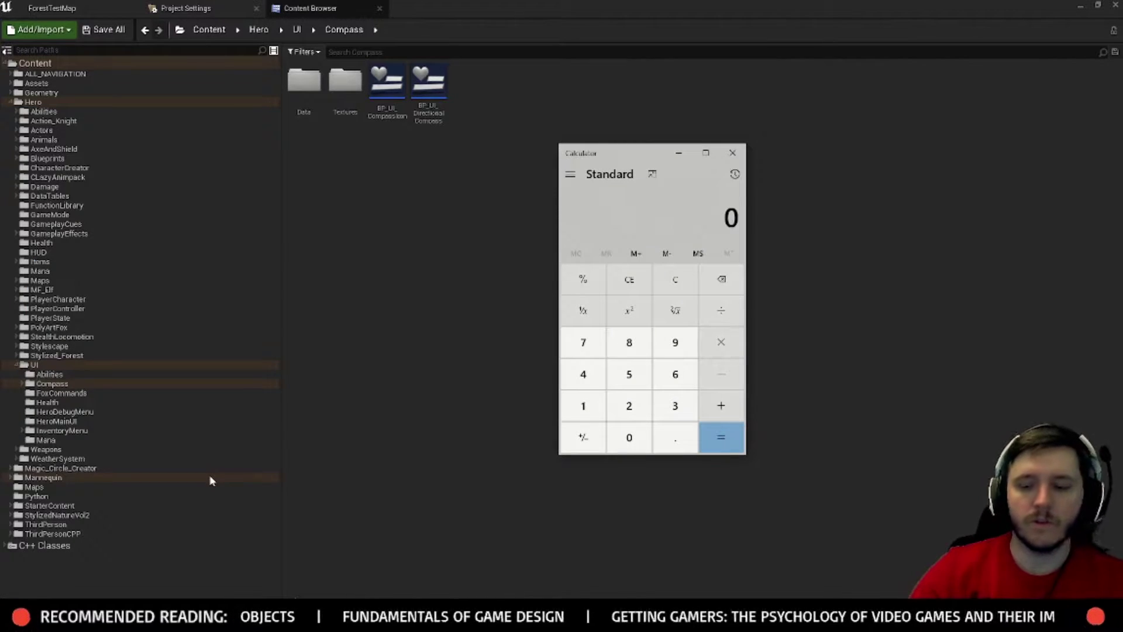
type("1330")
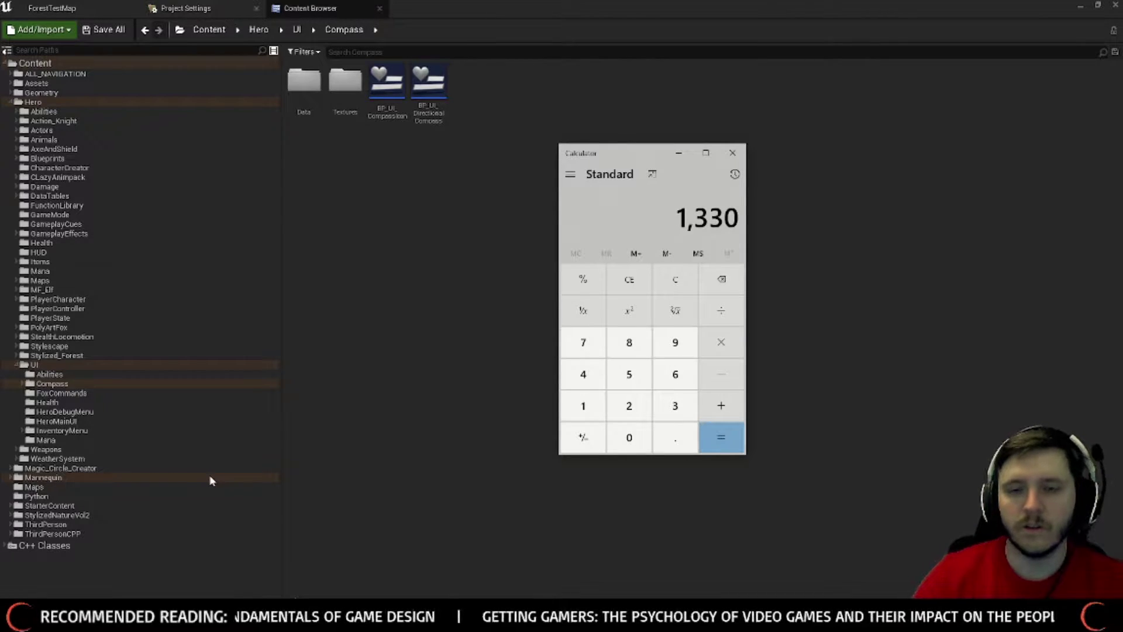
left_click(665, 279)
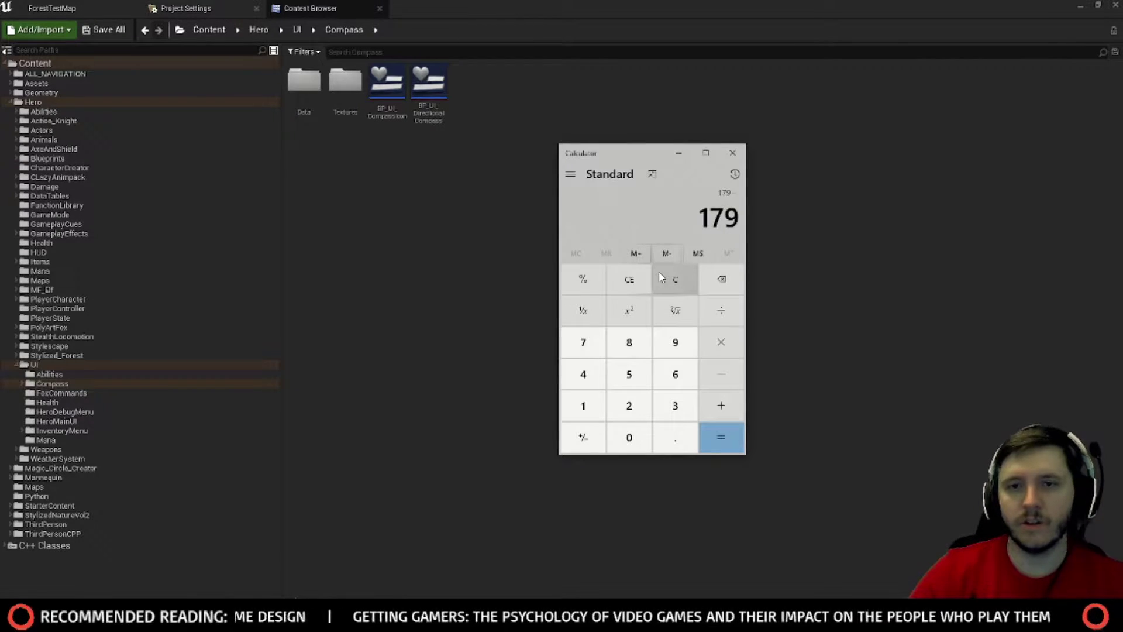
type("10 =")
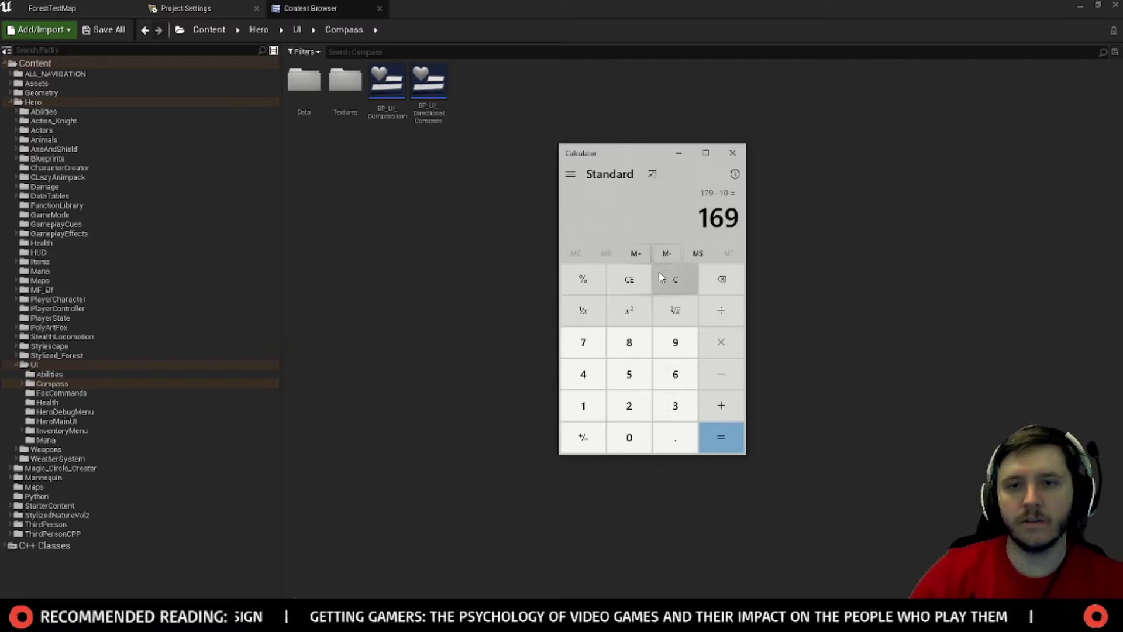
left_click(662, 276)
type("179-1")
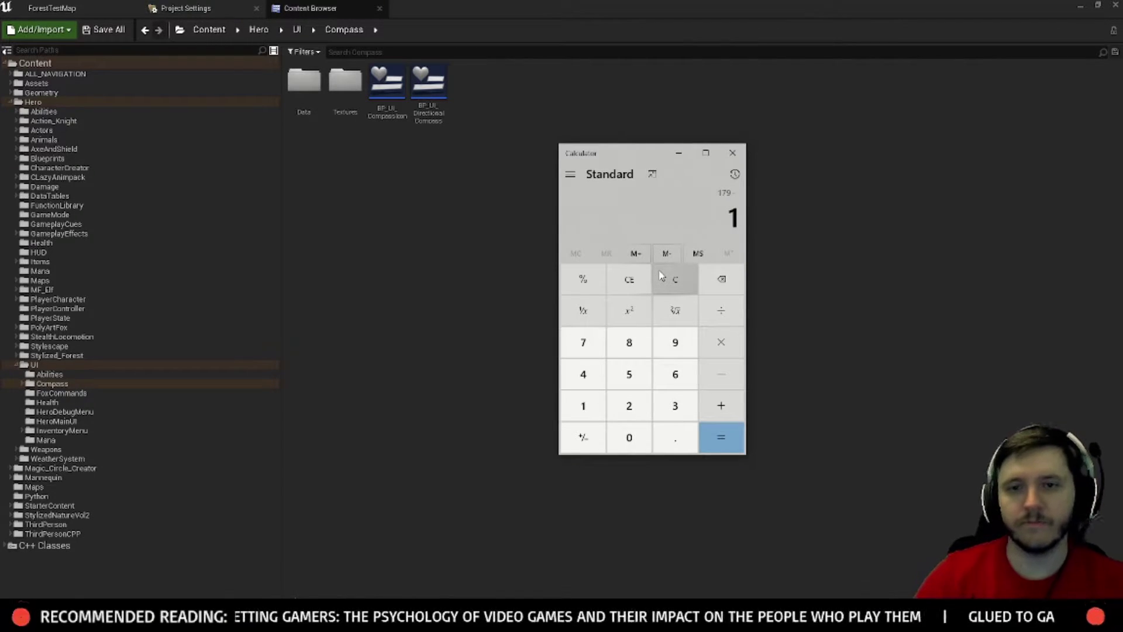
left_click(662, 276)
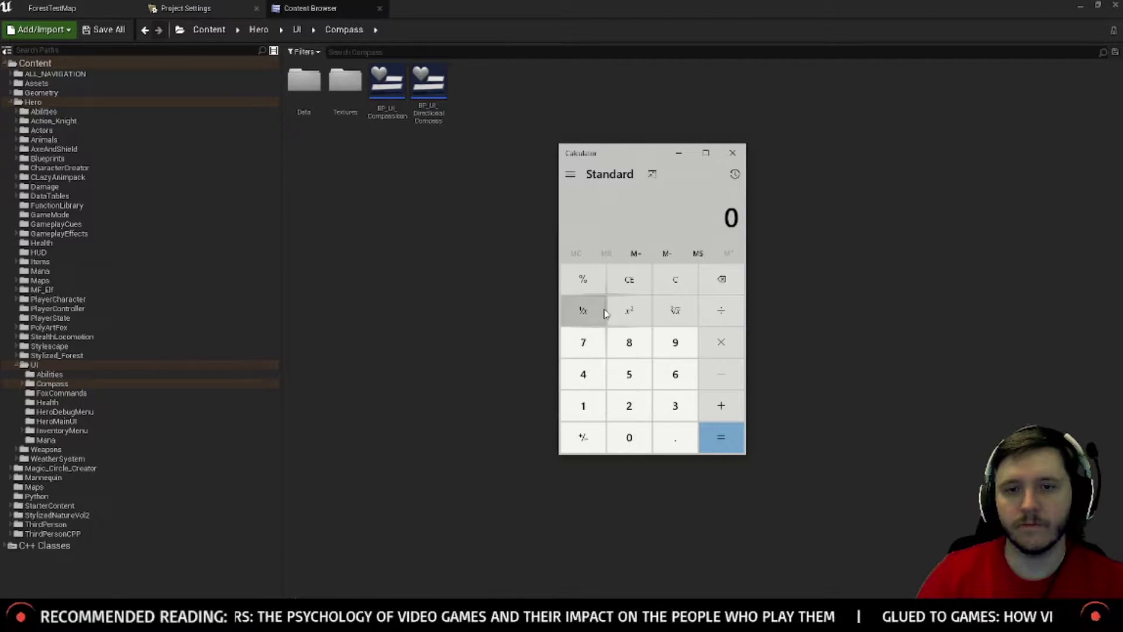
Step: Multiply the yaw value 179 by the sensitivity of 10 in Calculator
type("179")
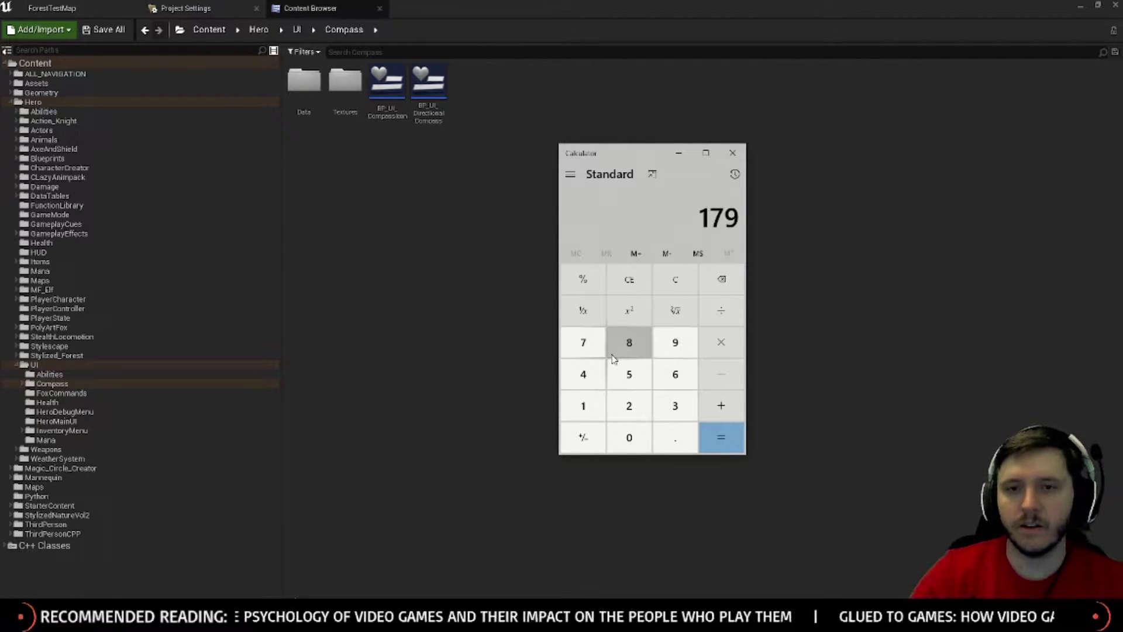
type("*10")
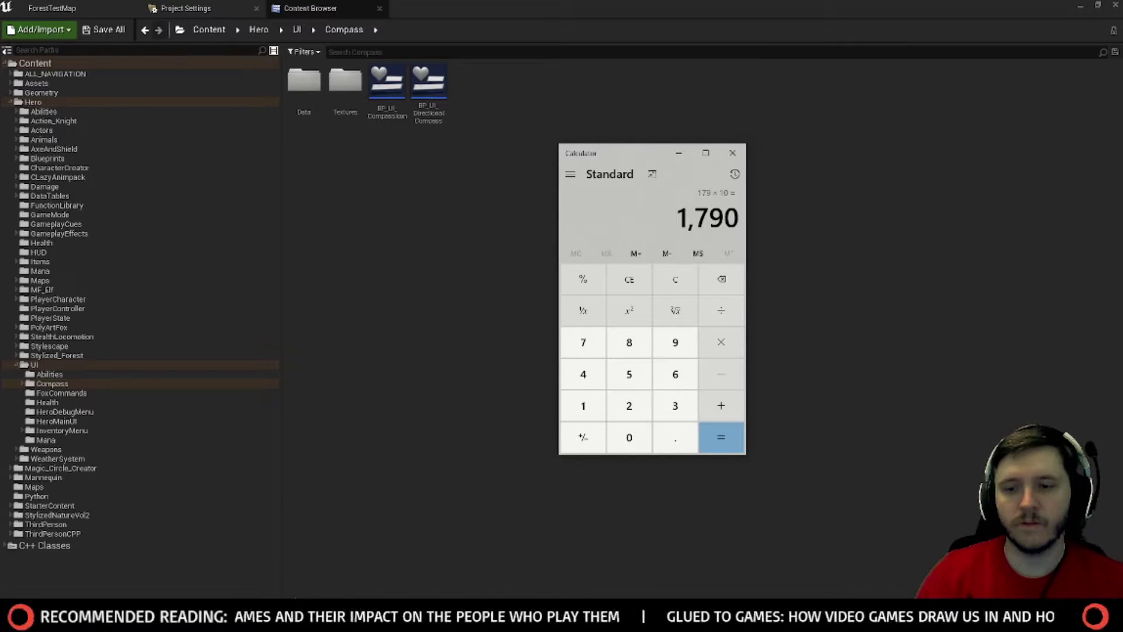
Step: Open the BP_UI_DirectionalCompass widget and select the DirectionalCompass image to check its Position X
left_click(760, 419)
double_click(428, 88)
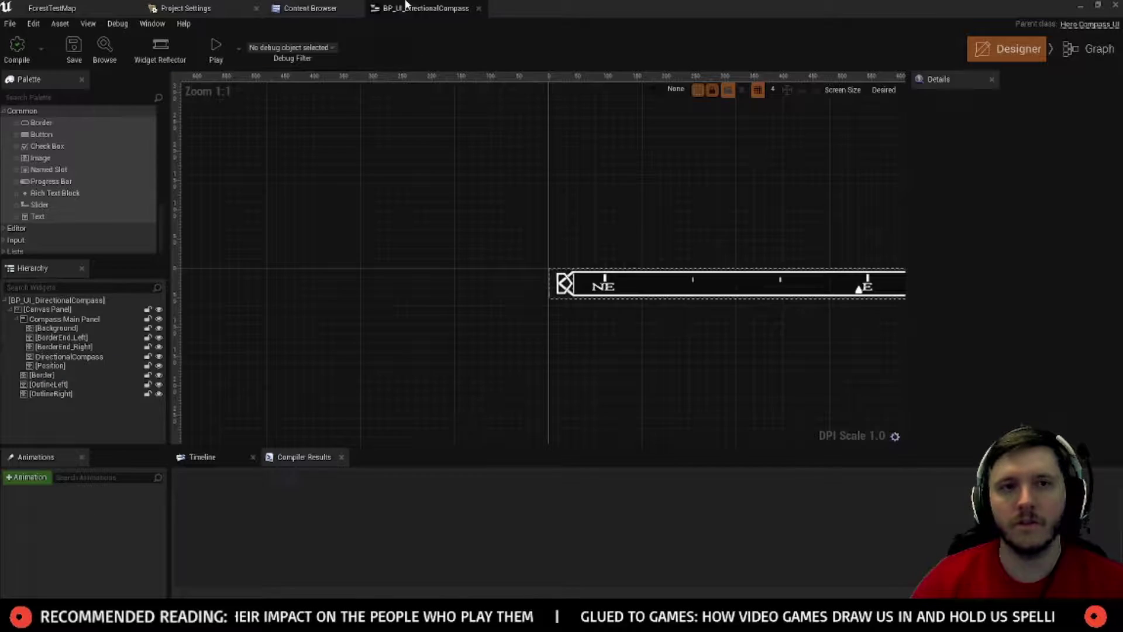
left_click(598, 317)
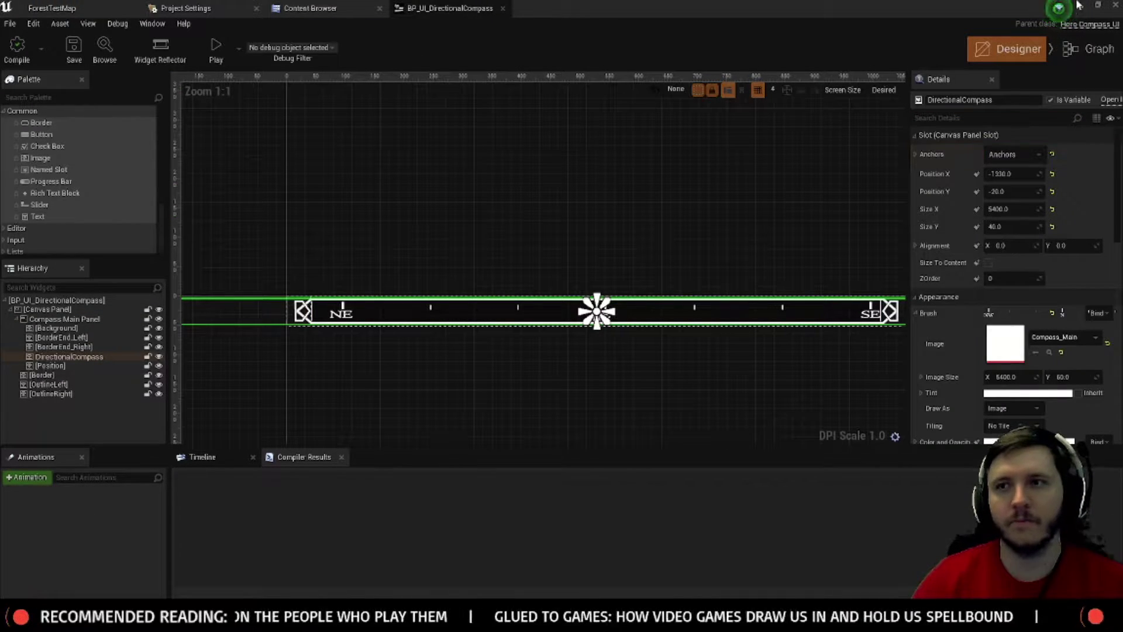
Step: Switch to Calculator and subtract the widget's X position magnitude, 1330, from 1790
left_click(1079, 5)
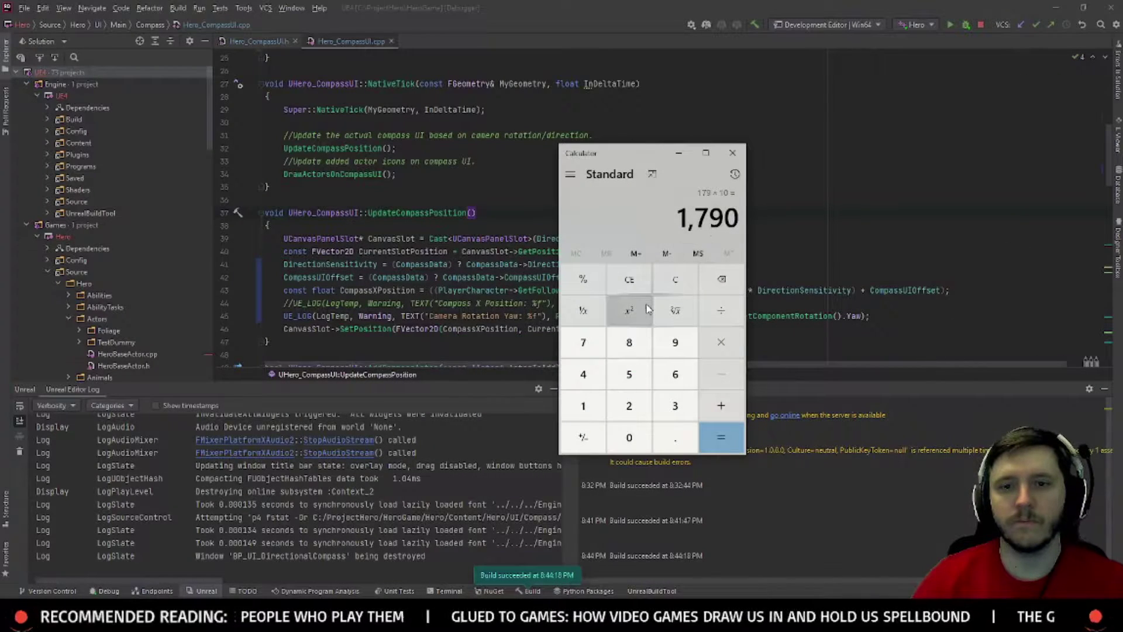
left_click(670, 282)
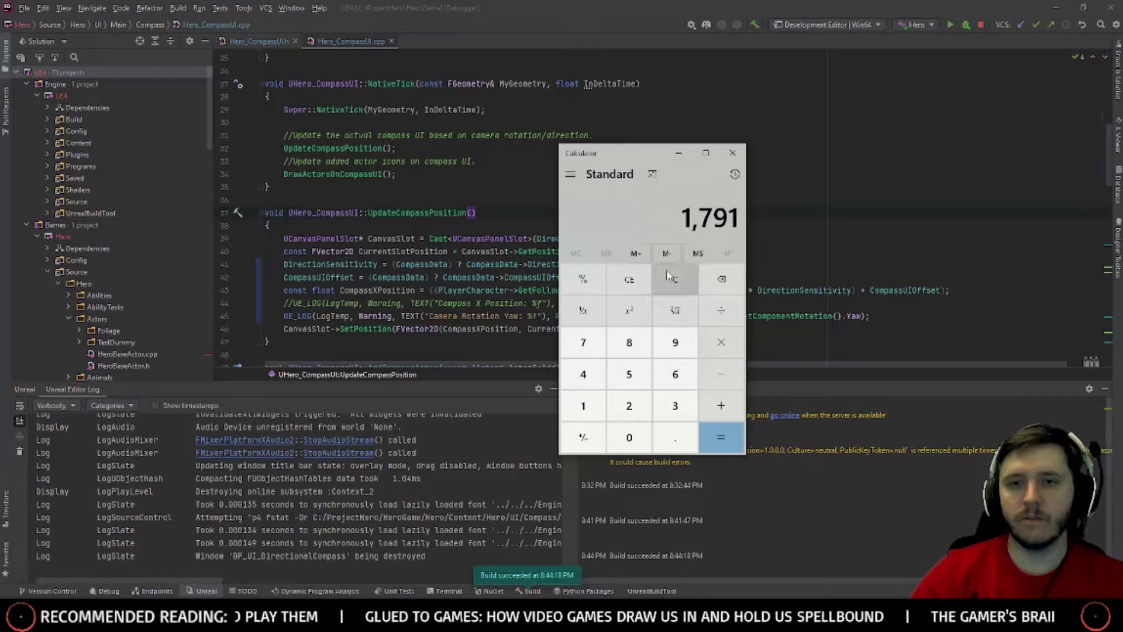
key("BackSpace")
type("0 - 1330")
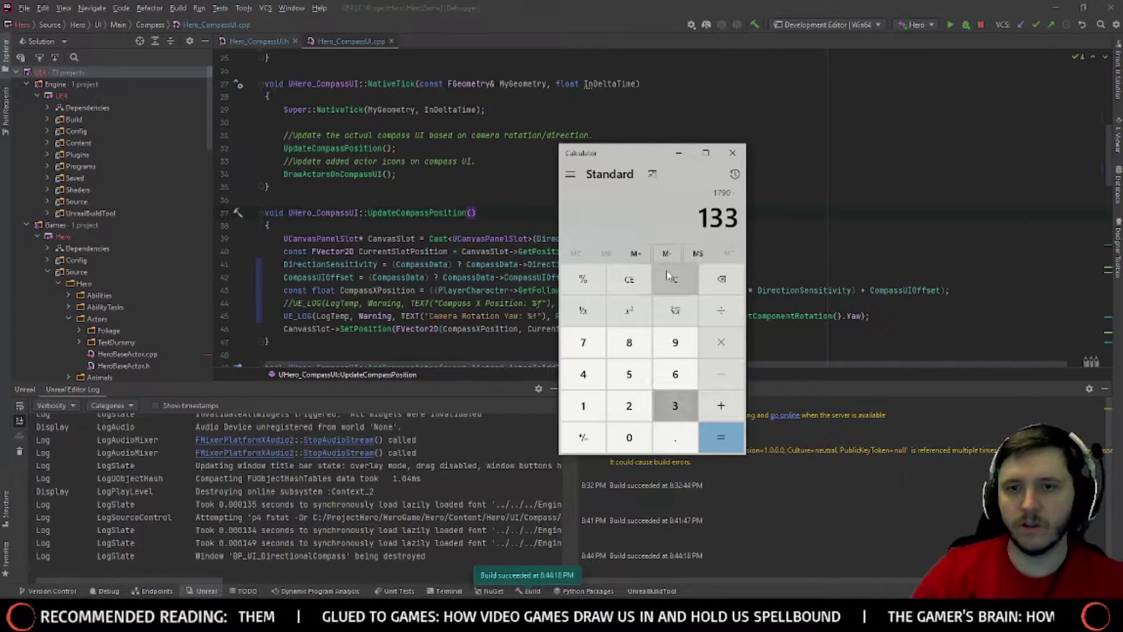
key("Return")
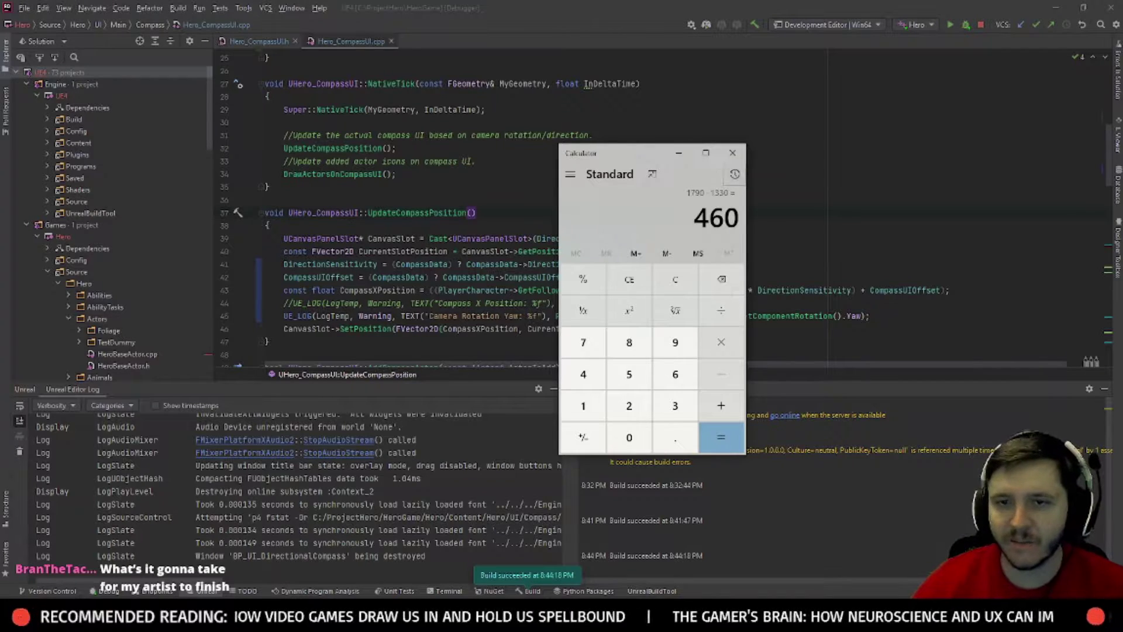
Step: Open CompassUIData from the Compass Data folder in Unreal Editor, set Compass UIOffset to -460, and save the asset
mouse_move(929, 619)
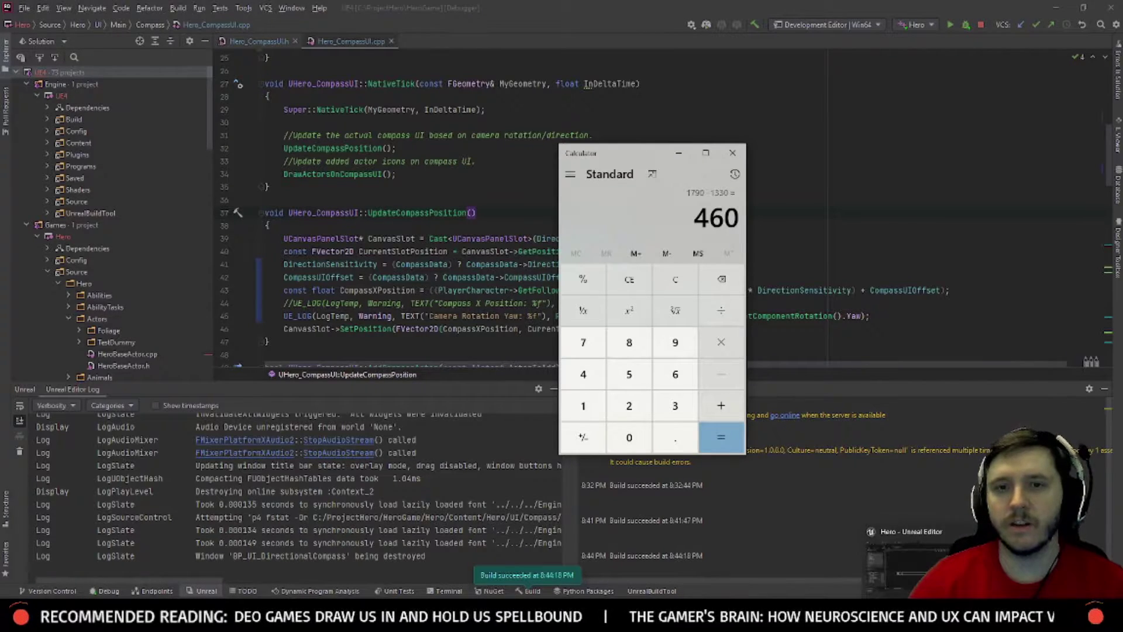
left_click(904, 556)
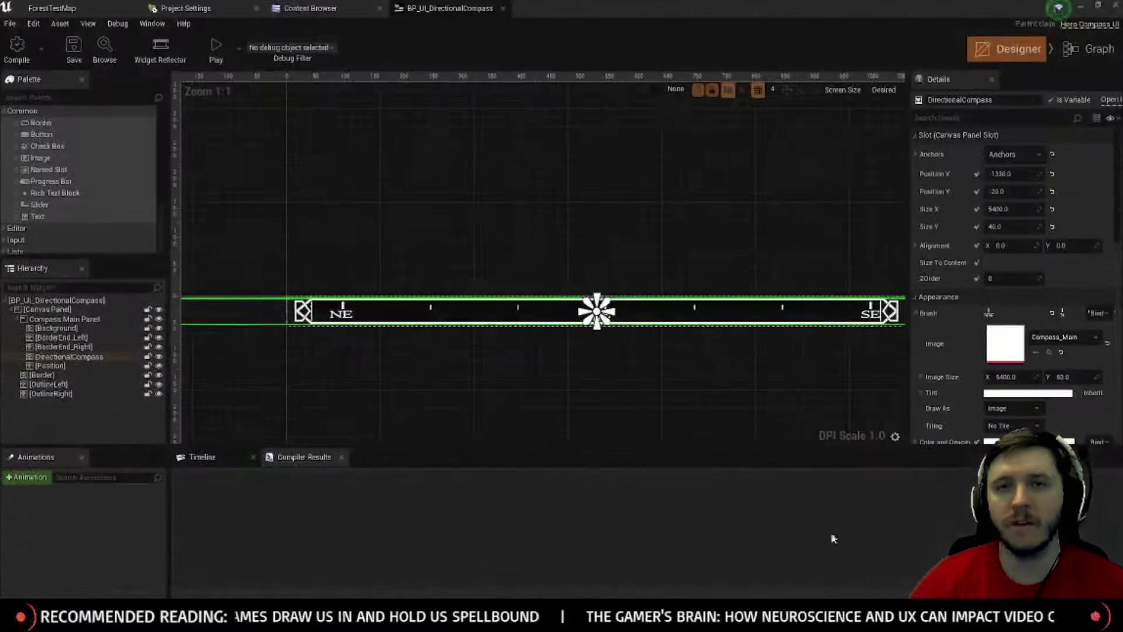
left_click(370, 7)
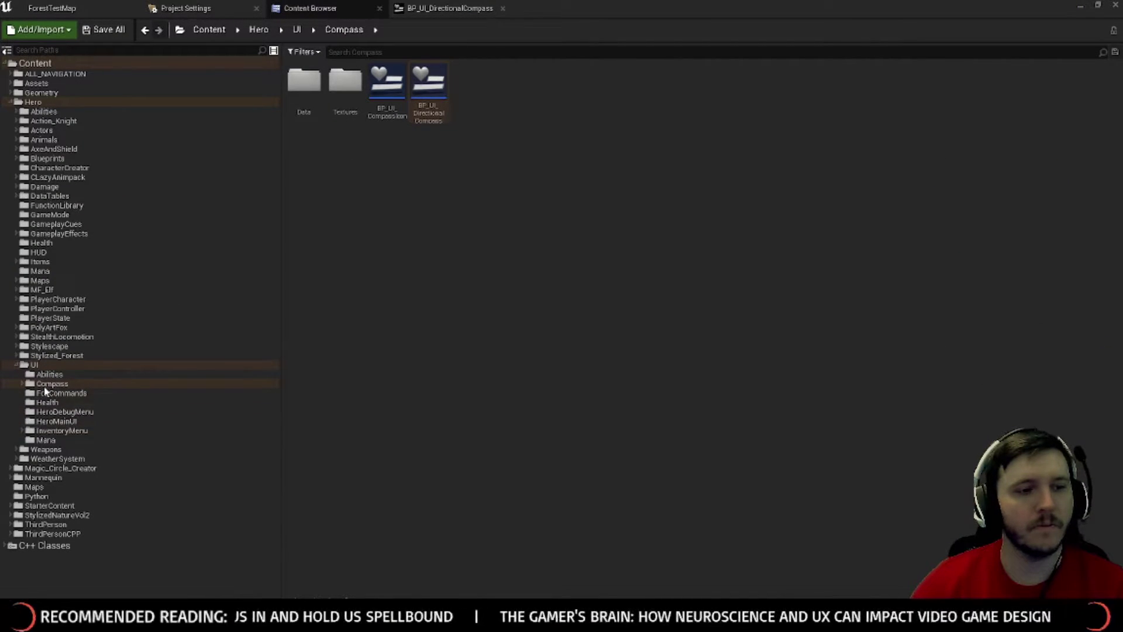
left_click(22, 384)
left_click(29, 402)
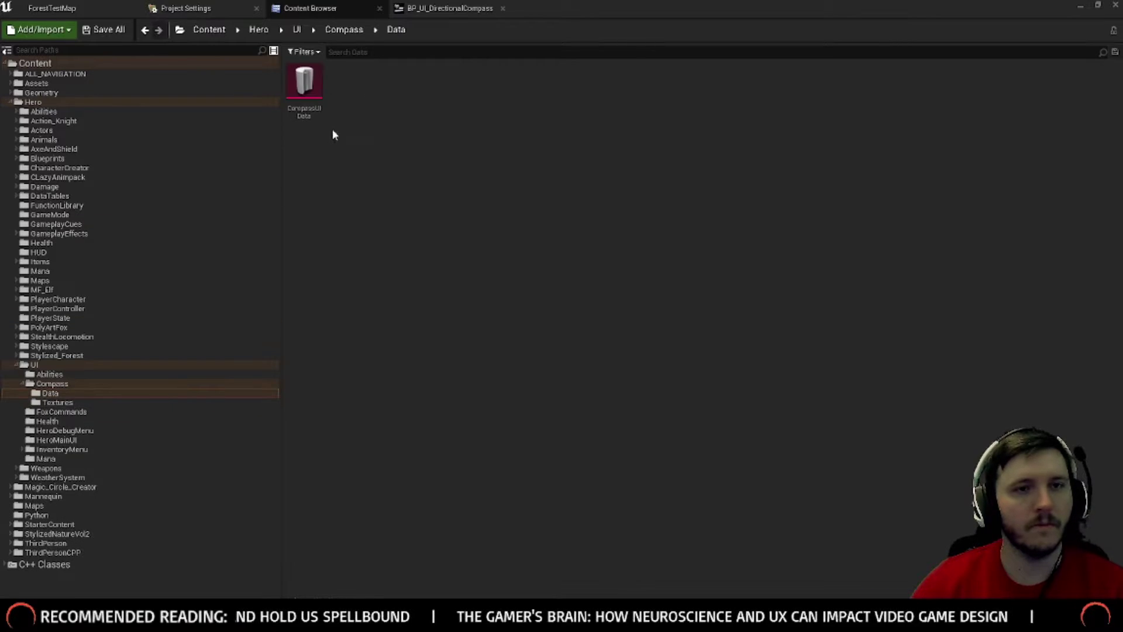
double_click(305, 85)
left_click(416, 168)
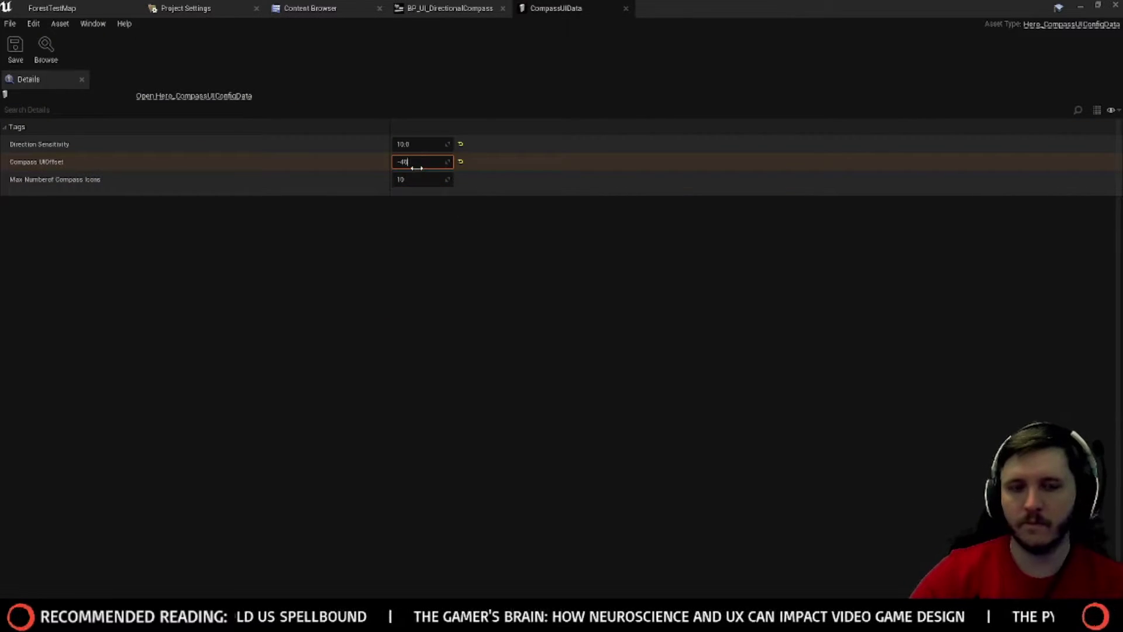
left_click(14, 54)
Step: Play ForestTestMap and turn the camera to check the compass headings against the logged yaw, then stop the session
left_click(52, 9)
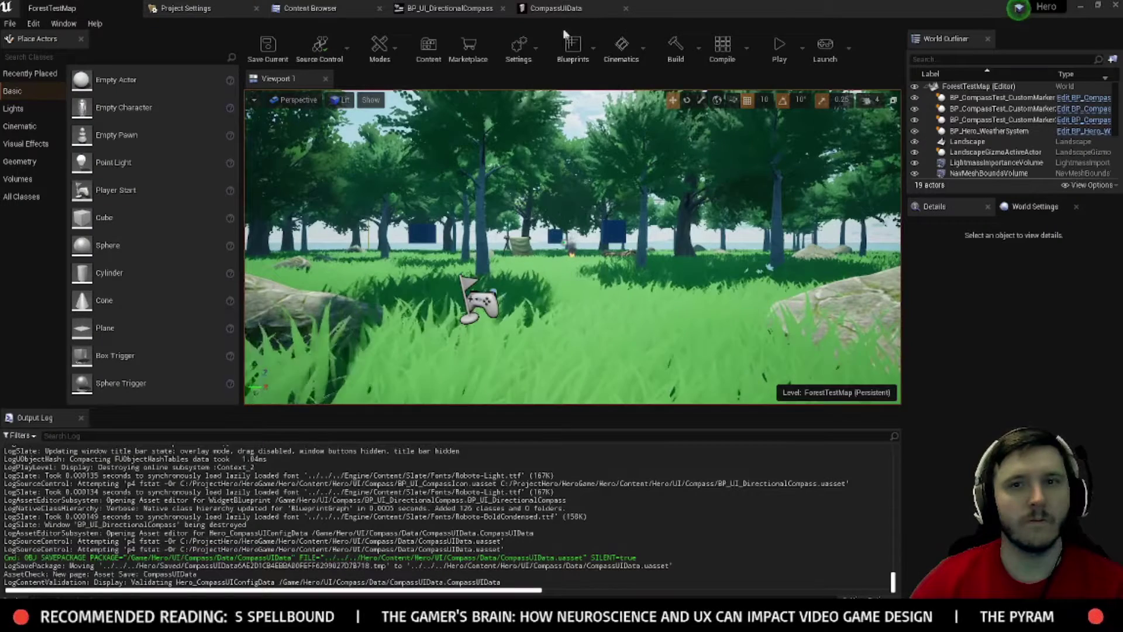
left_click(775, 58)
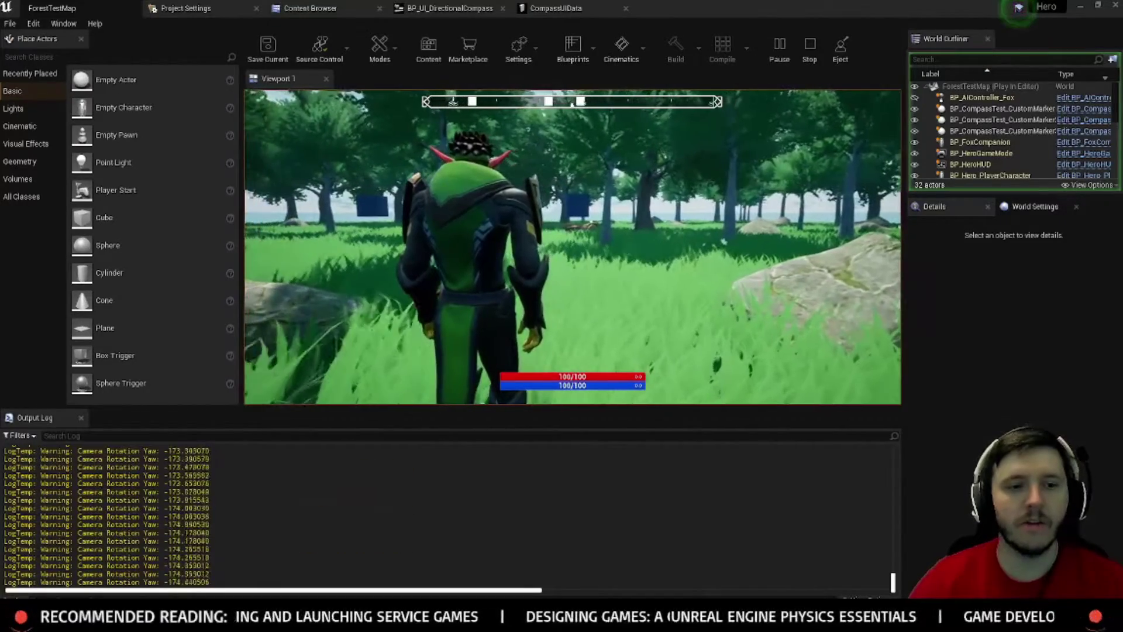
key("Escape")
Step: Set Direction Sensitivity to -10 in CompassUIData
left_click(404, 8)
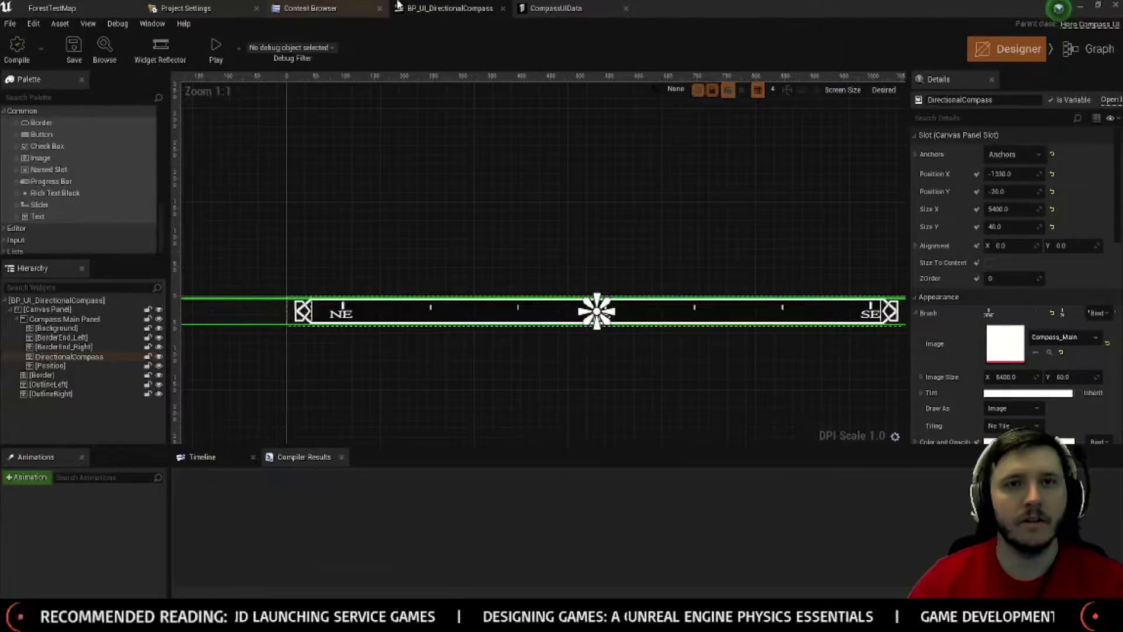
left_click(529, 8)
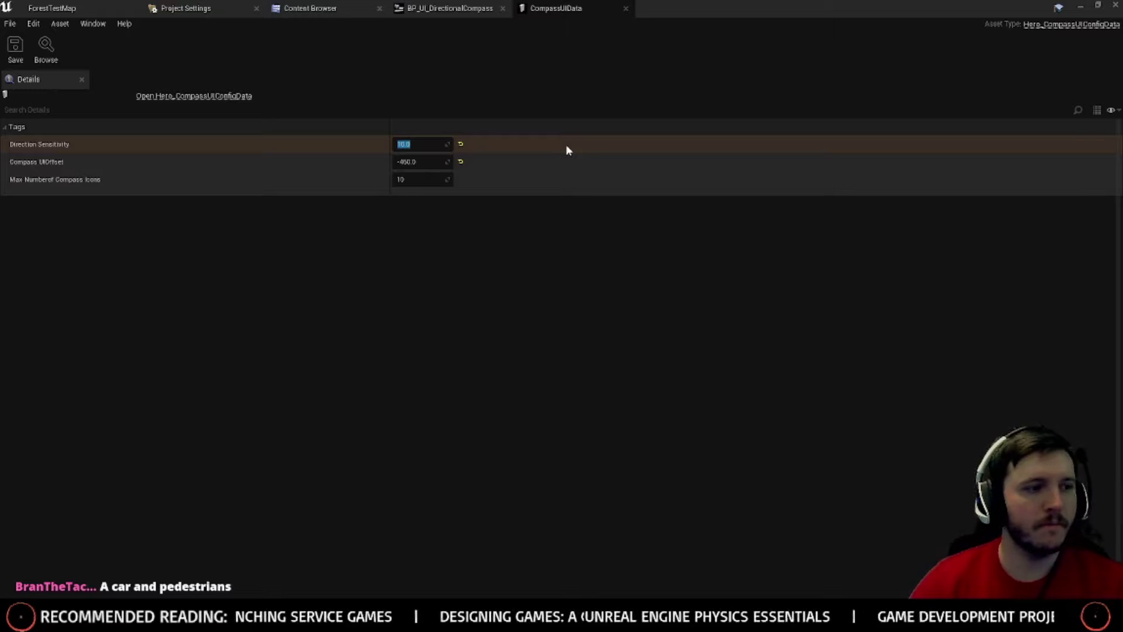
type("-10")
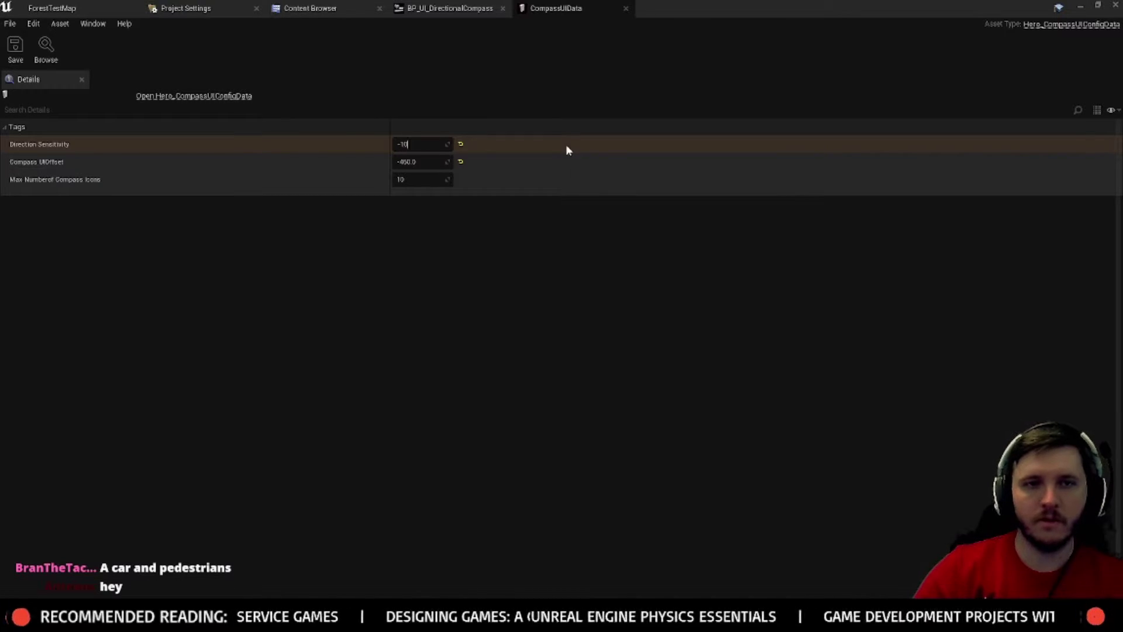
key("Return")
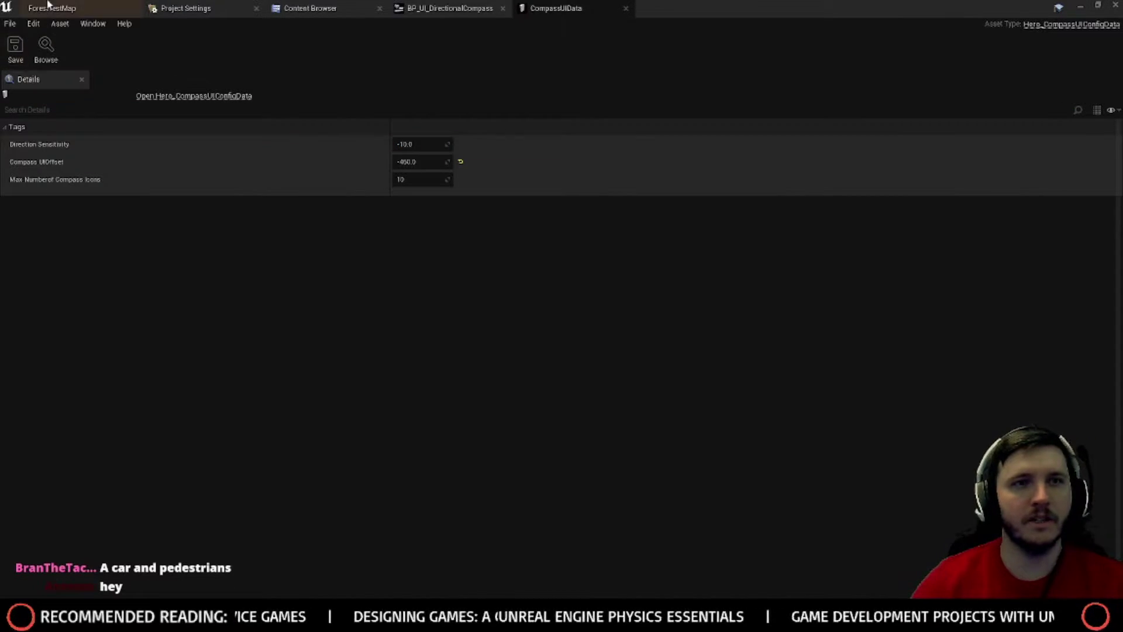
Step: Play ForestTestMap in full screen, walk and turn the character to check how the compass follows the camera, and stop playing
left_click(50, 7)
left_click(787, 48)
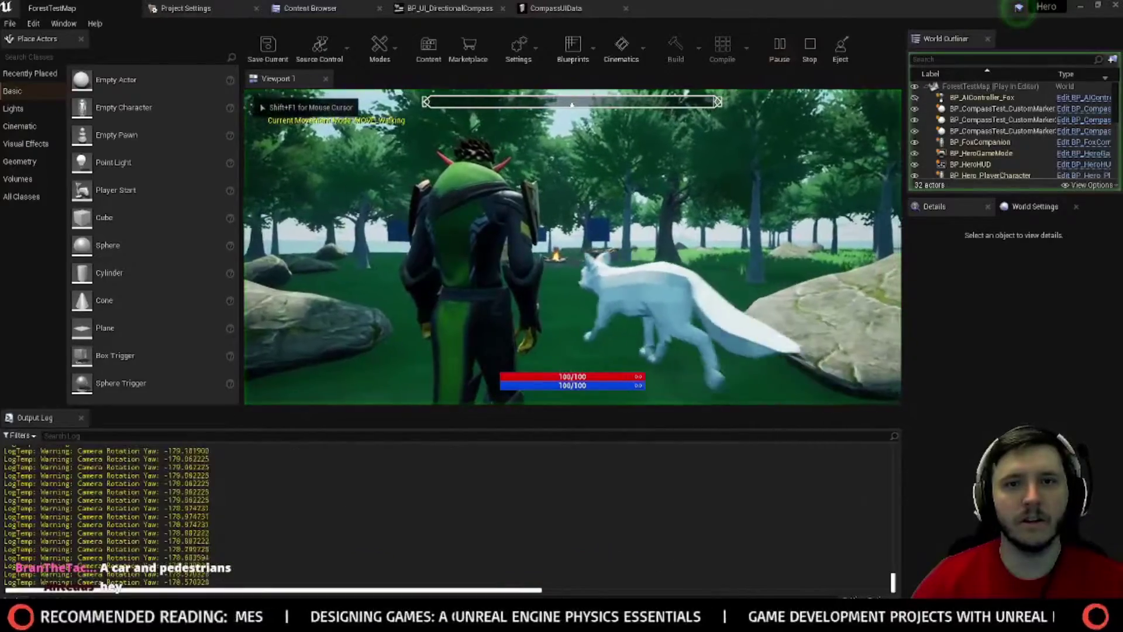
key("F11")
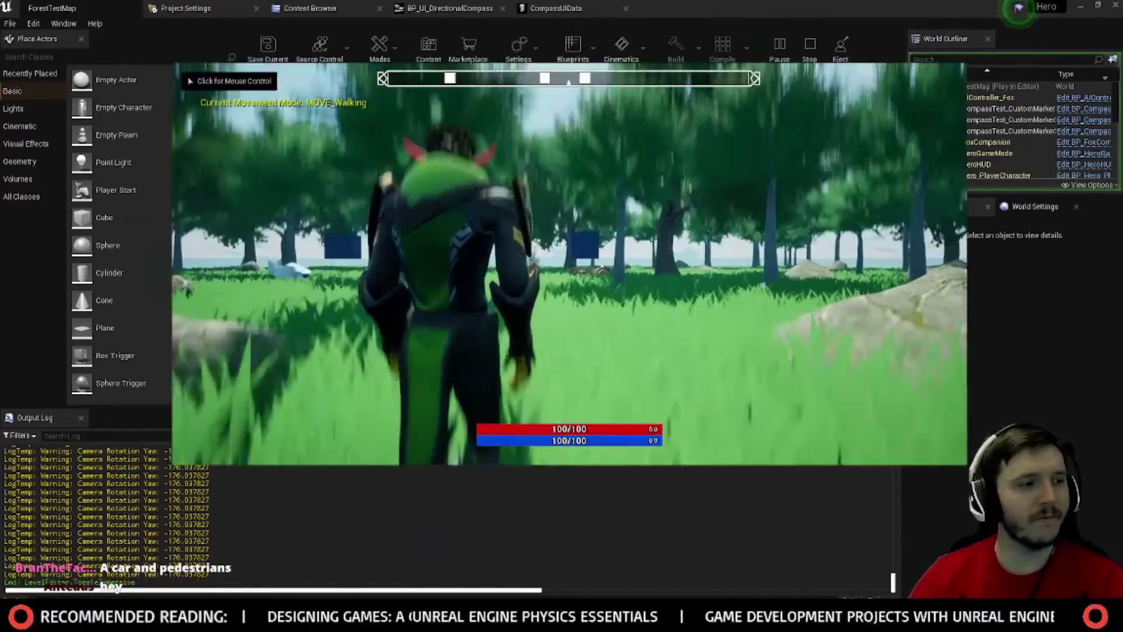
left_click(561, 264)
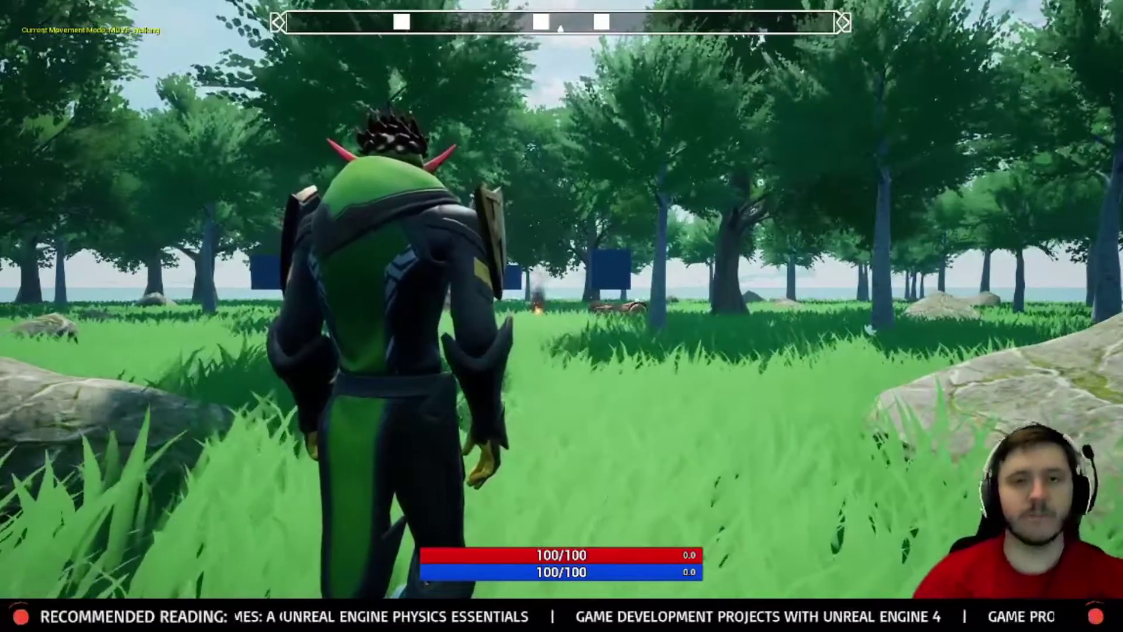
key("w")
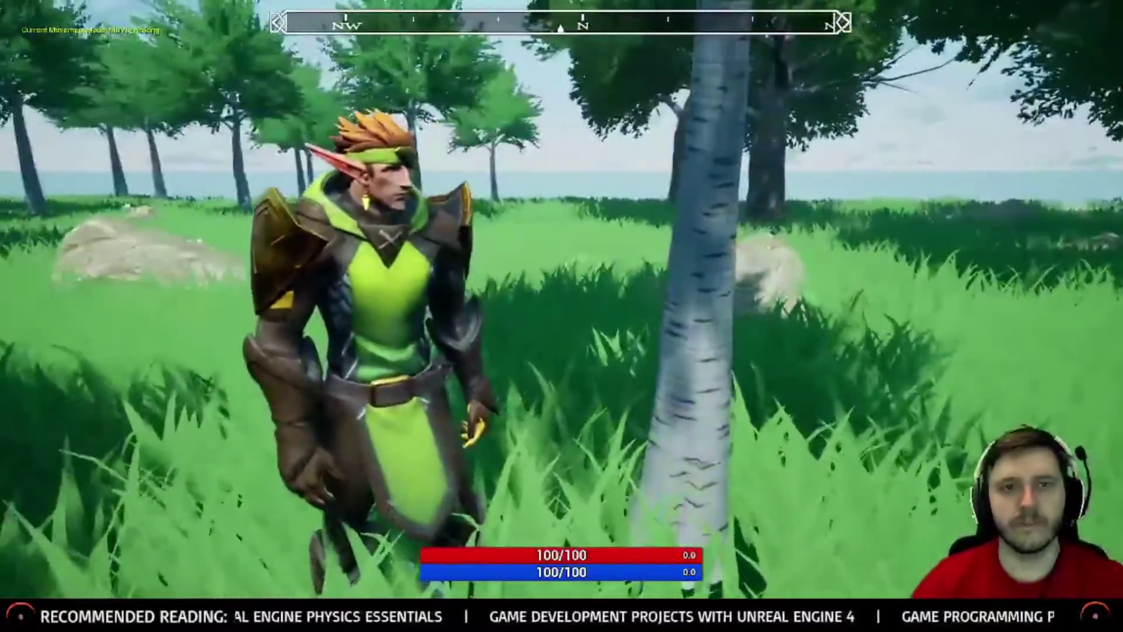
key("w")
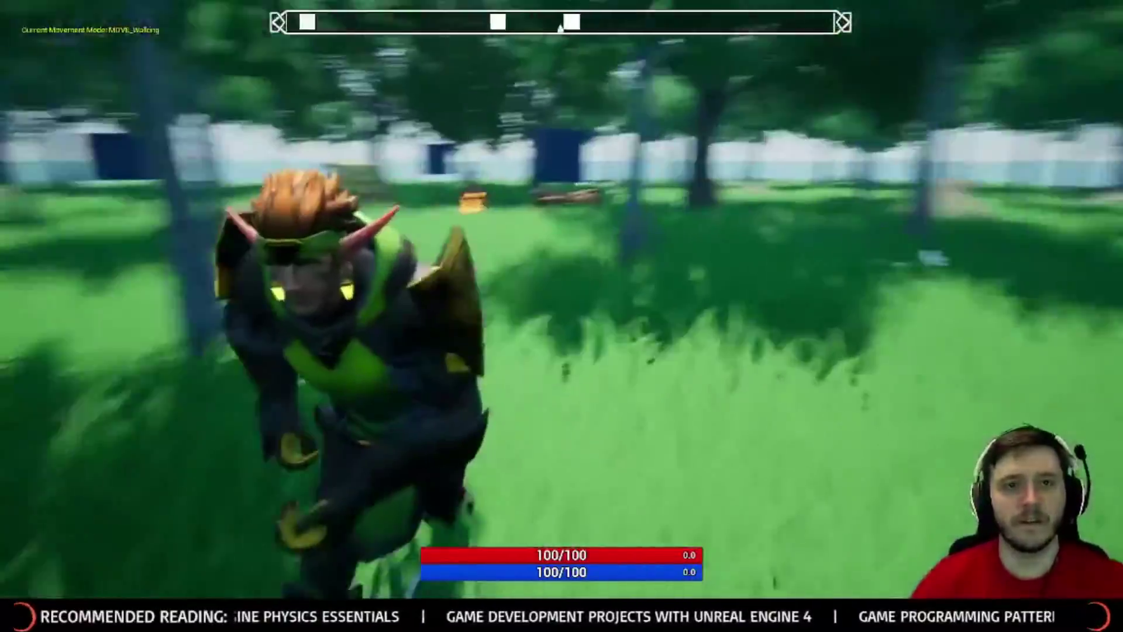
key("Escape")
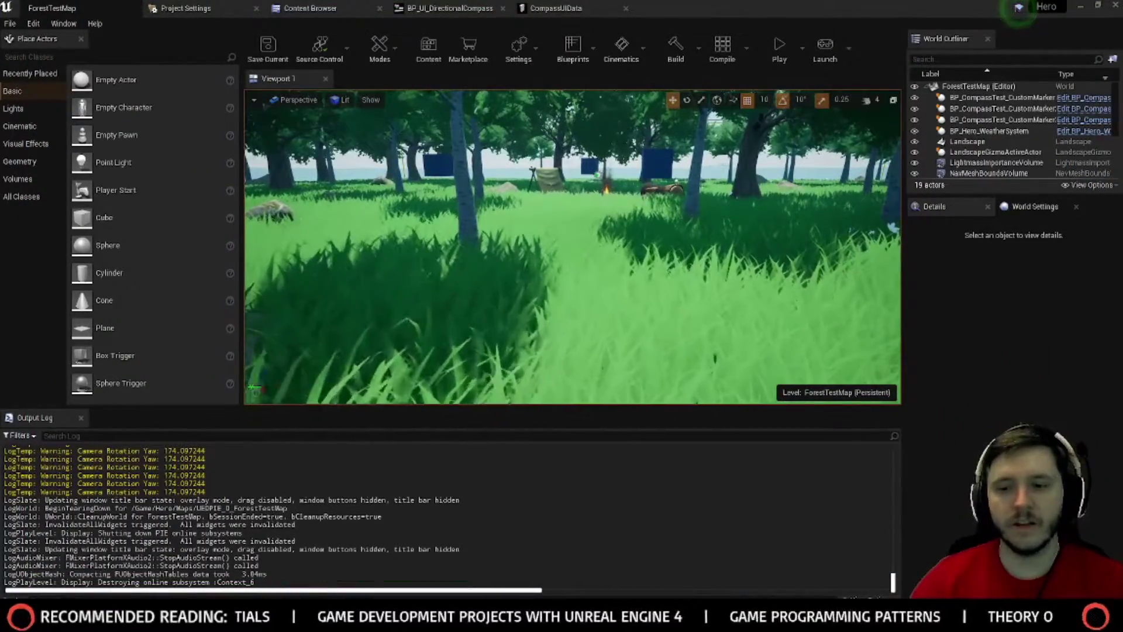
Step: Switch to Rider, close Calculator, and in UpdateCompassPosition comment out the Camera Rotation Yaw log and enable the Compass X Position log
key("alt+Tab")
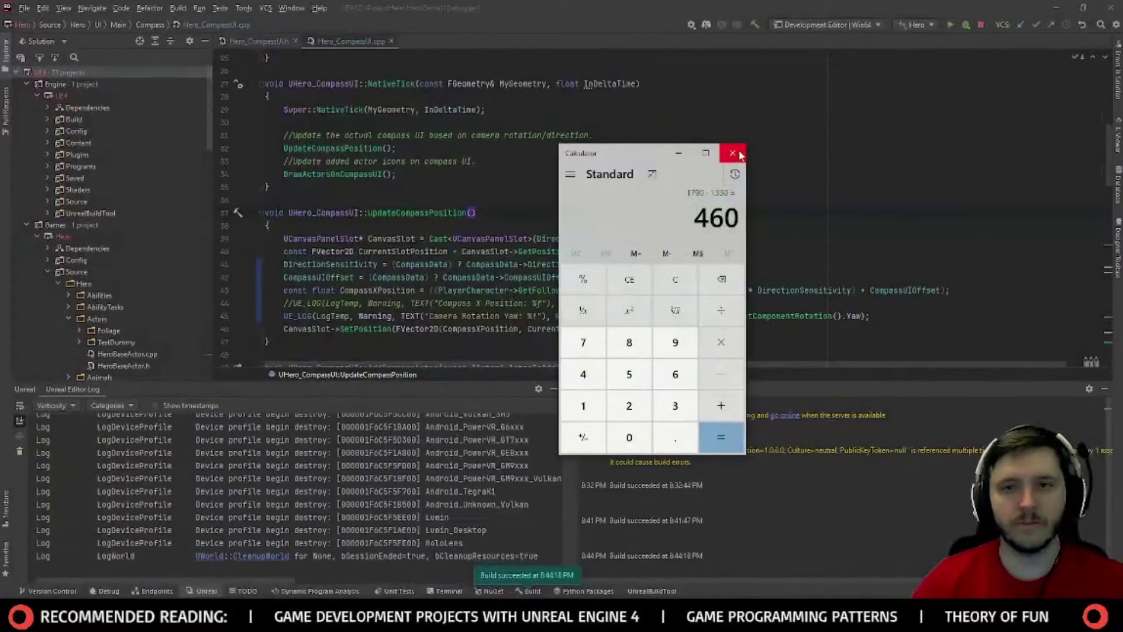
left_click(732, 153)
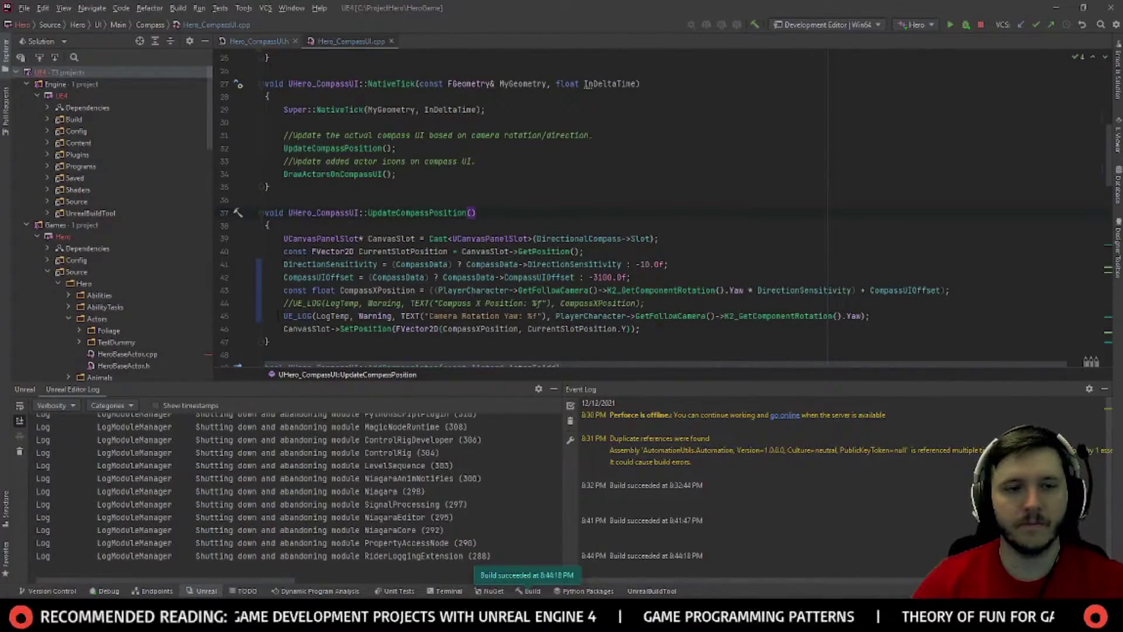
key("ctrl+slash")
key("Up")
key("ctrl+slash")
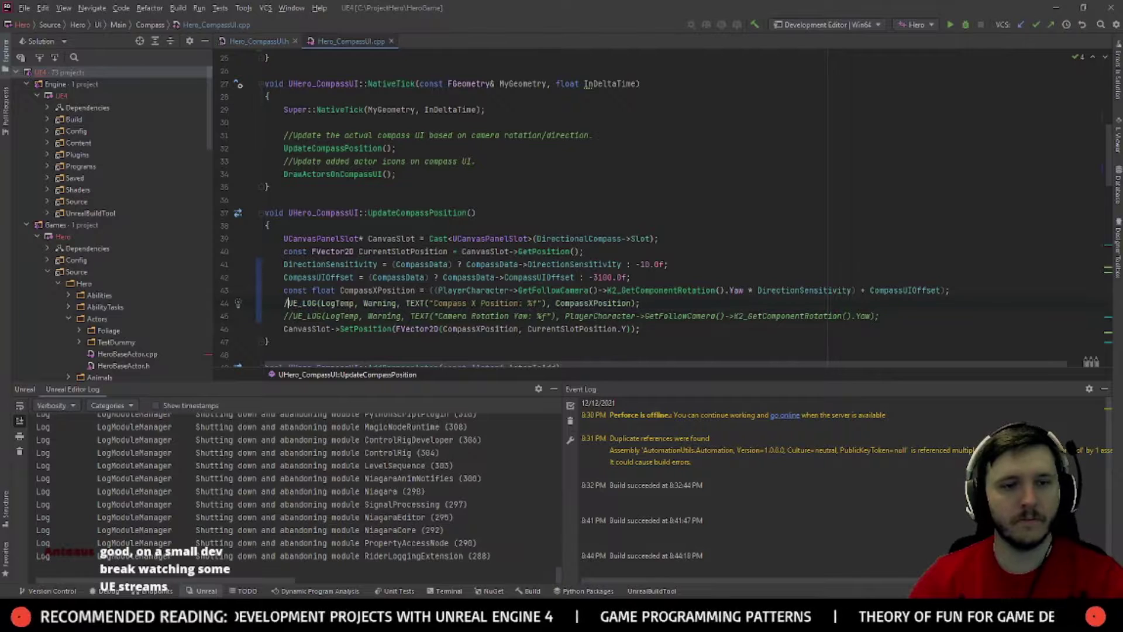
key("BackSpace")
Step: Rebuild the project and relaunch the editor with ForestTestMap
left_click(617, 266)
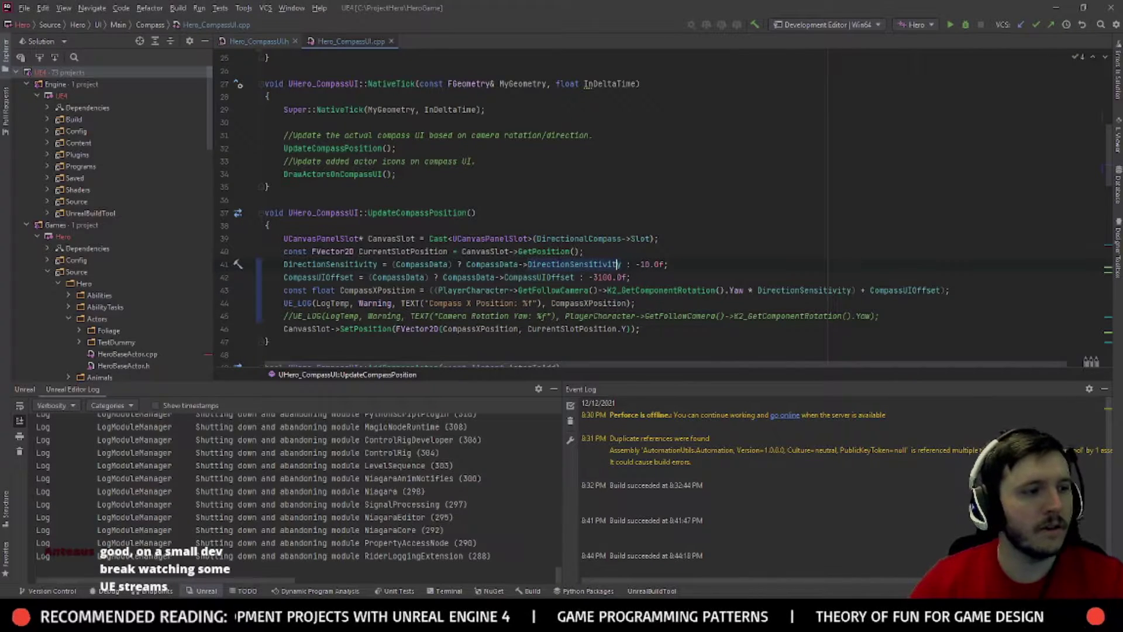
key("ctrl+shift+b")
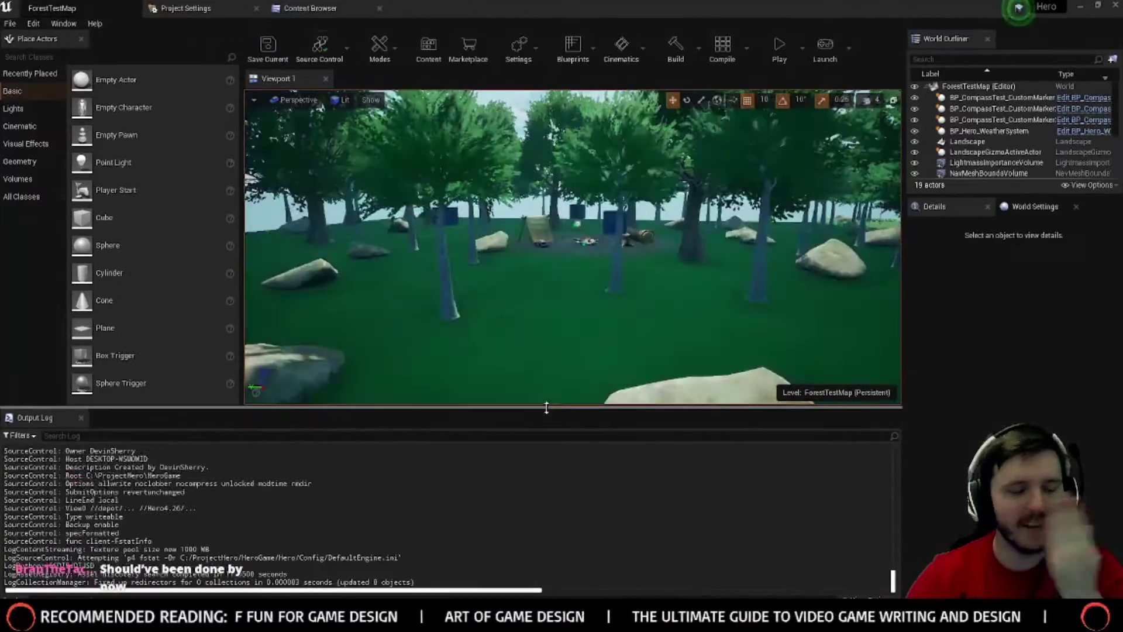
left_click_drag(574, 247, 575, 257)
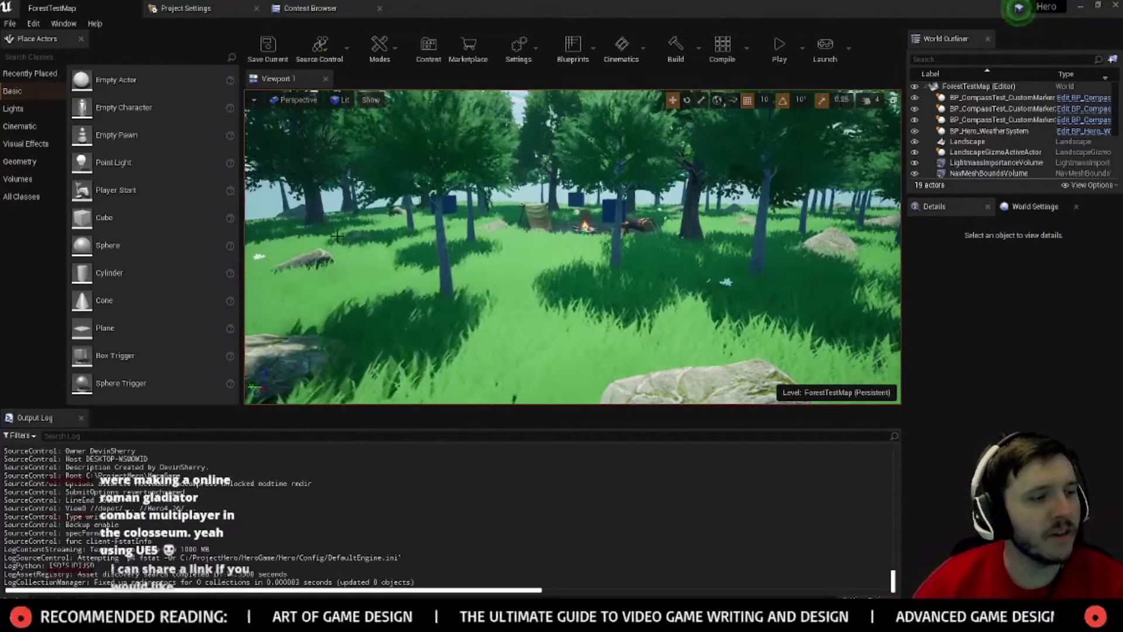
left_click_drag(426, 168, 423, 168)
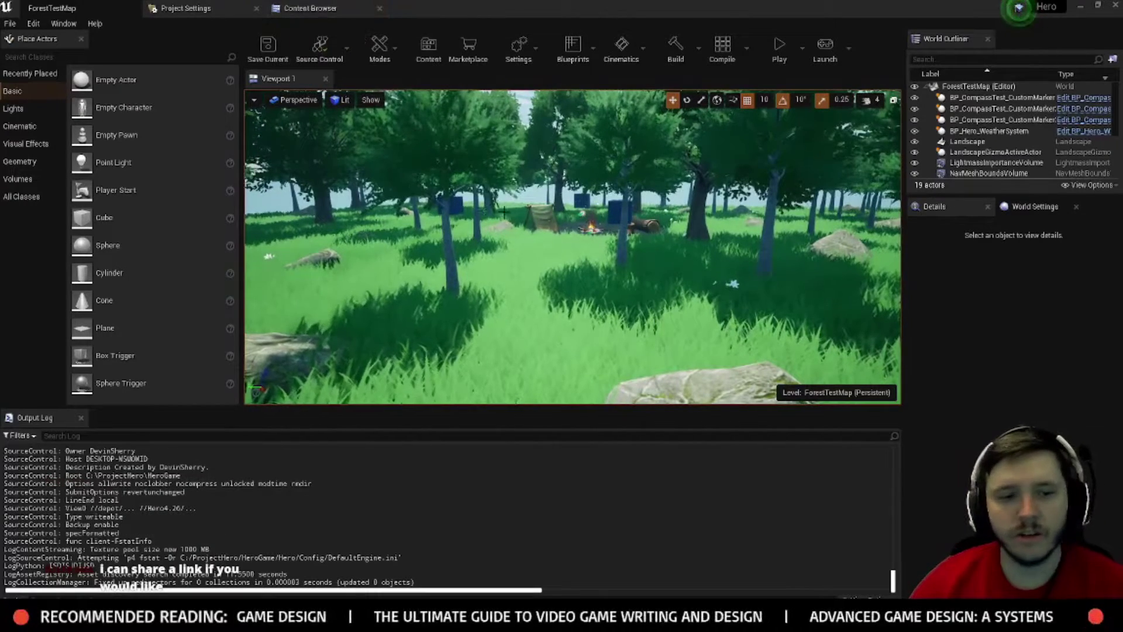
Step: Play ForestTestMap to read the logged Compass X Position, then stop the session
left_click(186, 8)
left_click(359, 5)
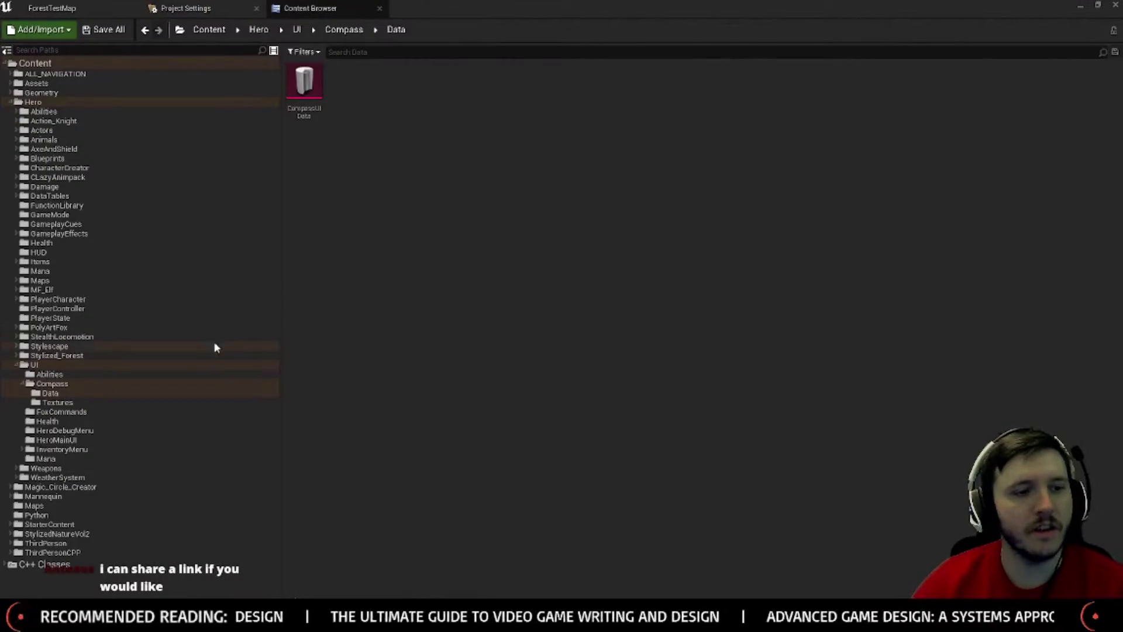
left_click(68, 5)
left_click(778, 51)
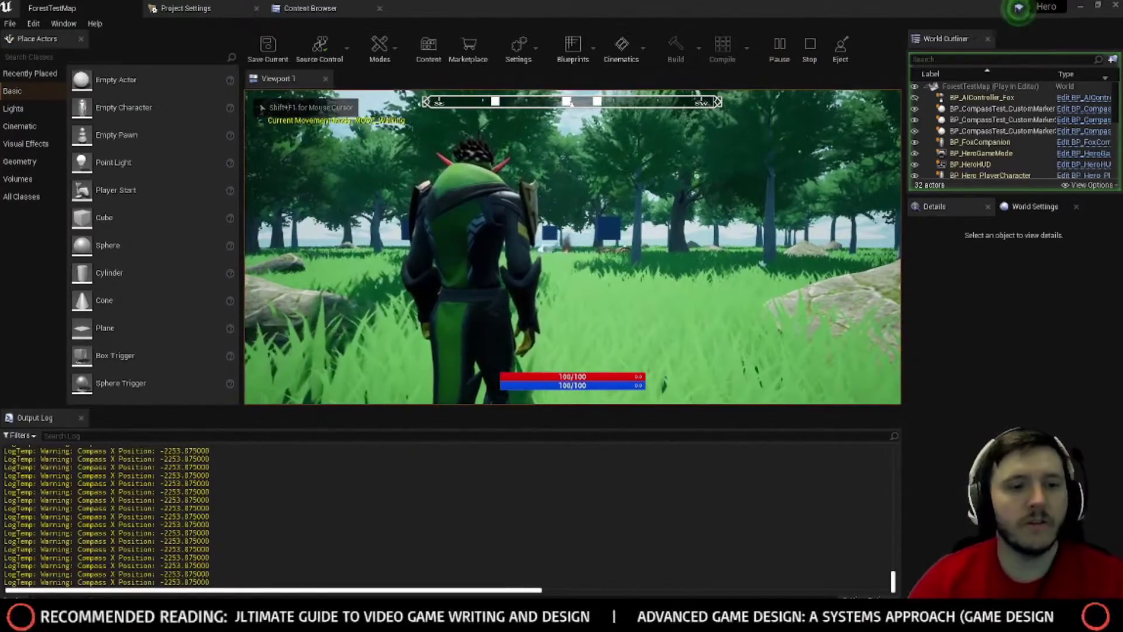
key("Escape")
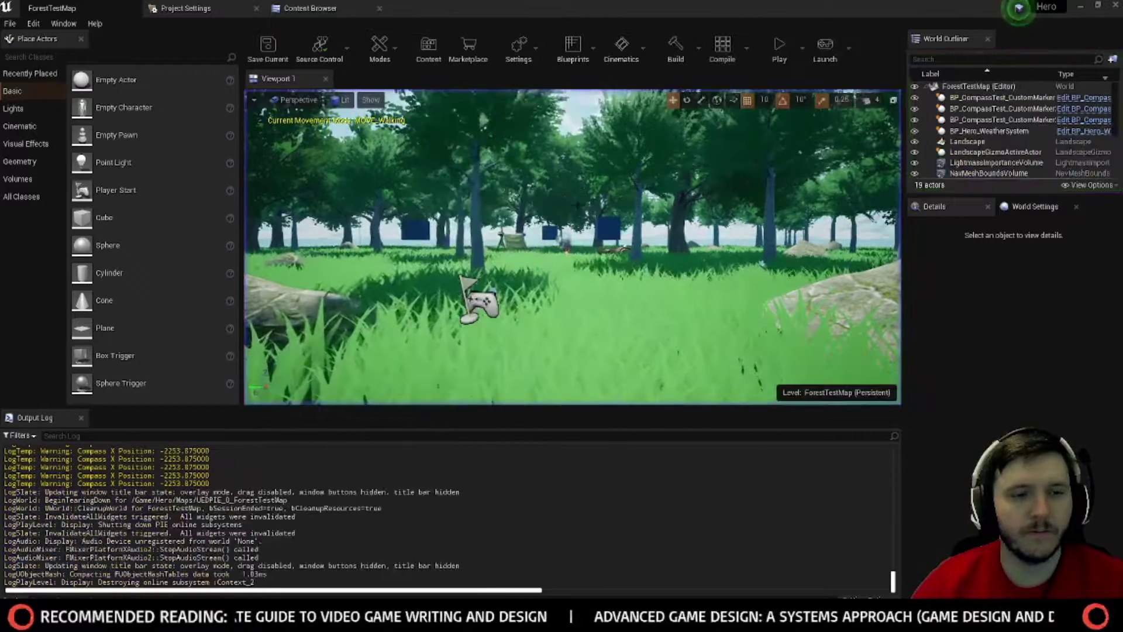
Step: Set Compass UIOffset to 0 in CompassUIData and play ForestTestMap to read the logged Compass X Position
left_click(304, 8)
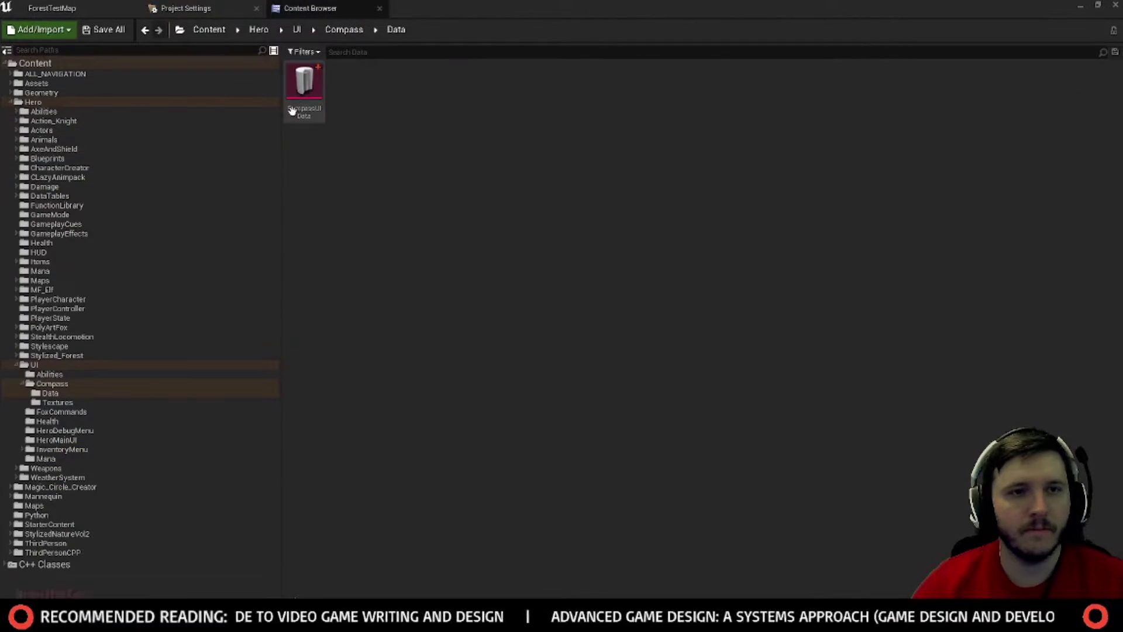
double_click(304, 84)
left_click_drag(328, 258, 469, 5)
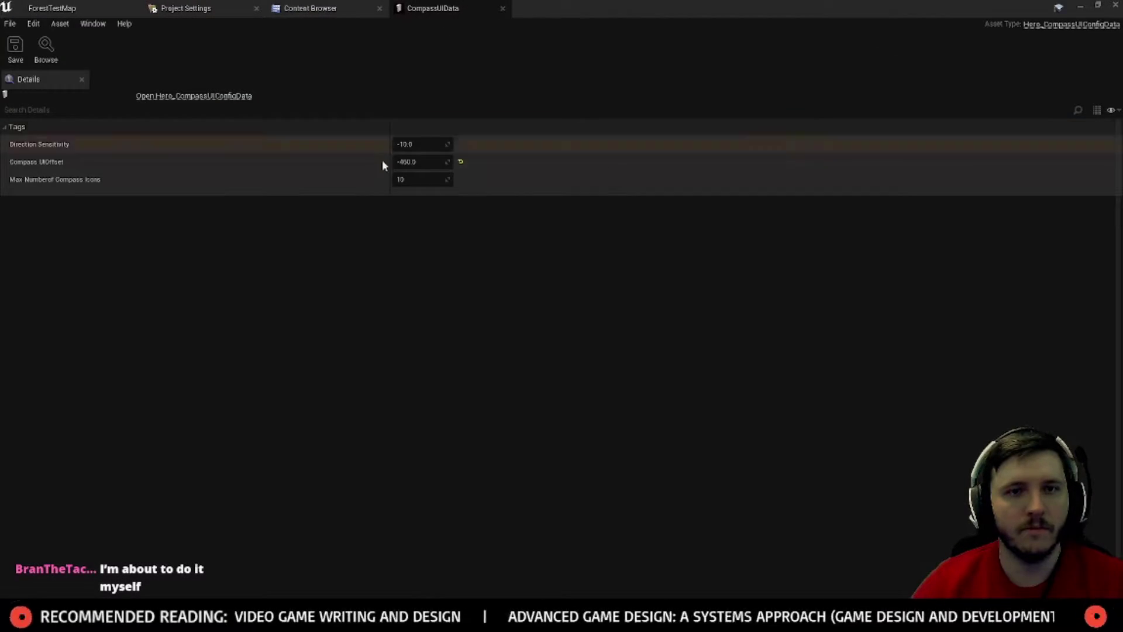
left_click(410, 161)
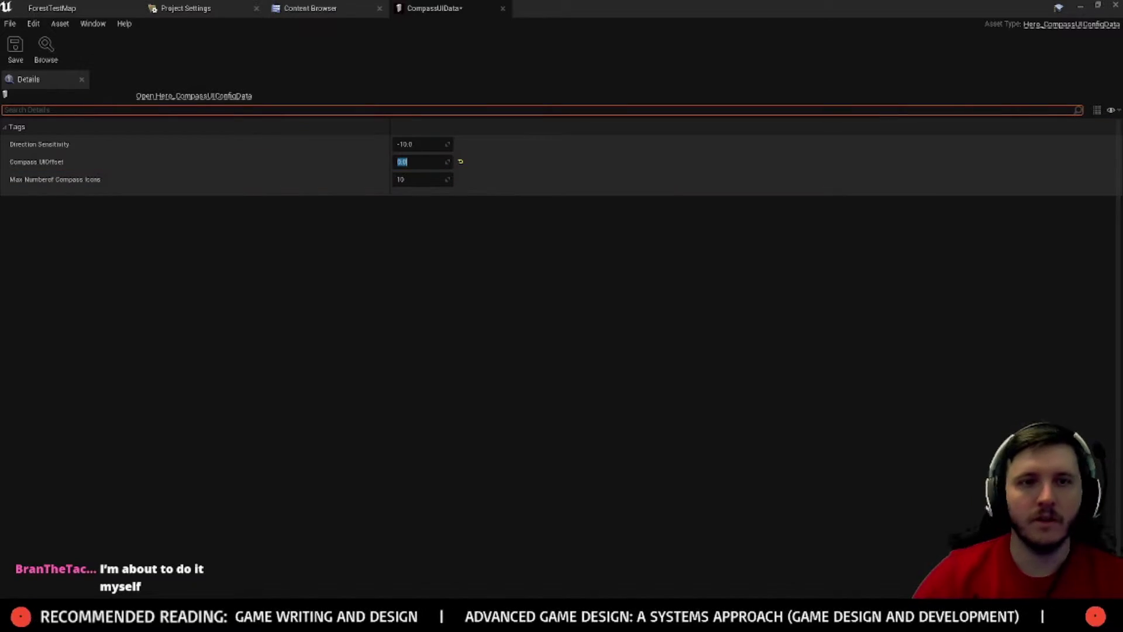
left_click(52, 9)
left_click(779, 52)
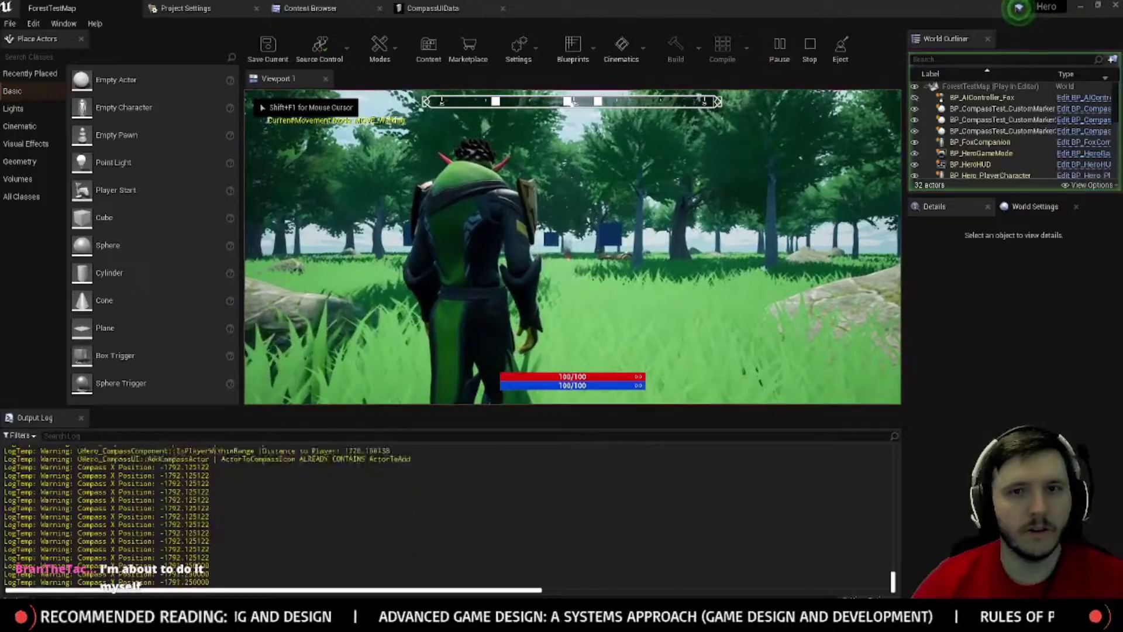
Step: Stop the ForestTestMap play session, set Compass UIOffset to 400 in CompassUIData, and save the asset
key("w")
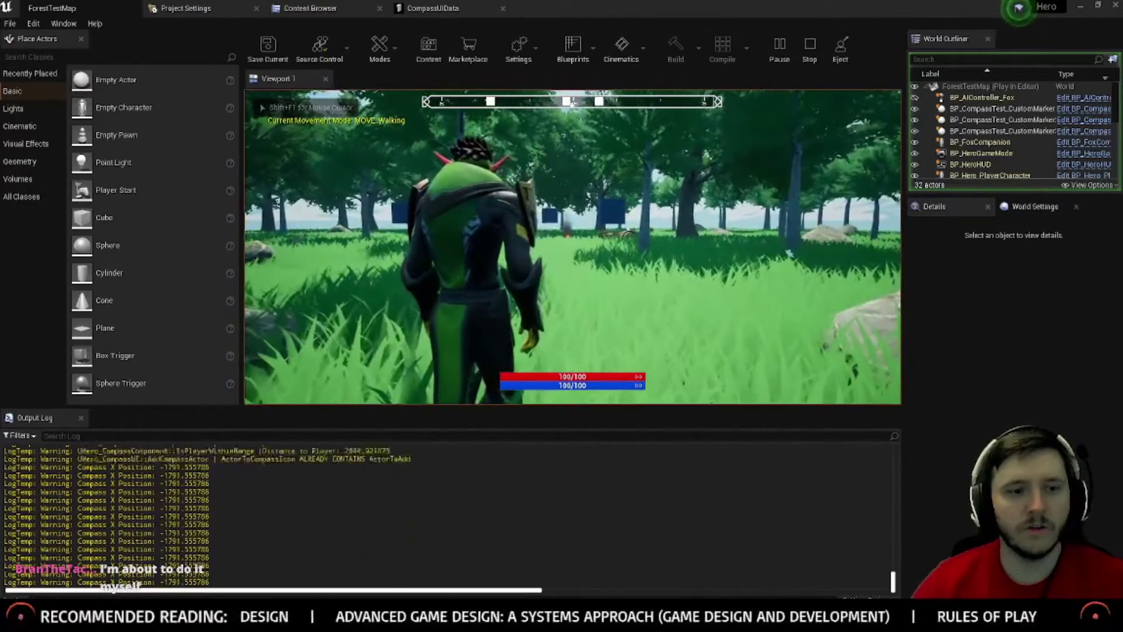
key("Escape")
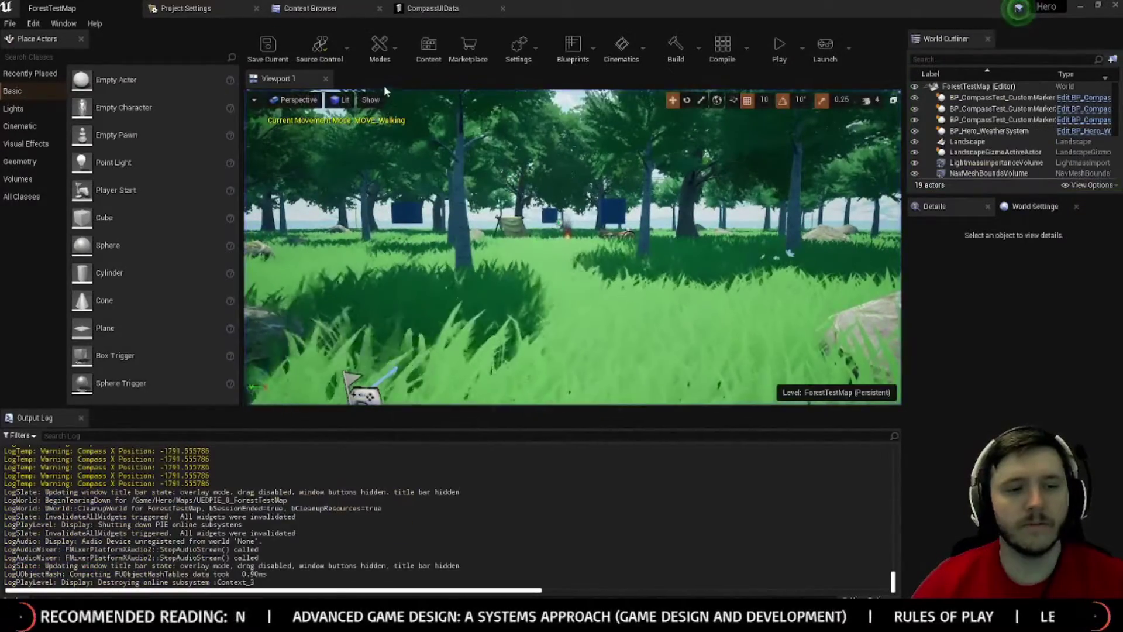
left_click(325, 7)
double_click(305, 94)
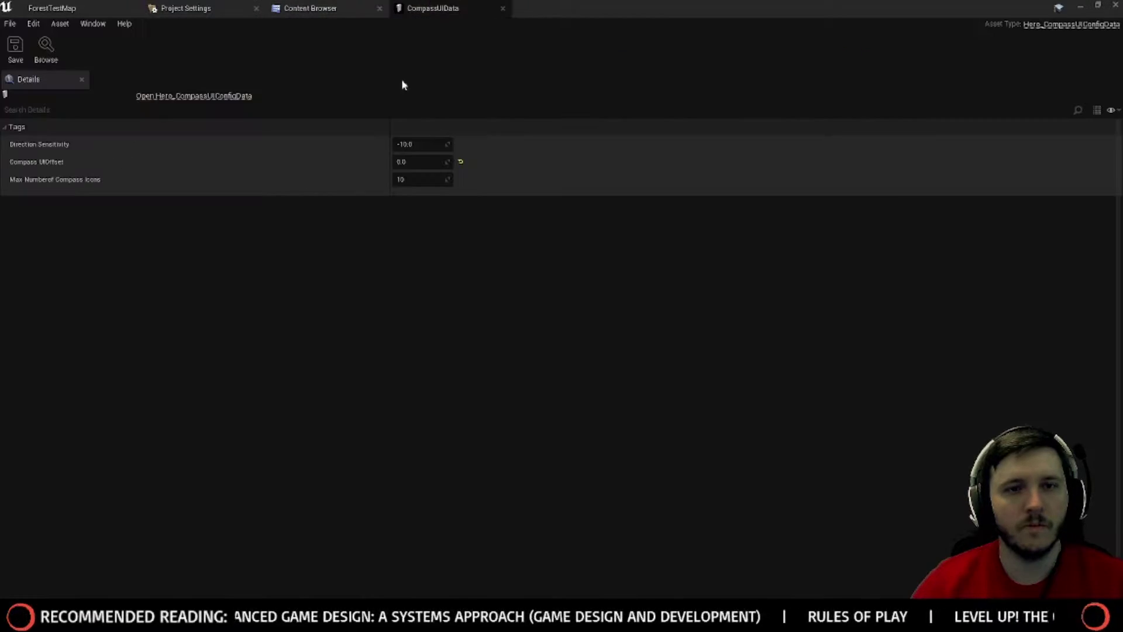
left_click(412, 144)
left_click(412, 161)
type("40")
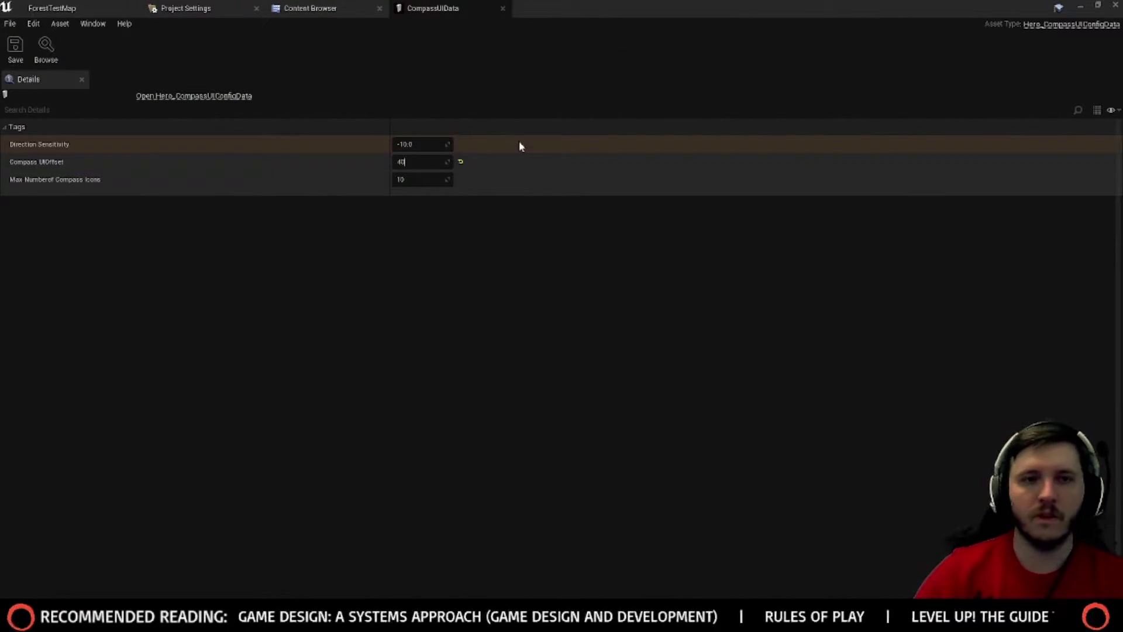
type("0")
key("Return")
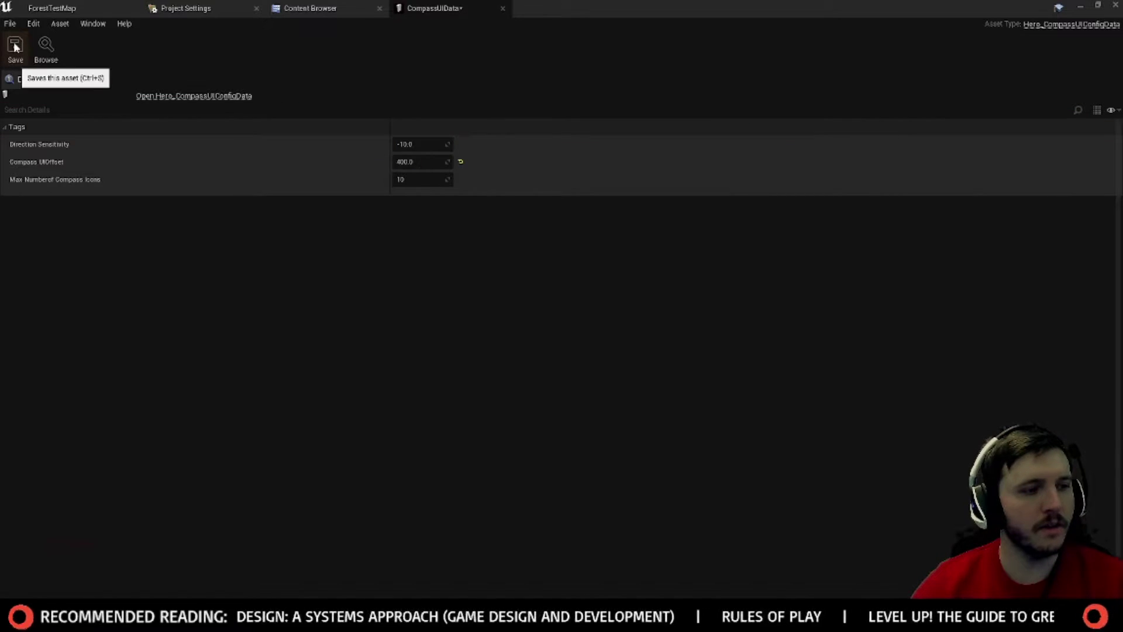
left_click(15, 47)
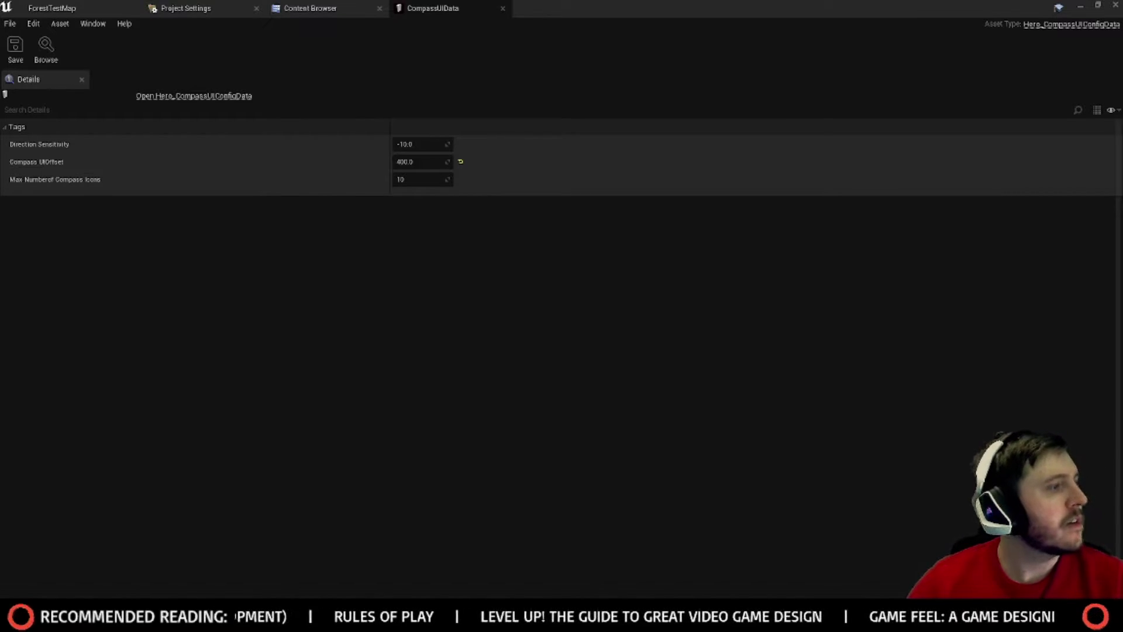
Step: Switch to the web browser, look over the Shadows of Glory site and its concept art, and close the page
left_click_drag(0, 161, 264, 53)
left_click(343, 41)
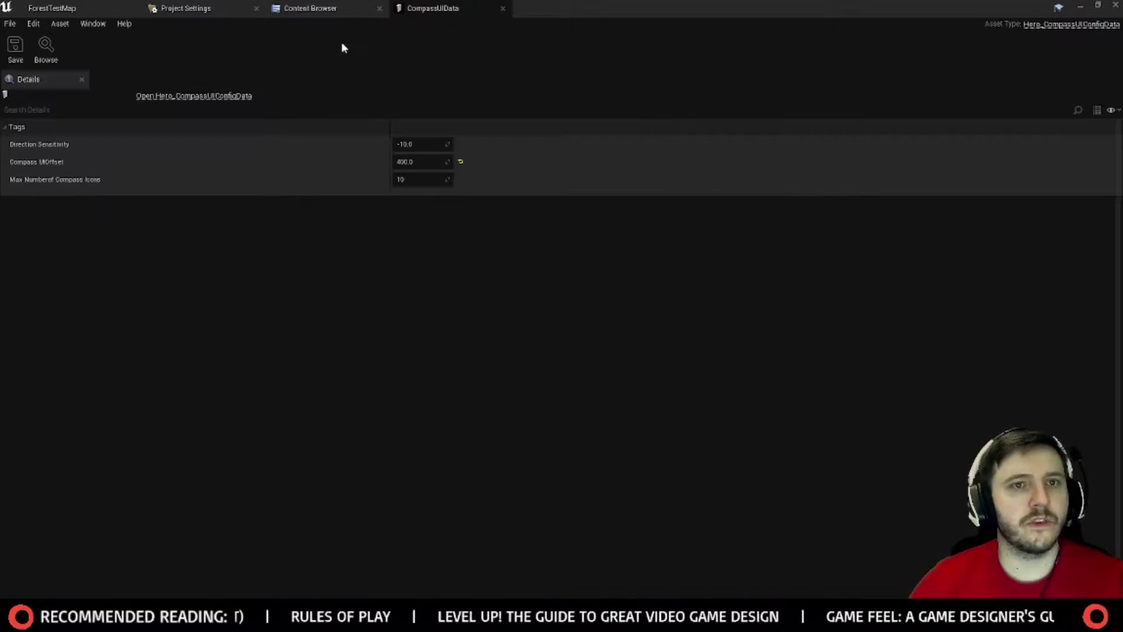
key("alt+Tab")
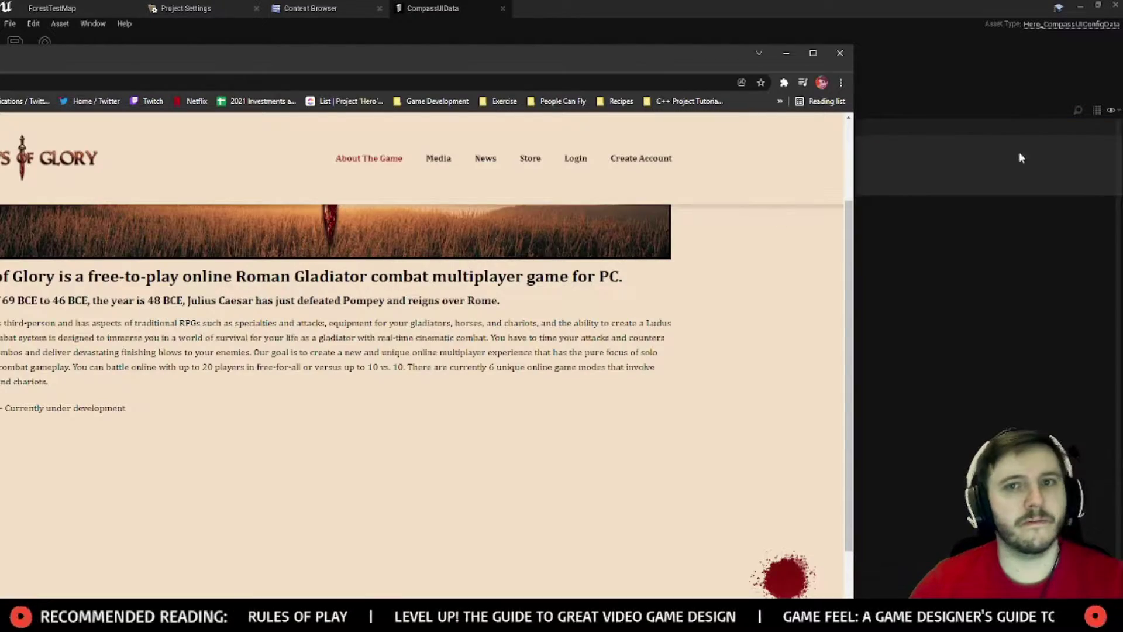
left_click(812, 53)
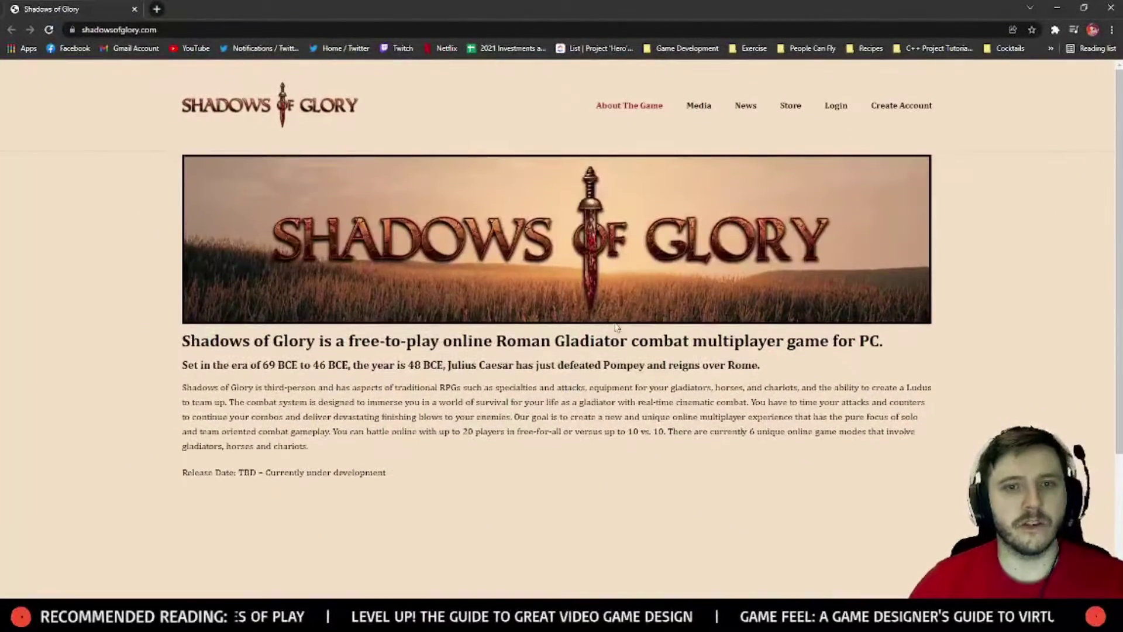
scroll(655, 261, "down", 3)
scroll(657, 296, "up", 2)
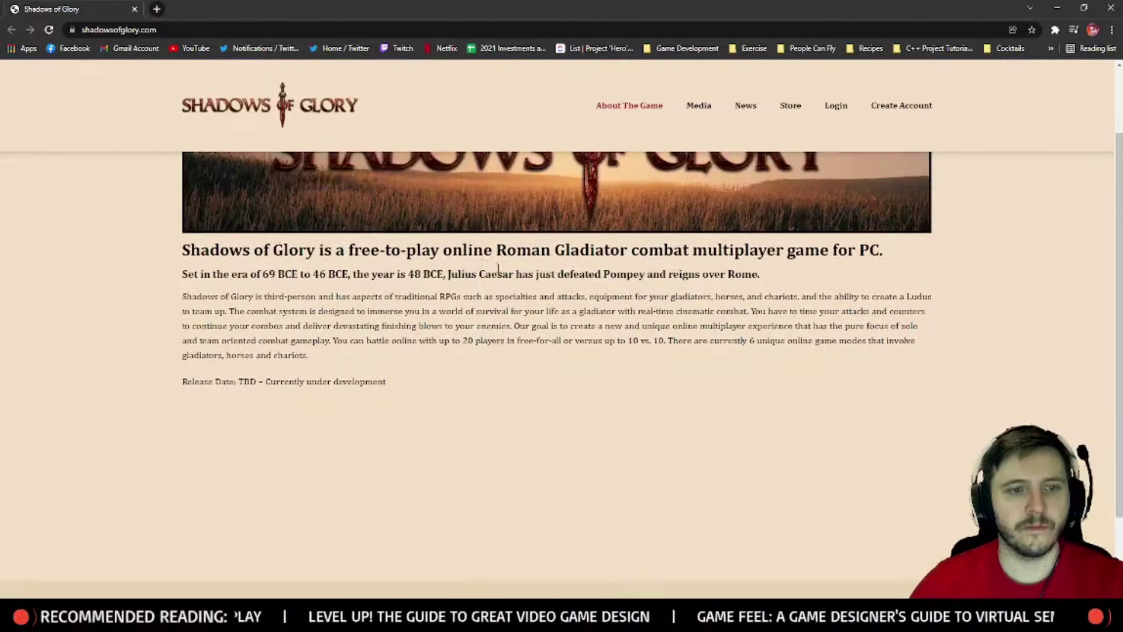
scroll(543, 231, "up", 2)
mouse_move(698, 118)
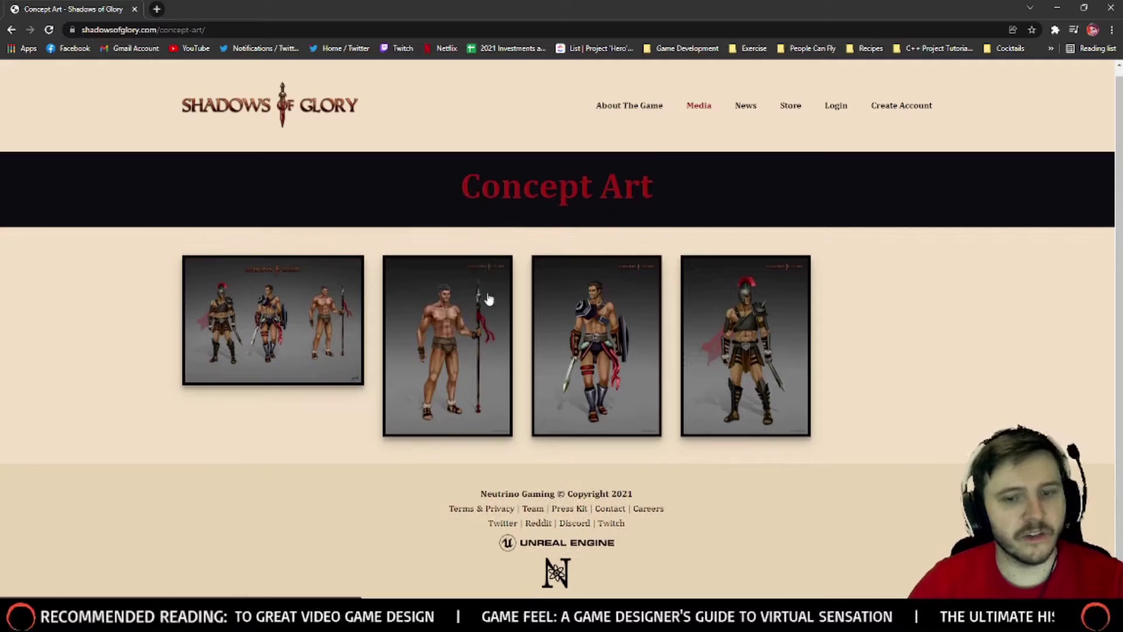
left_click(135, 10)
Step: Play ForestTestMap, check the compass headings in full screen while turning the character, and stop the session
left_click(43, 8)
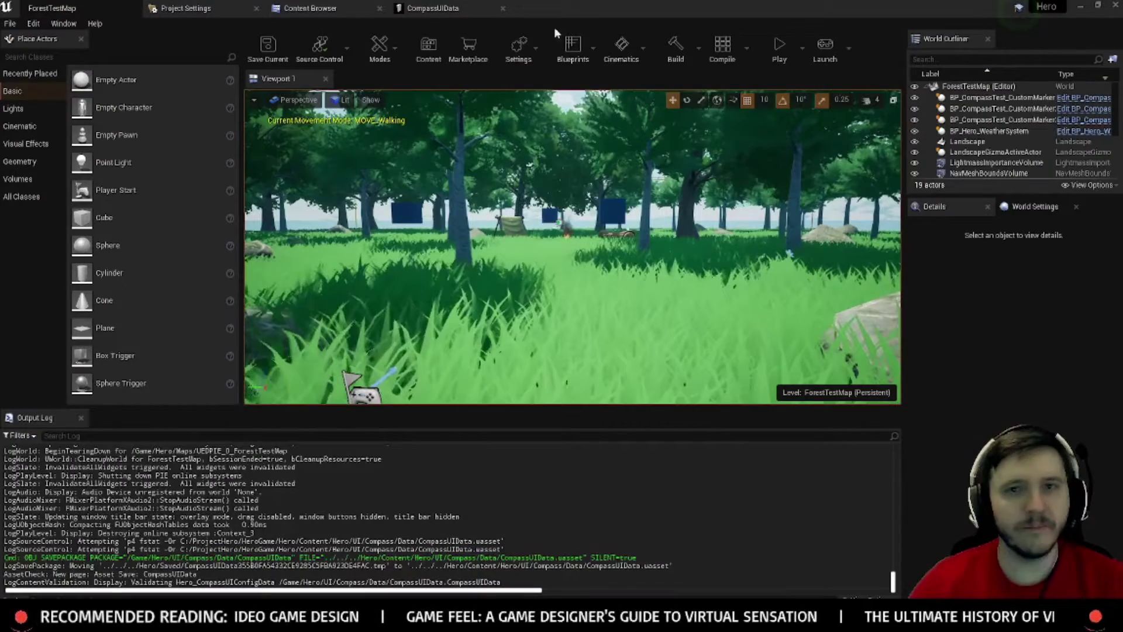
left_click(788, 48)
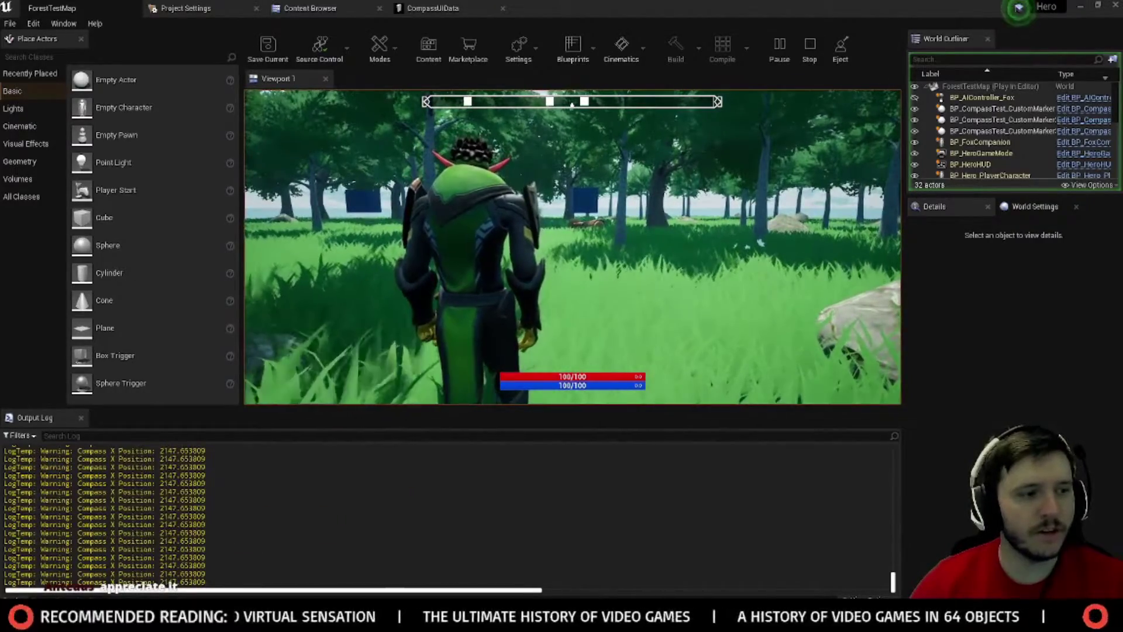
key("F11")
left_click(562, 316)
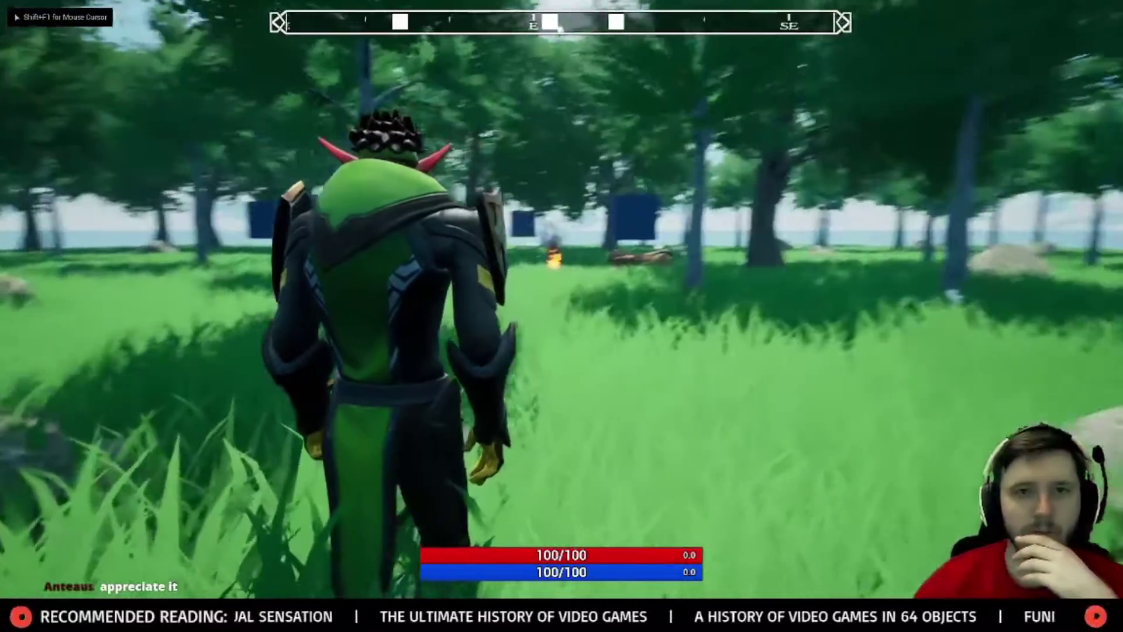
key("w")
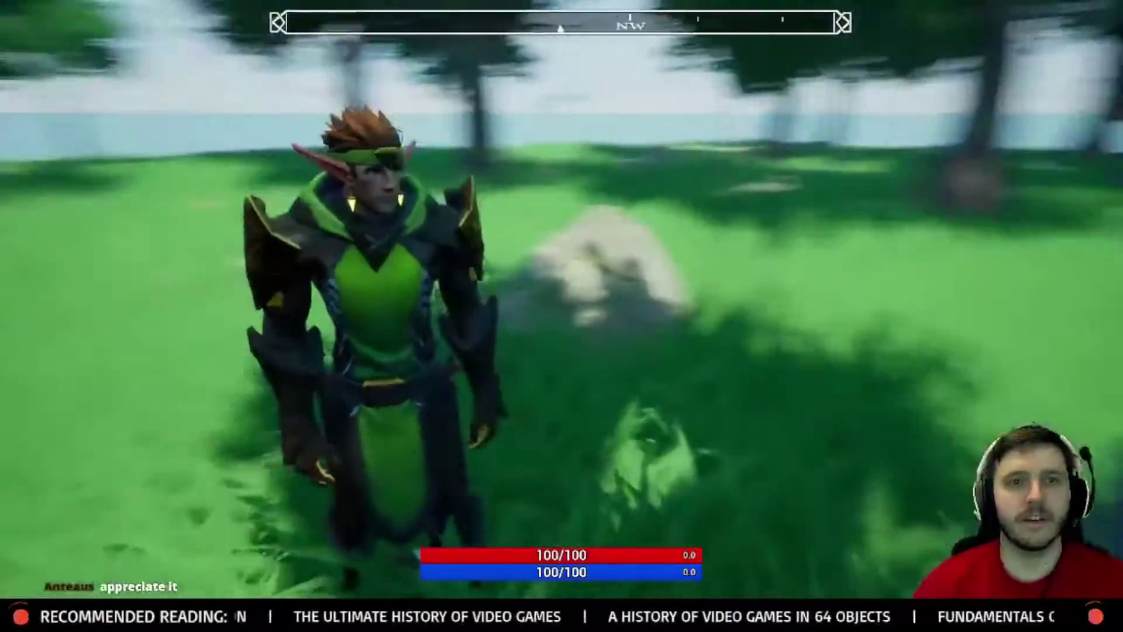
key("F11")
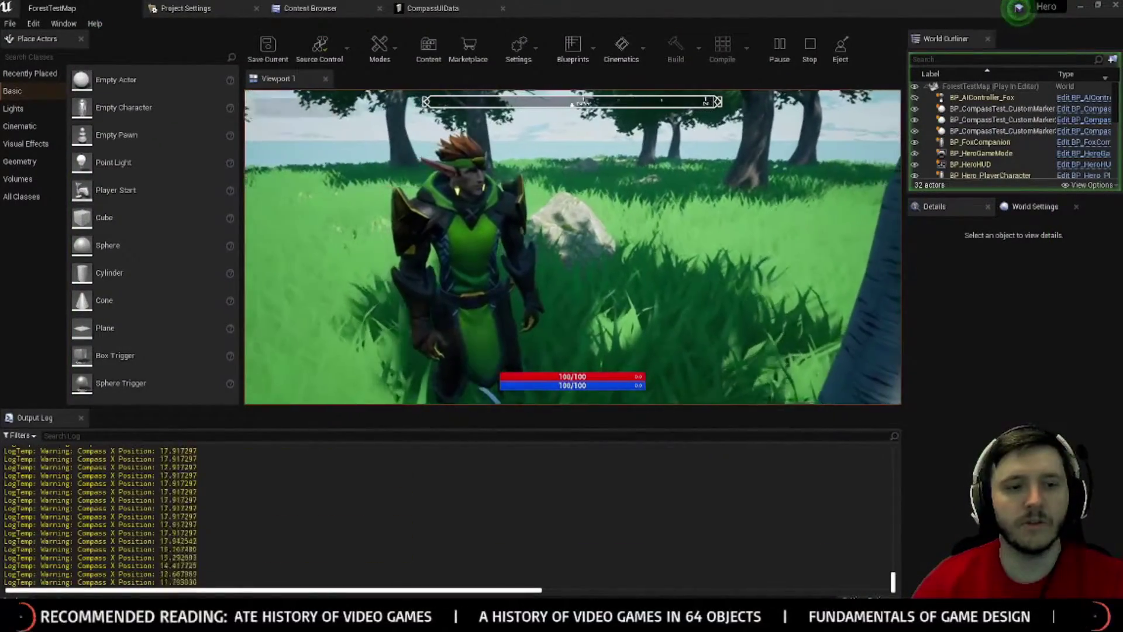
key("Escape")
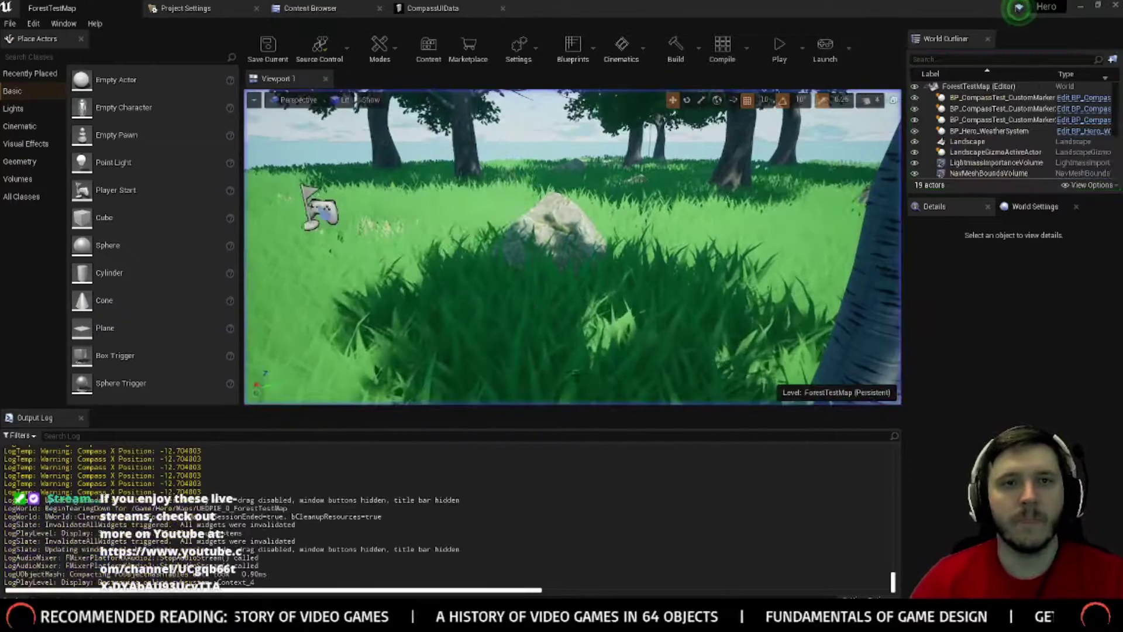
Step: Open the BP_UI_DirectionalCompass widget from the Compass folder and inspect the placement of Compass Main Panel and the DirectionalCompass image
left_click(436, 8)
left_click(301, 8)
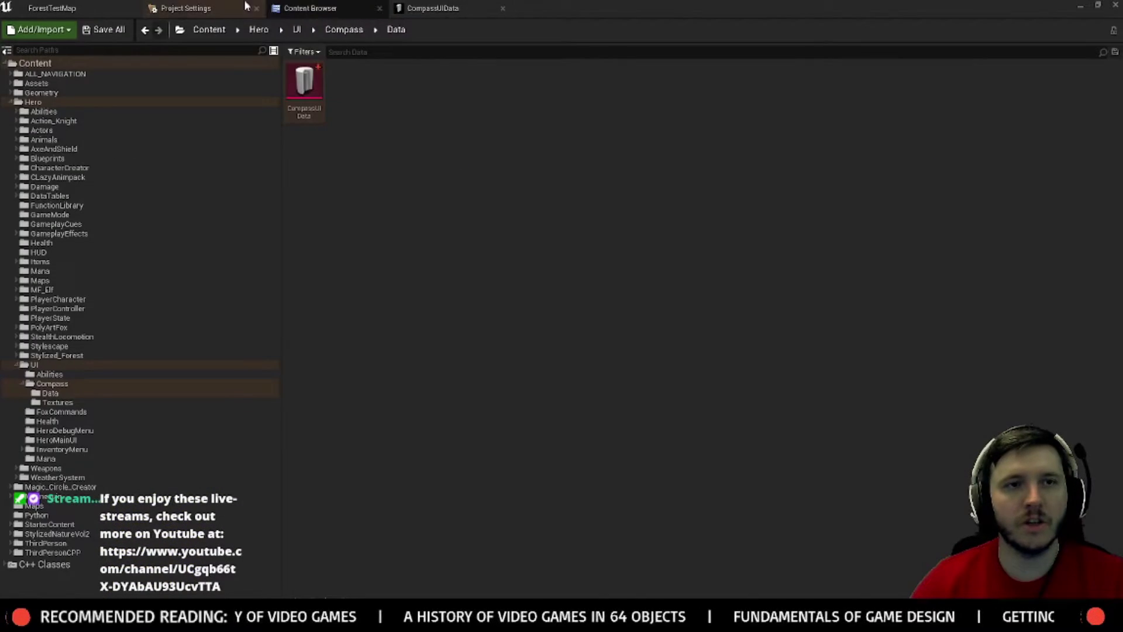
left_click(70, 384)
double_click(428, 84)
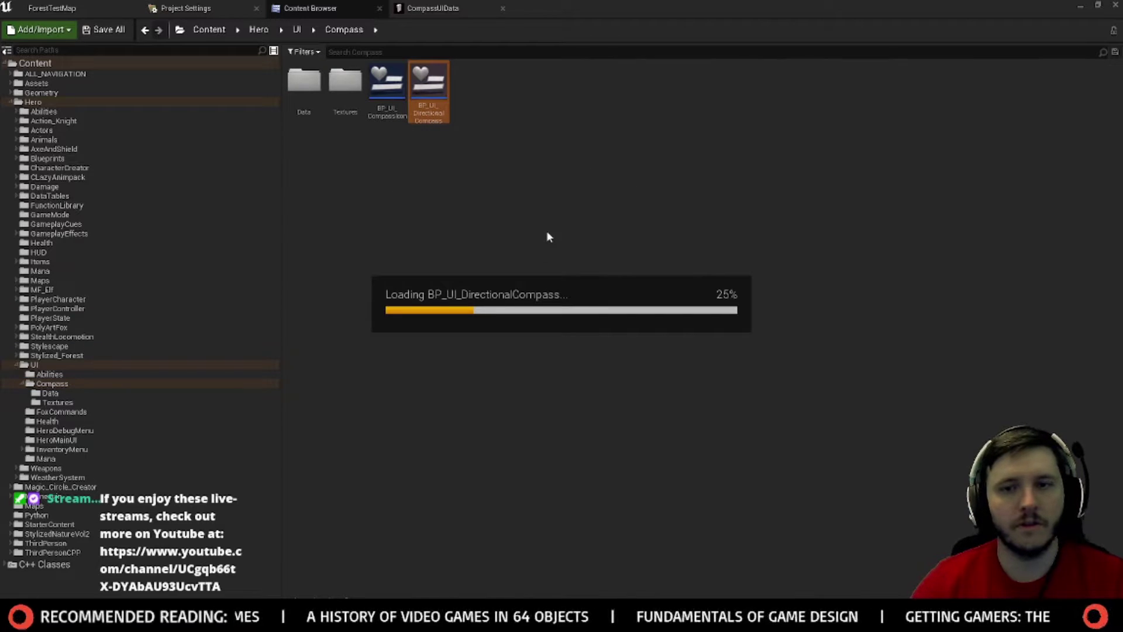
scroll(657, 241, "down", 9)
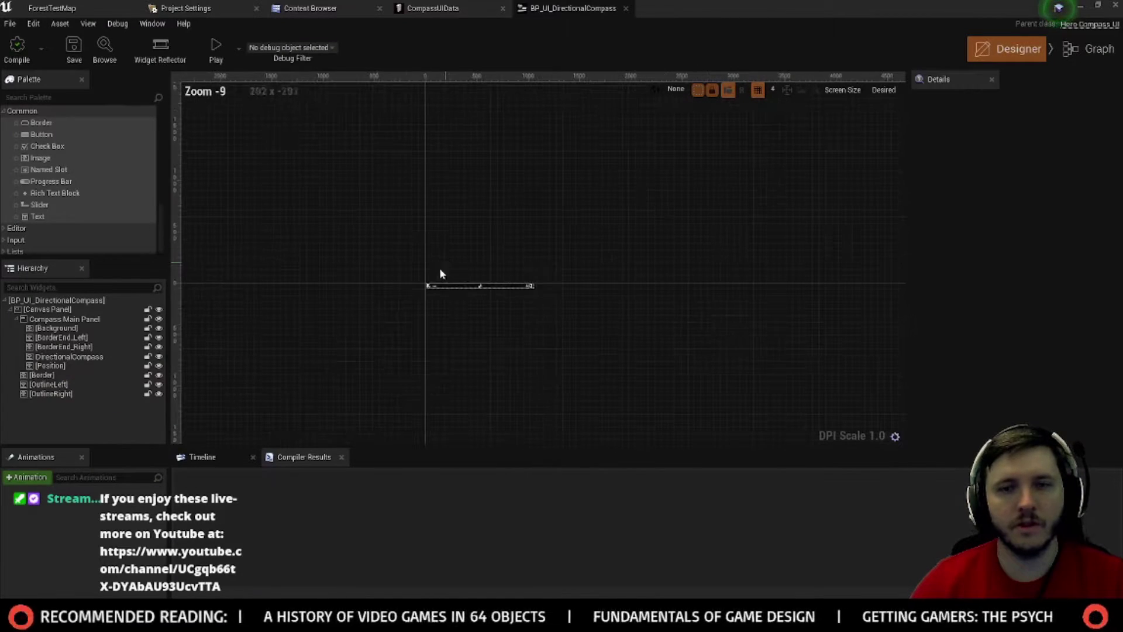
left_click(78, 320)
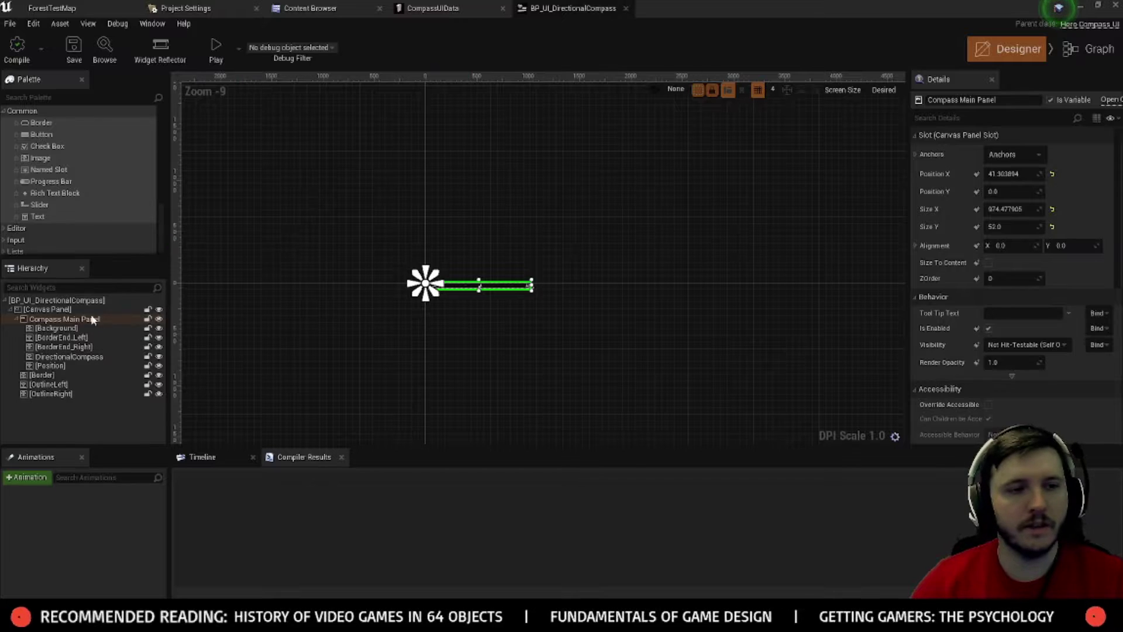
left_click(76, 356)
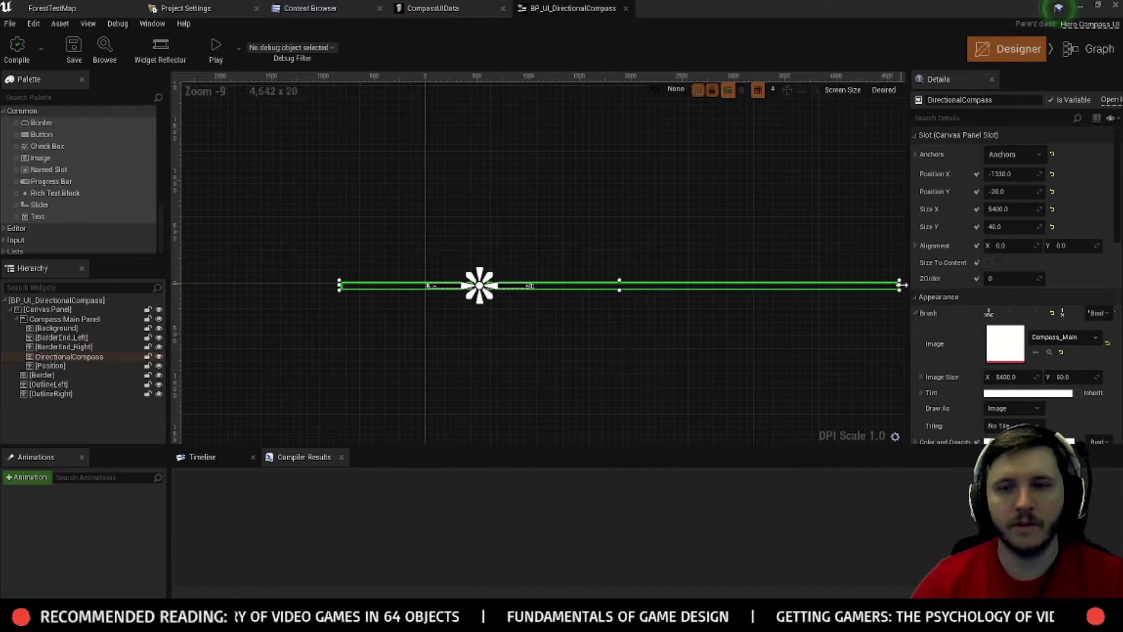
Step: Try shifting the DirectionalCompass image horizontally through its Position X, and set Position X to 0
scroll(533, 250, "up", 6)
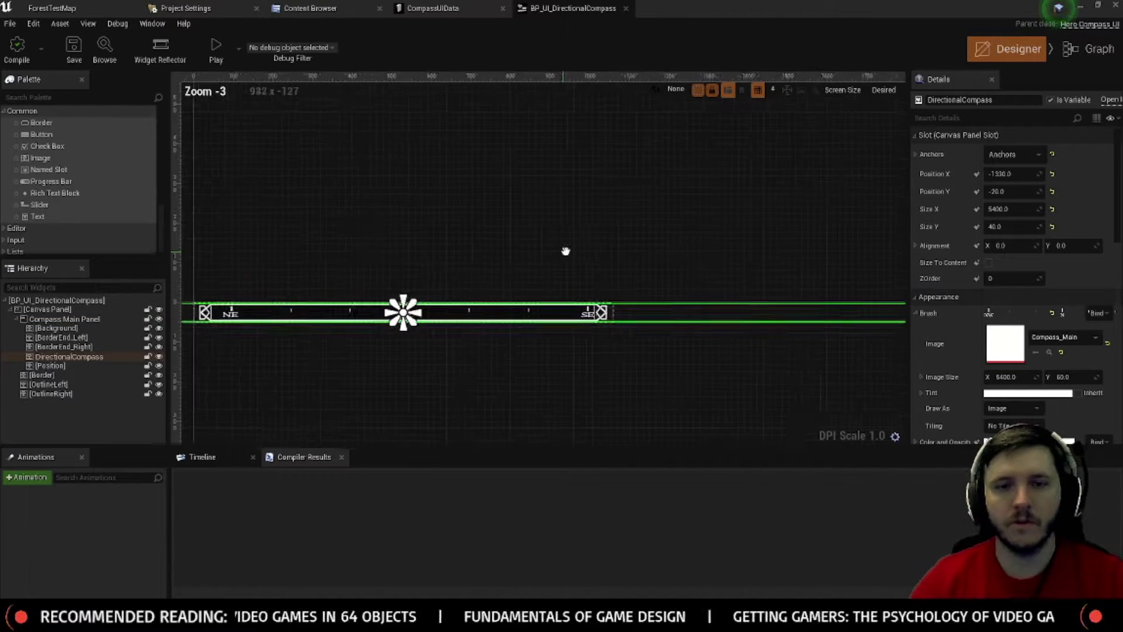
scroll(566, 219, "down", 1)
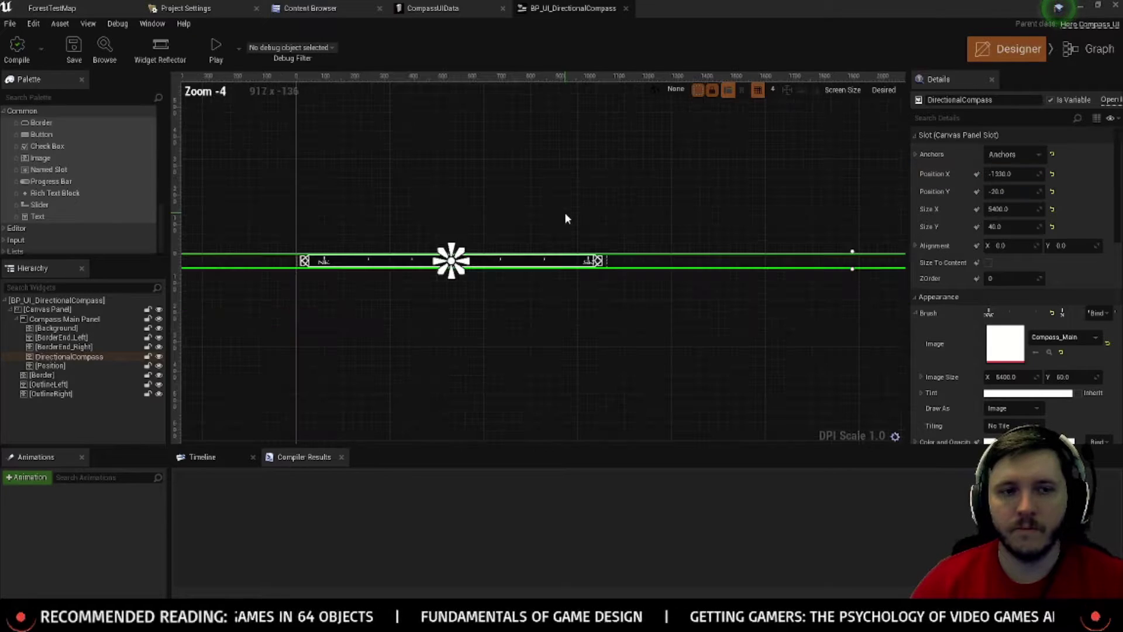
scroll(722, 214, "down", 1)
left_click_drag(690, 209, 579, 204)
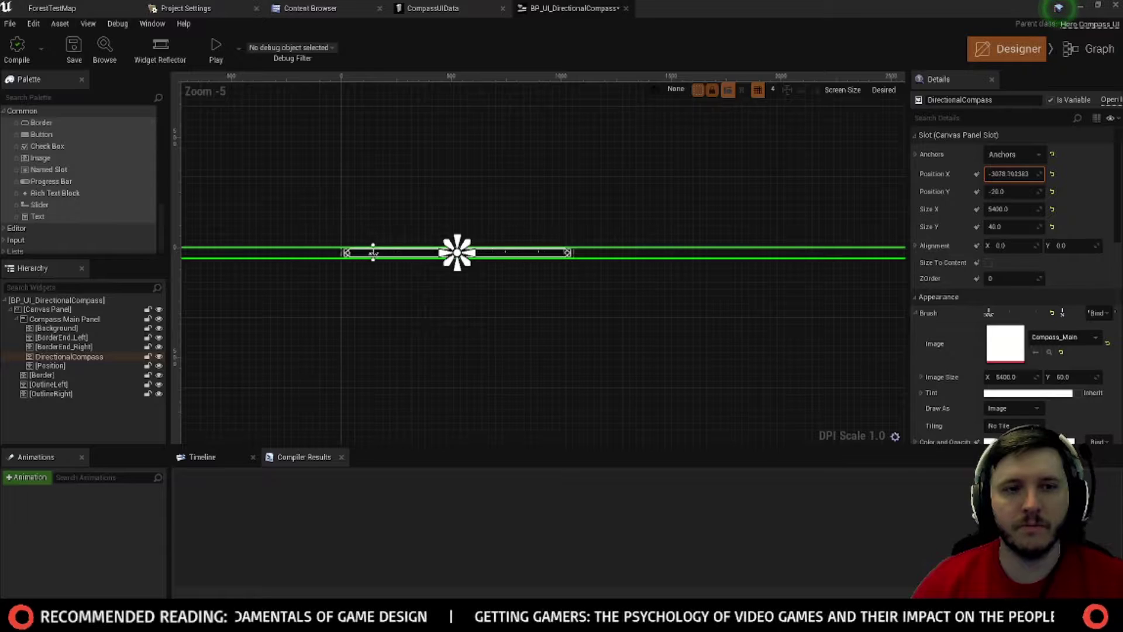
left_click_drag(1014, 173, 1030, 174)
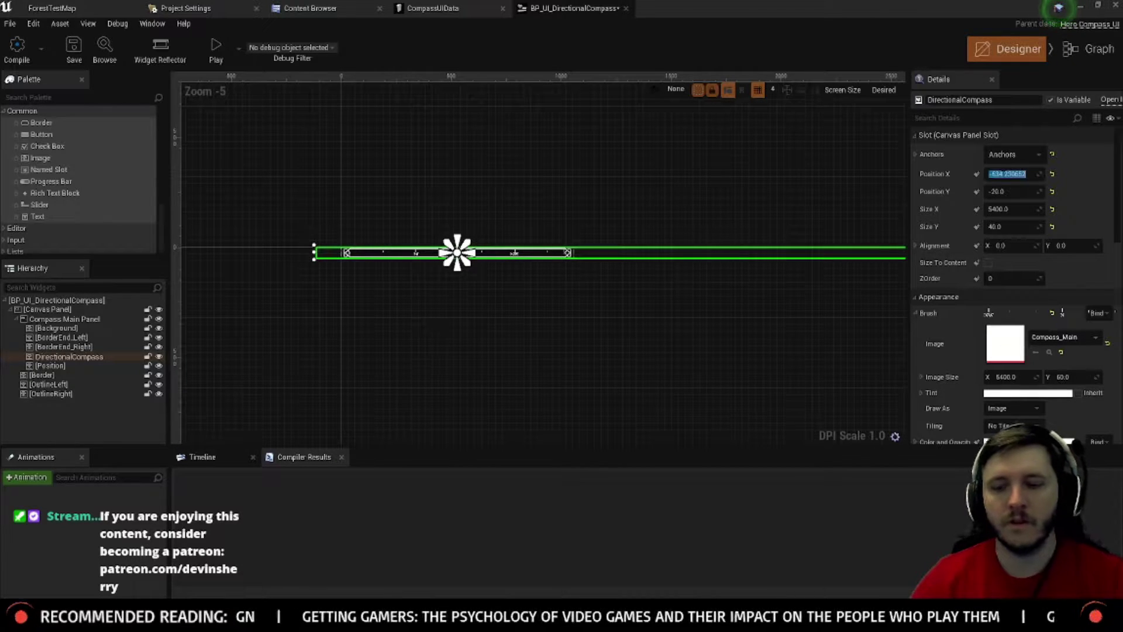
key("Return")
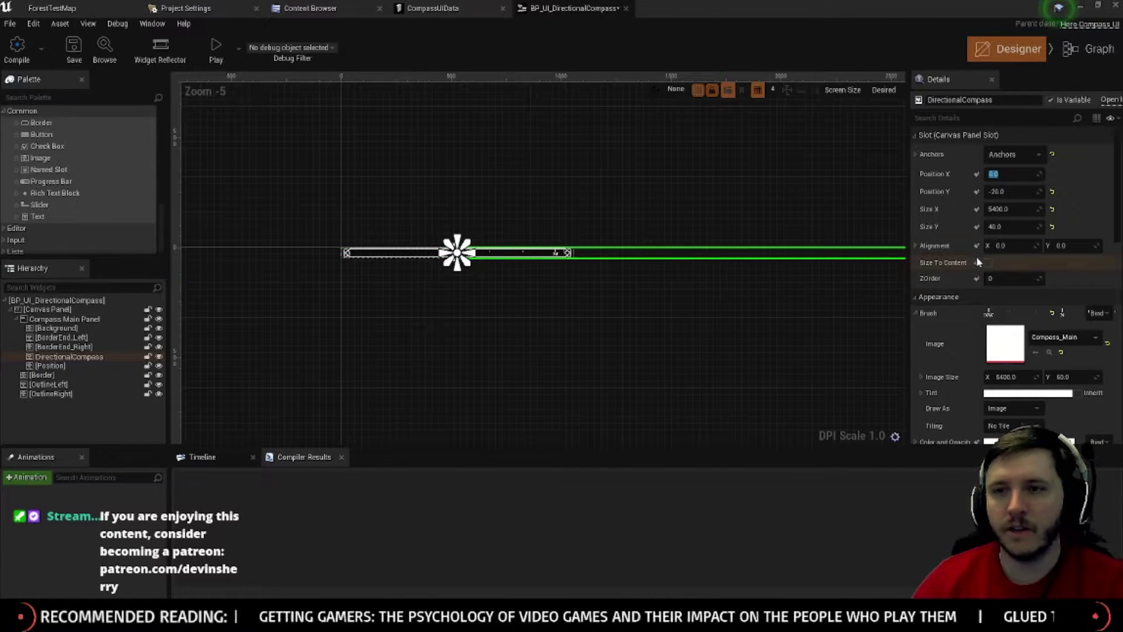
Step: Try an alignment of 1 on the DirectionalCompass image, ending with the X alignment at 1
left_click(1057, 246)
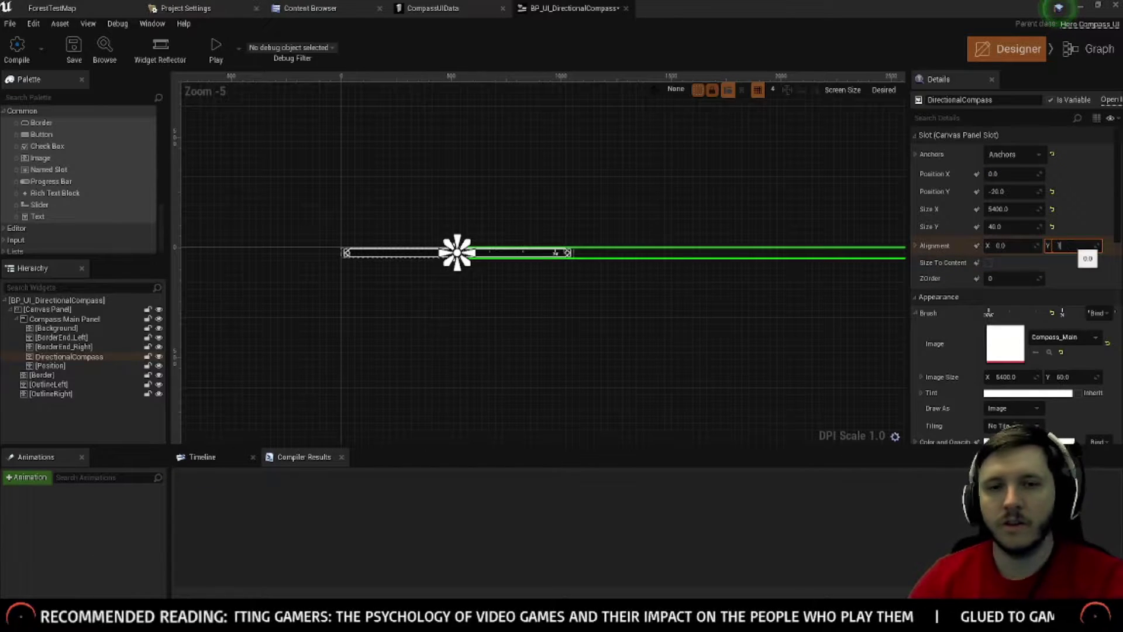
type("1")
key("Return")
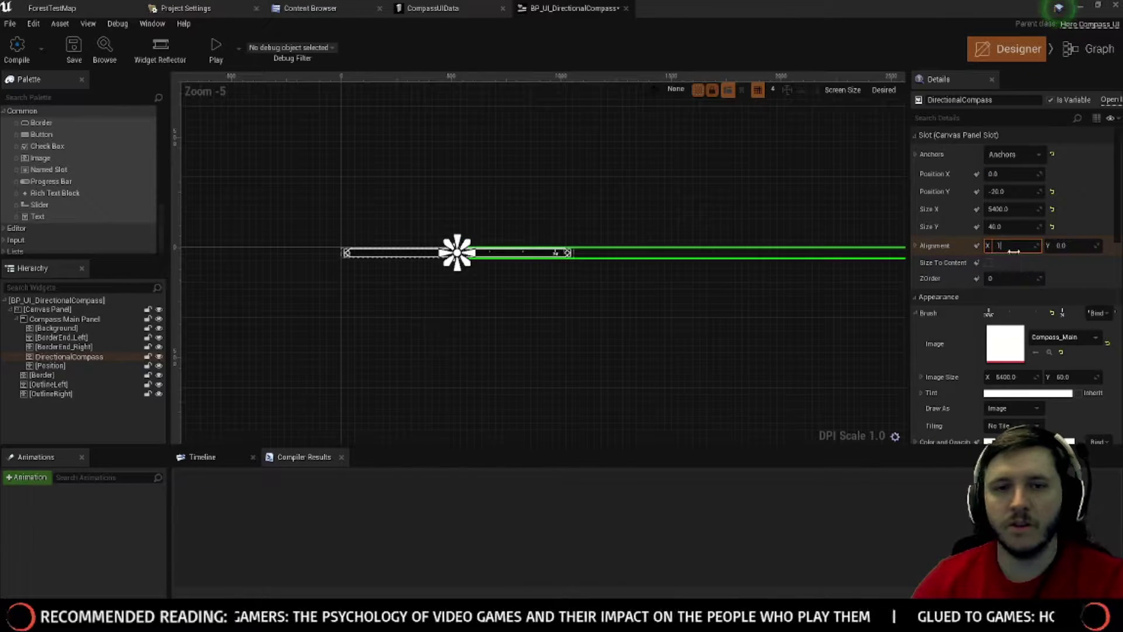
left_click(1014, 251)
type("1")
key("Return")
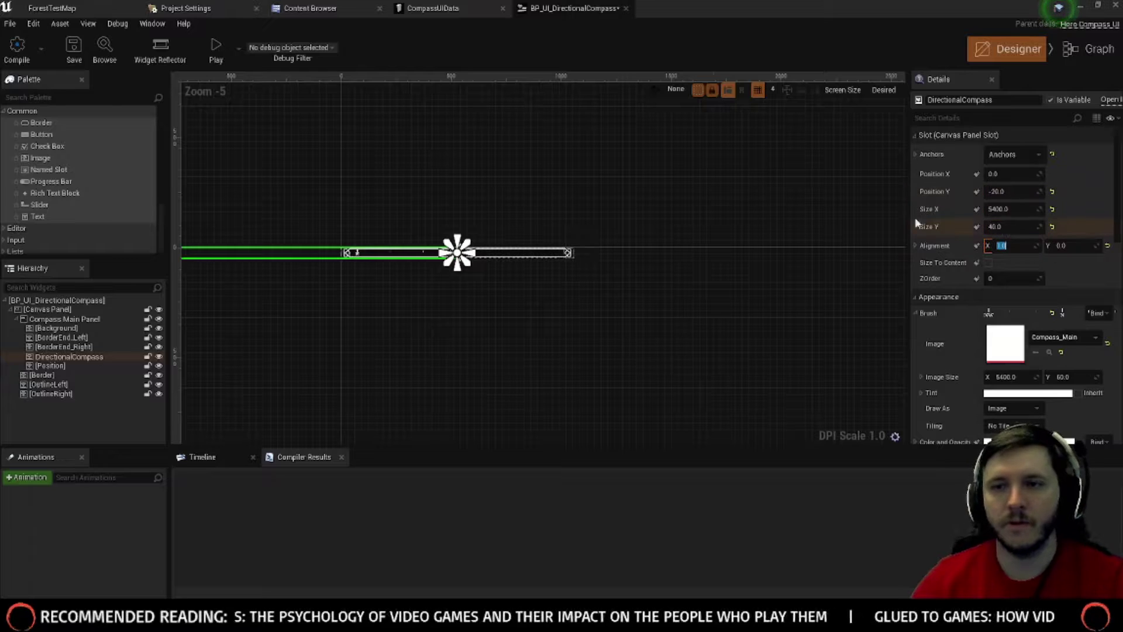
Step: Compile the widget, set the DirectionalCompass image's X alignment to 0.5, and shift its Position X to about 460.84
left_click(26, 54)
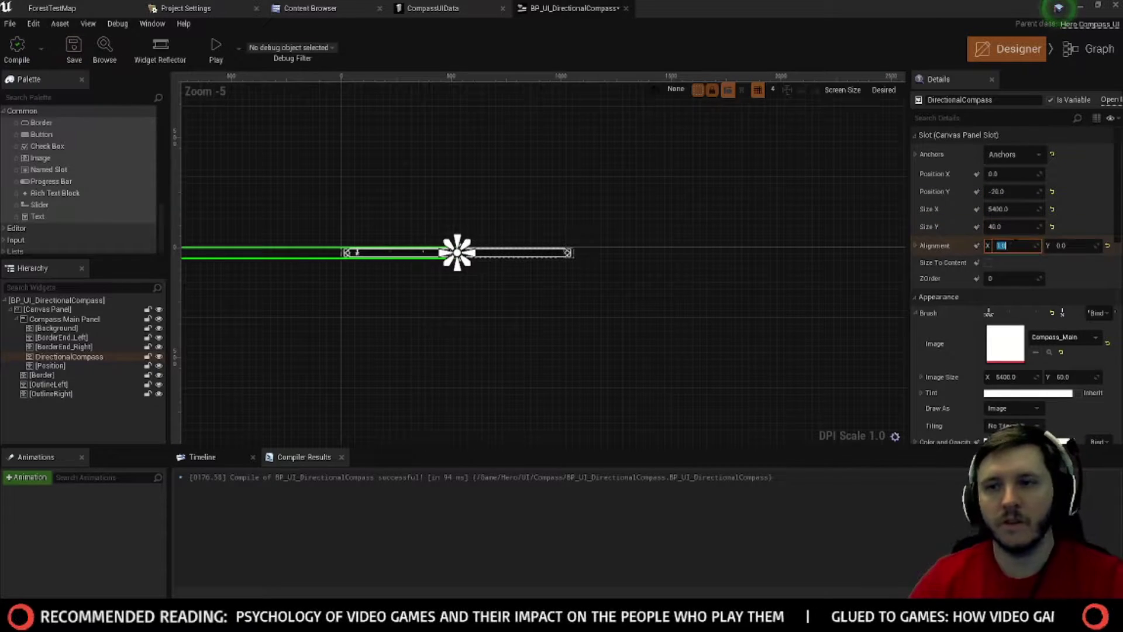
left_click(1040, 208)
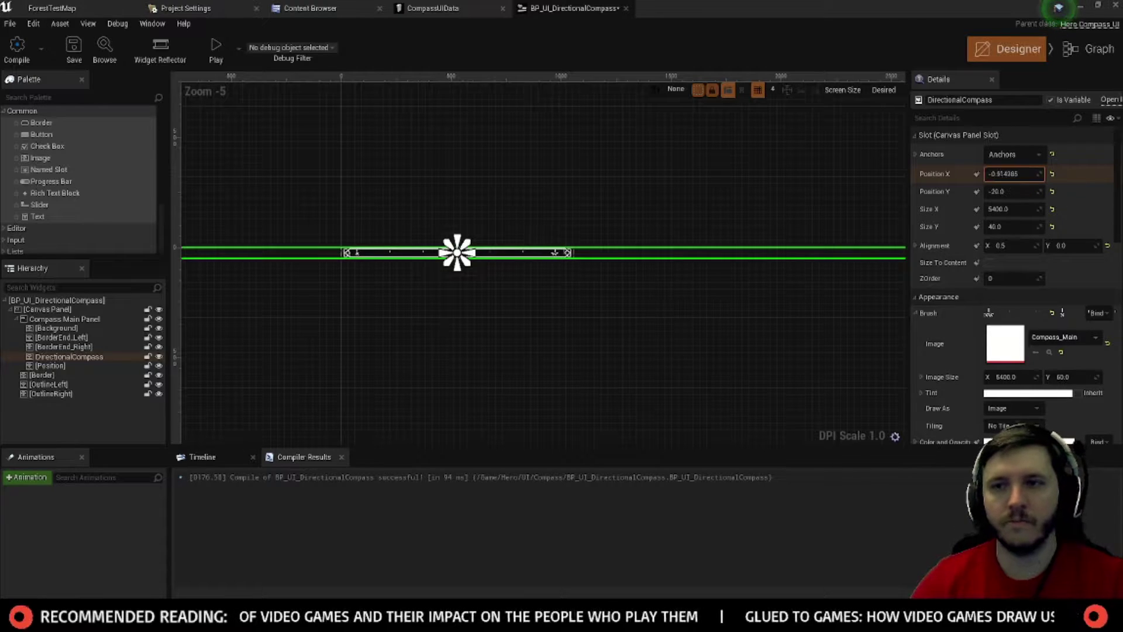
mouse_move(1014, 173)
left_mouse_down()
mouse_move(995, 174)
mouse_move(1033, 173)
left_mouse_up()
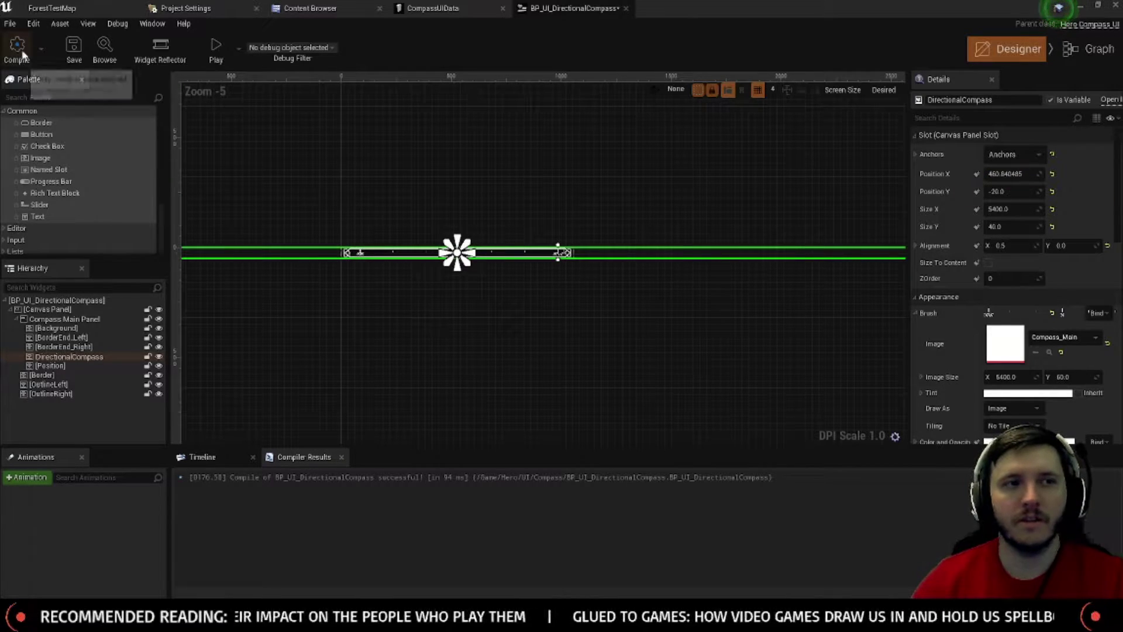
Step: Play-test ForestTestMap and rotate the character to check the headings against the compass centre
left_click(216, 47)
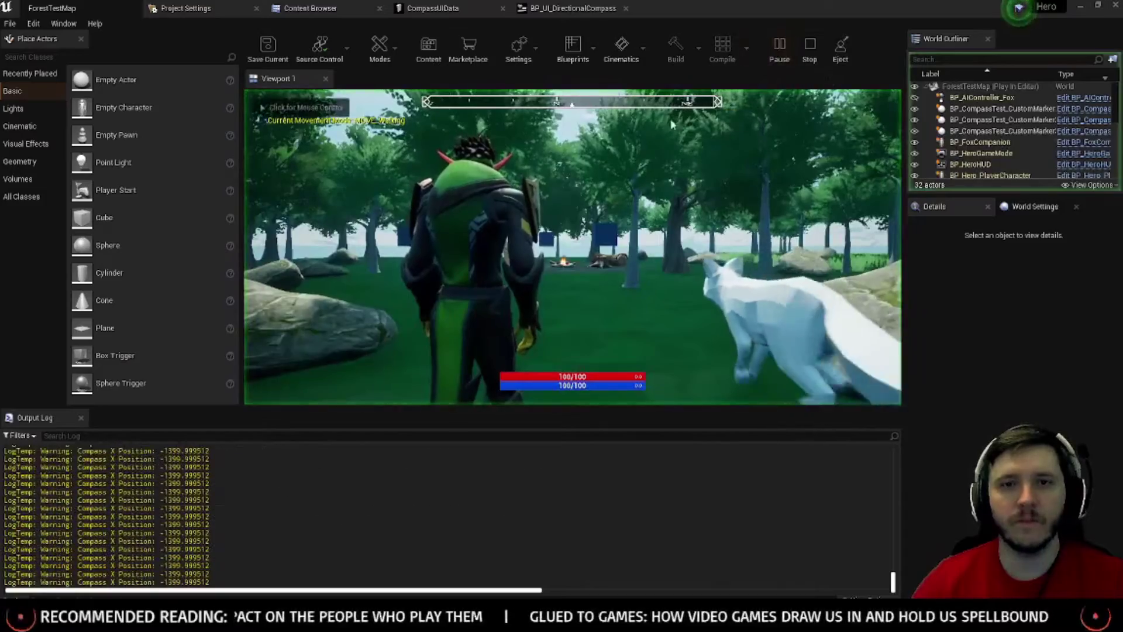
left_click(574, 246)
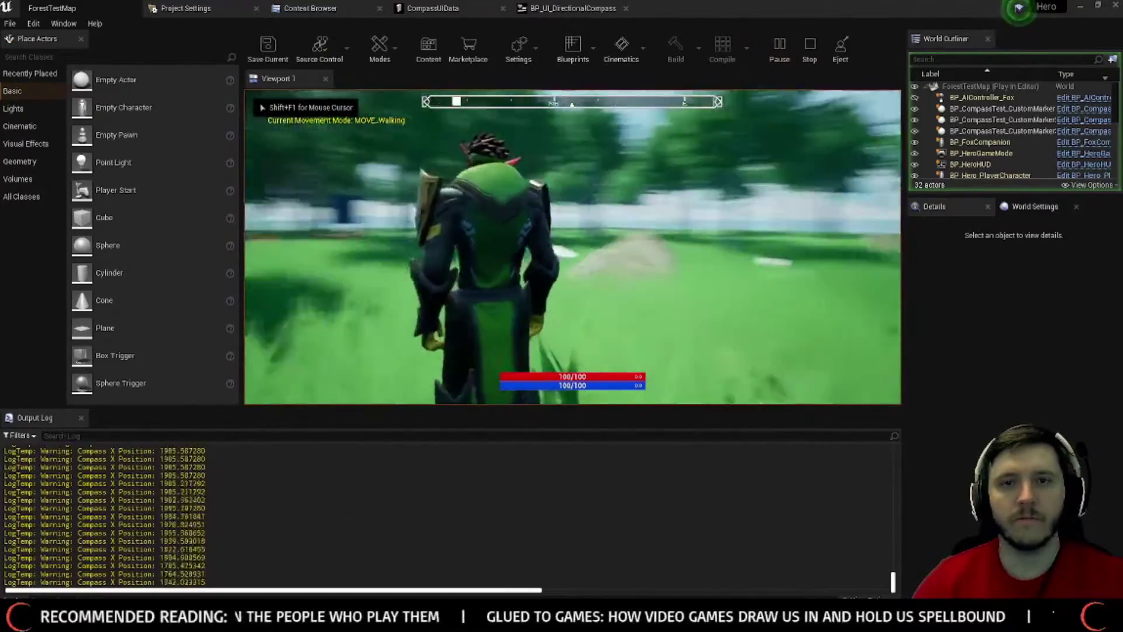
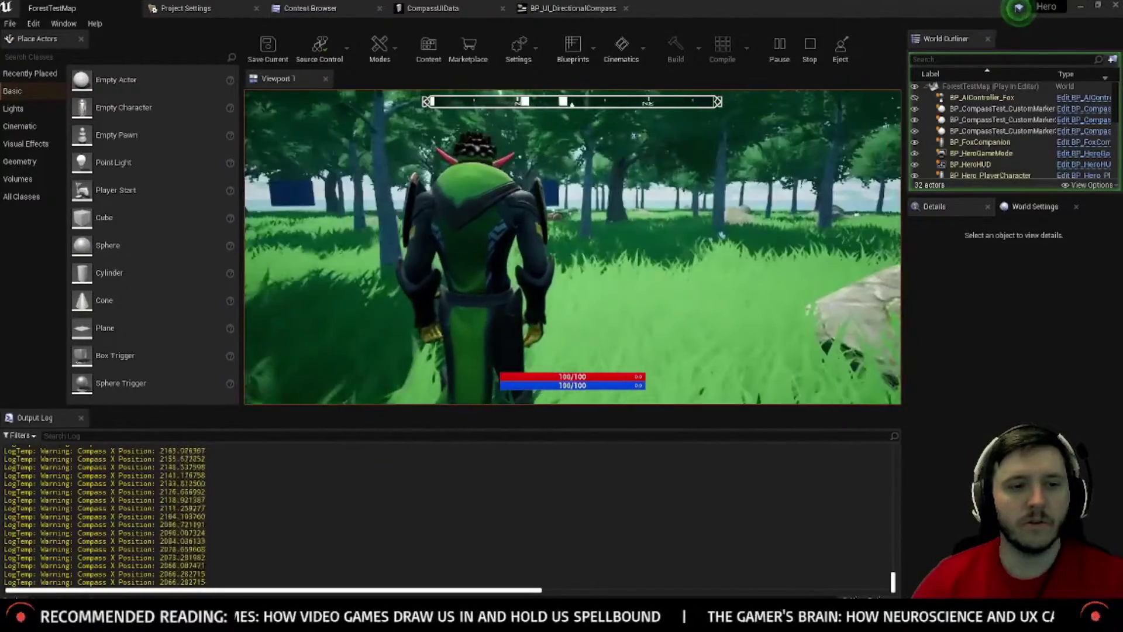
key("Escape")
Step: Try a Compass UIOffset of 600 in CompassUIData, save the asset, and play-test ForestTestMap
left_click(310, 8)
left_click(433, 8)
left_click(409, 161)
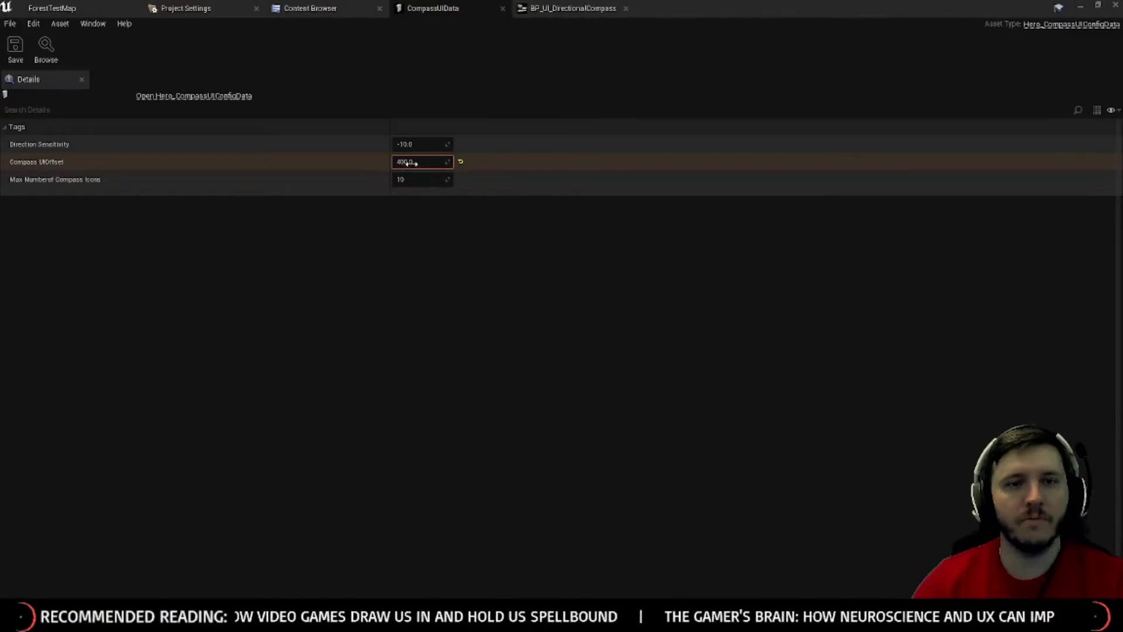
key("Return")
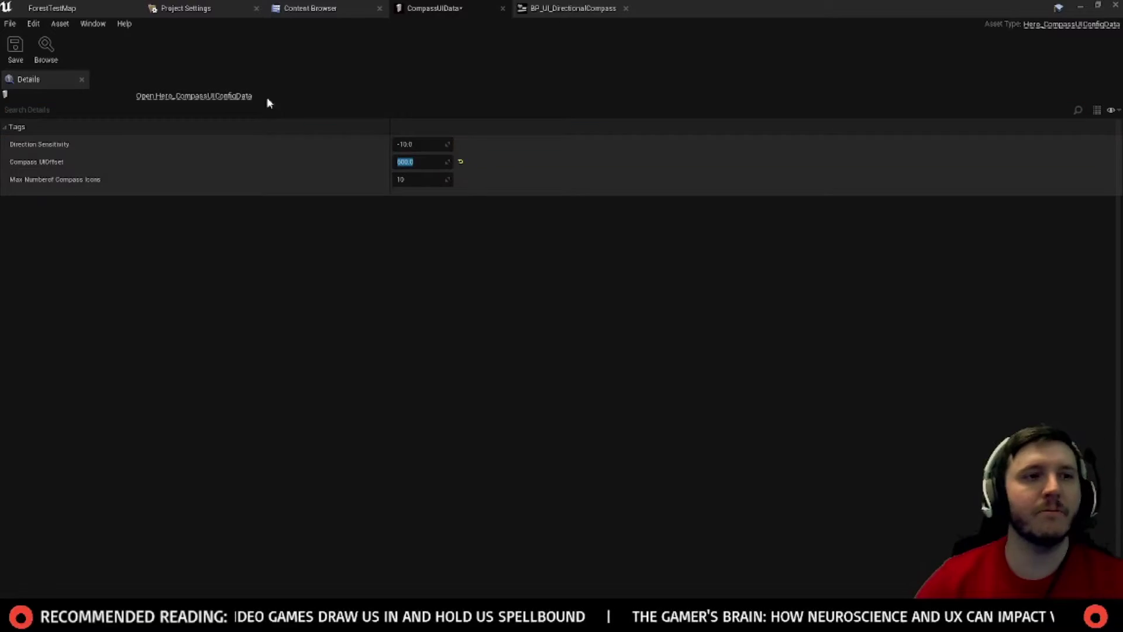
left_click(5, 49)
left_click(139, 8)
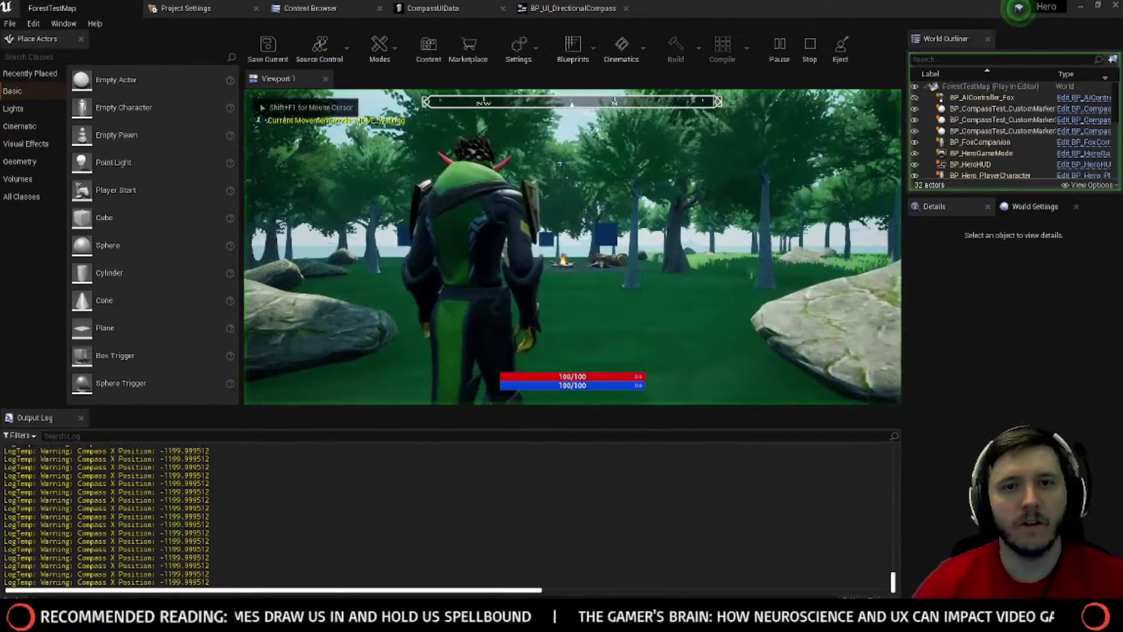
Step: Try a Compass UIOffset of 0 in CompassUIData, save it, and play-test the compass in ForestTestMap
left_click(574, 6)
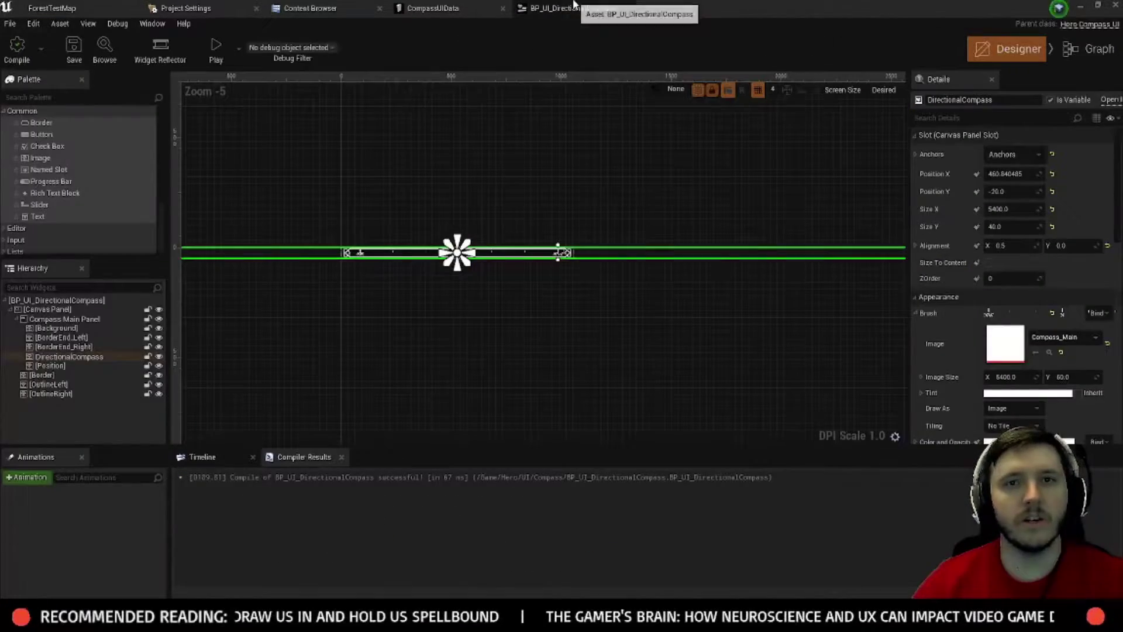
left_click(433, 7)
left_click(414, 161)
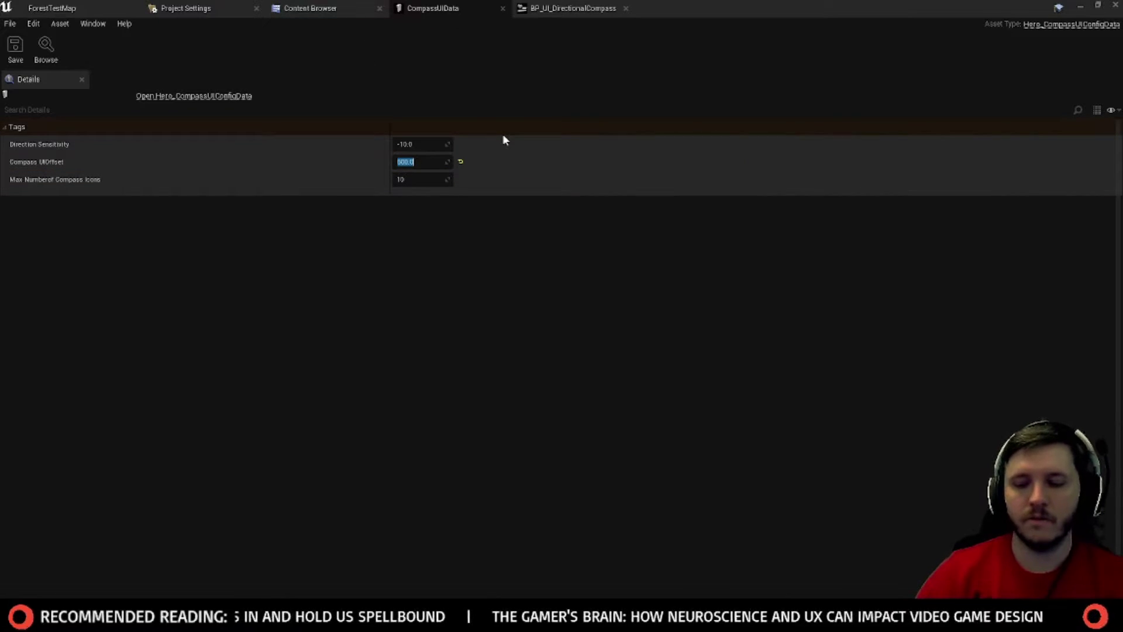
type("300")
key("Return")
left_click(16, 47)
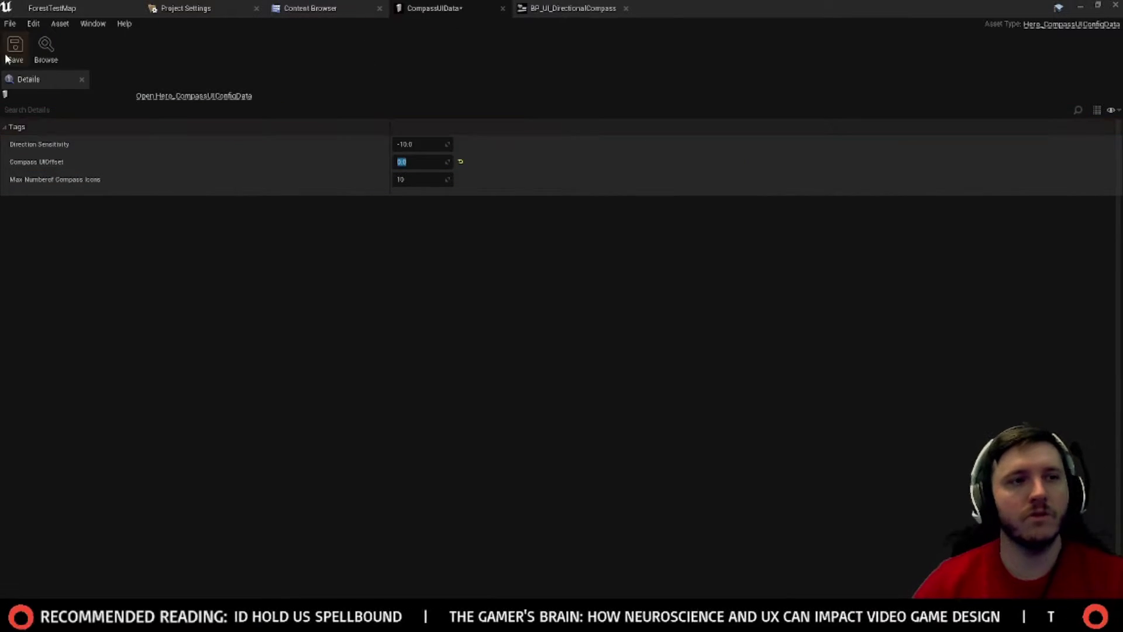
left_click(68, 6)
left_click(779, 49)
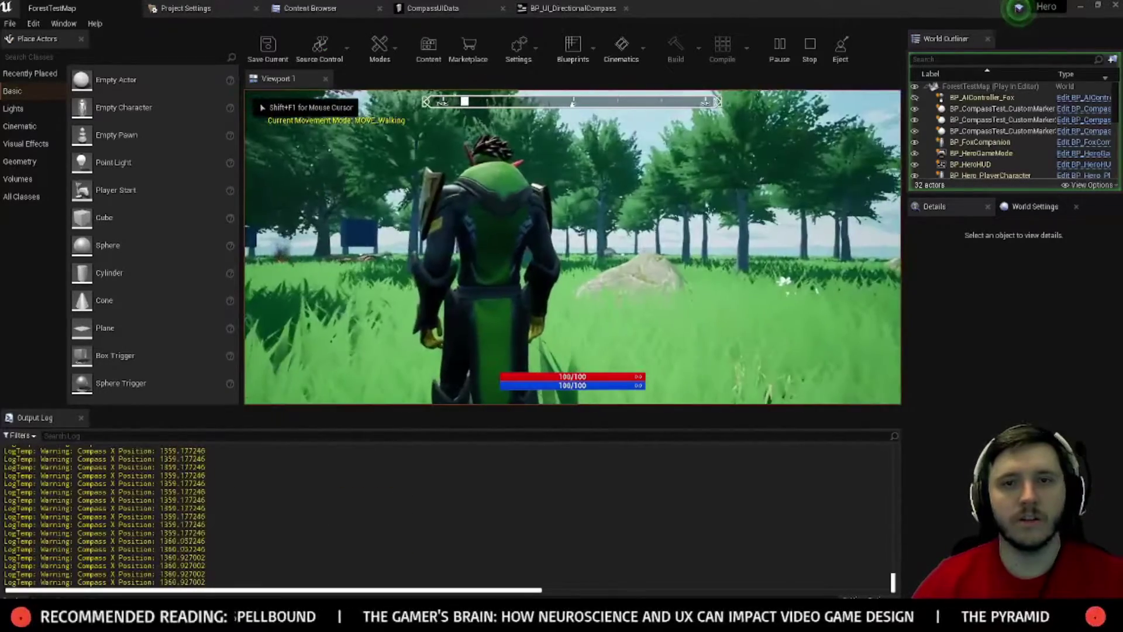
key("Escape")
Step: Try a Compass UIOffset of -400 in CompassUIData, save it, and start play-testing ForestTestMap
left_click(602, 6)
left_click(424, 9)
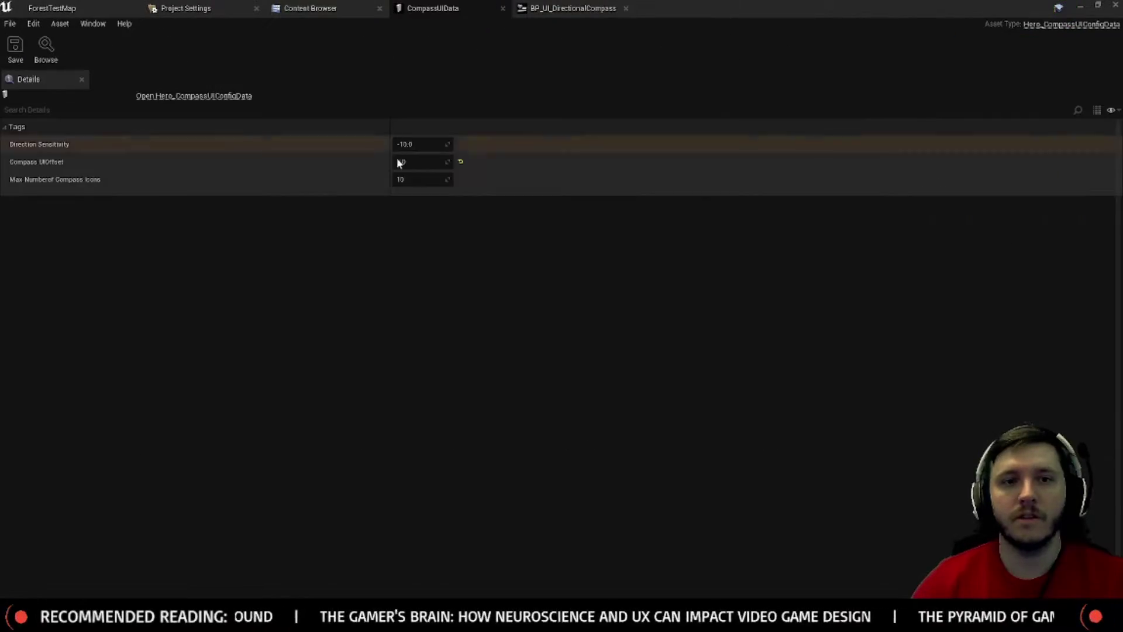
type("-400")
key("Return")
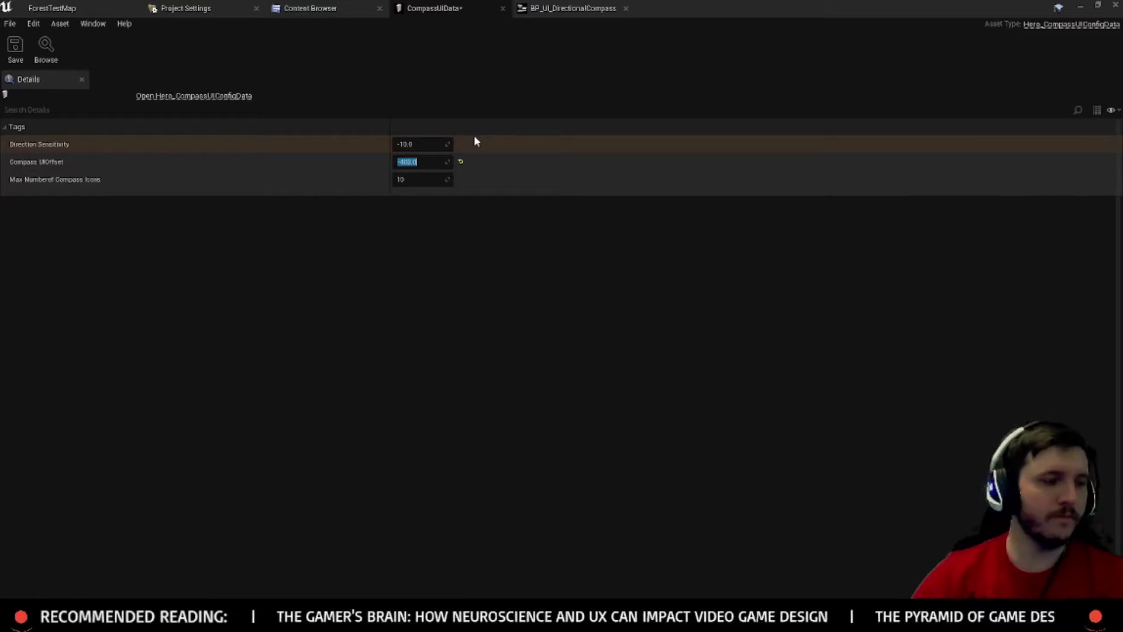
key("ctrl+s")
left_click(140, 9)
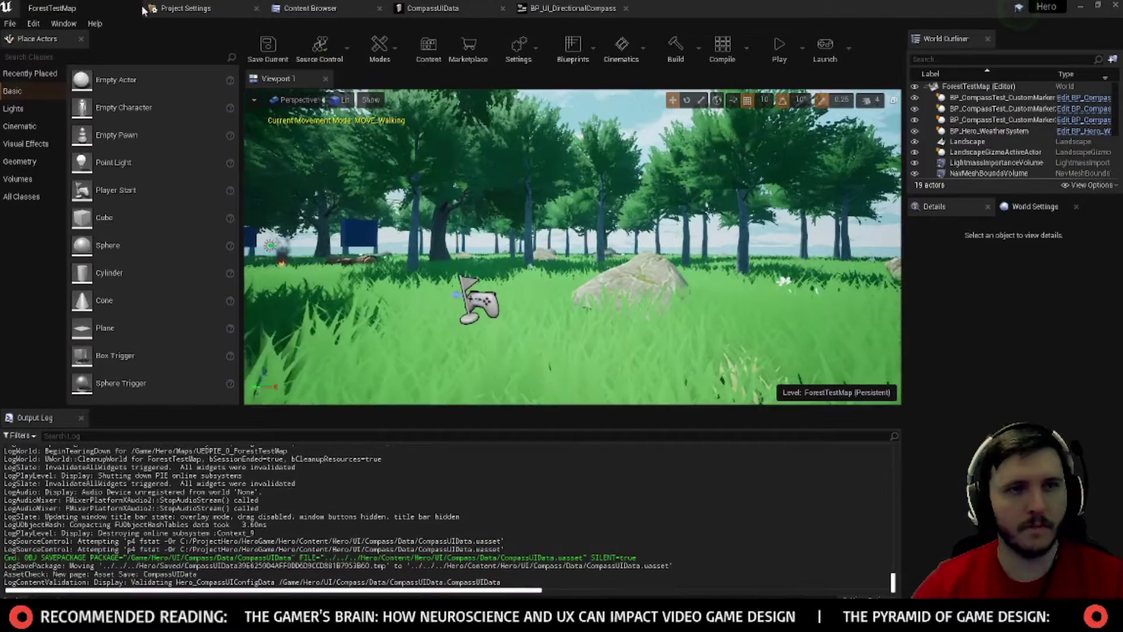
left_click(773, 49)
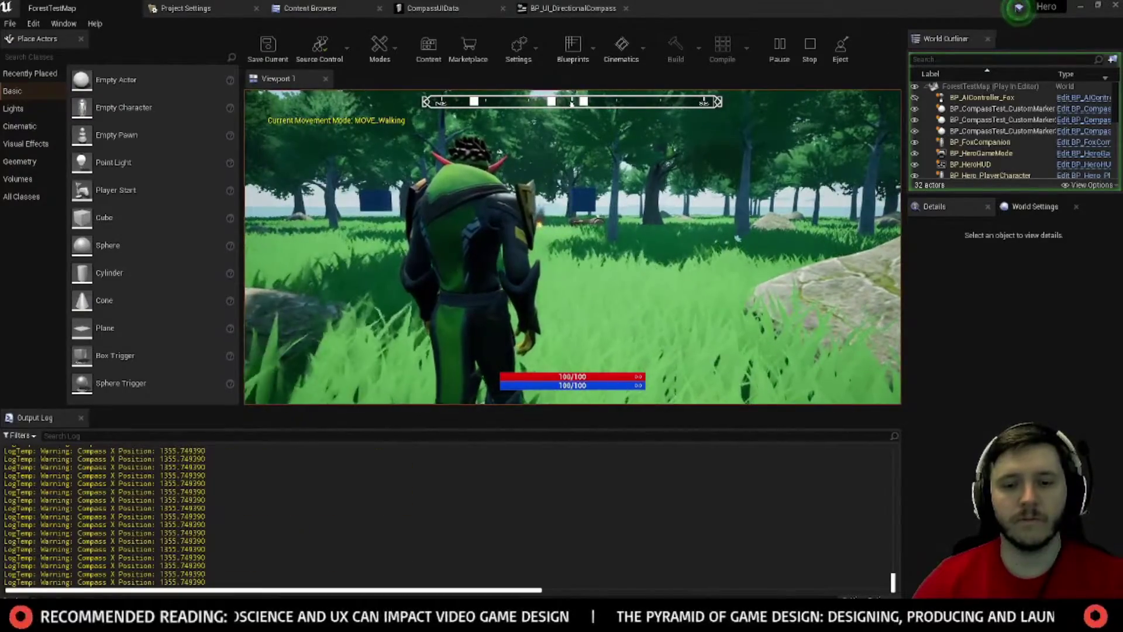
Step: Examine the compass centre in the running game, toggling full screen, and end the play session
key("F11")
left_click(562, 316)
key("F11")
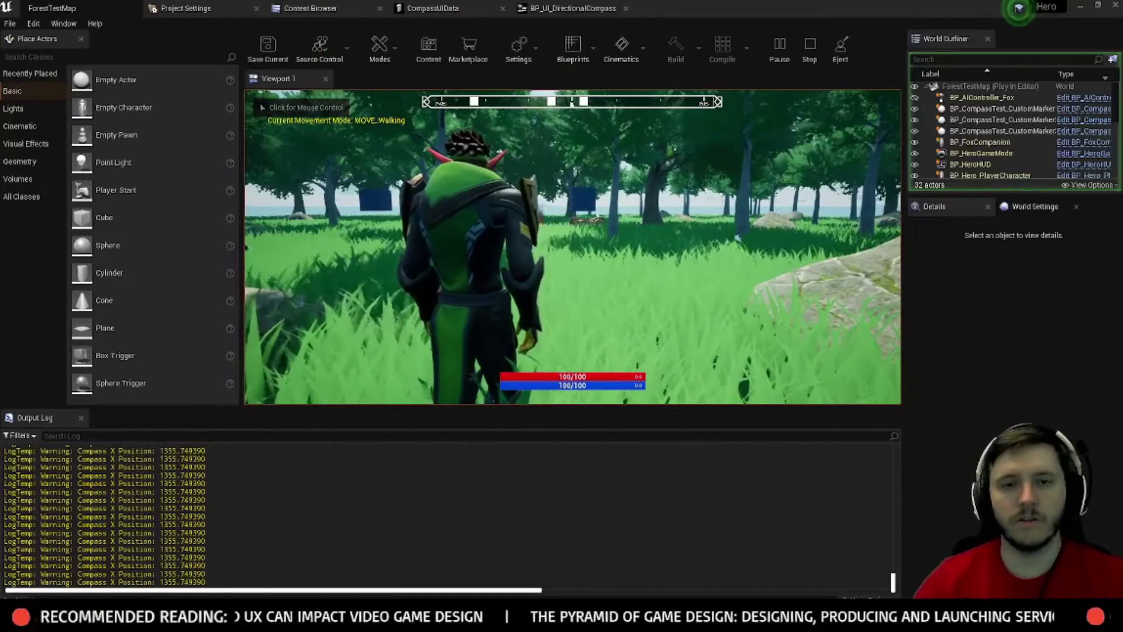
left_click(571, 102)
key("Escape")
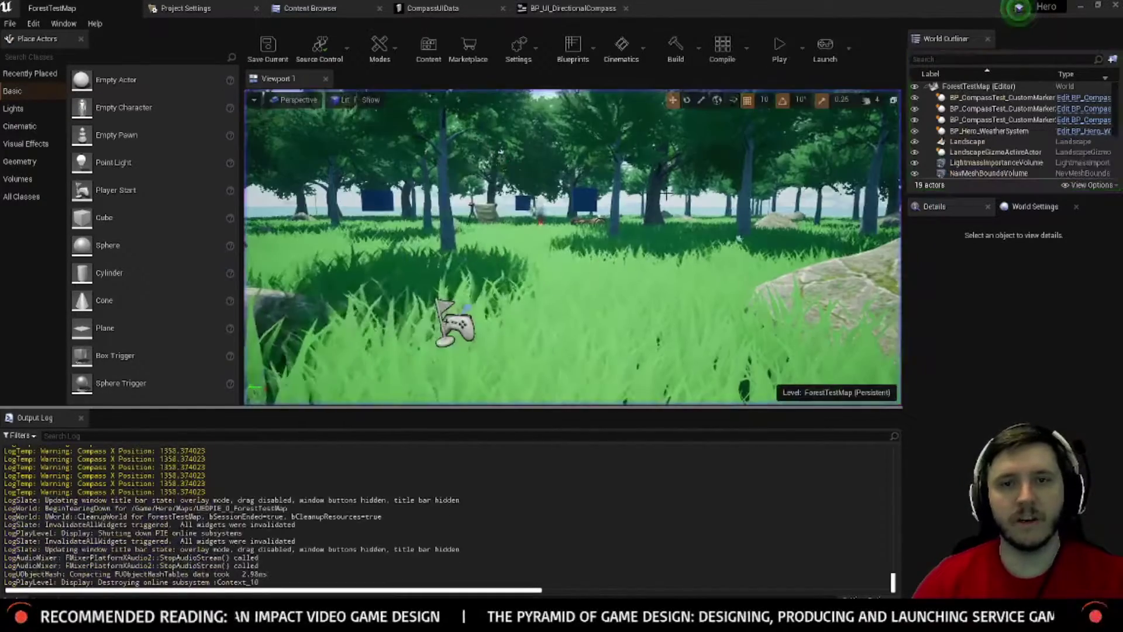
Step: Switch the ForestTestMap viewport to the Top orthographic view to examine the level's orientation
left_click(533, 6)
left_click(445, 8)
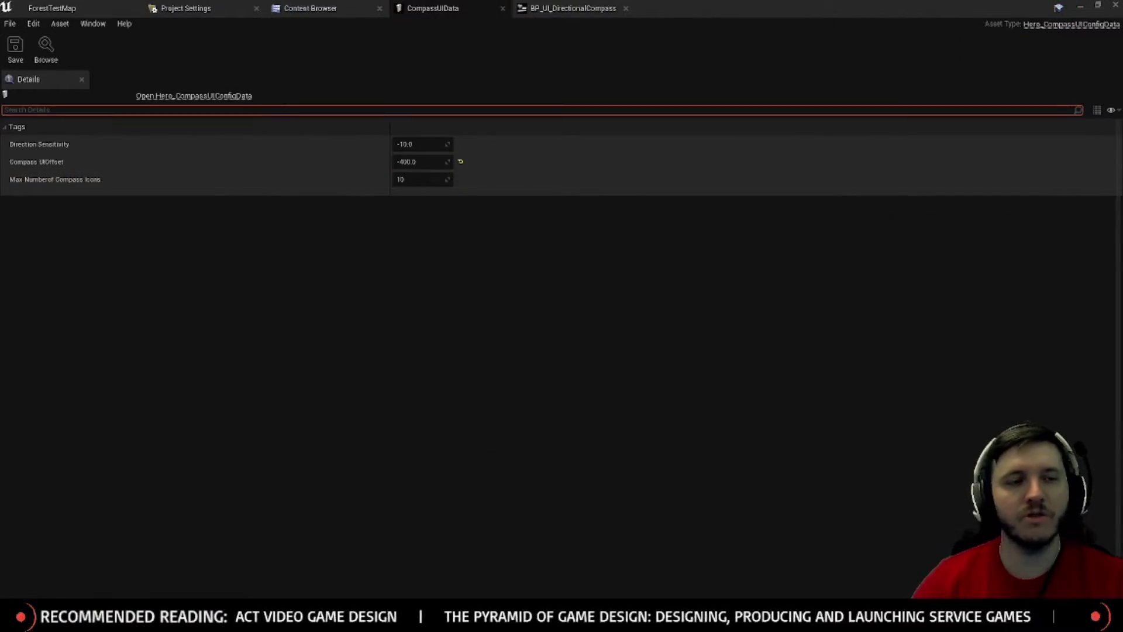
left_click(48, 5)
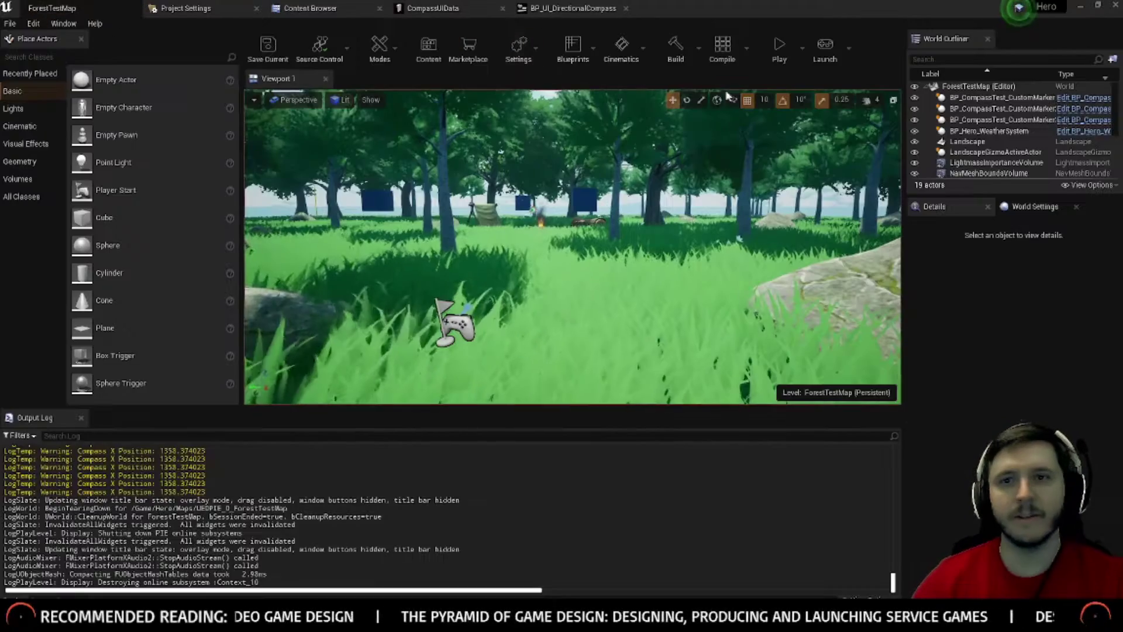
left_click(282, 101)
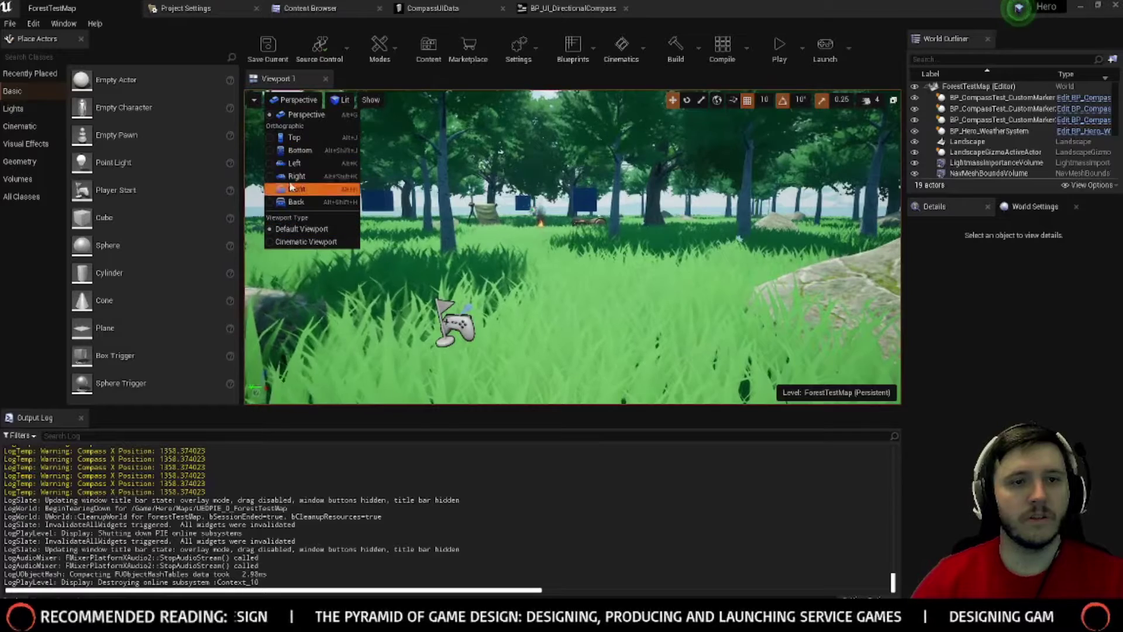
left_click(293, 138)
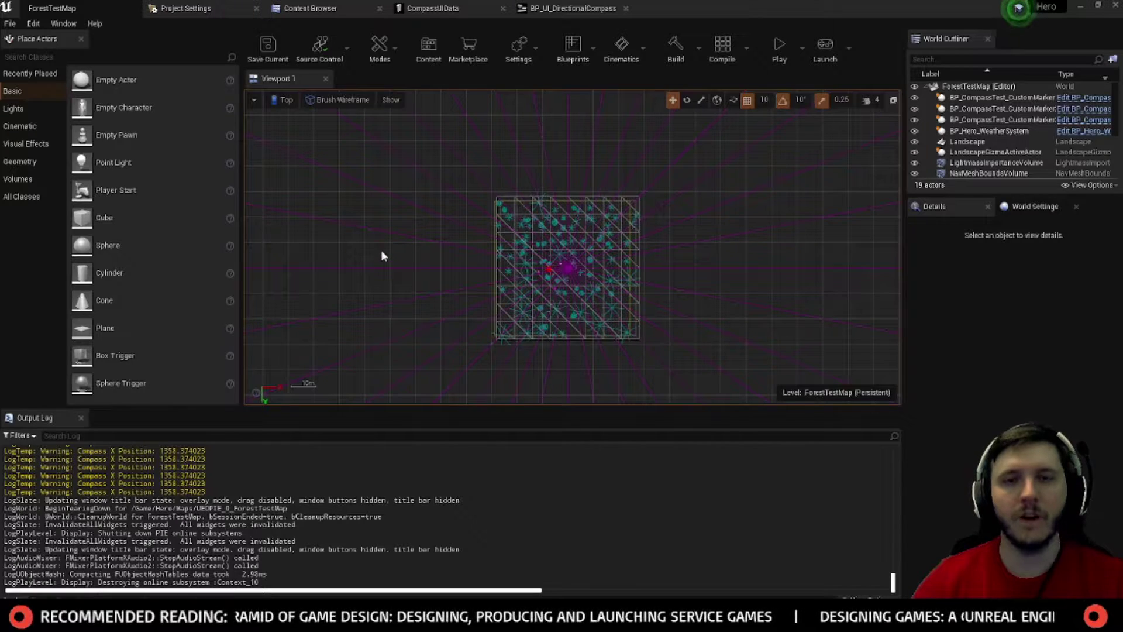
Step: Try a Compass UIOffset of 100 in CompassUIData, save it, and play-test the headings in ForestTestMap
left_click(565, 7)
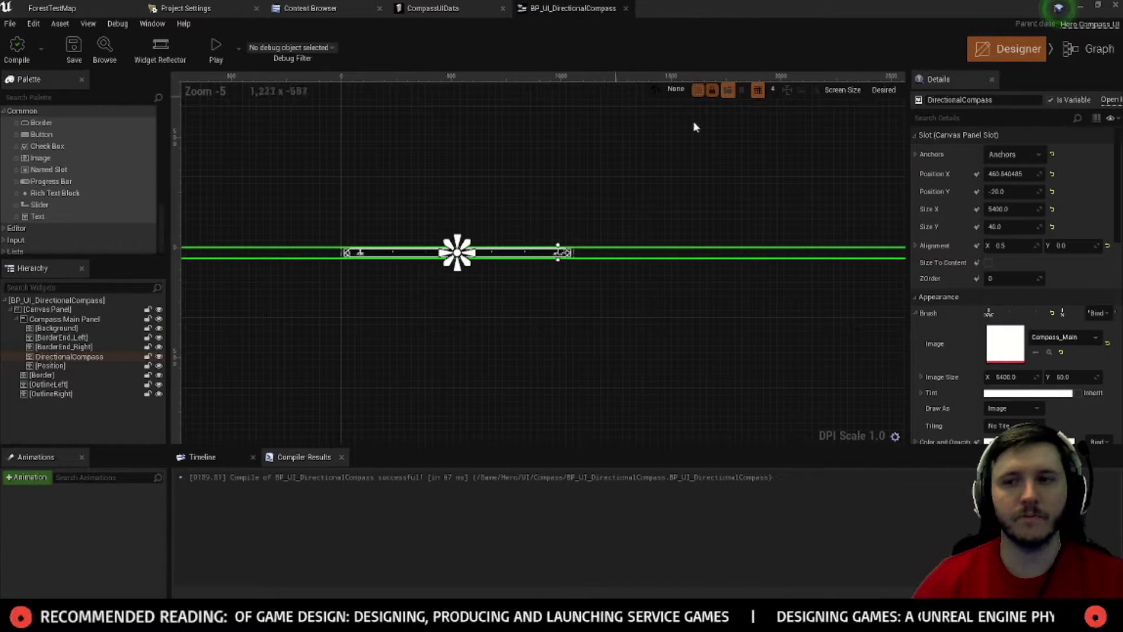
left_click(449, 8)
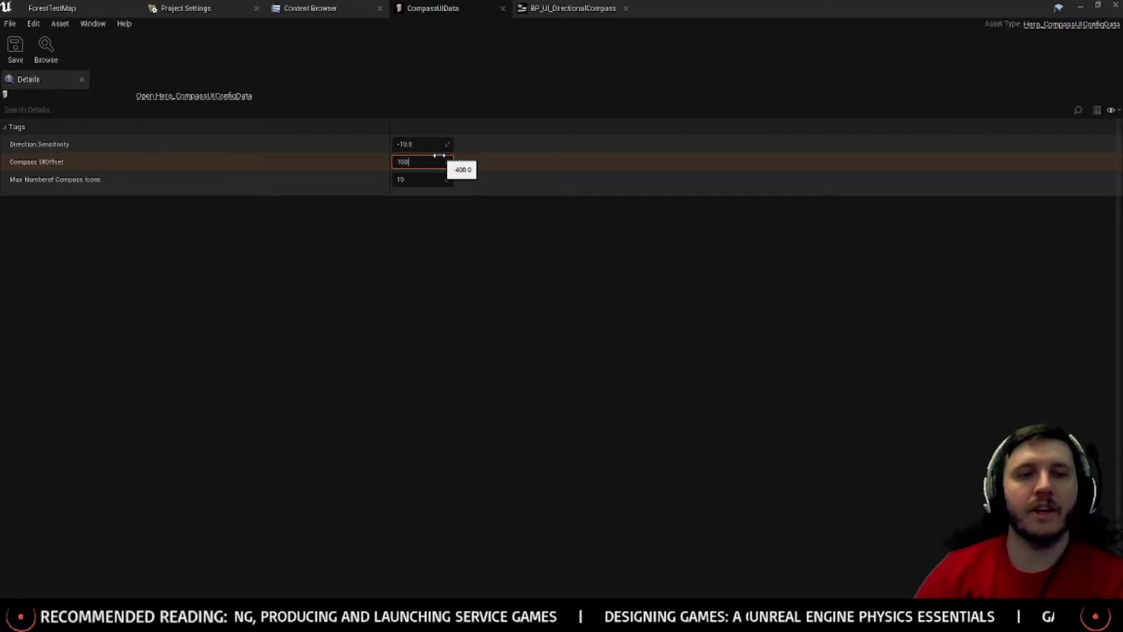
left_click(16, 44)
left_click(52, 9)
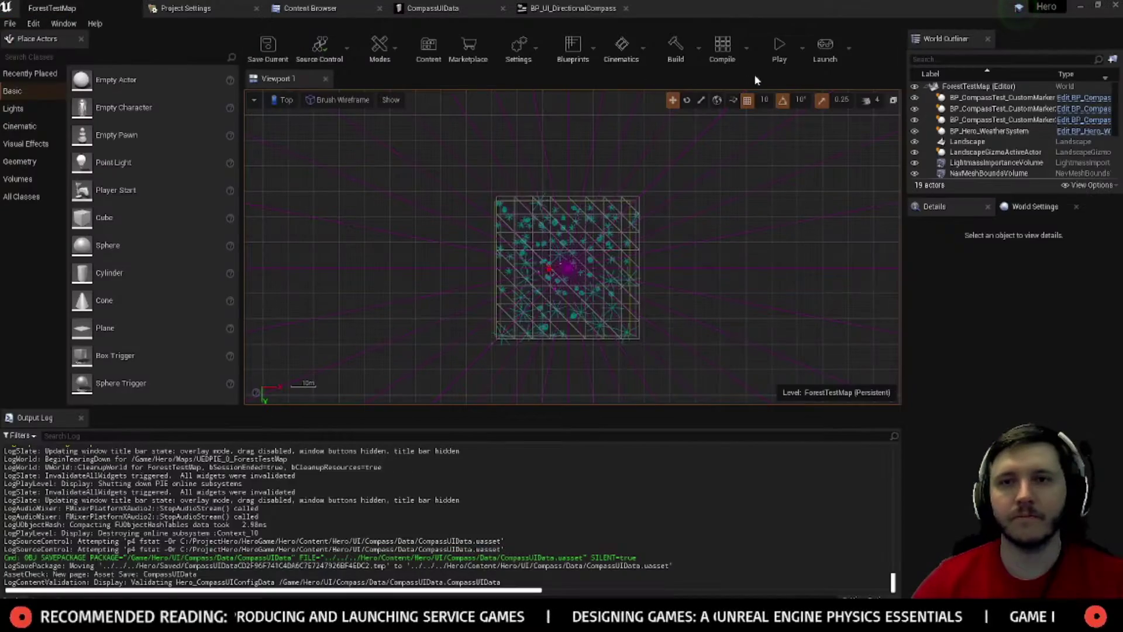
left_click(778, 47)
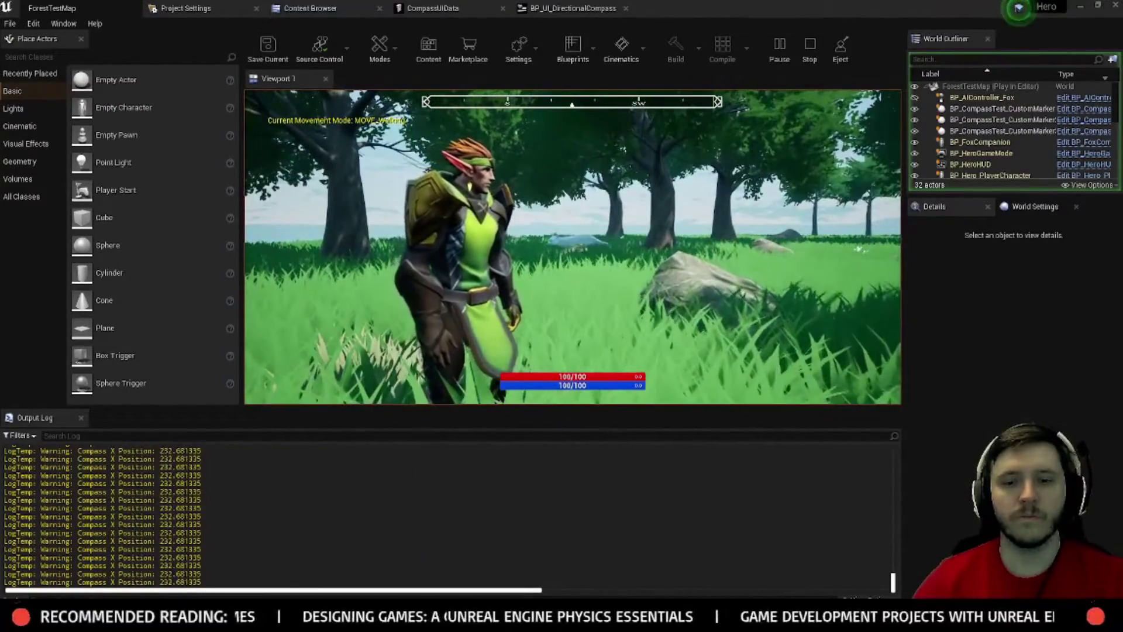
key("Escape")
Step: Try a Compass UIOffset of 1400, return the ForestTestMap viewport to Perspective, and play-test the compass
left_click(466, 5)
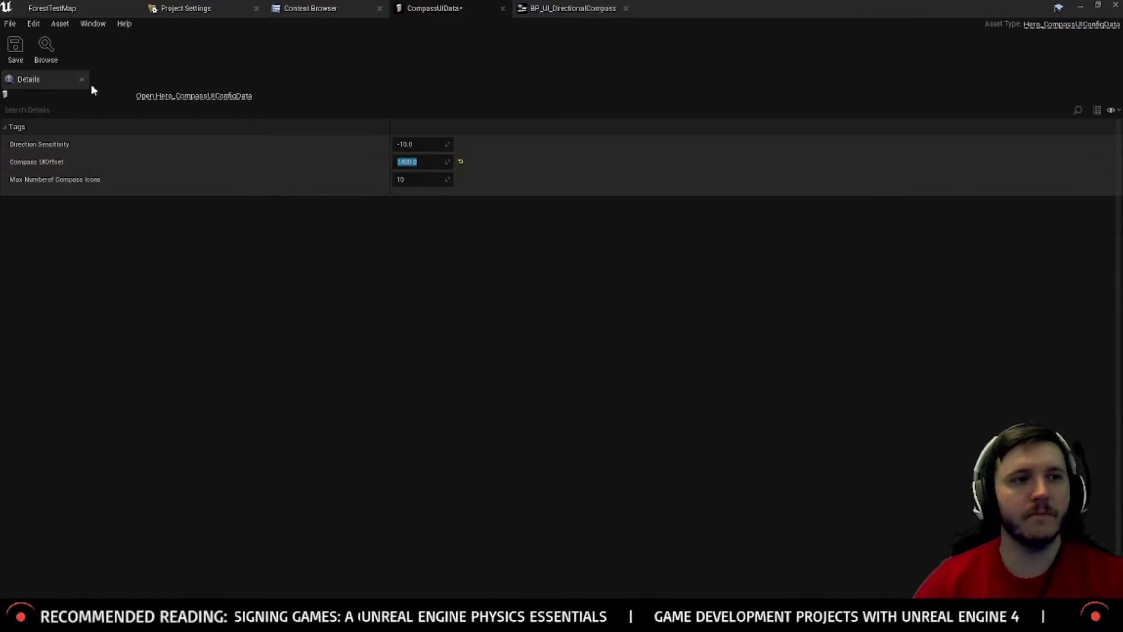
left_click(102, 6)
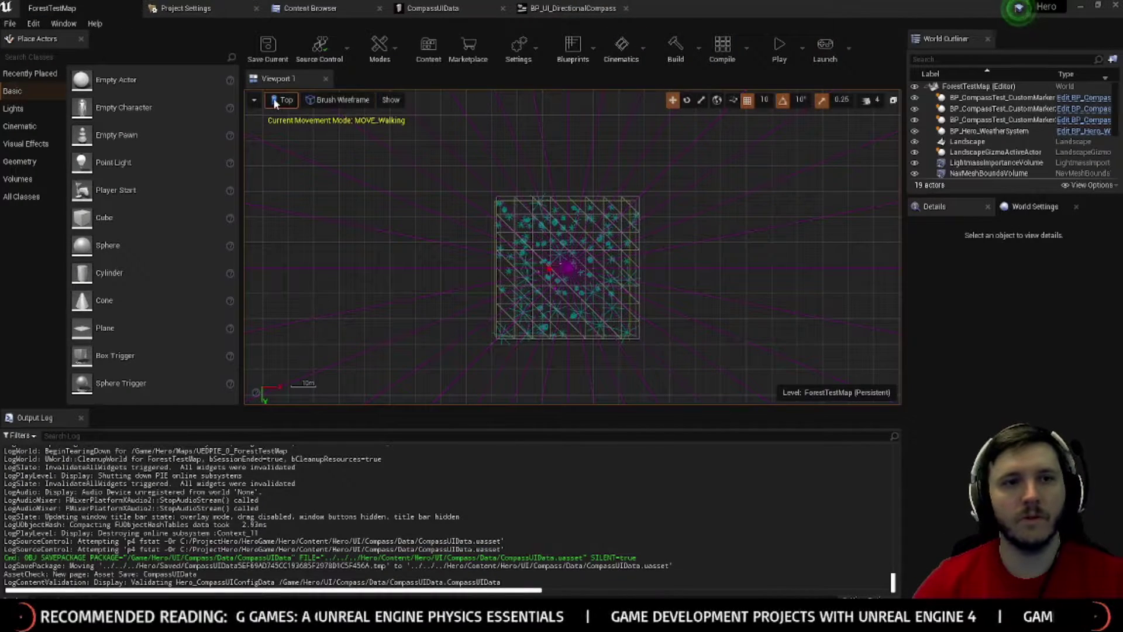
left_click(302, 115)
left_click(779, 47)
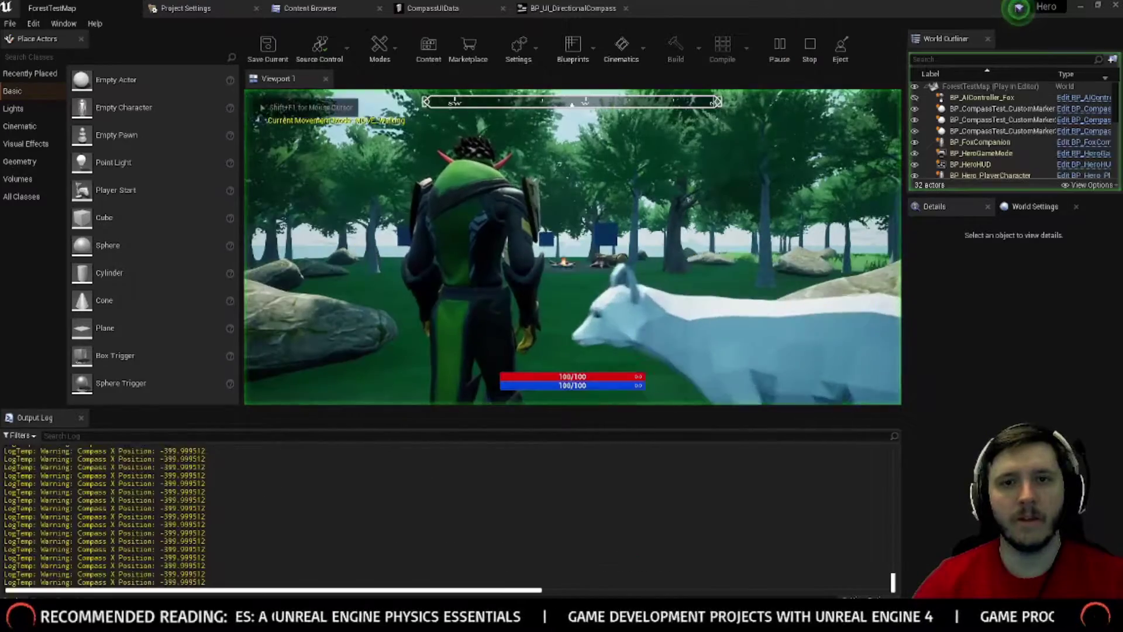
key("Escape")
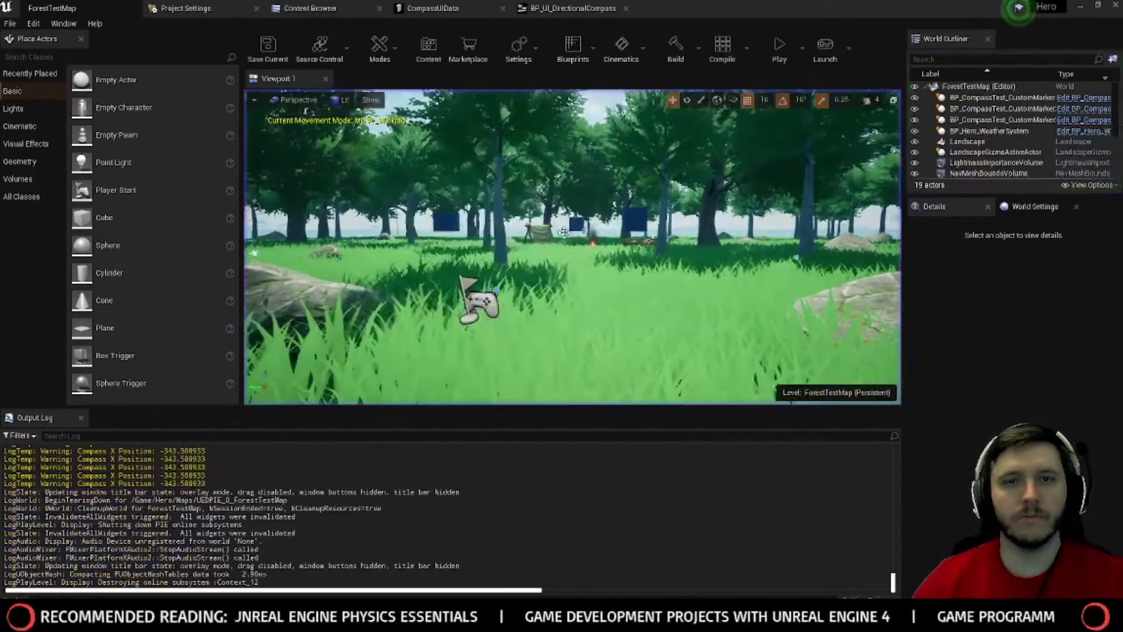
Step: Try a Compass UIOffset of -100 in CompassUIData, save it, and play-test the compass in ForestTestMap
left_click(562, 8)
left_click(438, 7)
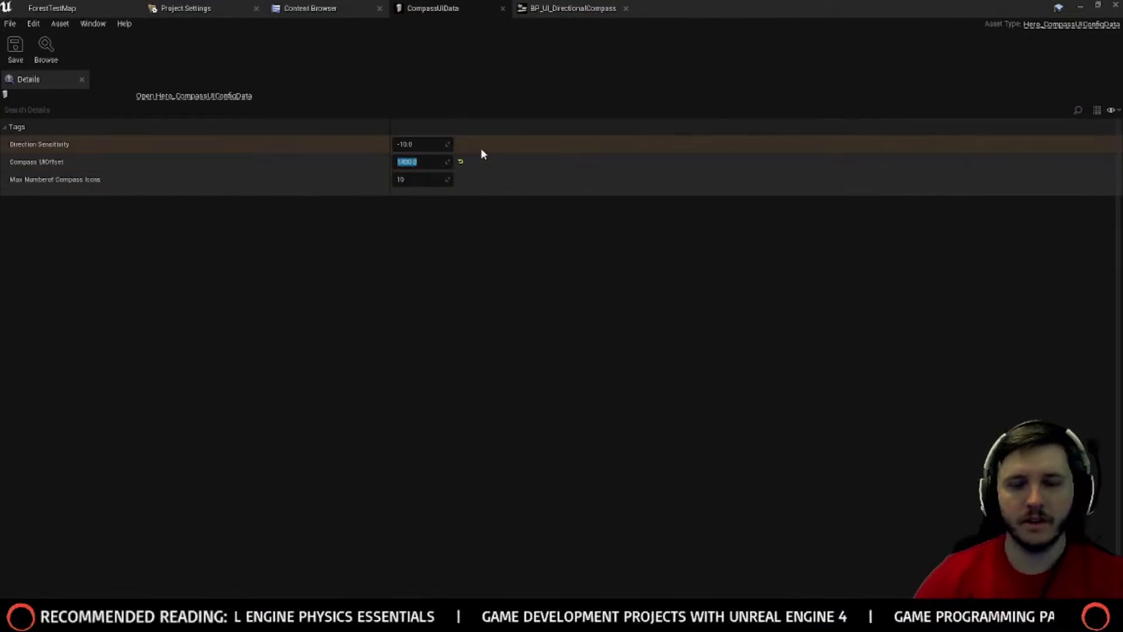
type("-100")
key("Return")
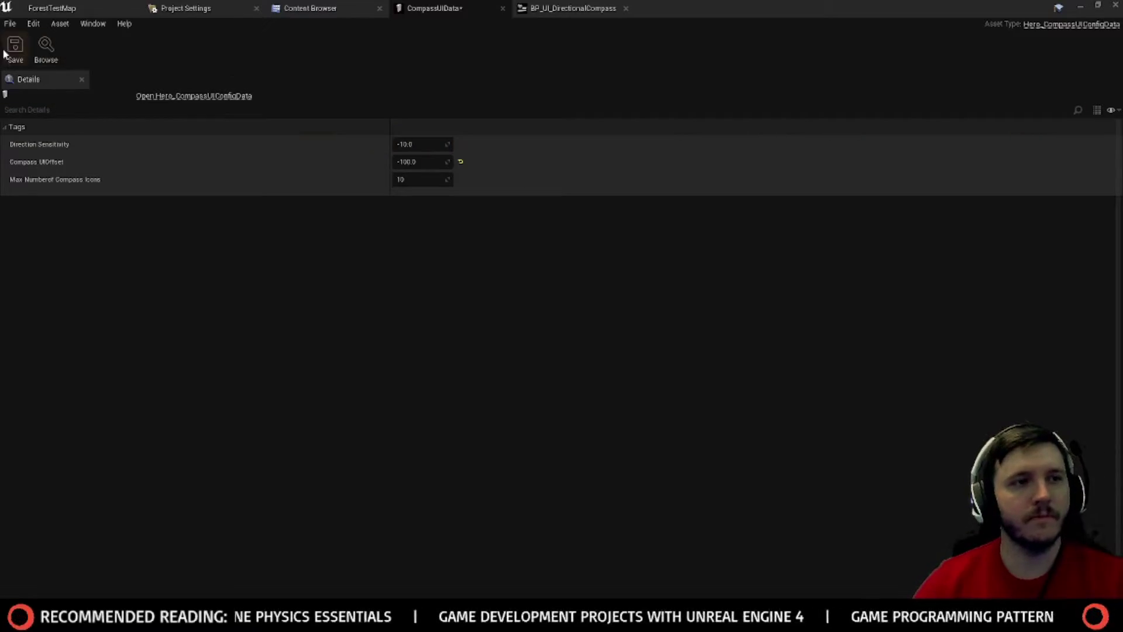
left_click(10, 51)
left_click(52, 7)
left_click(779, 47)
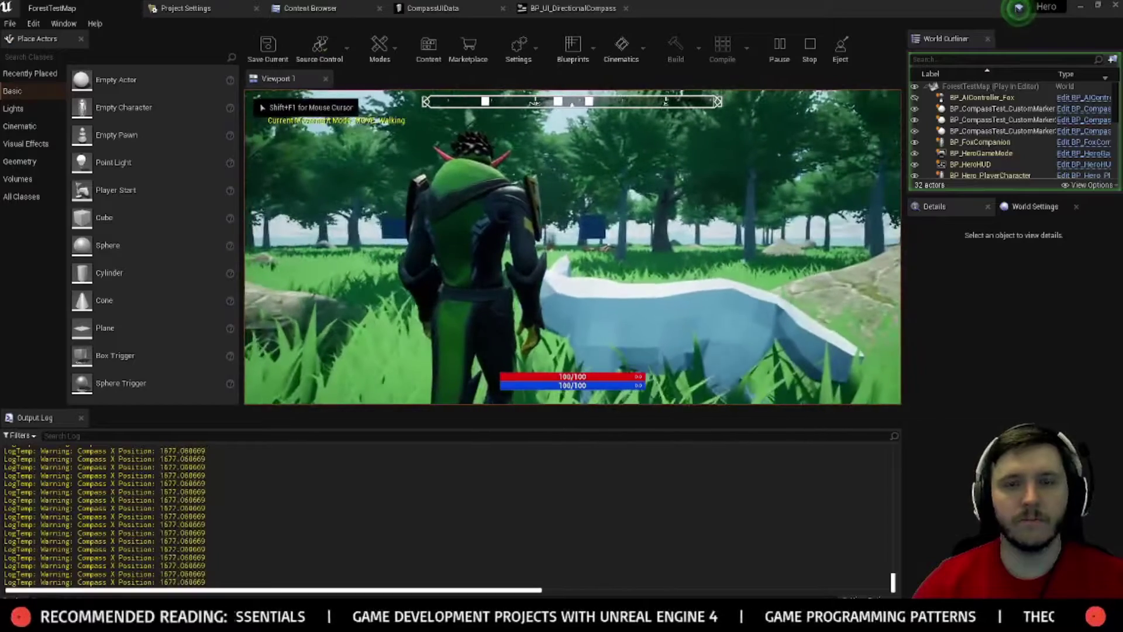
key("Escape")
Step: Set the Compass UIOffset to -1000 in CompassUIData, save it, and play-test ForestTestMap
left_click(433, 8)
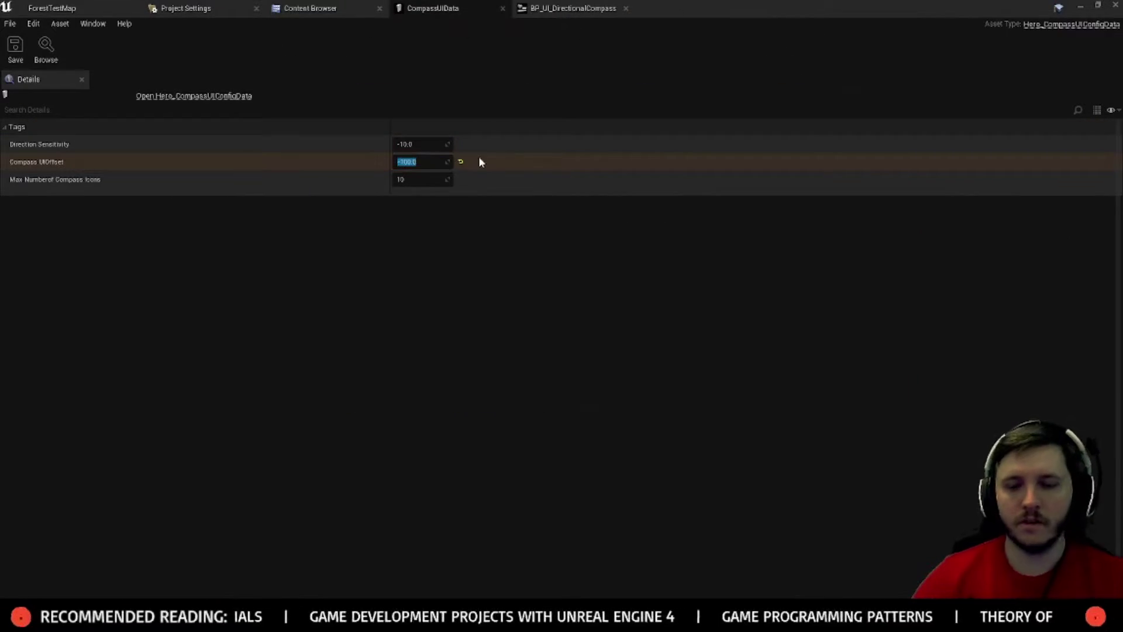
type("-1000")
key("Return")
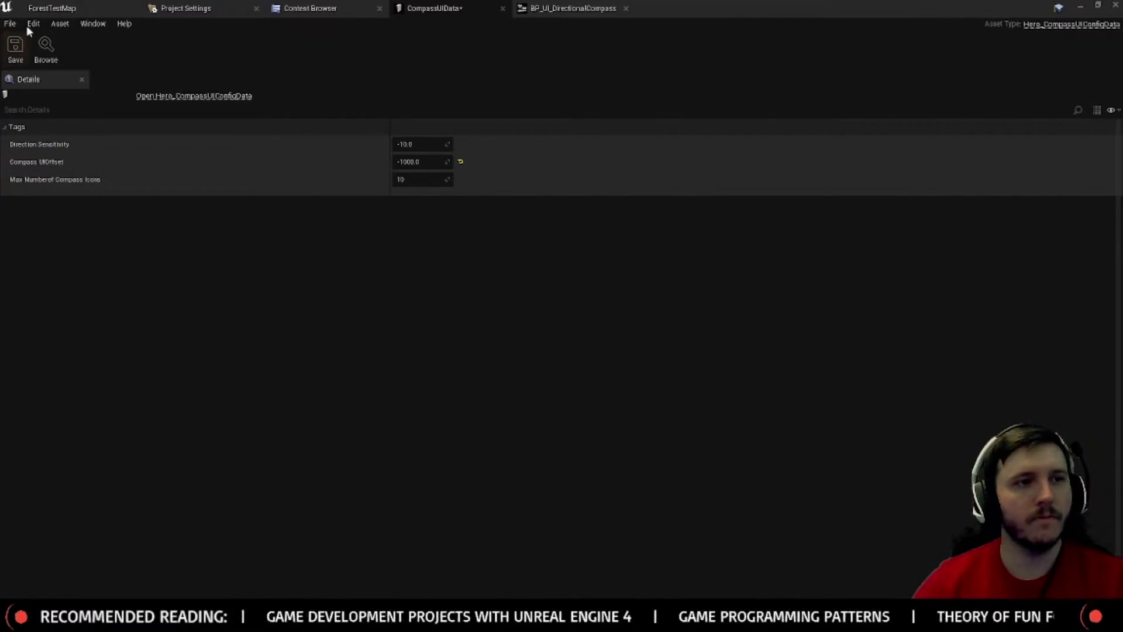
key("ctrl+s")
left_click(53, 7)
left_click(783, 49)
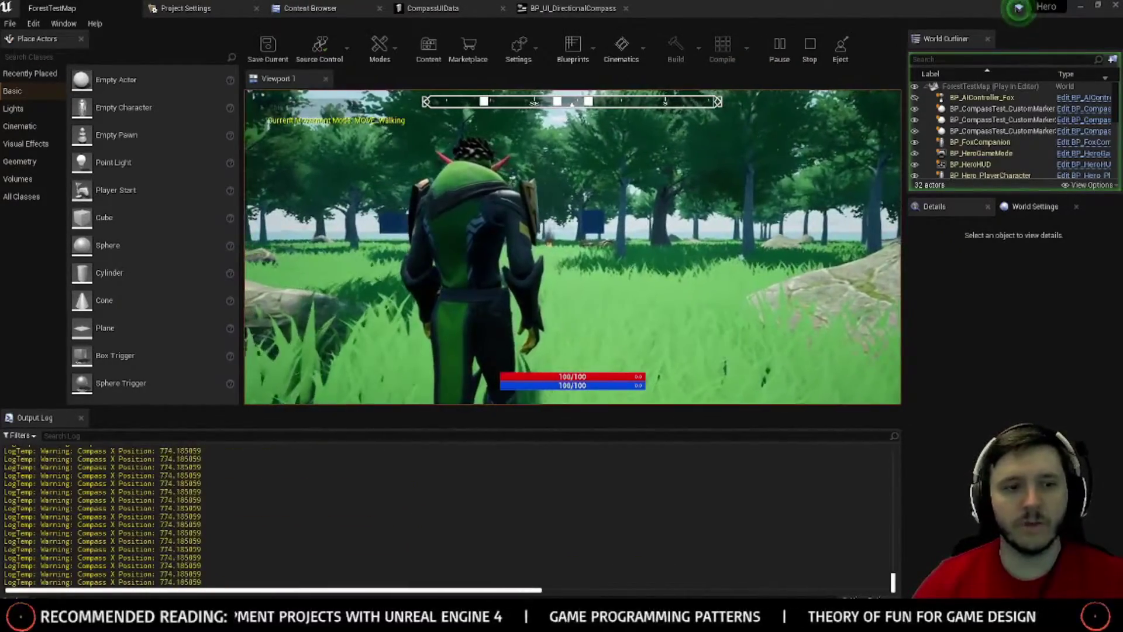
Step: Set the Compass UIOffset in CompassUIData to 0, save the asset, and playtest the compass in ForestTestMap
key("Escape")
left_click(480, 8)
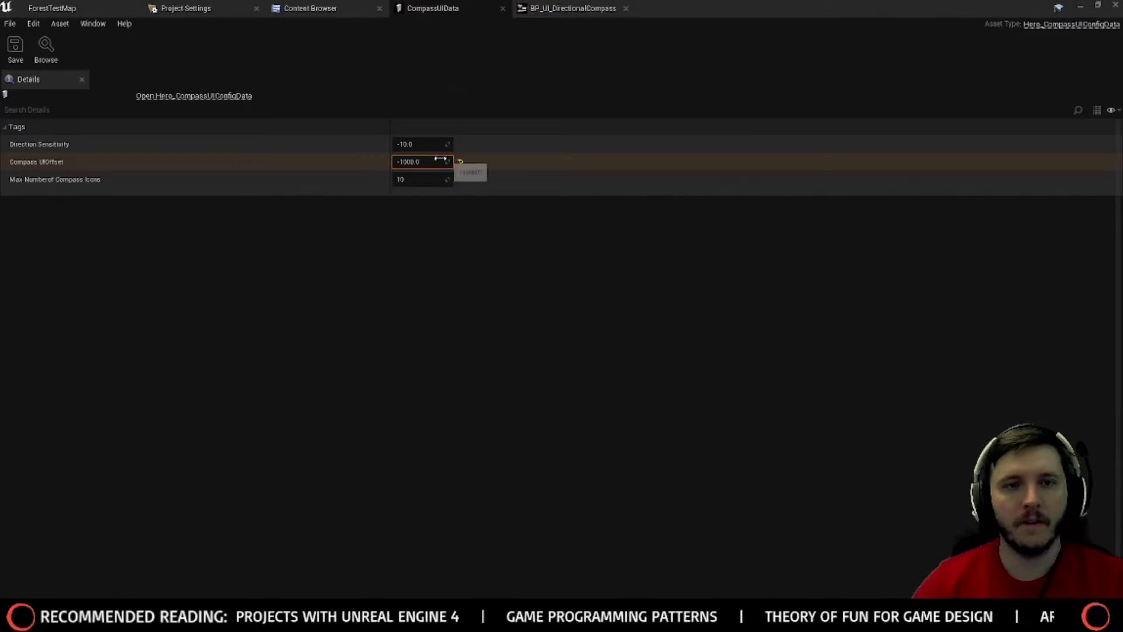
left_click(7, 51)
left_click(52, 9)
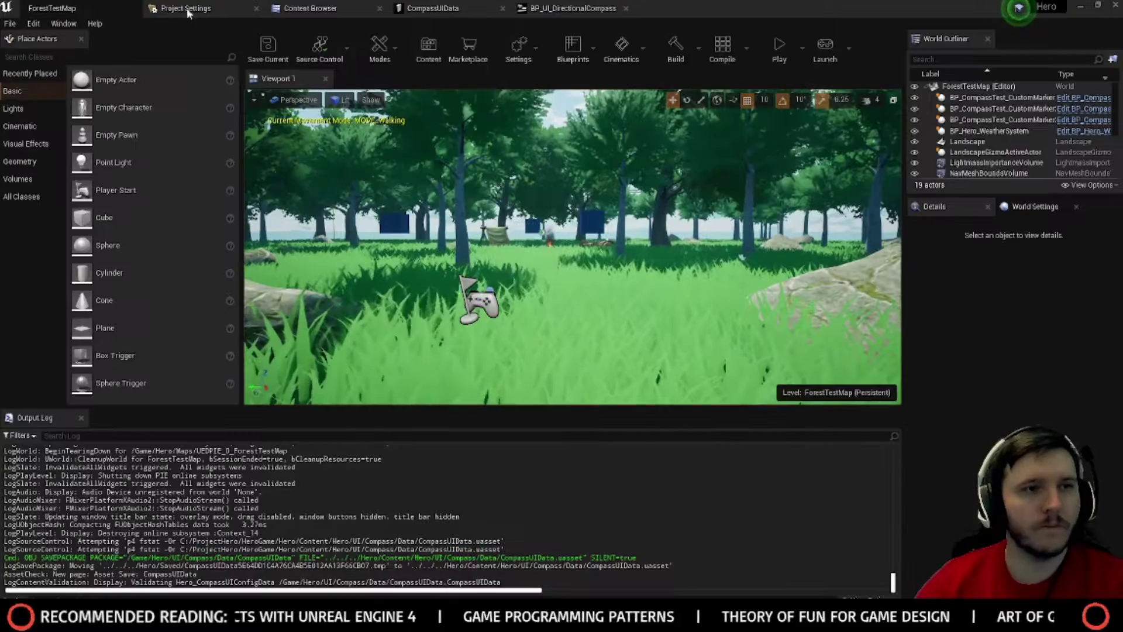
left_click(770, 56)
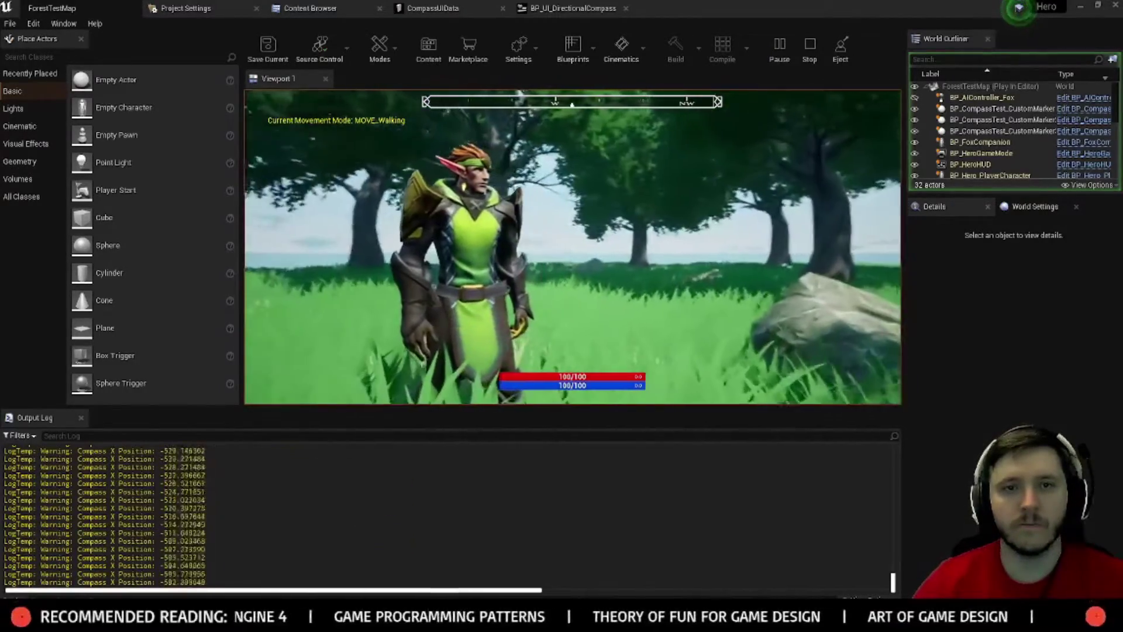
key("shift+F1")
Step: Set the DirectionalCompass image's X alignment to 0.1 in BP_UI_DirectionalCompass, save the widget, and playtest the level
left_click(468, 7)
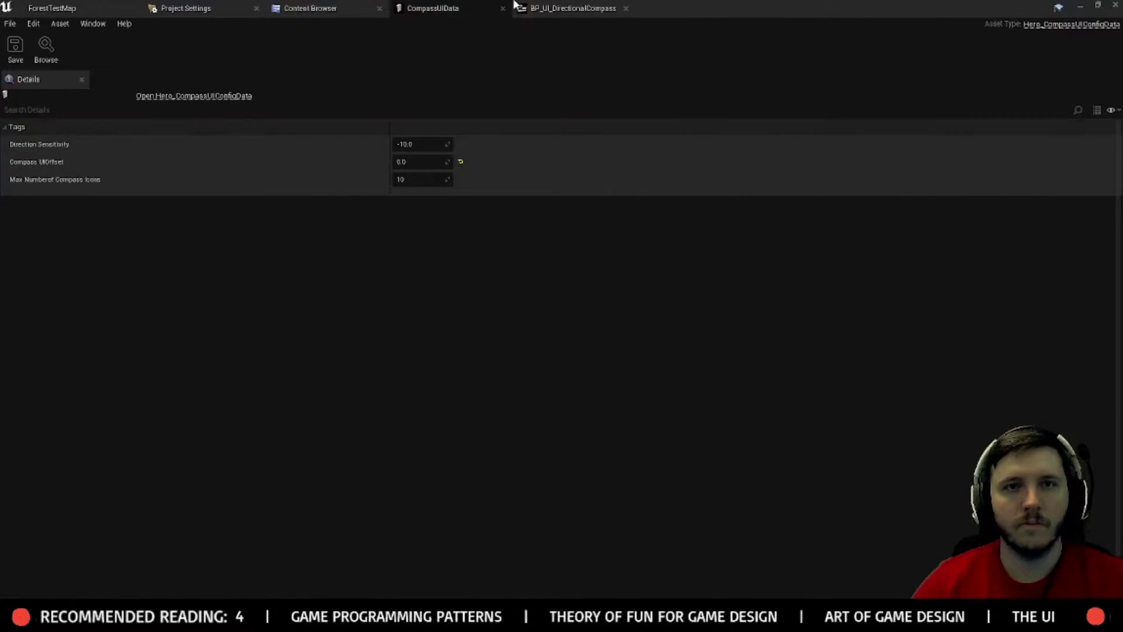
left_click(517, 7)
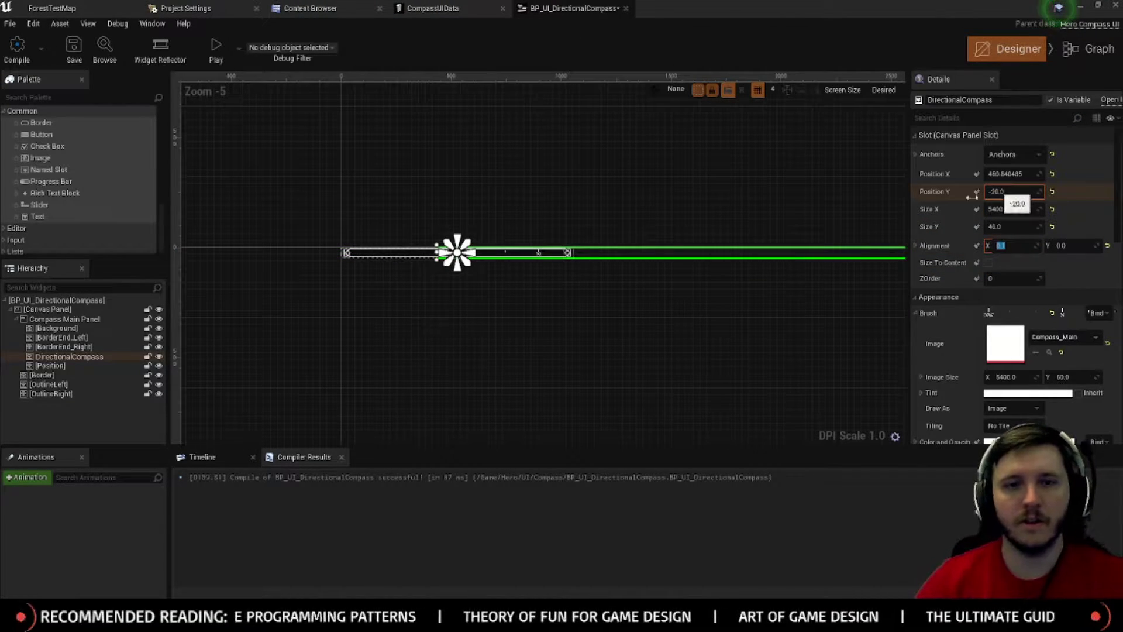
left_click(66, 48)
left_click(61, 6)
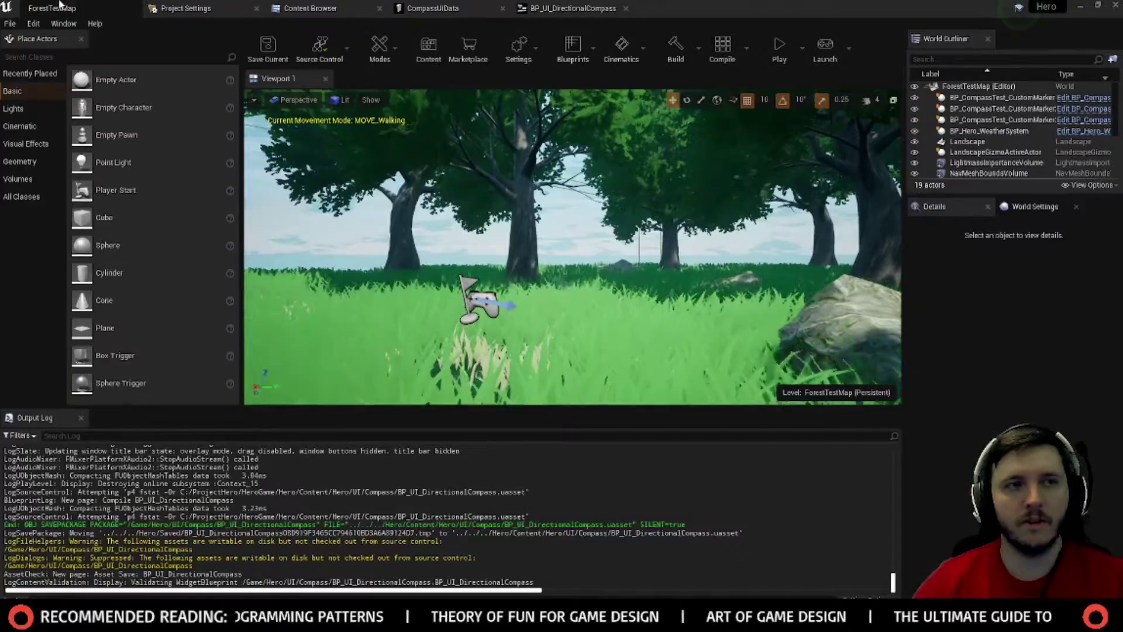
left_click(780, 46)
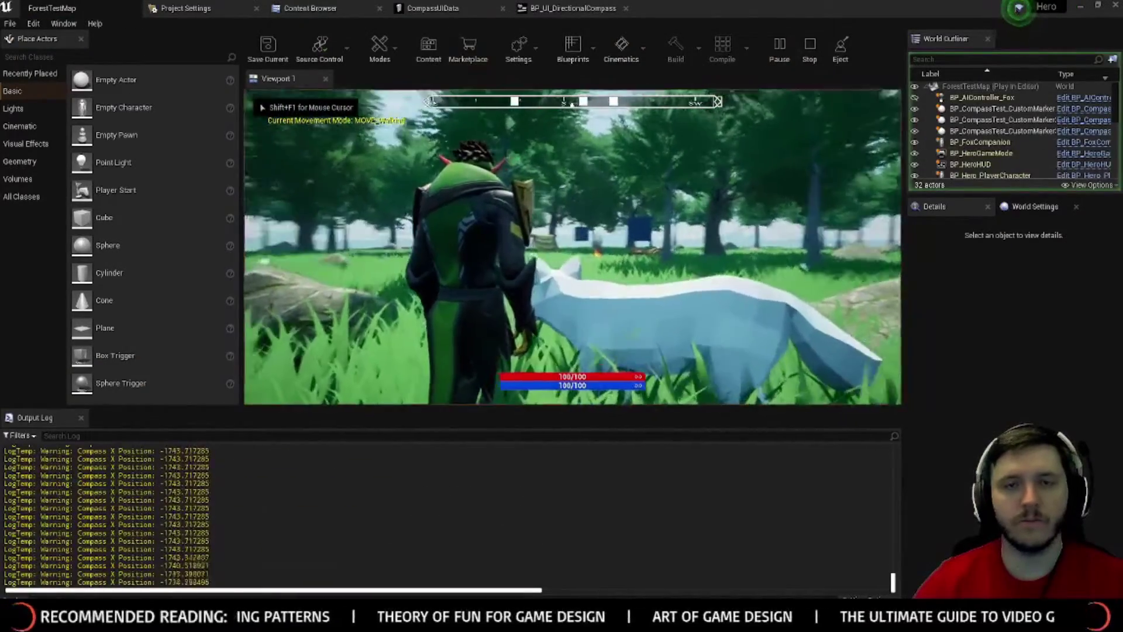
key("Escape")
Step: Set the DirectionalCompass image's X alignment to 0.25, save the widget, and return to ForestTestMap
left_click(457, 7)
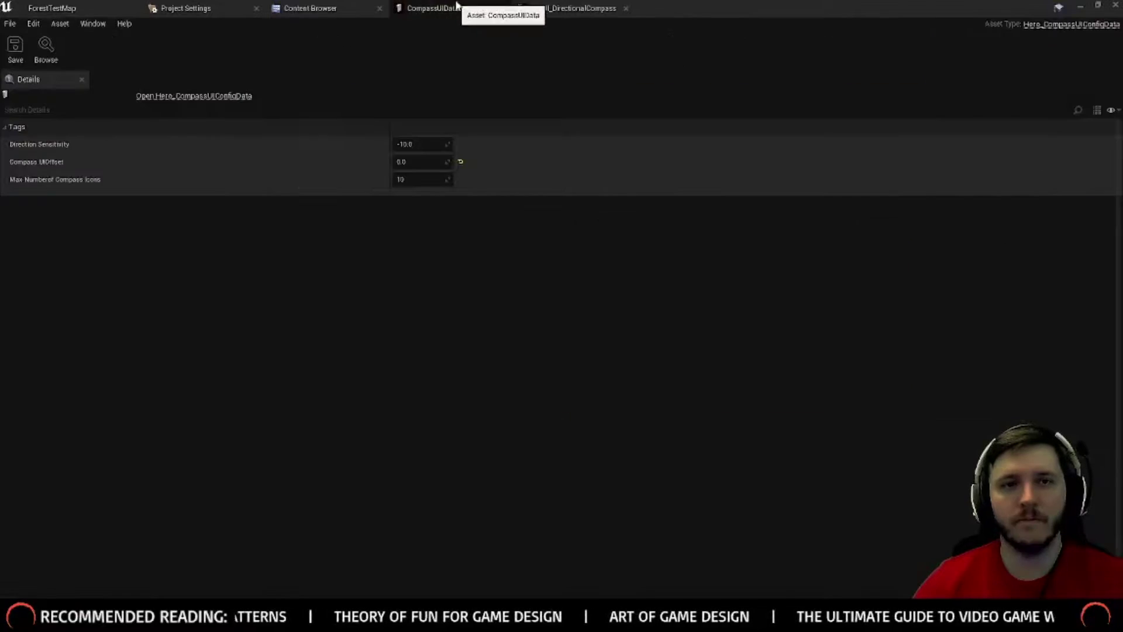
left_click(533, 7)
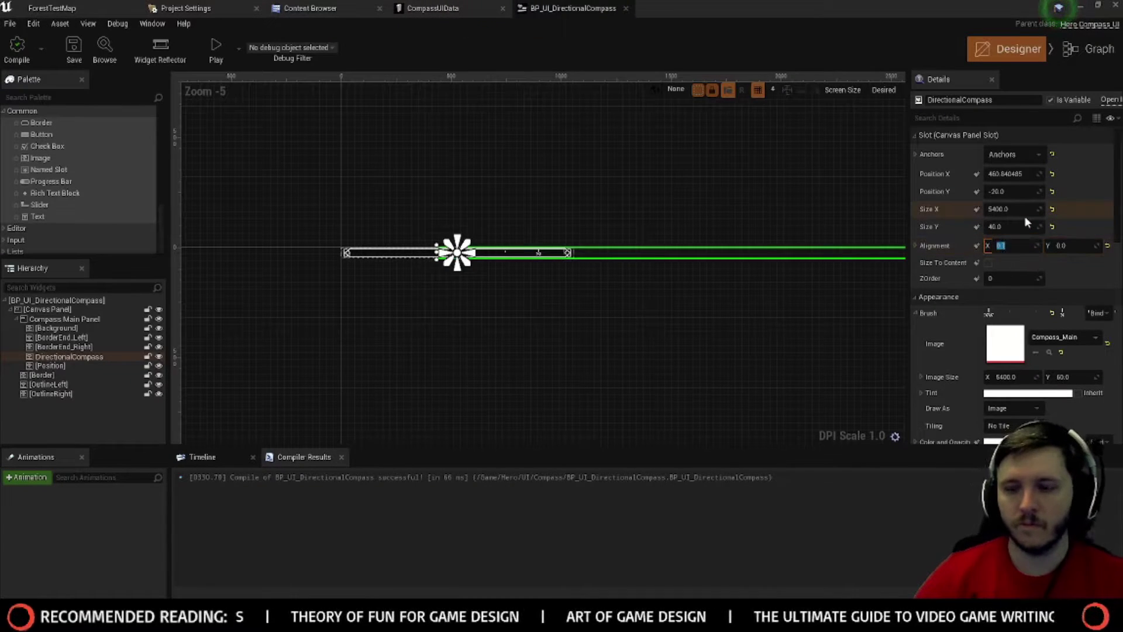
type("5")
key("Return")
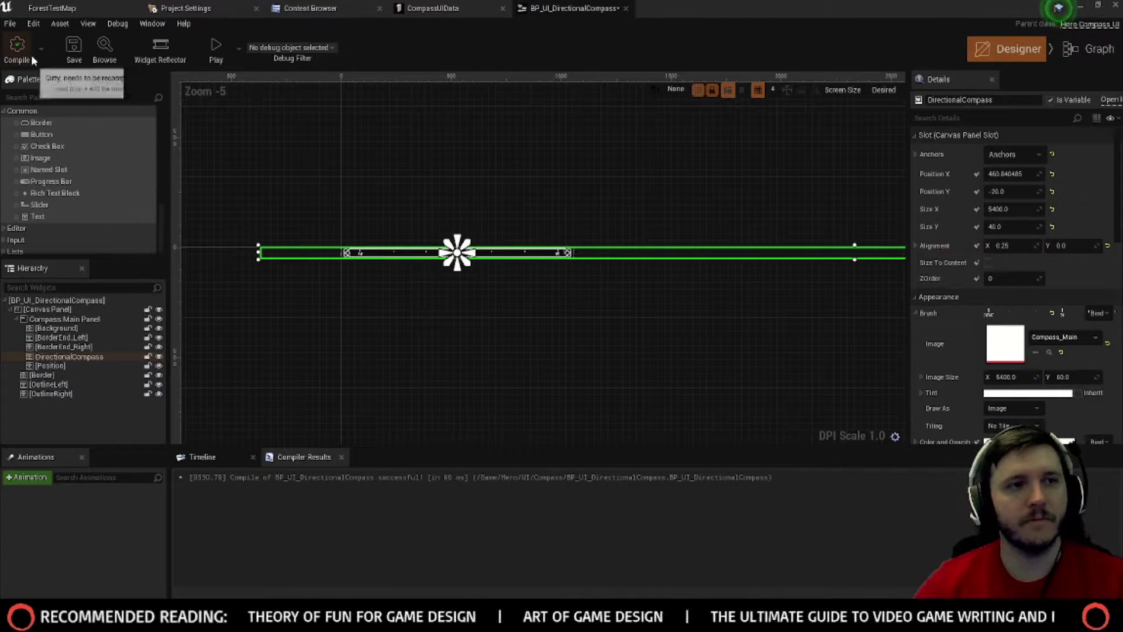
left_click(75, 47)
left_click(53, 8)
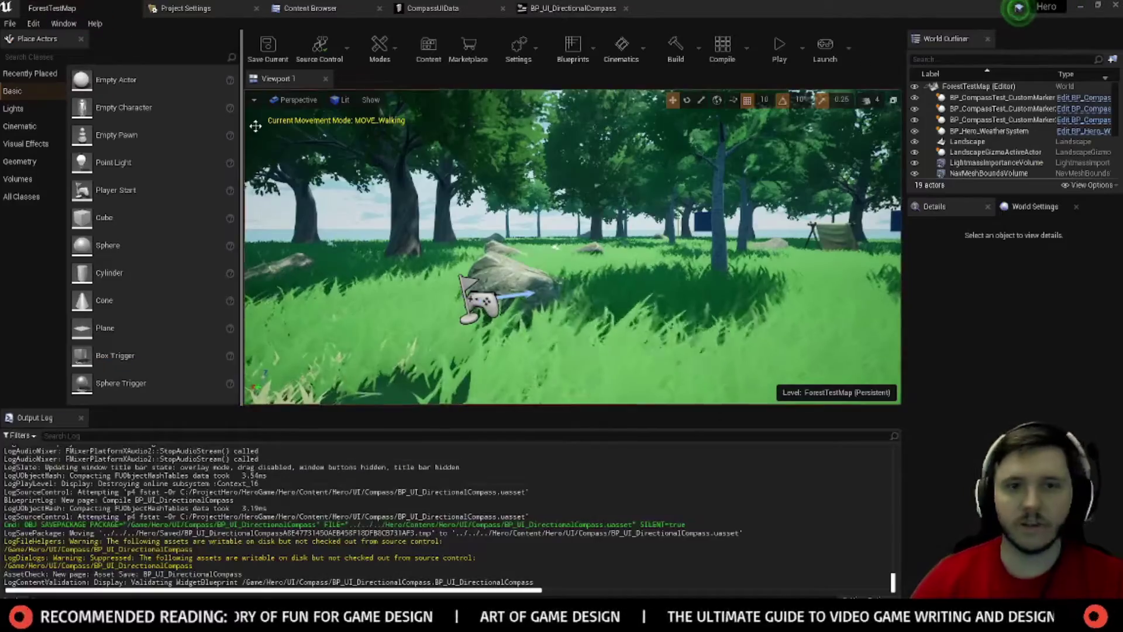
Step: Playtest the level and examine the compass headings and markers in fullscreen
key("alt+p")
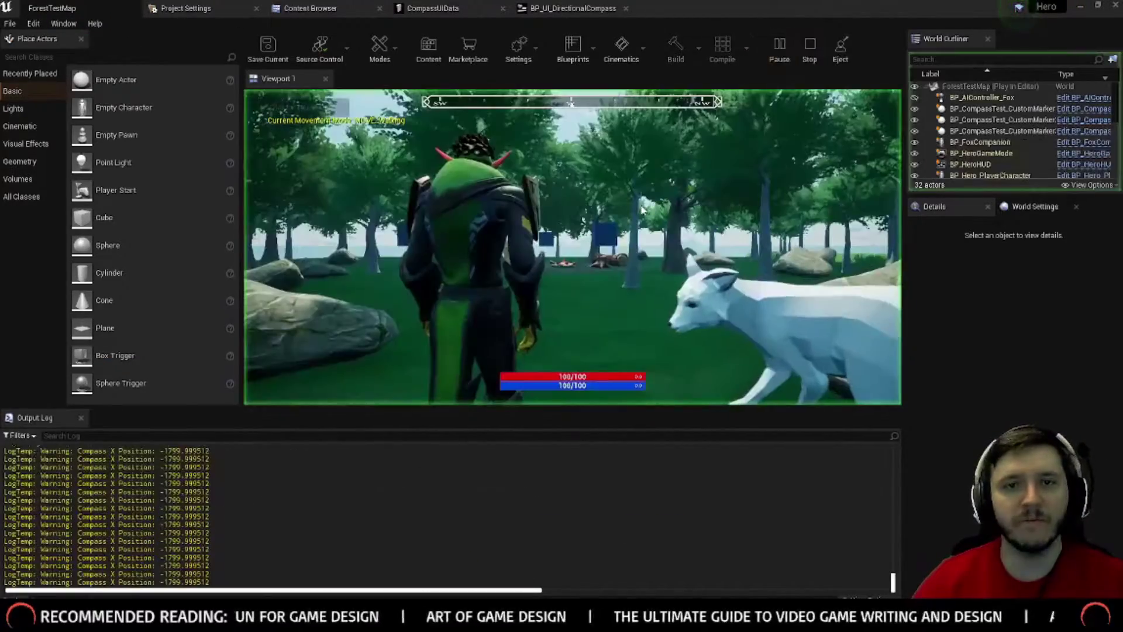
left_click(642, 211)
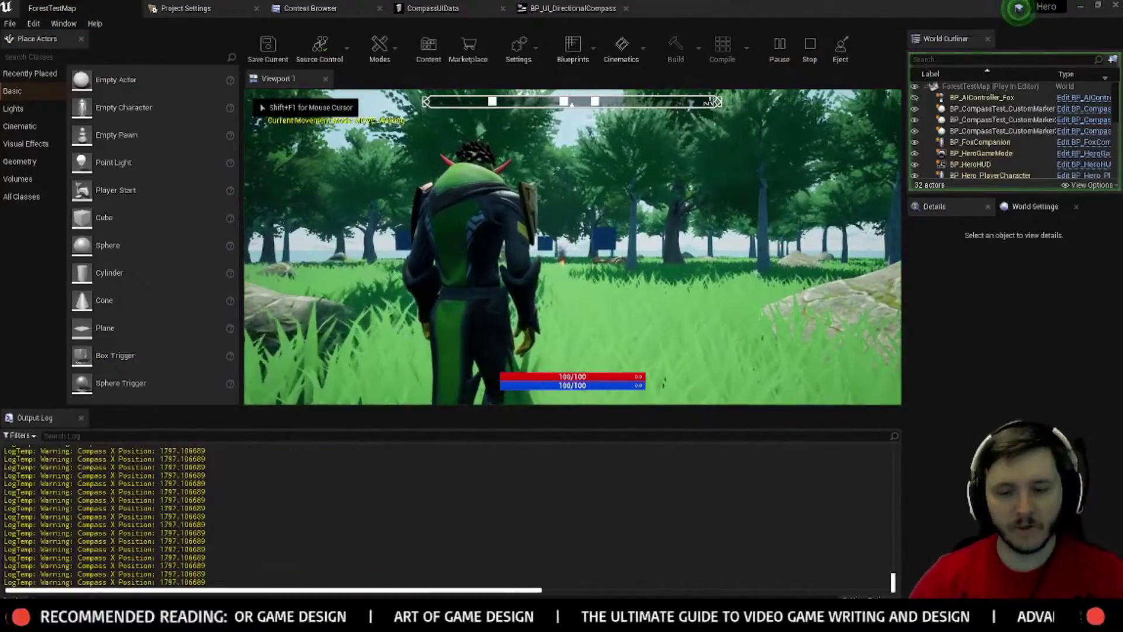
key("F11")
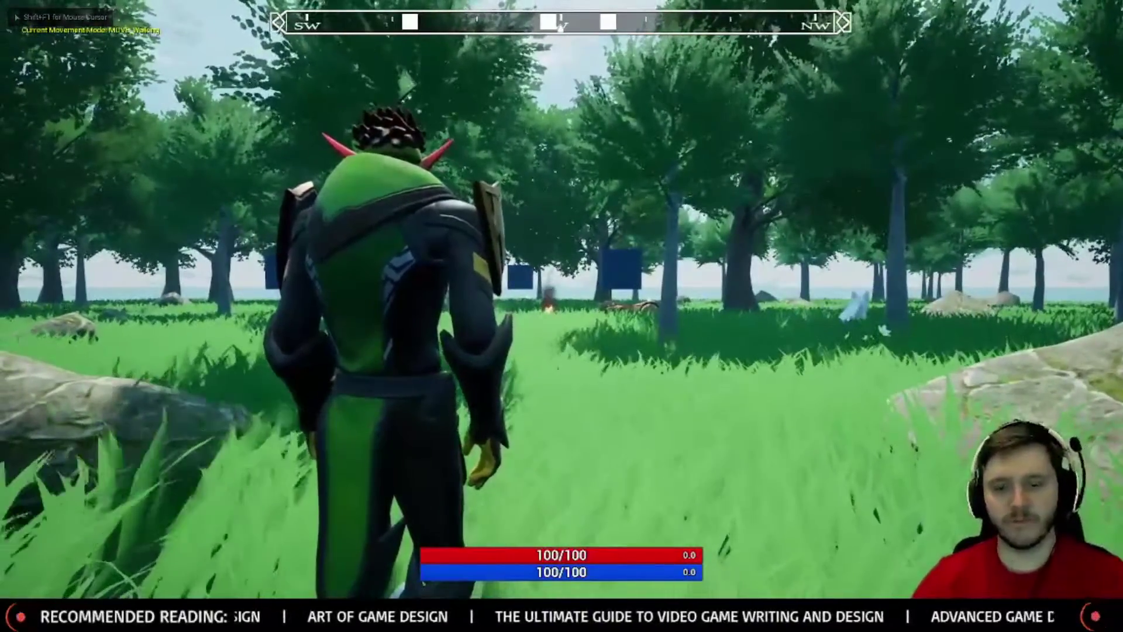
key("F11")
key("Escape")
Step: Set the Compass UIOffset to 1000 and shift the DirectionalCompass image's Position X to about 693
left_click(476, 6)
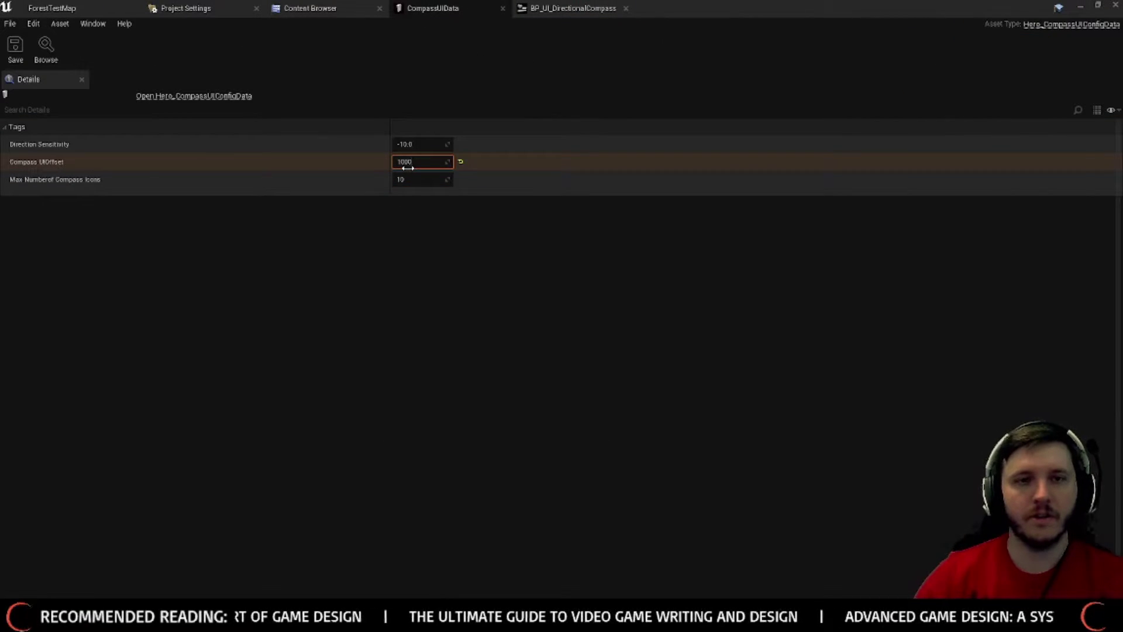
left_click(548, 7)
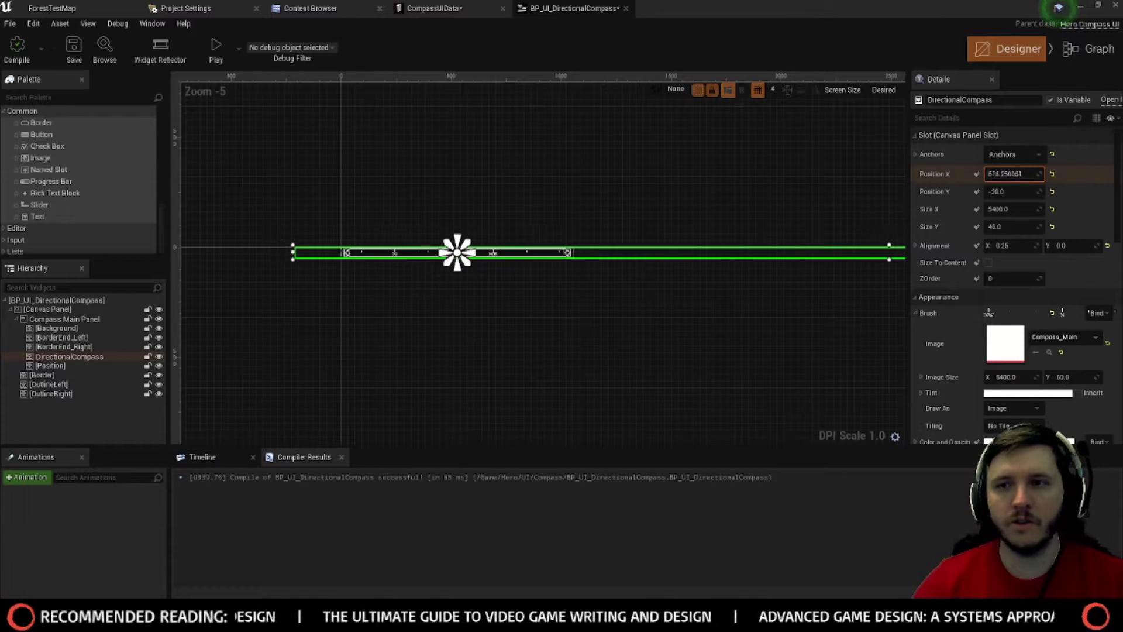
Step: Set the Compass UIOffset to -1000, save CompassUIData, and playtest how the compass headings follow the character's view
left_click(445, 8)
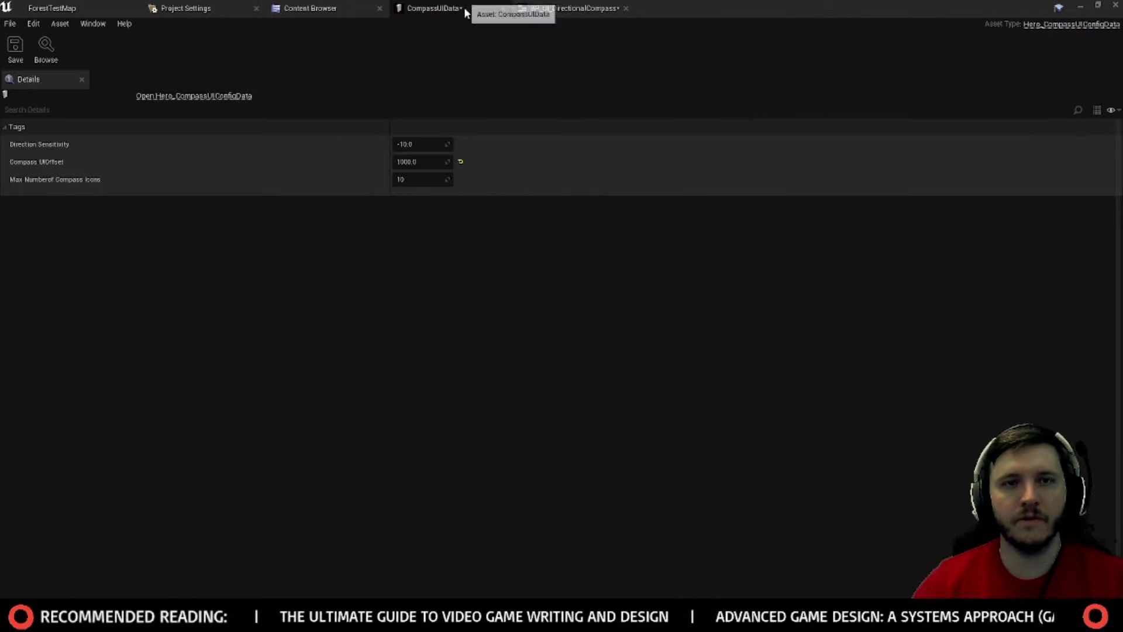
type("-10")
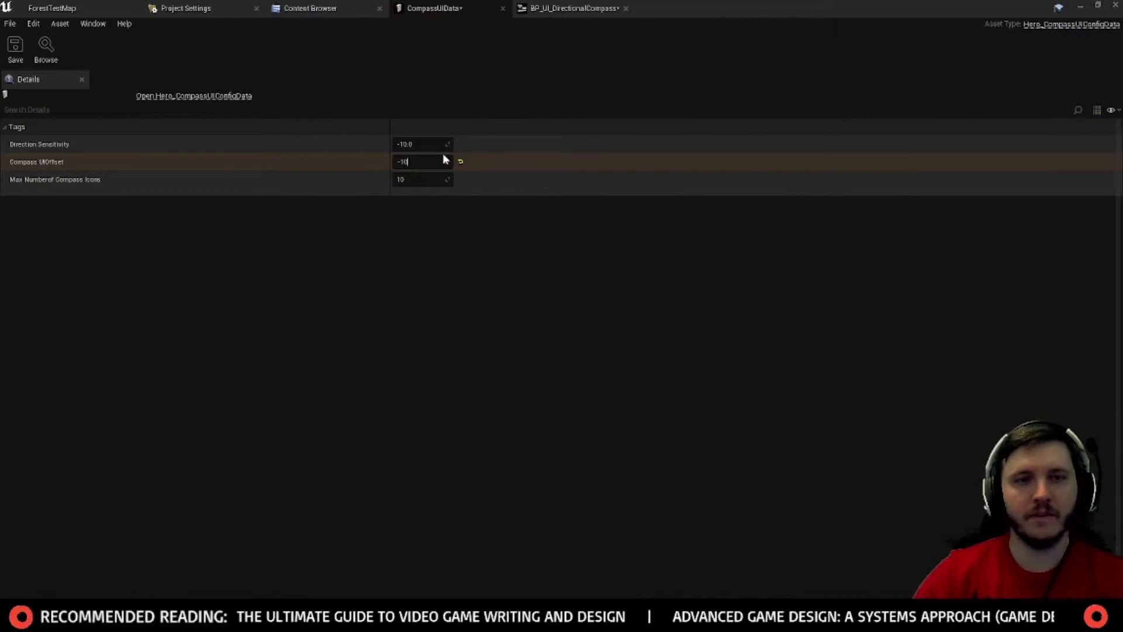
key("Return")
left_click(15, 46)
left_click(51, 7)
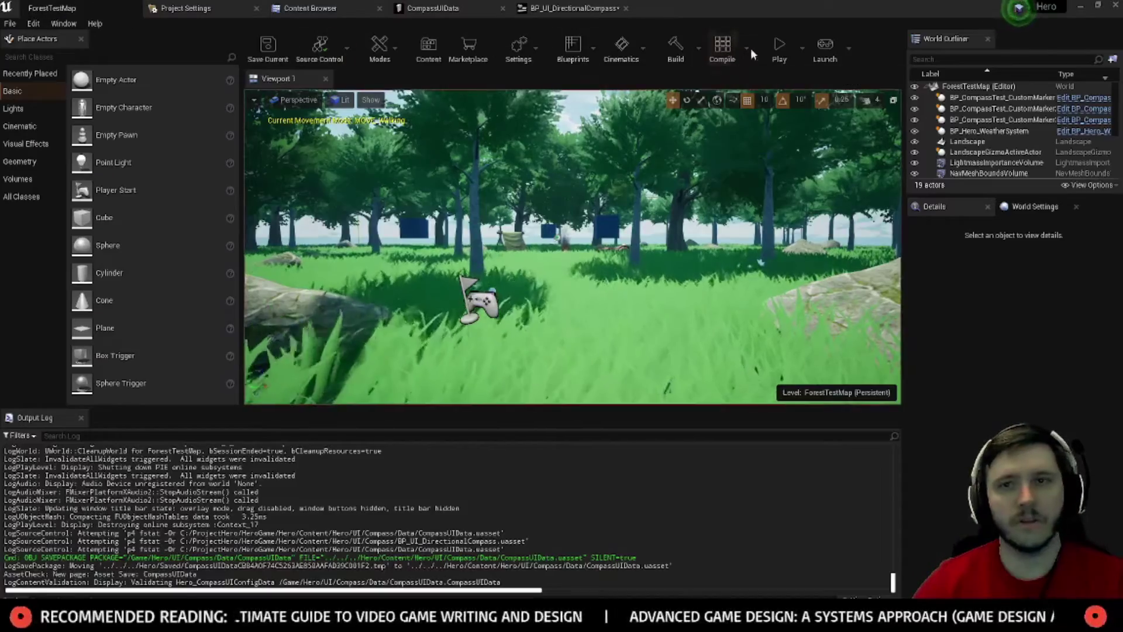
left_click(779, 47)
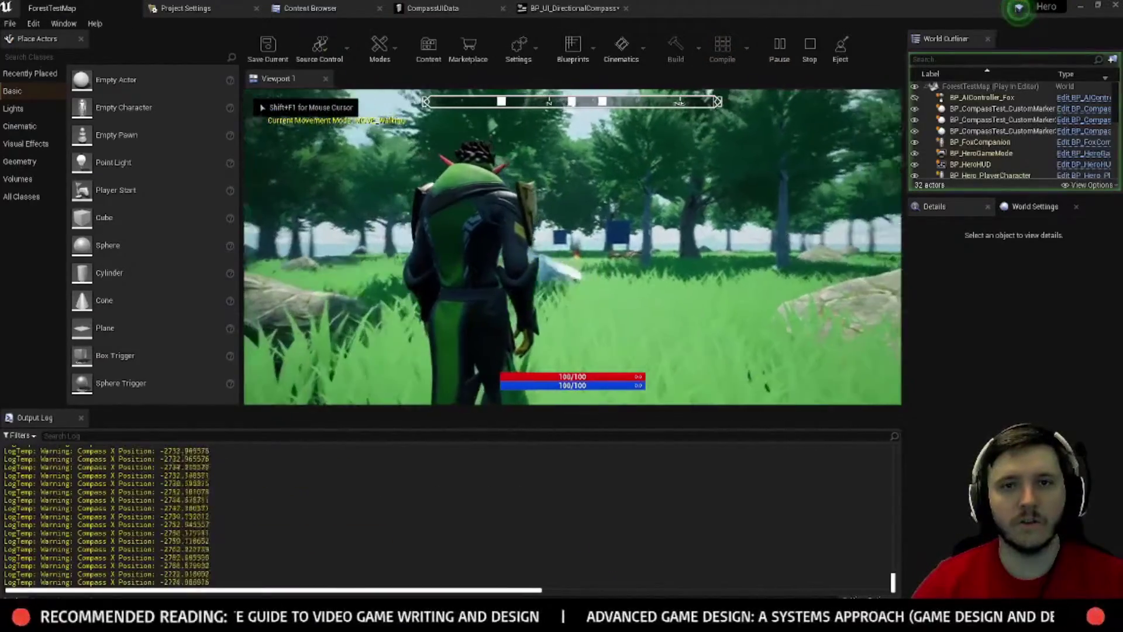
key("w")
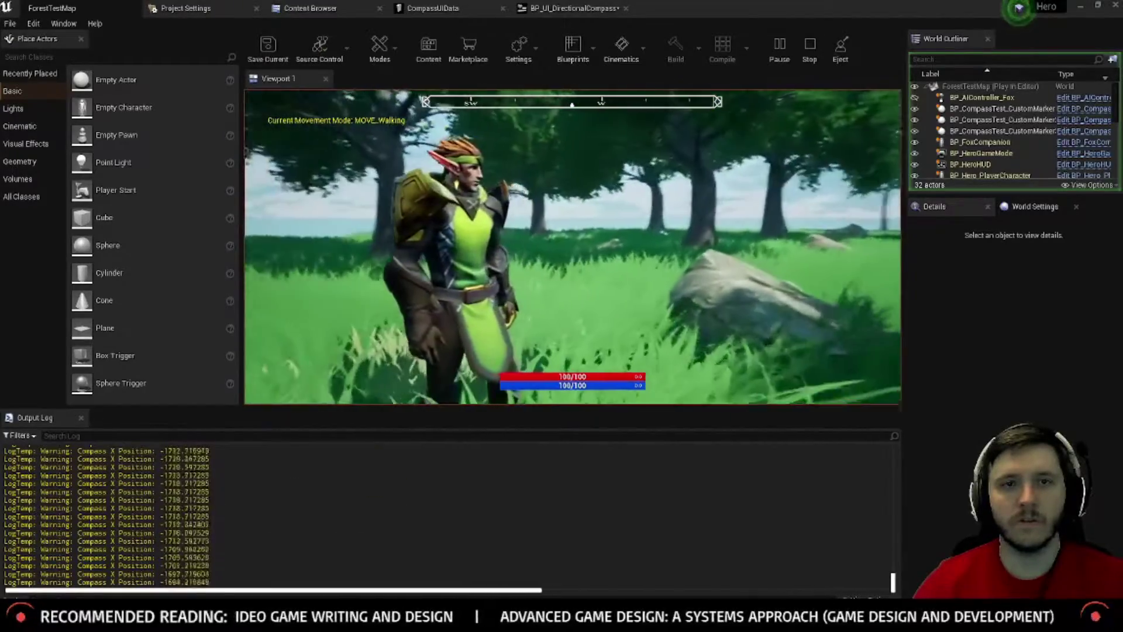
key("Escape")
Step: Set the Compass UIOffset to -600, save CompassUIData, and playtest the compass in the level
left_click(427, 7)
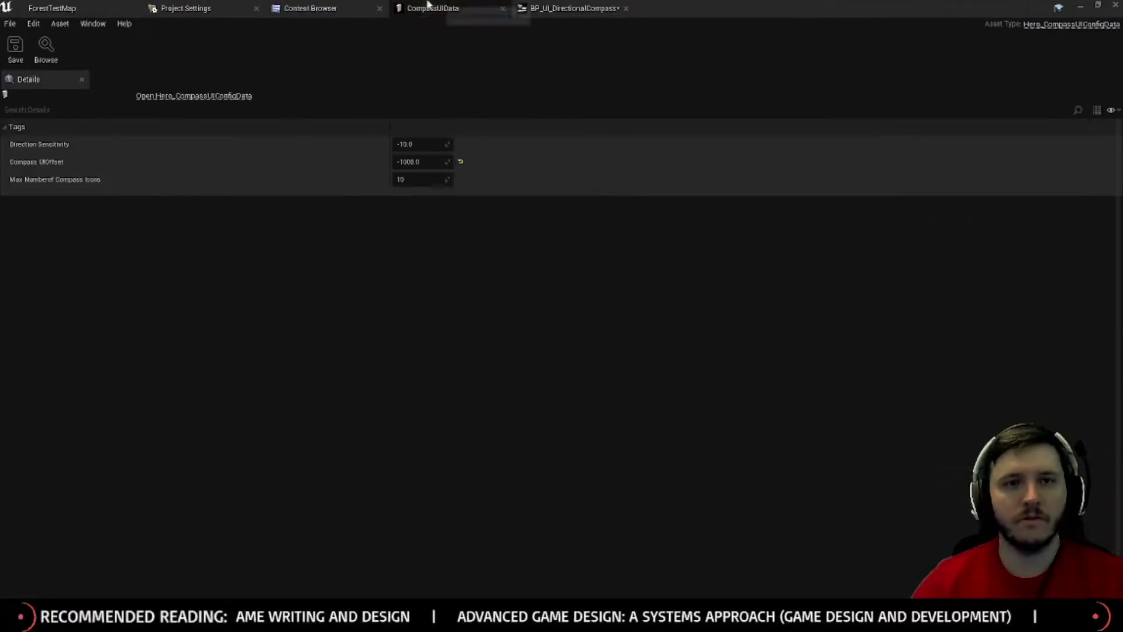
left_click(416, 162)
type("-600")
key("Return")
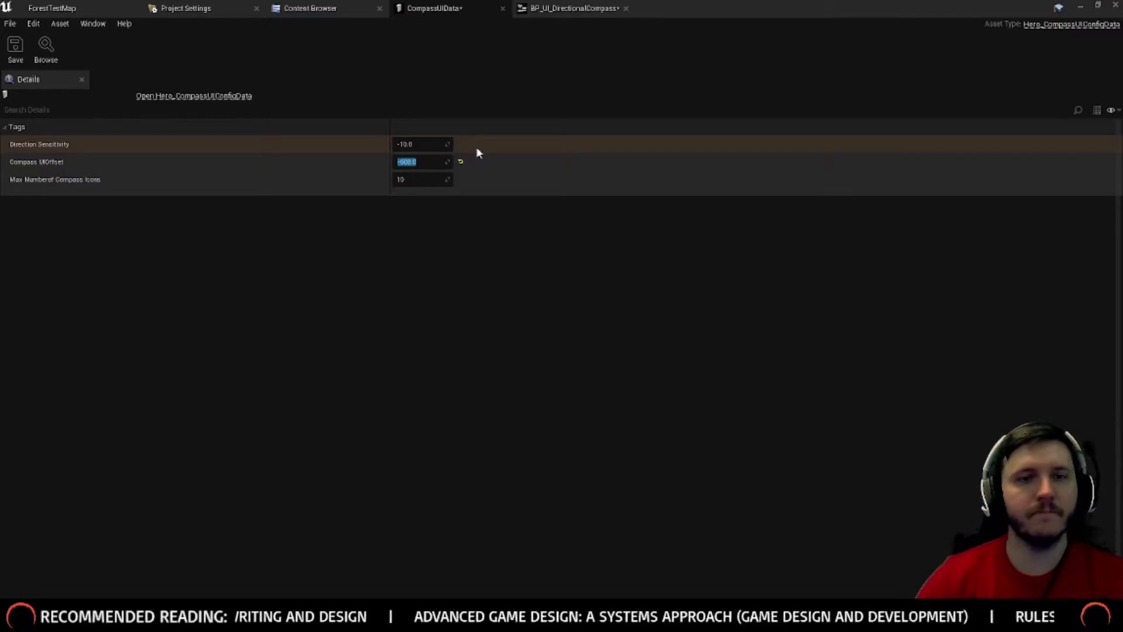
left_click(15, 47)
left_click(52, 7)
left_click(779, 47)
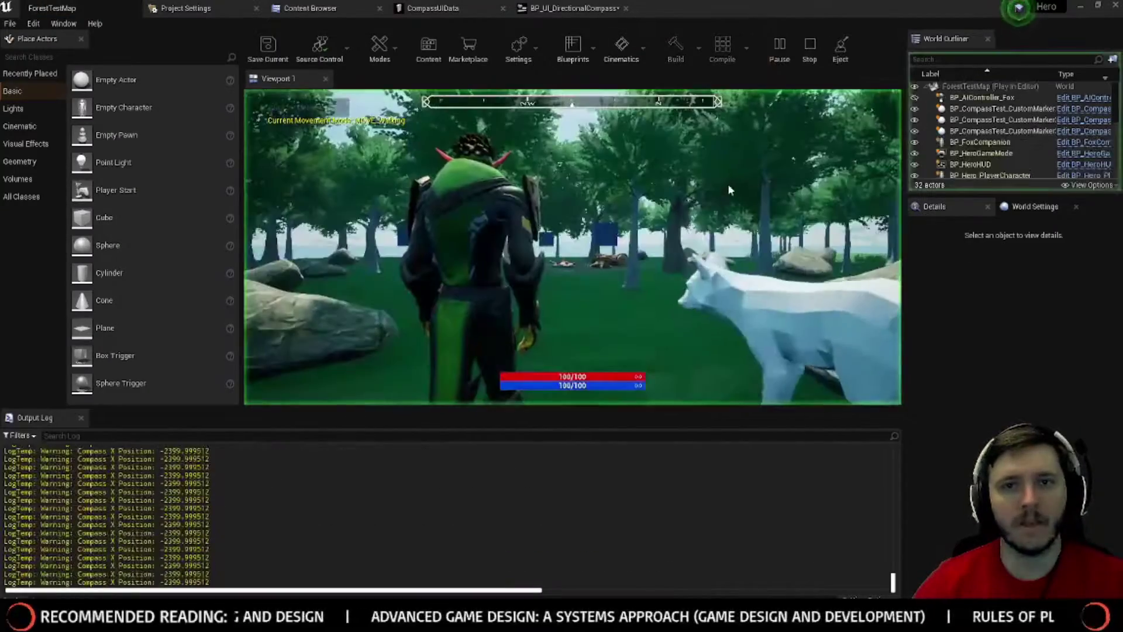
key("Escape")
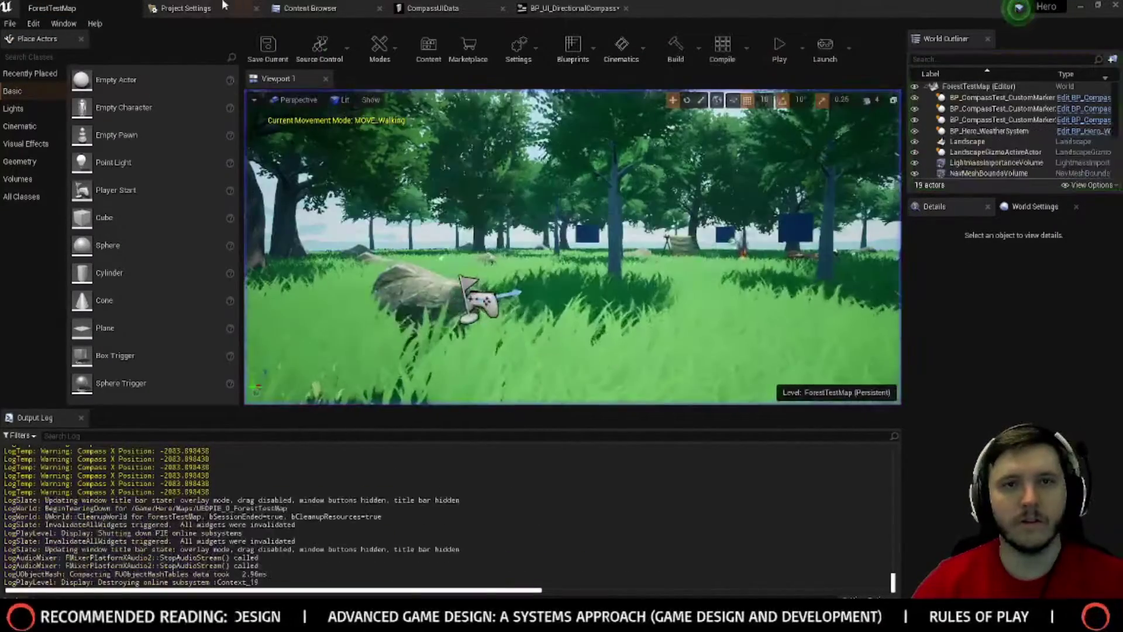
Step: Set the Compass UIOffset to -200, save CompassUIData, and run a brief playtest
left_click(600, 8)
left_click(430, 8)
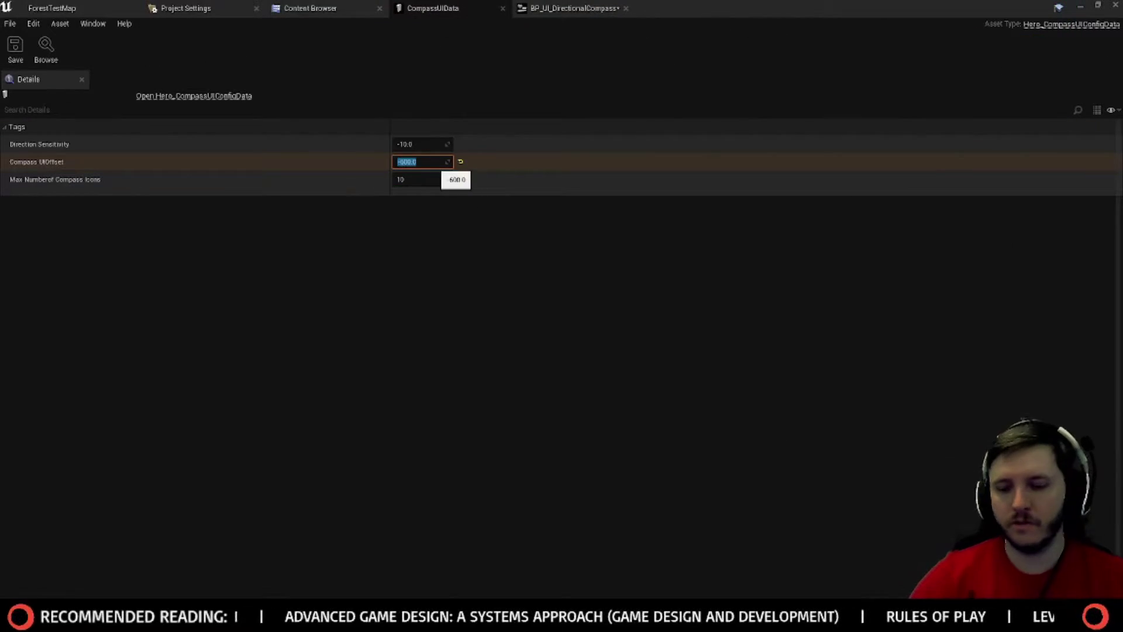
left_click(7, 47)
left_click(87, 6)
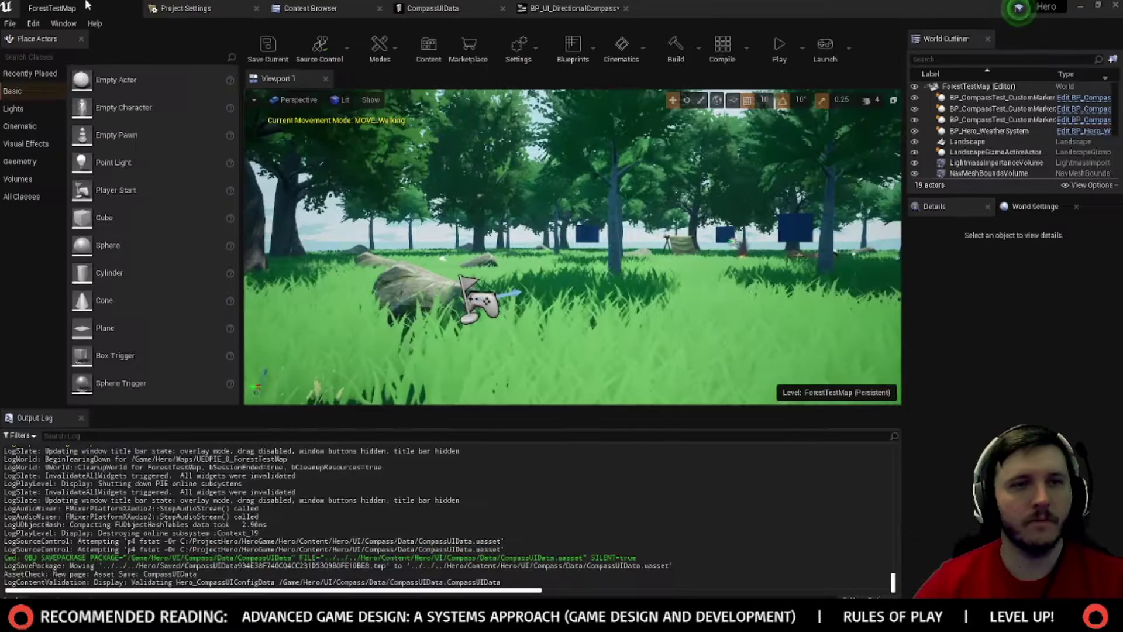
left_click(779, 47)
key("Escape")
Step: Set the Compass UIOffset to -2000, save CompassUIData, and playtest the compass headings while turning the view
left_click(591, 8)
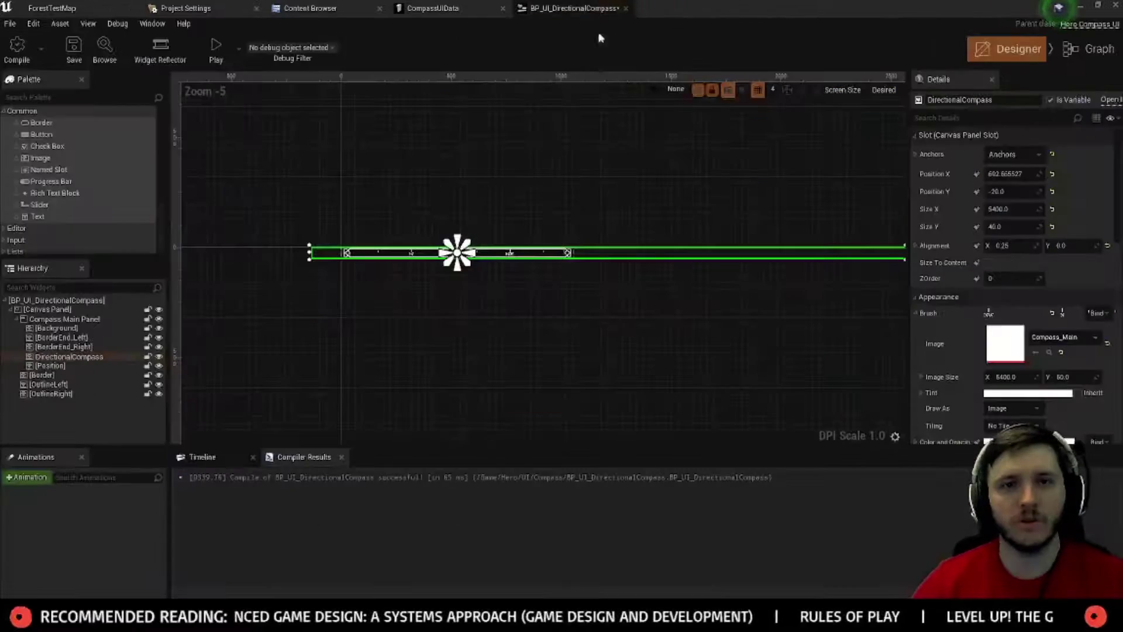
left_click(447, 6)
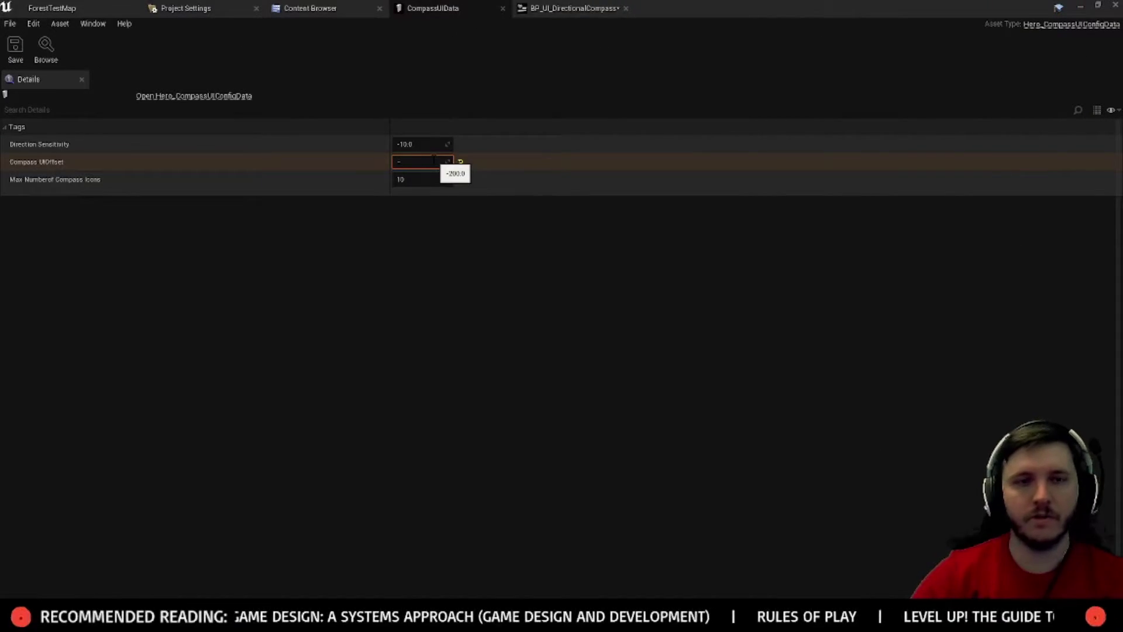
left_click(8, 54)
left_click(51, 8)
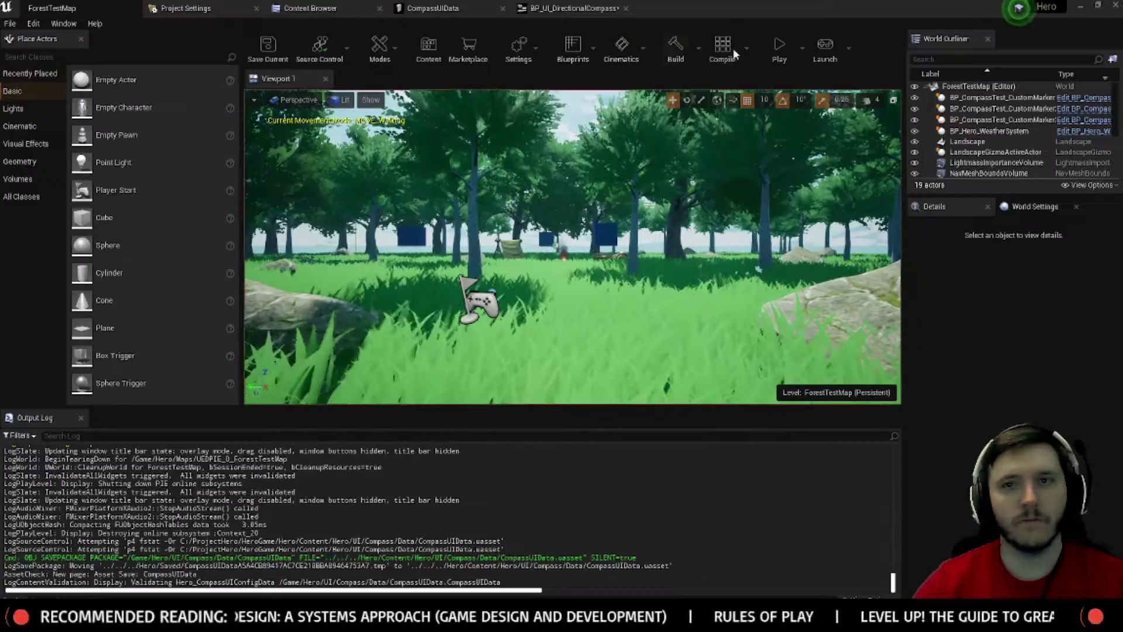
left_click(770, 72)
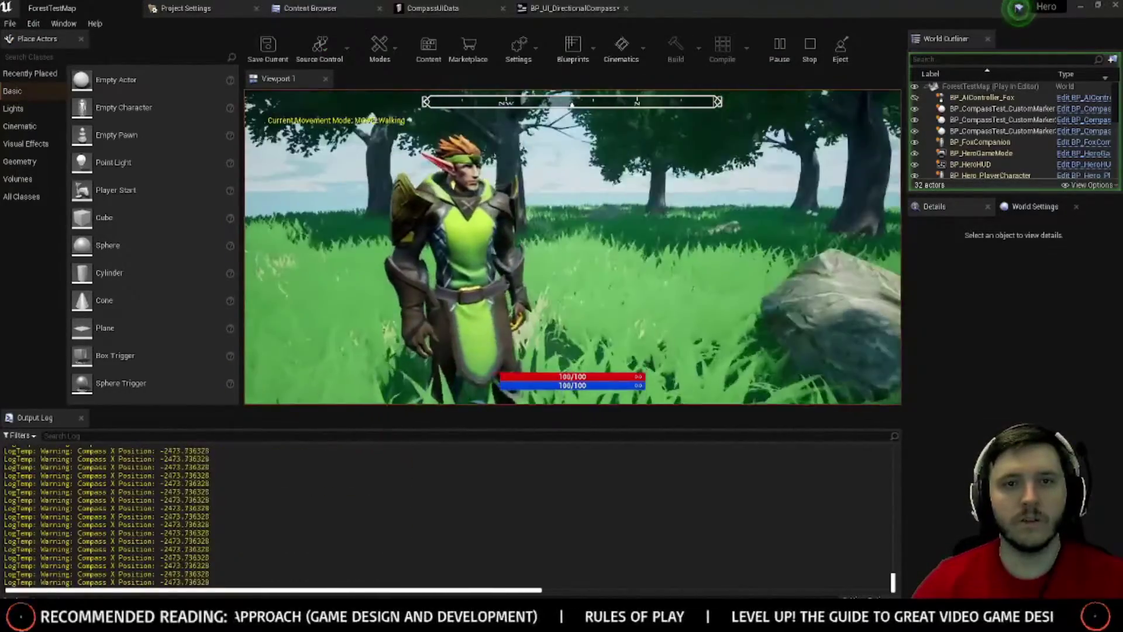
key("shift+F1")
Step: Adjust the Compass UIOffset once more, save CompassUIData, and playtest the headings against the map markers
left_click(474, 9)
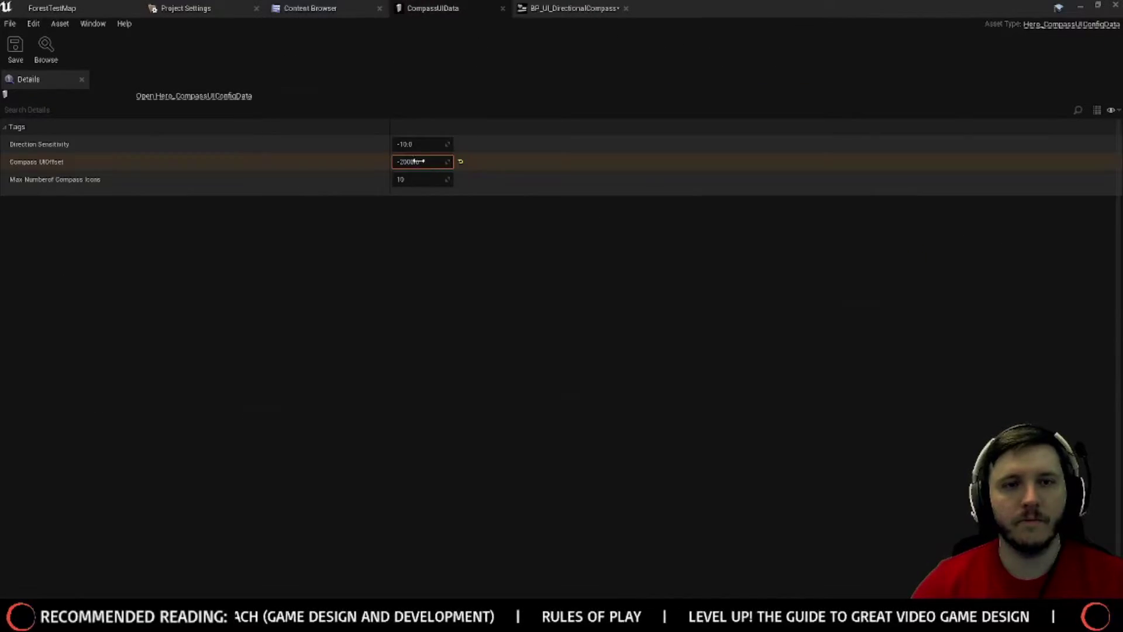
left_click(15, 47)
left_click(51, 7)
left_click(780, 47)
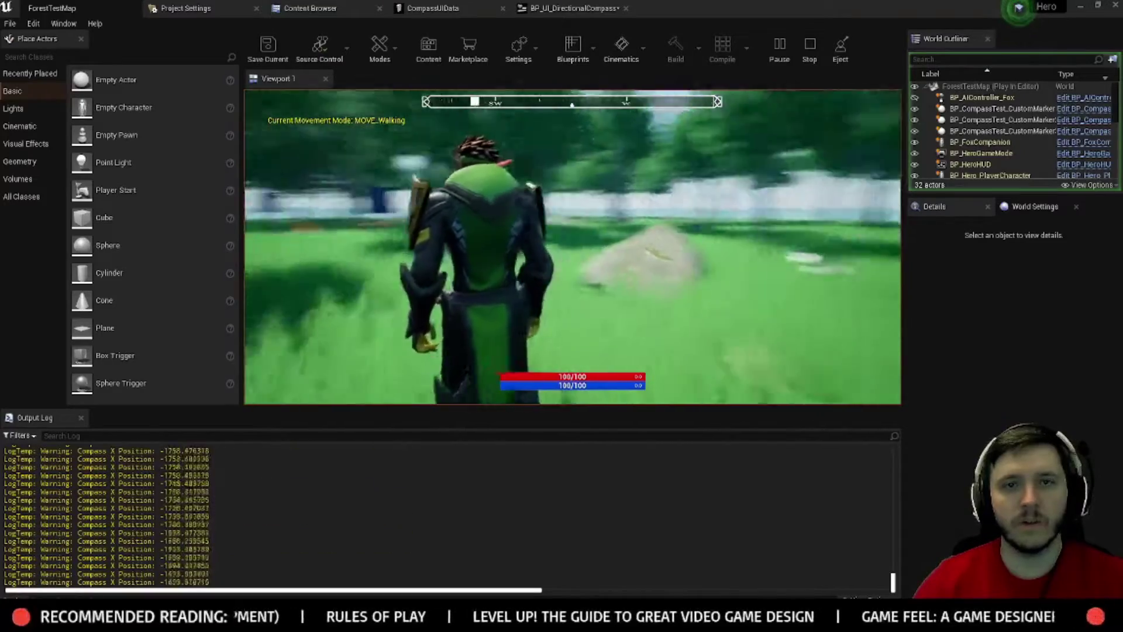
key("Escape")
Step: Compile and save the BP_UI_DirectionalCompass widget, and run the level to check the compass
left_click(552, 7)
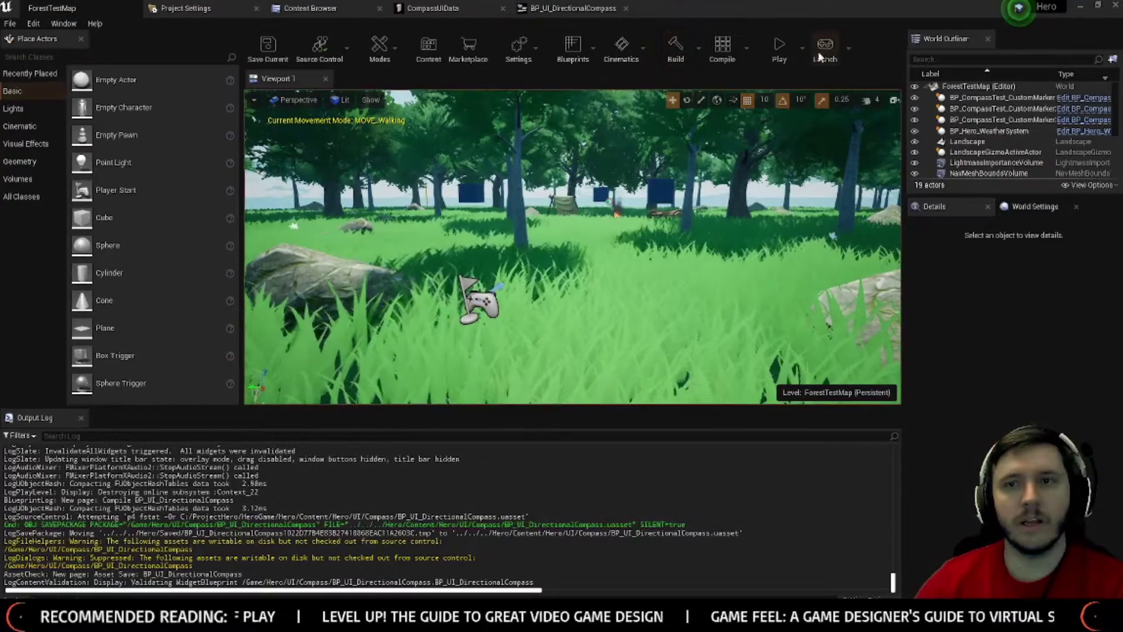
left_click(818, 51)
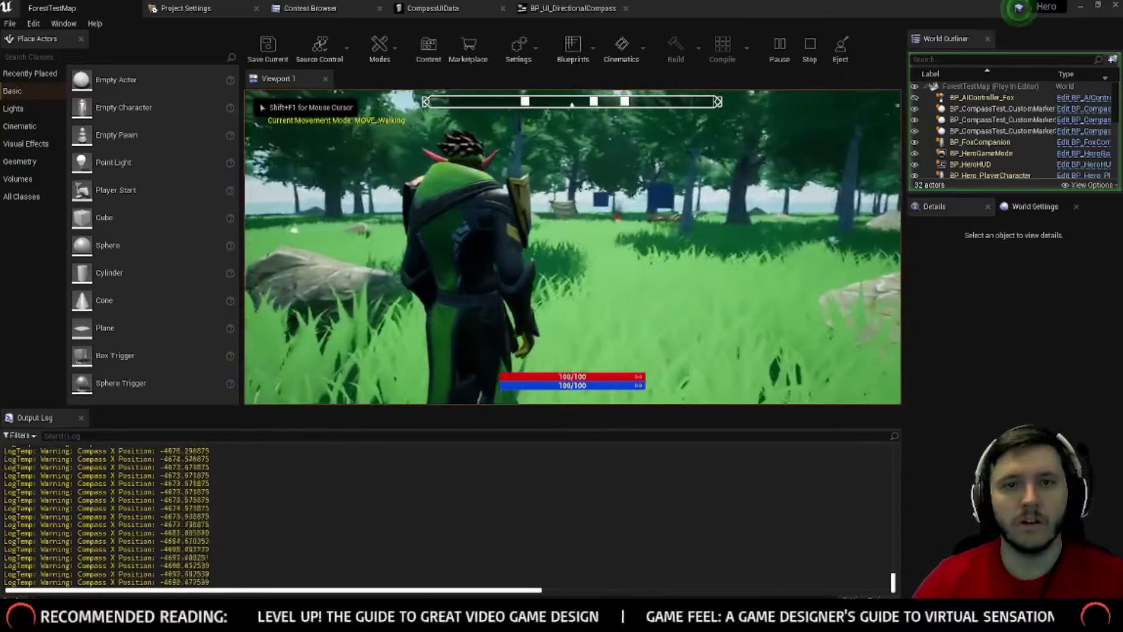
Step: Set the Compass UIOffset to -2000, save CompassUIData, and run a brief playtest of the compass
key("Escape")
left_click(459, 9)
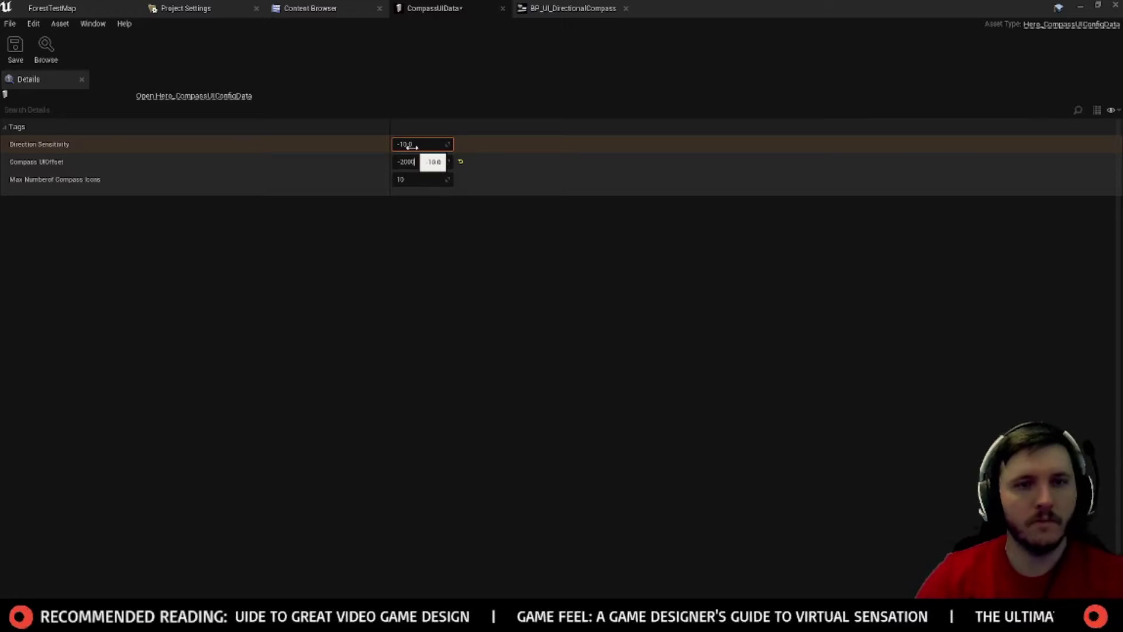
key("Return")
left_click(14, 58)
left_click(111, 7)
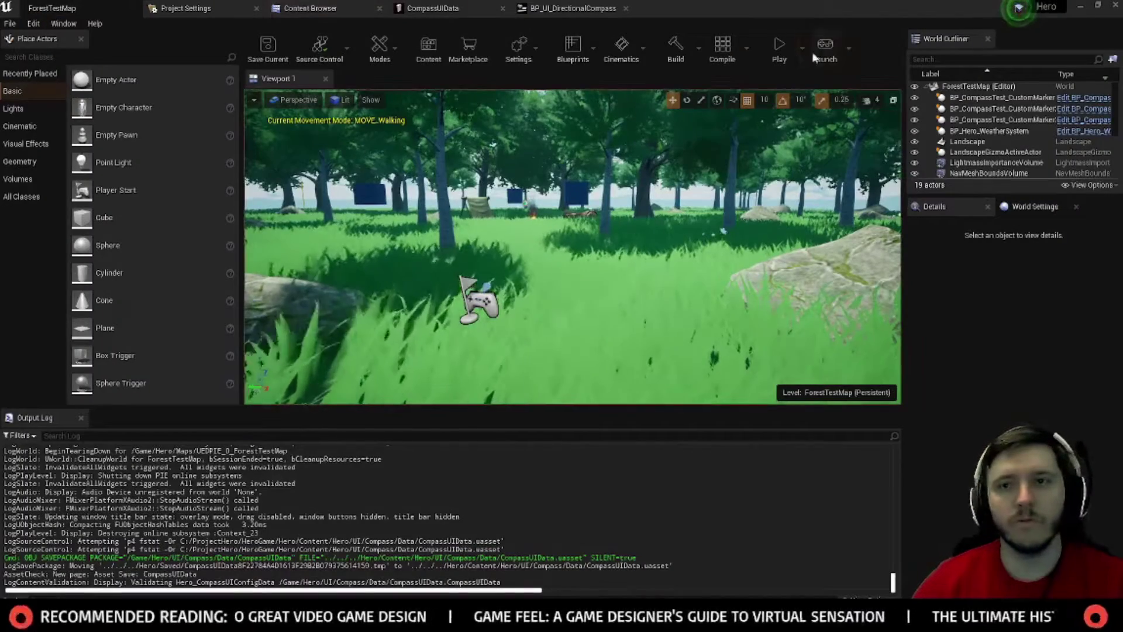
left_click(783, 44)
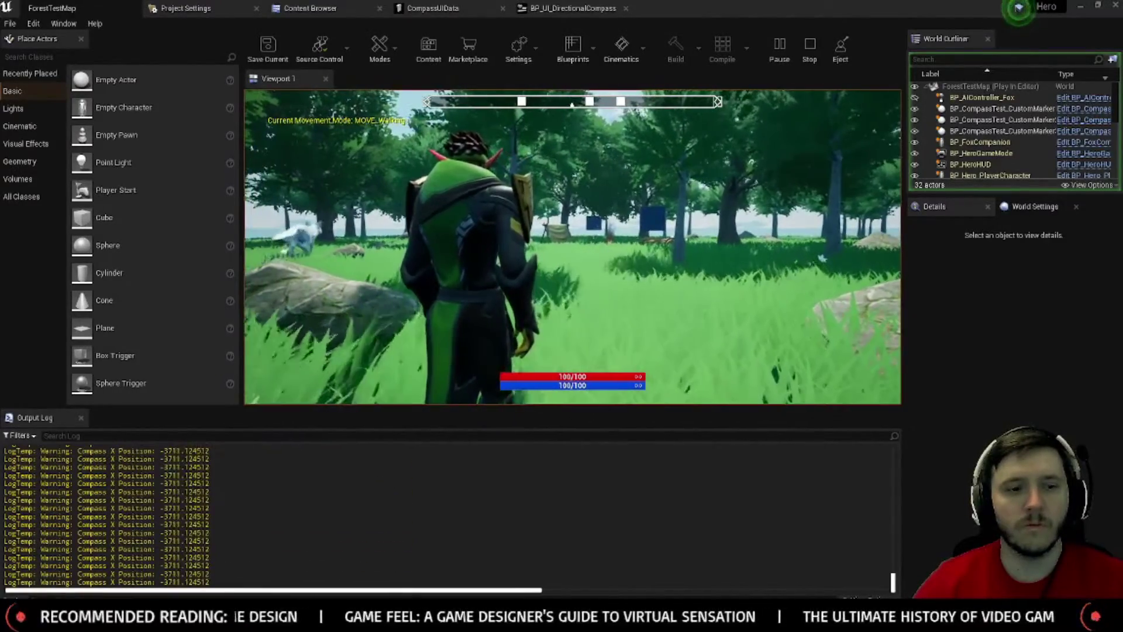
key("Escape")
Step: Set the DirectionalCompass image's Position X to about -299 and Alignment X to 0.35, and save the BP_UI_DirectionalCompass widget
left_click(561, 6)
scroll(601, 233, "down", 4)
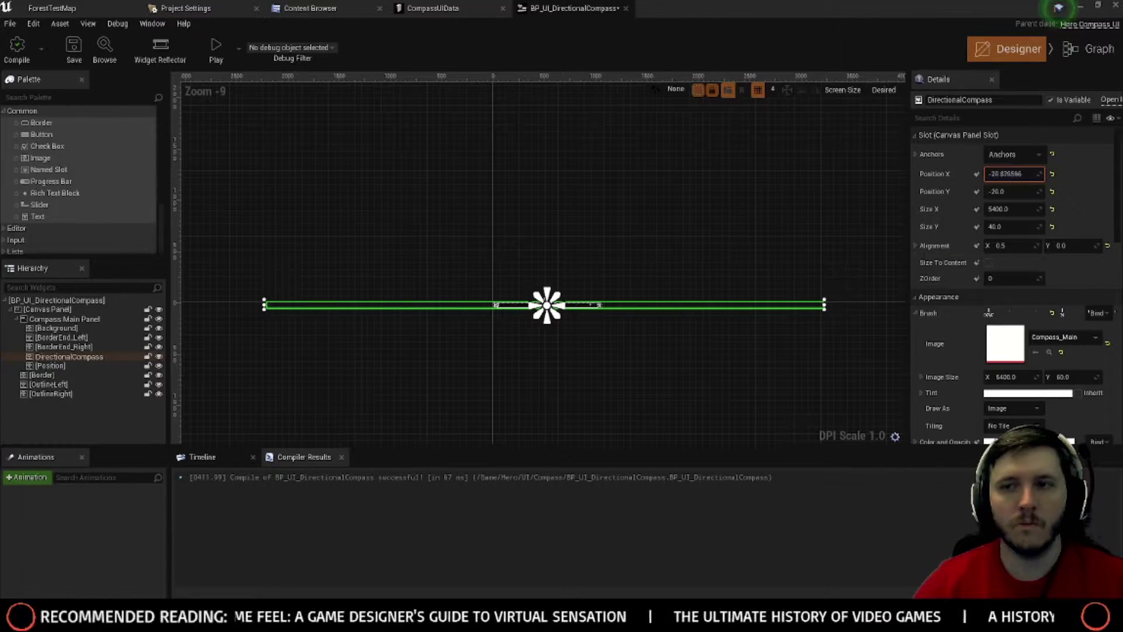
left_click_drag(1014, 174, 995, 174)
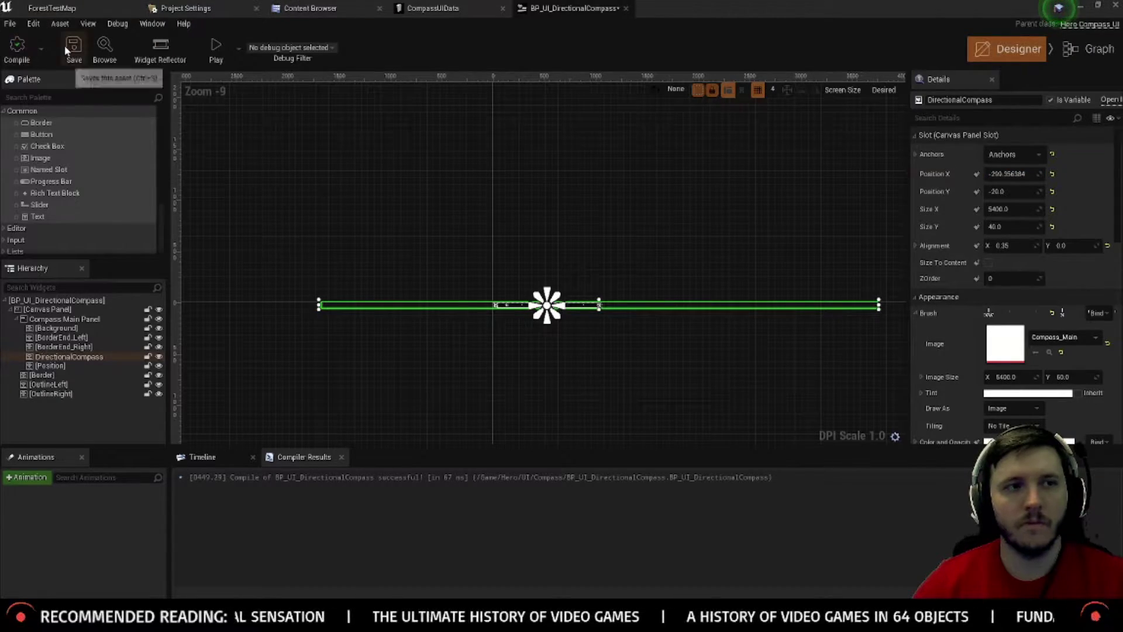
Step: Playtest ForestTestMap full screen and check the compass headings while turning the view
left_click(76, 7)
left_click(749, 48)
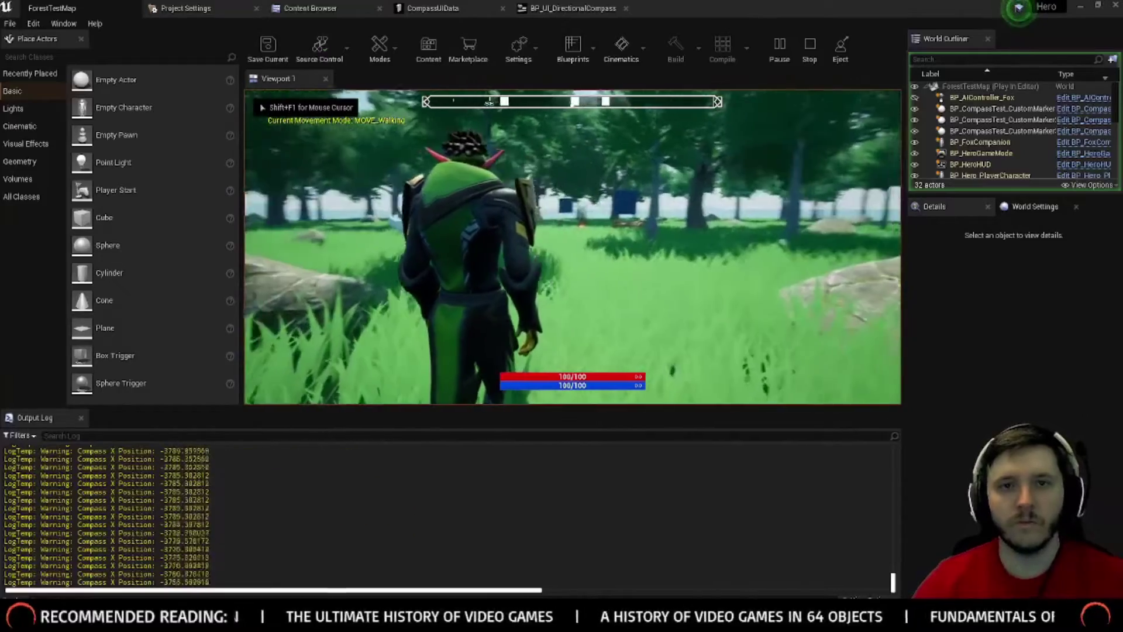
key("F11")
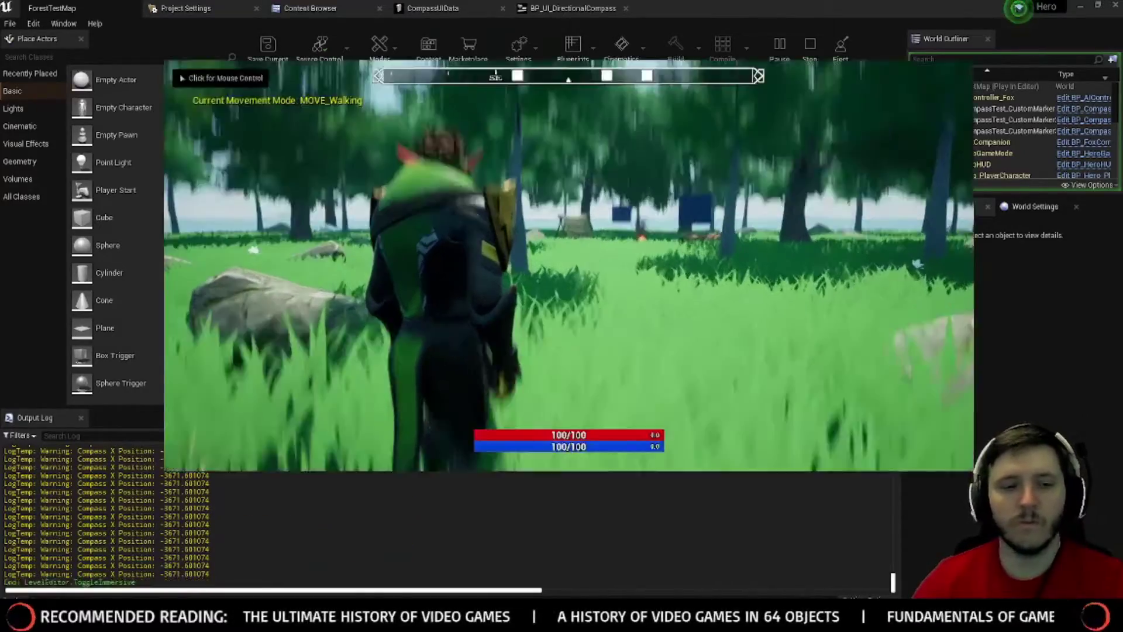
key("F11")
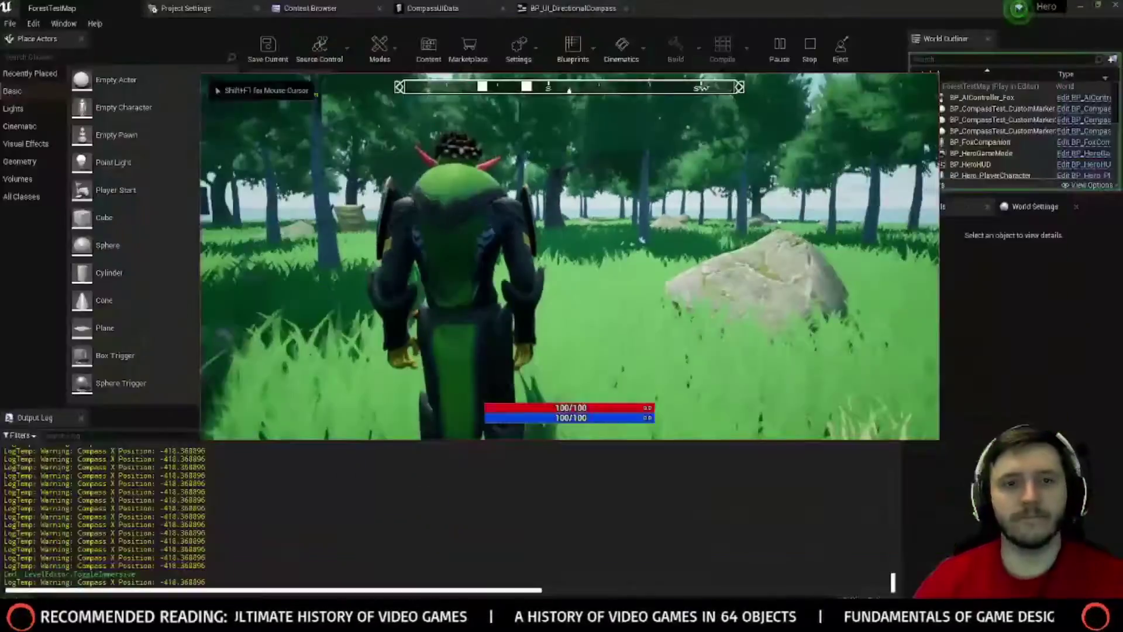
key("Escape")
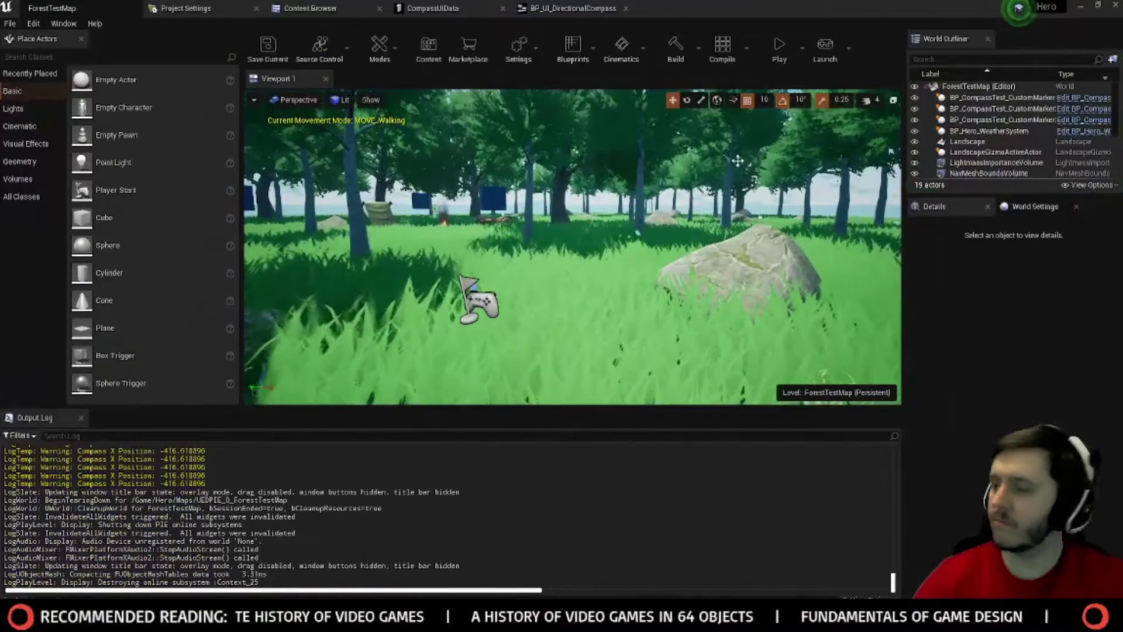
Step: Set the DirectionalCompass image's Alignment X to 0.0 and save the BP_UI_DirectionalCompass widget
left_click(518, 8)
left_click(448, 7)
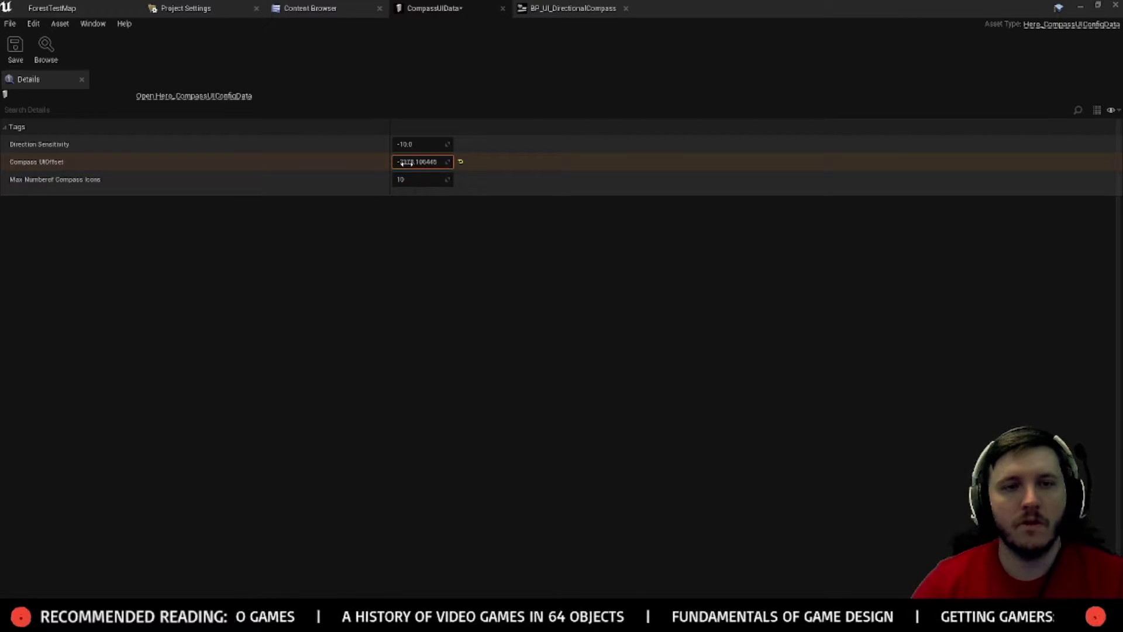
left_click(550, 7)
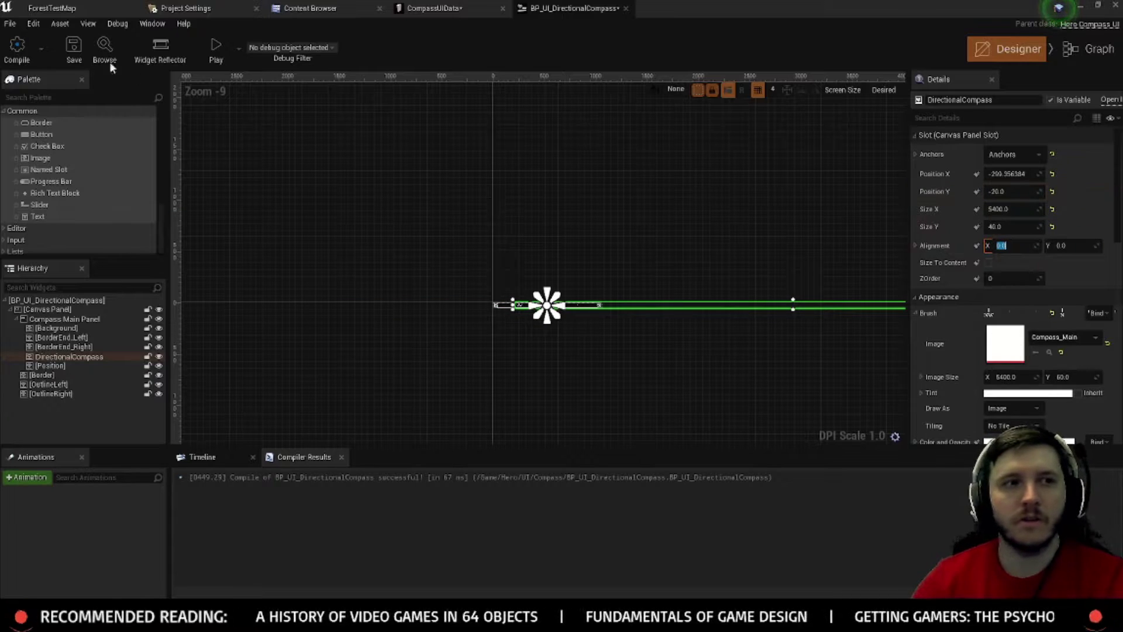
left_click(82, 52)
Step: Set the Compass UIOffset to -3100, save CompassUIData, and playtest the compass while turning the view
left_click(468, 6)
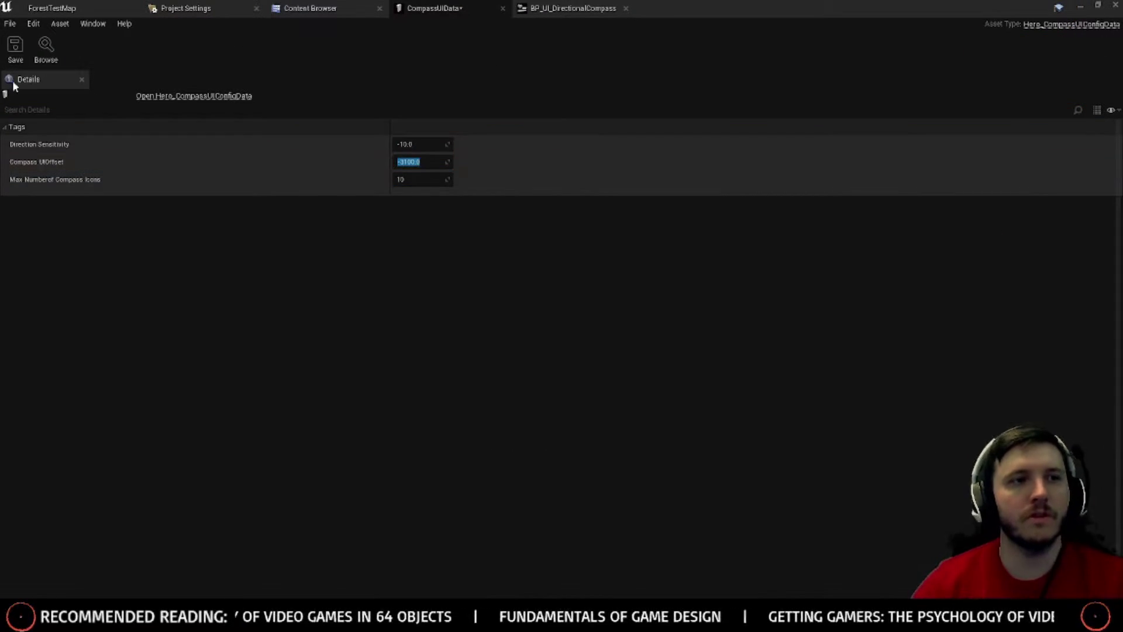
left_click(43, 9)
left_click(787, 50)
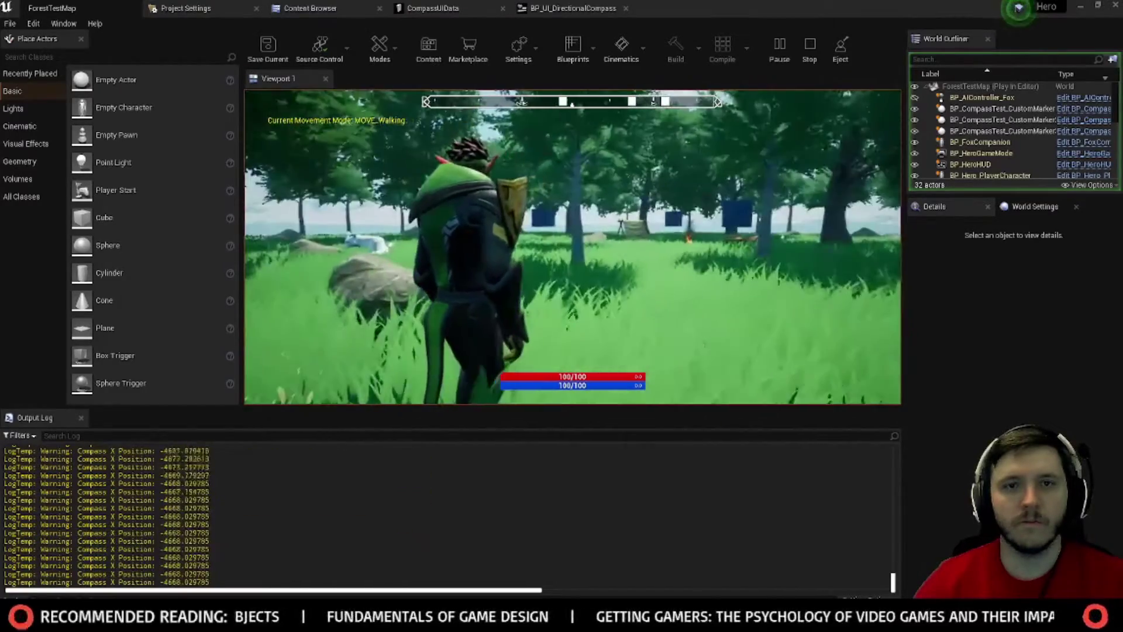
Step: Set the DirectionalCompass image's Alignment X to 0.25, compile and save the widget, and run a short playtest
left_click(481, 6)
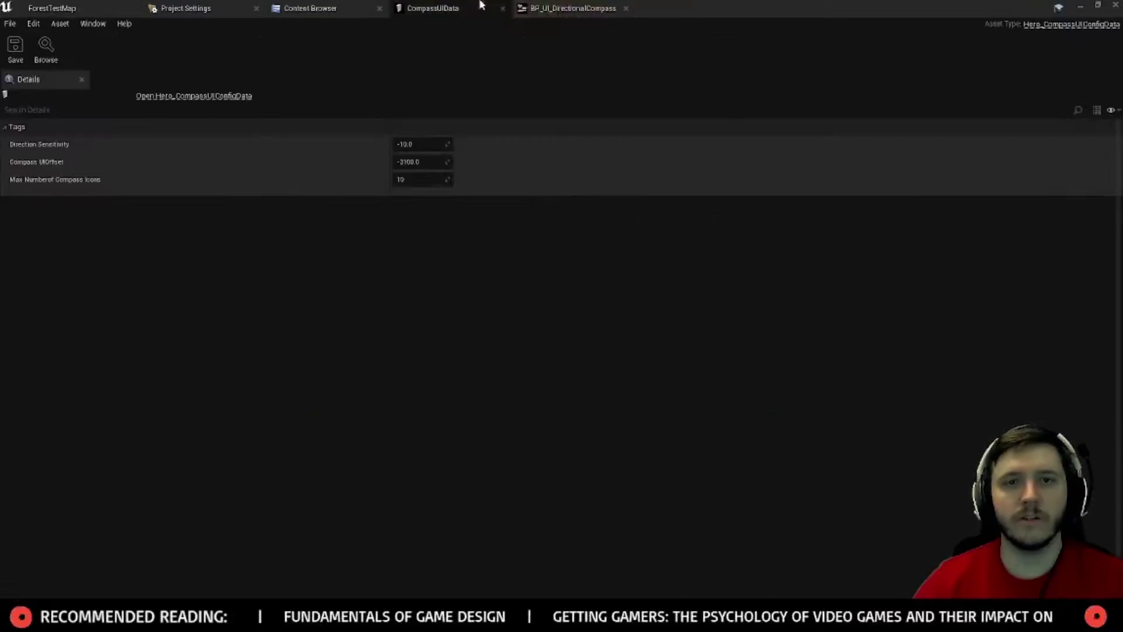
left_click(563, 6)
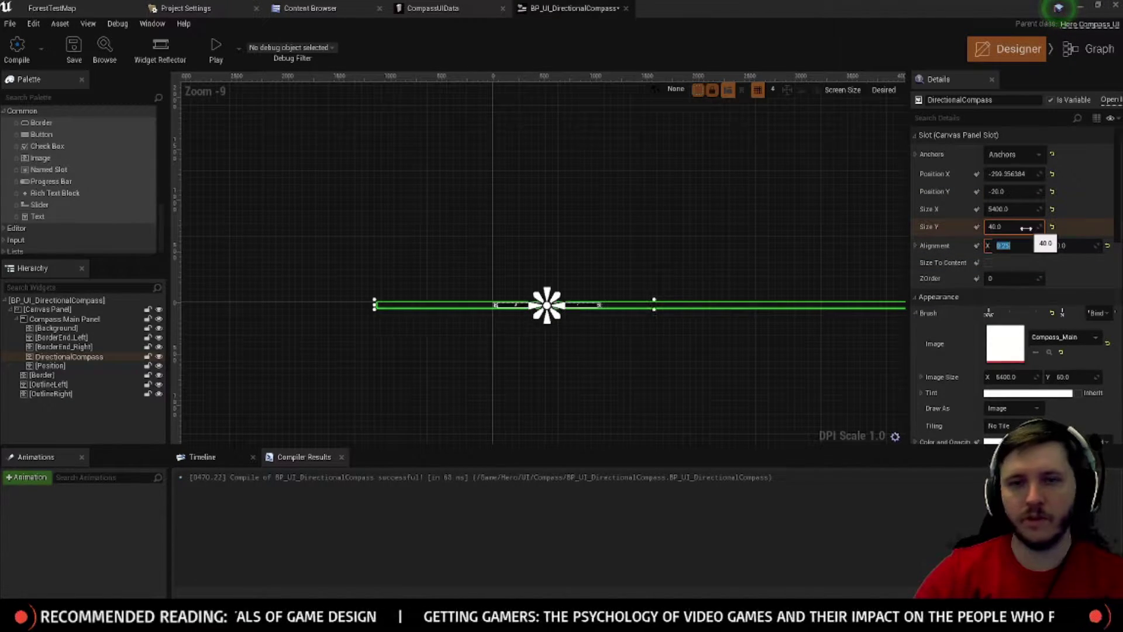
left_click(19, 54)
left_click(71, 54)
left_click(64, 8)
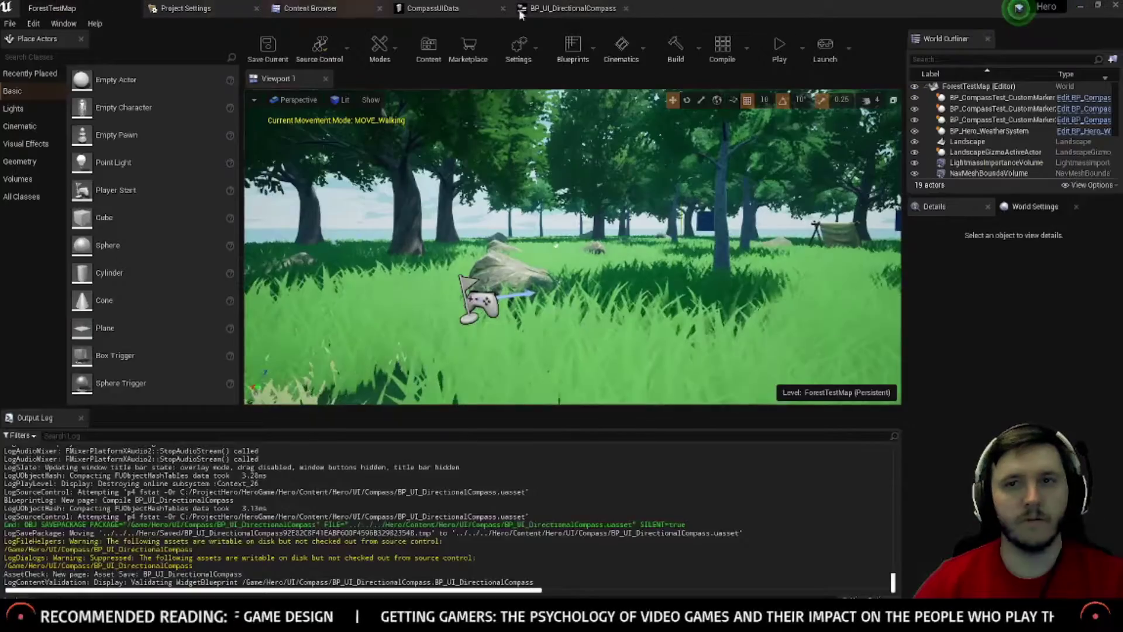
left_click(779, 47)
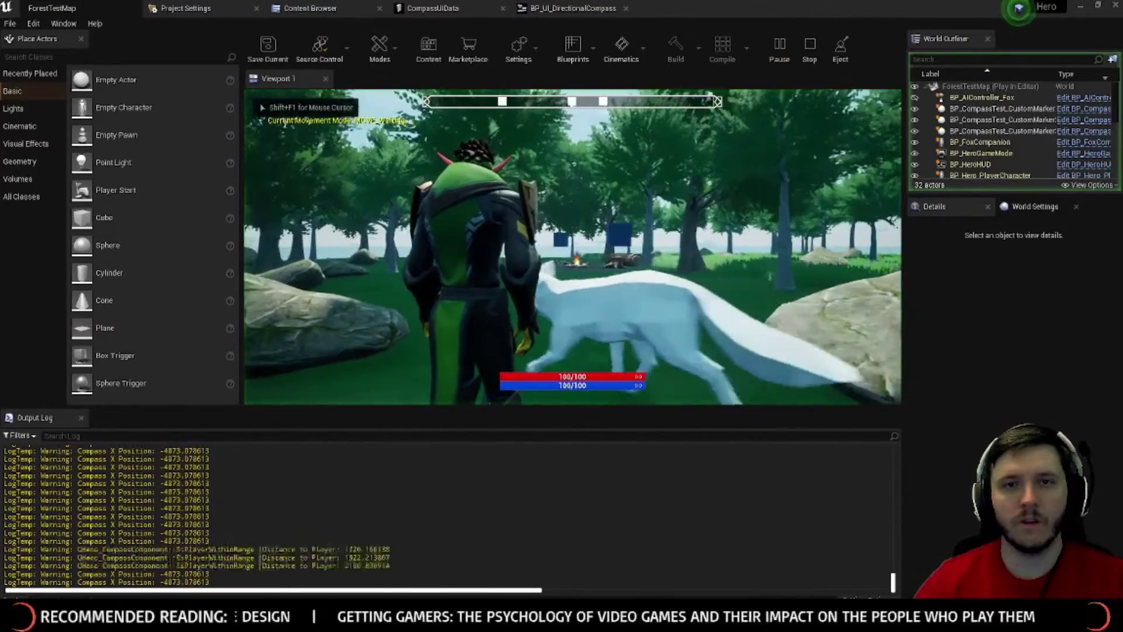
key("Escape")
Step: Set the Compass UIOffset to 0, save CompassUIData, and playtest the headings full screen while turning and walking the character
left_click(576, 9)
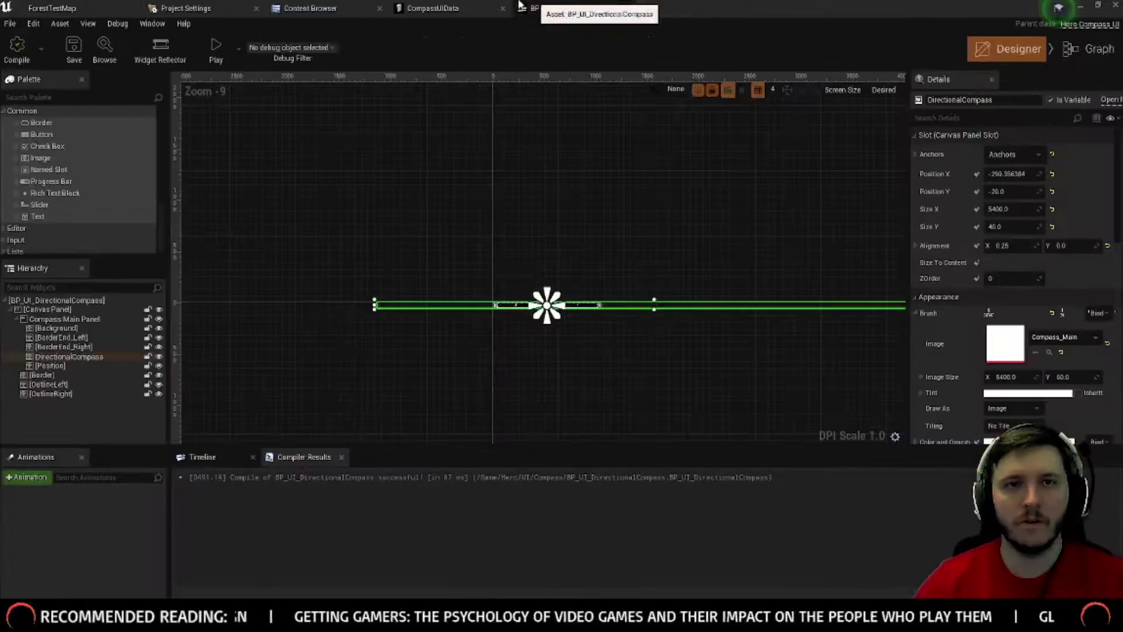
left_click(475, 8)
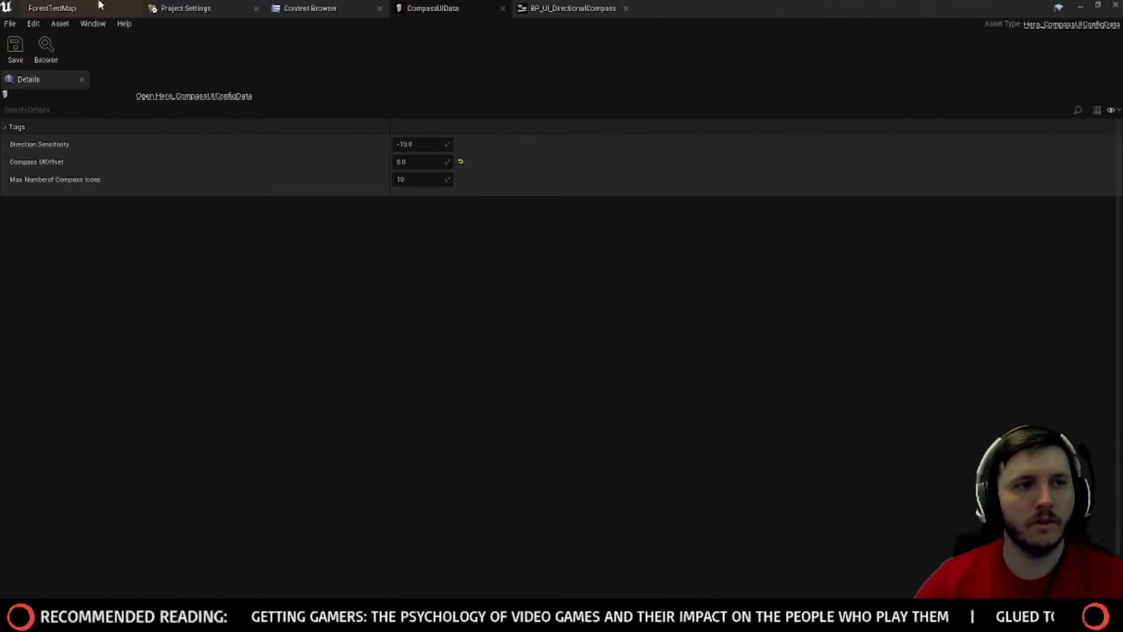
left_click(100, 6)
left_click(775, 48)
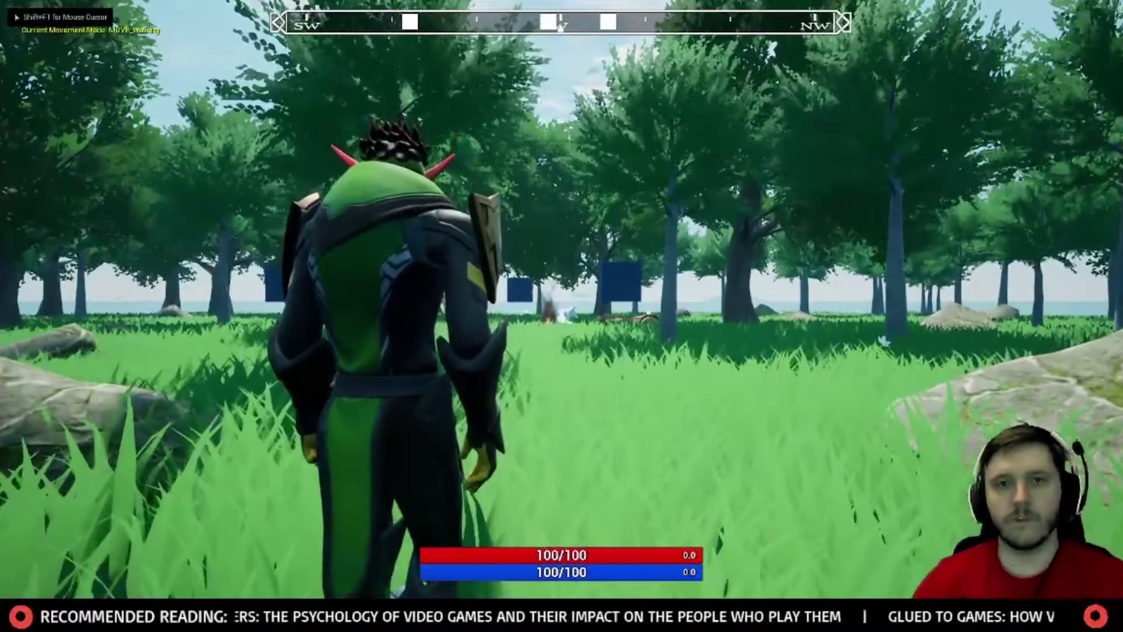
key("a")
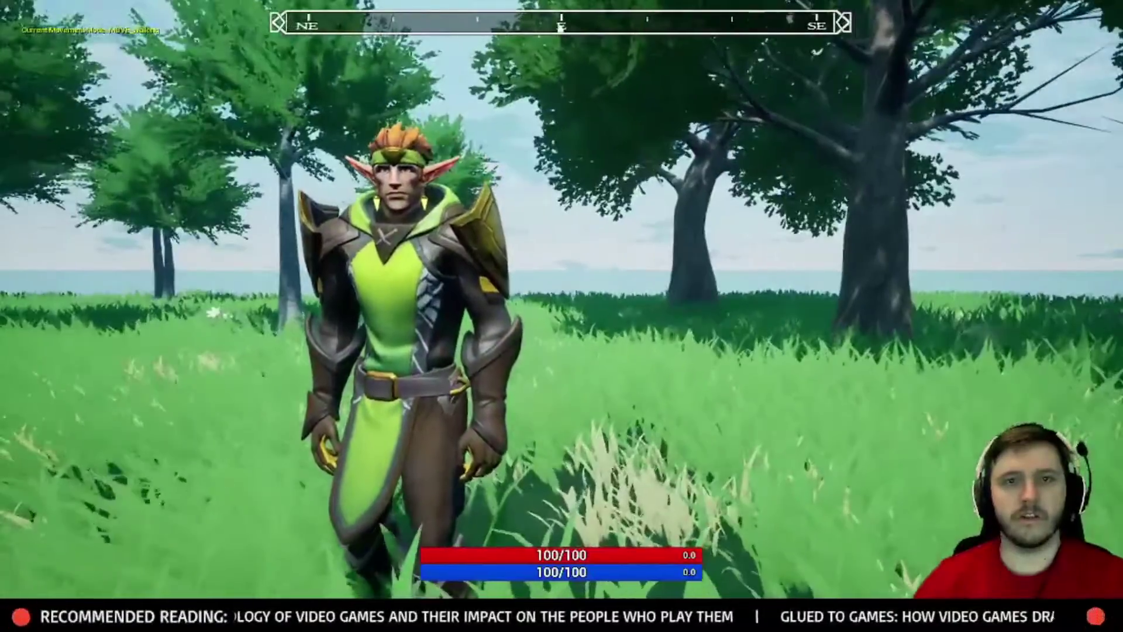
key("w")
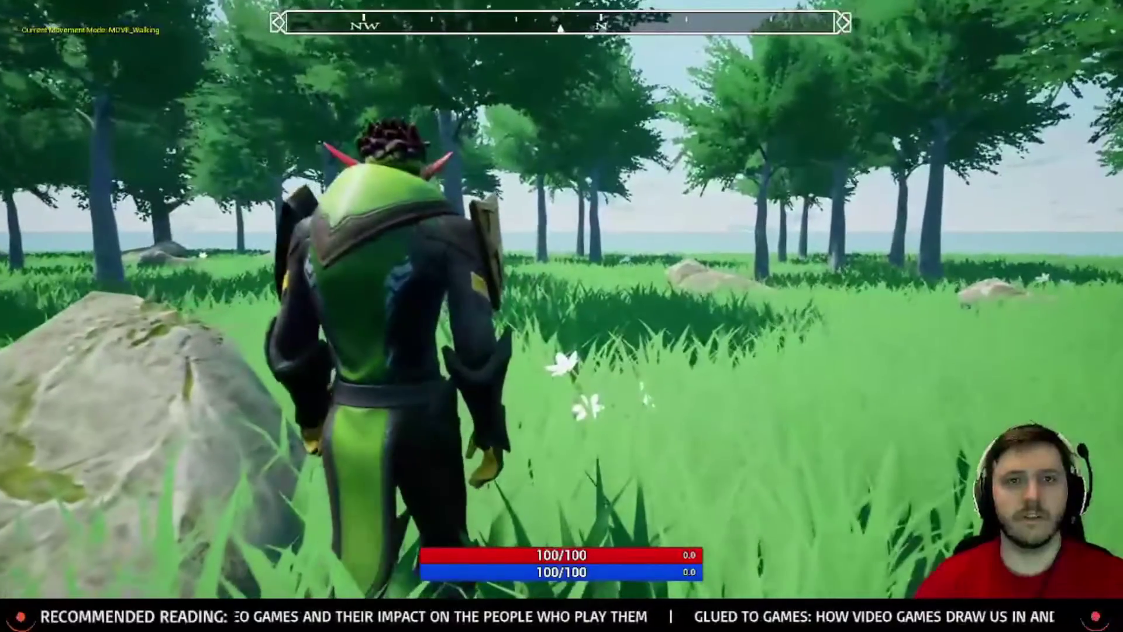
key("F11")
key("Escape")
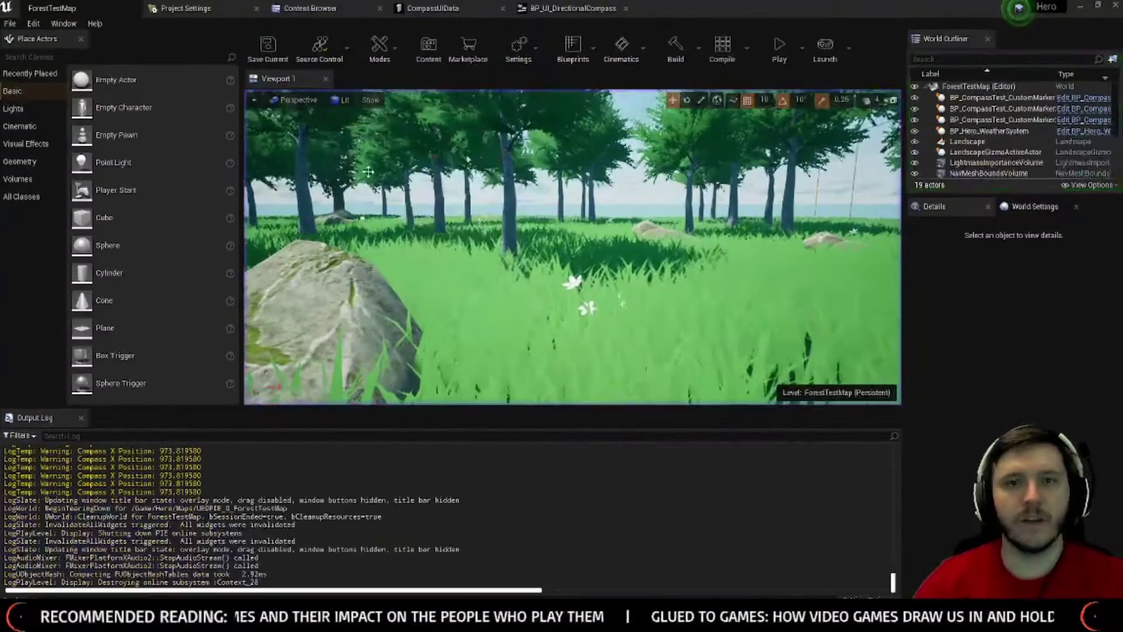
Step: Set the Compass UIOffset to 30, save CompassUIData, and playtest the compass in ForestTestMap
left_click(565, 8)
left_click(449, 10)
left_click(425, 161)
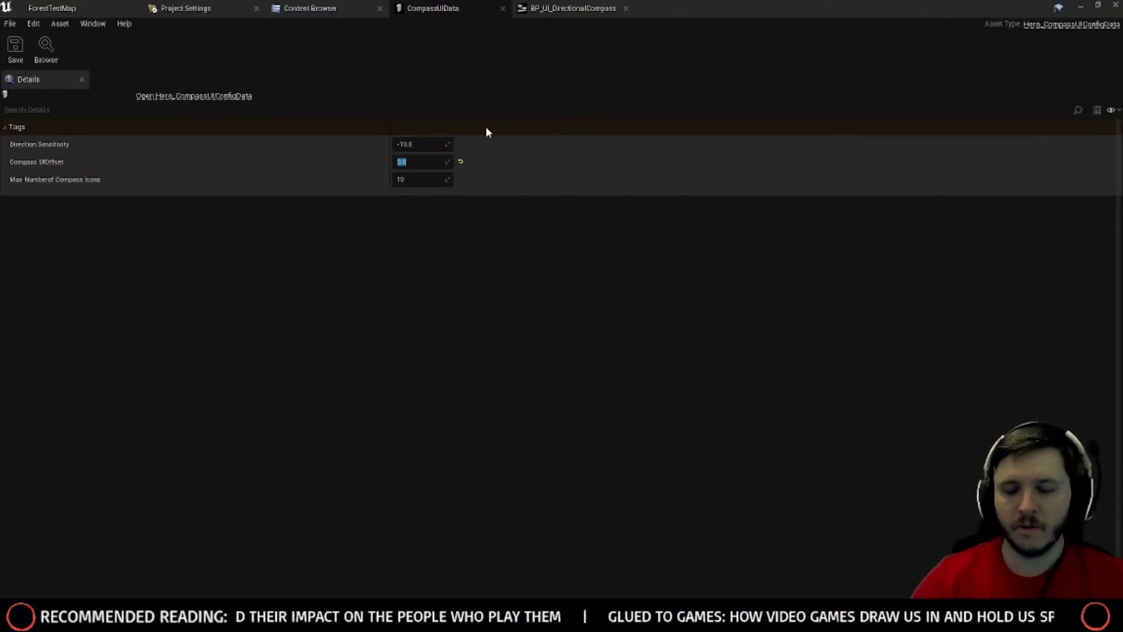
type("30")
key("Return")
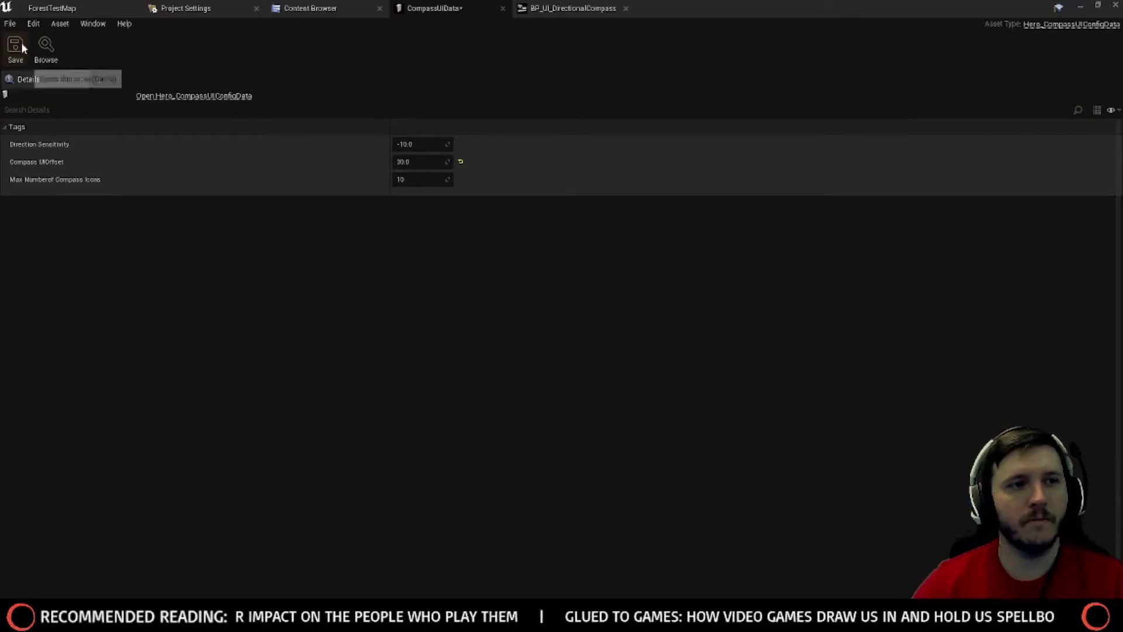
left_click(21, 42)
left_click(51, 8)
left_click(780, 42)
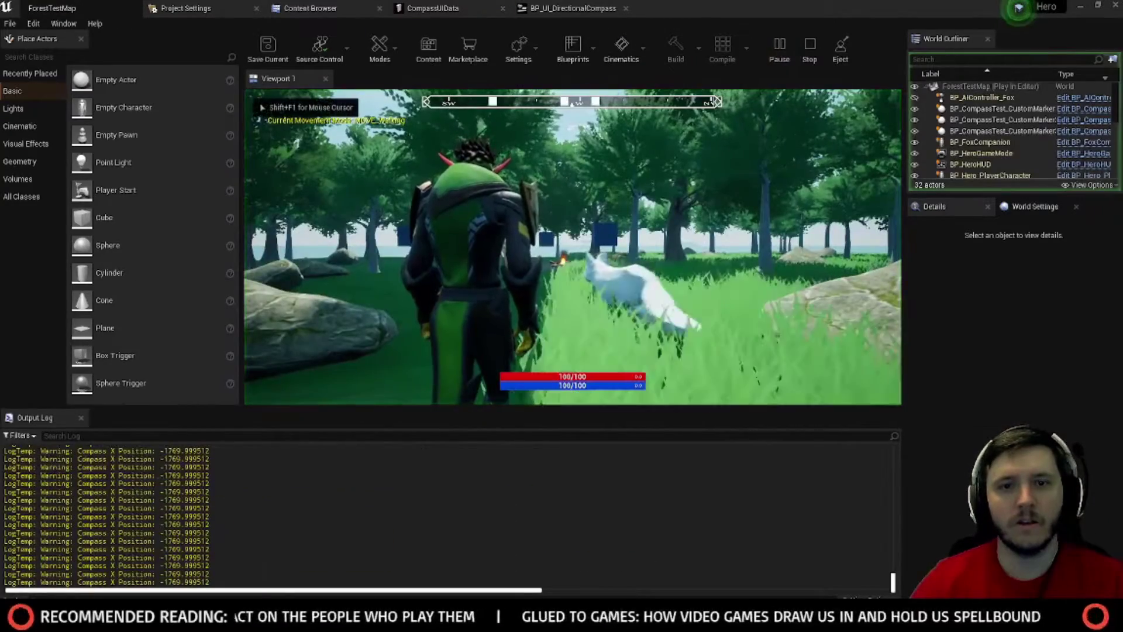
key("shift+F1")
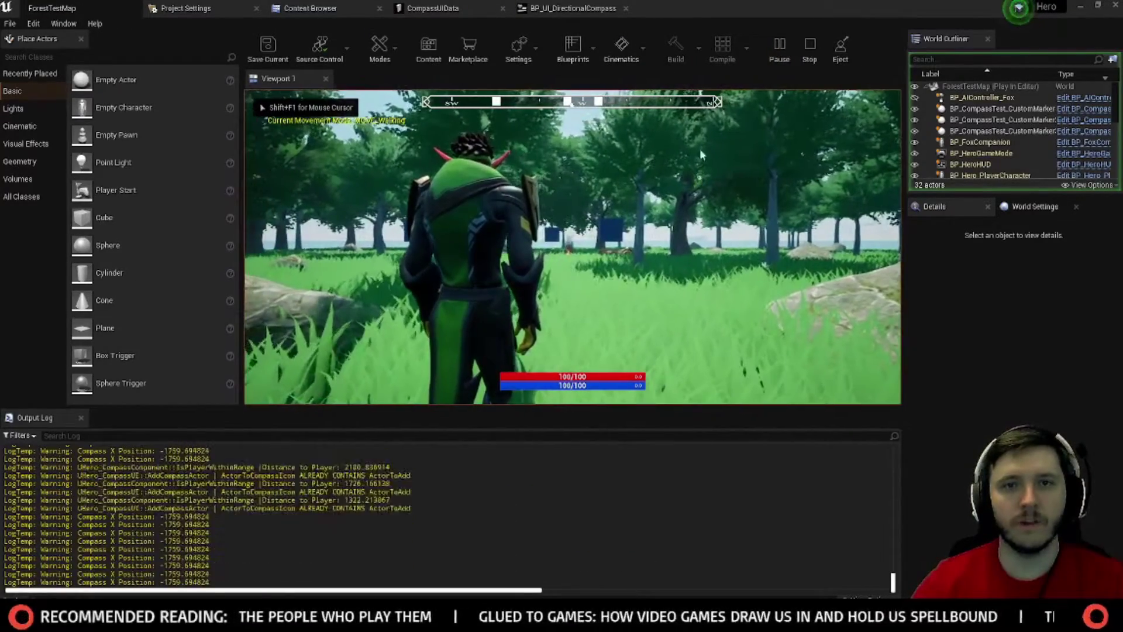
Step: Set the Compass UIOffset to -30, save CompassUIData, and playtest the east heading up close in full screen
left_click(567, 9)
left_click(430, 8)
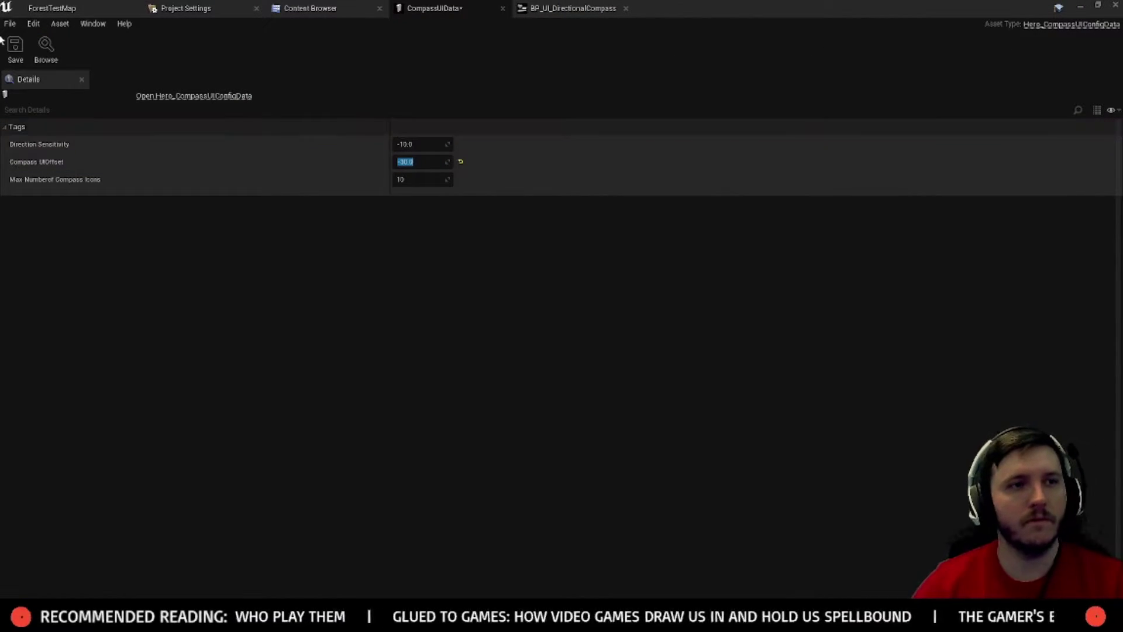
left_click(107, 6)
key("alt+p")
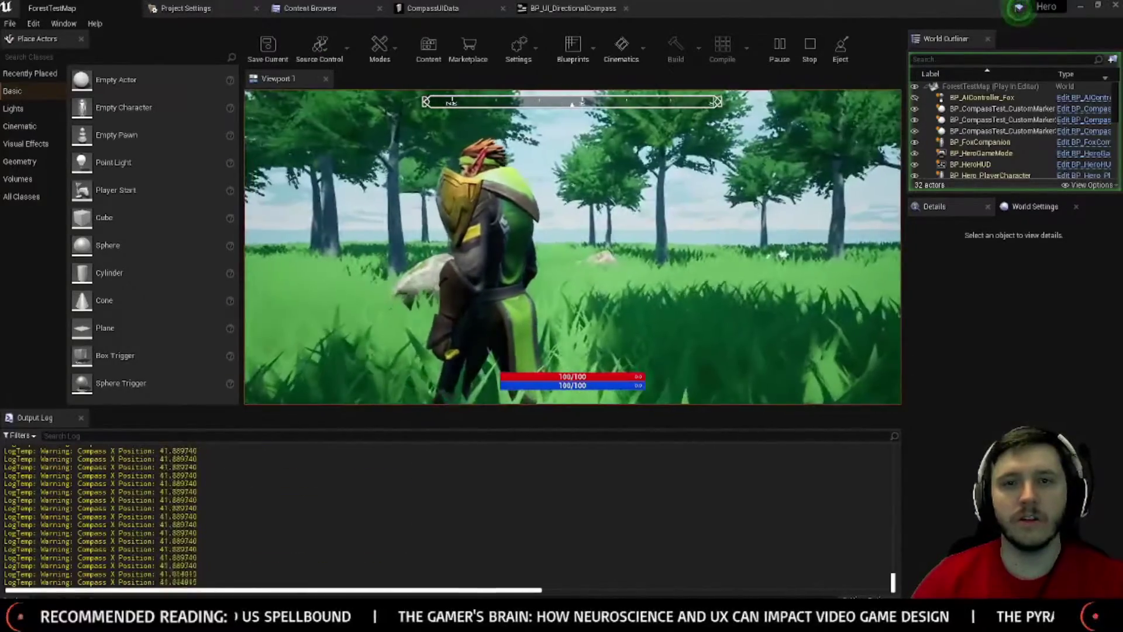
key("w")
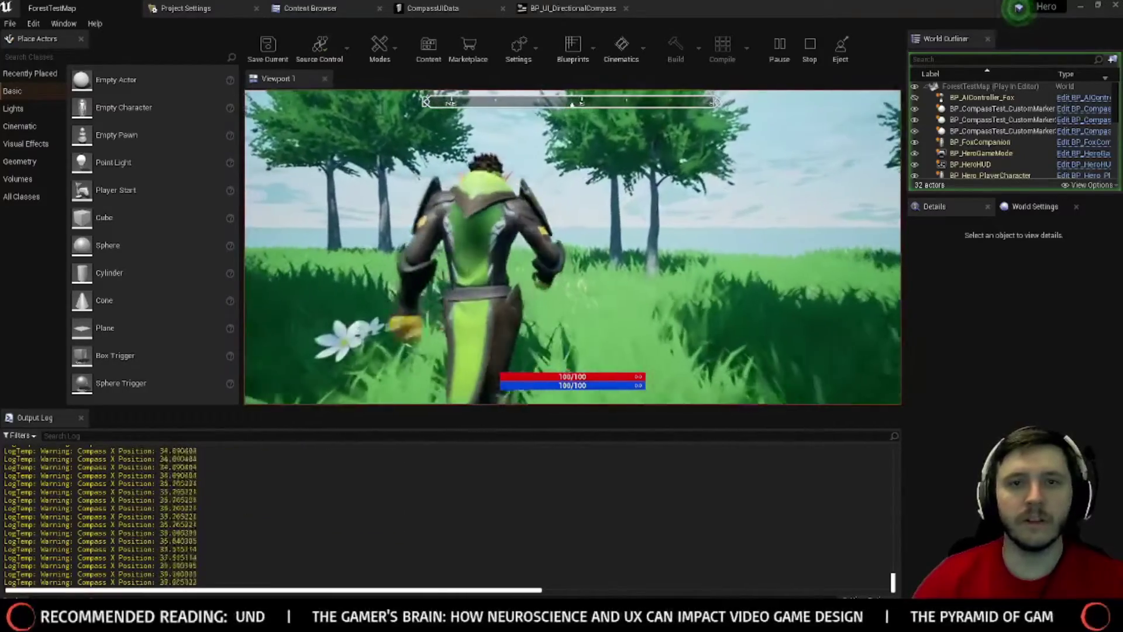
key("F11")
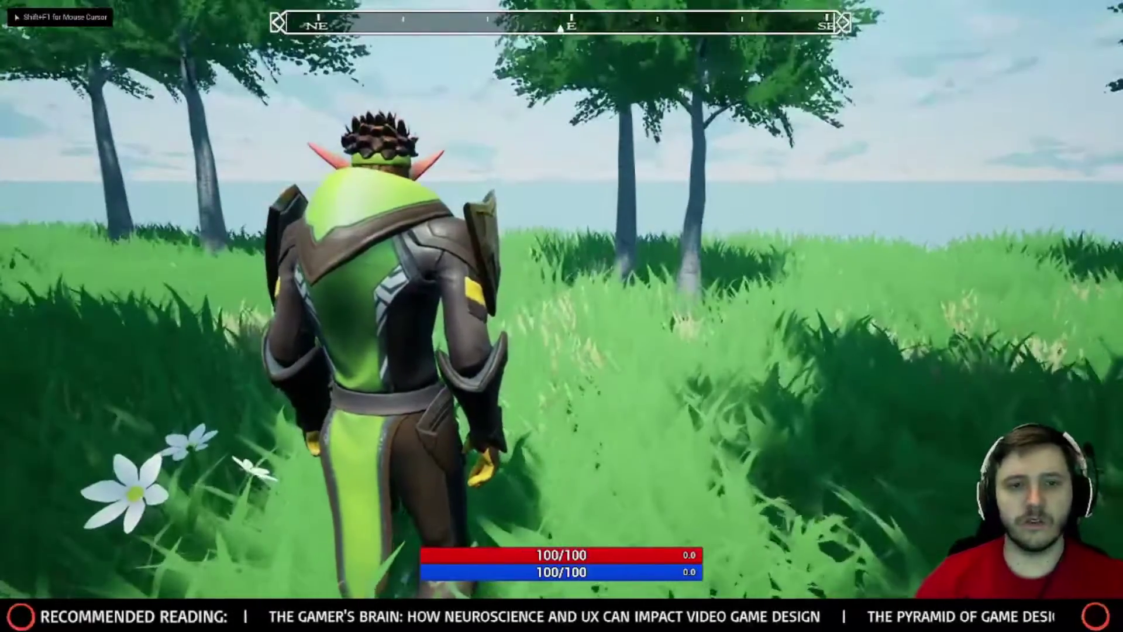
key("F11")
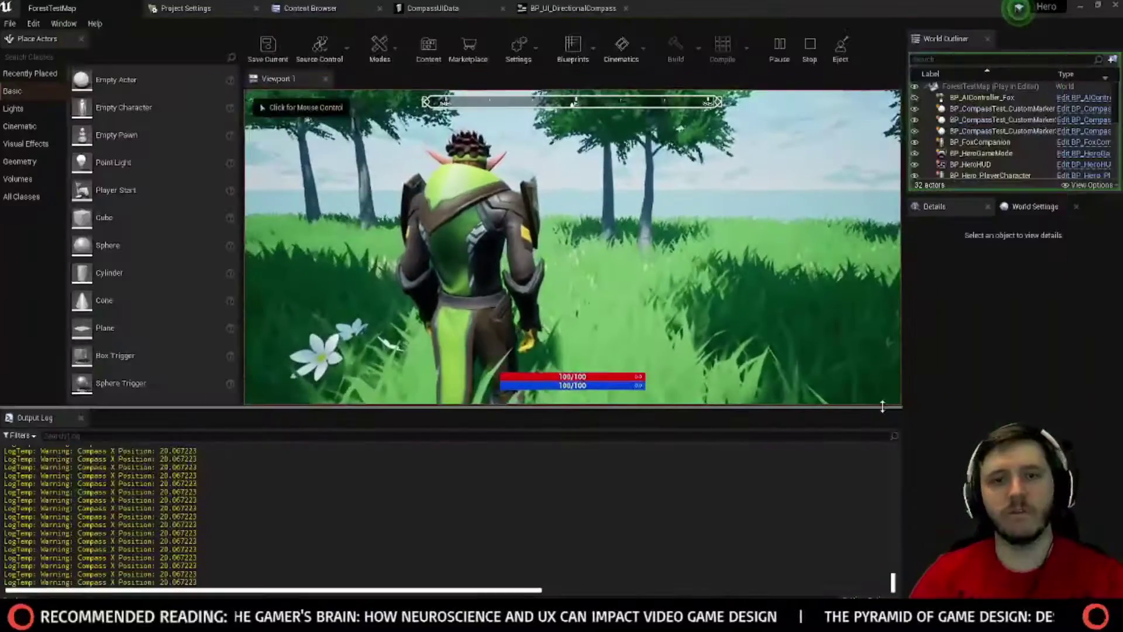
key("Escape")
Step: Fine-tune the Compass UIOffset, save CompassUIData, and playtest the headings while moving the character
left_click(547, 7)
left_click(430, 8)
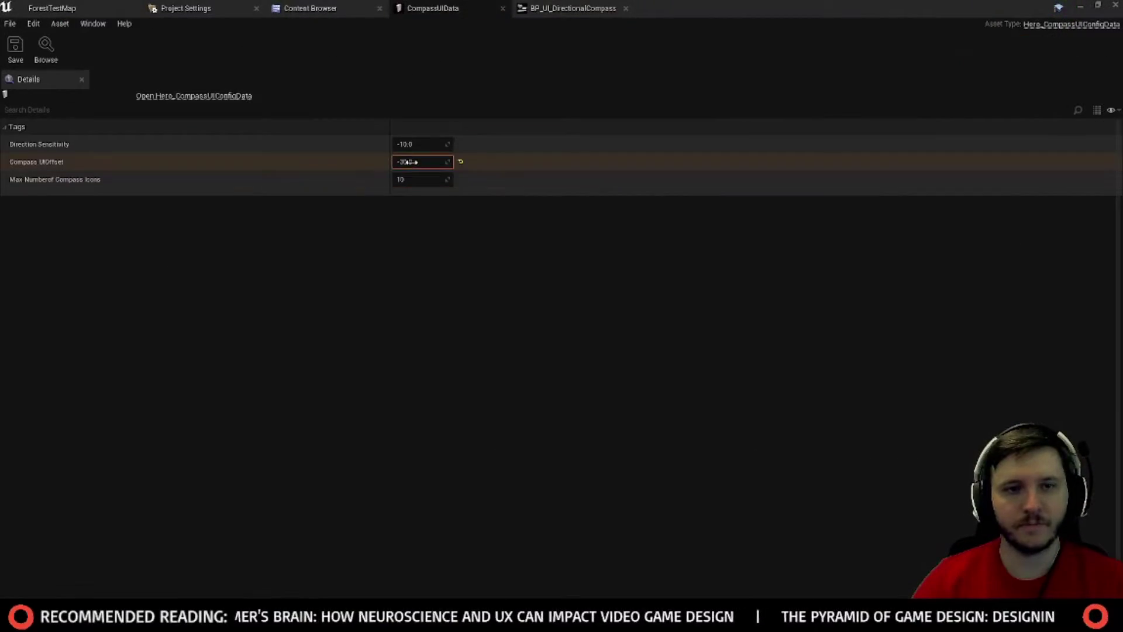
left_click(15, 47)
left_click(52, 7)
left_click(784, 53)
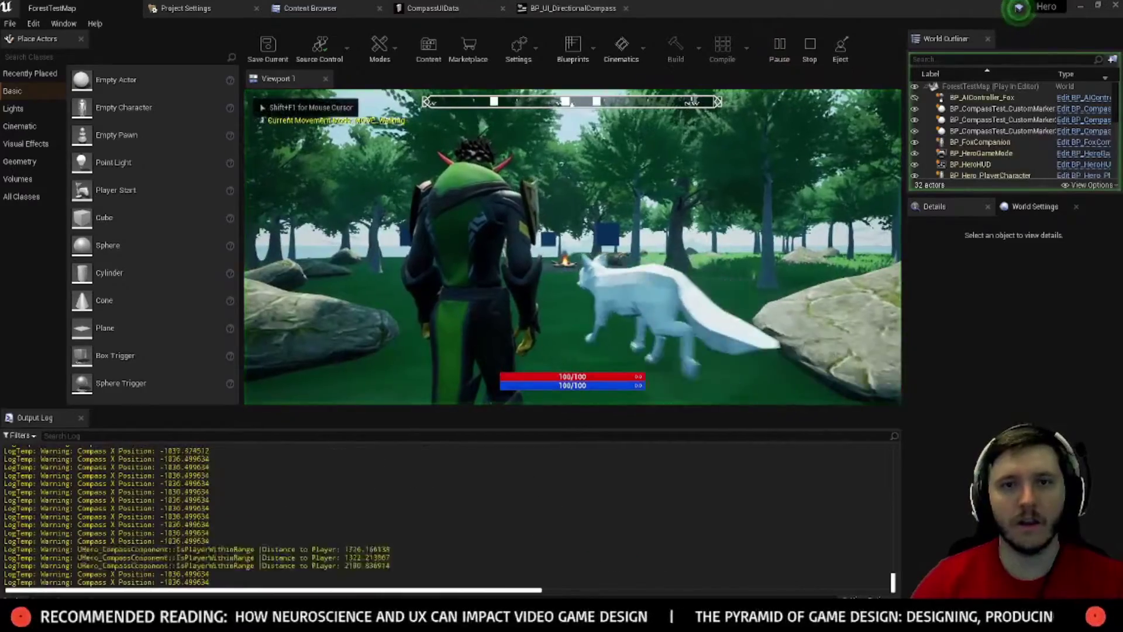
key("w")
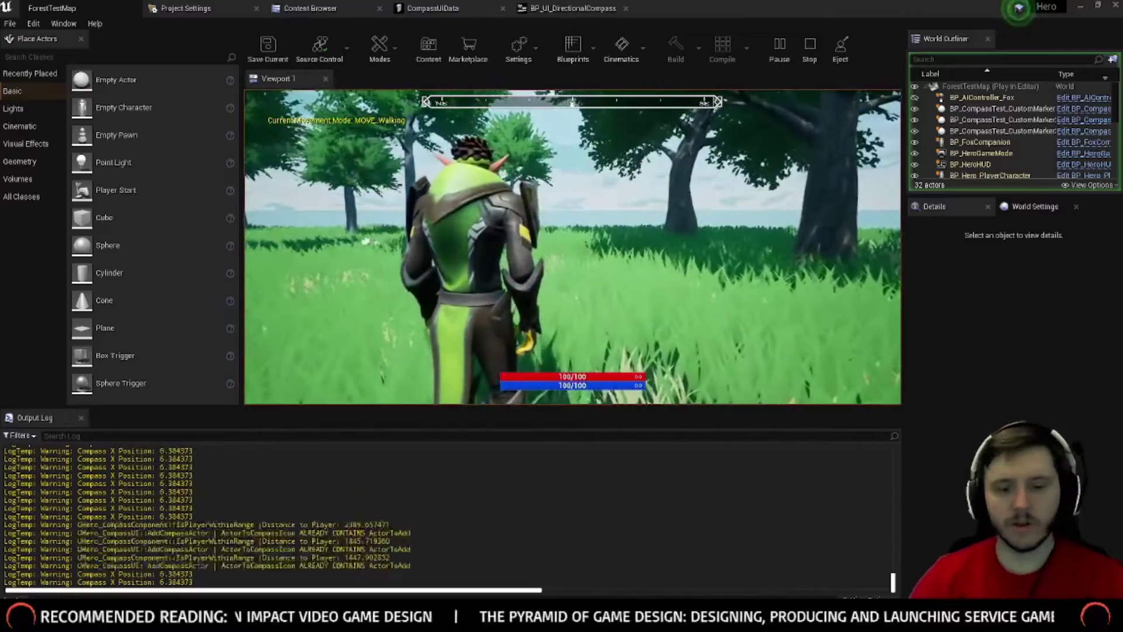
Step: Playtest the compass headings full screen while walking and turning the character
key("F11")
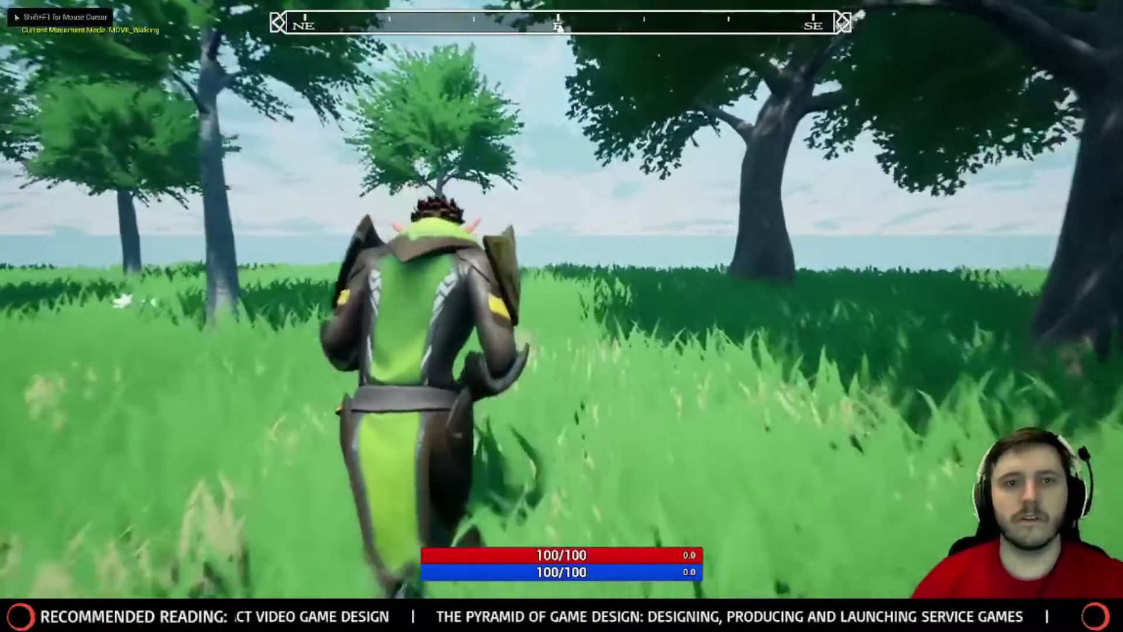
key("w")
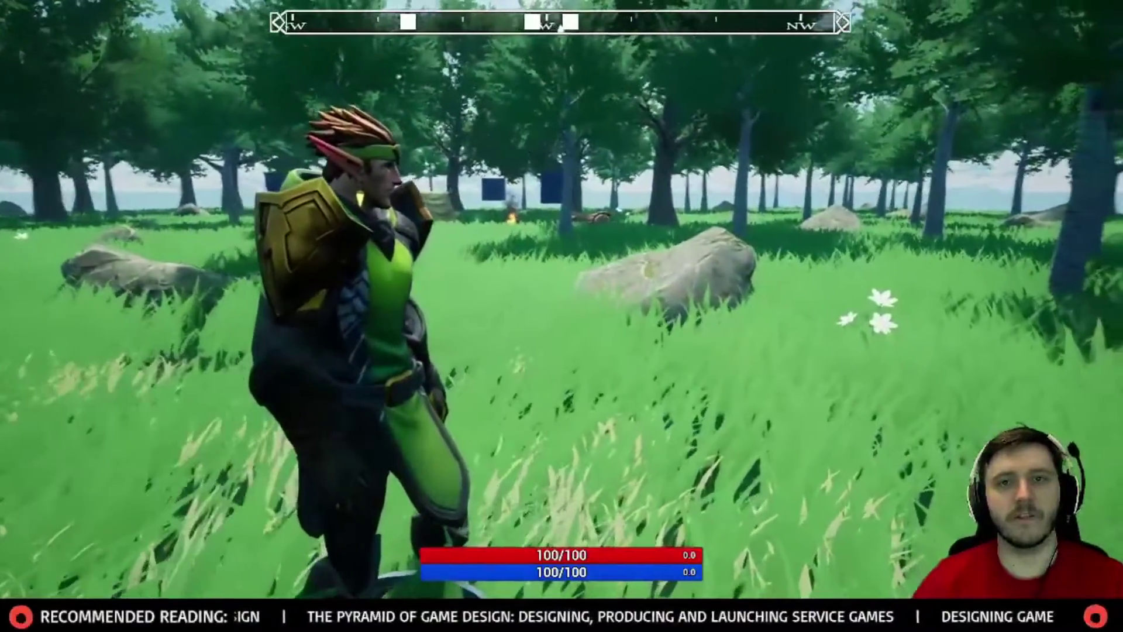
key("Escape")
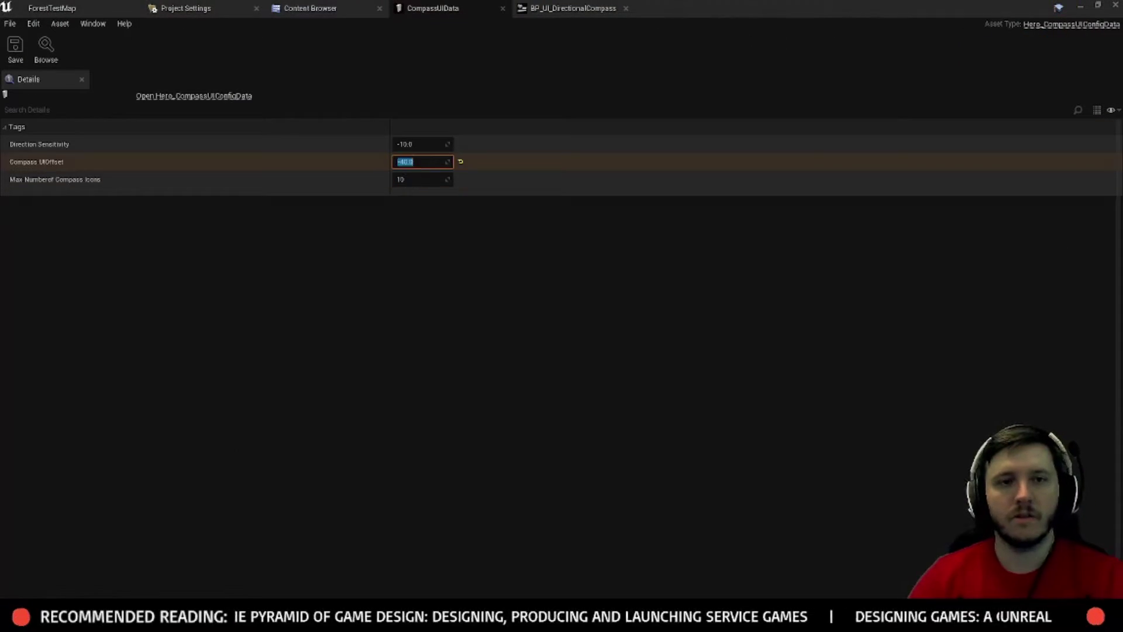
Step: Save the adjusted Compass UIOffset in CompassUIData and playtest the headings full screen in ForestTestMap
left_click(10, 52)
left_click(39, 9)
left_click(765, 52)
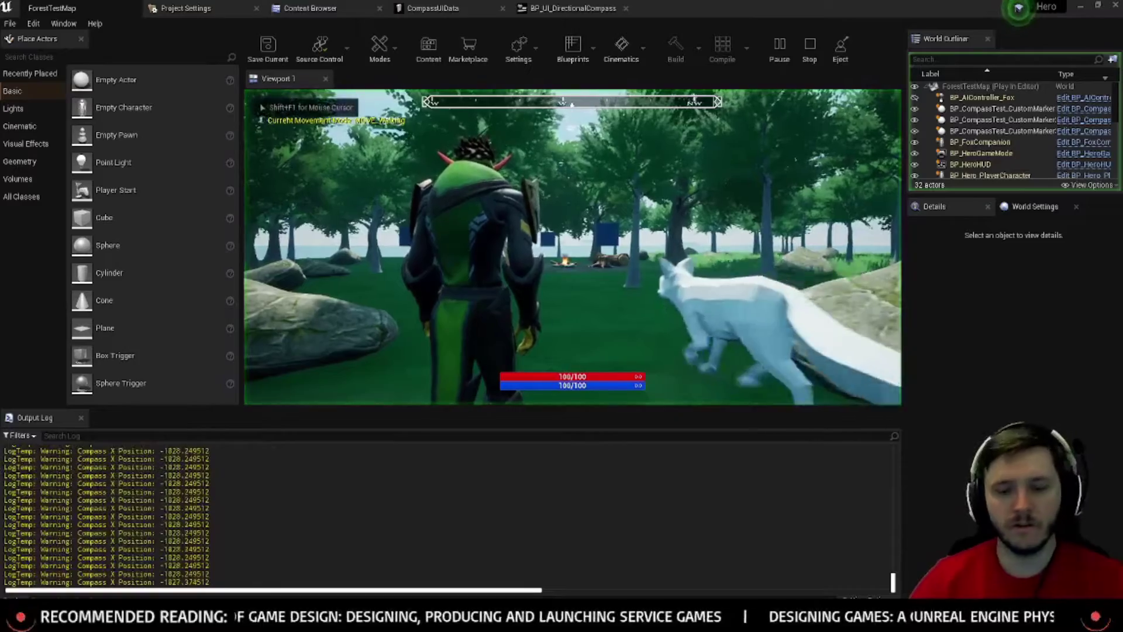
key("F11")
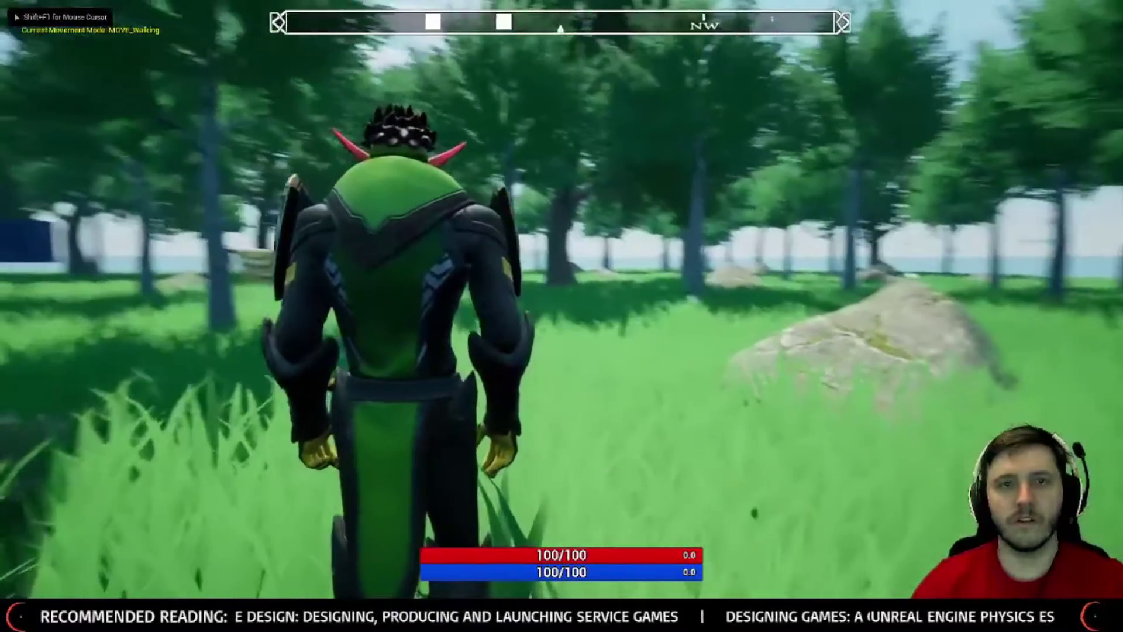
key("F11")
key("Escape")
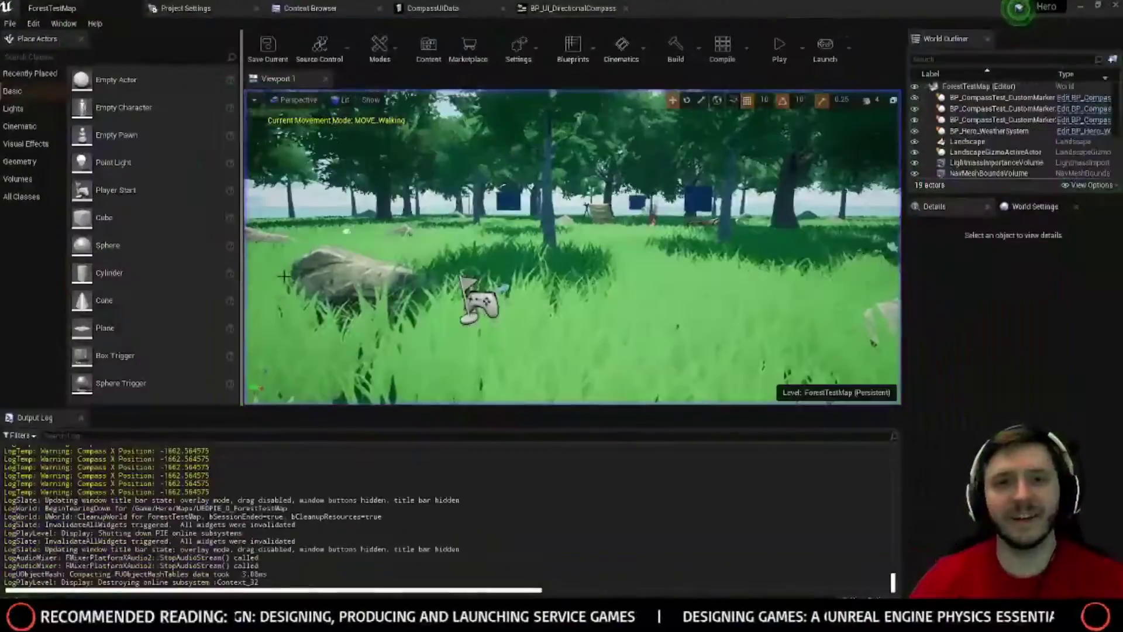
Step: Try X alignments of 0.5 and 0.35 on the DirectionalCompass image, save the widget with 0.35, and playtest the compass
left_click(456, 7)
left_click(585, 7)
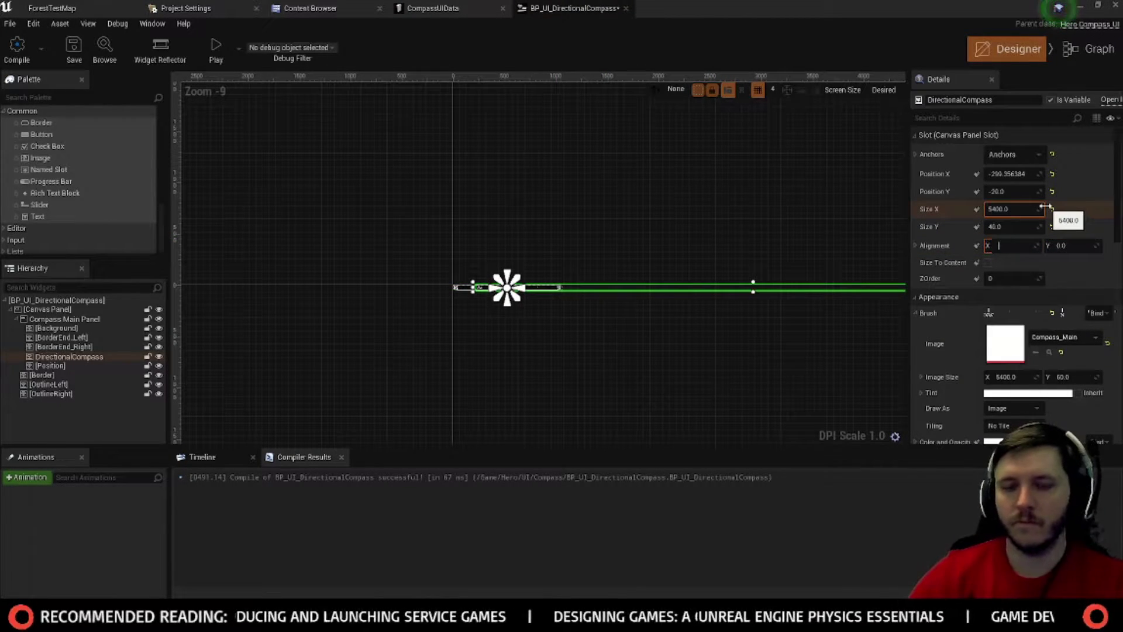
type("0.5")
key("Return")
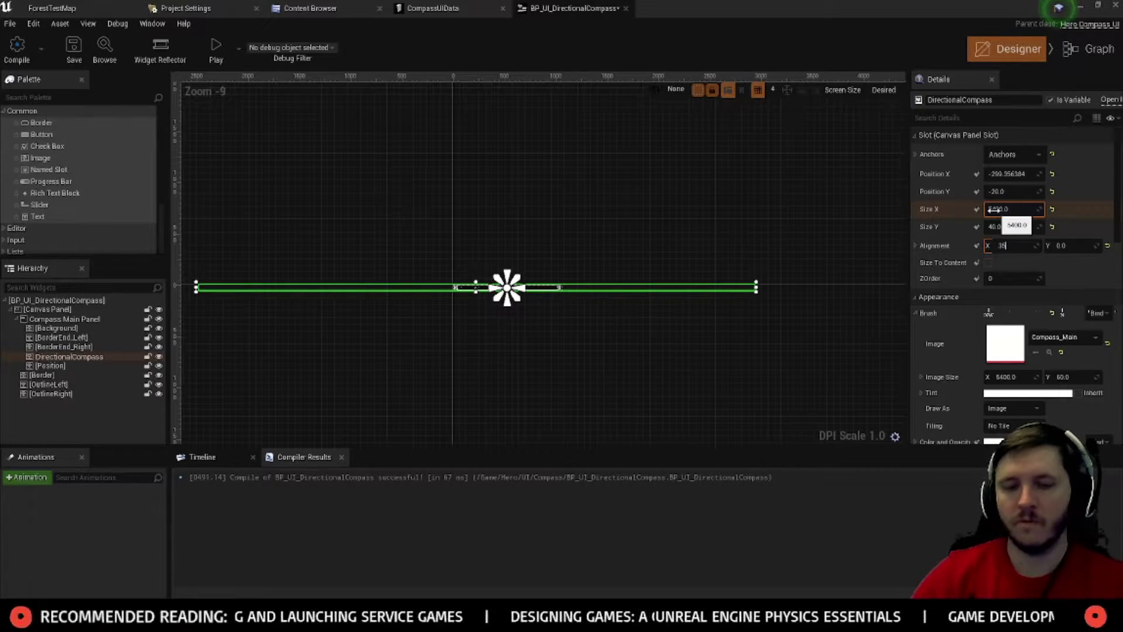
left_click(69, 51)
left_click(52, 7)
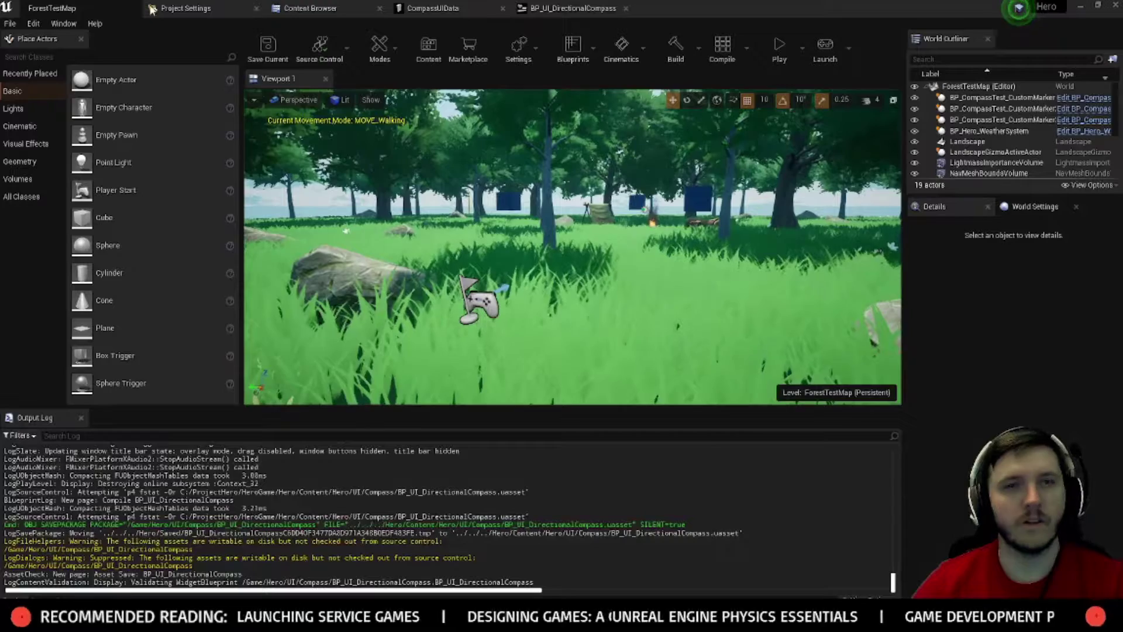
left_click(771, 51)
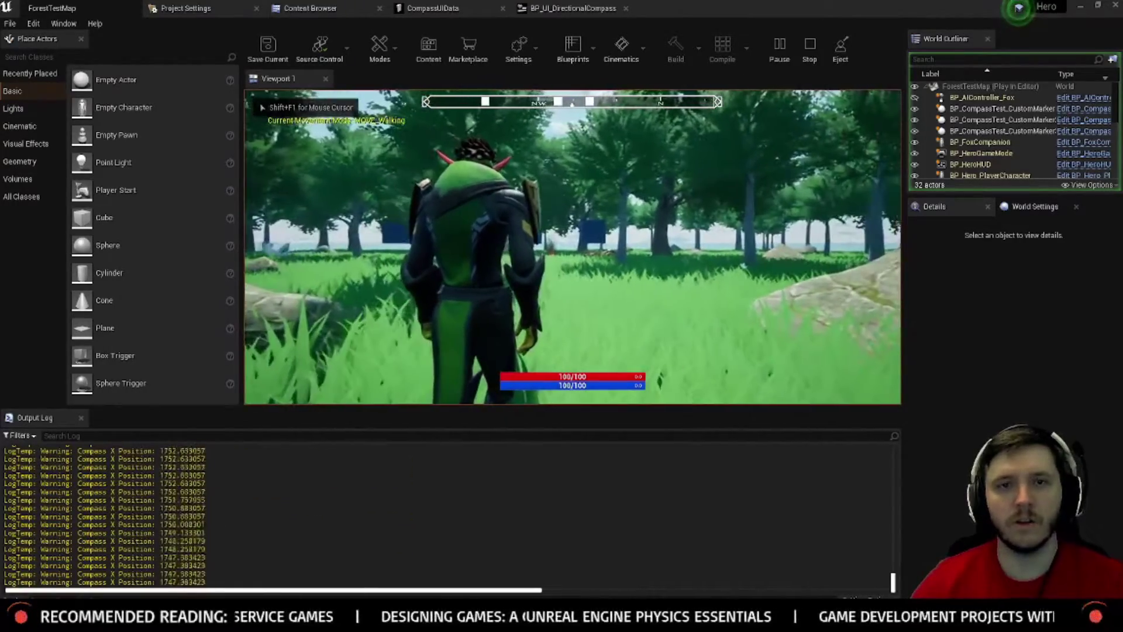
key("Escape")
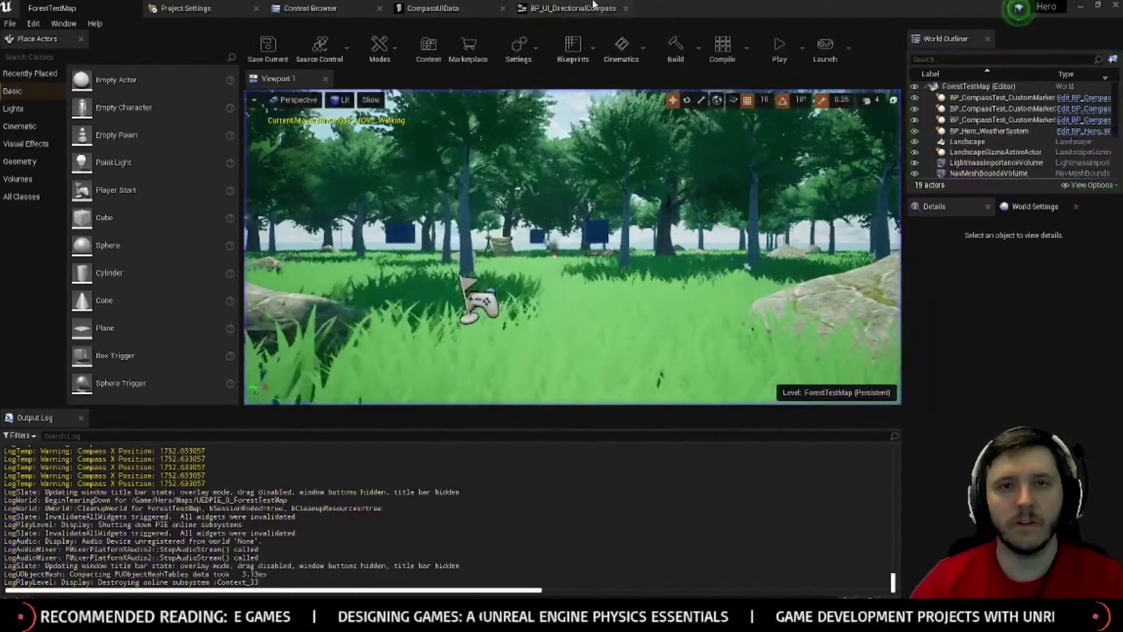
Step: Set the Compass UIOffset to 0, save CompassUIData, and playtest the compass full screen in ForestTestMap
left_click(435, 7)
left_click(420, 159)
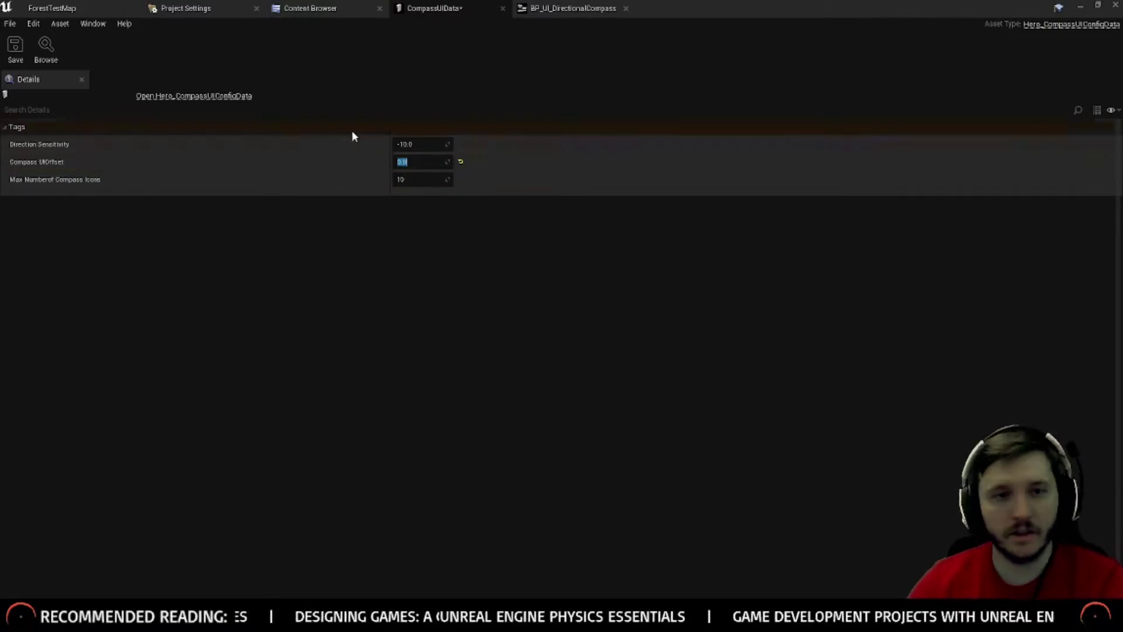
type("0")
key("Return")
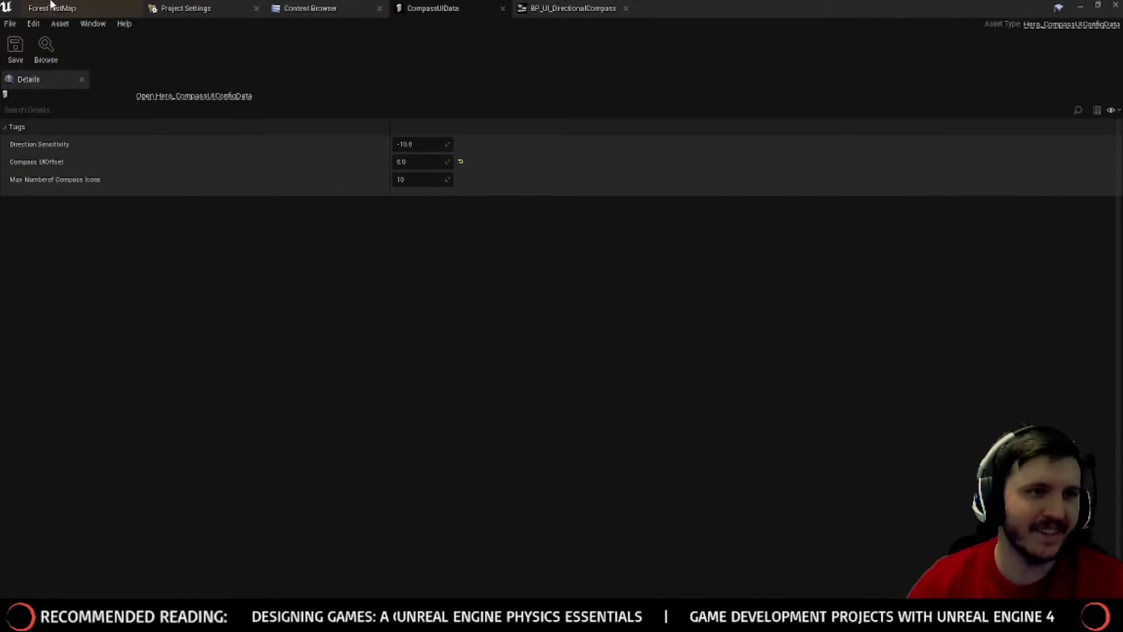
left_click(52, 6)
left_click(764, 51)
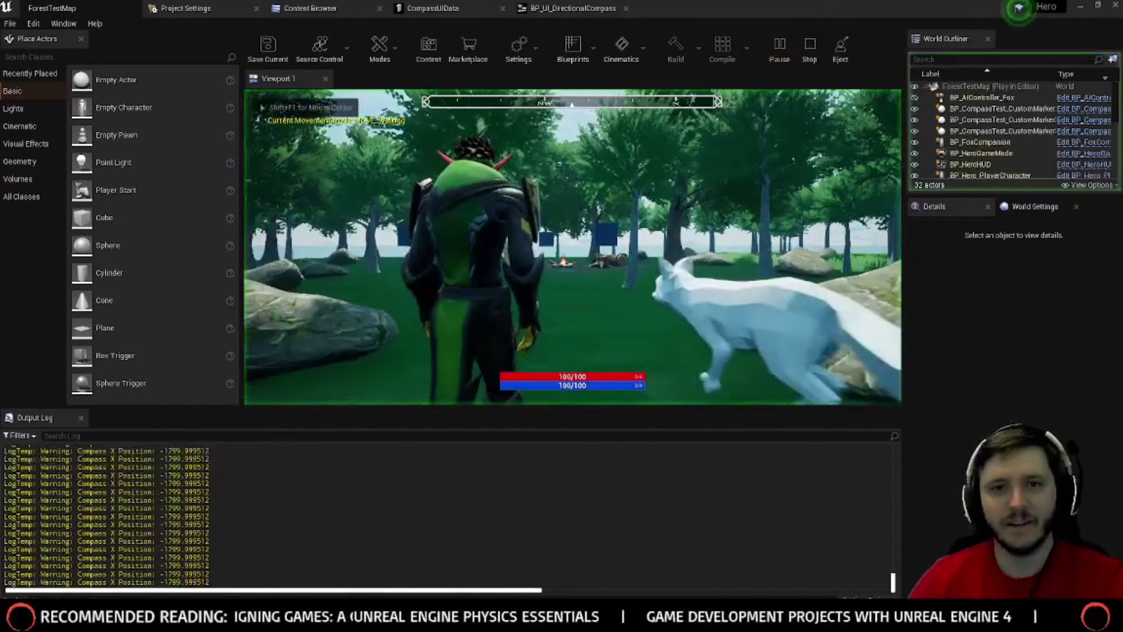
key("F11")
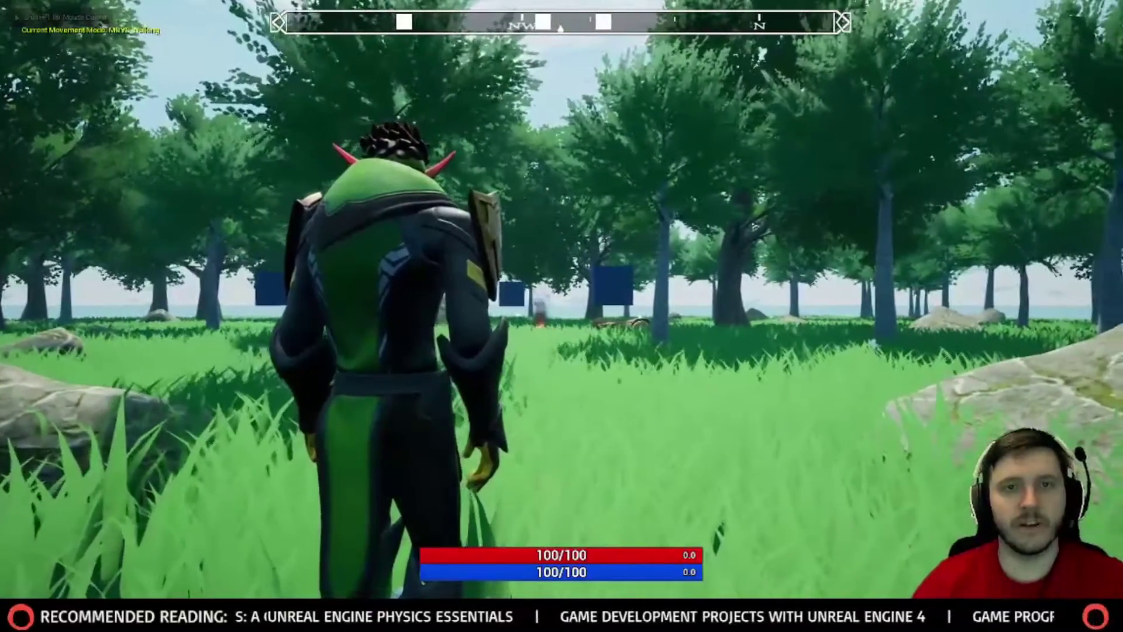
key("Escape")
scroll(668, 162, "up", 2)
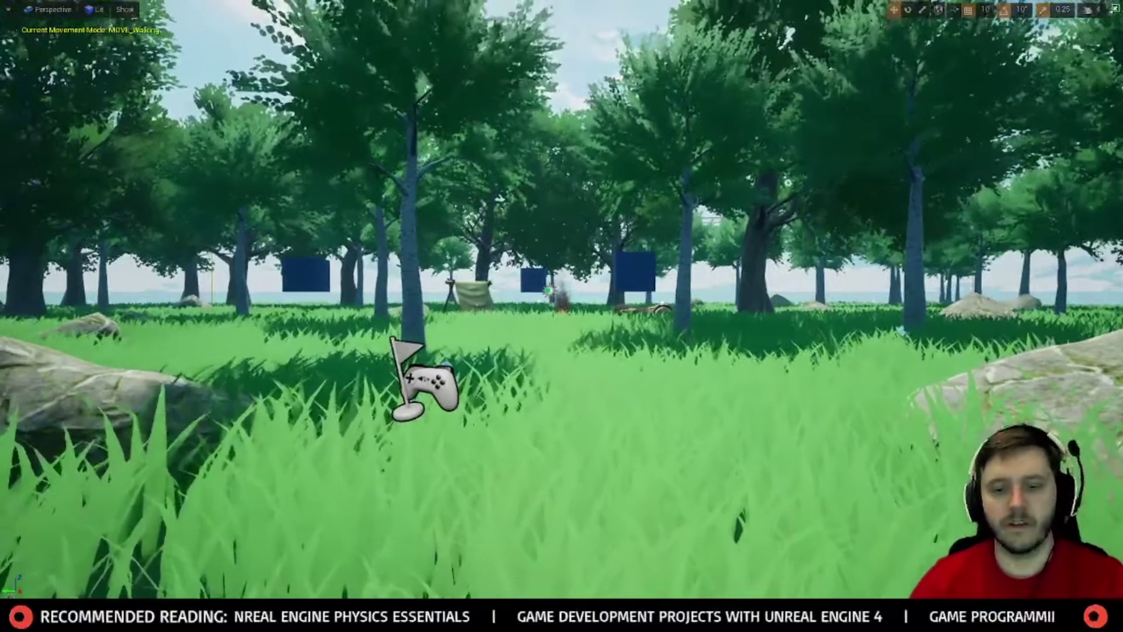
key("F11")
Step: Set the DirectionalCompass image's X alignment to 0, save the widget, and playtest the headings full screen
left_click(544, 7)
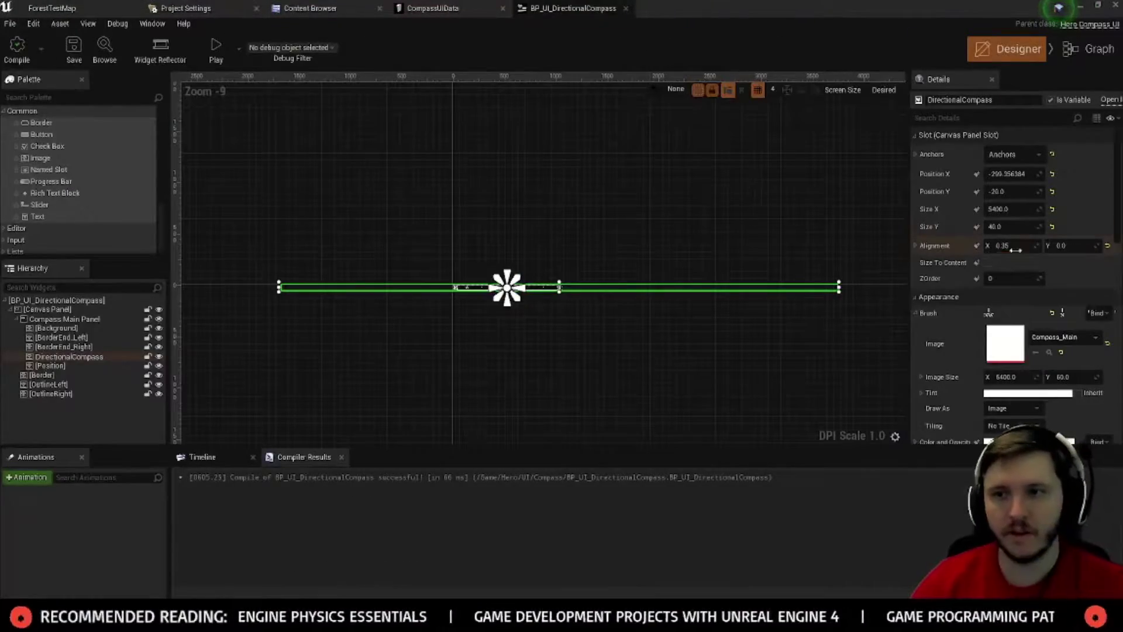
key("Return")
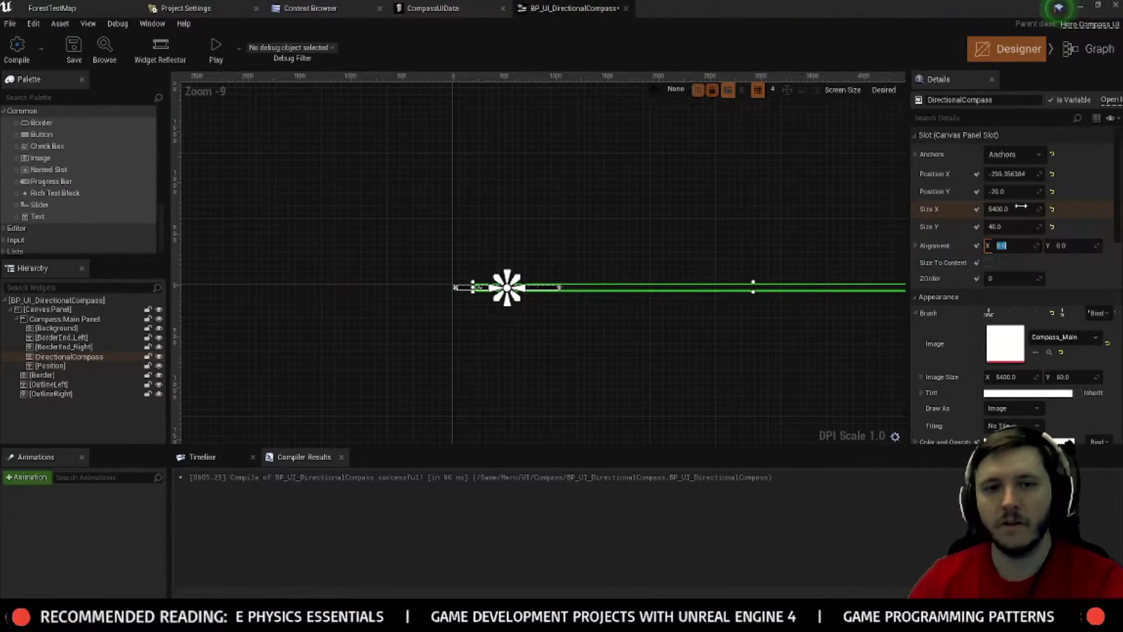
left_click(72, 46)
left_click(137, 10)
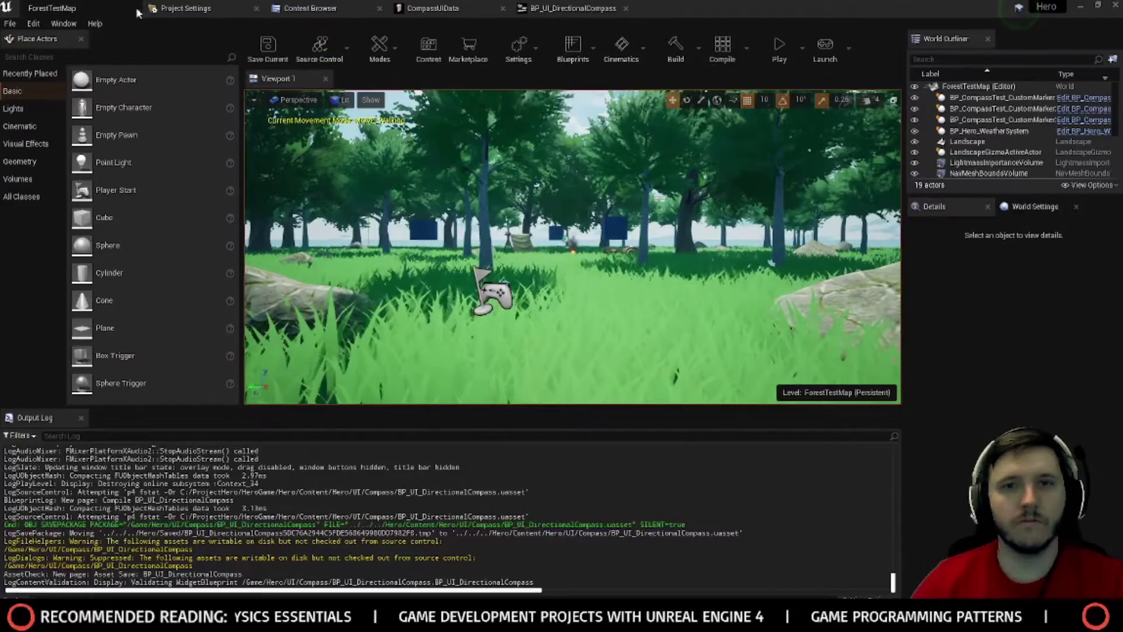
left_click(780, 47)
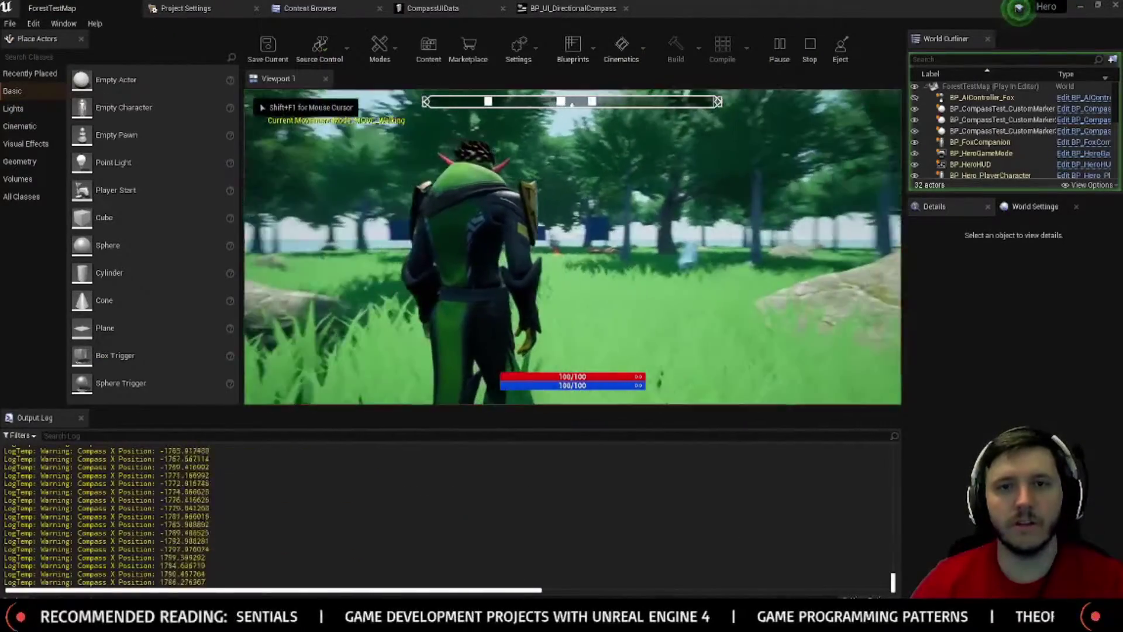
key("F11")
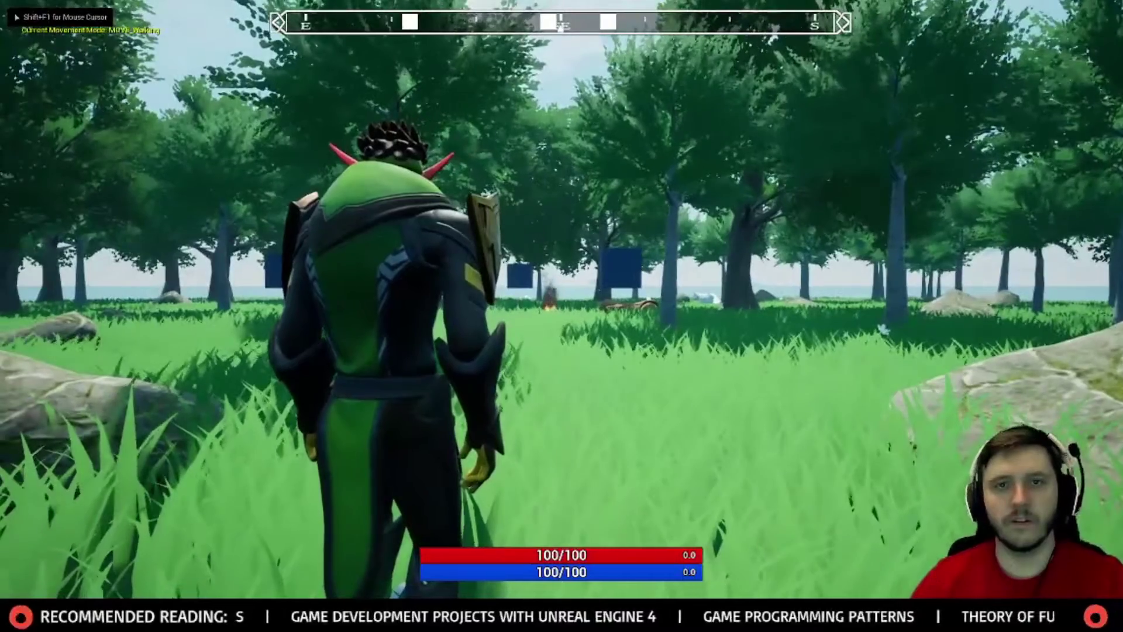
key("Escape")
key("F11")
Step: Set the Compass UIOffset to -2200, save CompassUIData, and playtest the headings while turning the character
left_click(522, 7)
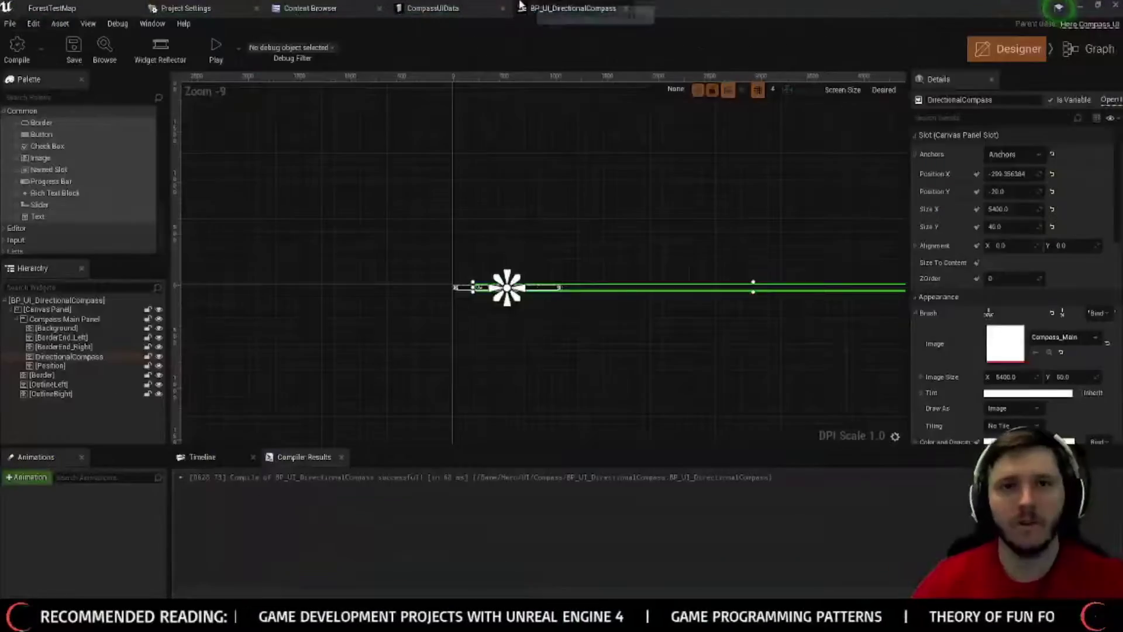
left_click(433, 7)
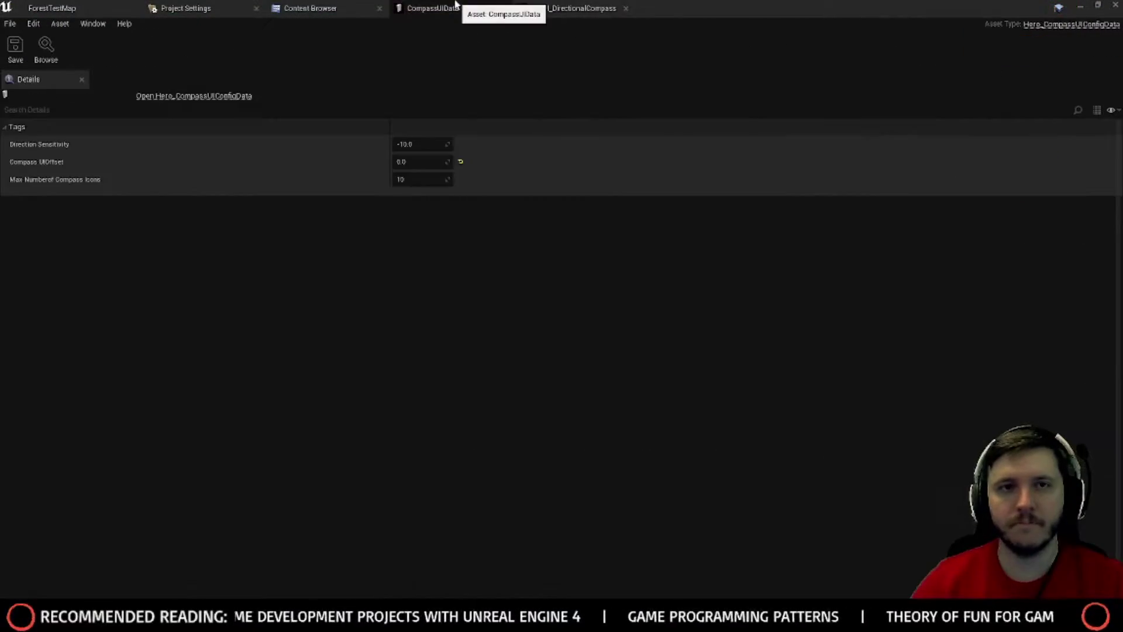
left_click(421, 161)
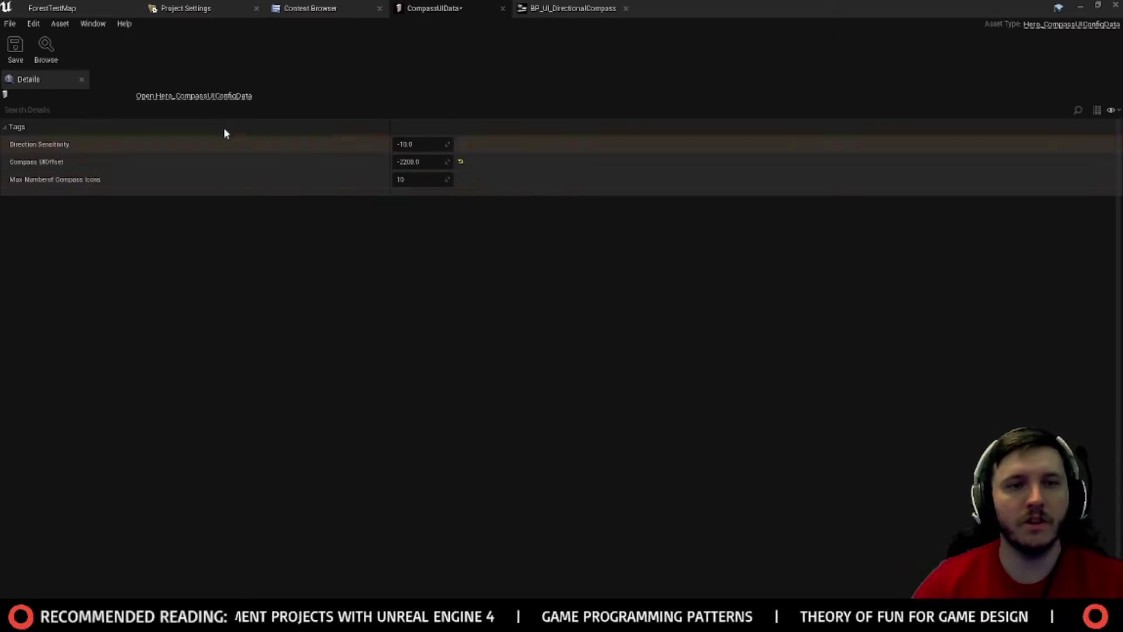
left_click(66, 16)
left_click(782, 41)
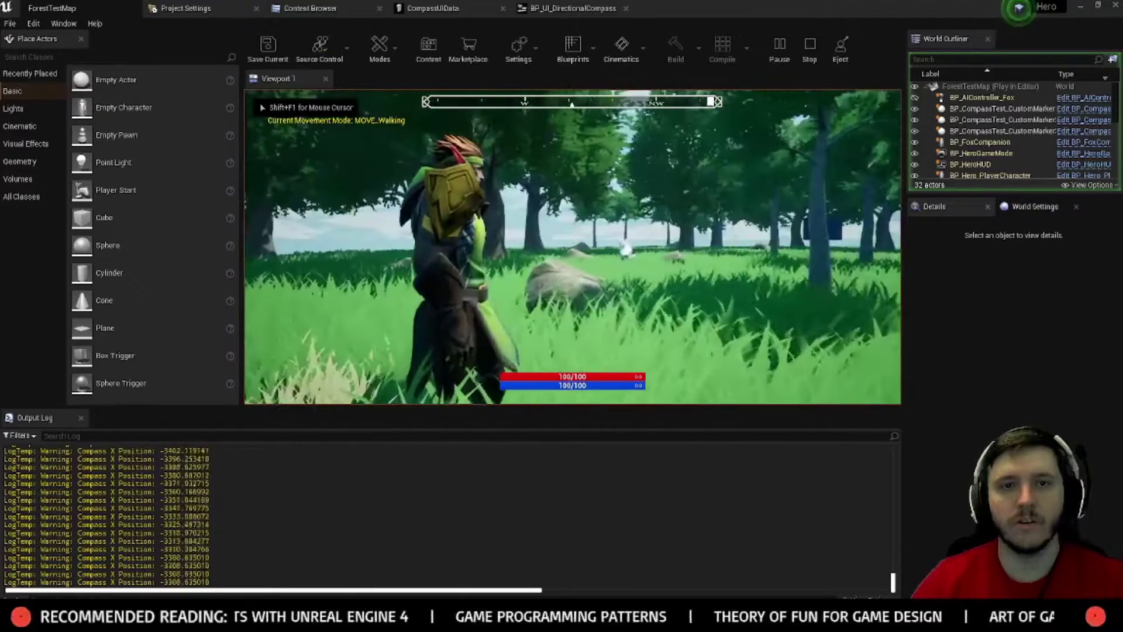
key("Escape")
Step: Set the Compass UIOffset to -1600, save CompassUIData, and playtest the compass in ForestTestMap
left_click(541, 9)
left_click(446, 8)
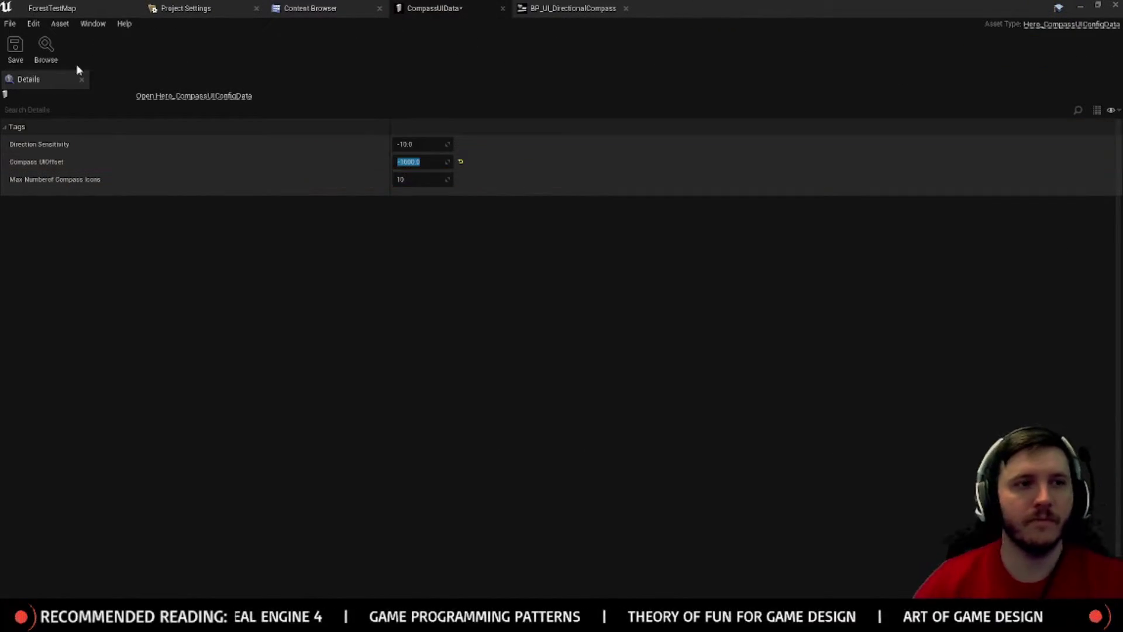
left_click(14, 45)
left_click(51, 8)
left_click(784, 42)
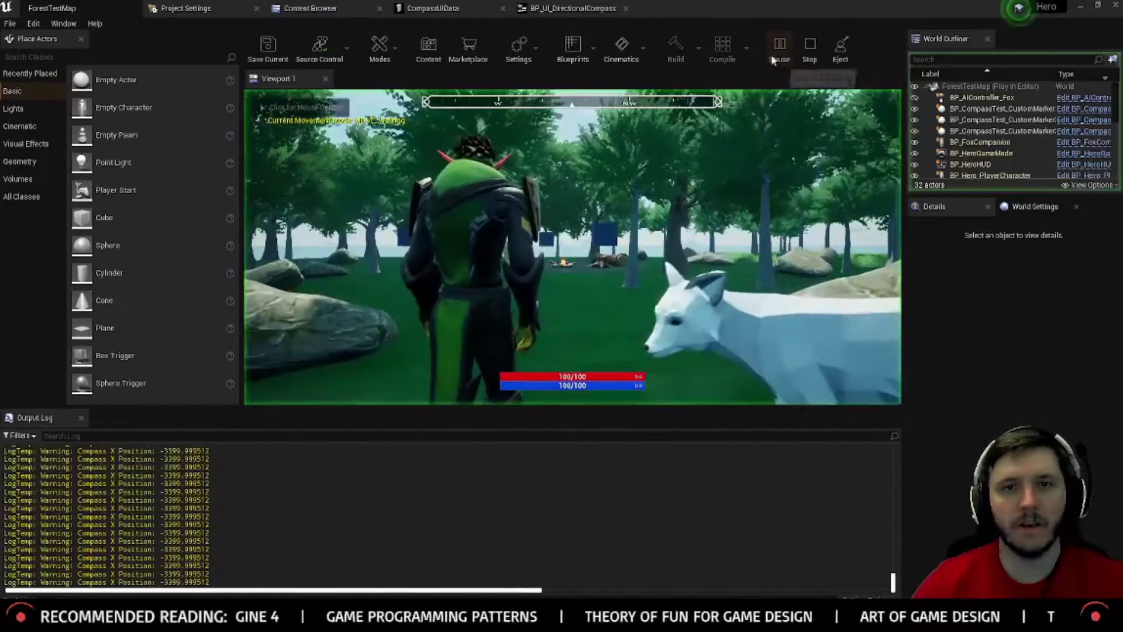
key("Escape")
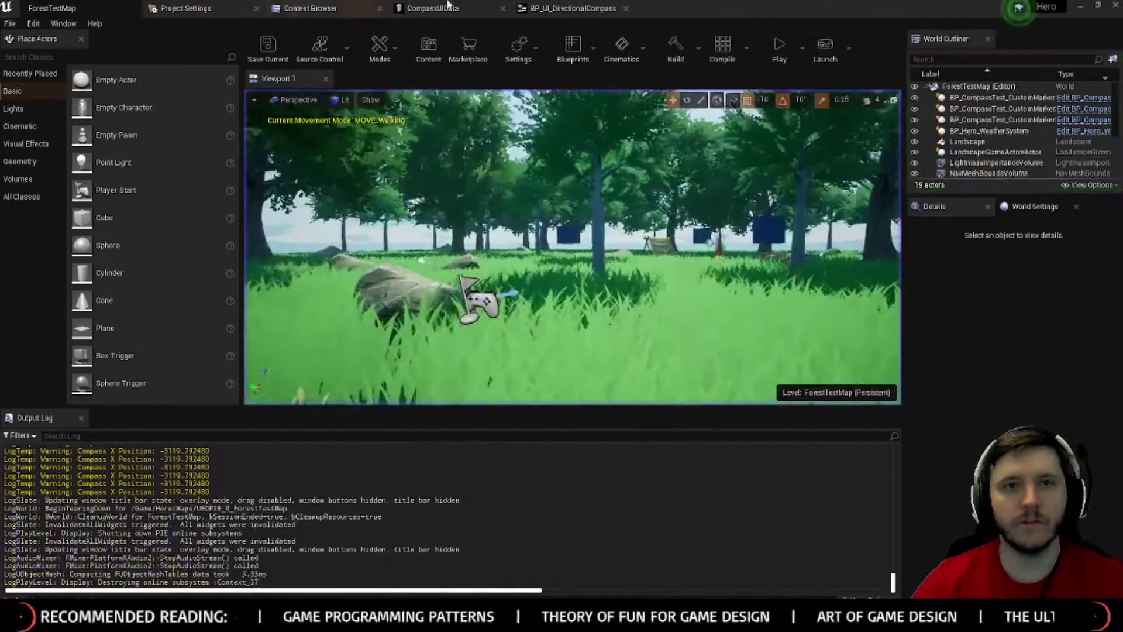
Step: Set the Compass UIOffset to -1200, save CompassUIData, and playtest the headings toward the test markers
left_click(433, 9)
left_click(435, 159)
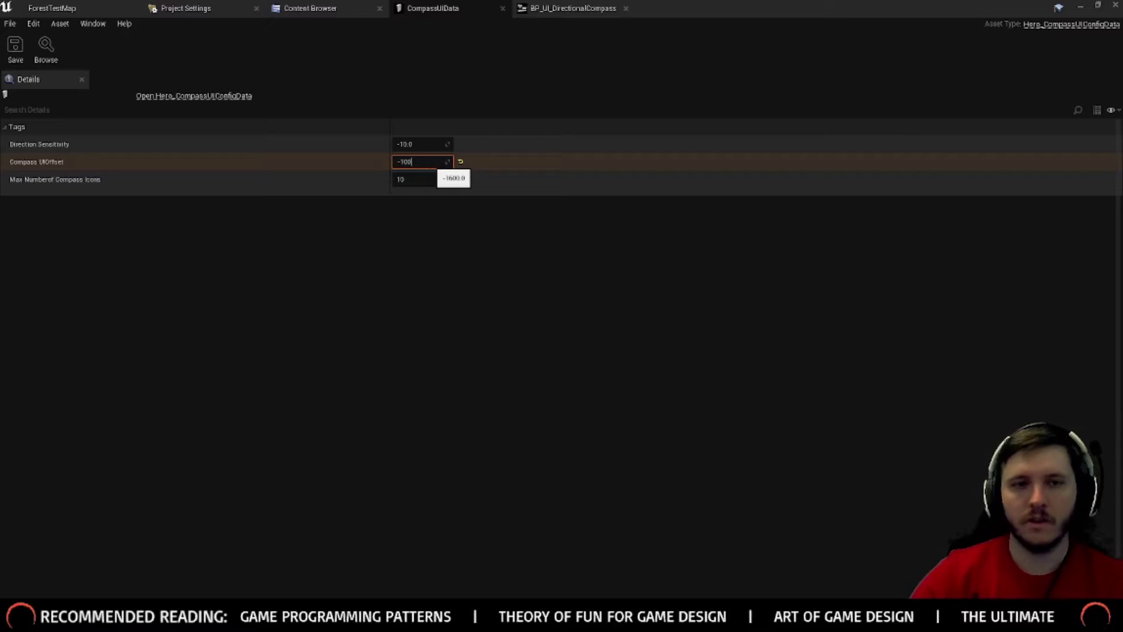
type("-1200")
key("Return")
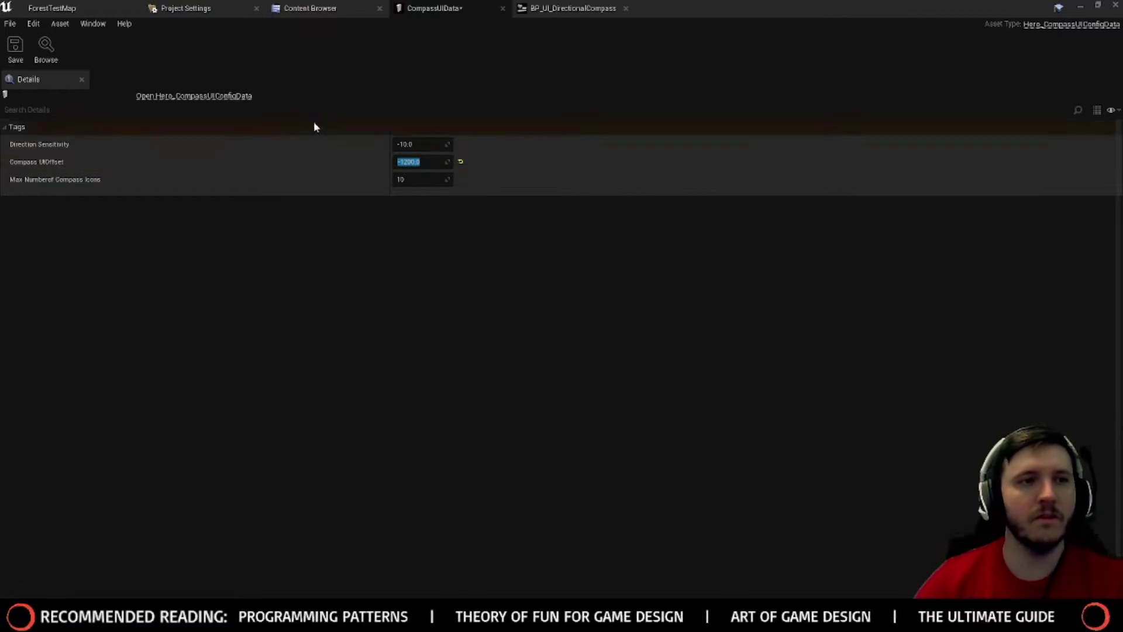
left_click(14, 45)
left_click(114, 6)
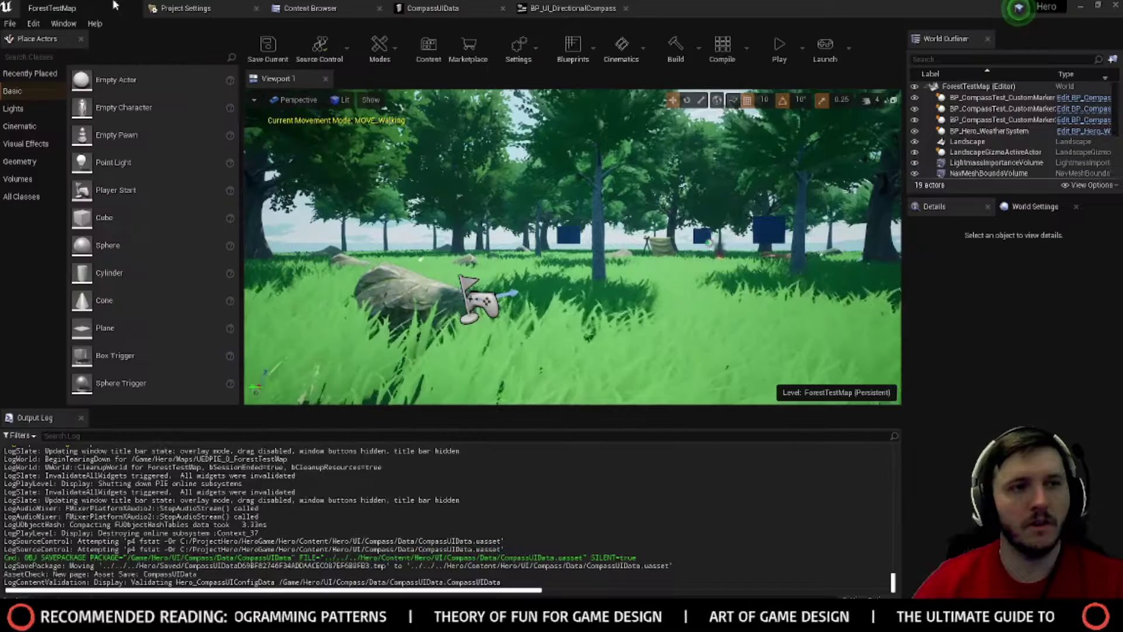
left_click(768, 68)
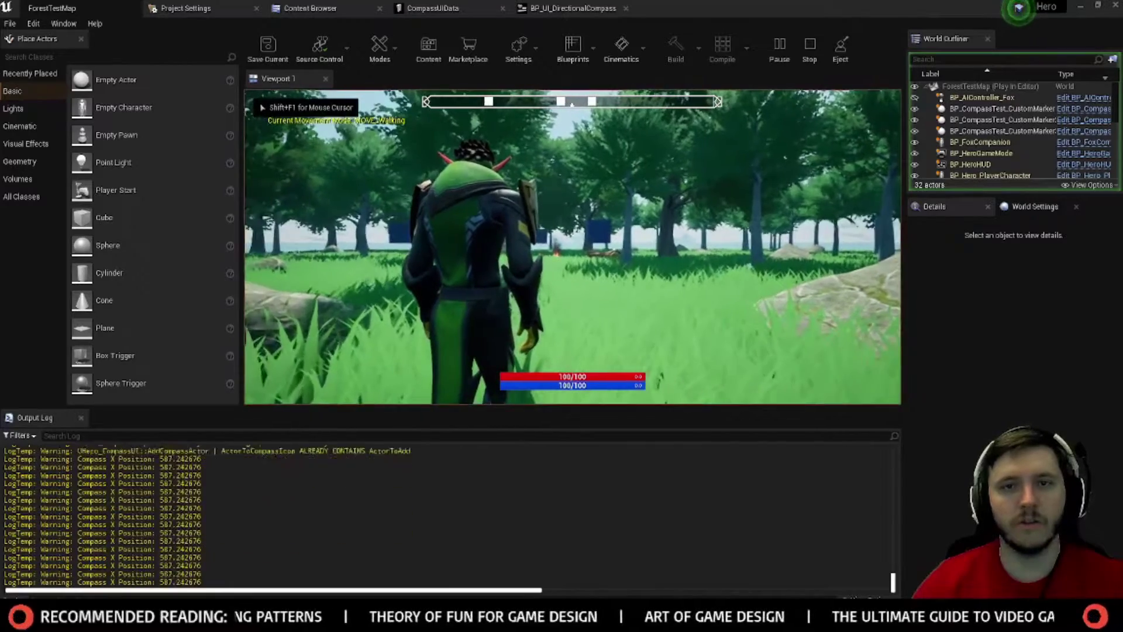
key("Escape")
Step: Set the Compass UIOffset to -1400 and save CompassUIData
left_click(512, 6)
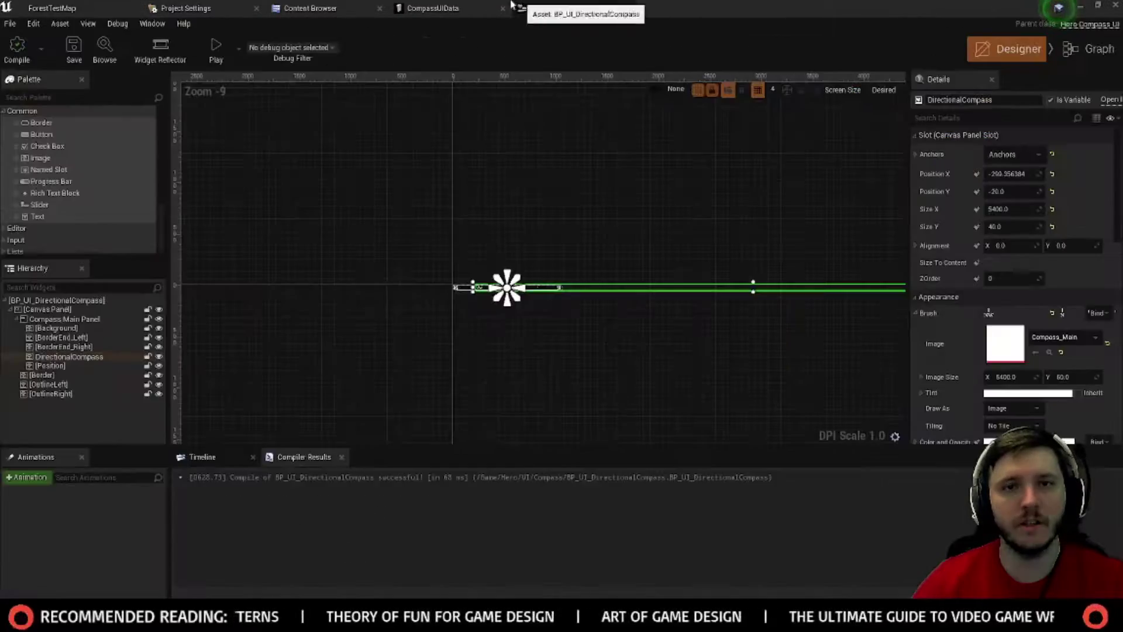
left_click(436, 8)
left_click(427, 159)
type("-1")
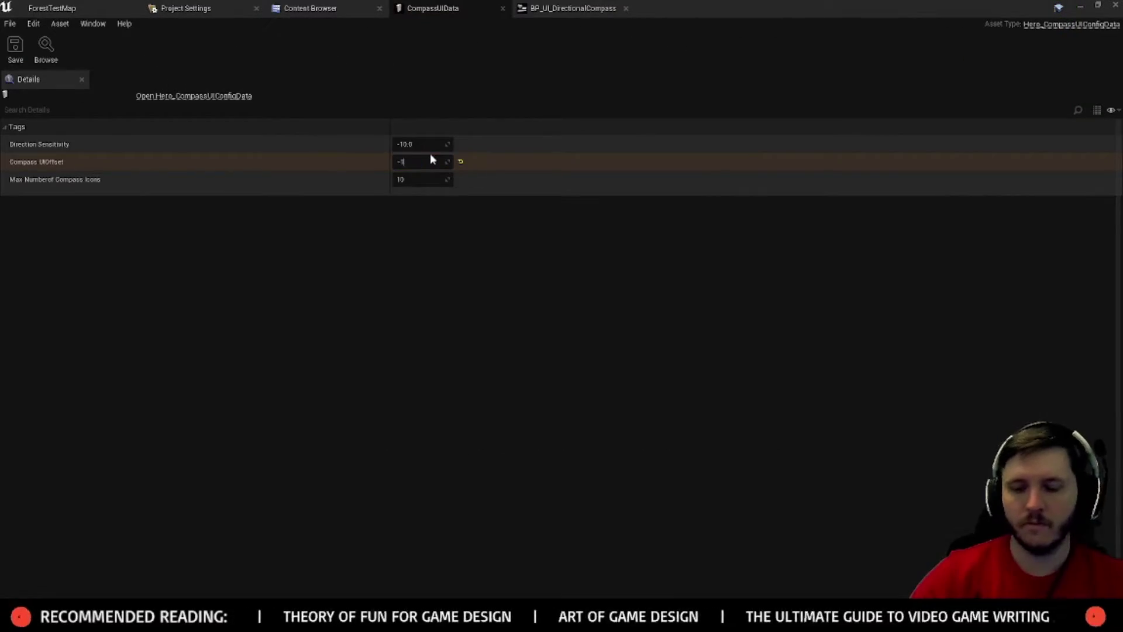
type("400")
key("Return")
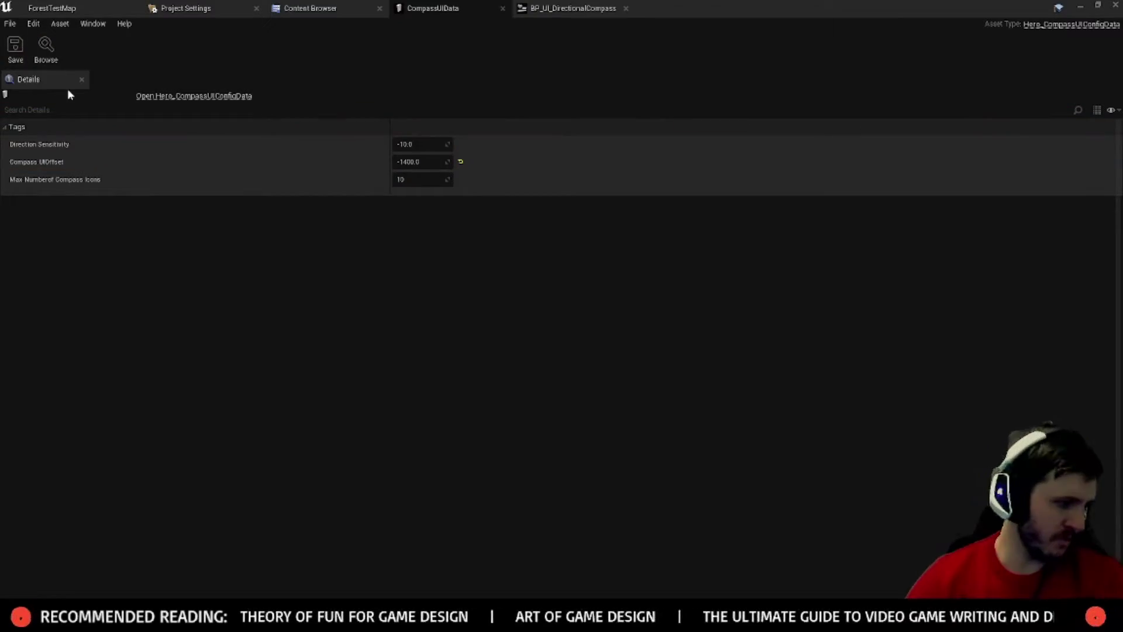
Step: Playtest the compass headings full-screen in ForestTestMap, turning the character toward the test markers
left_click(145, 2)
left_click(780, 47)
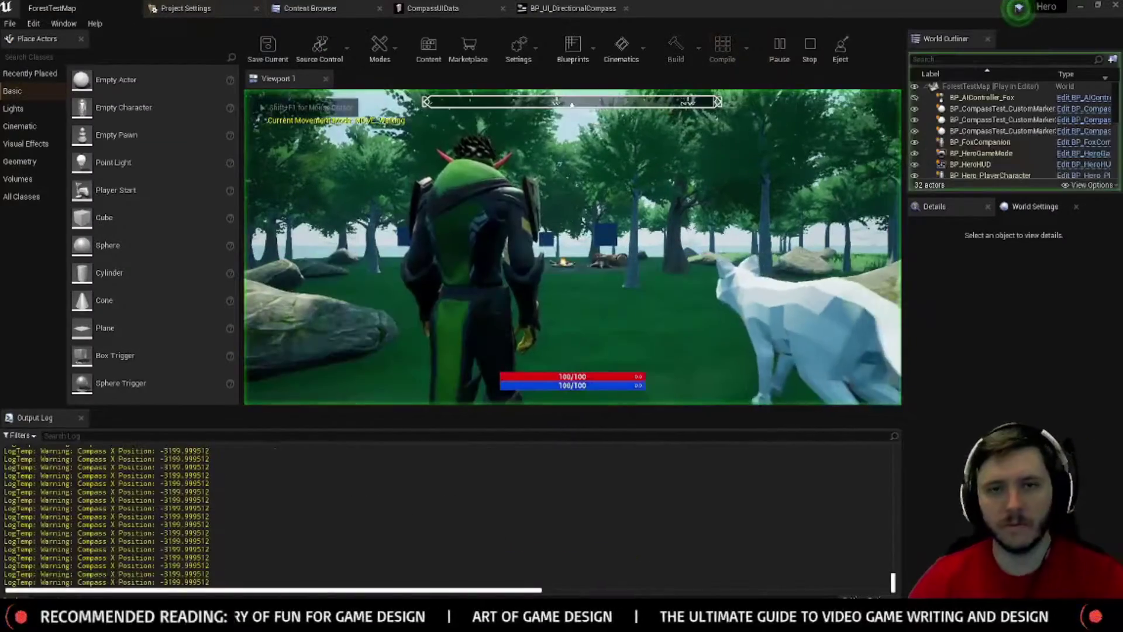
key("F11")
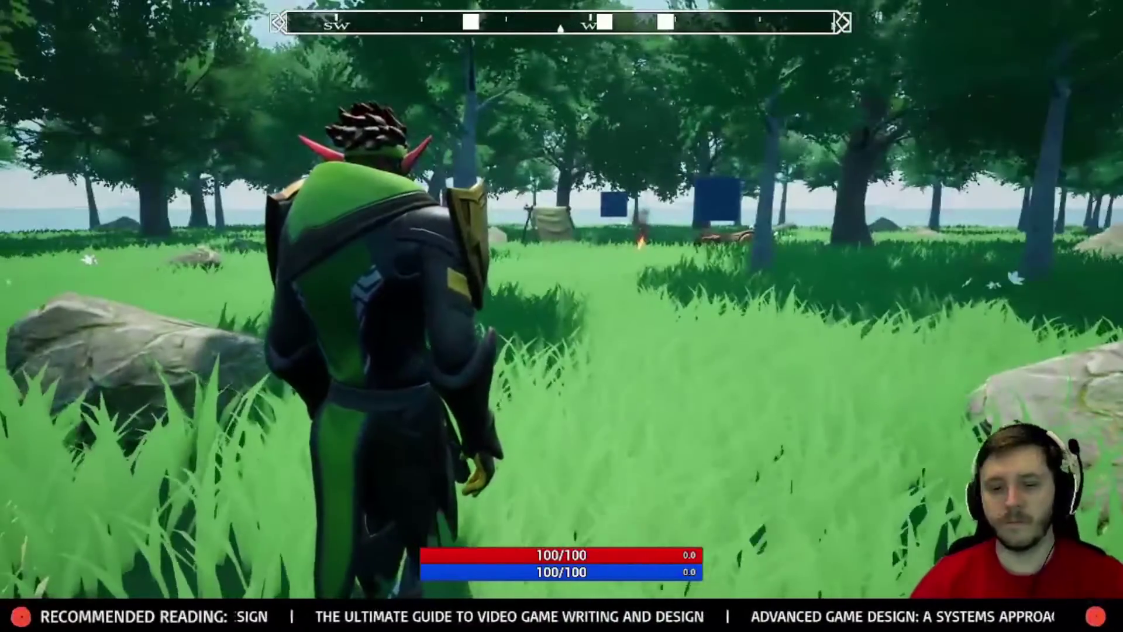
key("F11")
key("Escape")
Step: Set the DirectionalCompass image's Alignment X to 0.5, compile and save the widget, and playtest ForestTestMap
left_click(491, 4)
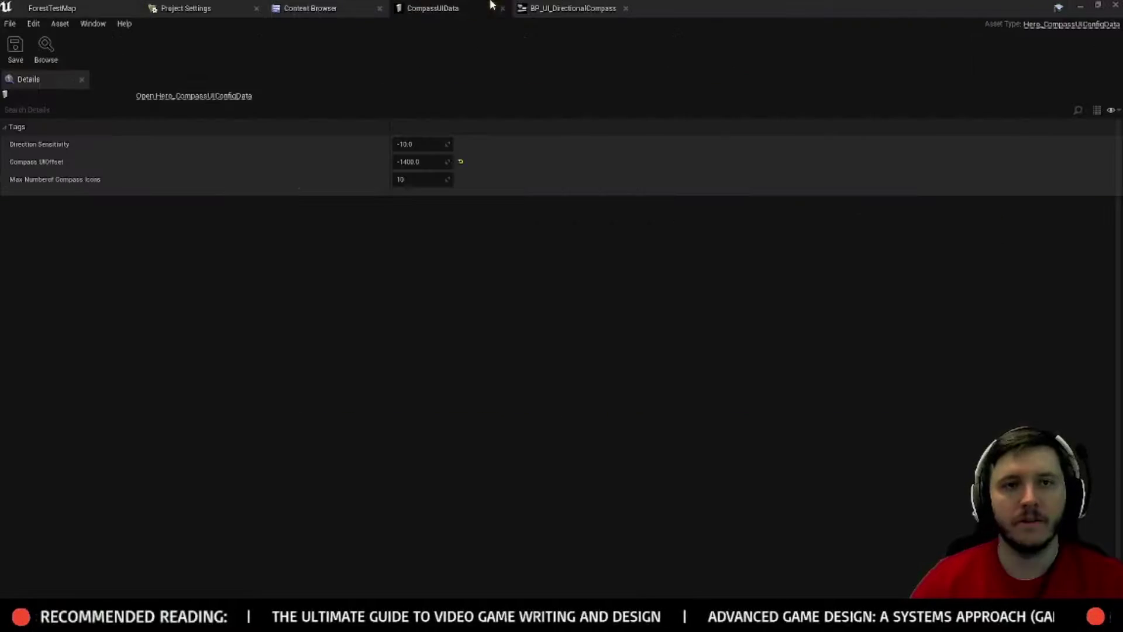
left_click(567, 7)
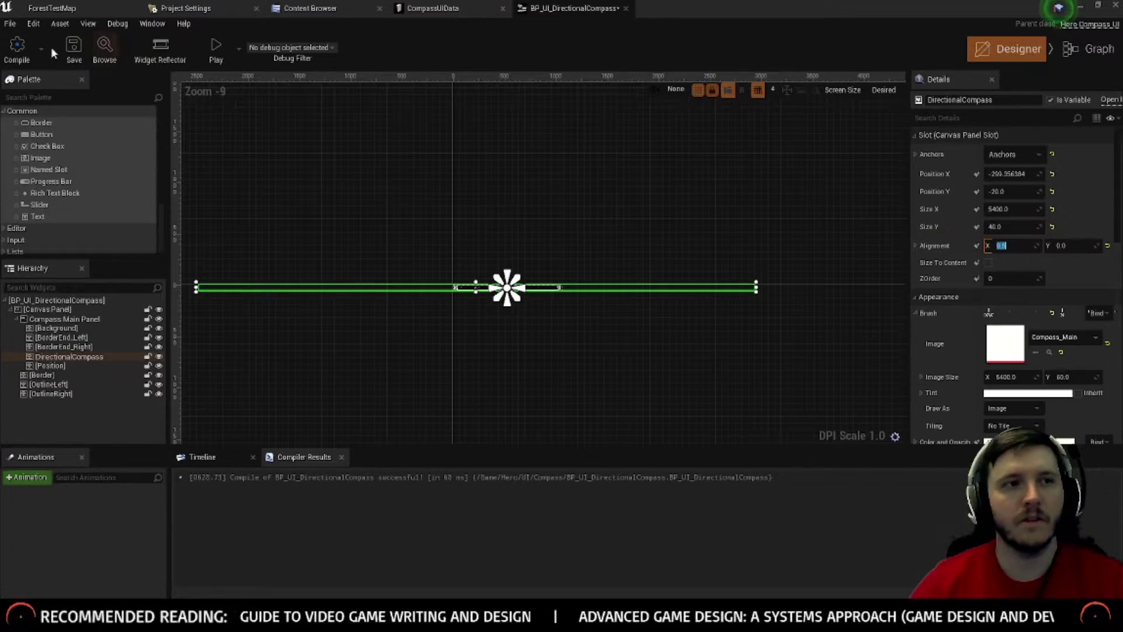
left_click(77, 7)
left_click(570, 7)
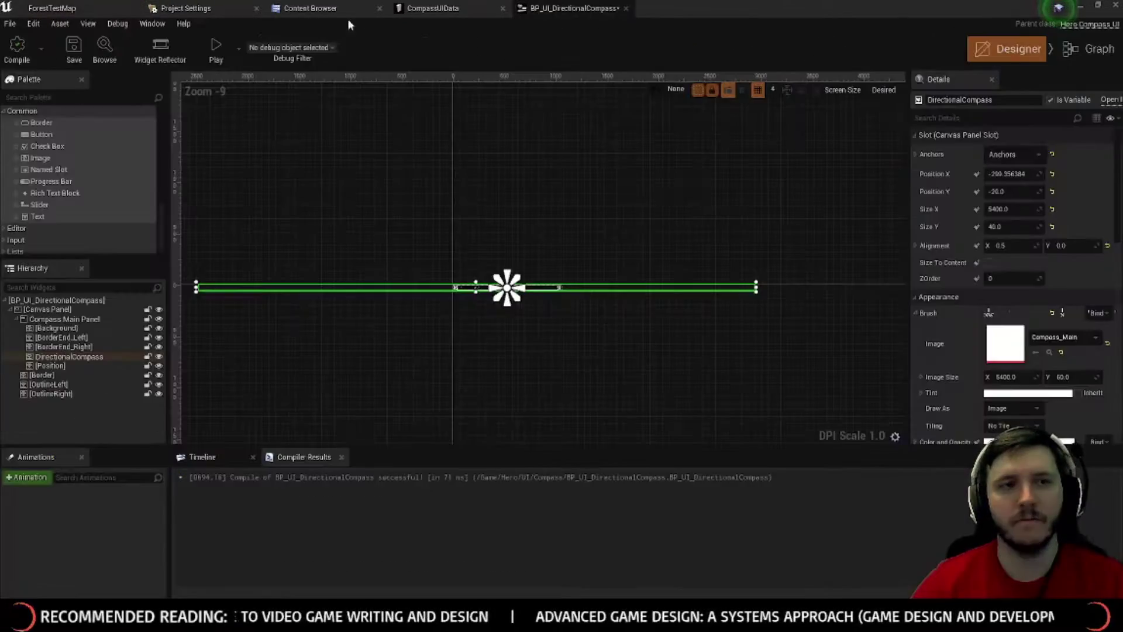
left_click(75, 9)
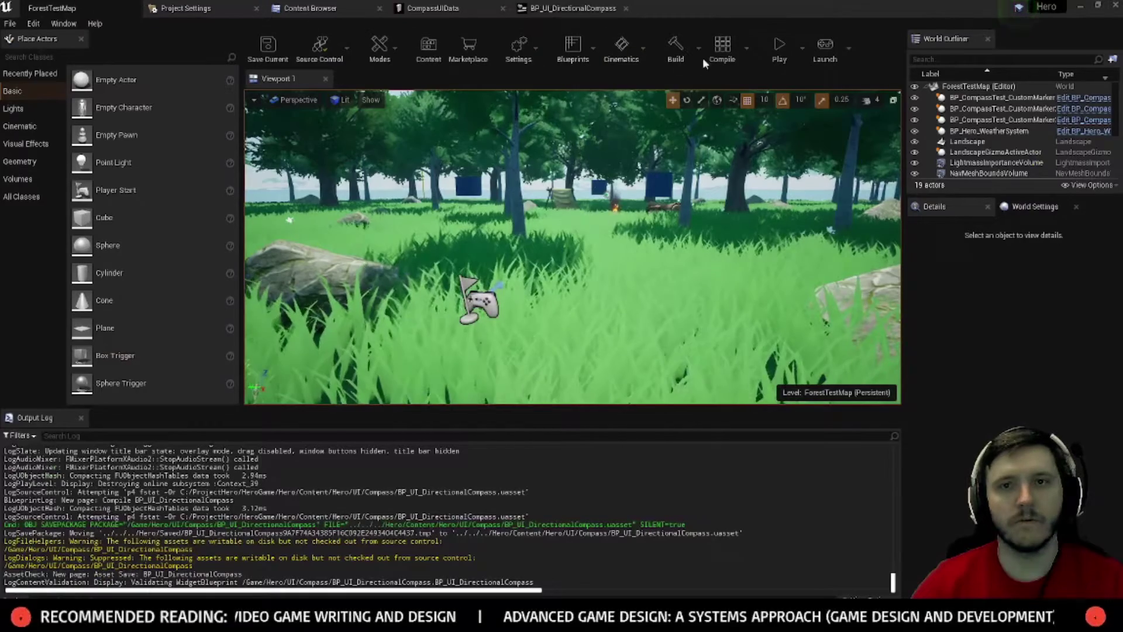
left_click(767, 51)
key("shift+F1")
Step: Set the Compass UIOffset to 500, save CompassUIData, and playtest the compass in ForestTestMap
left_click(482, 5)
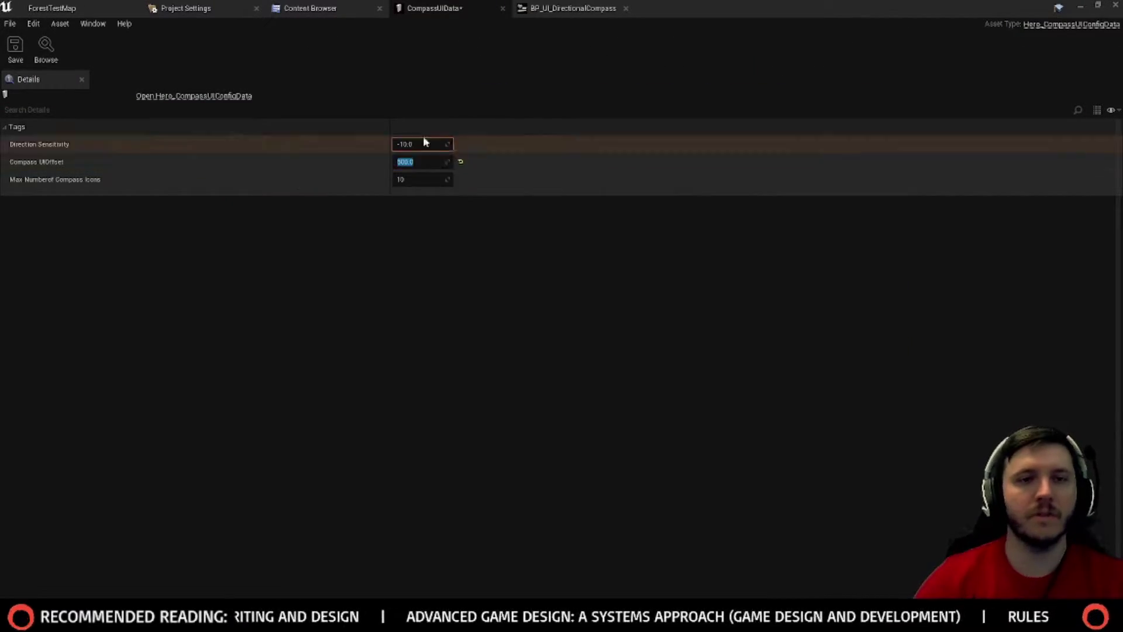
left_click(15, 56)
left_click(52, 8)
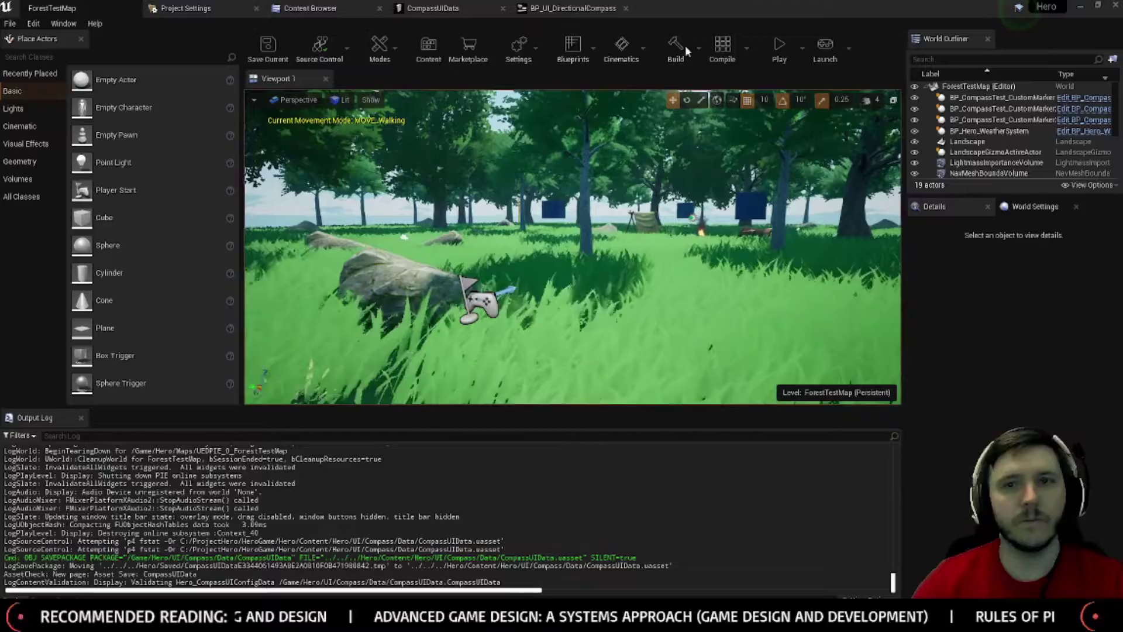
left_click(790, 39)
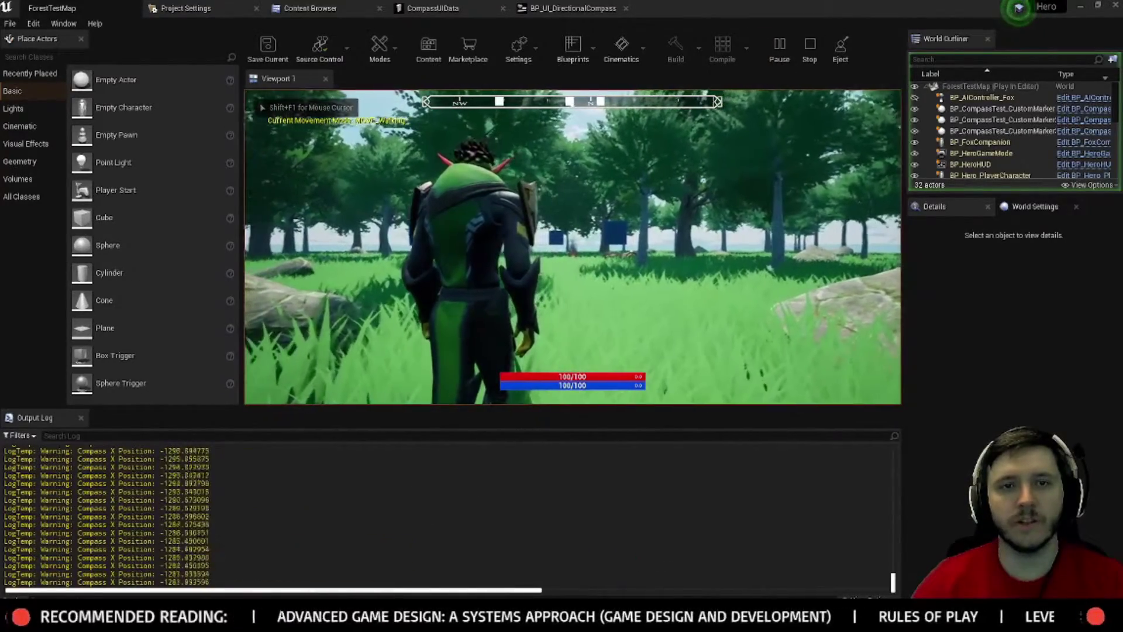
key("Escape")
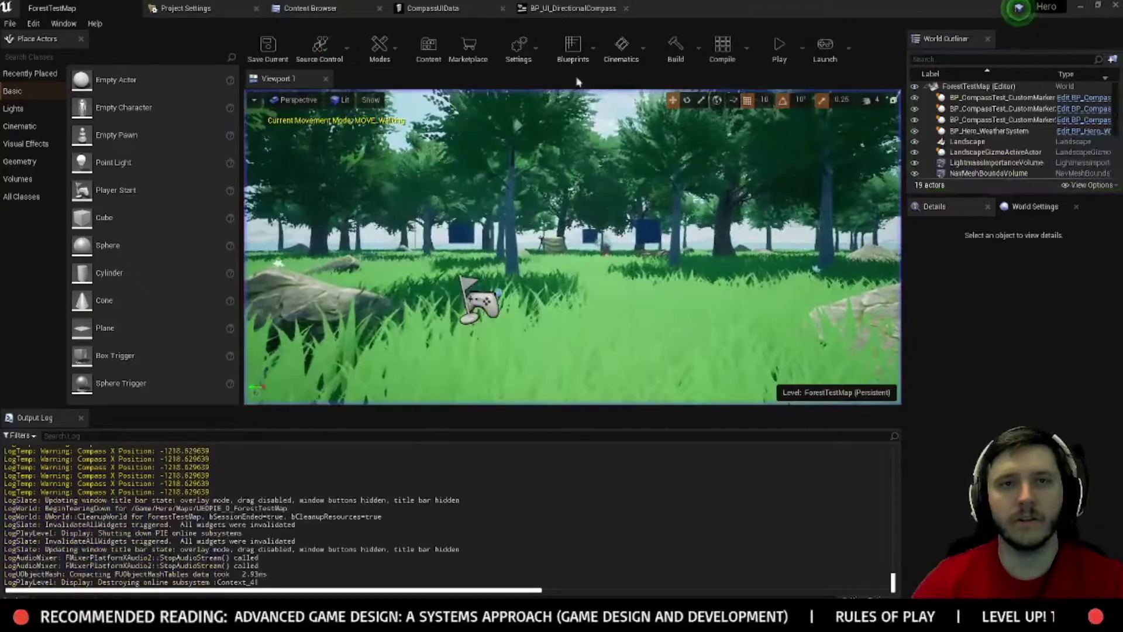
Step: Set the Compass UIOffset to 800, save CompassUIData, and playtest the headings full-screen
left_click(432, 8)
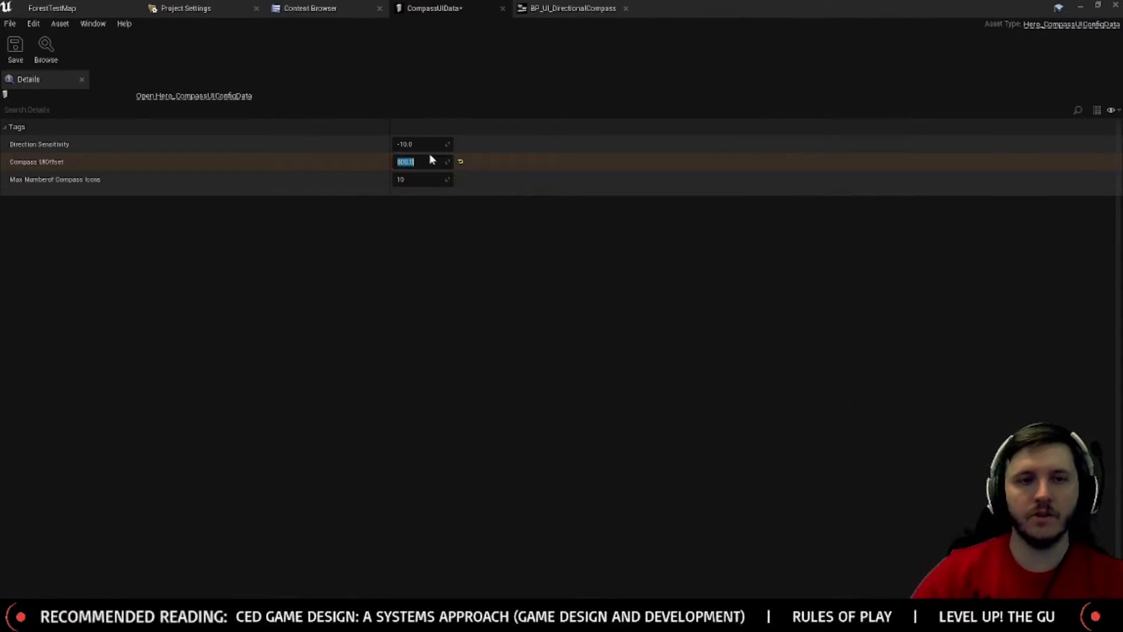
left_click(15, 50)
left_click(49, 7)
left_click(784, 51)
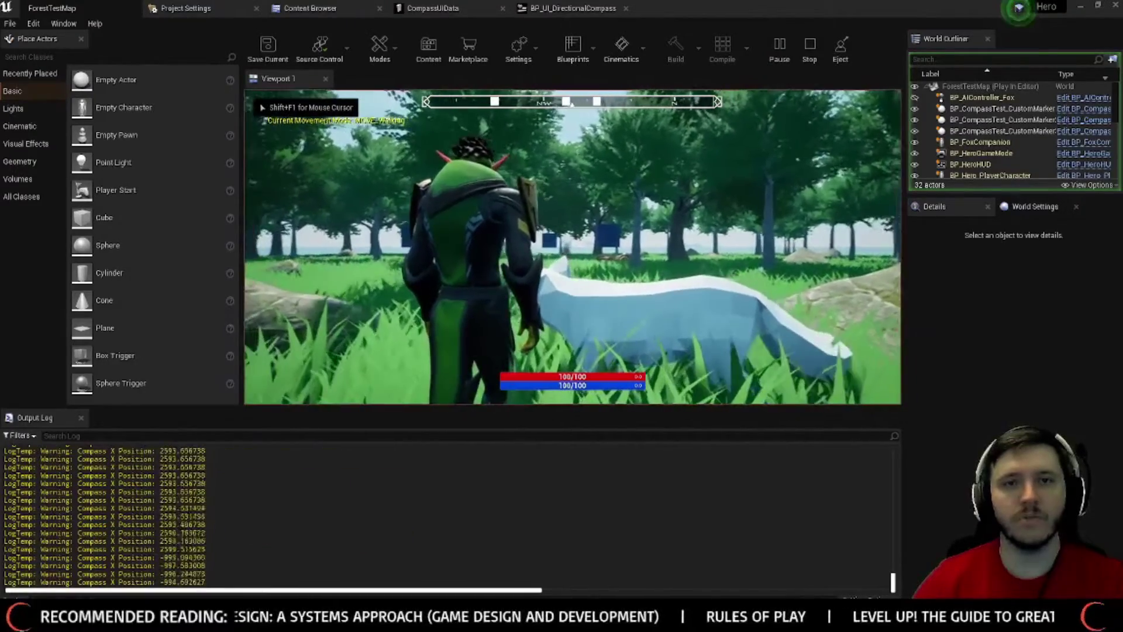
key("F11")
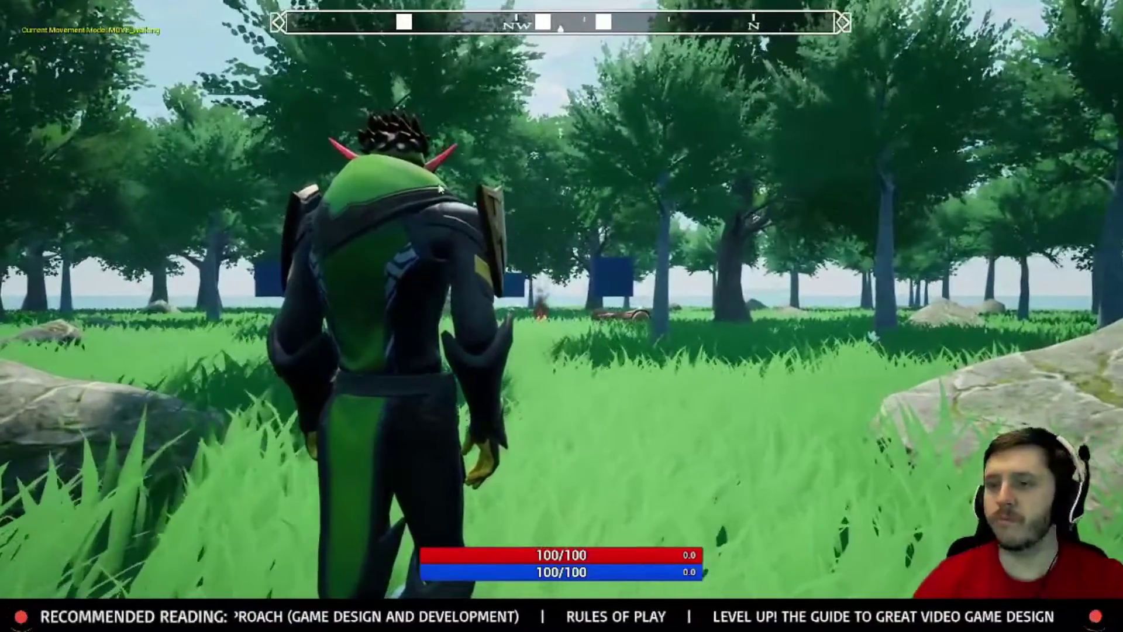
key("Escape")
key("F11")
Step: Set the Compass UIOffset to 2000, save CompassUIData, and playtest the compass toward the test markers
left_click(442, 6)
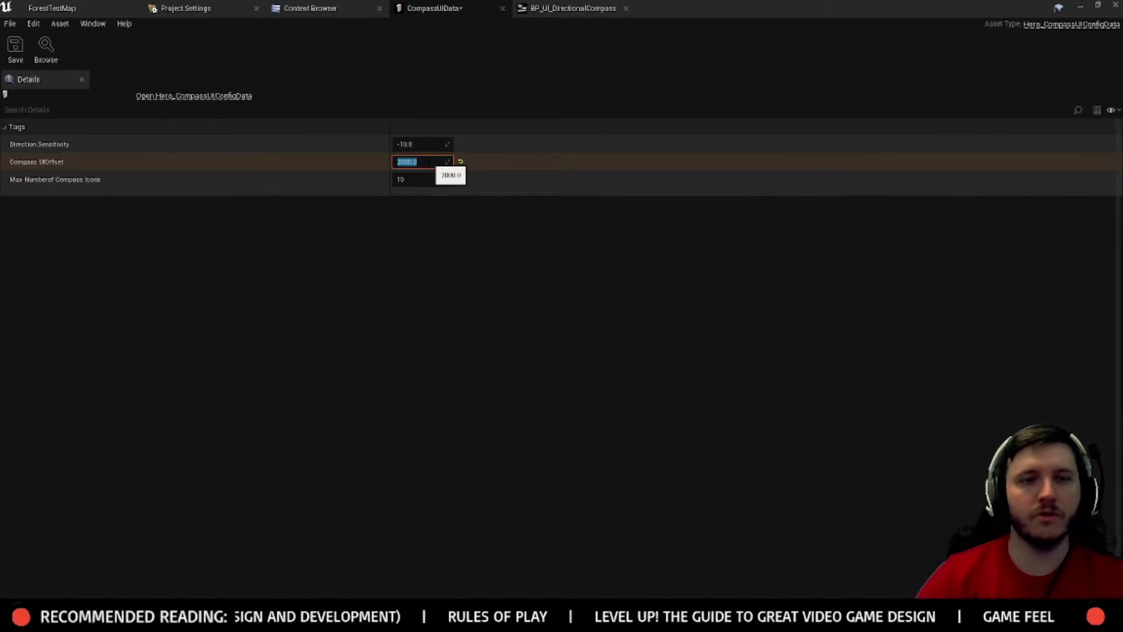
left_click(20, 61)
left_click(51, 8)
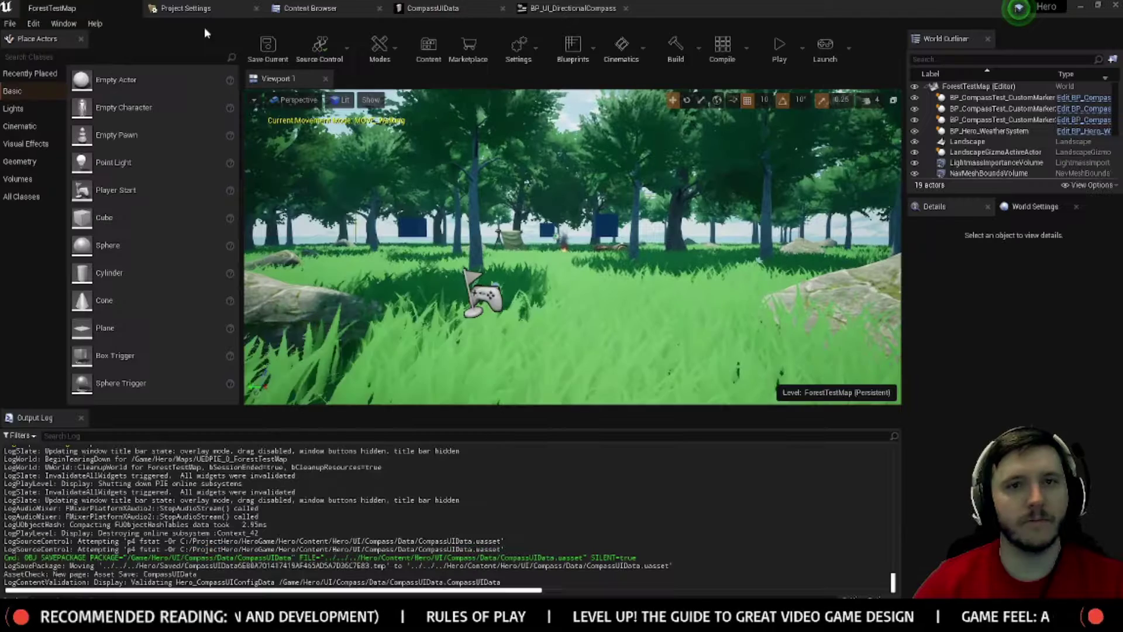
left_click(784, 55)
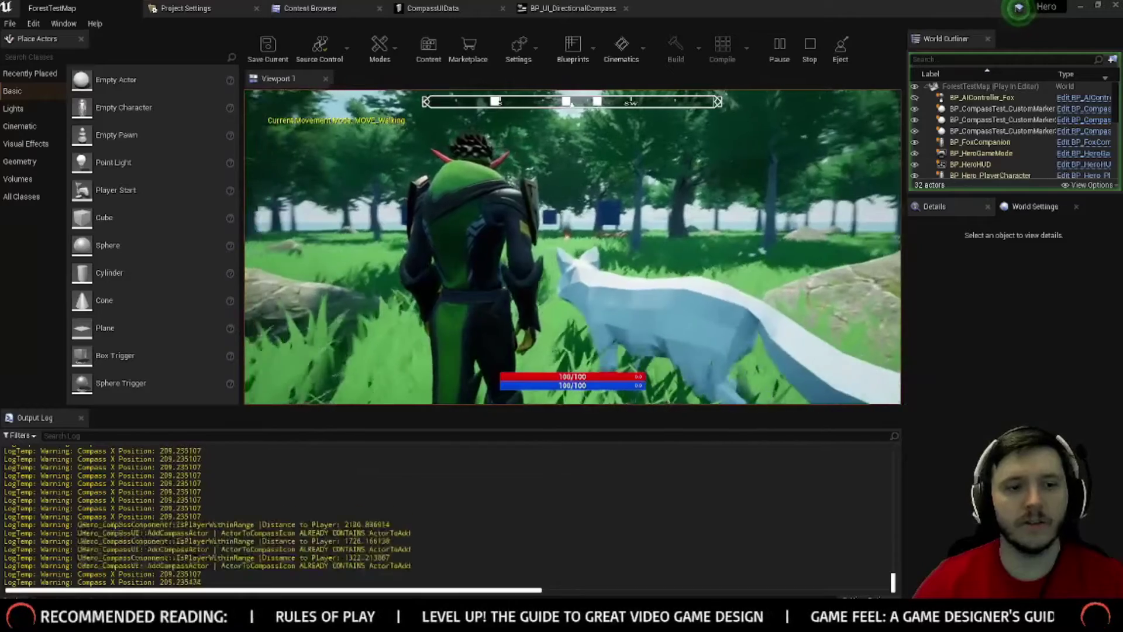
key("Escape")
Step: Set the DirectionalCompass image's Position X to -2000 in BP_UI_DirectionalCompass, then compile and save the widget
left_click(446, 10)
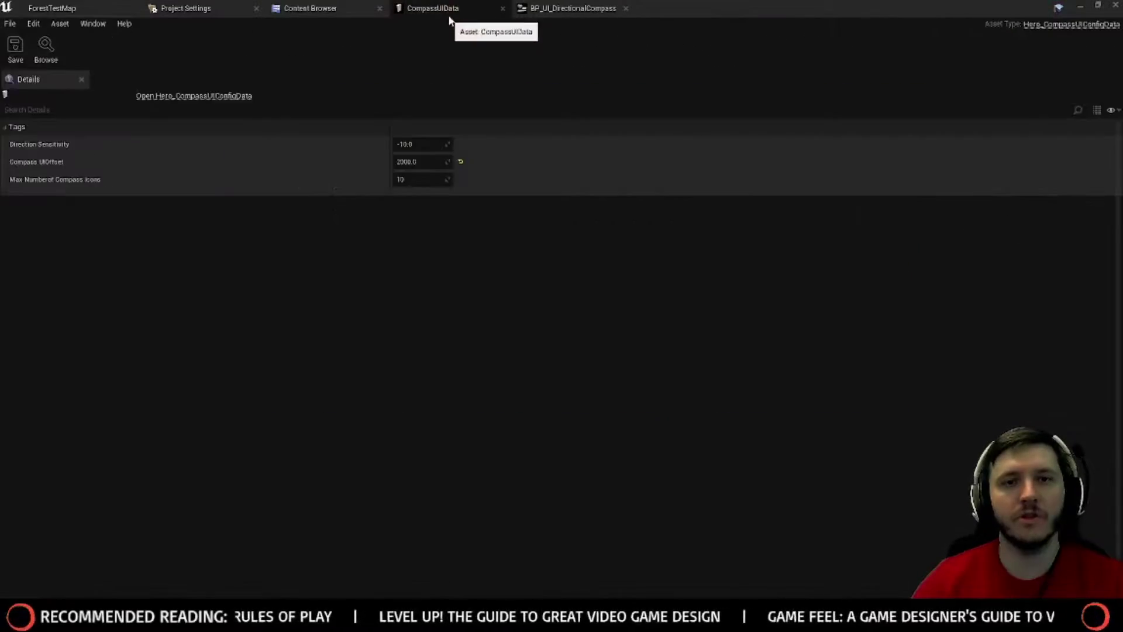
left_click(571, 9)
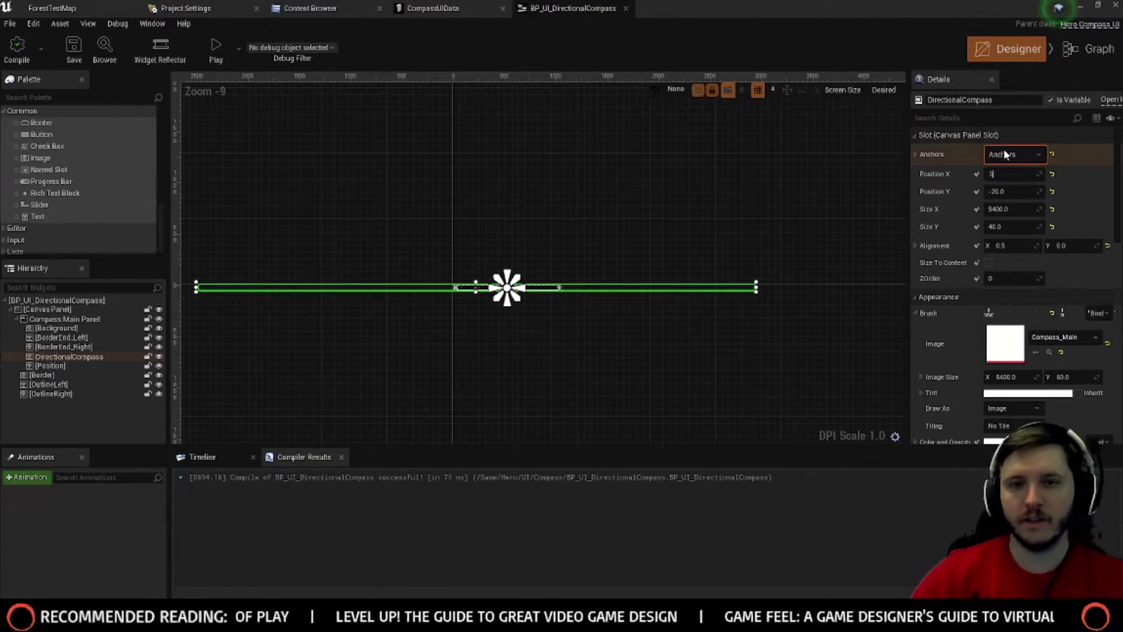
type("3800")
key("Return")
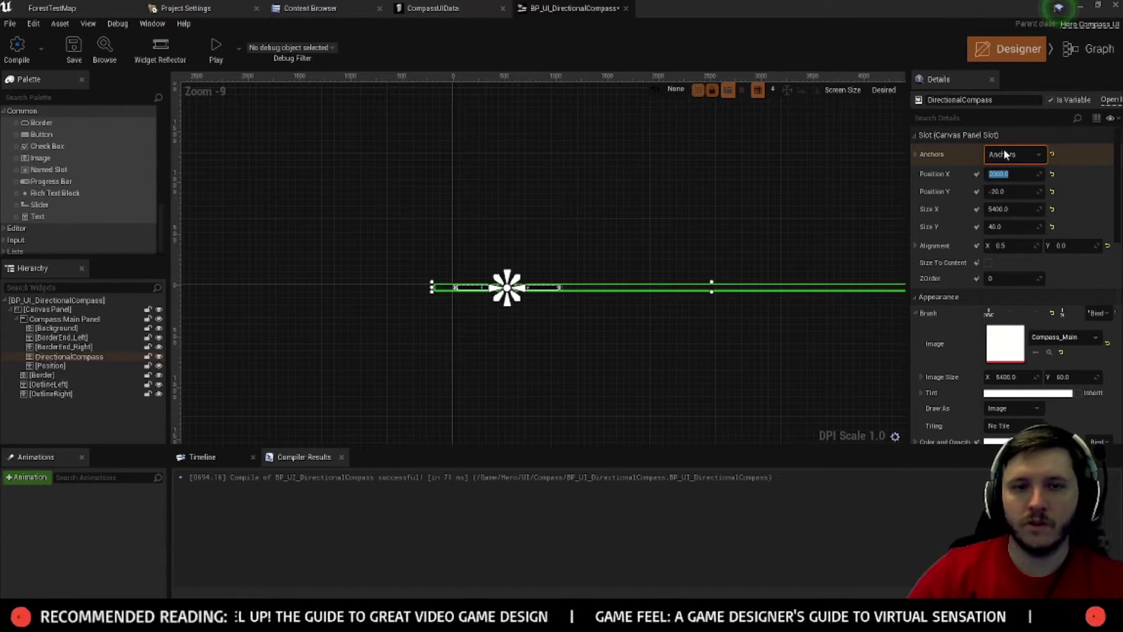
type("-200")
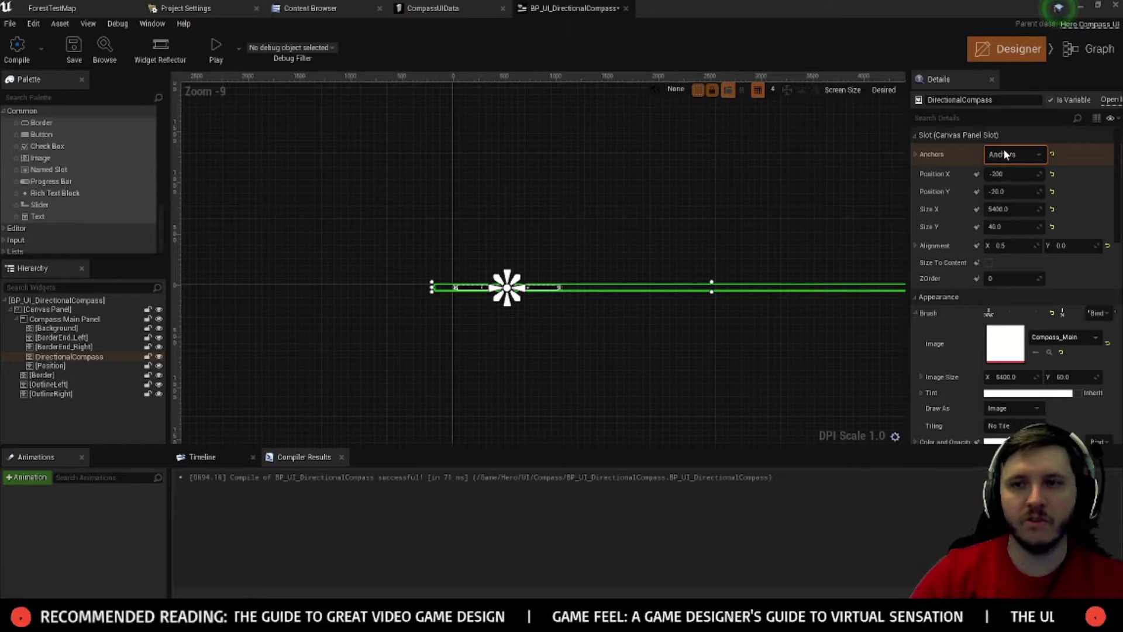
type("0")
key("Return")
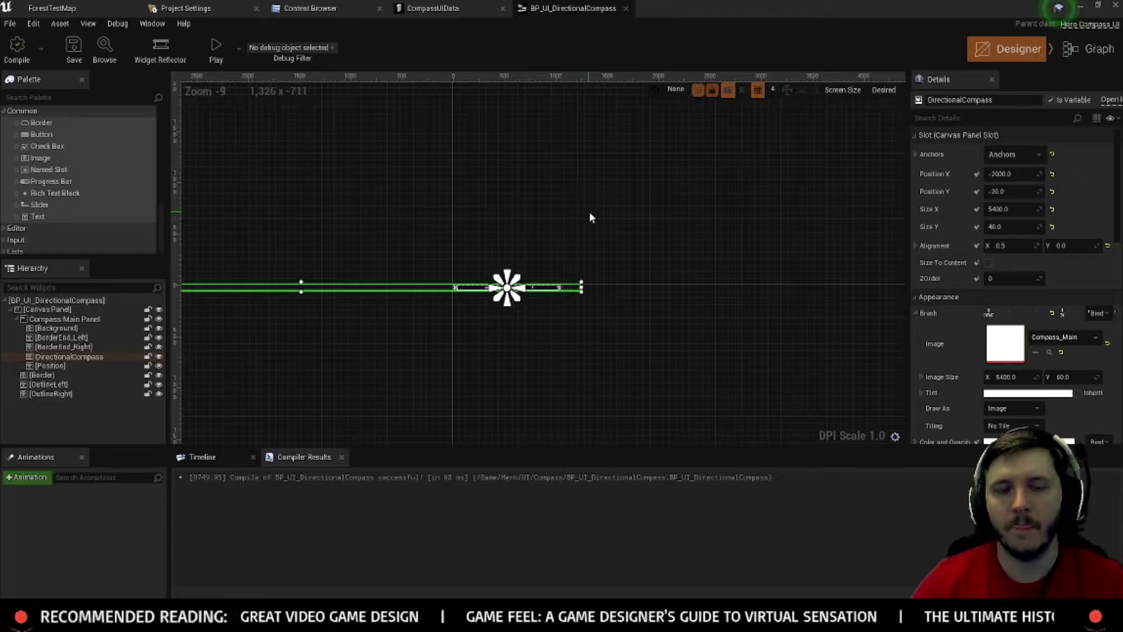
Step: Set the Compass UIOffset to -100 and save CompassUIData
left_click(451, 13)
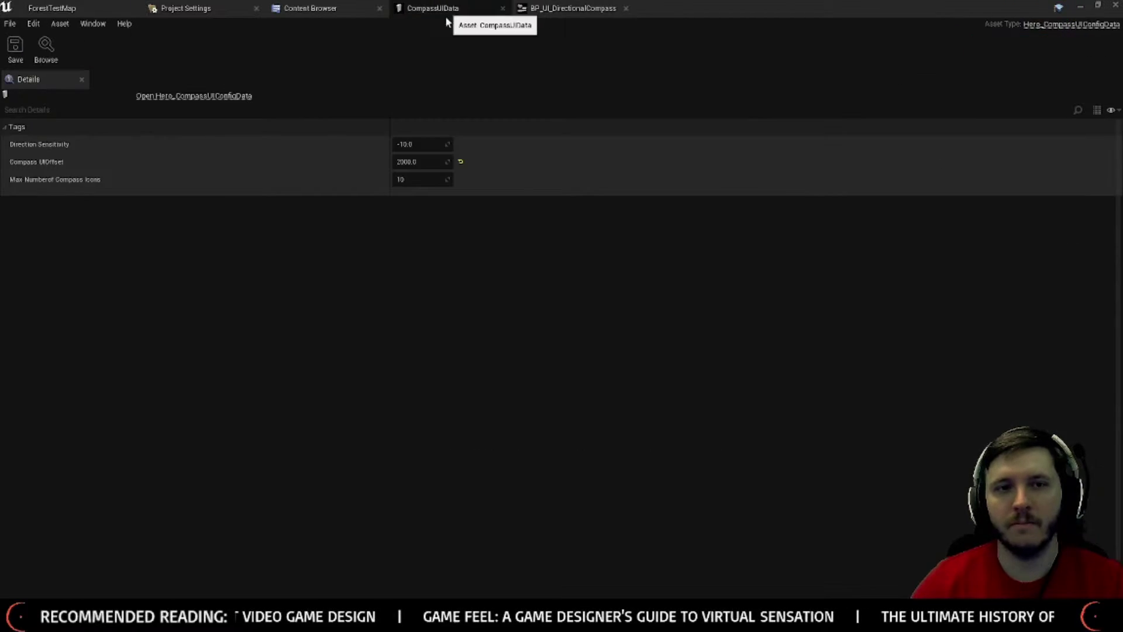
left_click(408, 162)
type("-1")
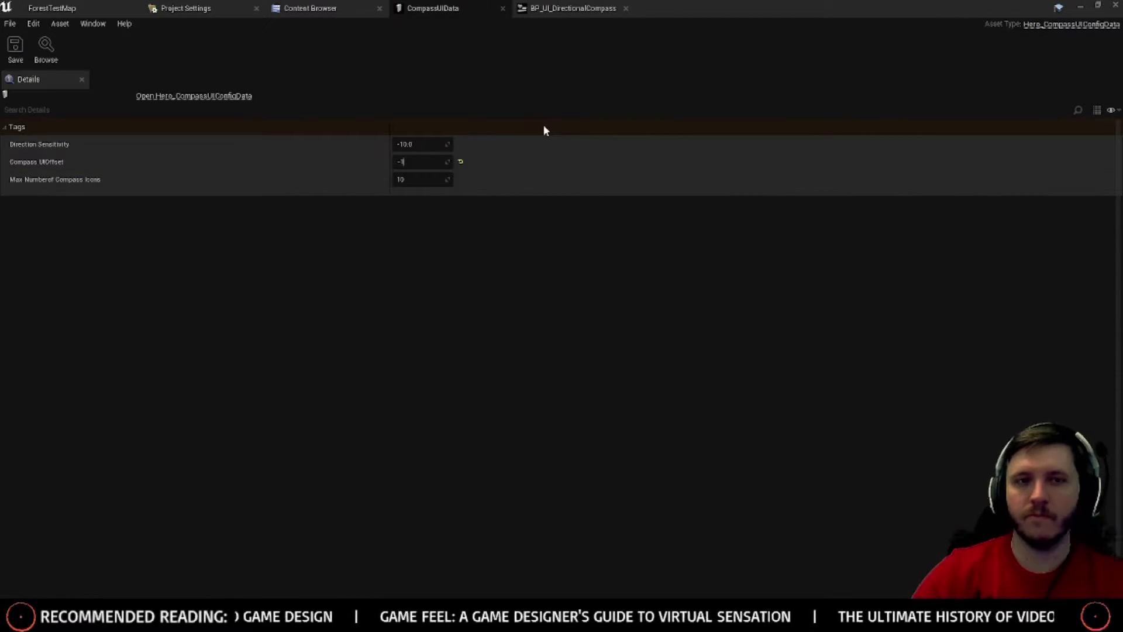
type("00")
key("Return")
left_click(16, 52)
Step: Playtest ForestTestMap, walking and turning the character to check the compass headings in several directions
left_click(52, 8)
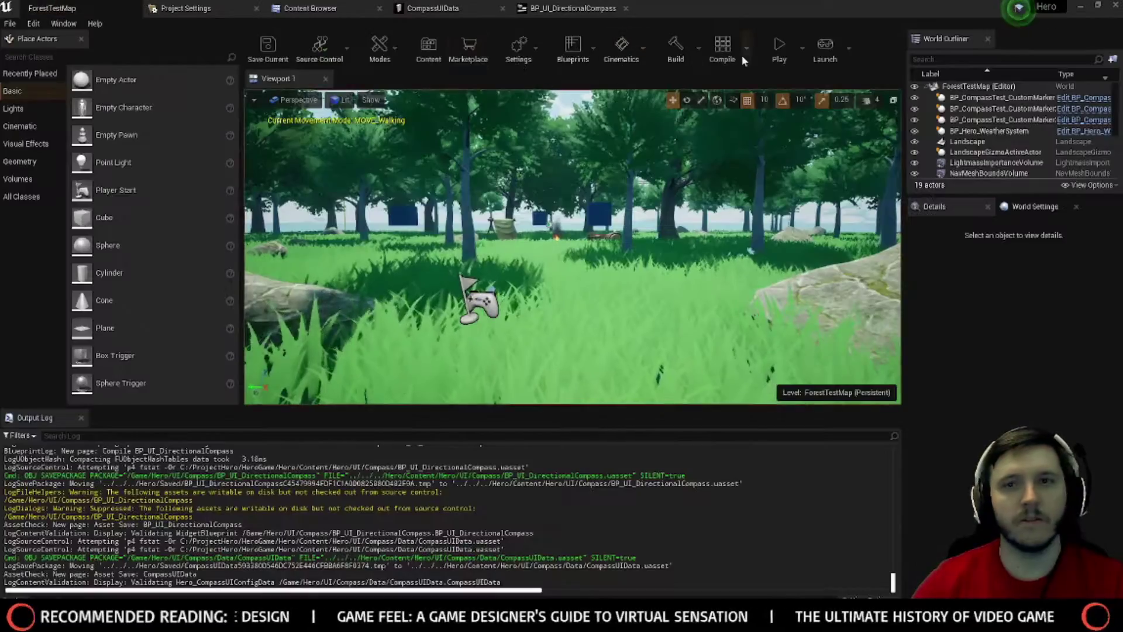
left_click(788, 48)
key("w")
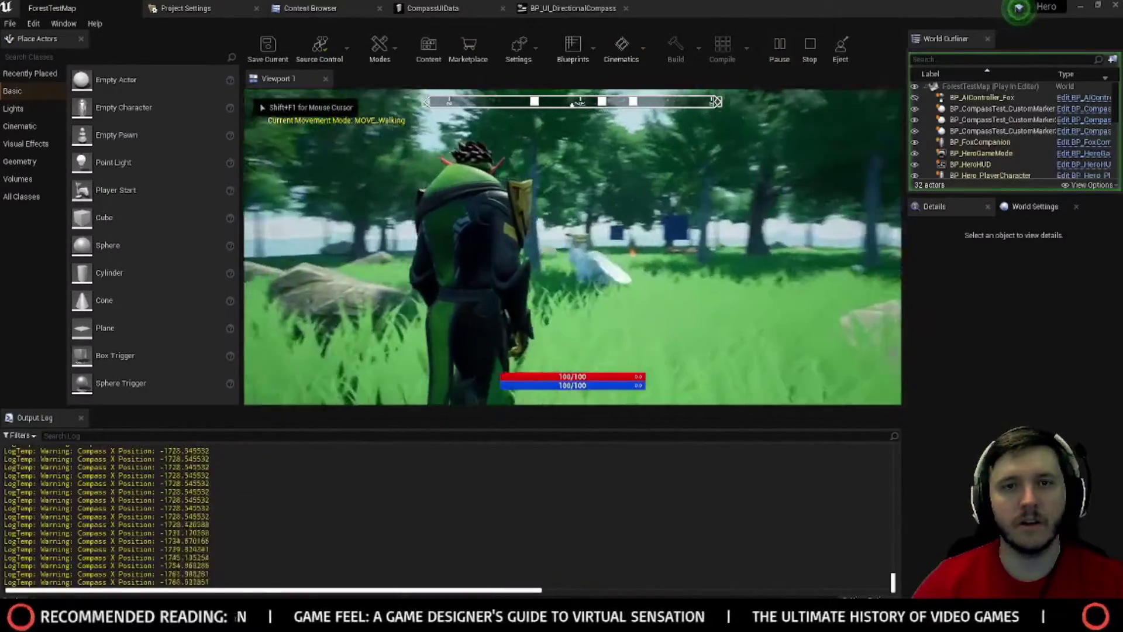
key("s")
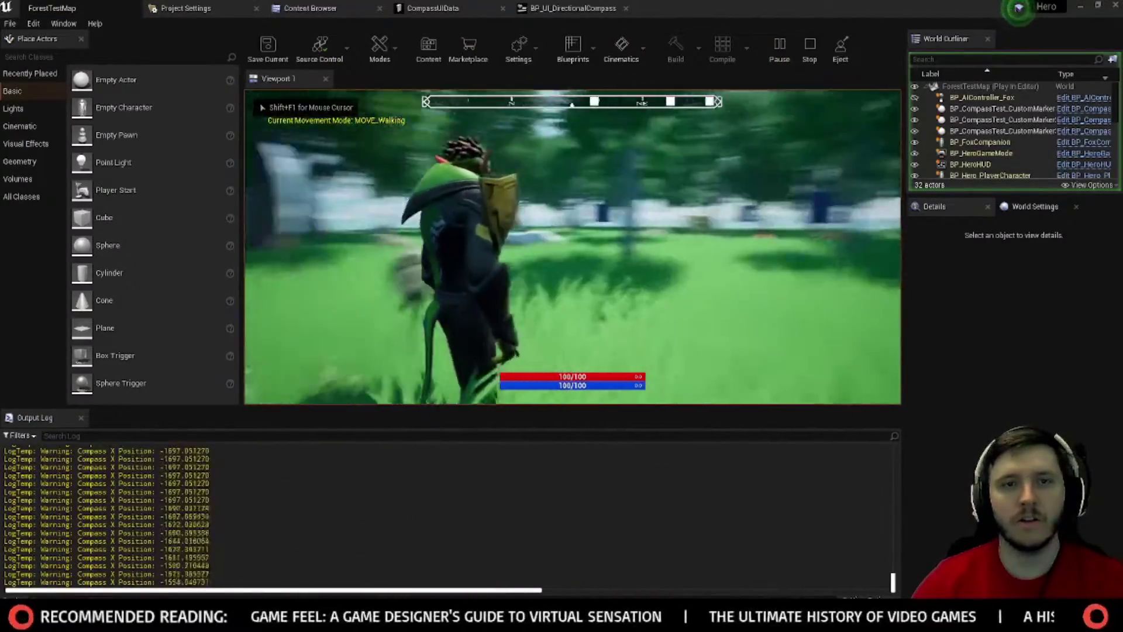
key("w")
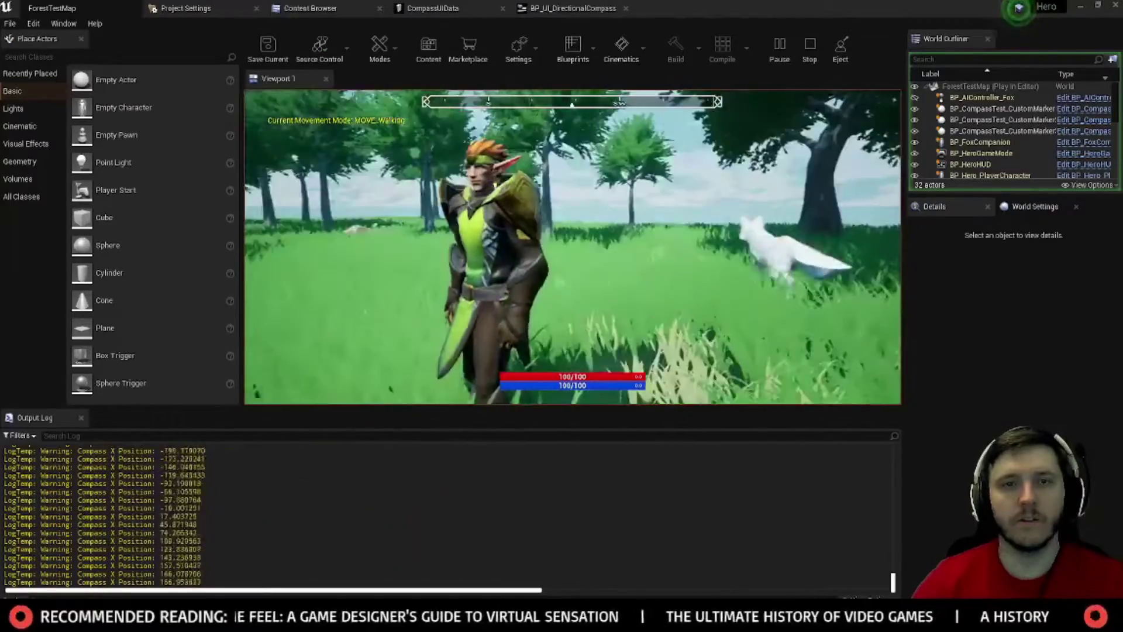
key("w")
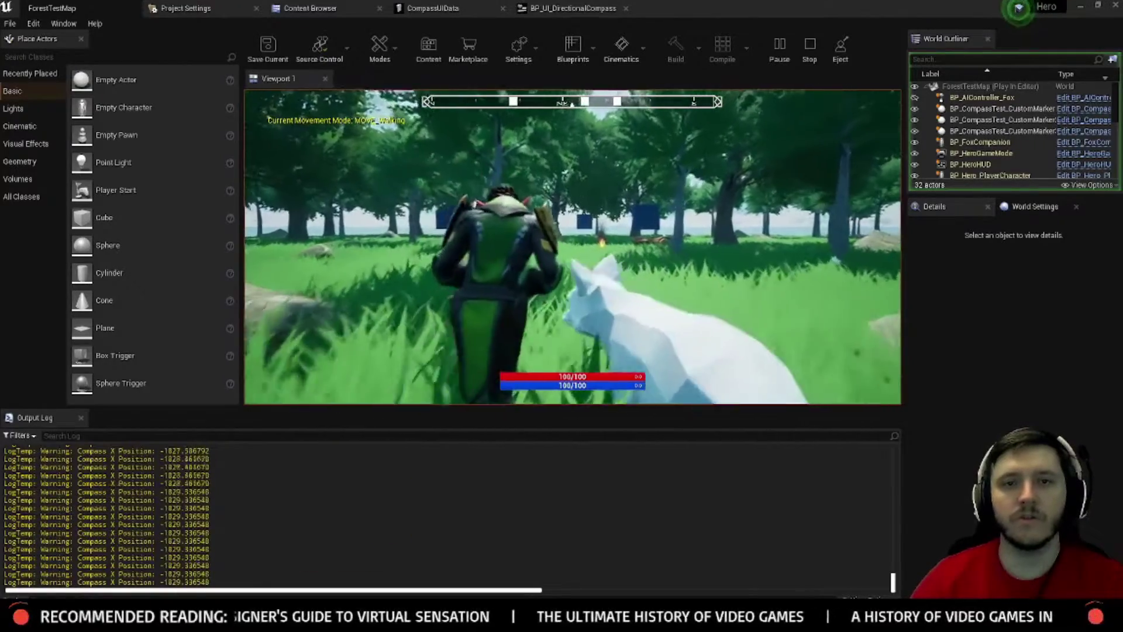
key("Escape")
Step: Set the Compass UIOffset to -1000, save CompassUIData, and playtest the compass in ForestTestMap
left_click(433, 8)
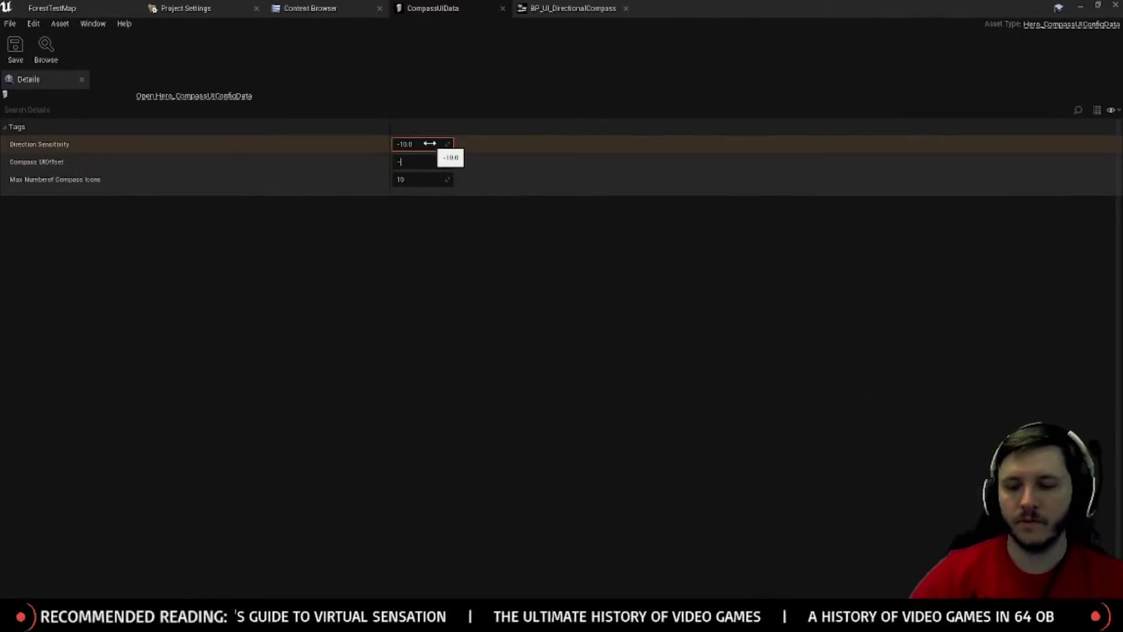
left_click(16, 54)
left_click(64, 7)
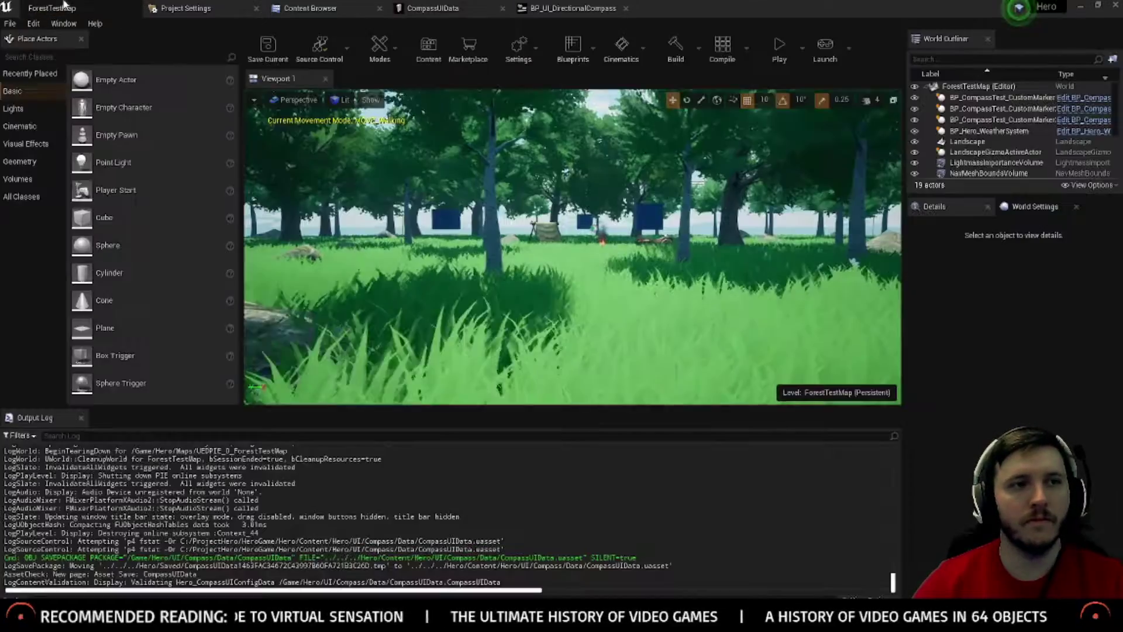
left_click(779, 47)
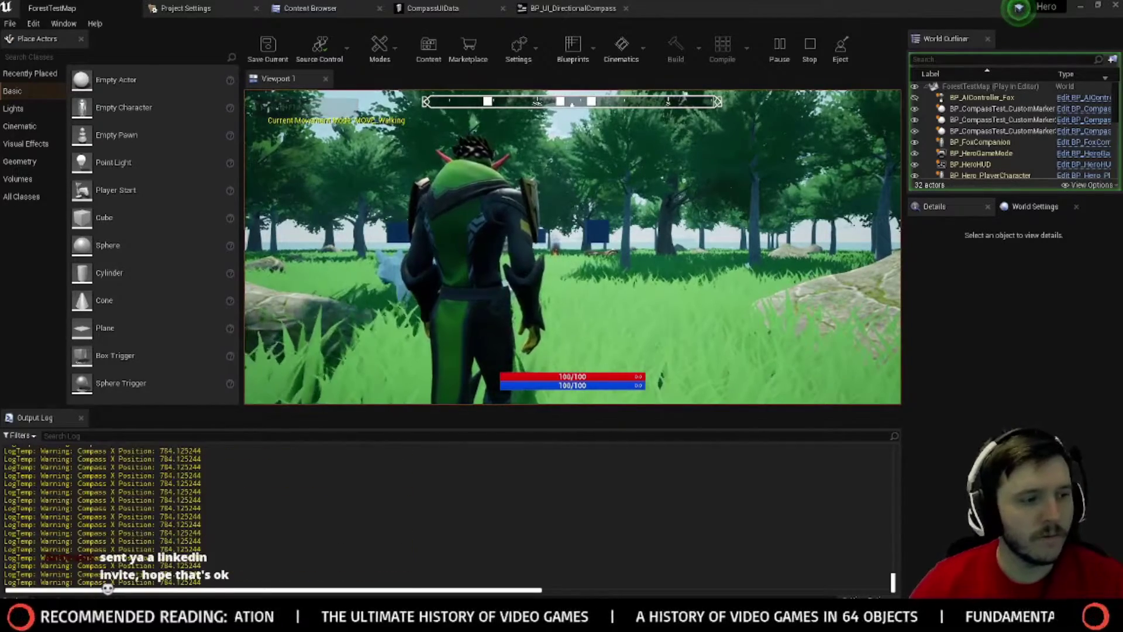
key("Escape")
Step: Set the Compass UIOffset to -800, save CompassUIData, and playtest the compass while turning the character in ForestTestMap
left_click(214, 7)
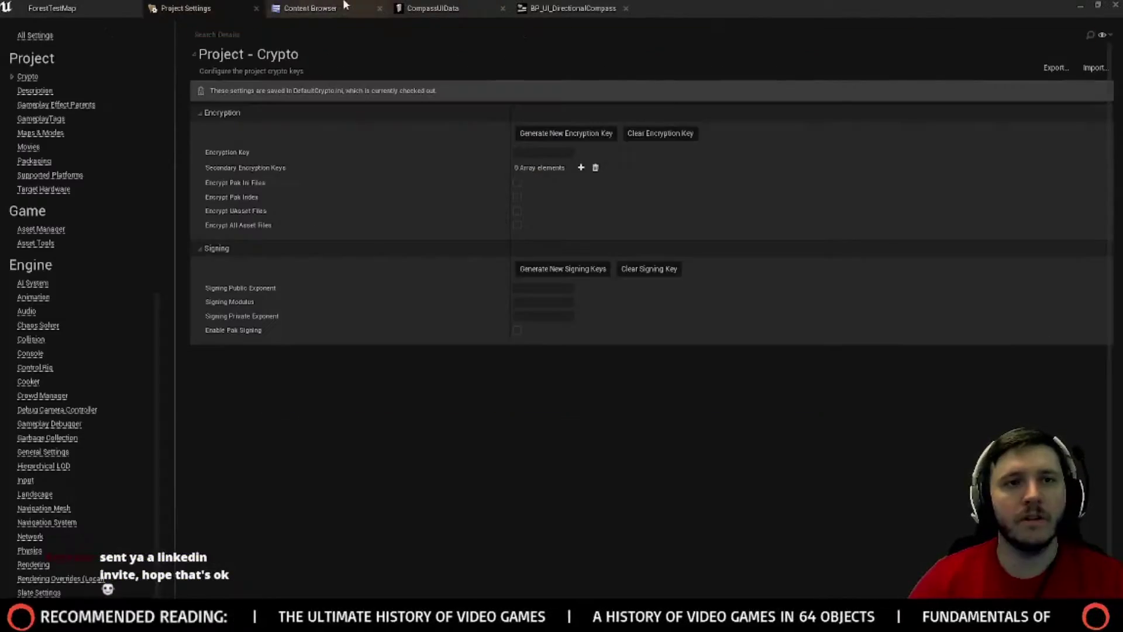
left_click(310, 8)
left_click(468, 8)
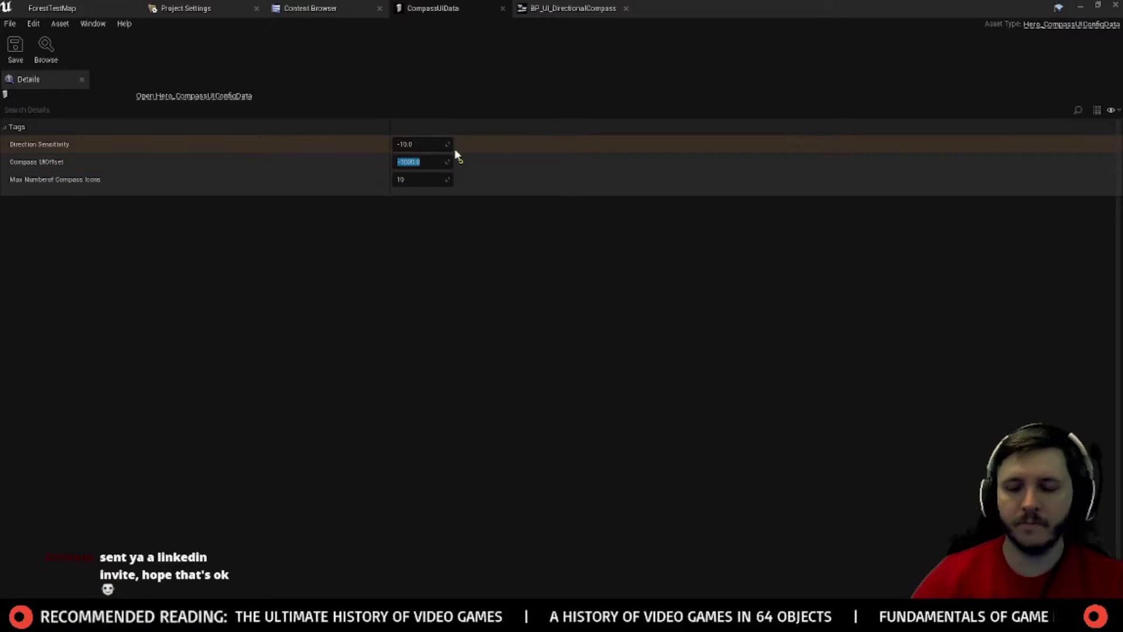
type("-800")
key("Return")
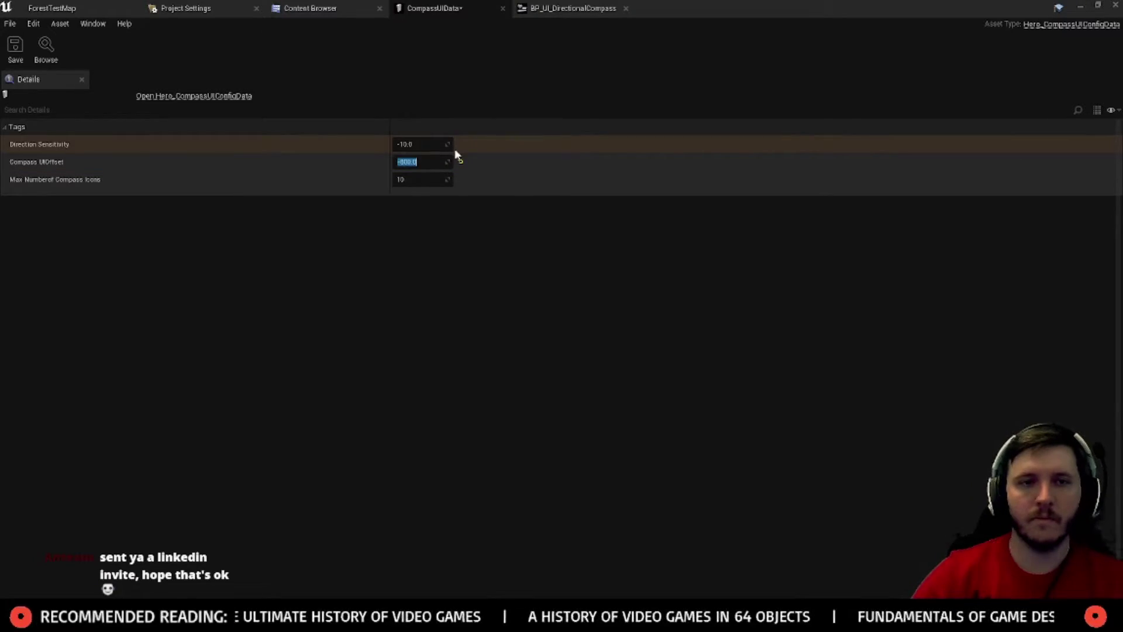
left_click(15, 53)
left_click(51, 8)
left_click(778, 52)
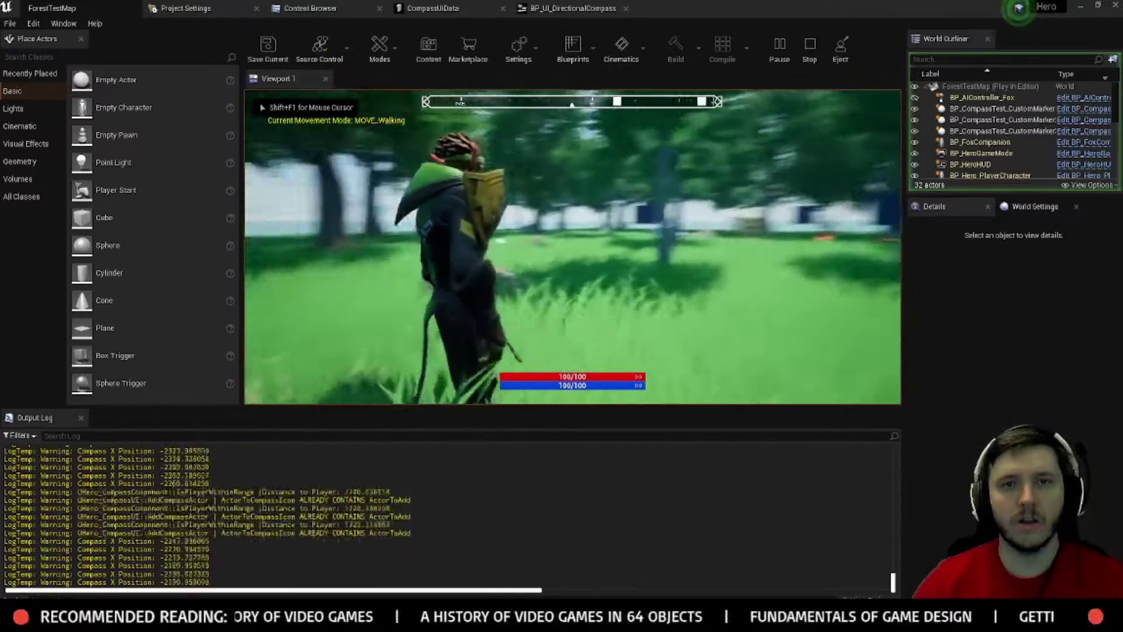
key("Escape")
left_click(433, 9)
left_click(571, 9)
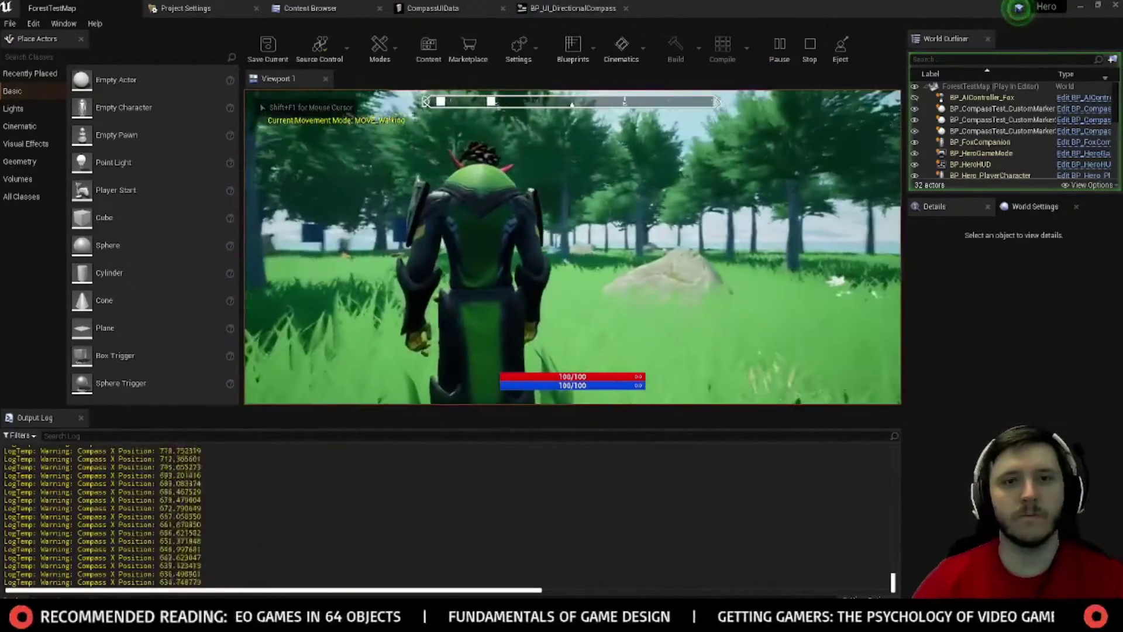
key("Escape")
Step: Set the Compass UIOffset to 1000, save CompassUIData, and playtest the compass headings in ForestTestMap
left_click(433, 9)
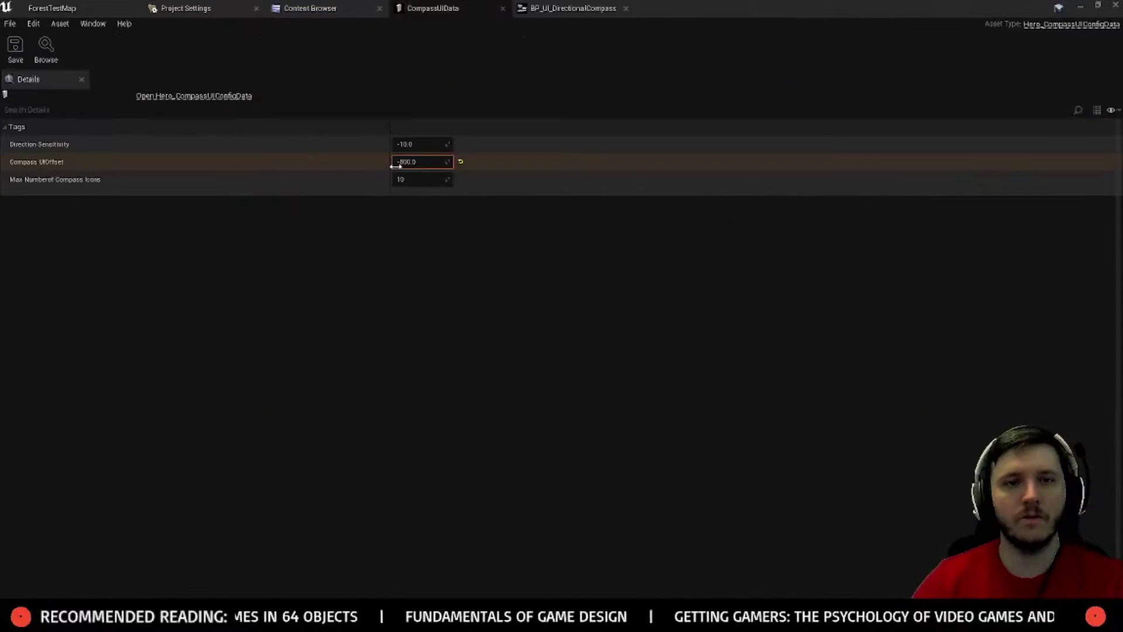
type("1000")
key("Return")
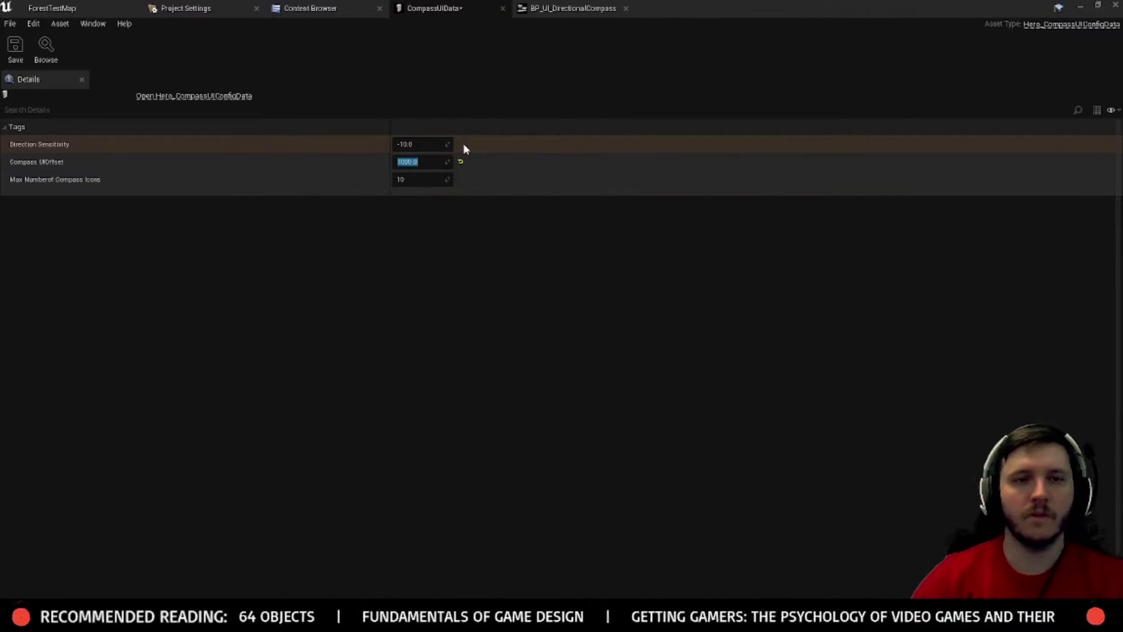
left_click(59, 8)
left_click(784, 44)
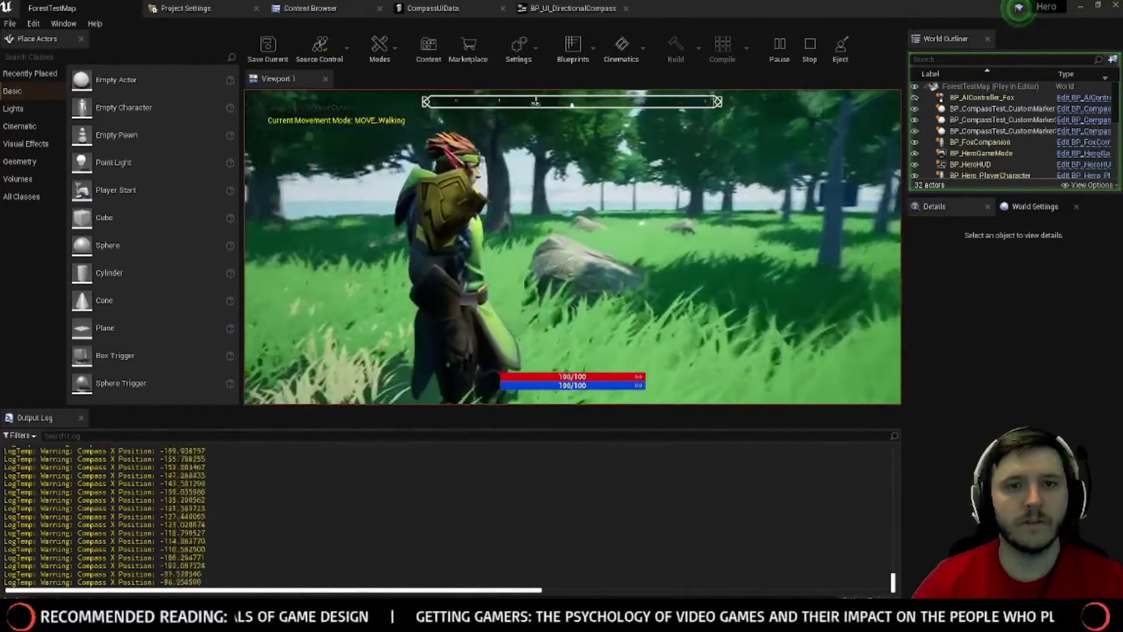
key("shift+F1")
key("Escape")
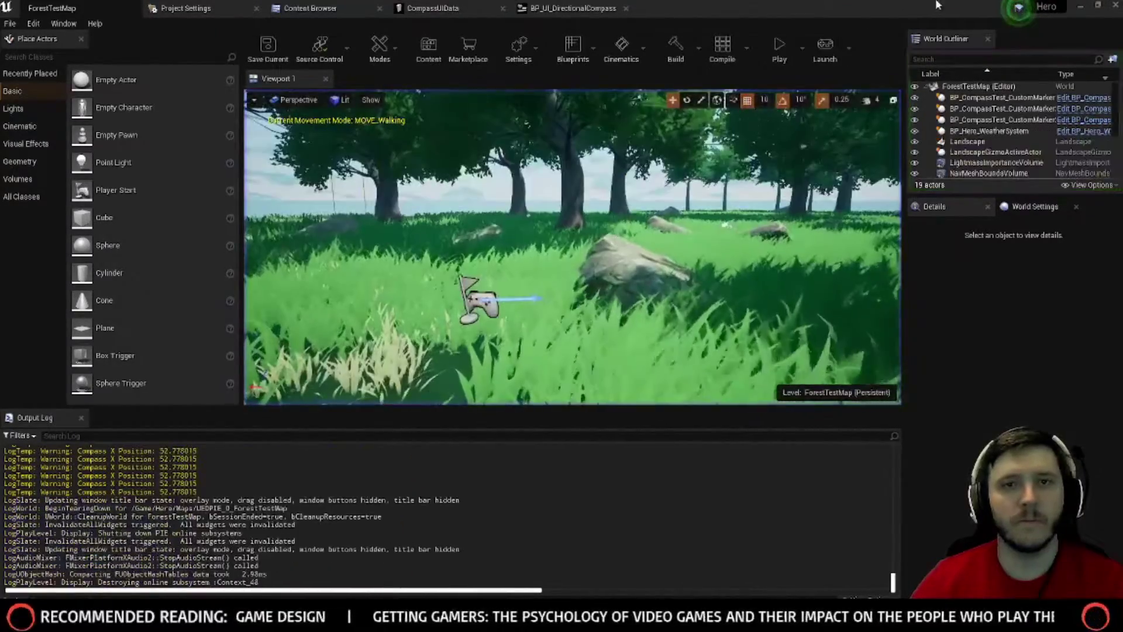
Step: Set the Compass UIOffset to 2000, save CompassUIData, and playtest the compass in ForestTestMap
left_click(573, 9)
left_click(433, 8)
type("2000")
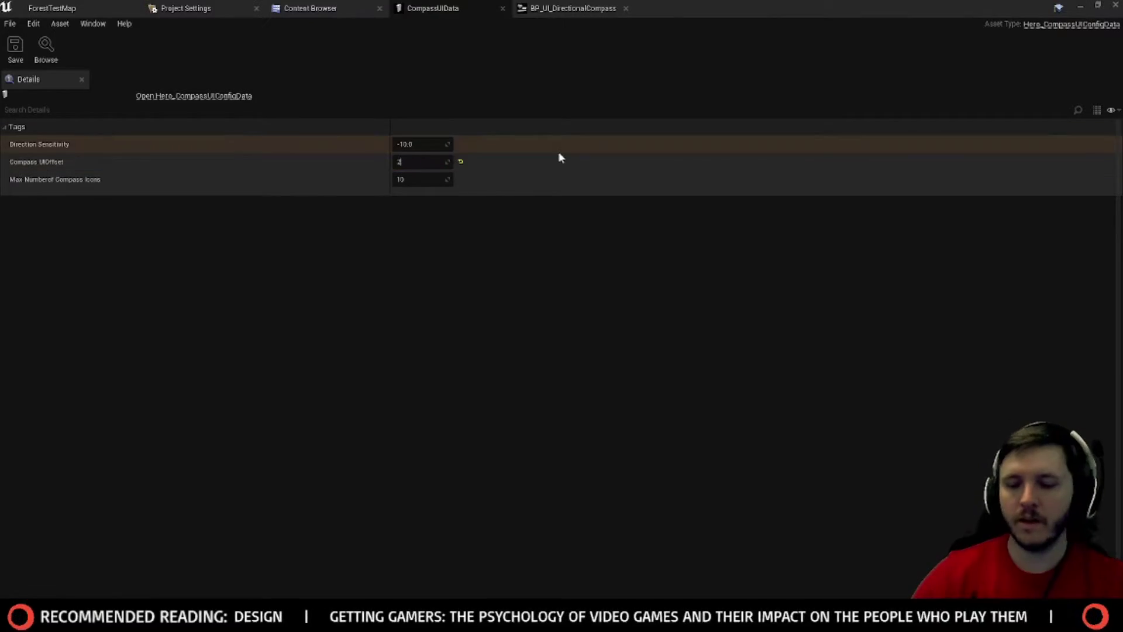
key("Return")
left_click(15, 46)
left_click(52, 9)
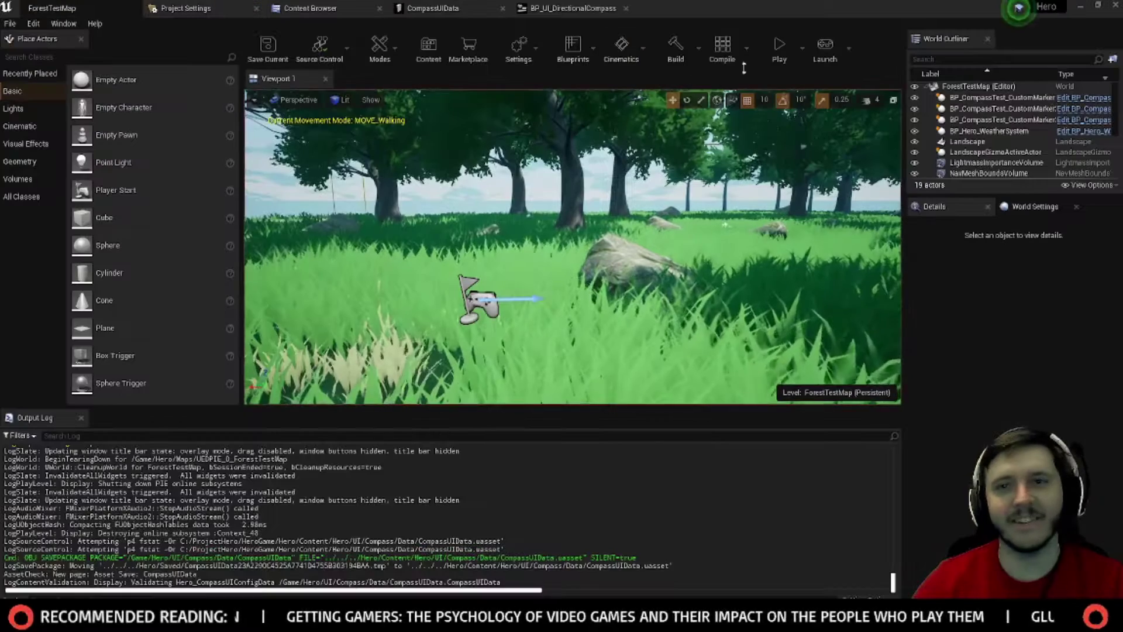
left_click(779, 47)
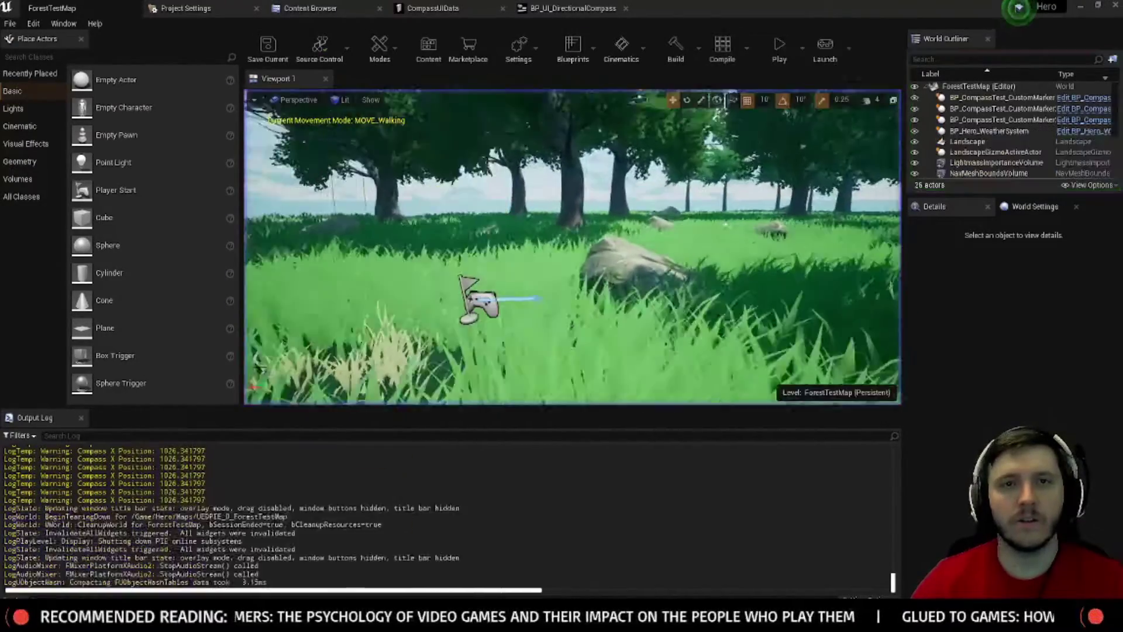
Step: Set the Compass UIOffset to 3000, save CompassUIData, and playtest the compass in ForestTestMap
left_click(429, 6)
type("3")
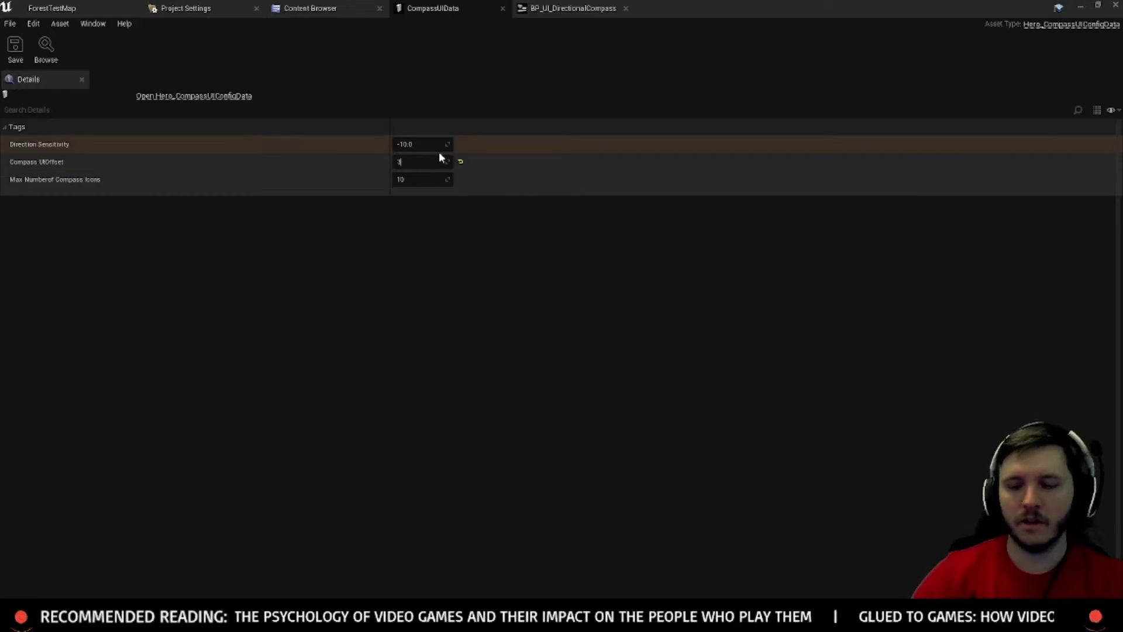
type("000")
key("Return")
left_click(15, 50)
left_click(60, 7)
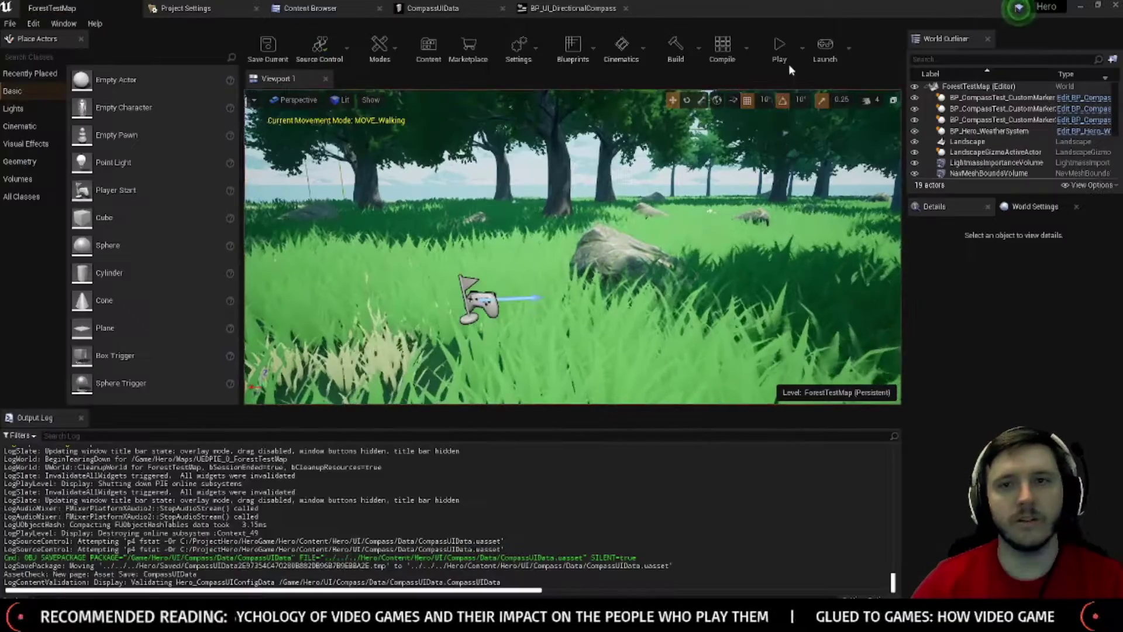
left_click(790, 56)
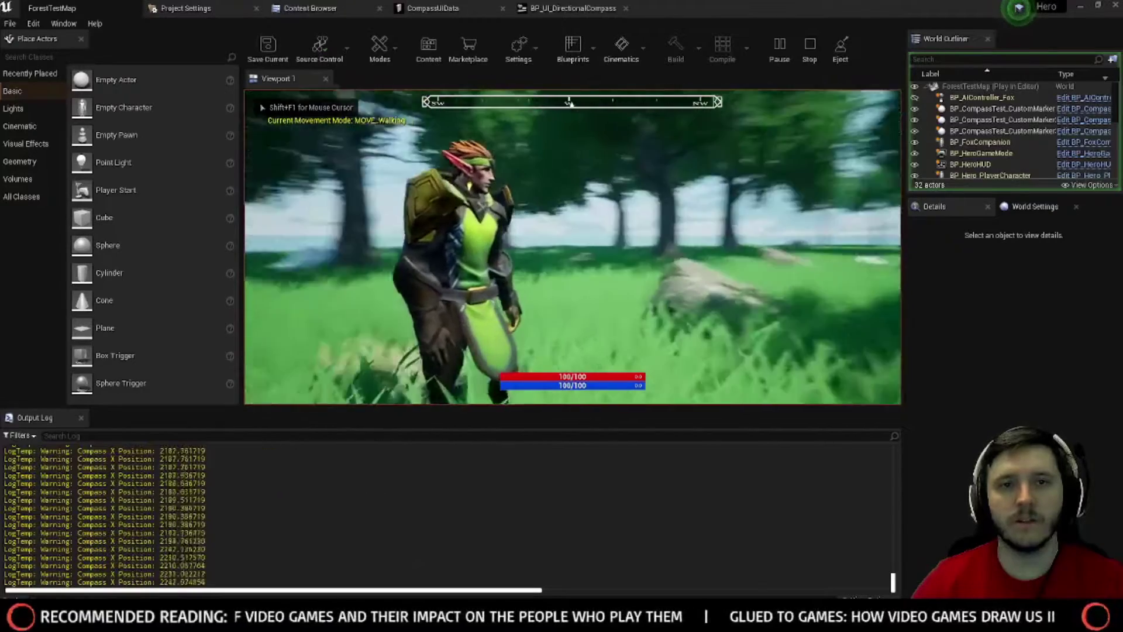
key("Escape")
Step: Set the Compass UIOffset to 4000, save CompassUIData, and return to ForestTestMap
left_click(432, 8)
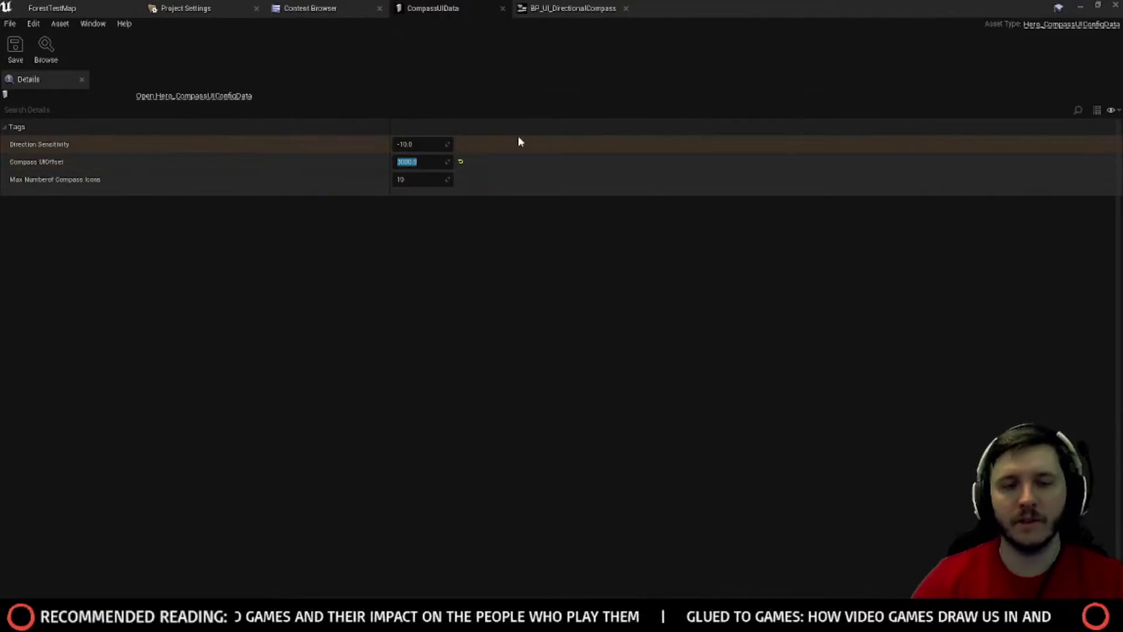
type("4000")
key("Return")
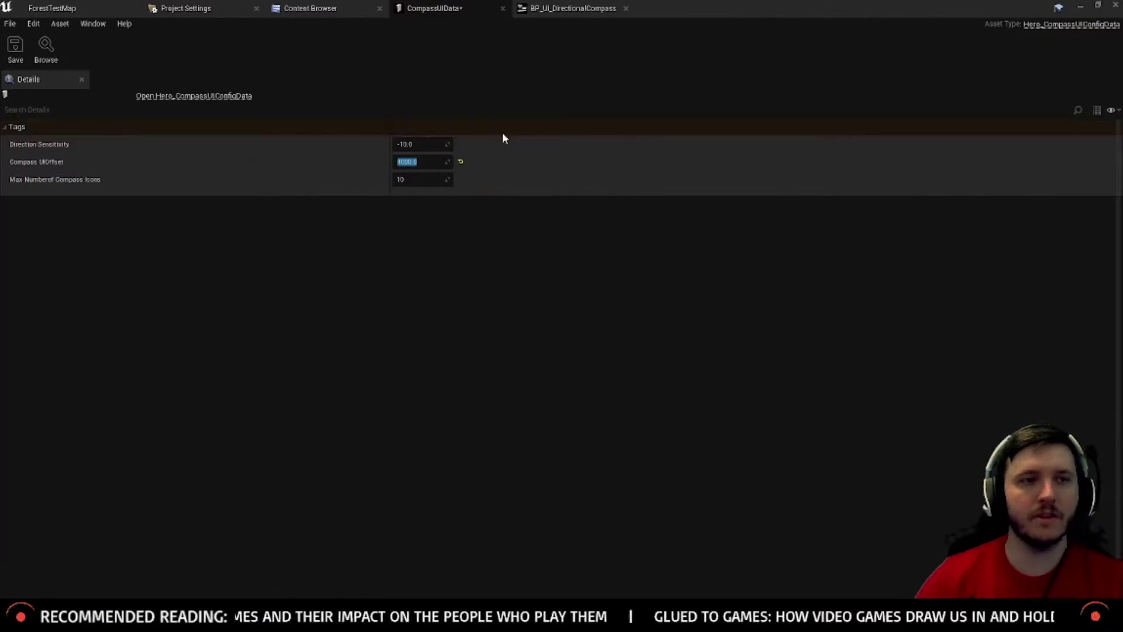
left_click(15, 49)
left_click(51, 8)
Step: Playtest ForestTestMap, partly in full-screen view, turning the character to compare the compass headings and marker icons
left_click(779, 45)
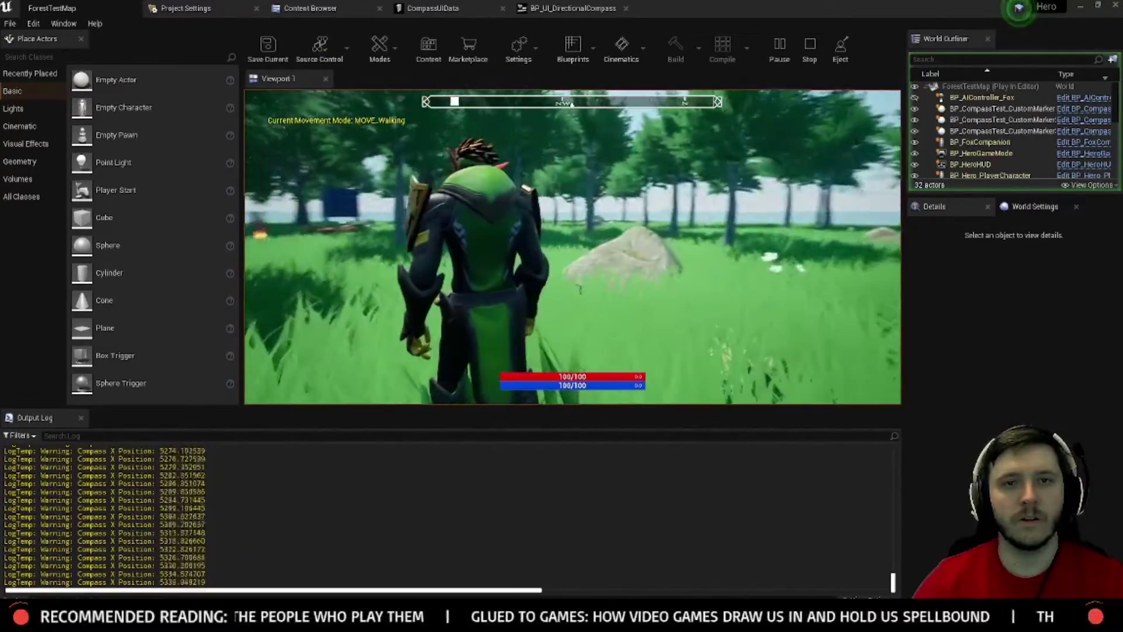
key("F11")
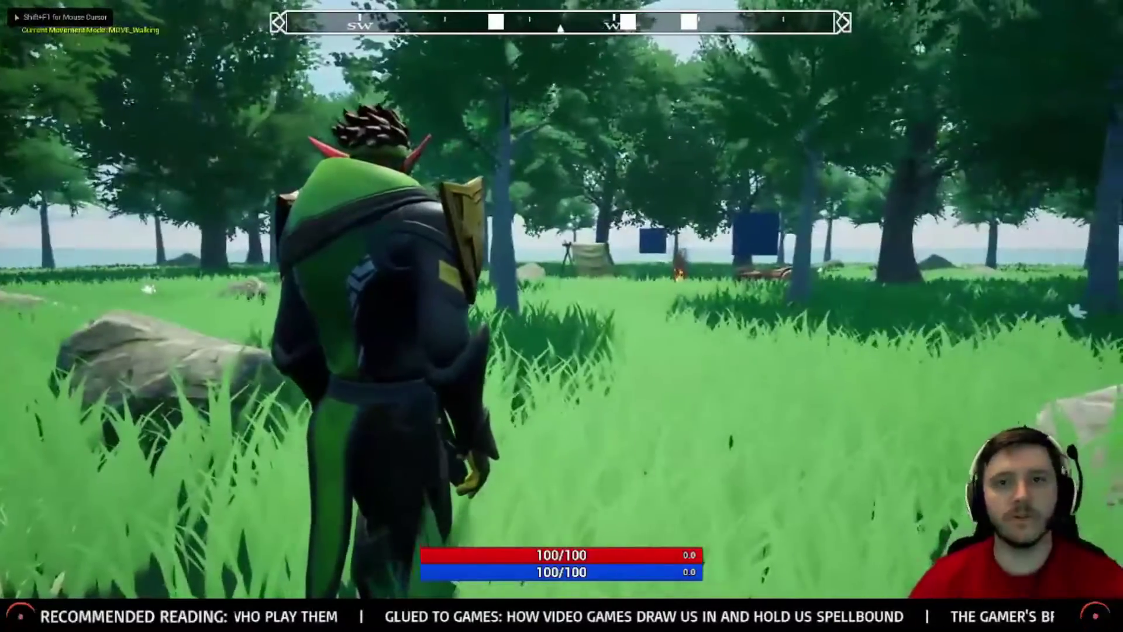
key("shift+F1")
key("F11")
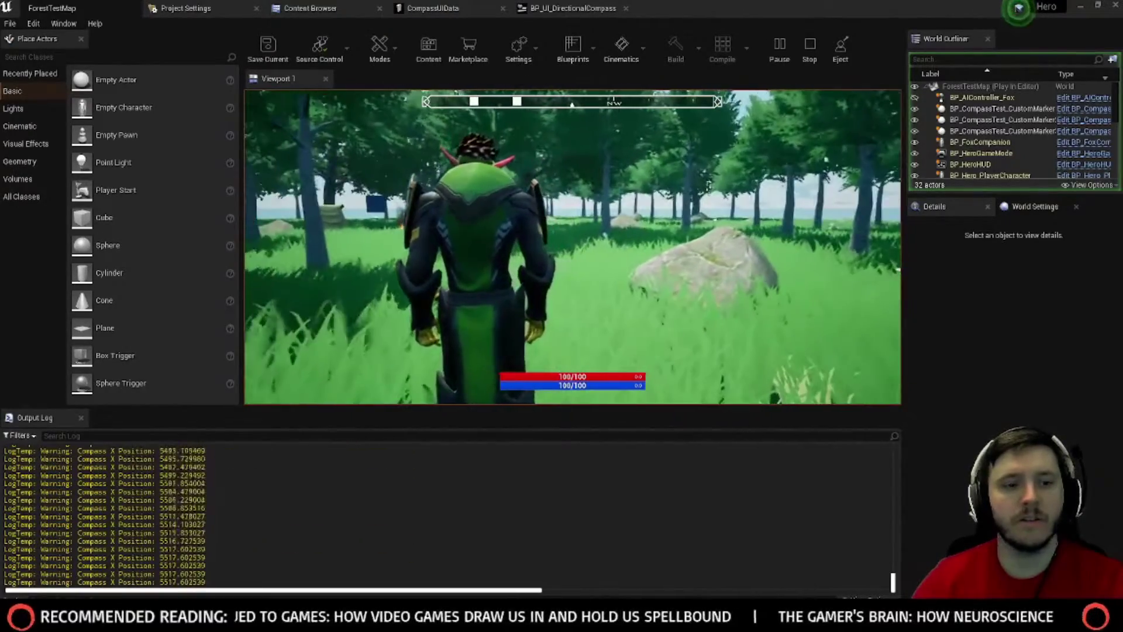
key("F11")
key("Escape")
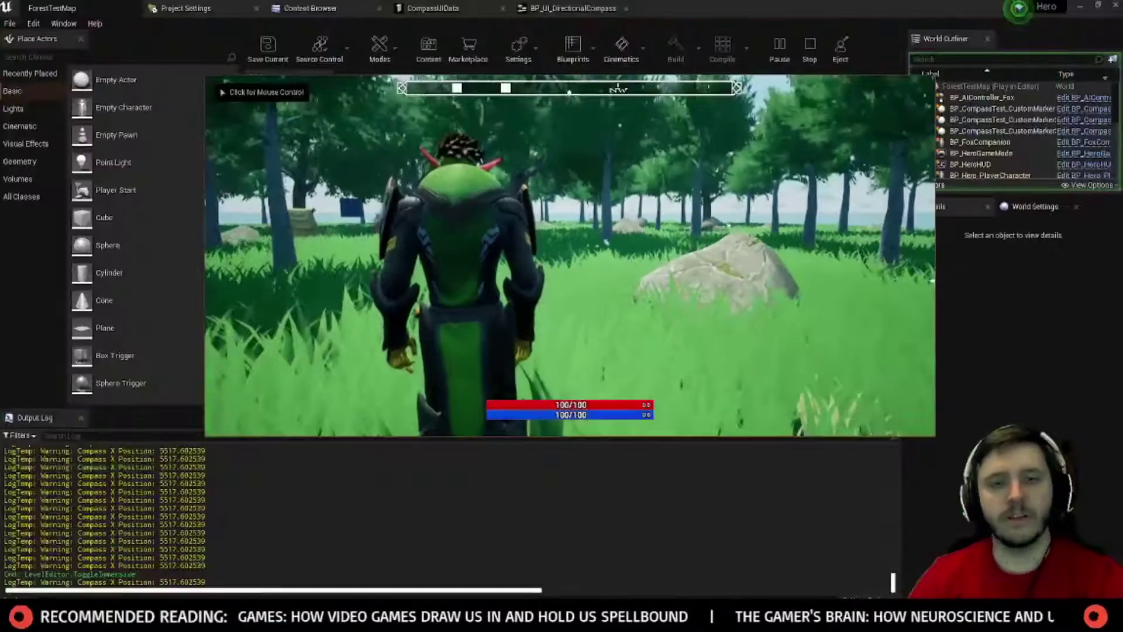
Step: Set the DirectionalCompass image's Position X to 0 in BP_UI_DirectionalCompass, compile the widget, and playtest the compass
left_click(585, 7)
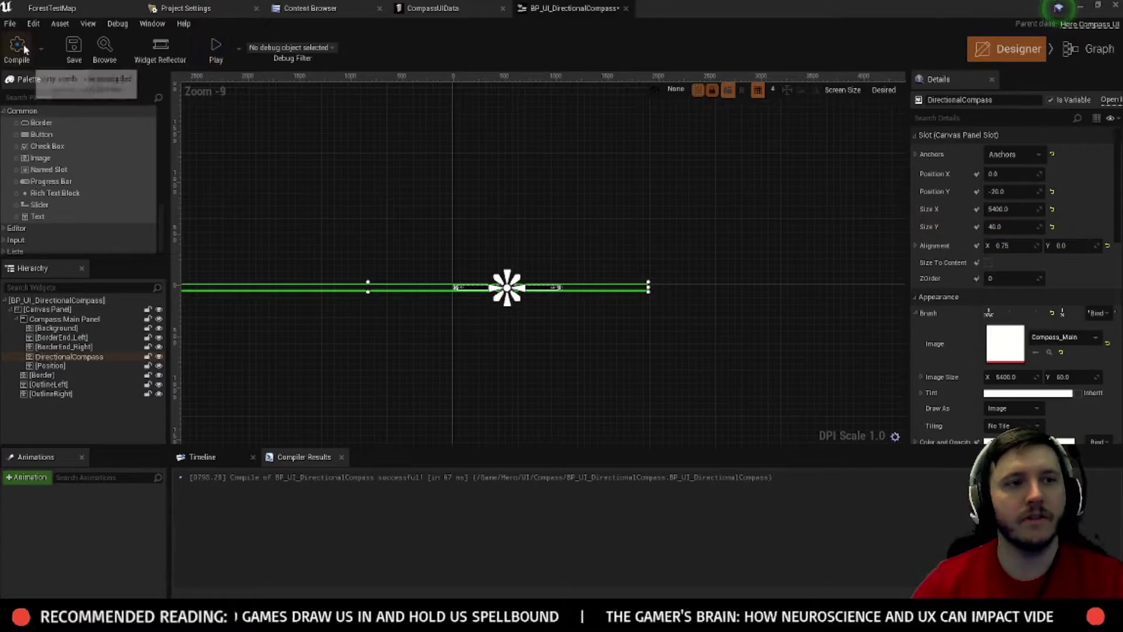
left_click(54, 7)
left_click(766, 51)
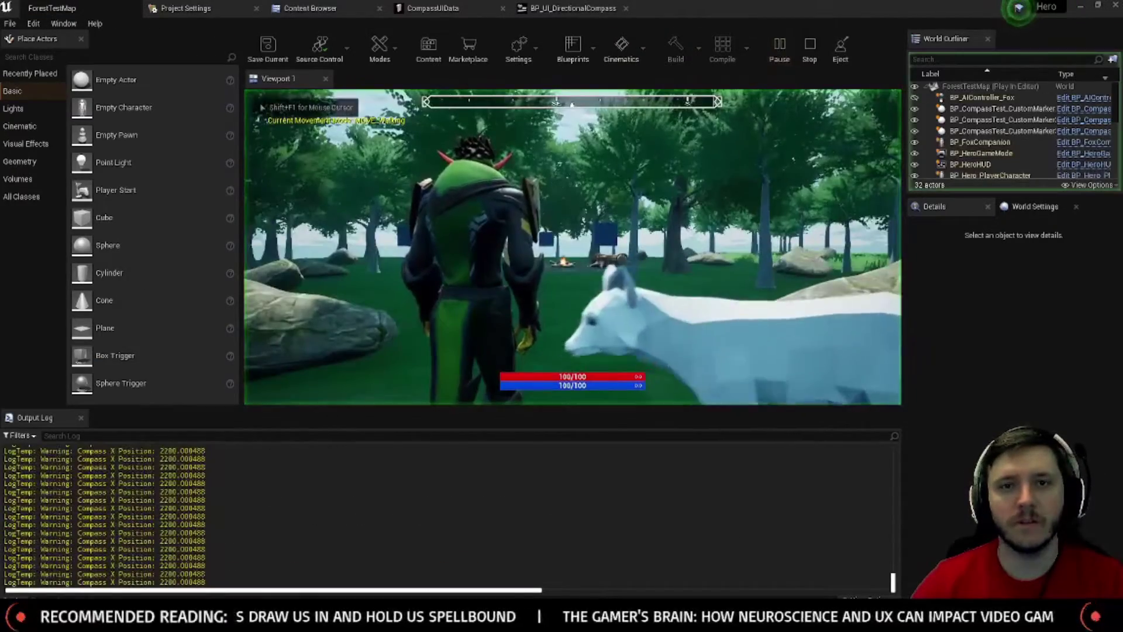
key("w")
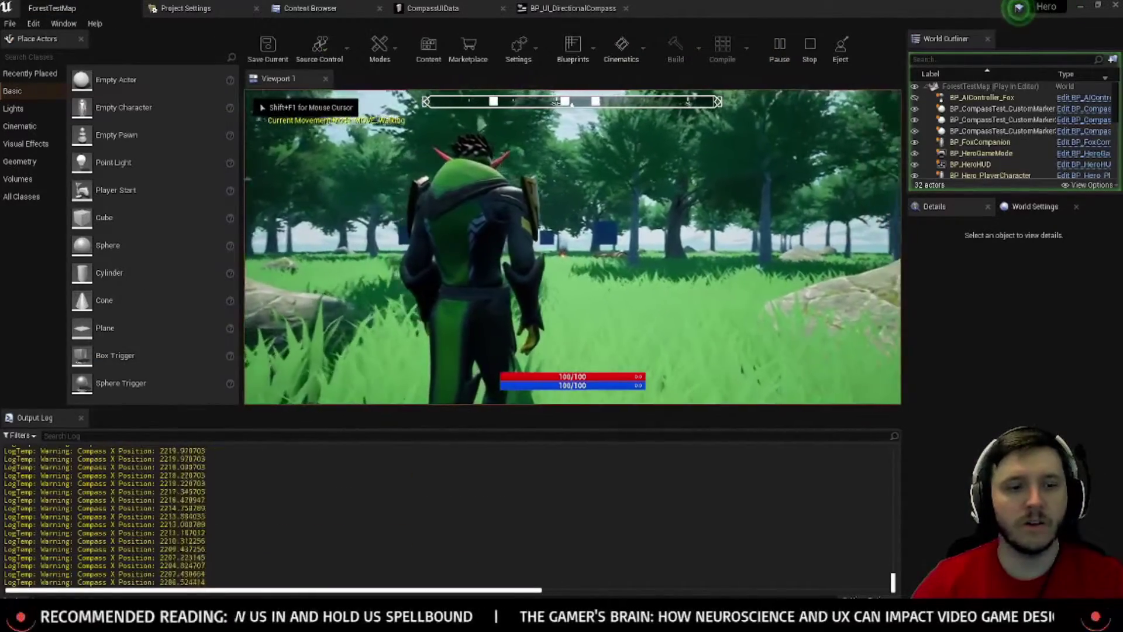
key("Escape")
Step: Change the Compass UIOffset to 2000, save CompassUIData, and check the compass in a short playtest
left_click(432, 8)
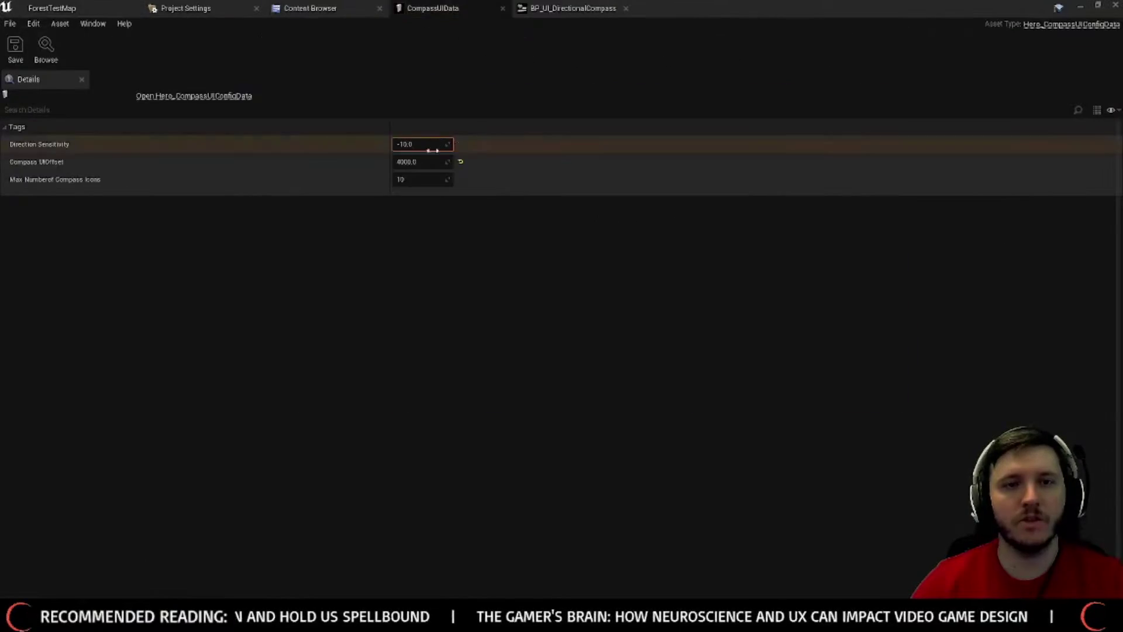
type("2000")
key("Return")
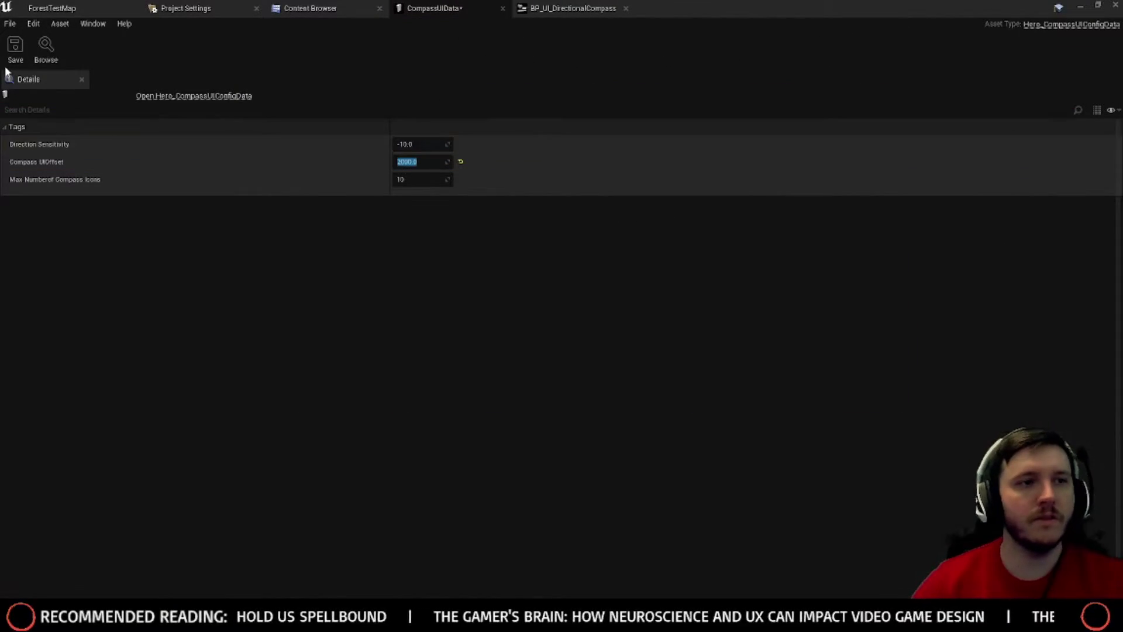
left_click(48, 15)
key("alt+p")
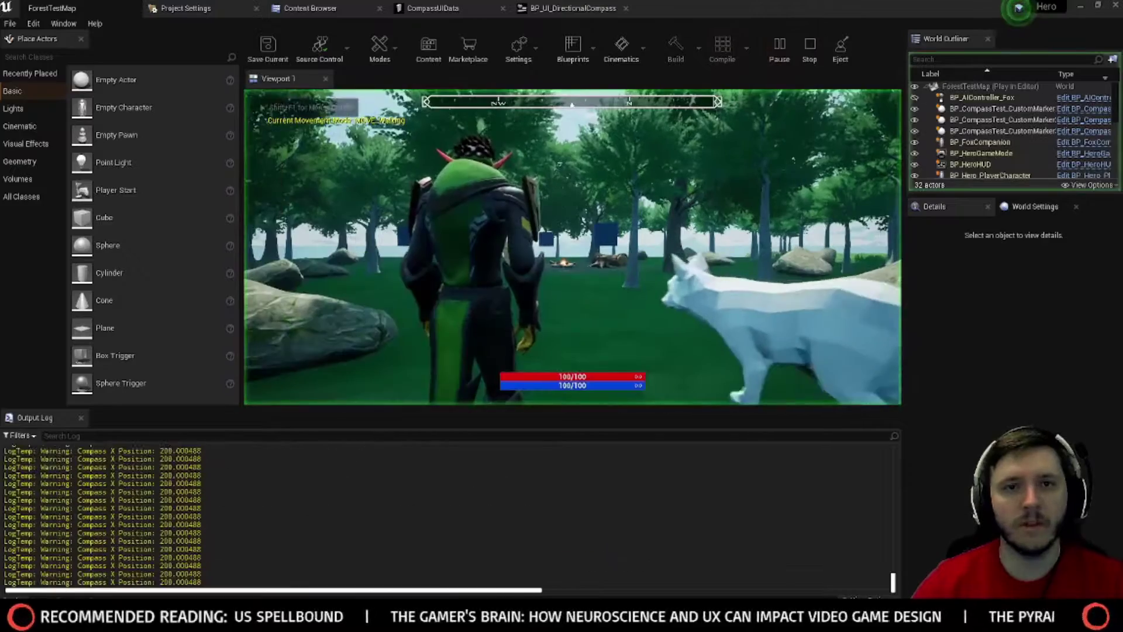
key("Escape")
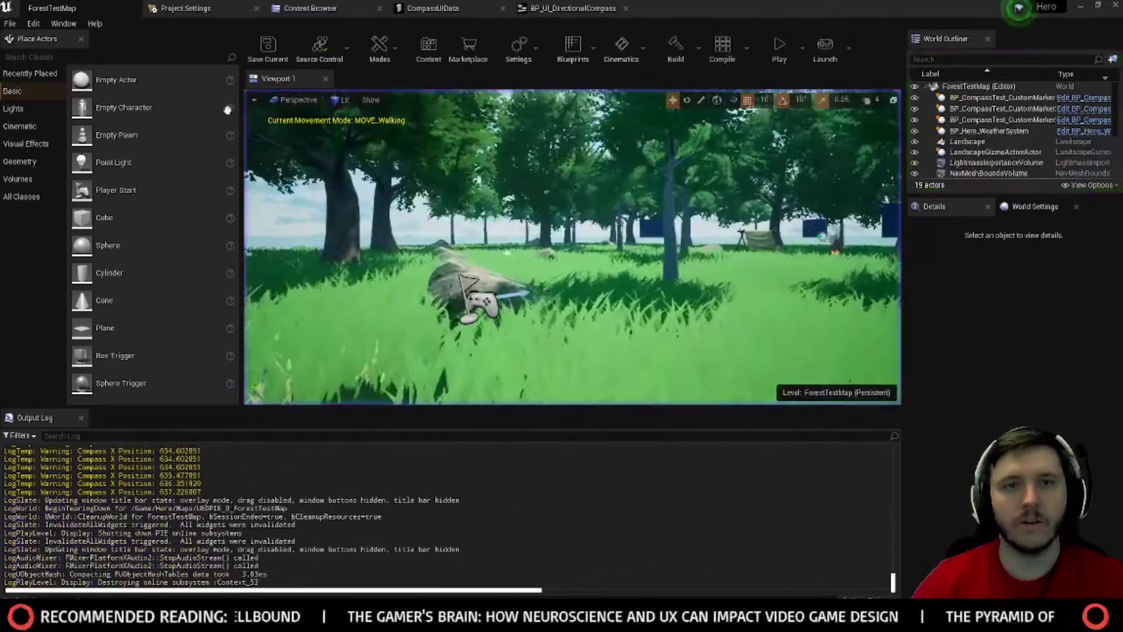
Step: Set the Compass UIOffset to 1400, save CompassUIData, and playtest the compass in ForestTestMap
left_click(485, 7)
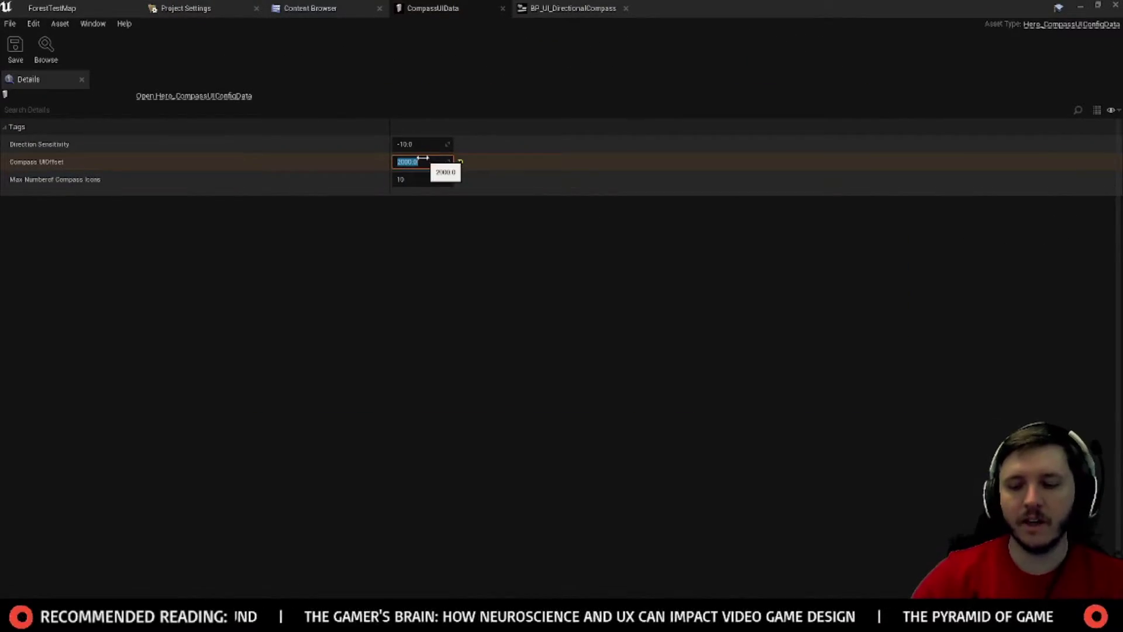
left_click(15, 46)
left_click(51, 8)
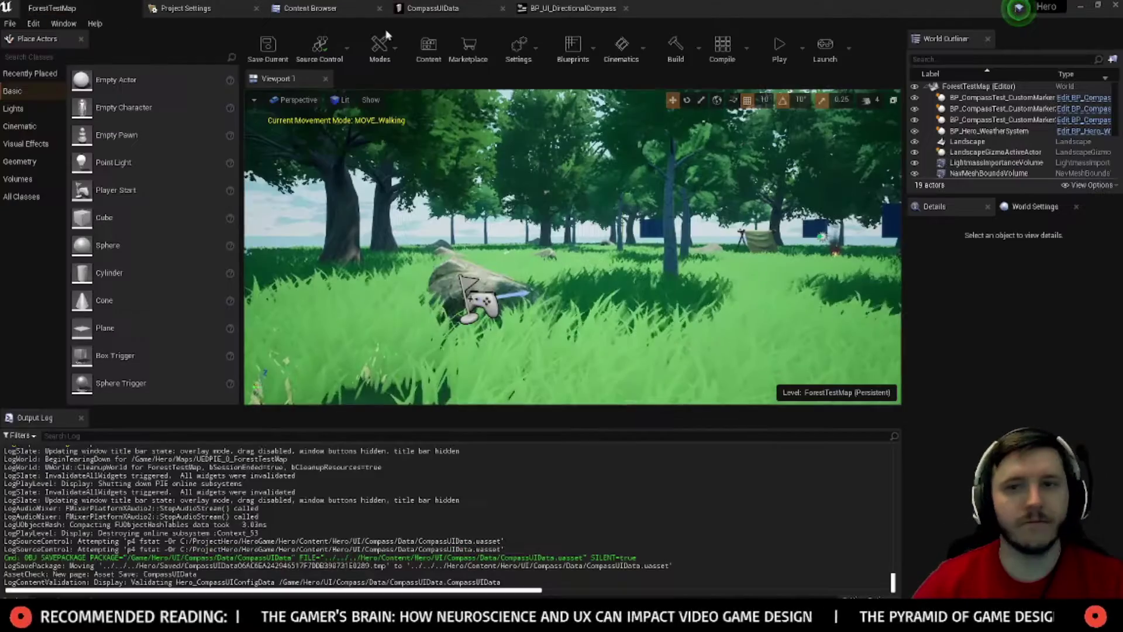
left_click(779, 47)
key("Escape")
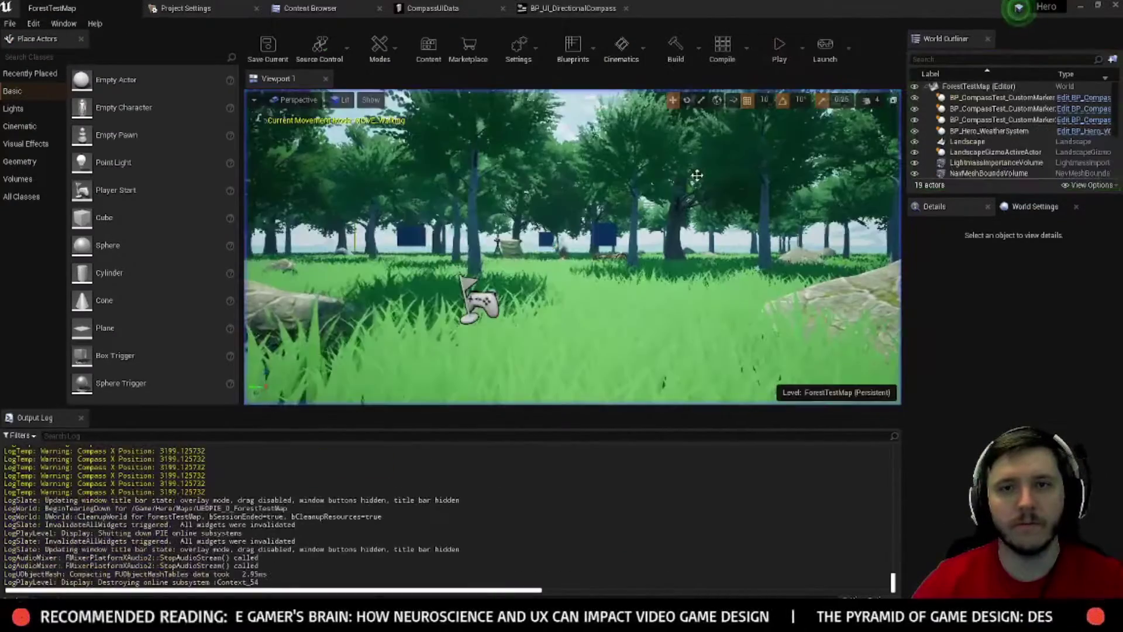
Step: Set the Compass UIOffset to 1800, playtest the compass in ForestTestMap, and return to CompassUIData
left_click(591, 7)
left_click(433, 8)
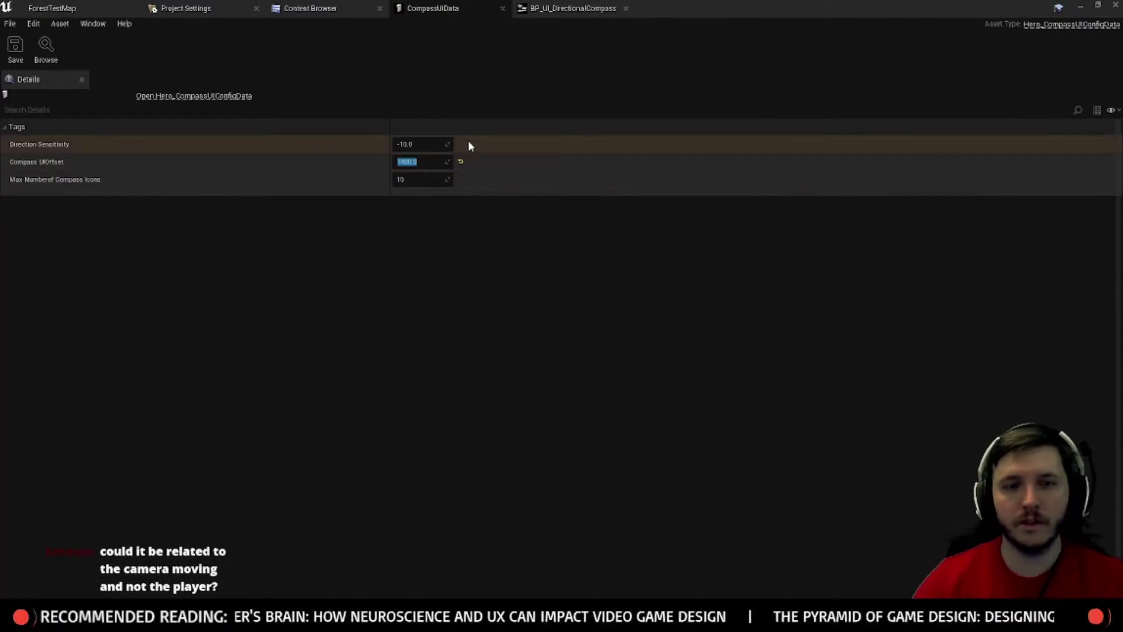
type("1000")
key("Return")
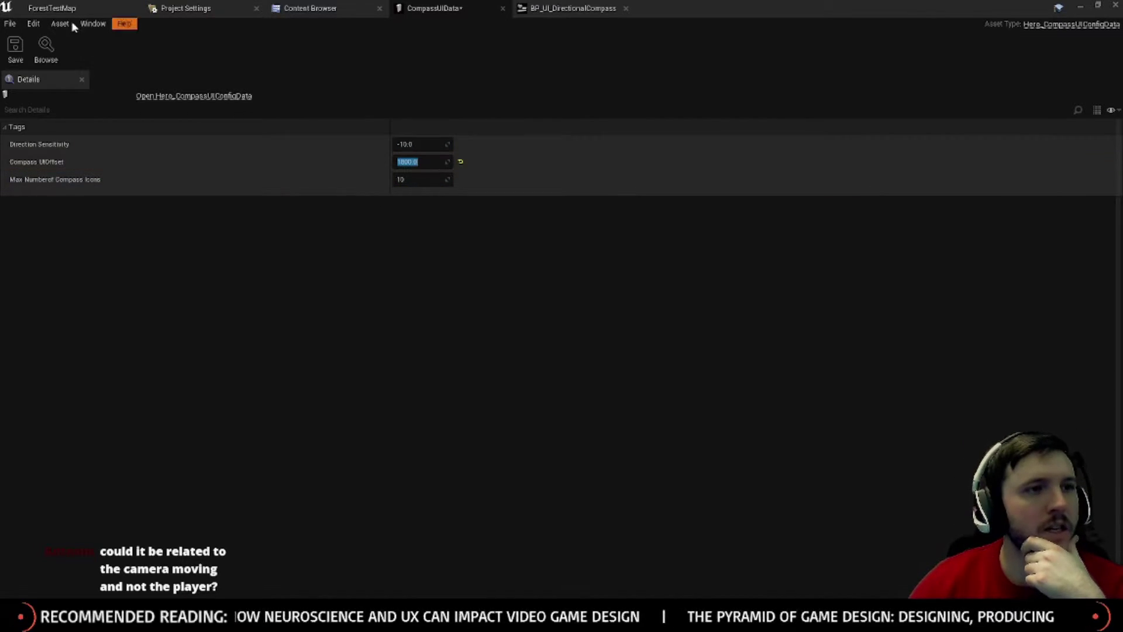
left_click(52, 8)
left_click(786, 51)
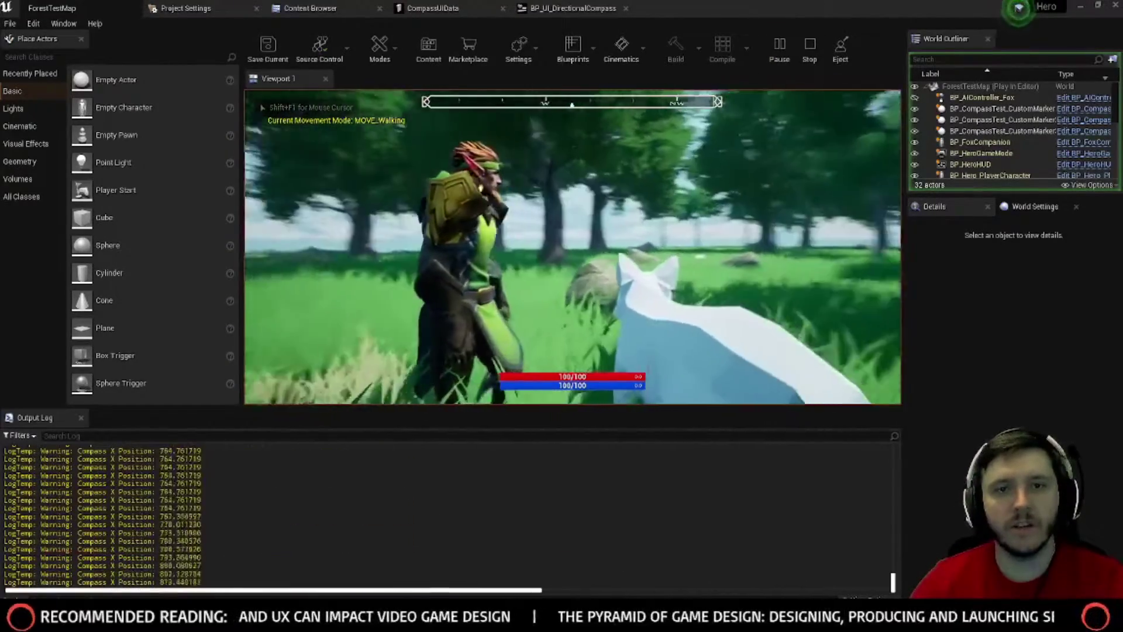
key("Escape")
left_click(433, 9)
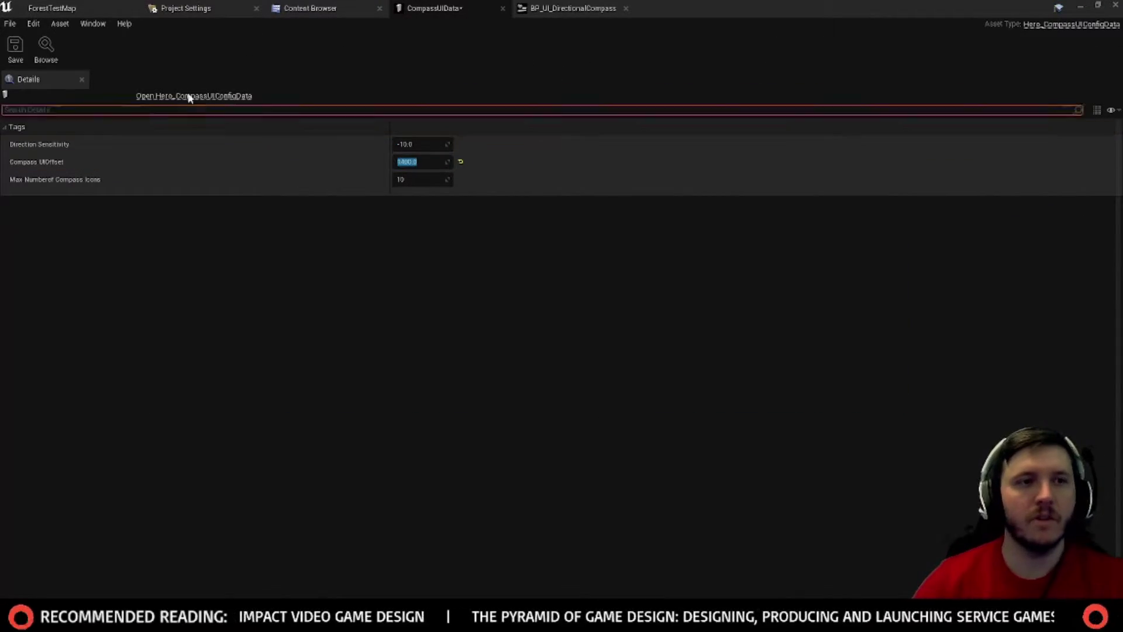
Step: Playtest the compass in ForestTestMap with the Compass UIOffset at 1400, and end the session
left_click(52, 8)
left_click(784, 49)
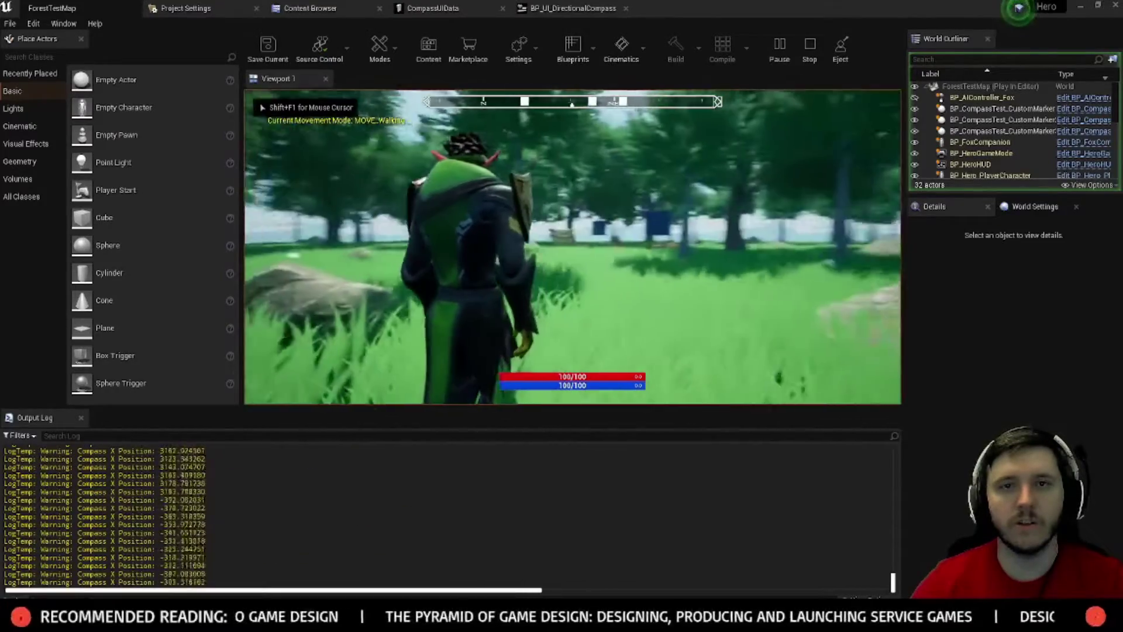
key("Escape")
Step: Set the Compass UIOffset to 2000 in CompassUIData, save it, and run a short playtest in ForestTestMap
left_click(433, 8)
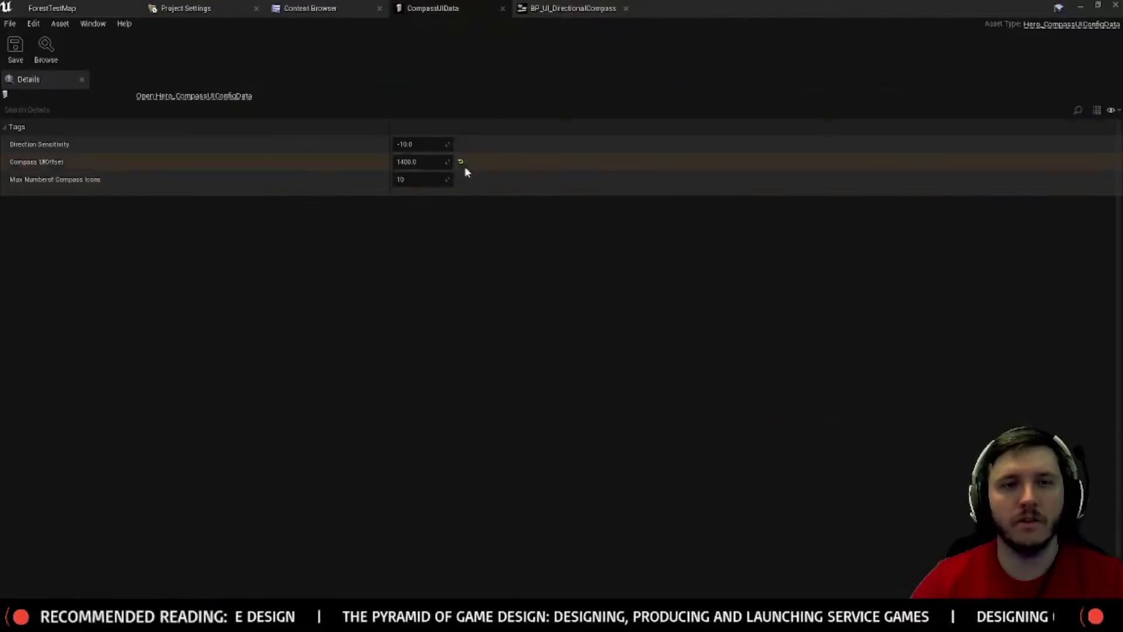
type("2000")
key("Return")
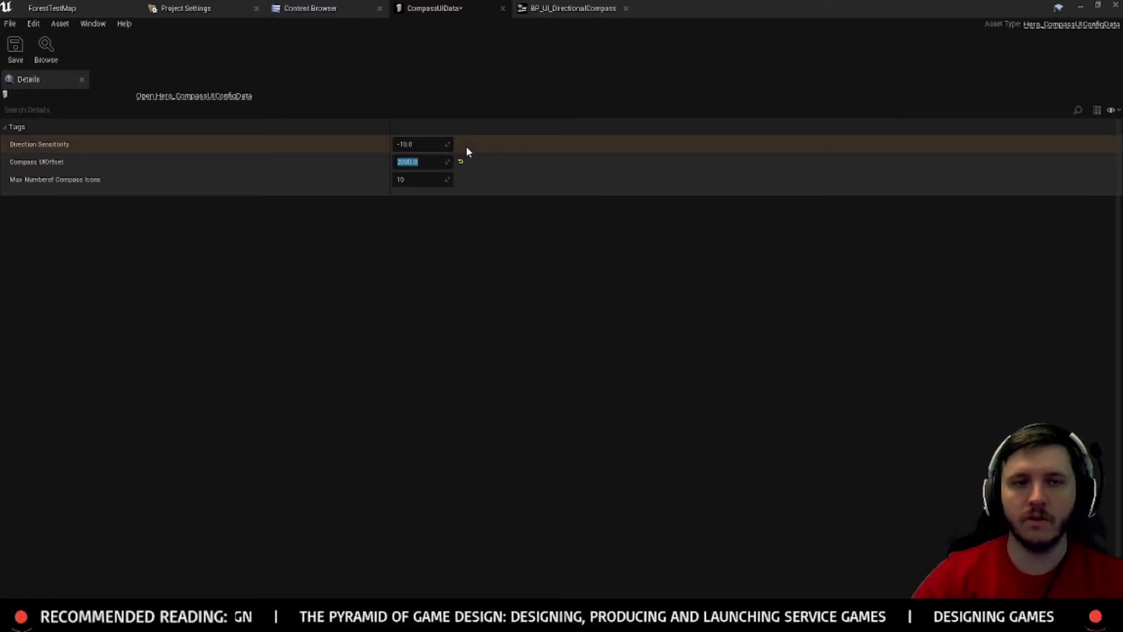
left_click(41, 5)
left_click(799, 48)
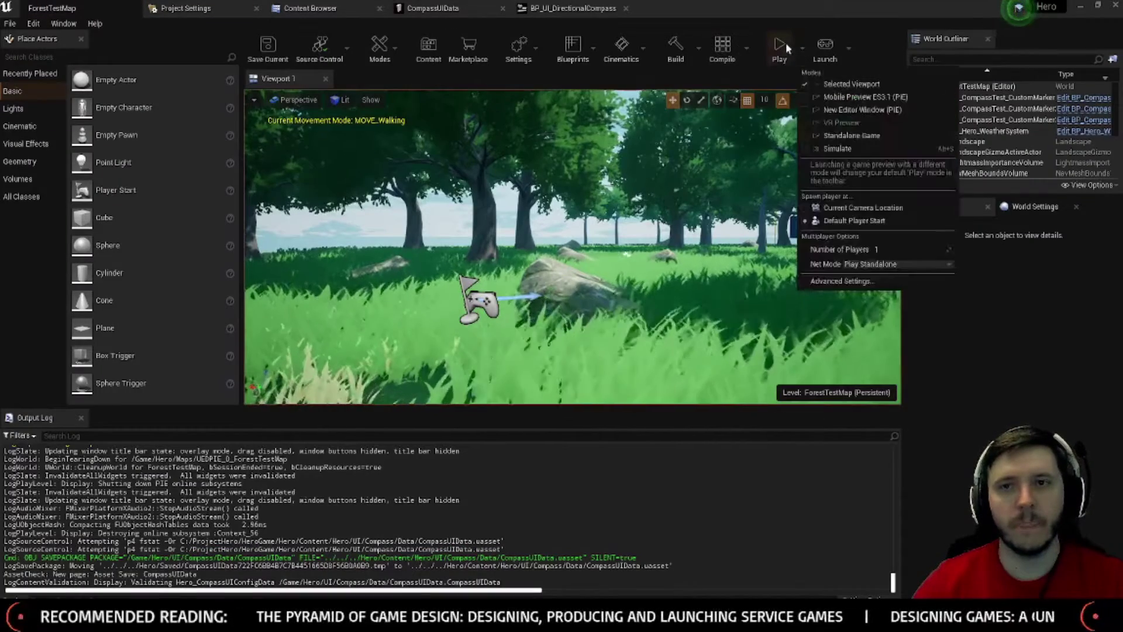
left_click(786, 44)
key("Escape")
Step: Change the Compass UIOffset to 2500, save CompassUIData, and playtest the compass in ForestTestMap
left_click(433, 8)
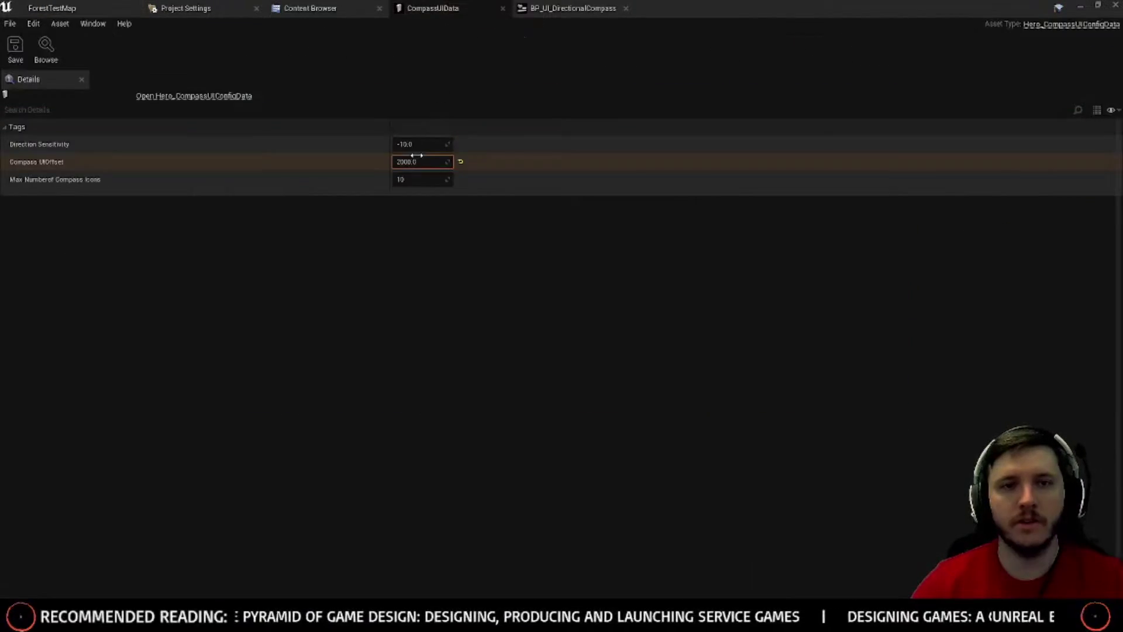
left_click(15, 50)
left_click(52, 8)
left_click(774, 46)
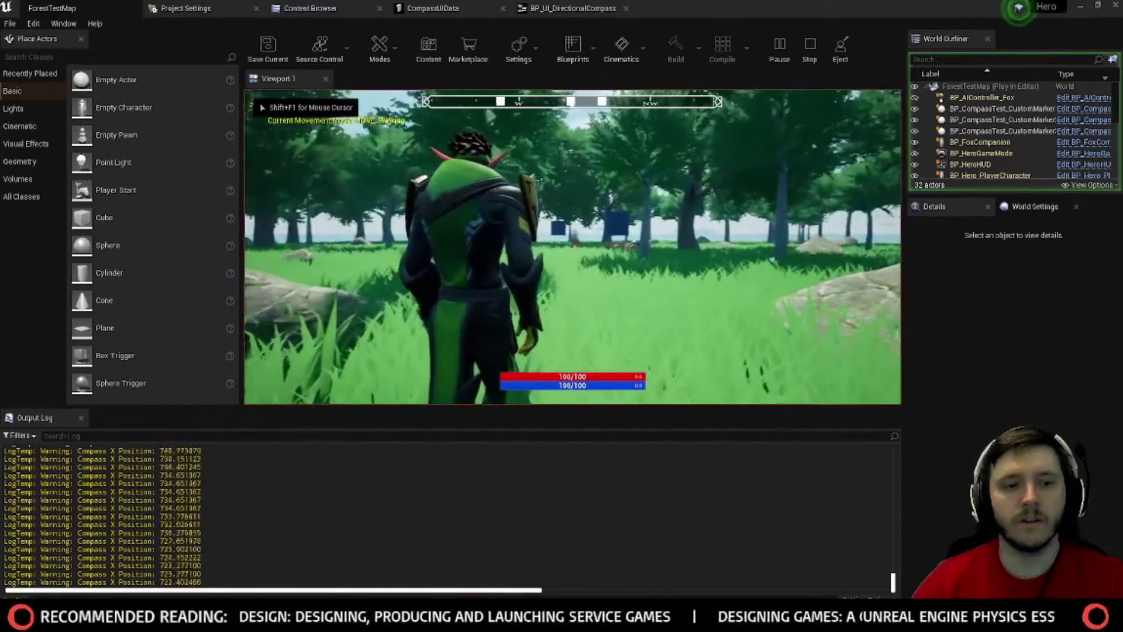
key("Escape")
Step: Adjust the DirectionalCompass image's X alignment in BP_UI_DirectionalCompass, compile the widget, and playtest the compass
left_click(433, 8)
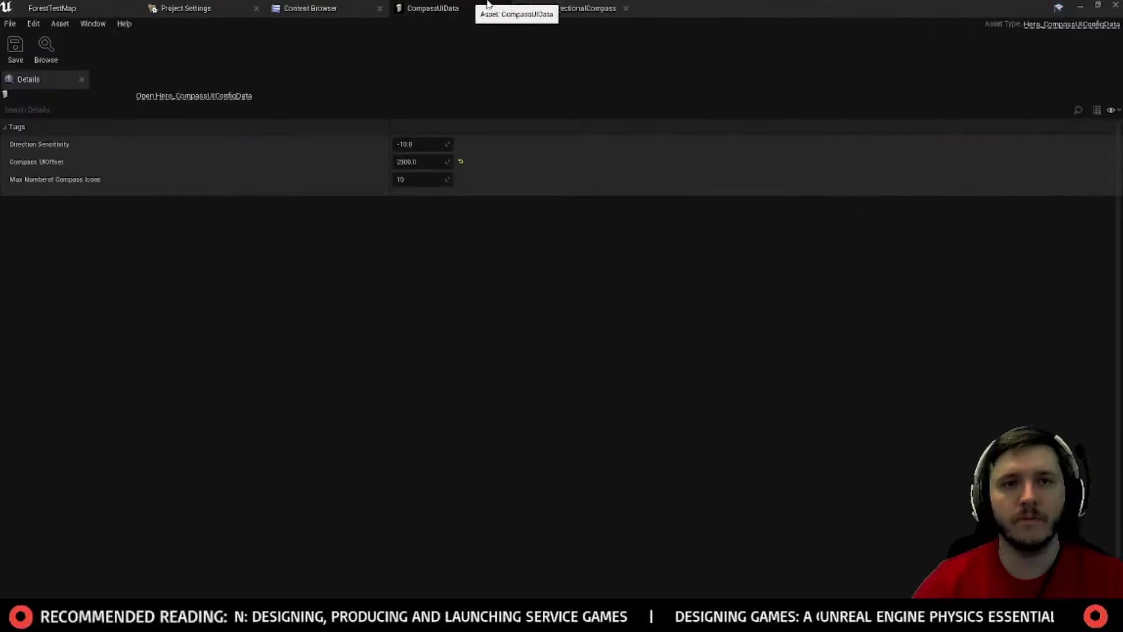
left_click(591, 8)
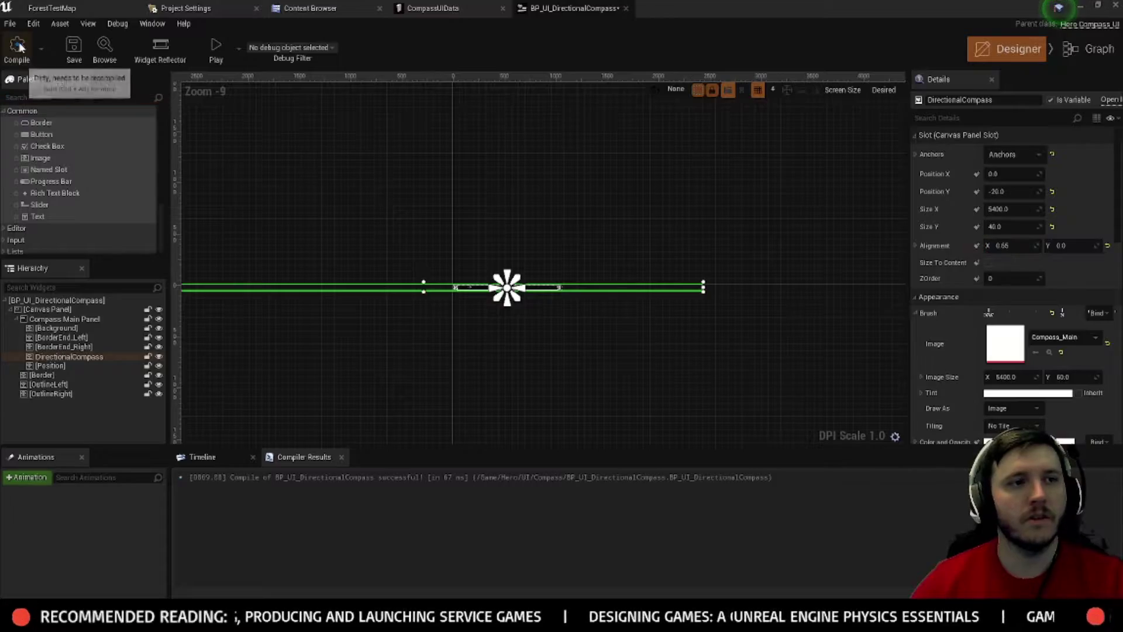
left_click(57, 7)
left_click(772, 45)
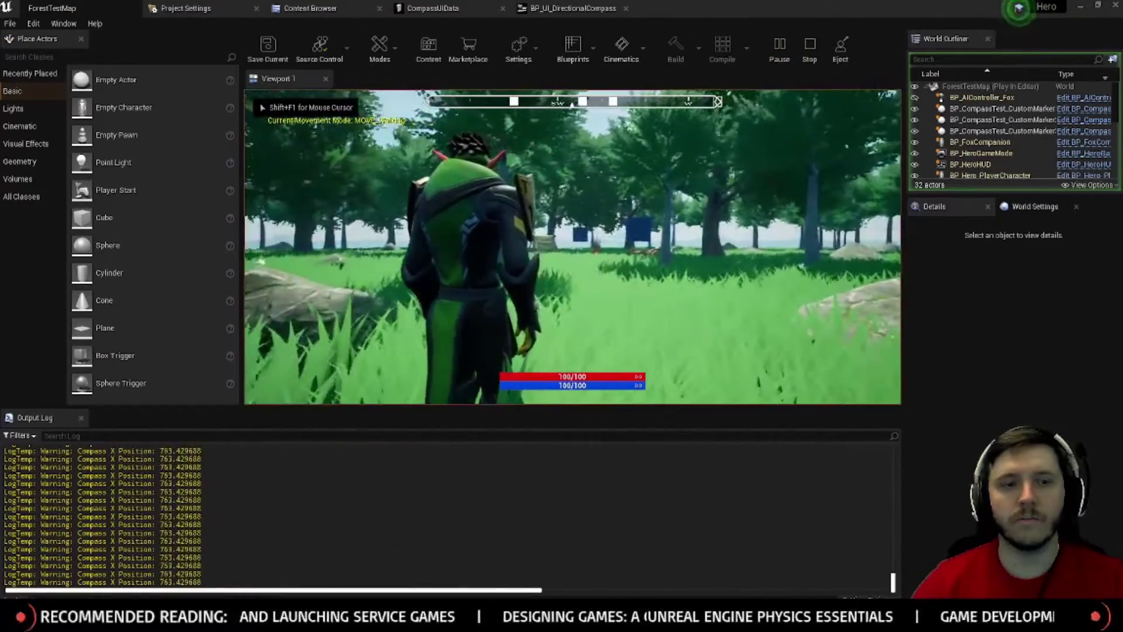
key("Escape")
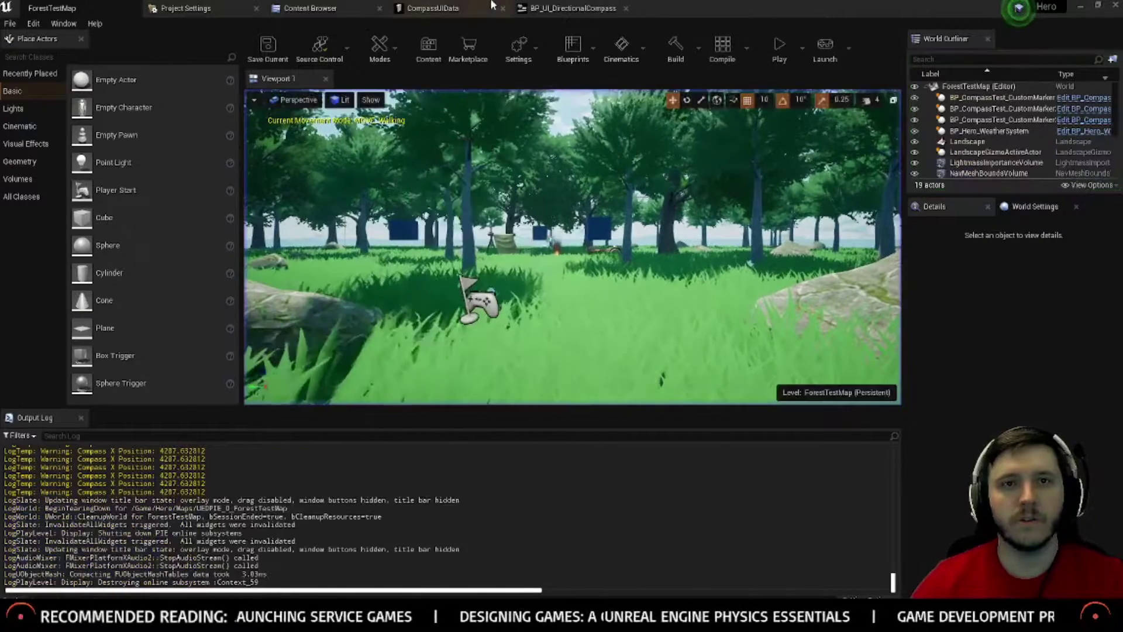
Step: Set the Compass UIOffset back to 2000, save CompassUIData, and playtest the compass in both the normal and fullscreen viewport
left_click(474, 8)
type("2000")
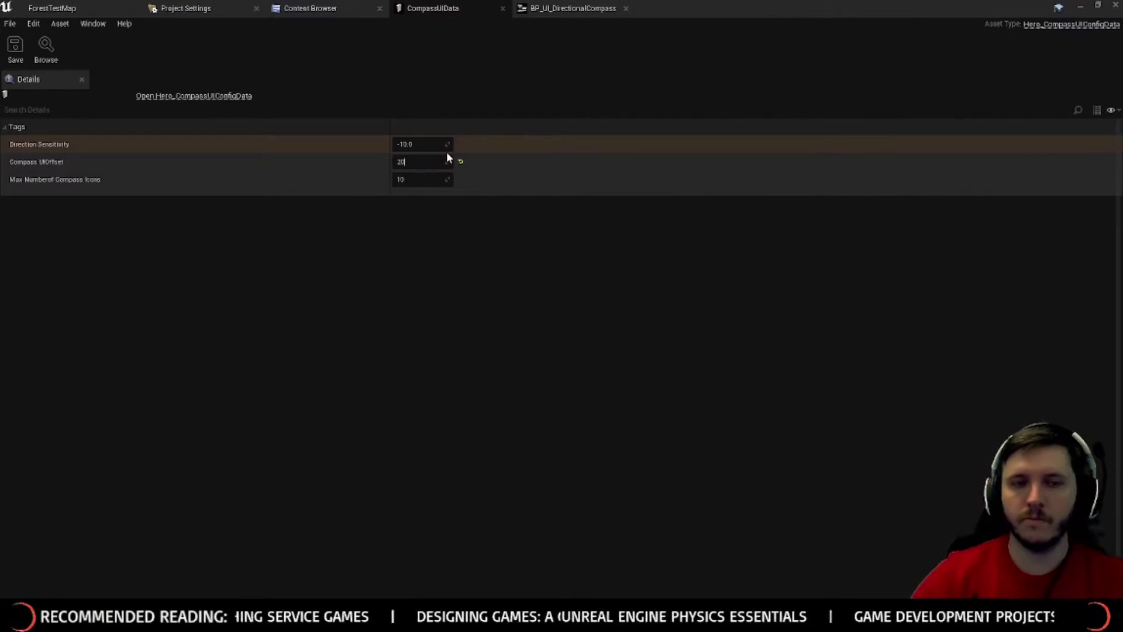
key("Return")
left_click(65, 7)
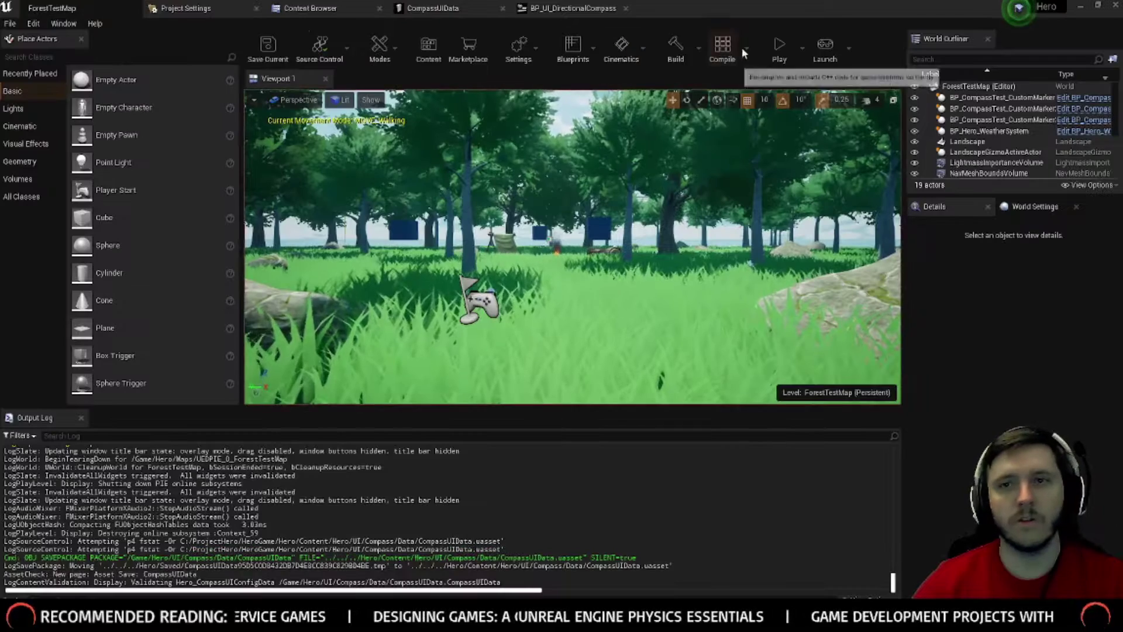
left_click(777, 47)
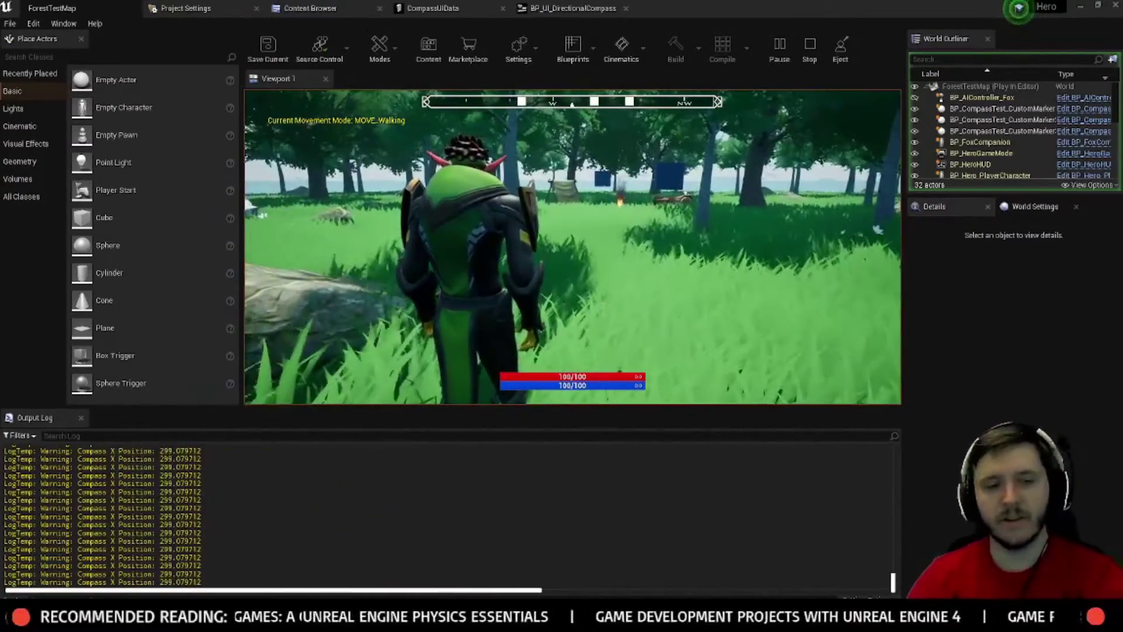
key("F11")
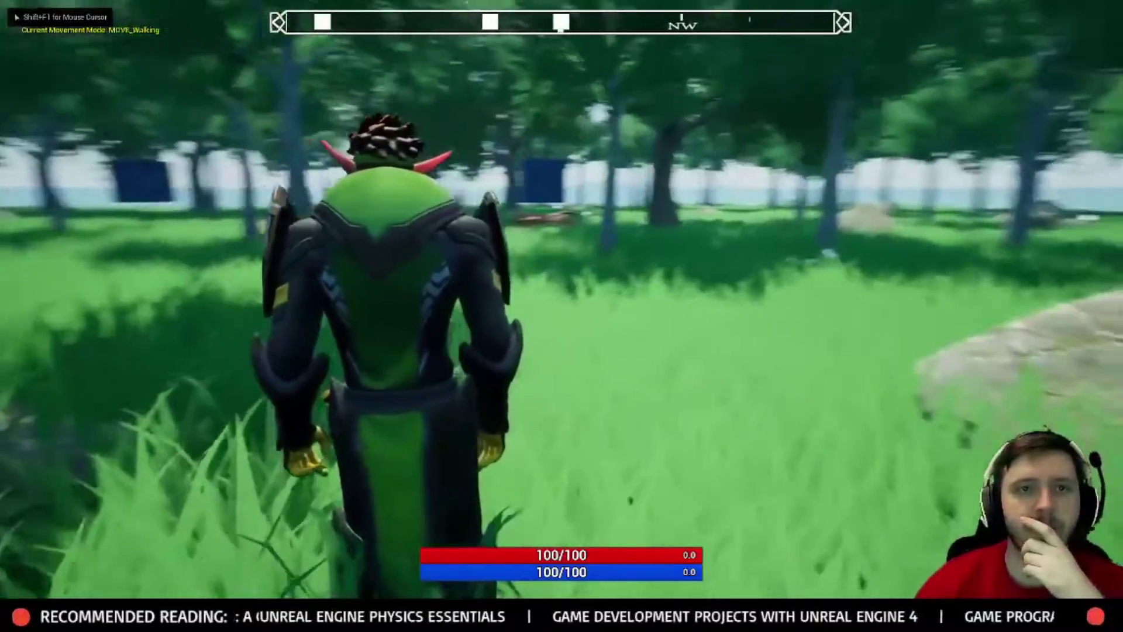
key("F11")
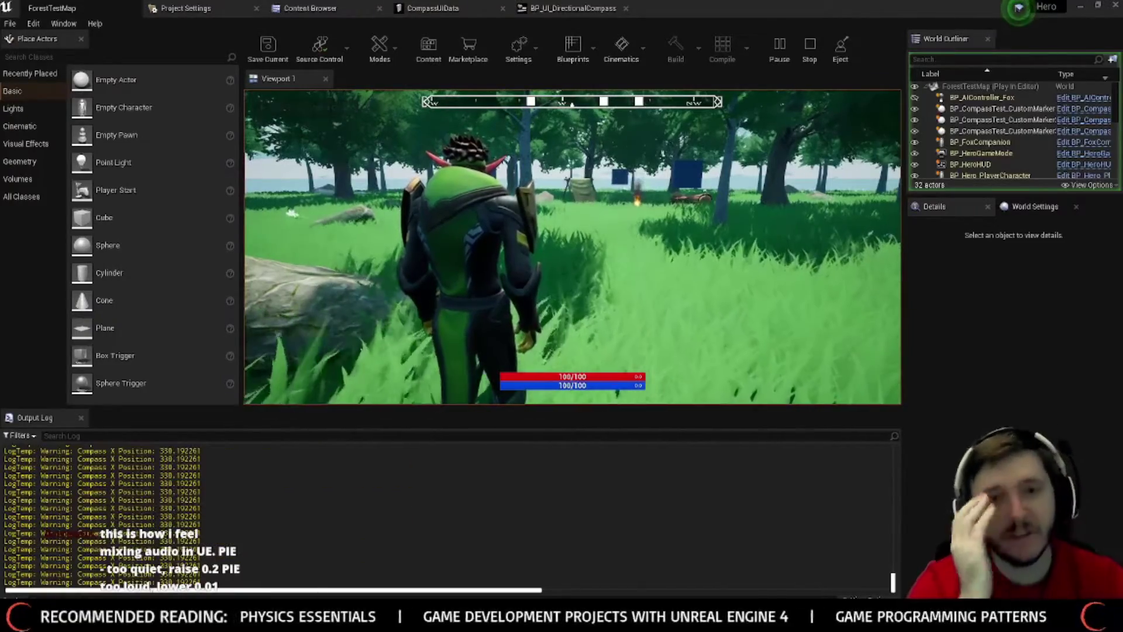
key("Escape")
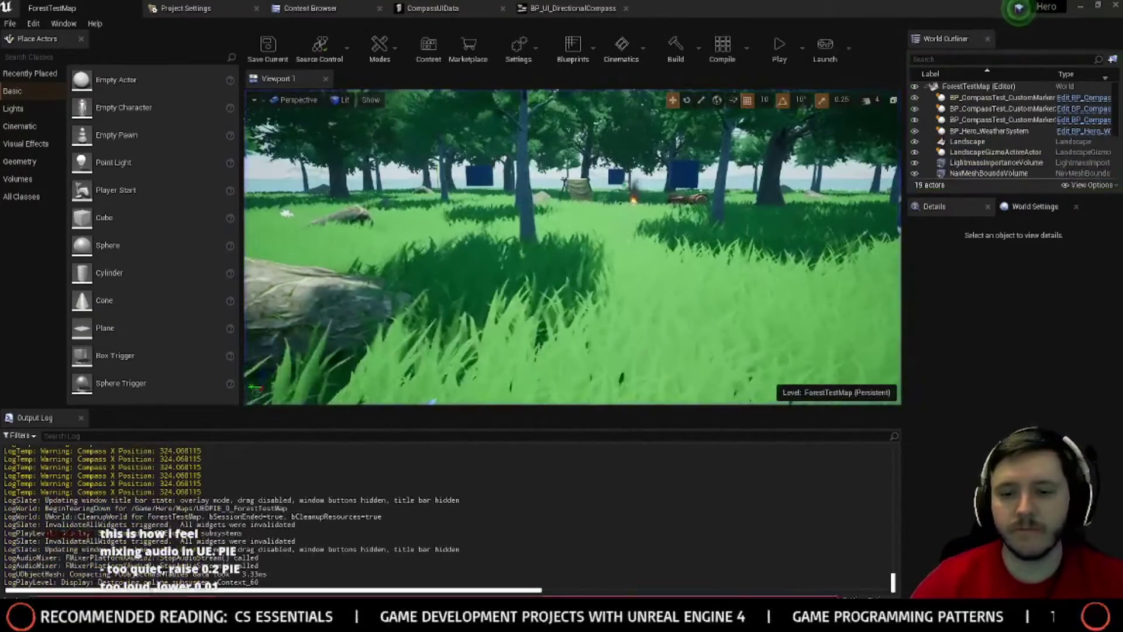
Step: Switch to Compass.psd in Photoshop and examine the direction labels along the whole compass strip
key("alt+Tab")
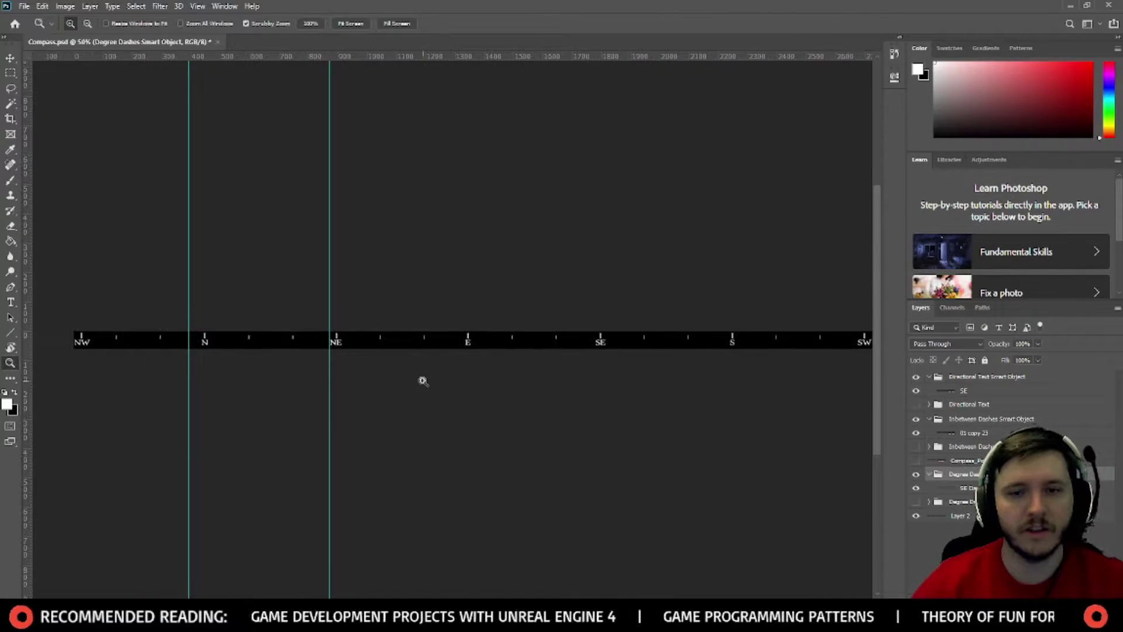
left_click(507, 387, "alt")
left_click(507, 386, "alt")
left_click(656, 387, "alt")
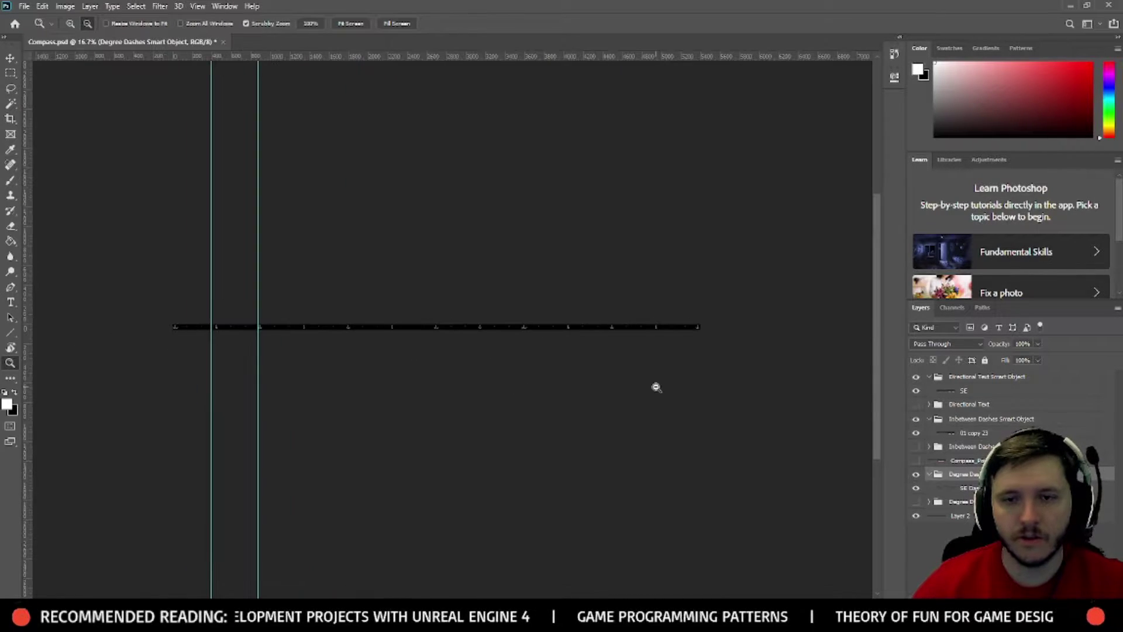
key("ctrl+plus")
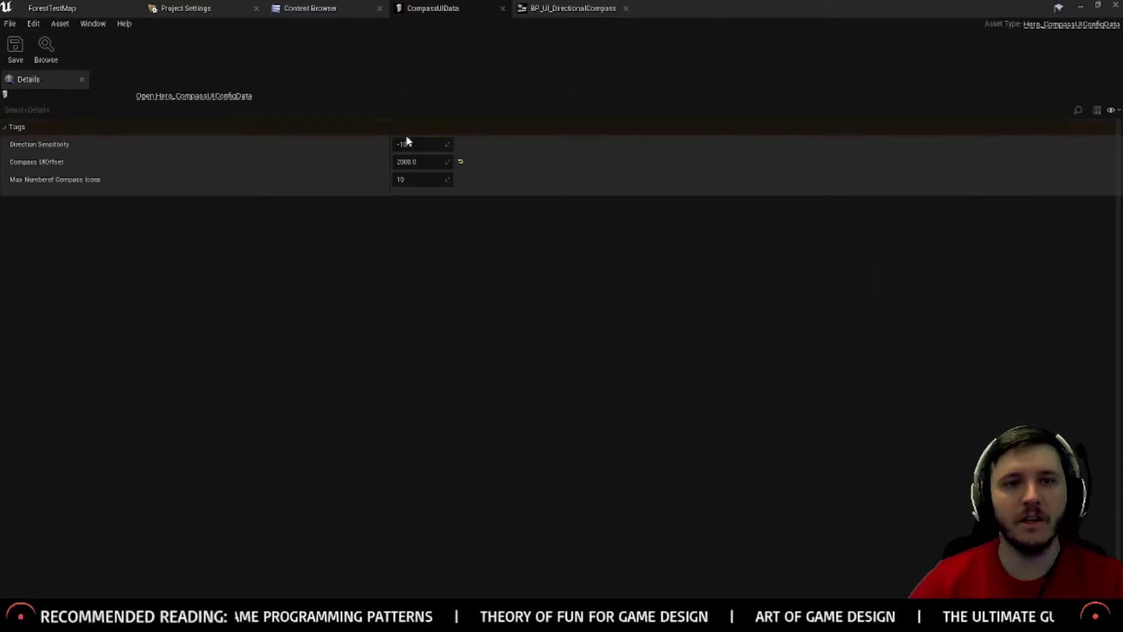
Step: Set the Direction Sensitivity to -5 in CompassUIData, save it, and playtest the compass in ForestTestMap
left_click(409, 144)
type("-5")
key("Return")
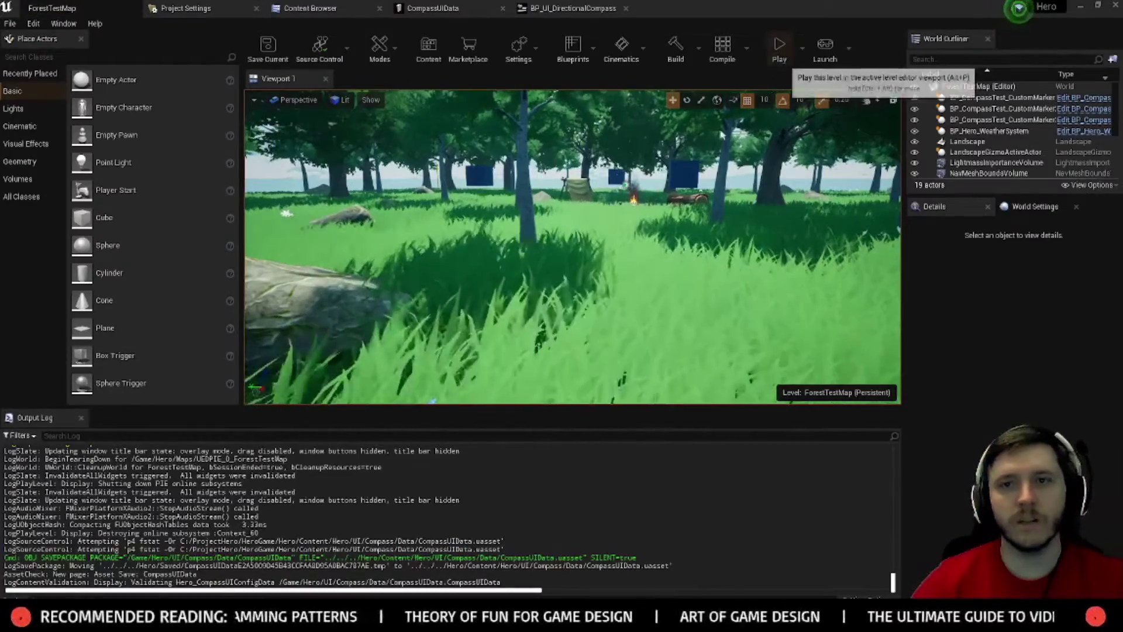
left_click(779, 50)
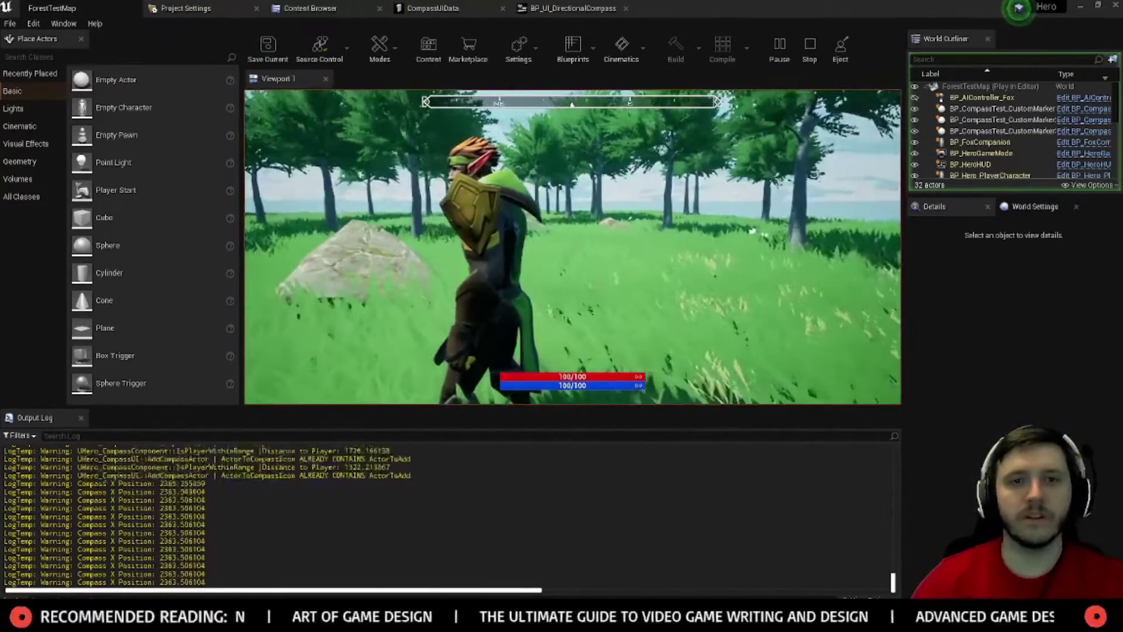
key("Escape")
Step: Try another Direction Sensitivity value, save CompassUIData, and playtest how the compass follows the camera
left_click(433, 8)
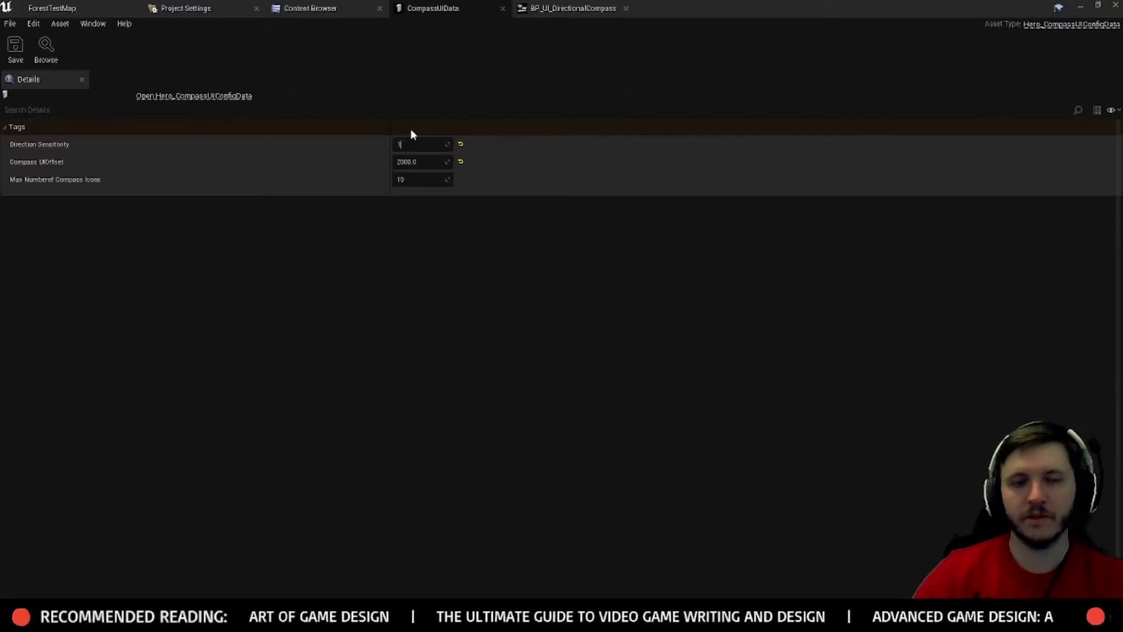
key("Return")
left_click(15, 47)
left_click(52, 8)
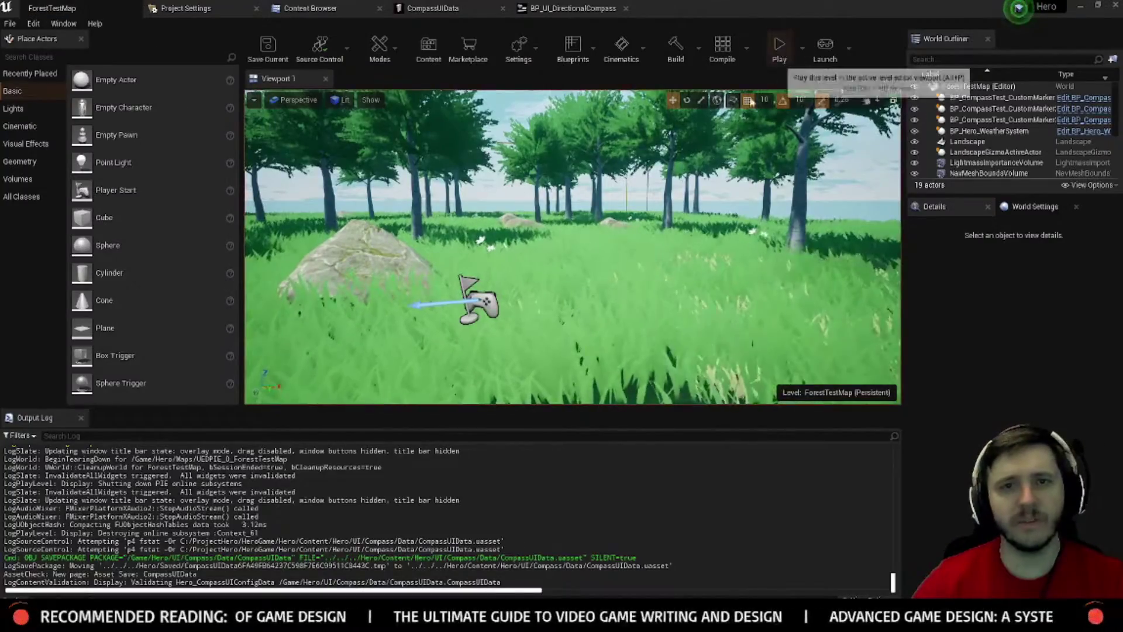
left_click(779, 50)
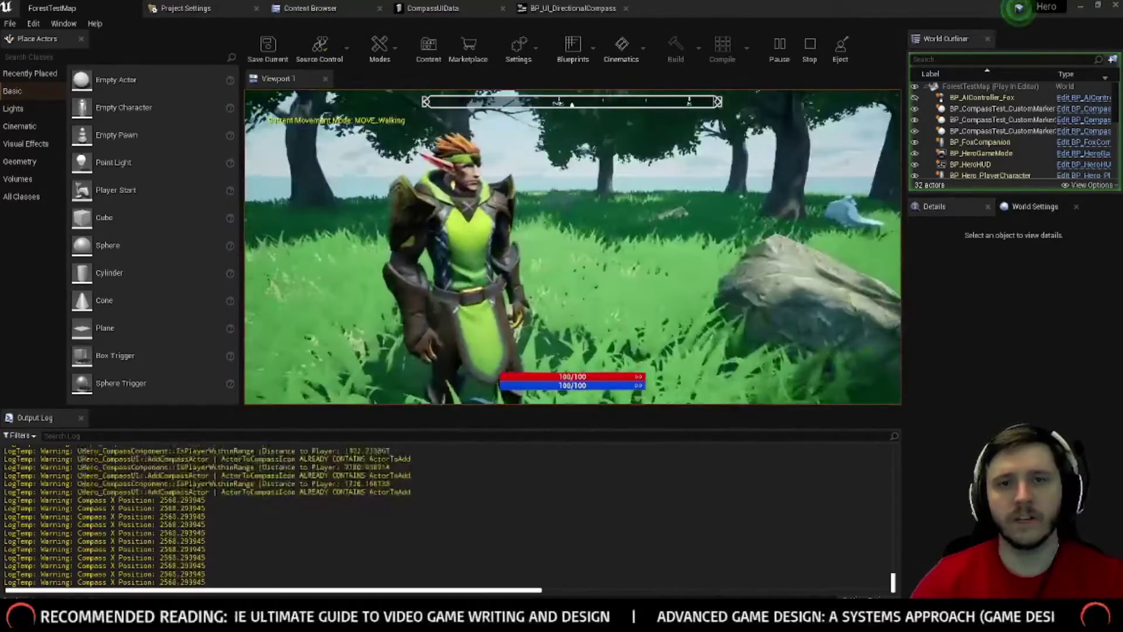
key("Escape")
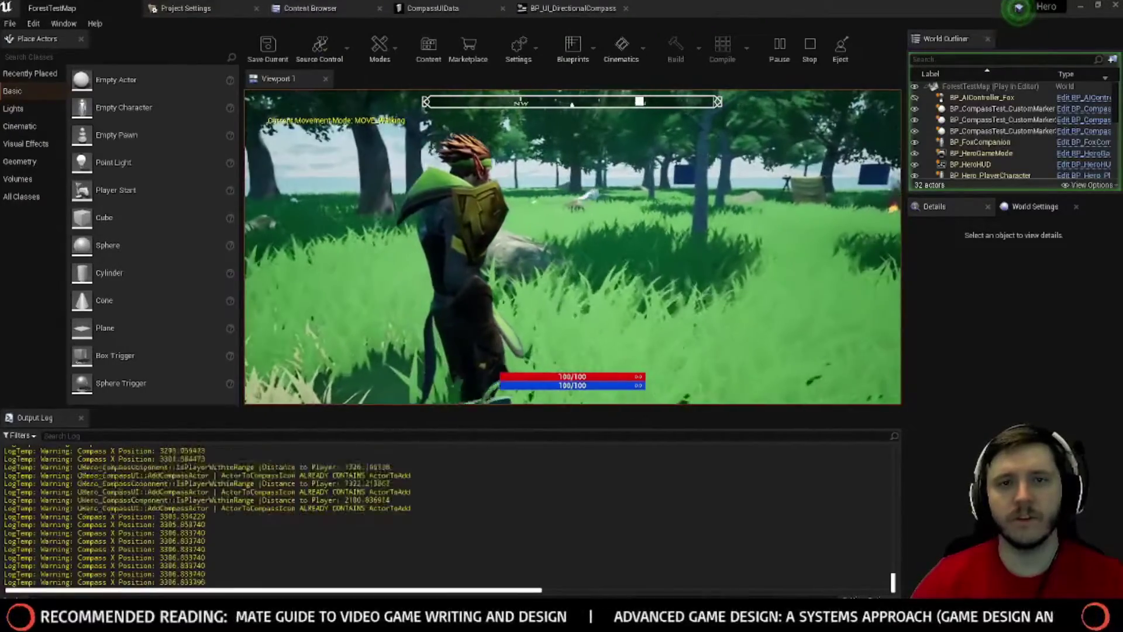
Step: Restore the Direction Sensitivity to -10, set the Compass UIOffset to 0, save CompassUIData, and playtest the compass
left_click(508, 7)
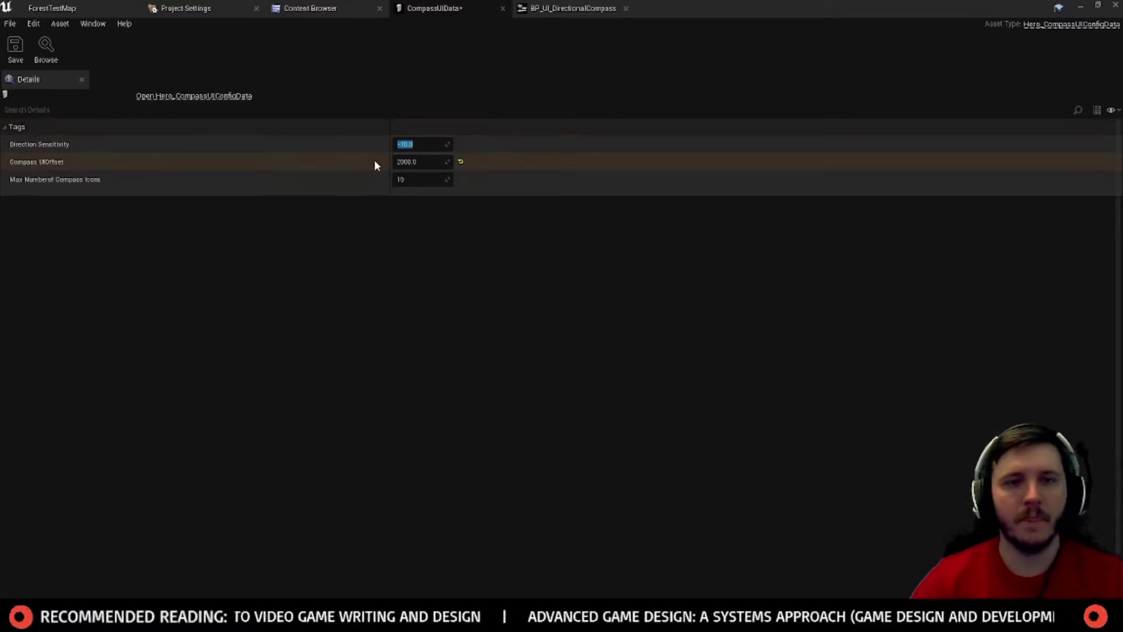
left_click(421, 163)
left_click(15, 45)
left_click(52, 8)
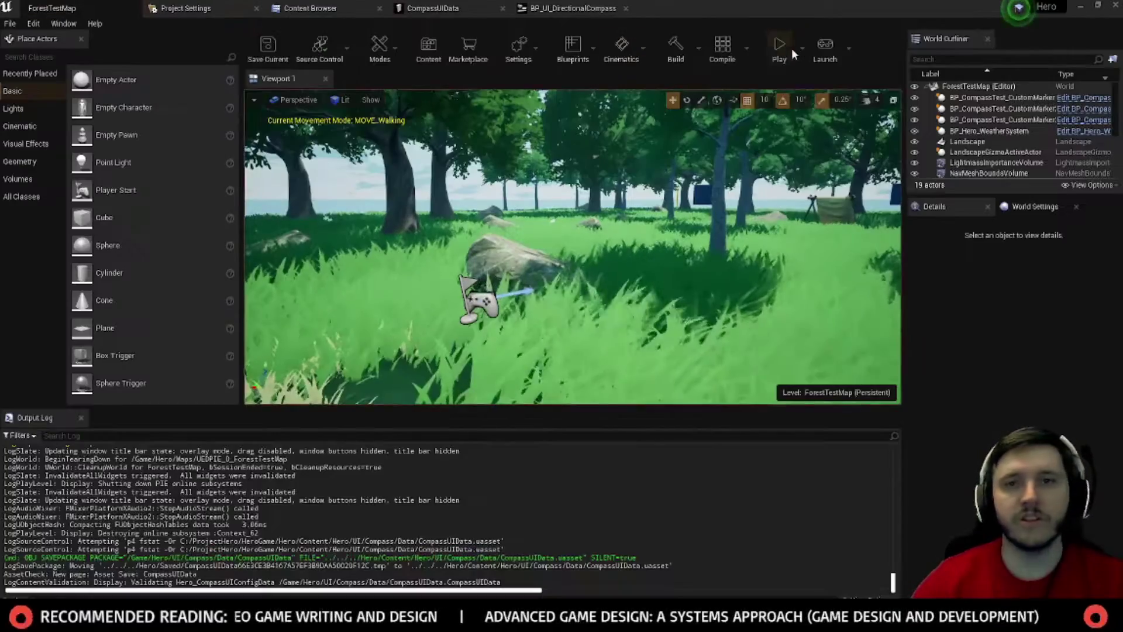
left_click(792, 49)
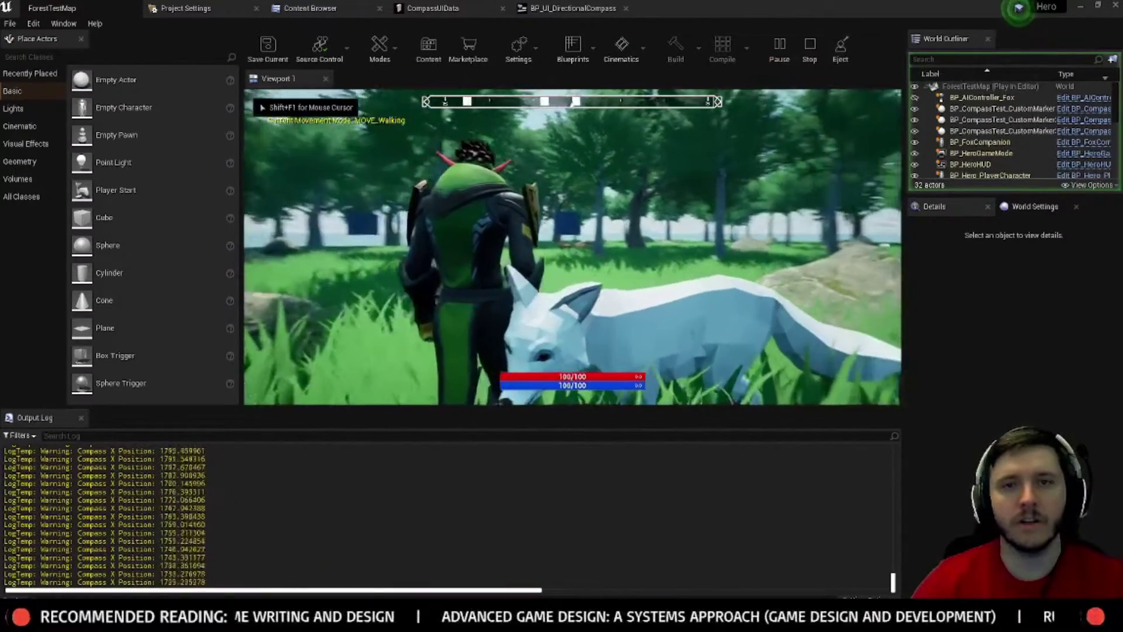
key("Escape")
Step: Set the Compass UIOffset to -500, save CompassUIData, and check the compass in a fullscreen playtest of ForestTestMap
left_click(433, 8)
left_click(410, 162)
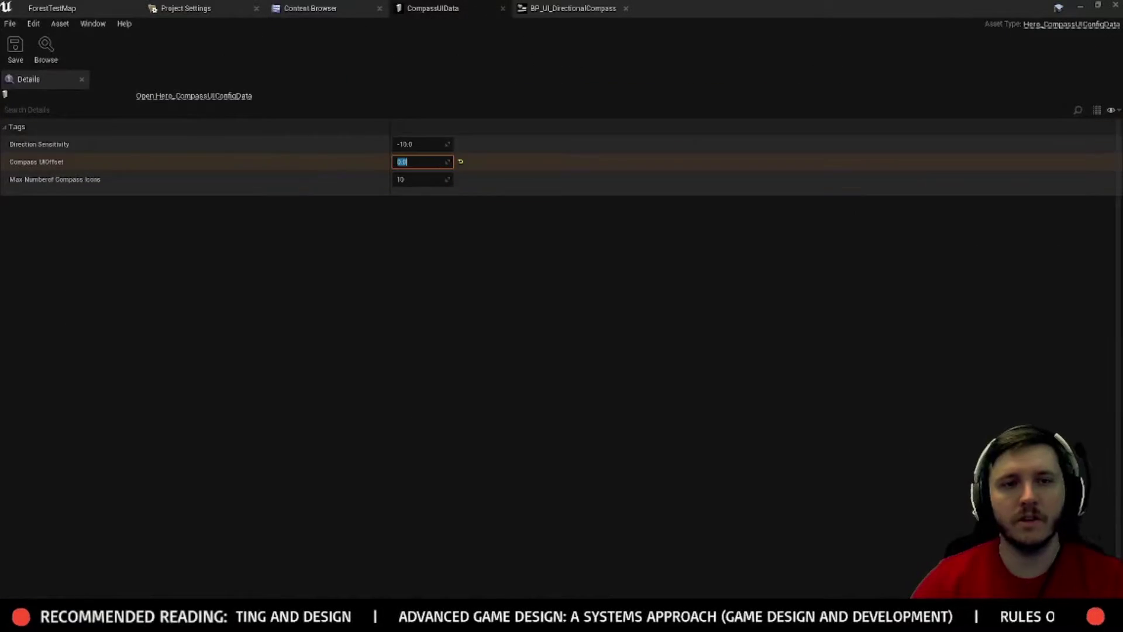
type("-80")
key("Return")
left_click(15, 46)
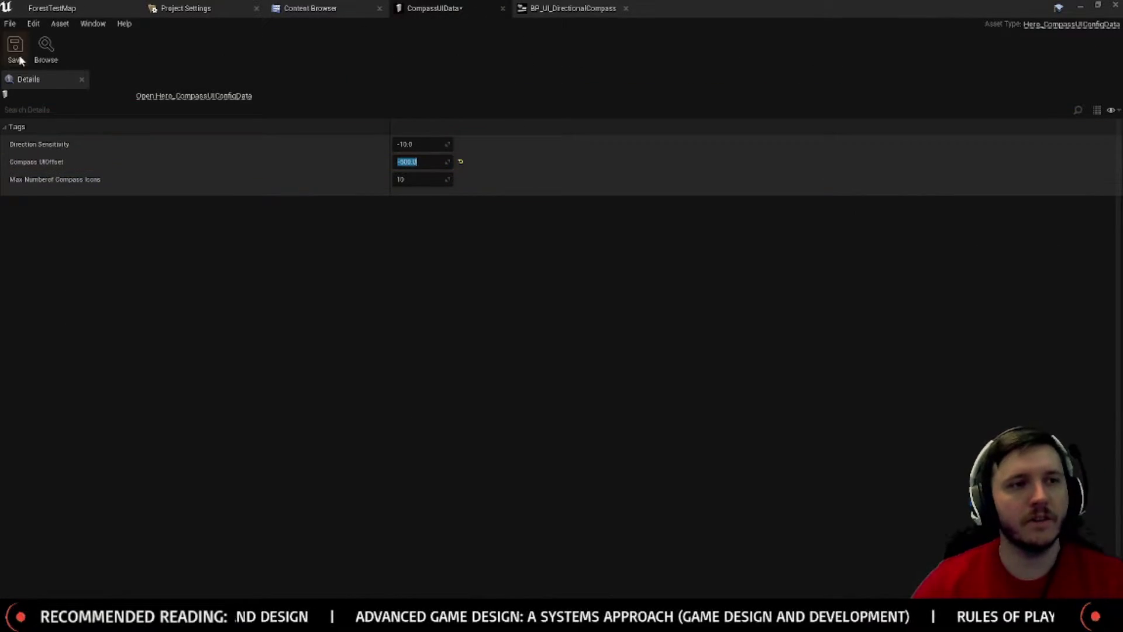
left_click(52, 8)
left_click(791, 55)
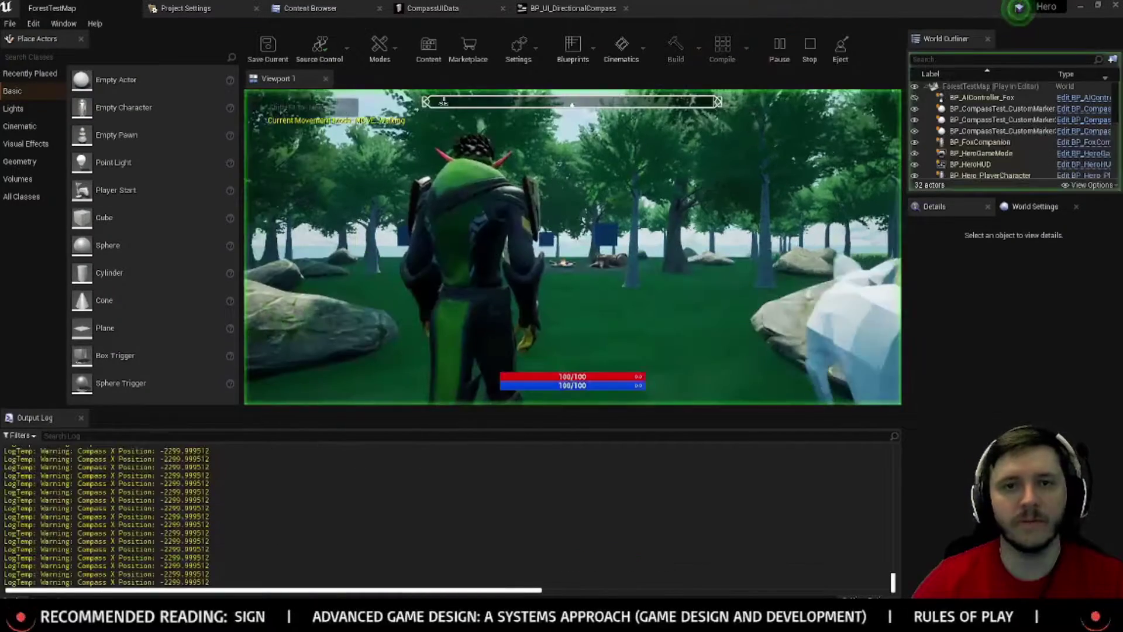
key("F11")
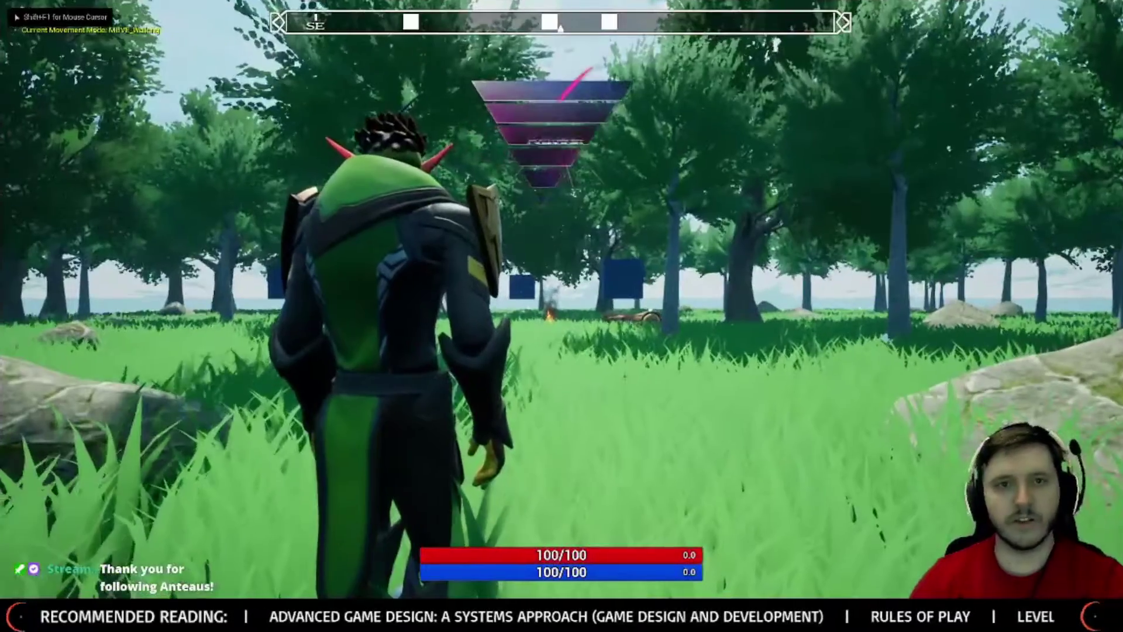
key("Escape")
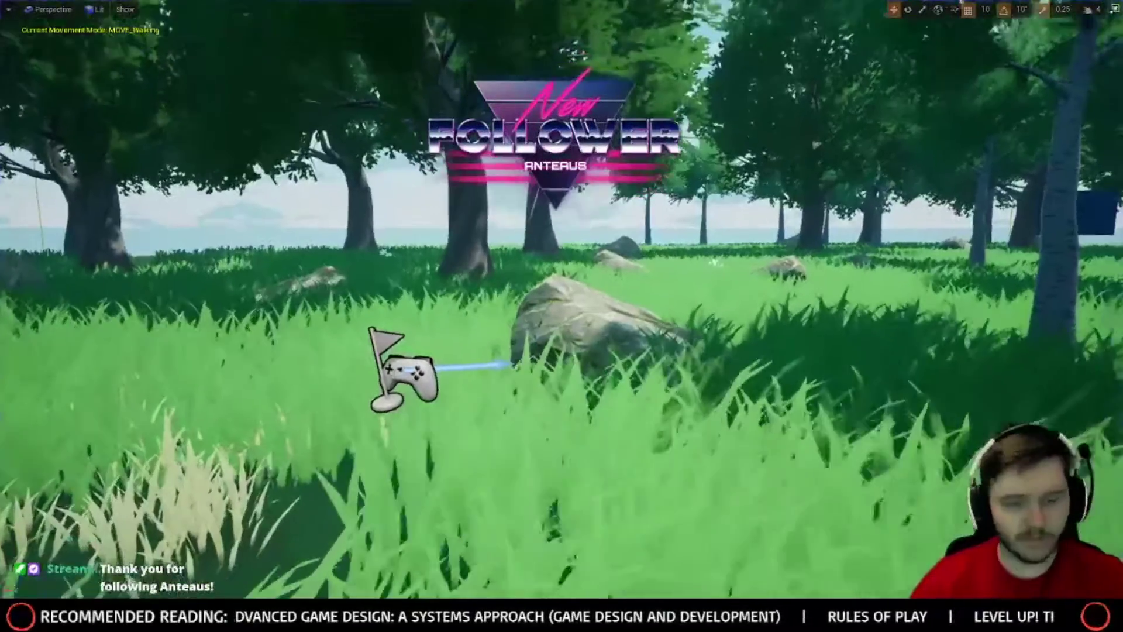
key("F11")
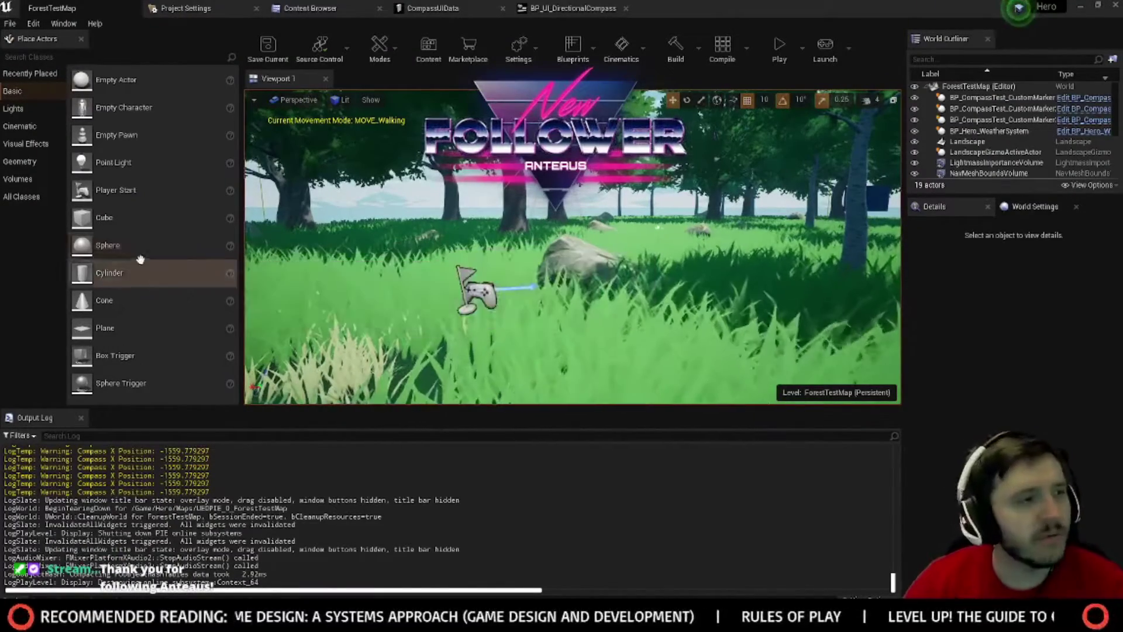
Step: Set the Compass UIOffset to -1000 in CompassUIData, save it, and playtest the compass in ForestTestMap
left_click(499, 6)
left_click(409, 162)
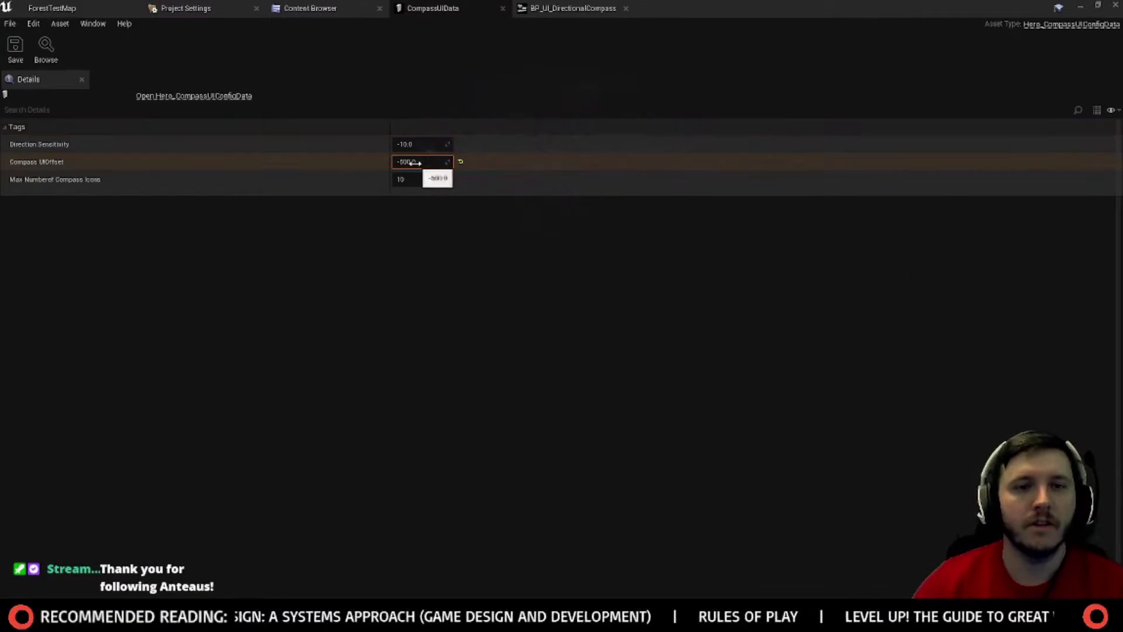
type("-1000")
key("Return")
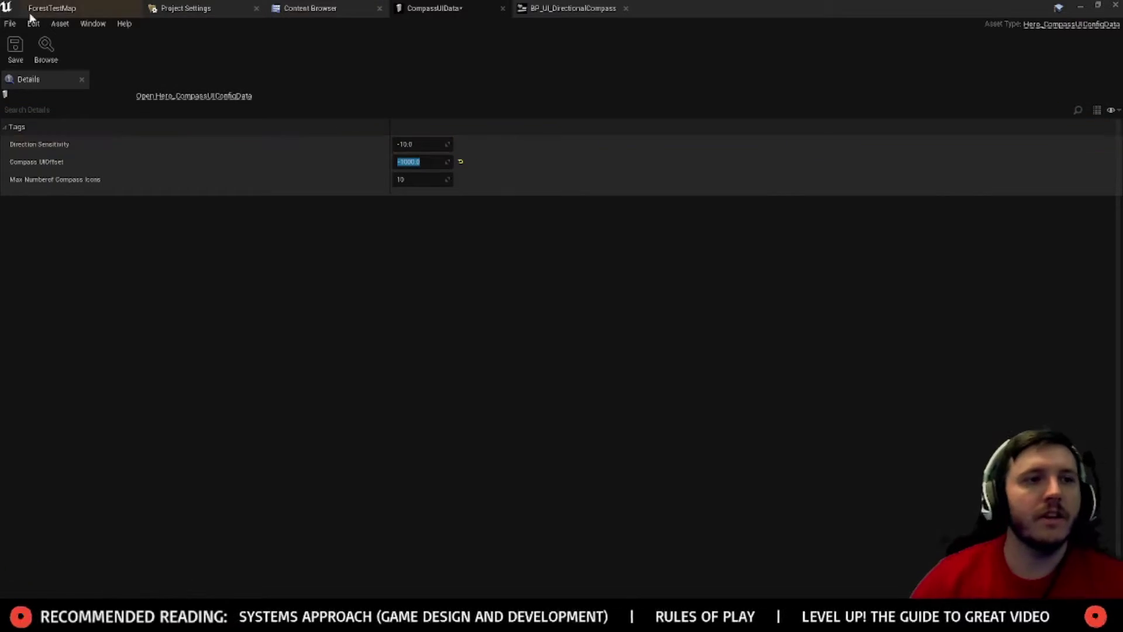
left_click(60, 6)
left_click(768, 45)
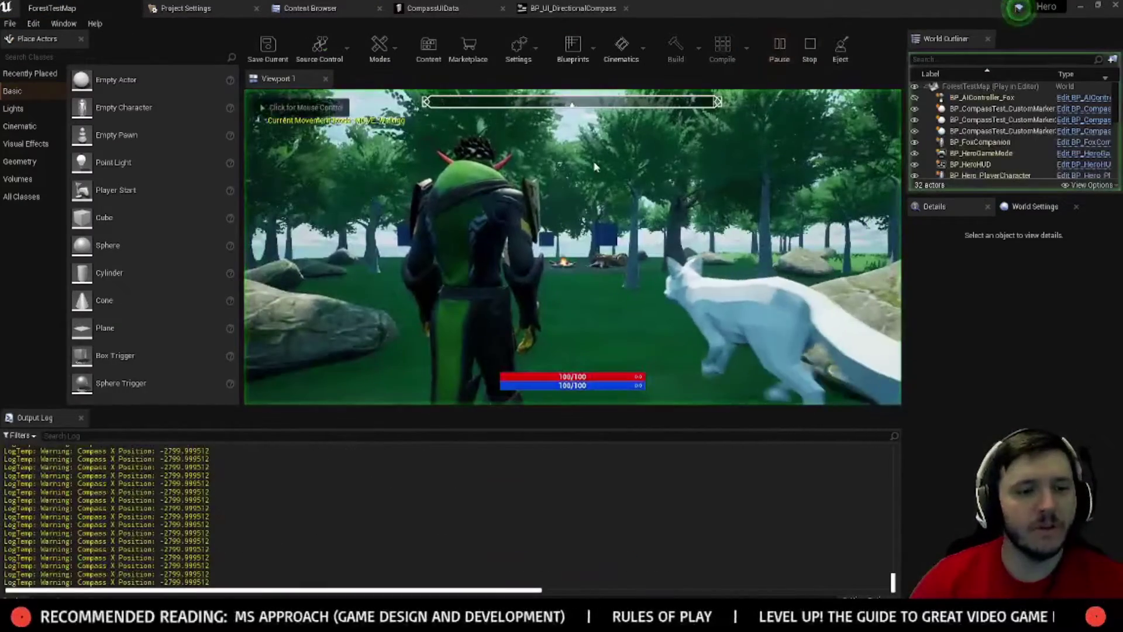
key("w")
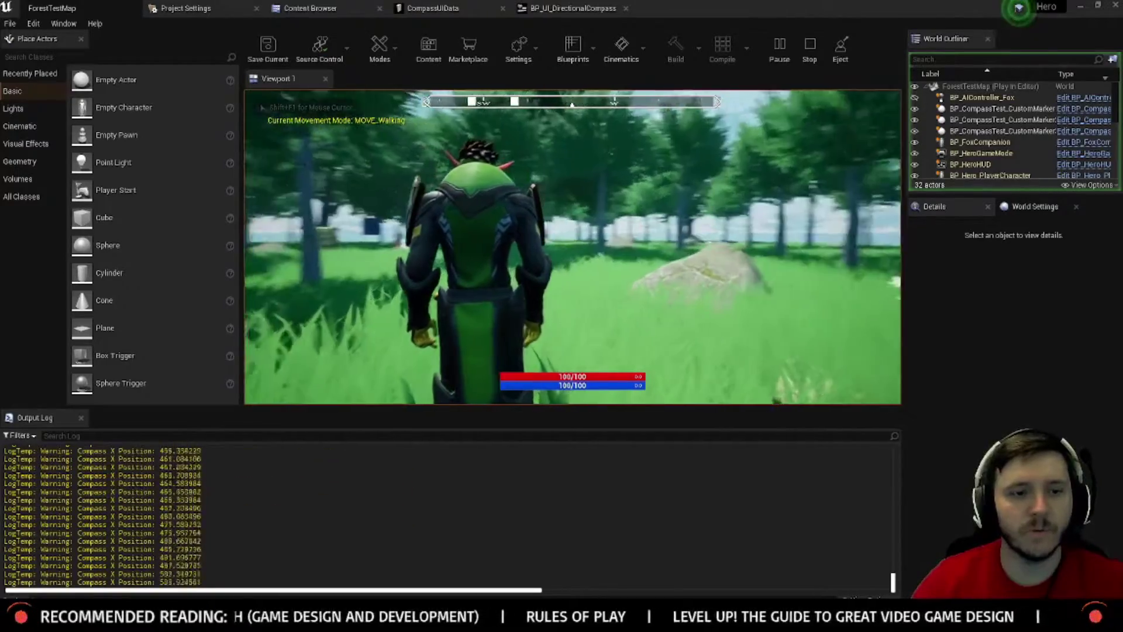
key("Escape")
Step: In BP_UI_DirectionalCompass, shift the DirectionalCompass image horizontally to a Position X of about 359
left_click(462, 9)
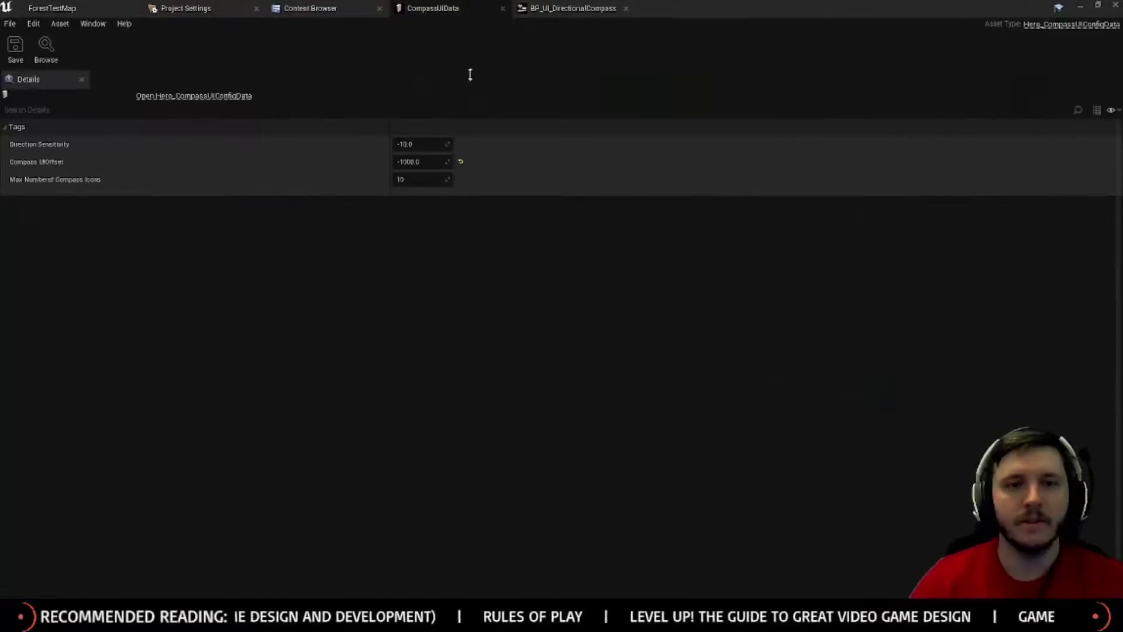
left_click(581, 6)
scroll(486, 321, "up", 5)
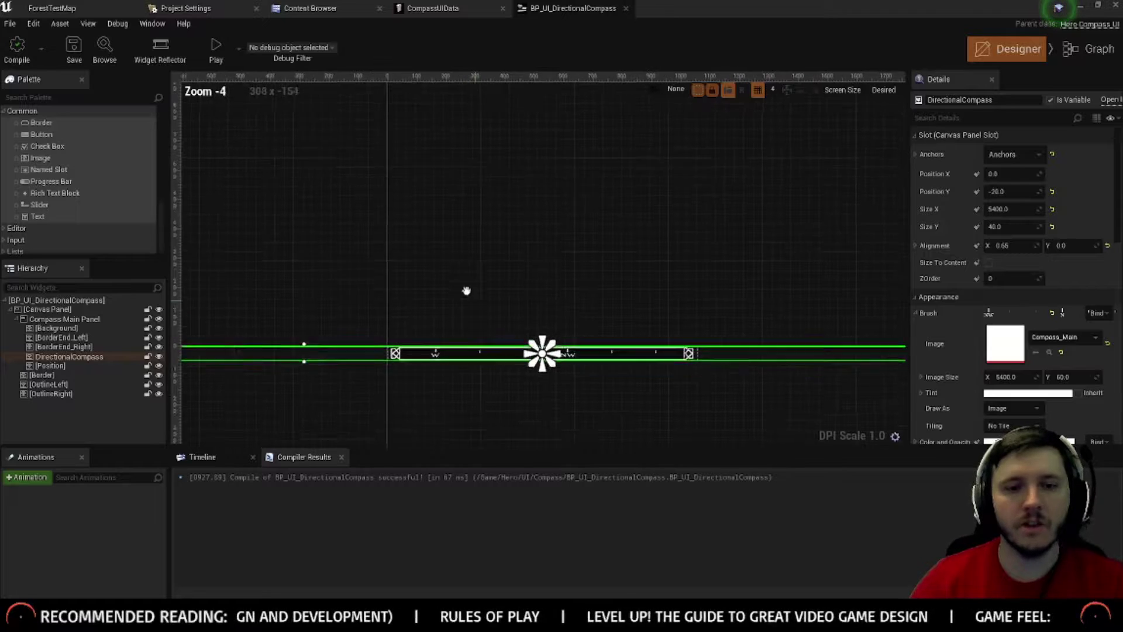
scroll(796, 196, "down", 4)
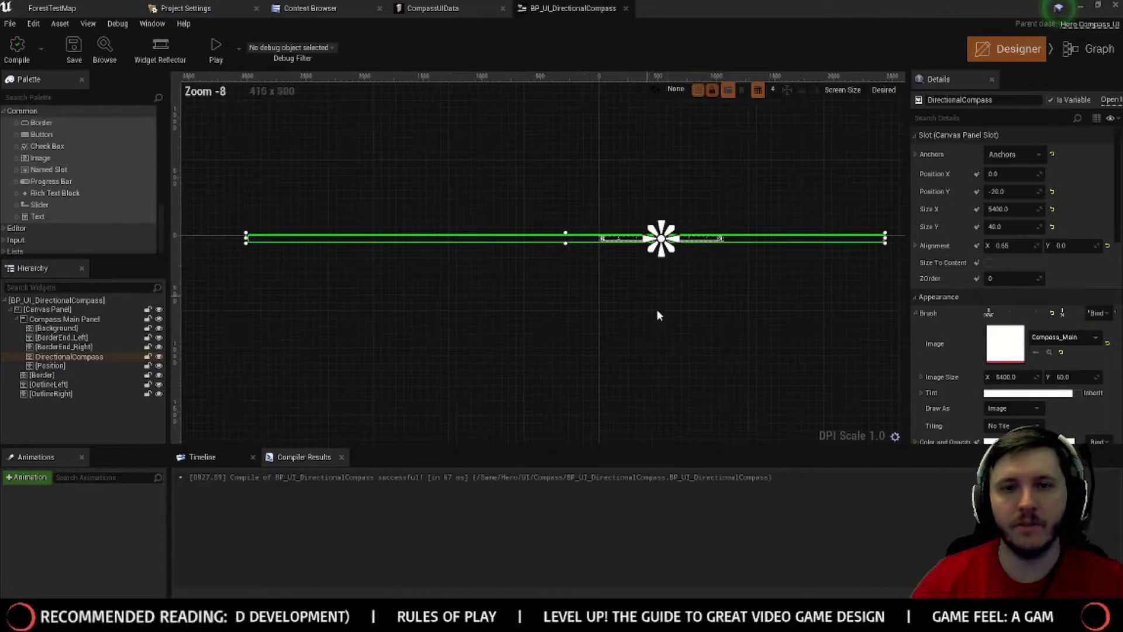
scroll(691, 201, "up", 2)
left_click_drag(691, 202, 563, 250)
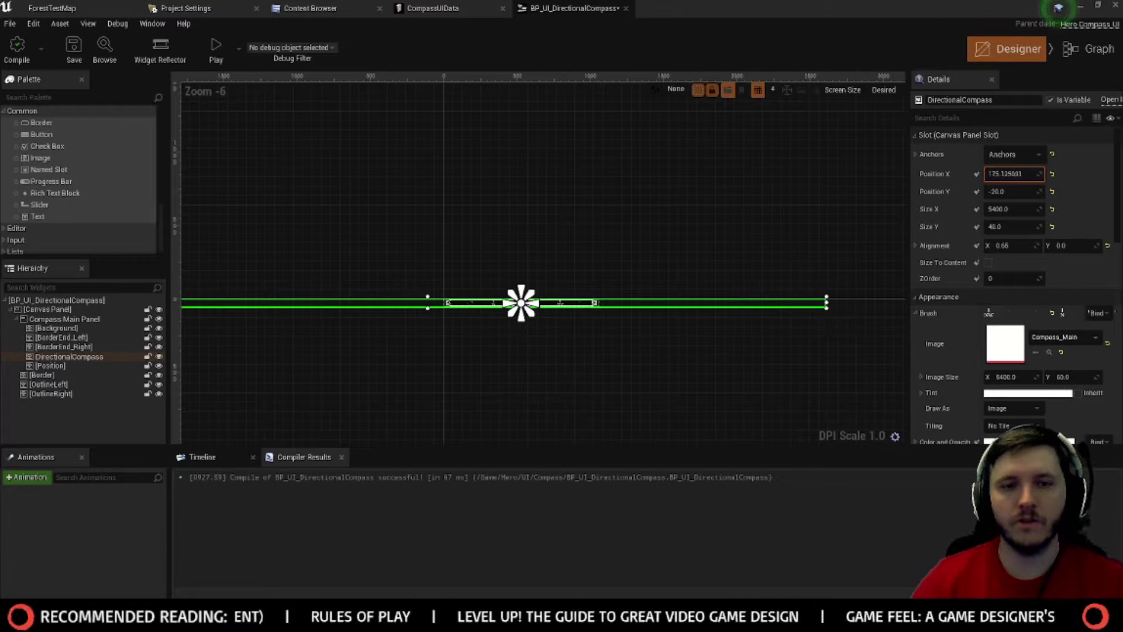
left_click_drag(1014, 174, 1059, 174)
scroll(524, 330, "up", 3)
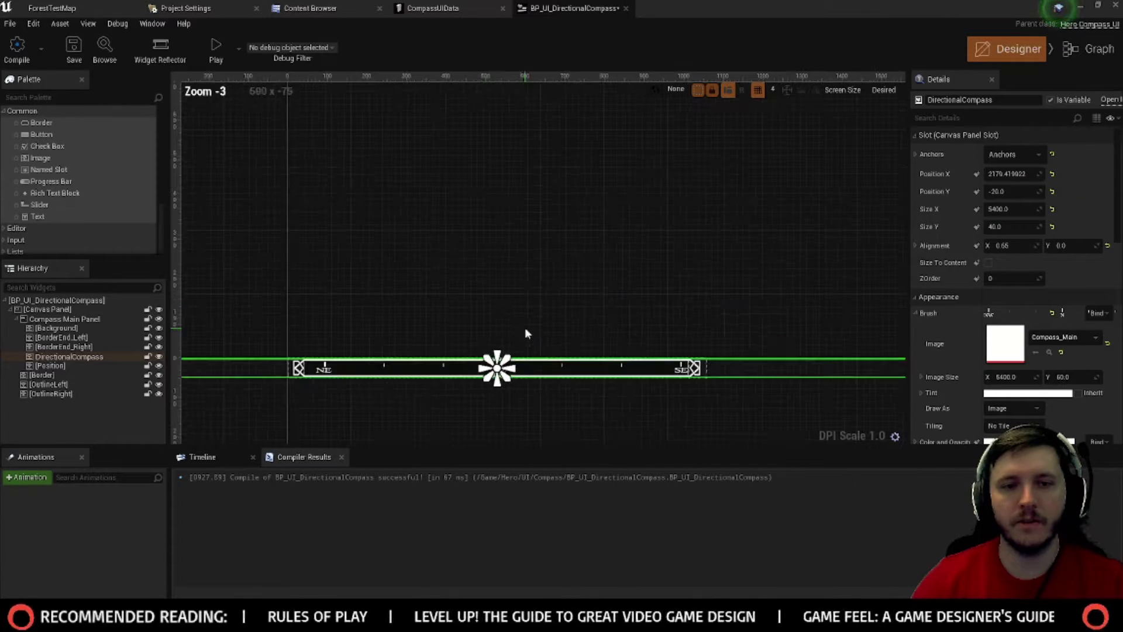
left_click_drag(523, 331, 529, 245)
scroll(491, 232, "up", 2)
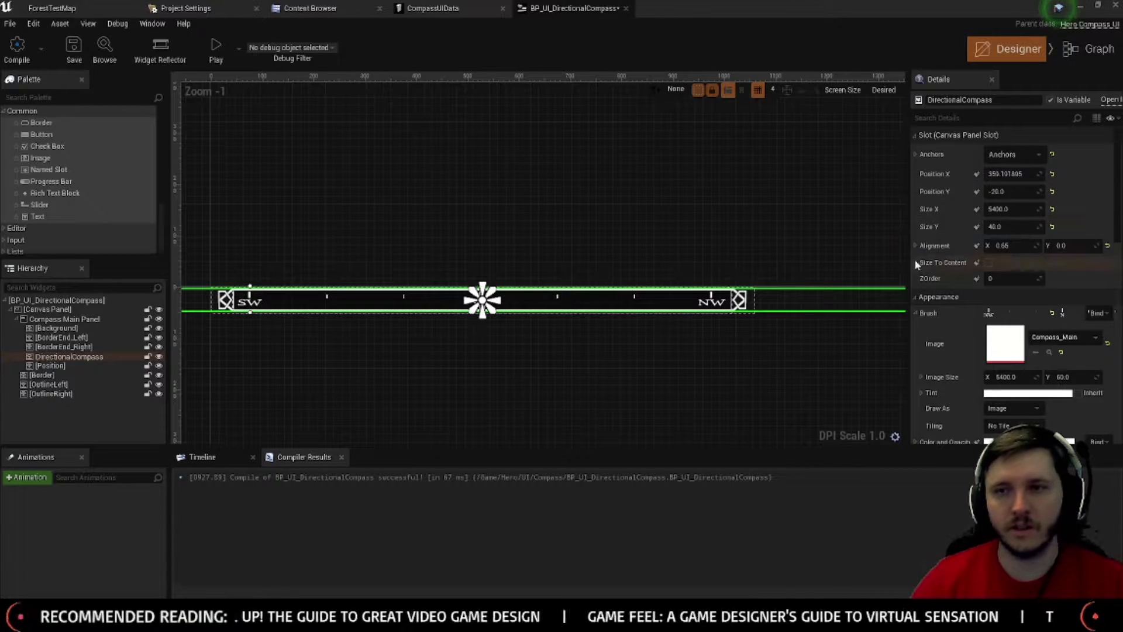
Step: Set the DirectionalCompass image's Position X to about 320 and Alignment X to 0, save the widget, and playtest the compass
scroll(696, 240, "down", 5)
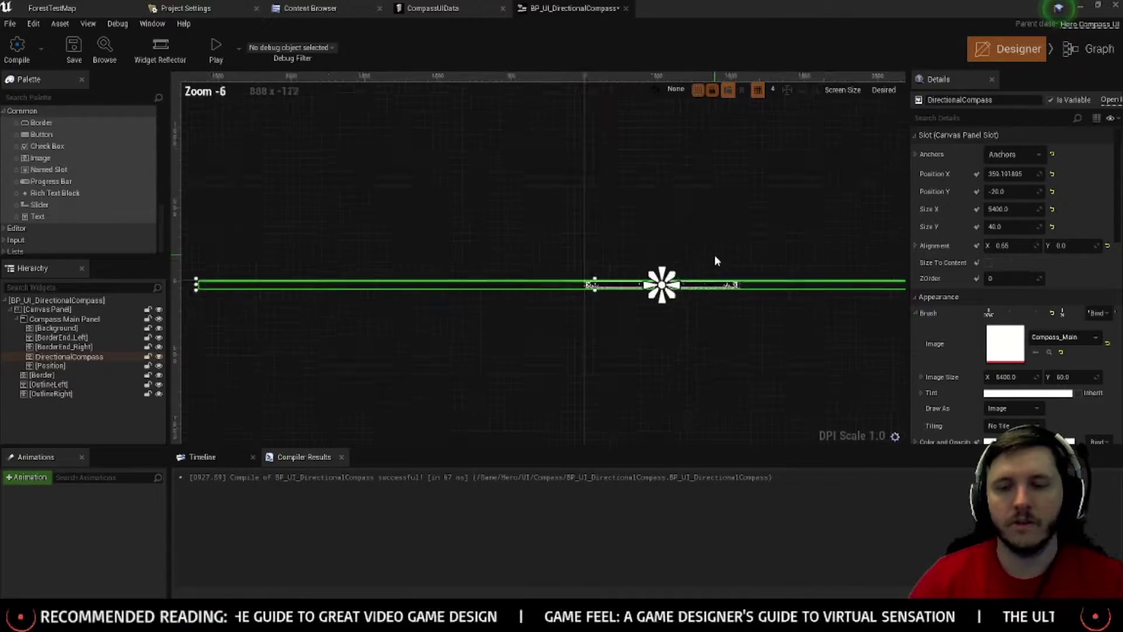
scroll(714, 256, "down", 2)
left_click_drag(715, 256, 552, 269)
scroll(549, 269, "up", 6)
scroll(539, 269, "down", 2)
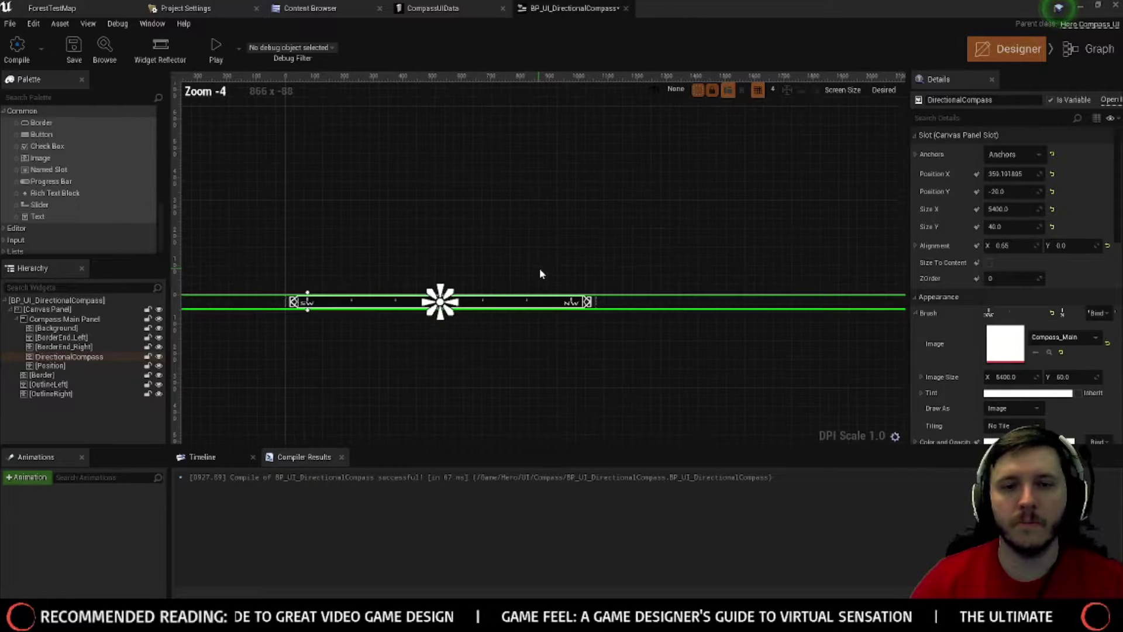
scroll(540, 272, "up", 1)
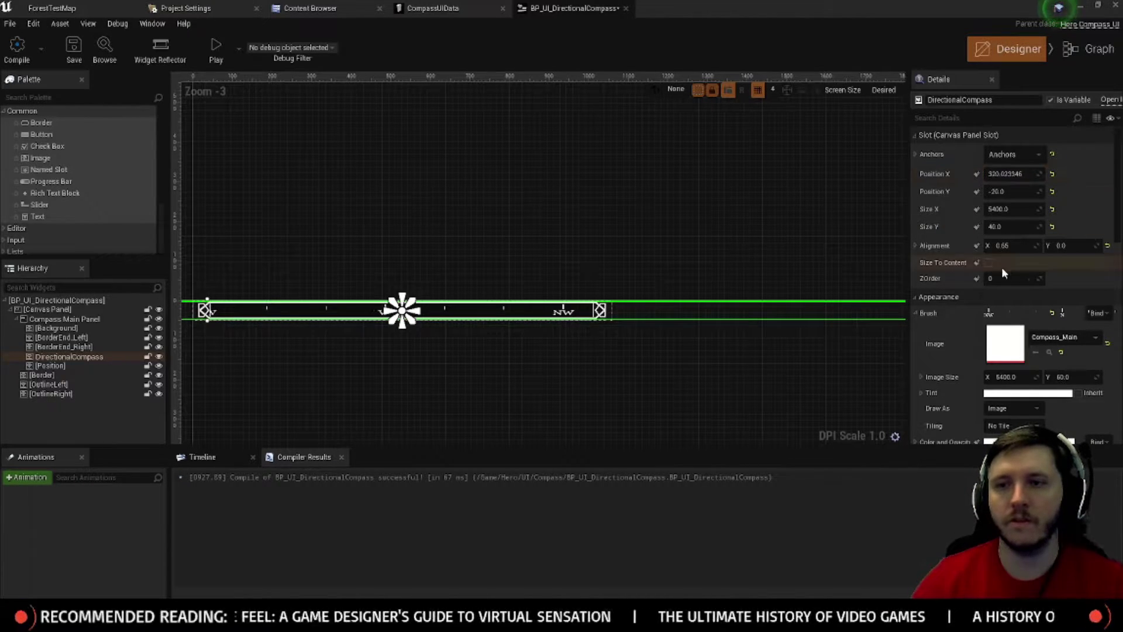
key("Return")
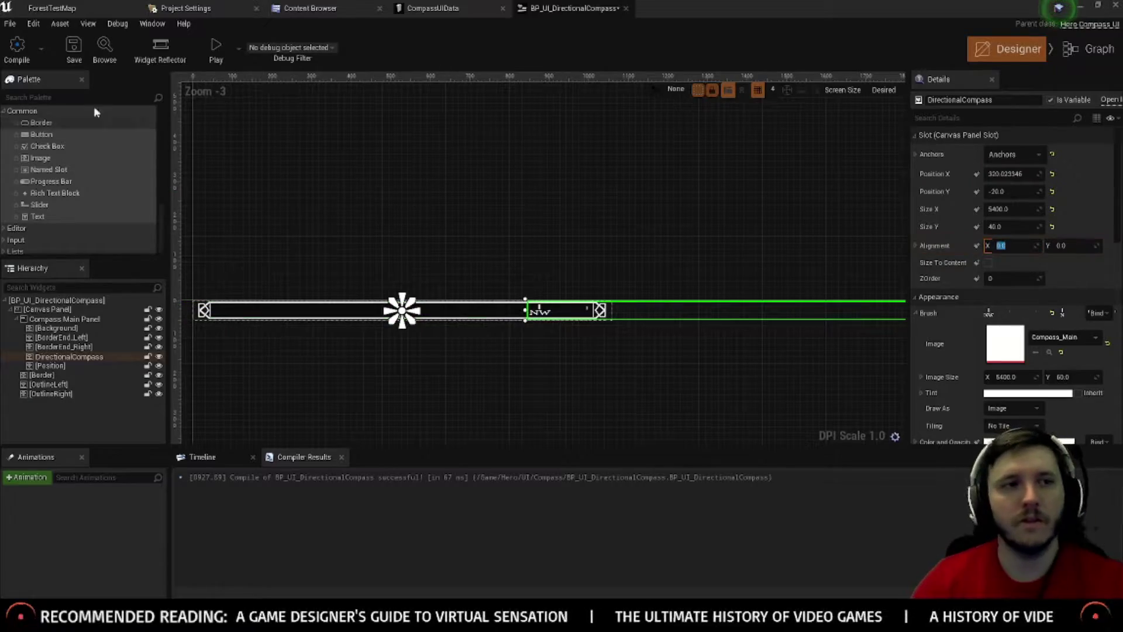
left_click(52, 7)
left_click(779, 49)
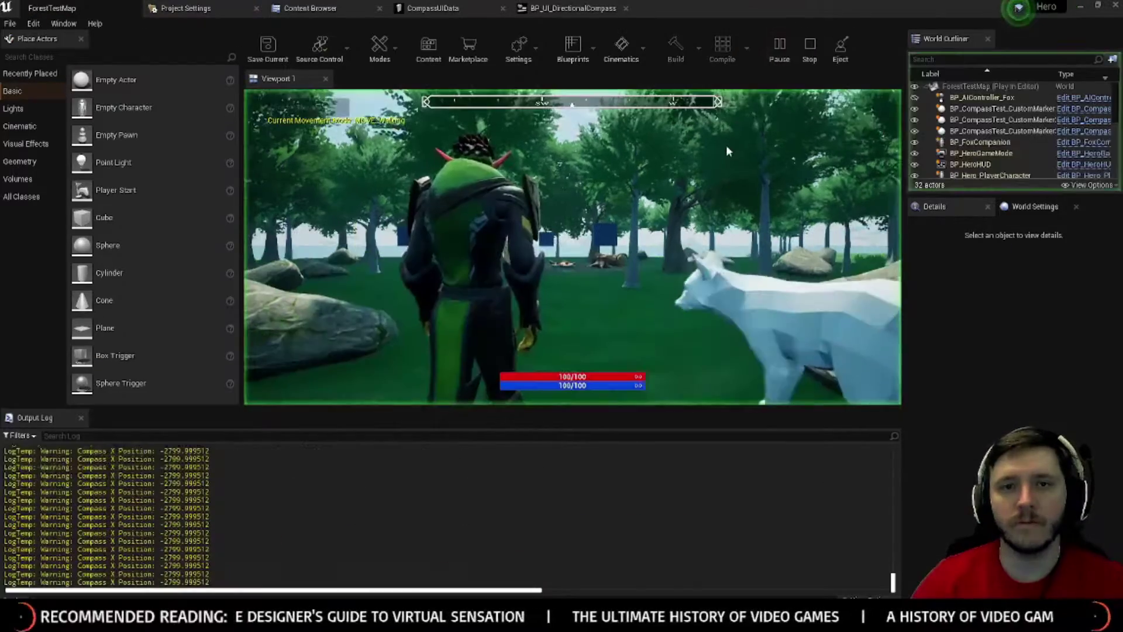
key("w")
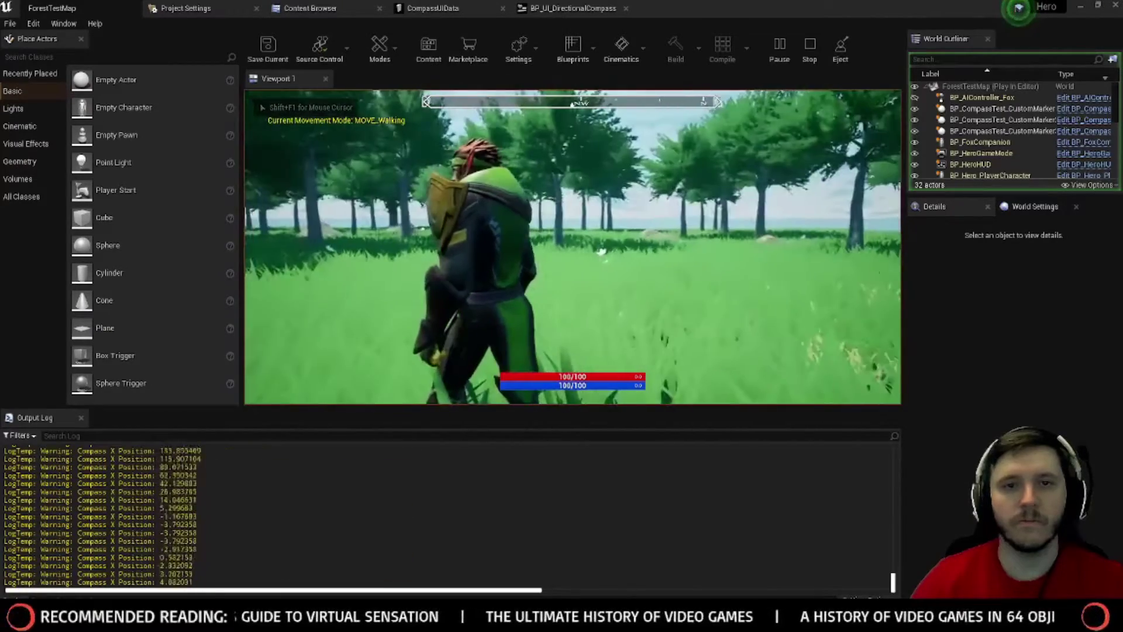
key("Escape")
Step: Set the Compass UIOffset to -500 in CompassUIData, save it, and playtest the realigned compass in ForestTestMap
left_click(433, 8)
left_click(422, 162)
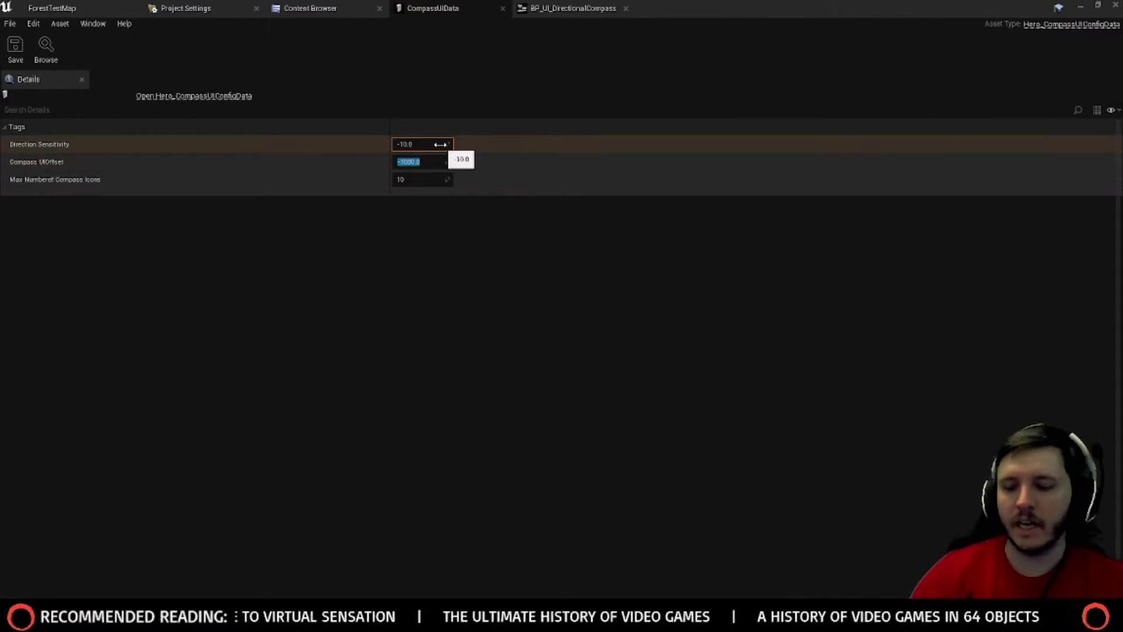
type("-500")
key("Return")
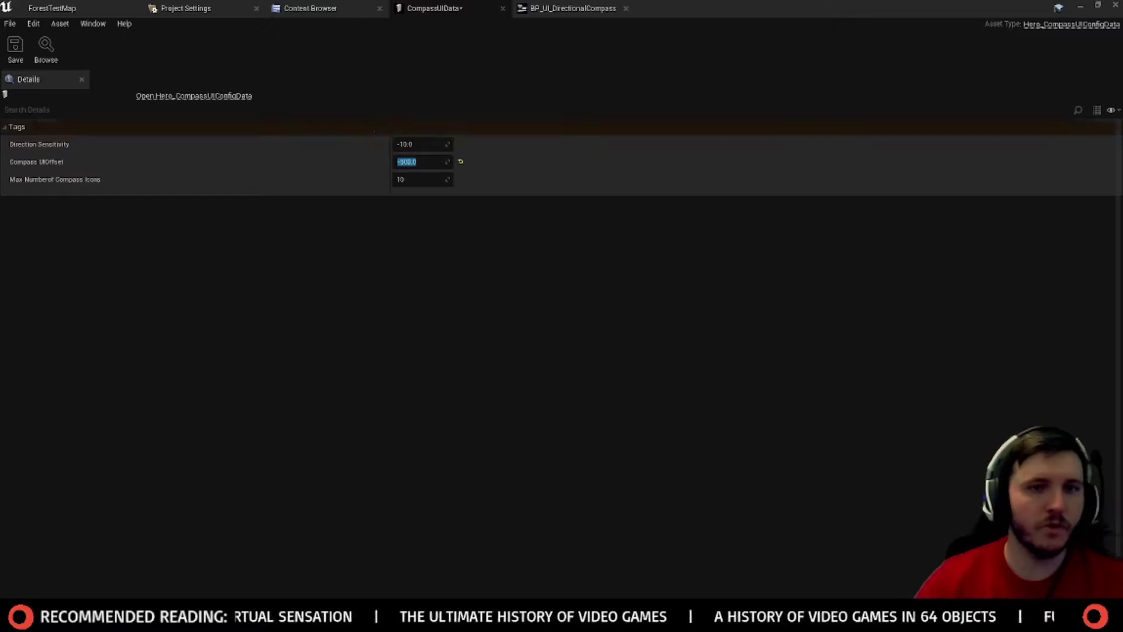
left_click(57, 7)
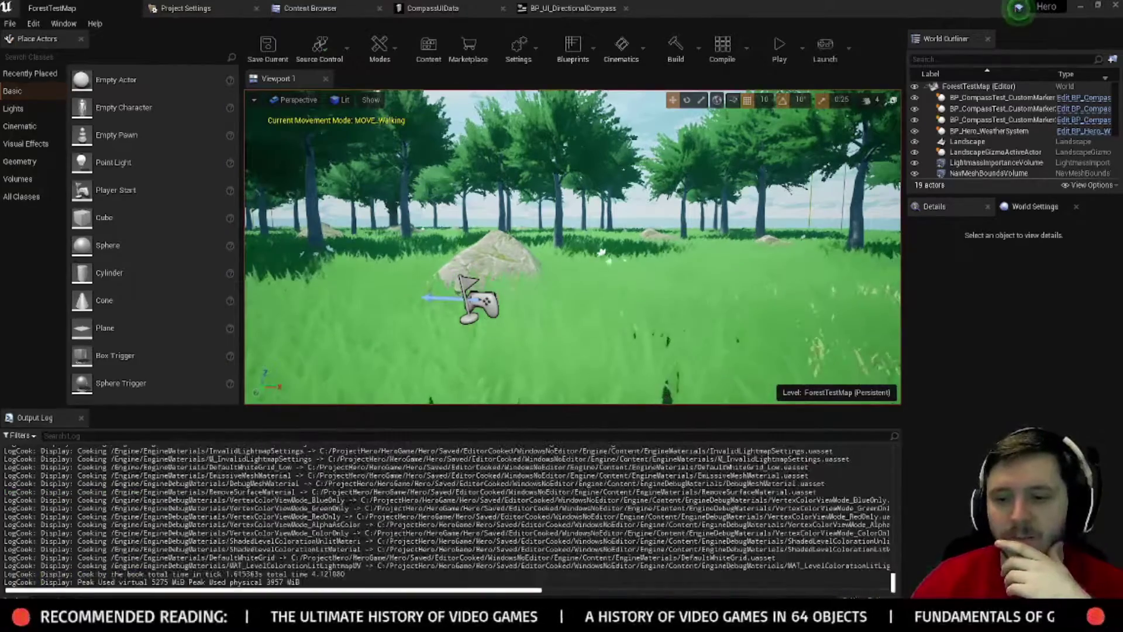
left_click(773, 51)
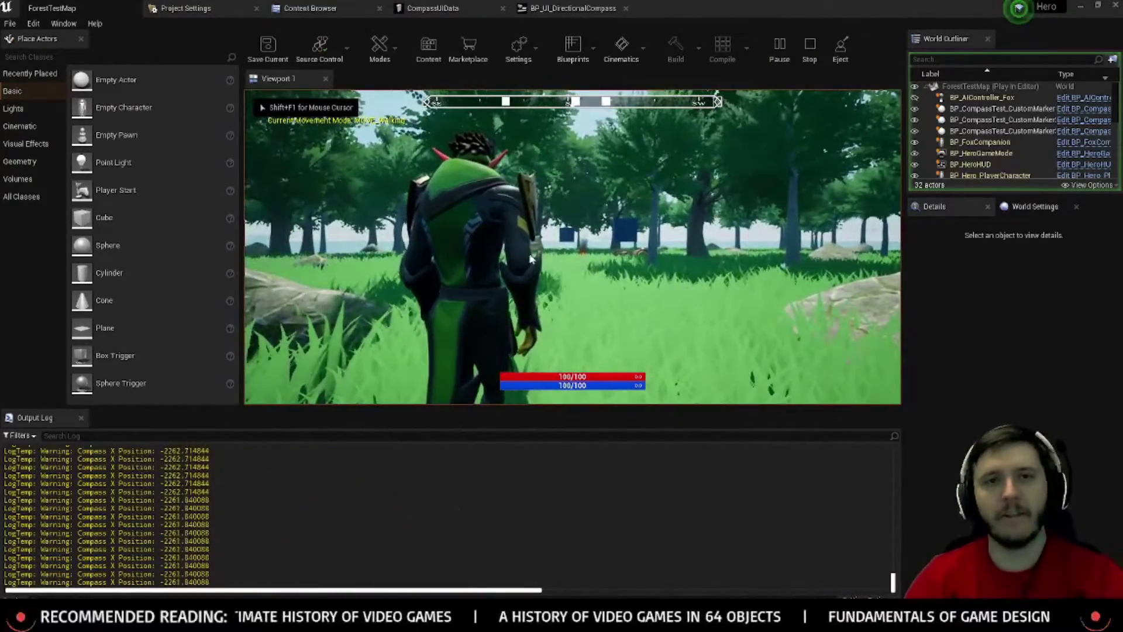
Step: Set the Compass UIOffset to -3000, save CompassUIData, and playtest the compass headings in ForestTestMap
left_click(439, 6)
left_click(408, 163)
type("-3000")
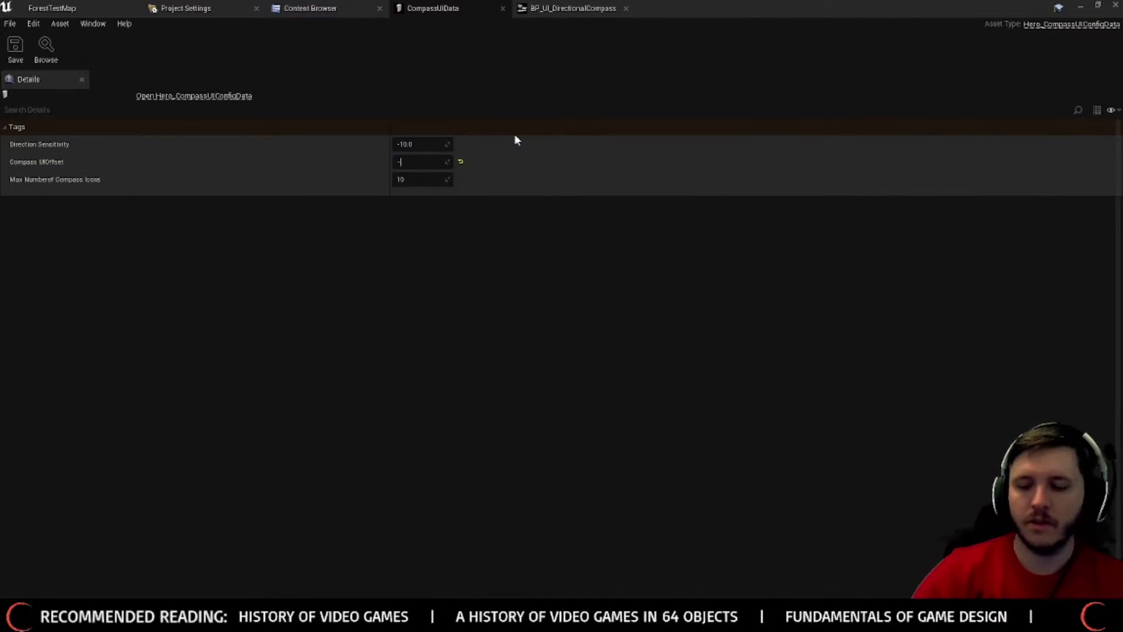
key("Return")
left_click(20, 40)
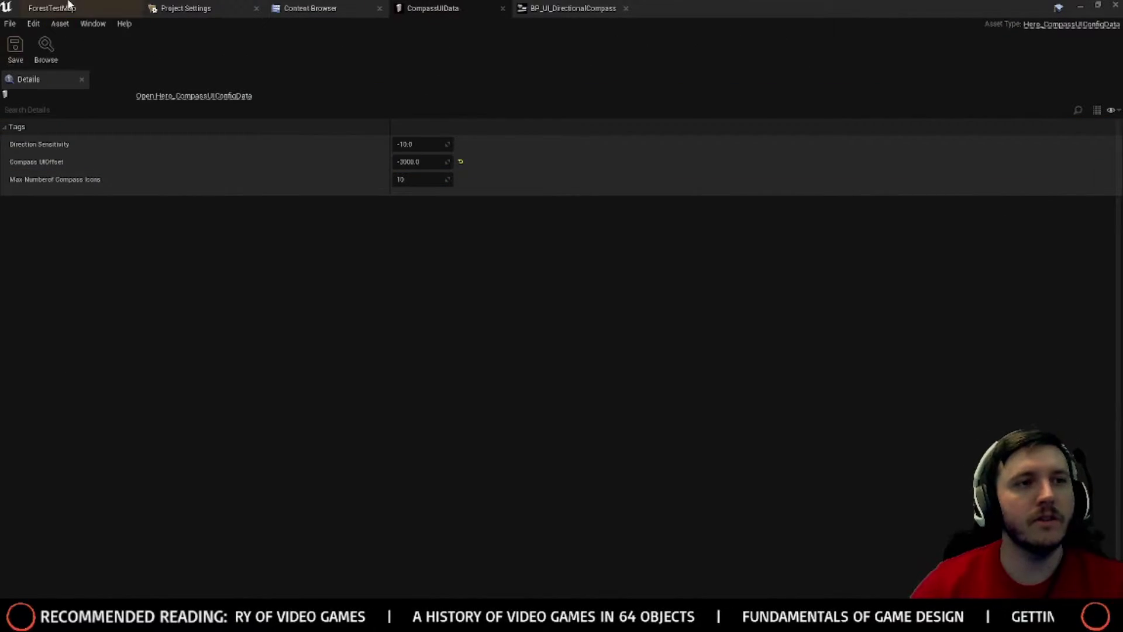
left_click(65, 7)
left_click(679, 165)
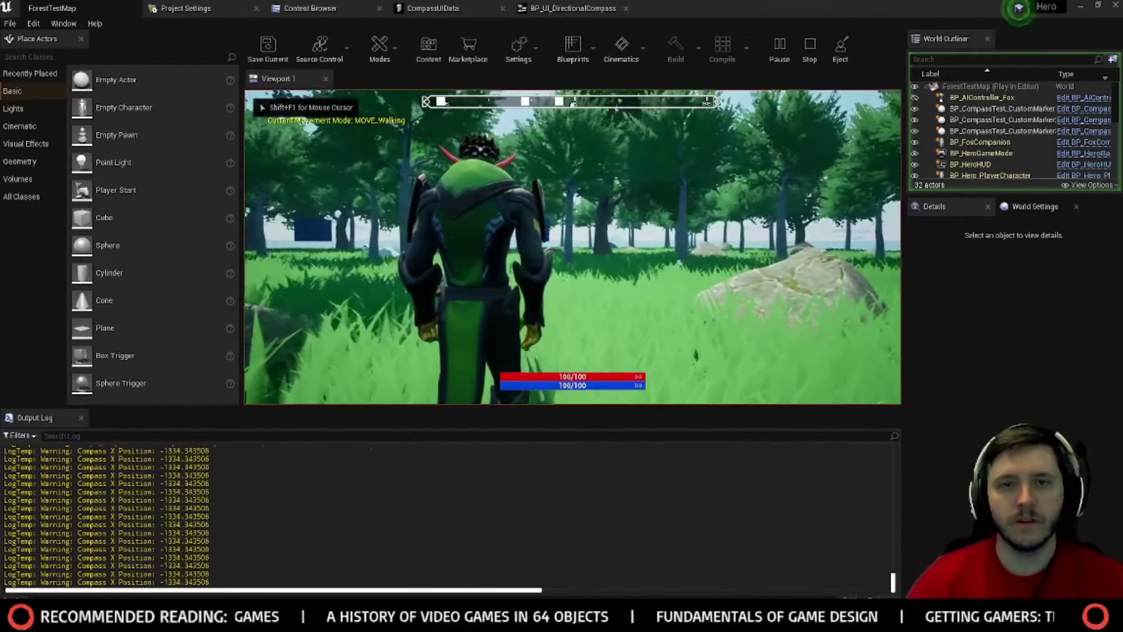
key("Escape")
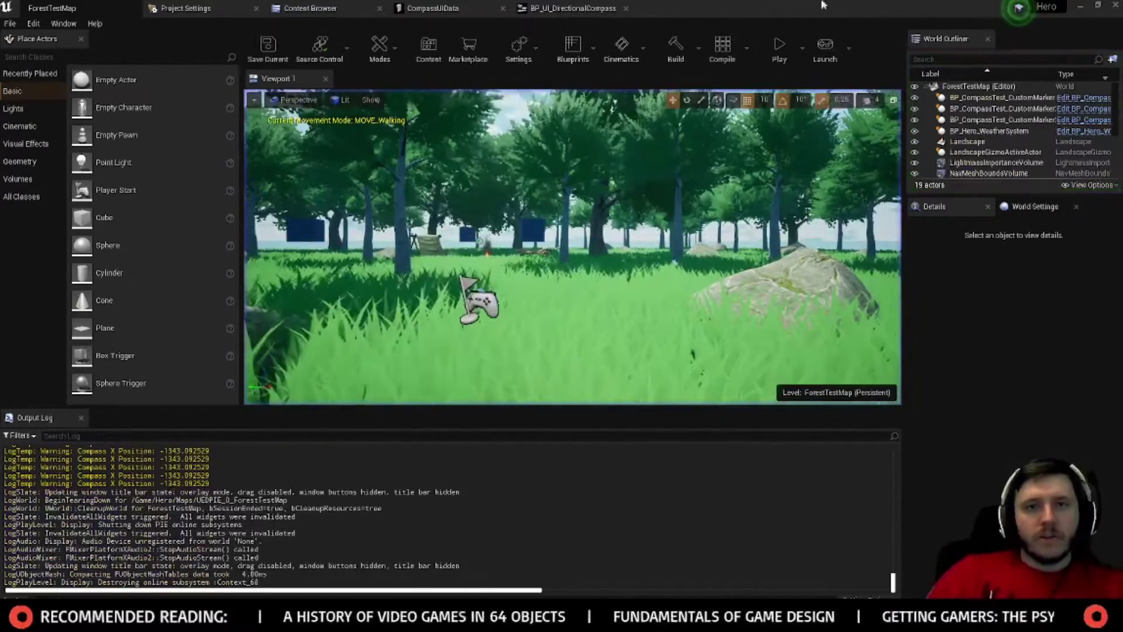
Step: Set the Compass UIOffset to -3100, save CompassUIData, and playtest the compass against the level's markers
left_click(433, 8)
left_click(573, 7)
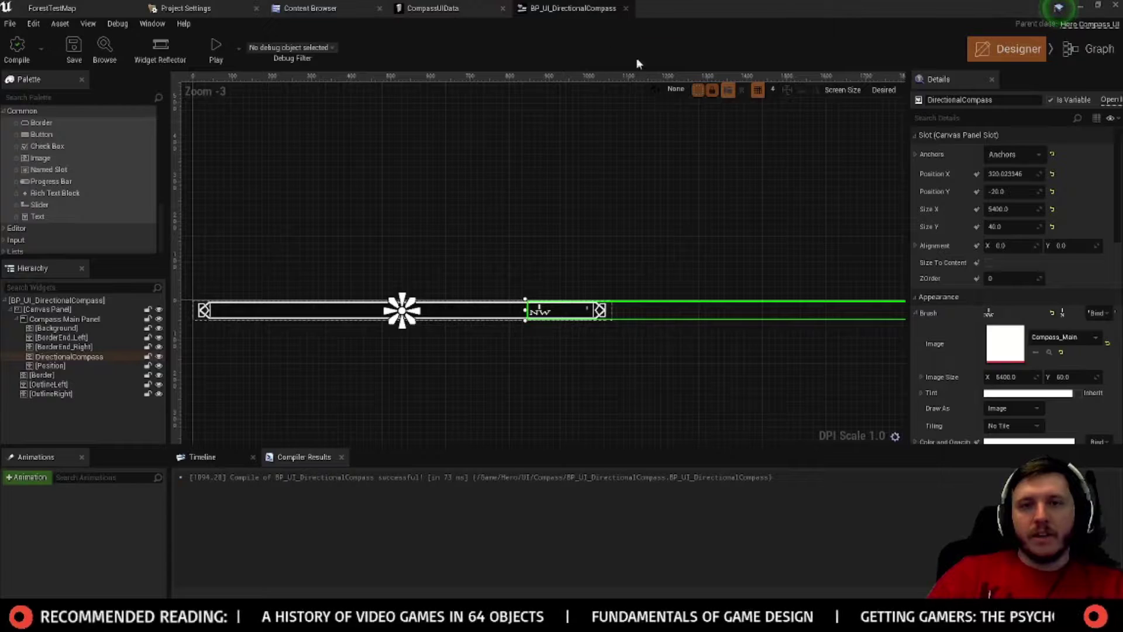
left_click(433, 8)
type("-3100")
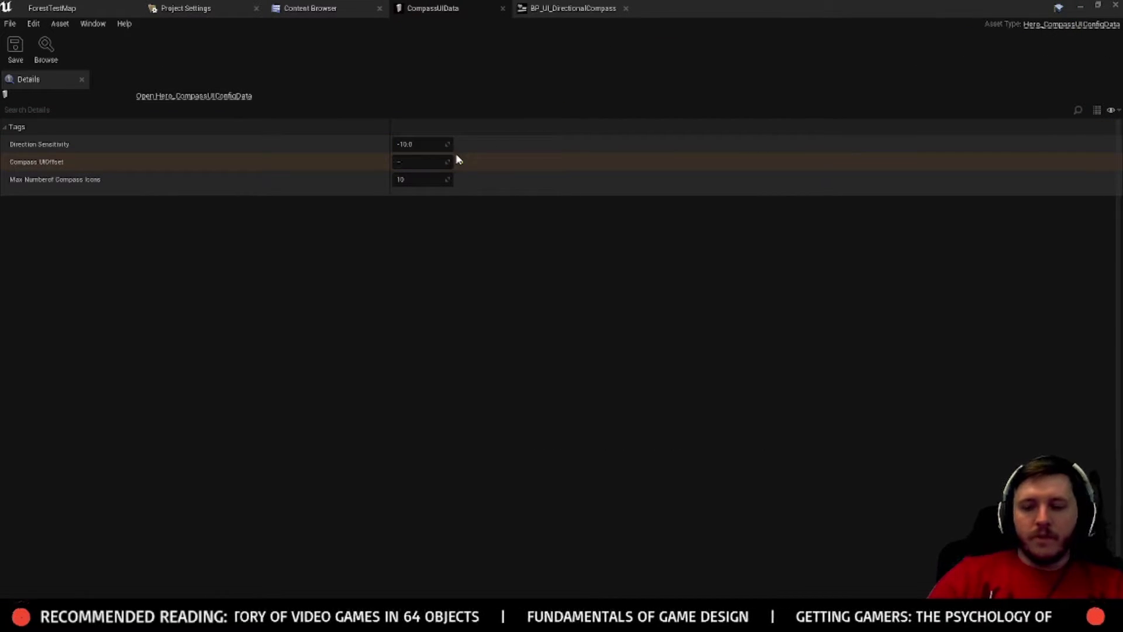
key("Return")
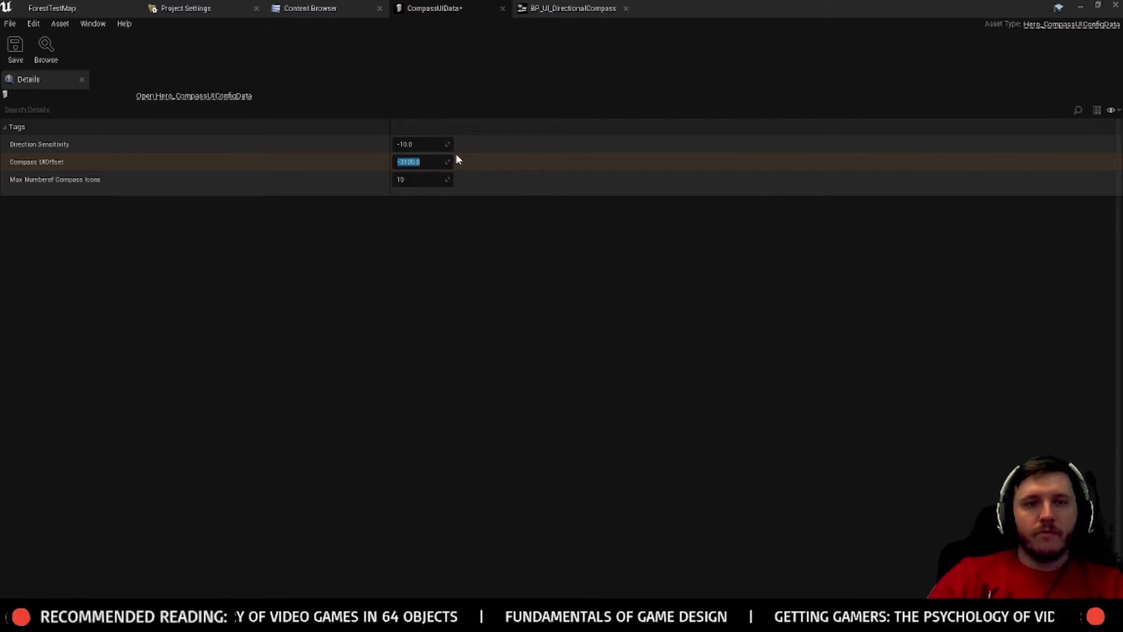
left_click(19, 57)
left_click(52, 8)
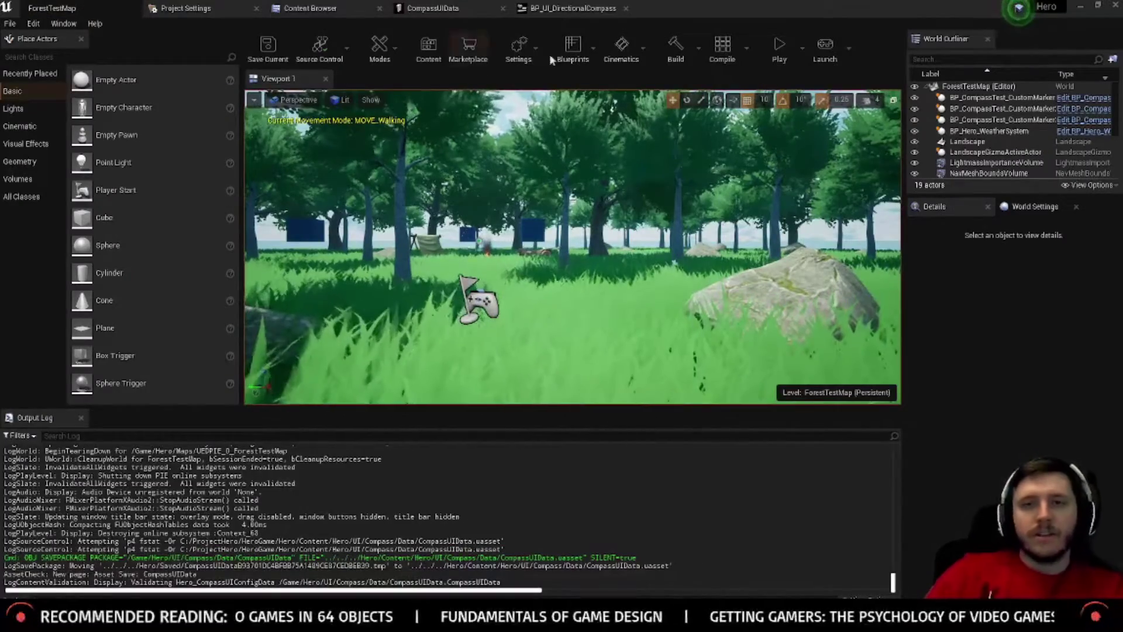
left_click(783, 46)
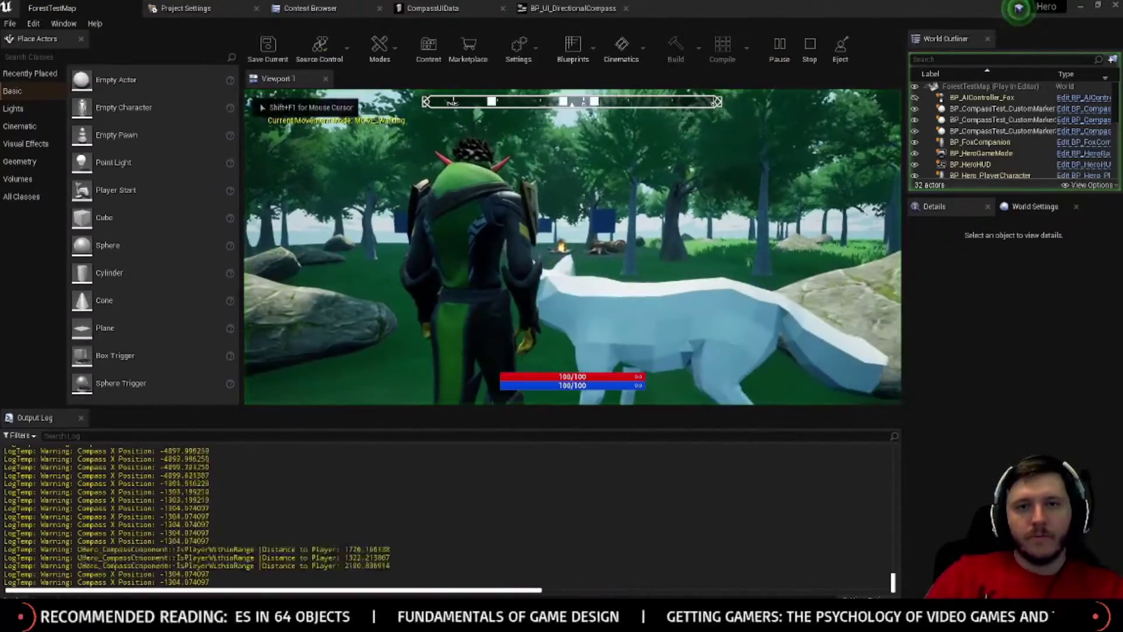
key("Escape")
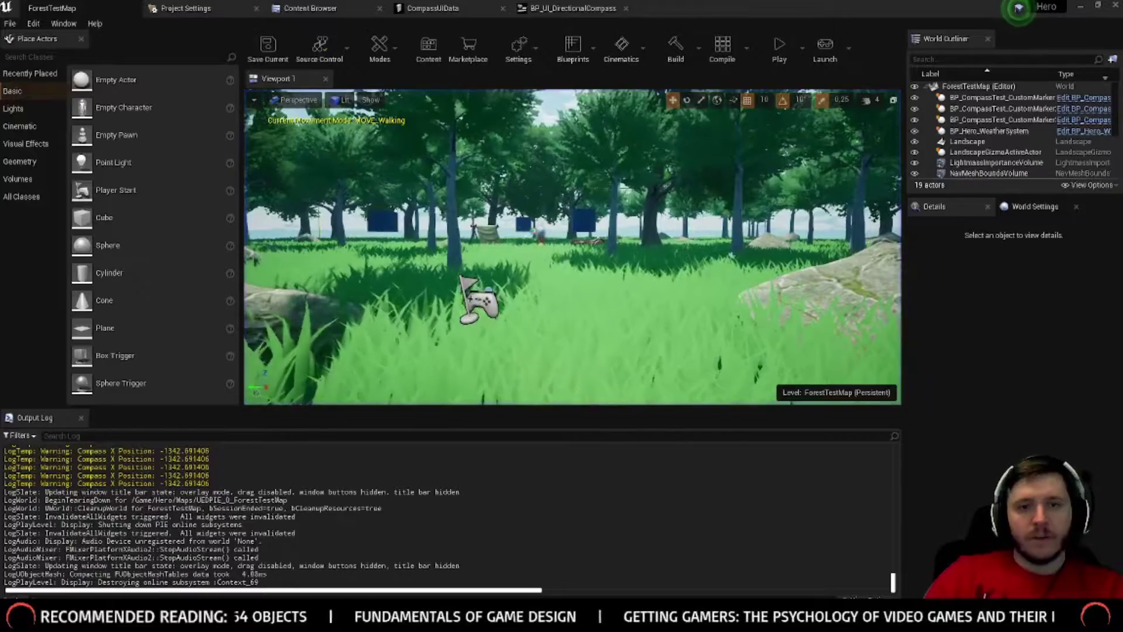
Step: Rotate the PlayerStart actor in ForestTestMap to about 0° around Z, and playtest the compass while walking in different directions
left_click(482, 302)
key("e")
mouse_move(515, 315)
left_mouse_down()
mouse_move(477, 318)
mouse_move(498, 318)
left_mouse_up()
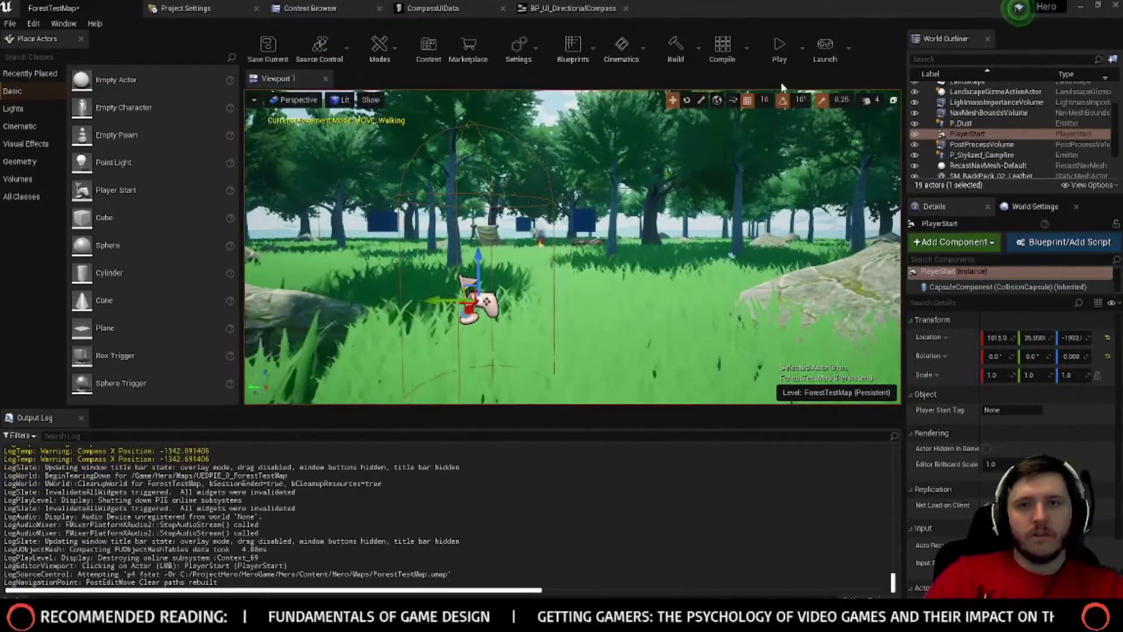
left_click(779, 50)
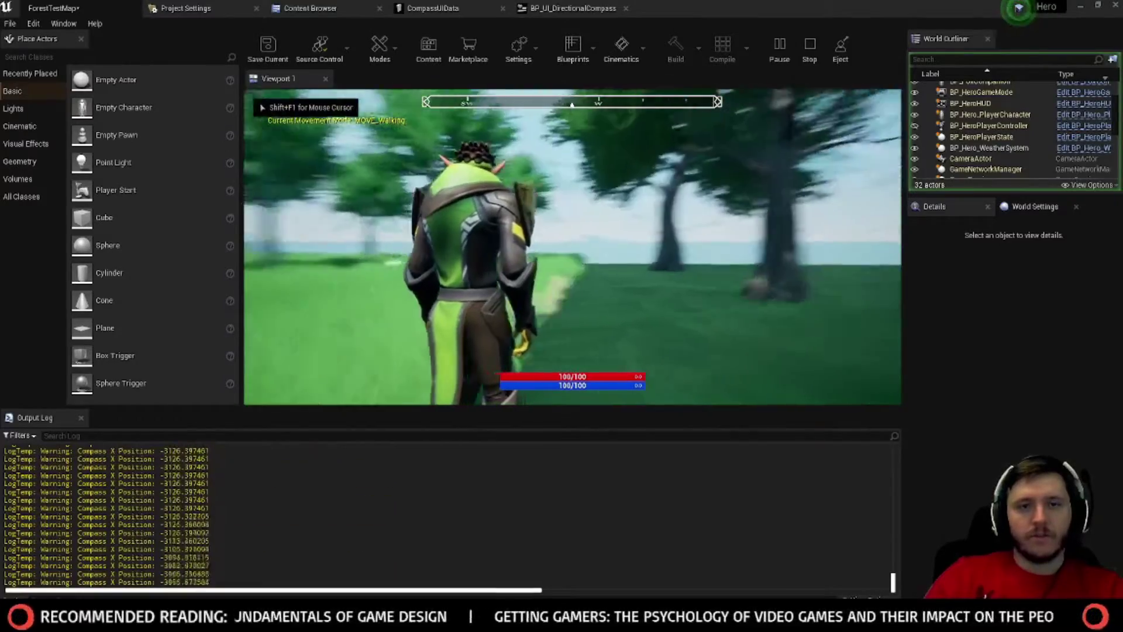
key("w")
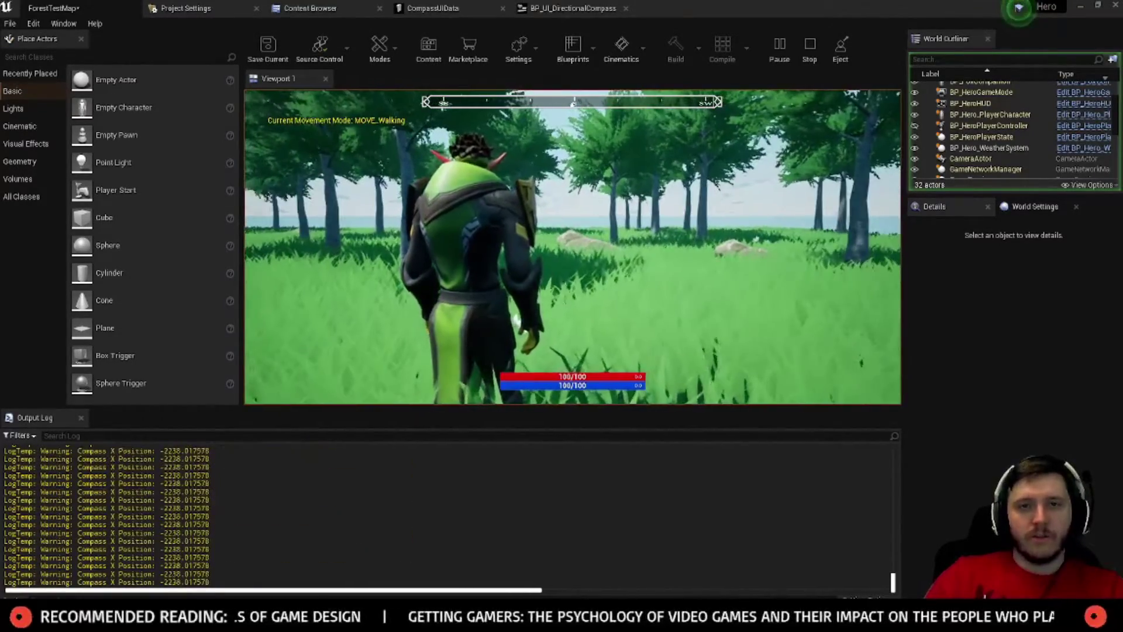
key("w")
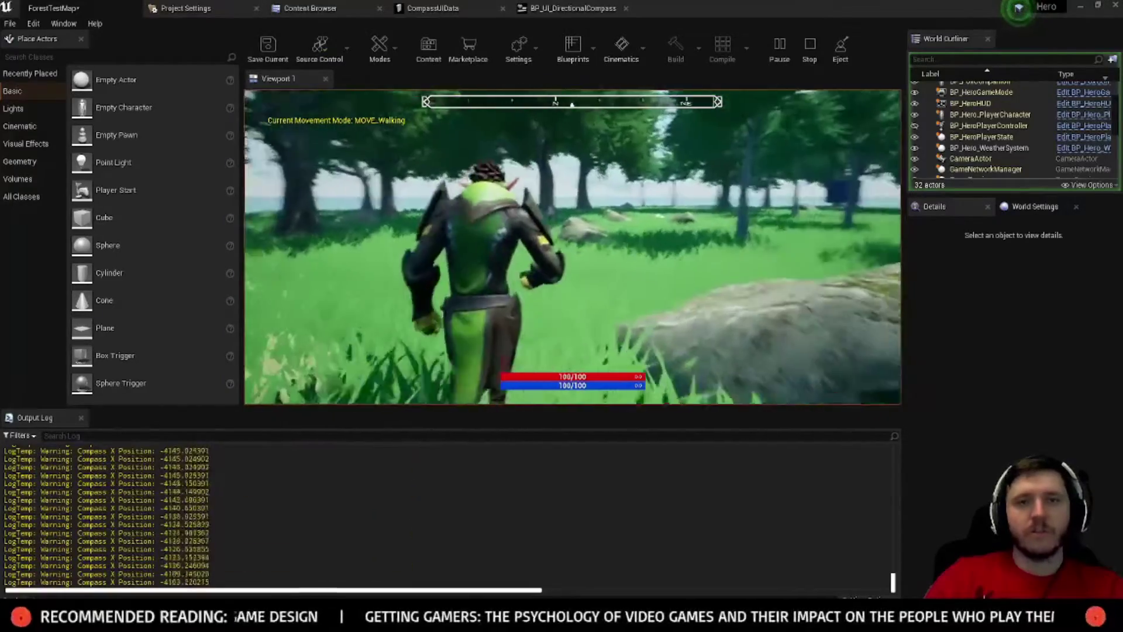
key("Escape")
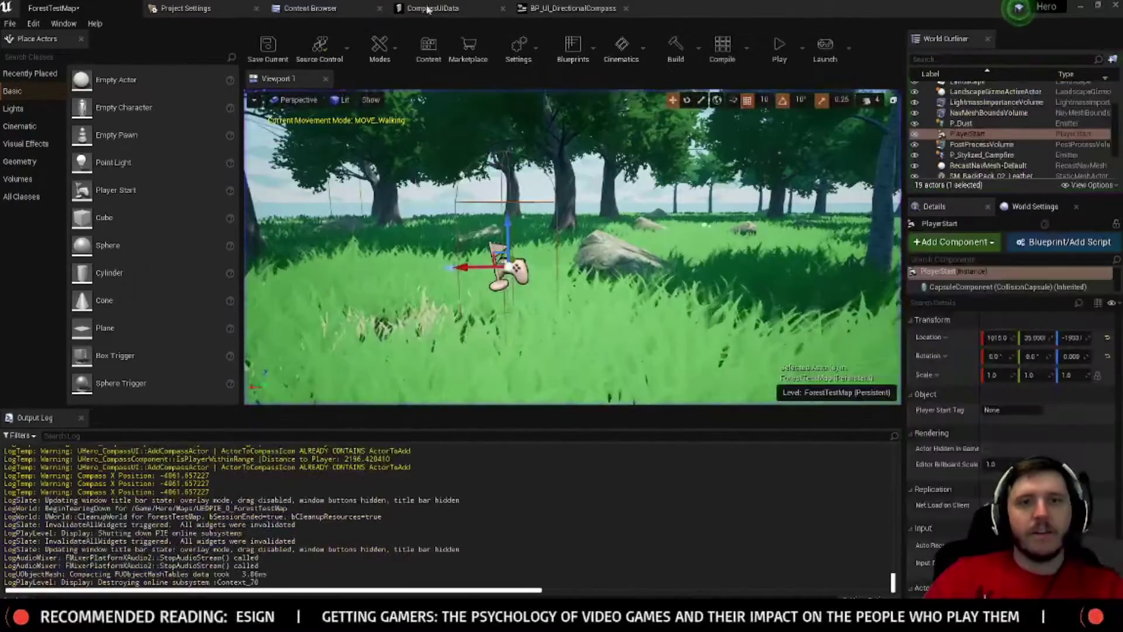
Step: Review the offset in CompassUIData and briefly playtest ForestTestMap to check the compass
left_click(433, 8)
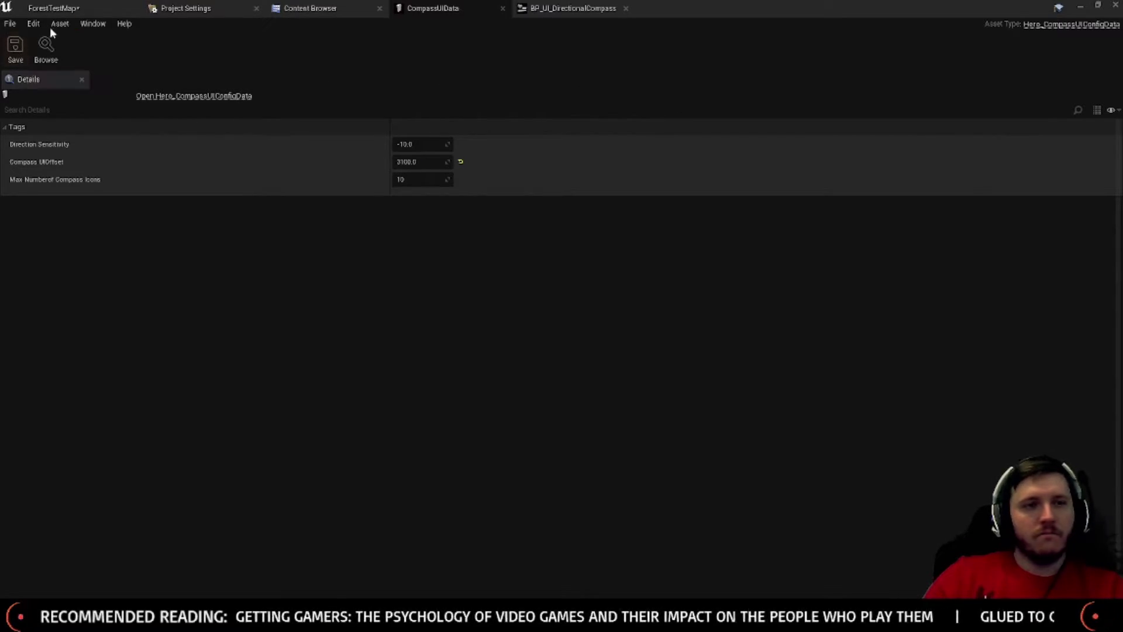
left_click(53, 8)
key("alt+p")
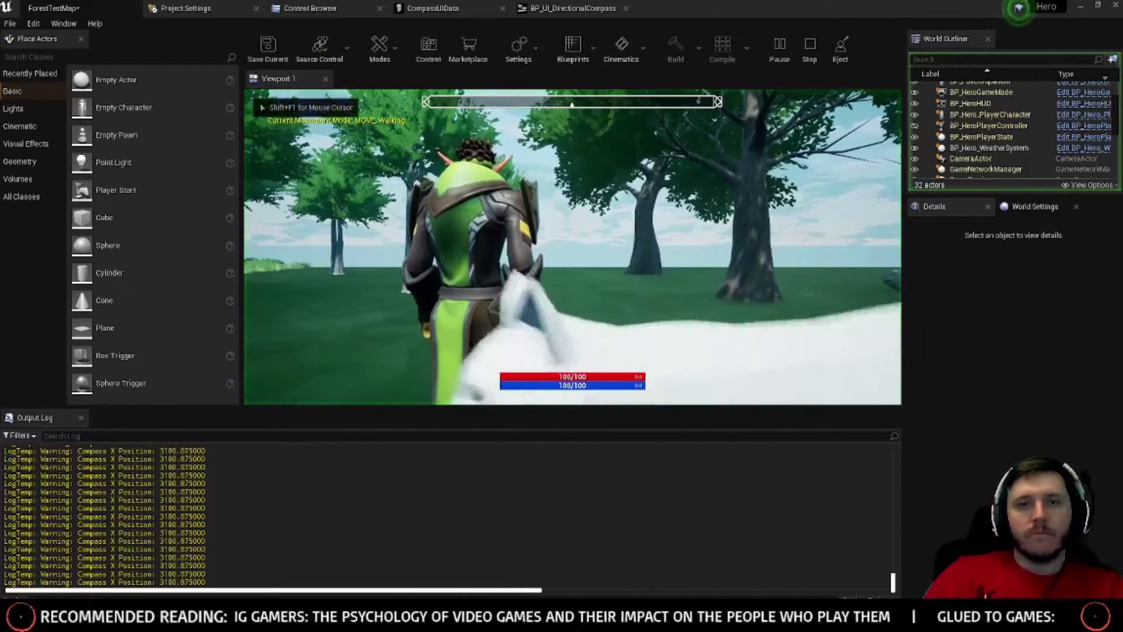
key("Escape")
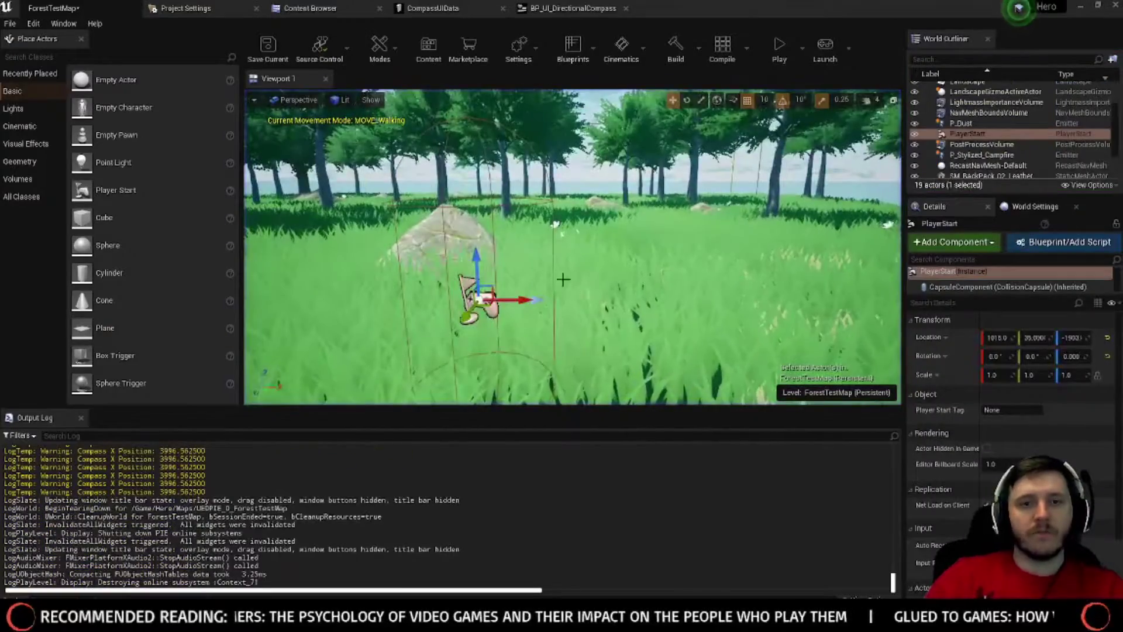
Step: Rotate the PlayerStart actor to about -179° around Z, save ForestTestMap, and playtest the compass headings
key("e")
left_click_drag(550, 266, 445, 296)
key("w")
key("ctrl+s")
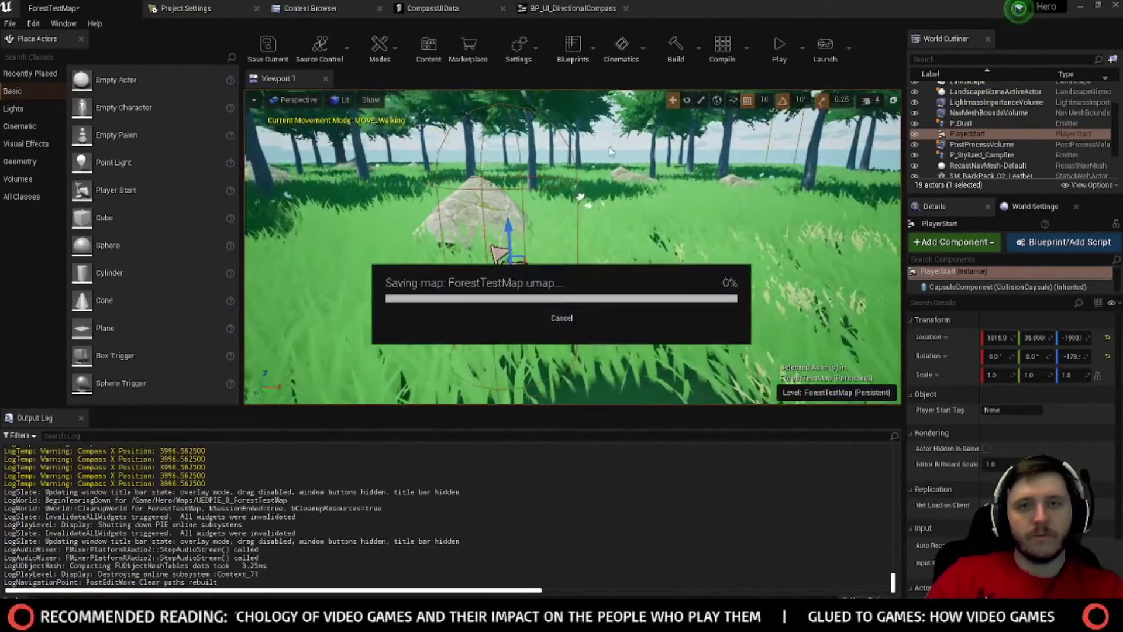
left_click(780, 45)
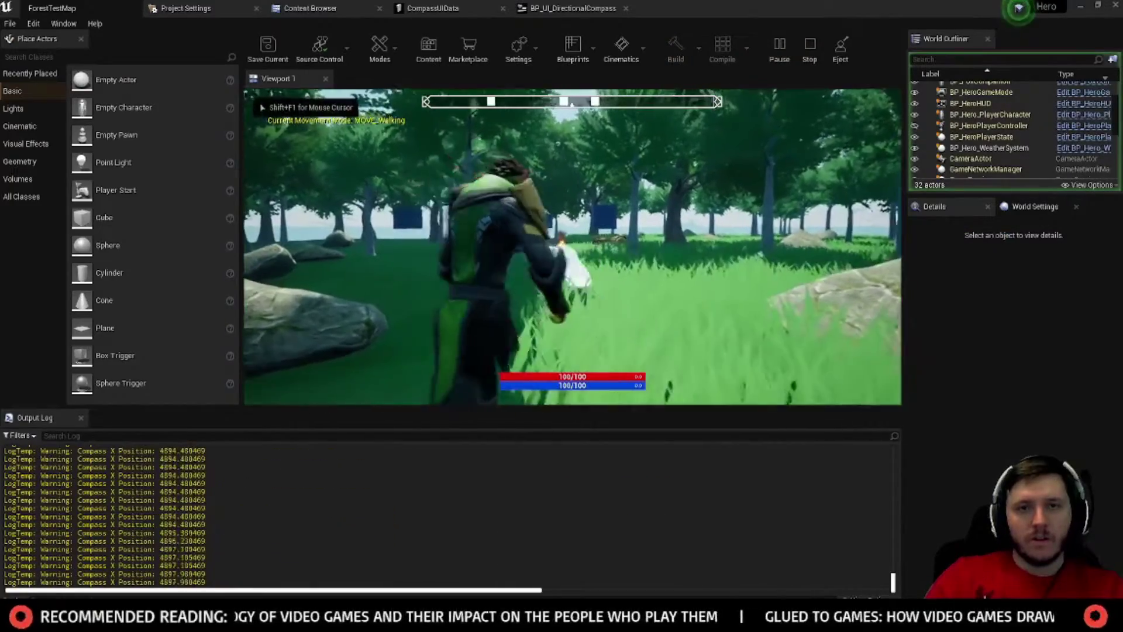
key("w")
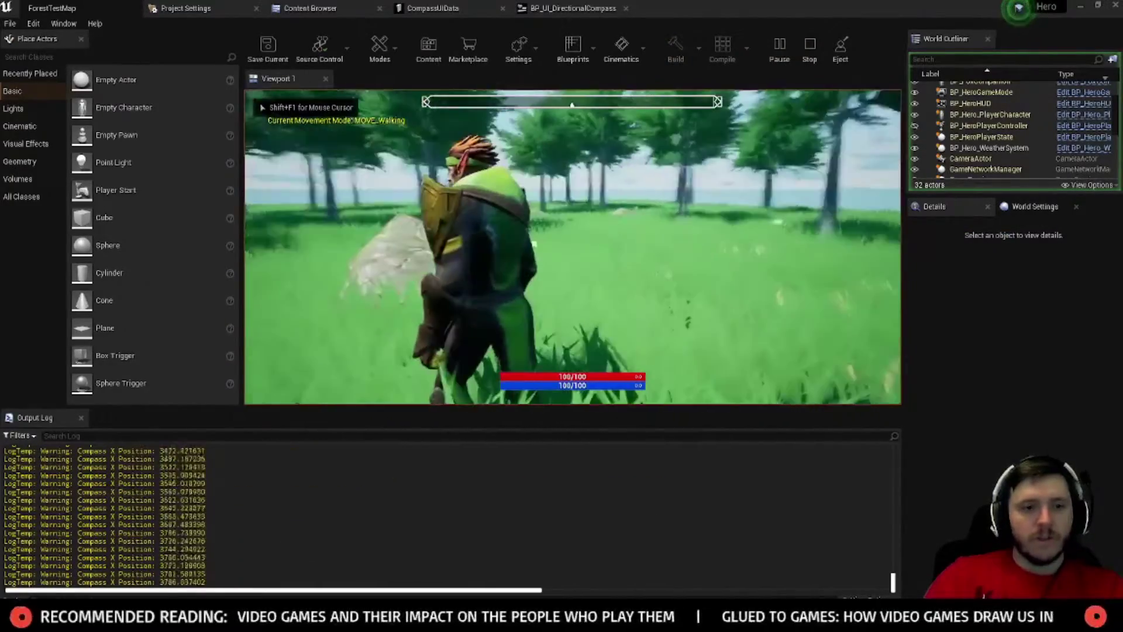
key("Escape")
Step: Set the Compass UIOffset to 100 in CompassUIData, save it, and playtest the compass from the rotated PlayerStart
left_click(550, 7)
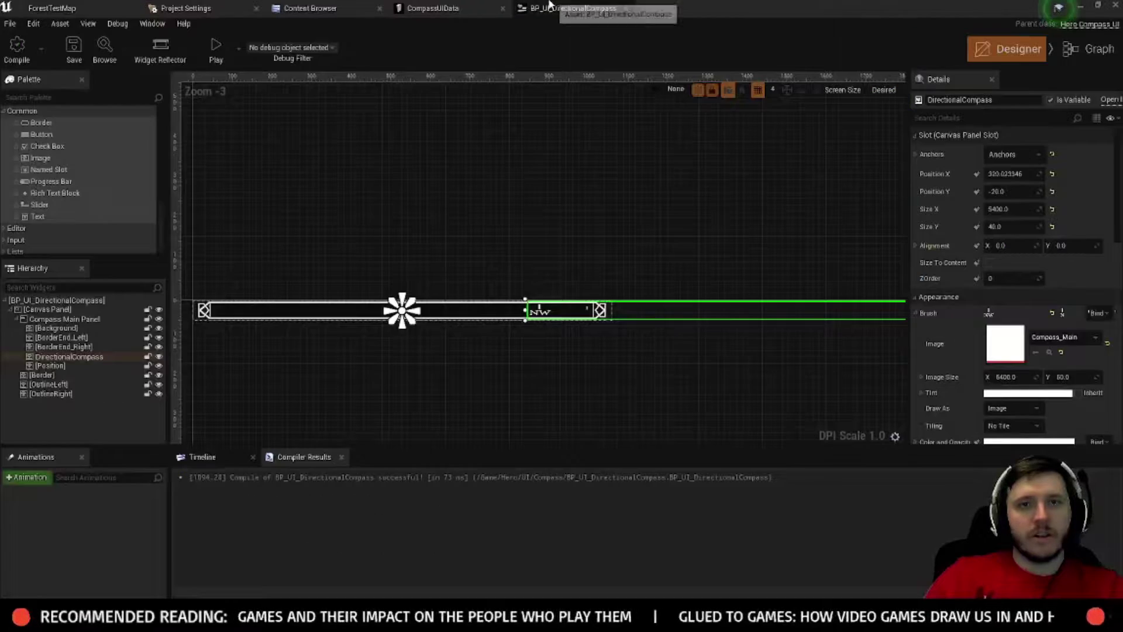
left_click(444, 7)
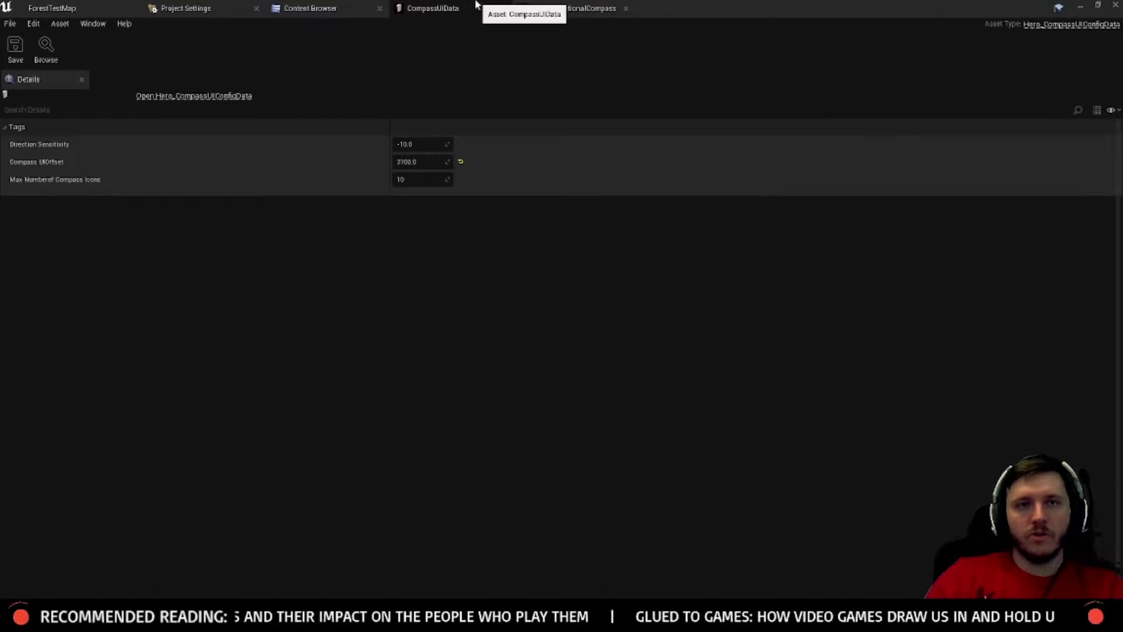
left_click(420, 161)
type("100")
key("Return")
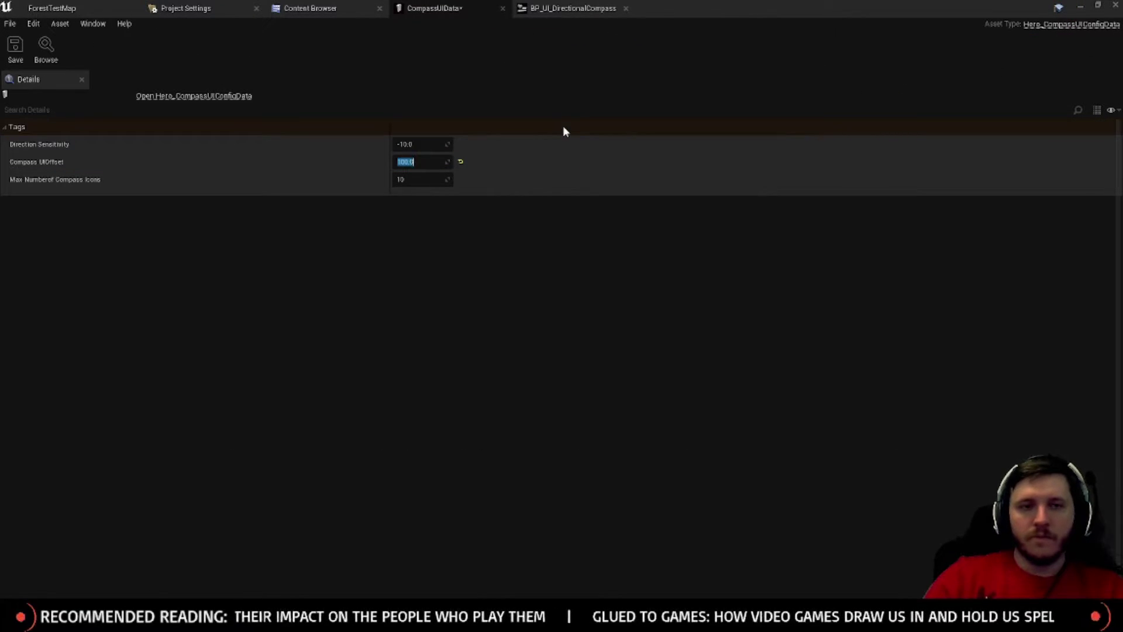
left_click(17, 47)
left_click(52, 8)
left_click(771, 41)
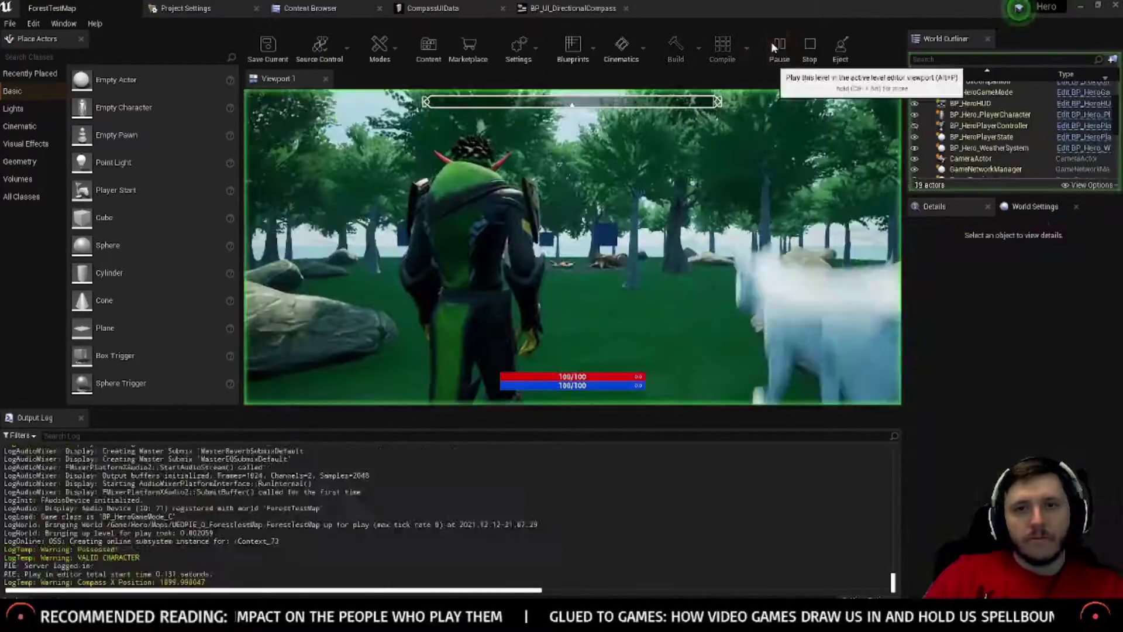
key("w")
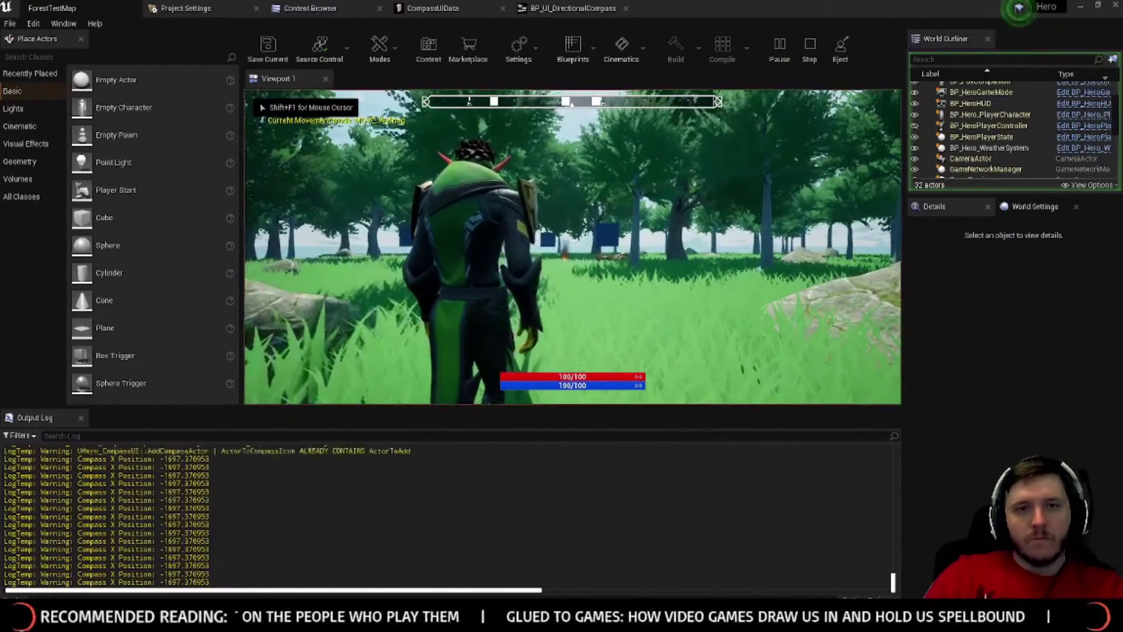
key("Escape")
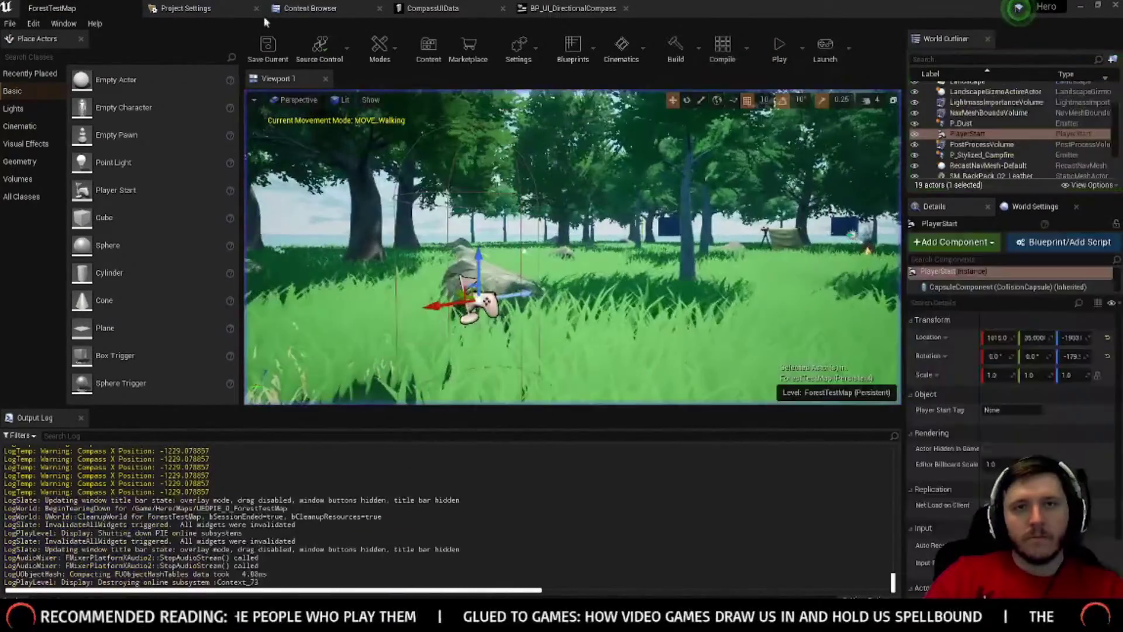
Step: Set the Compass UIOffset to -1000, save CompassUIData, and playtest the compass while turning the character
left_click(474, 10)
type("-10")
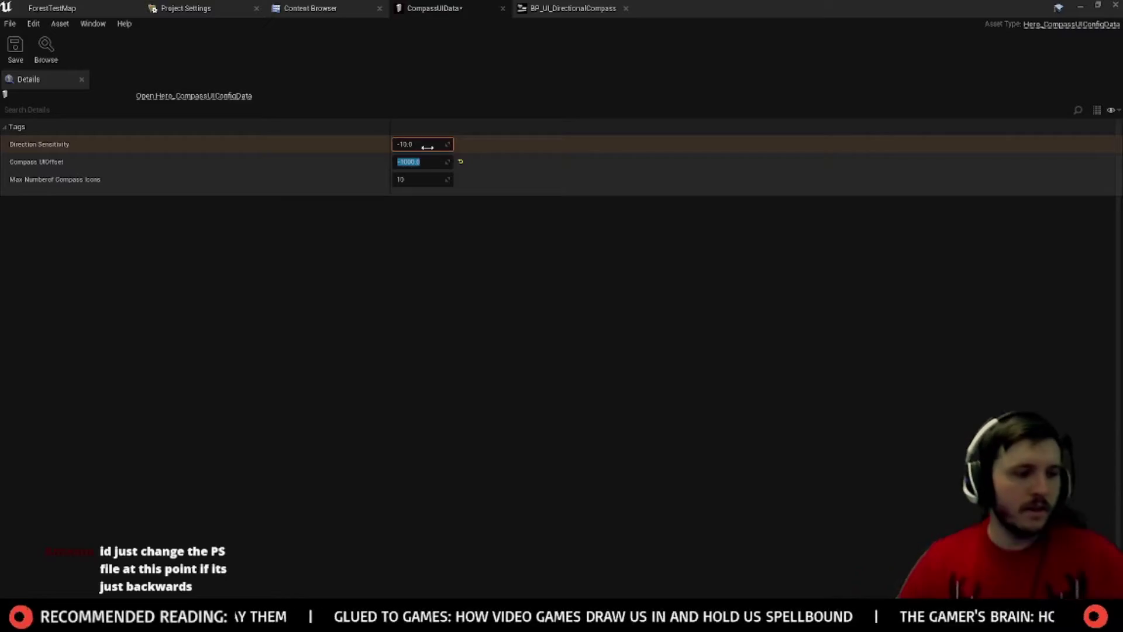
left_click(79, 5)
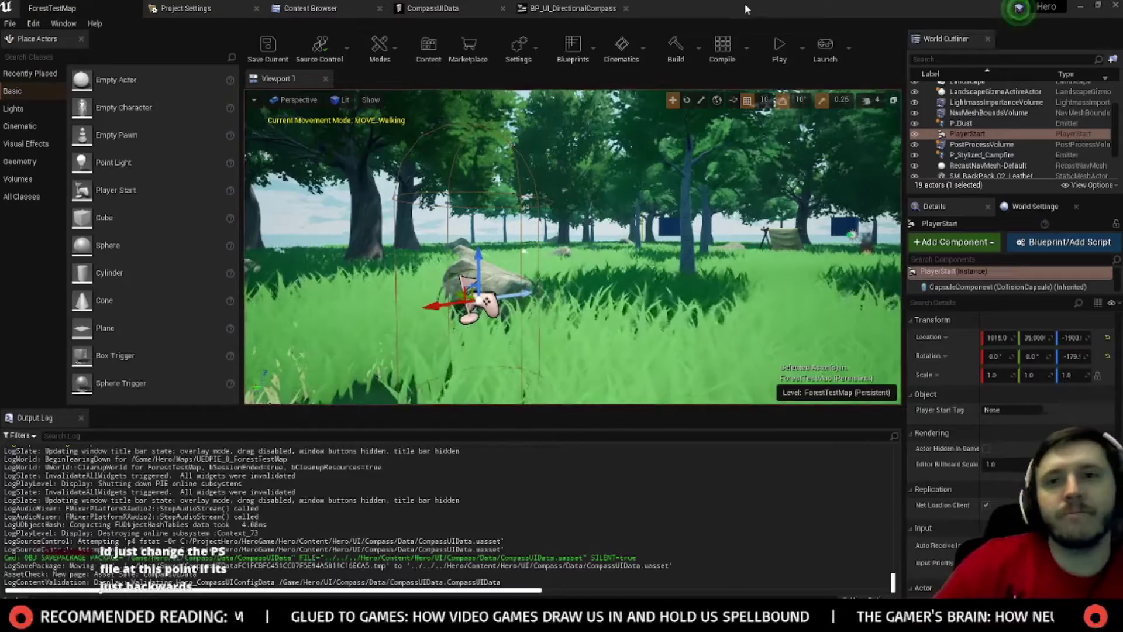
left_click(780, 53)
left_click(711, 117)
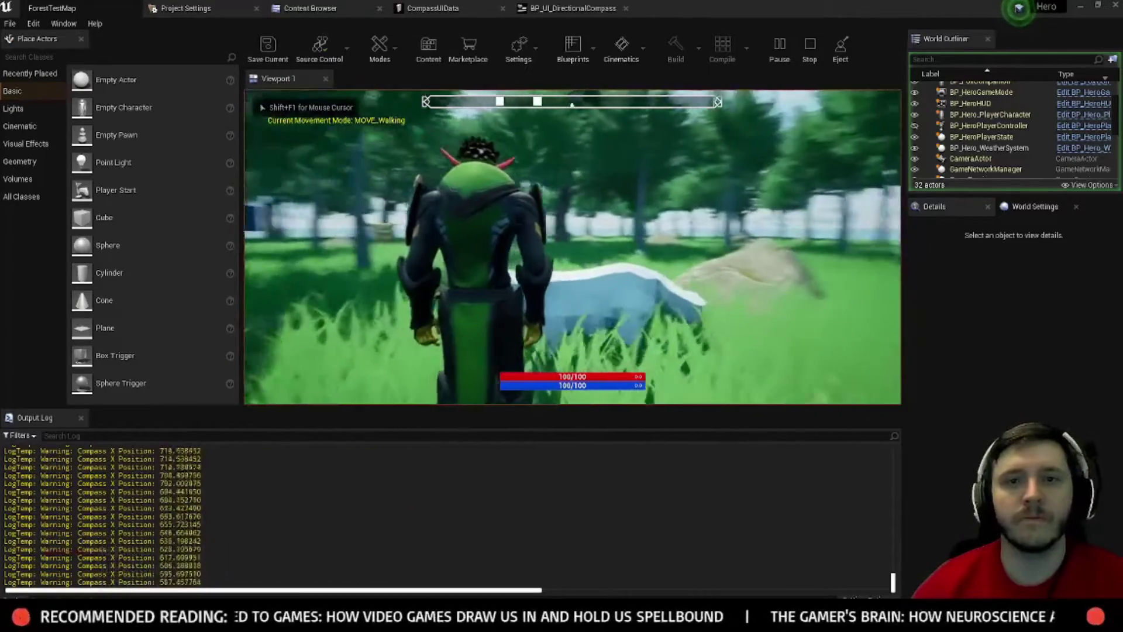
key("Escape")
Step: Set the Compass UIOffset to -3100 and save CompassUIData
left_click(433, 8)
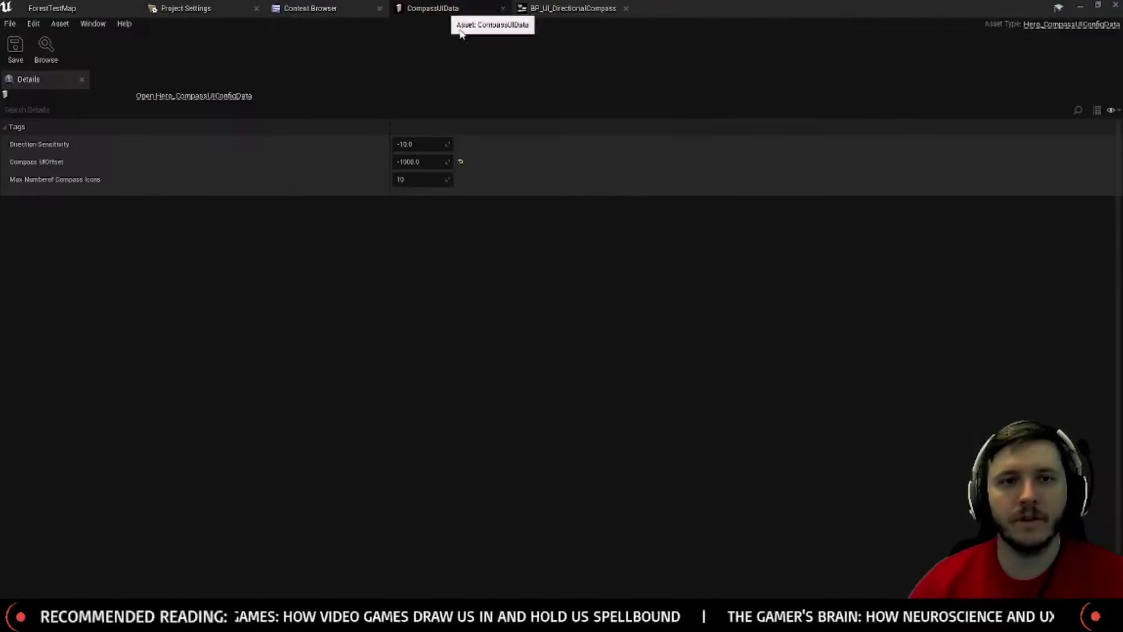
left_click(426, 159)
type("-300")
key("Return")
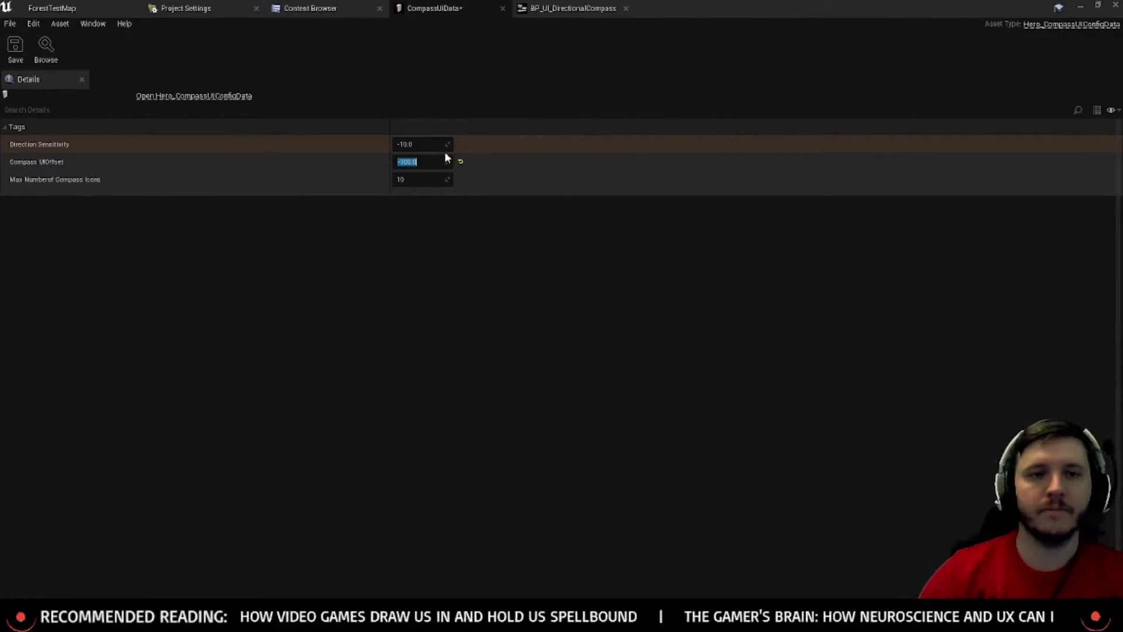
type("-3100")
key("Return")
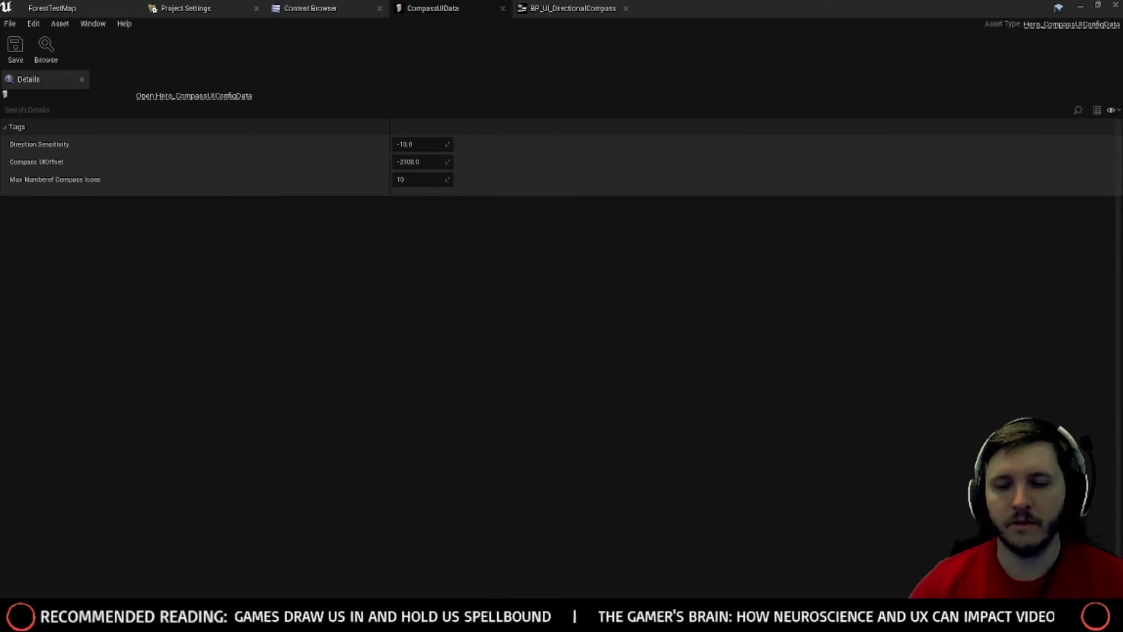
Step: Switch to Photoshop and, in Compass.psd, hide the Directional Text Smart Object group and show the Directional Text group
key("alt+Tab")
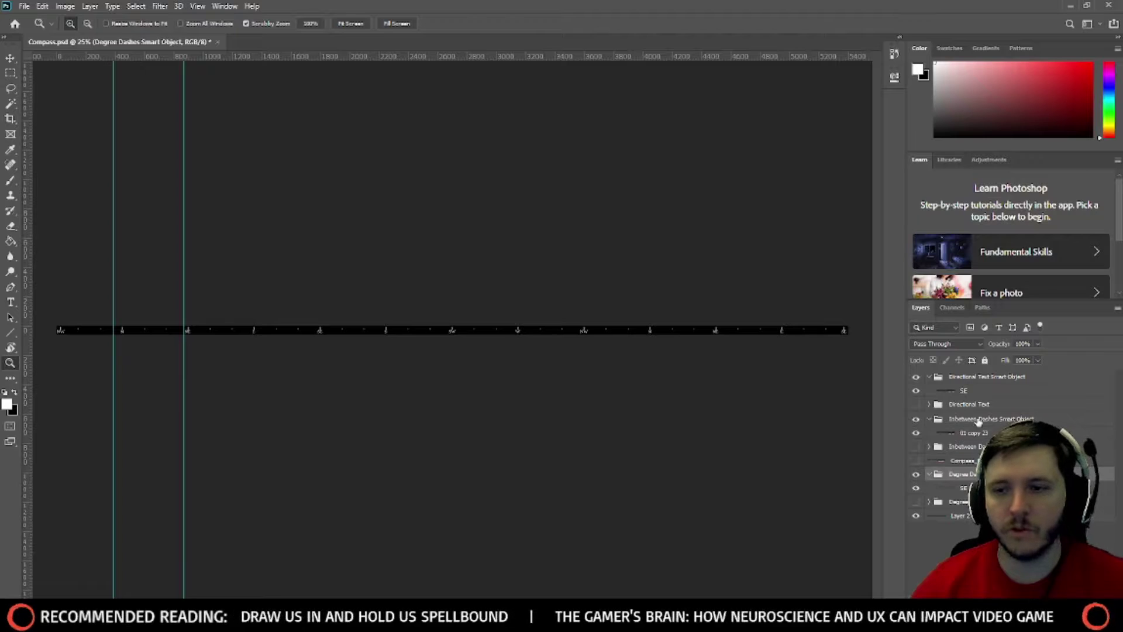
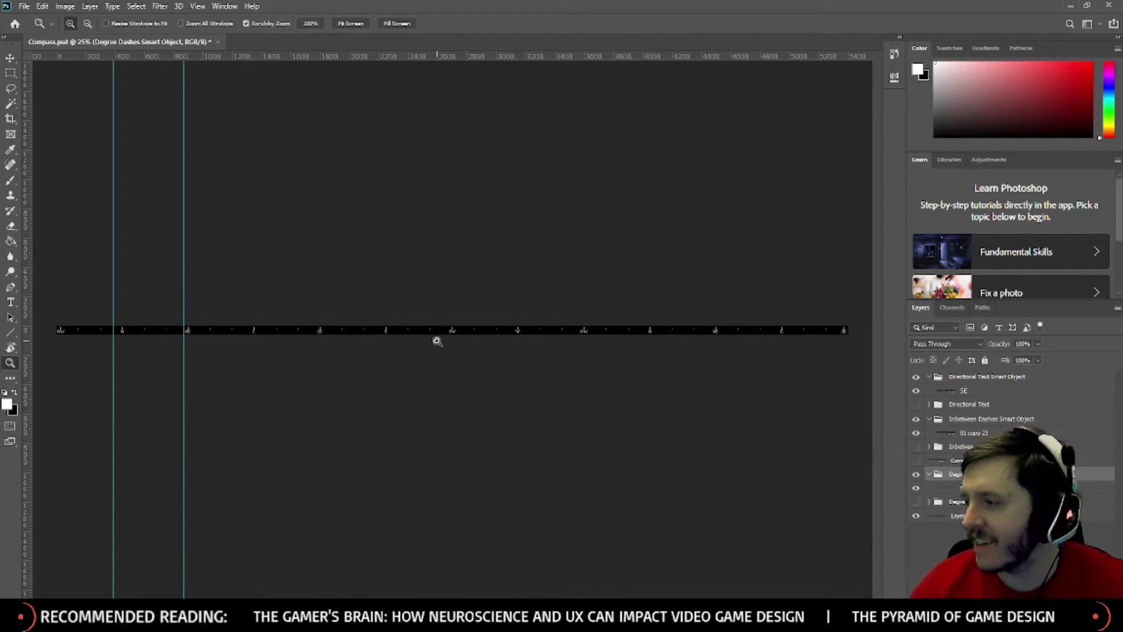
left_click_drag(437, 341, 448, 340)
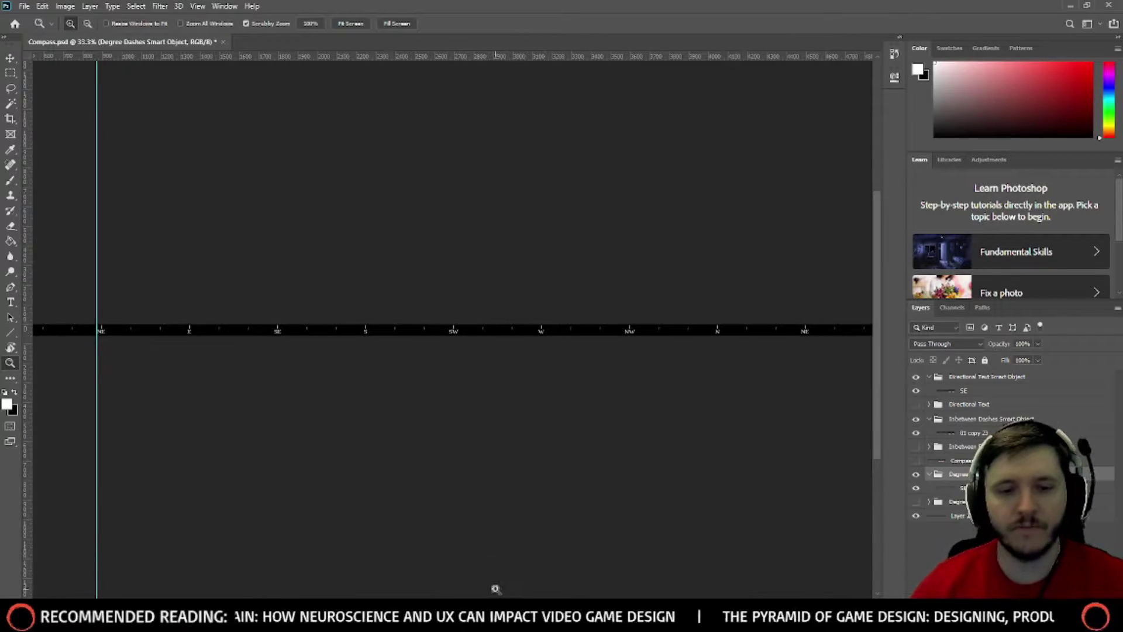
scroll(495, 592, "left", 10)
scroll(351, 596, "right", 6)
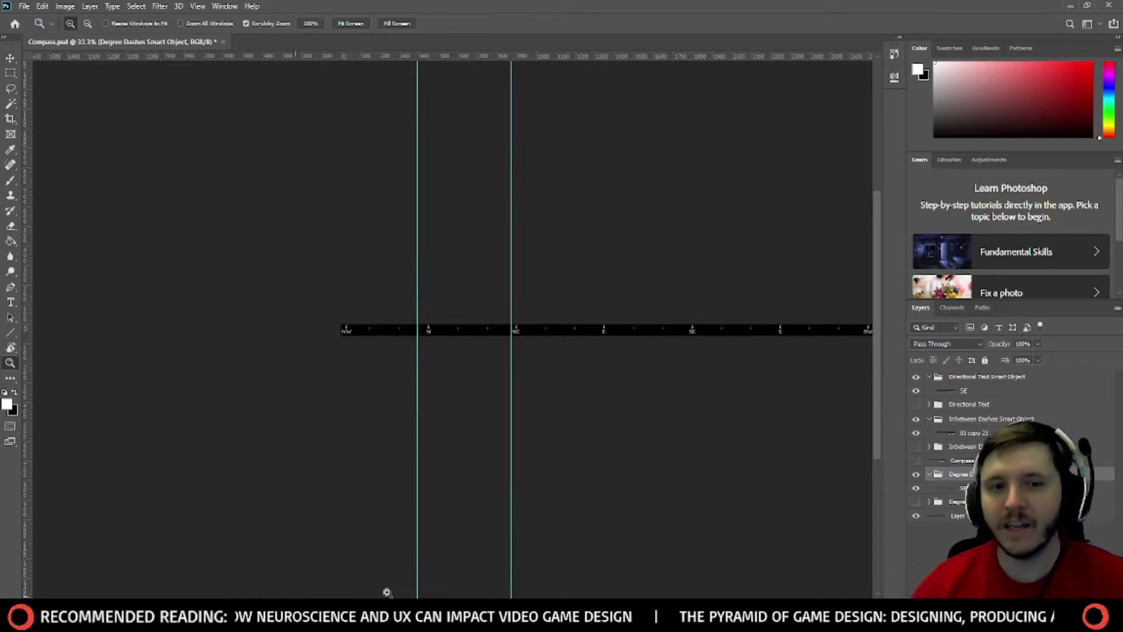
left_click(329, 328)
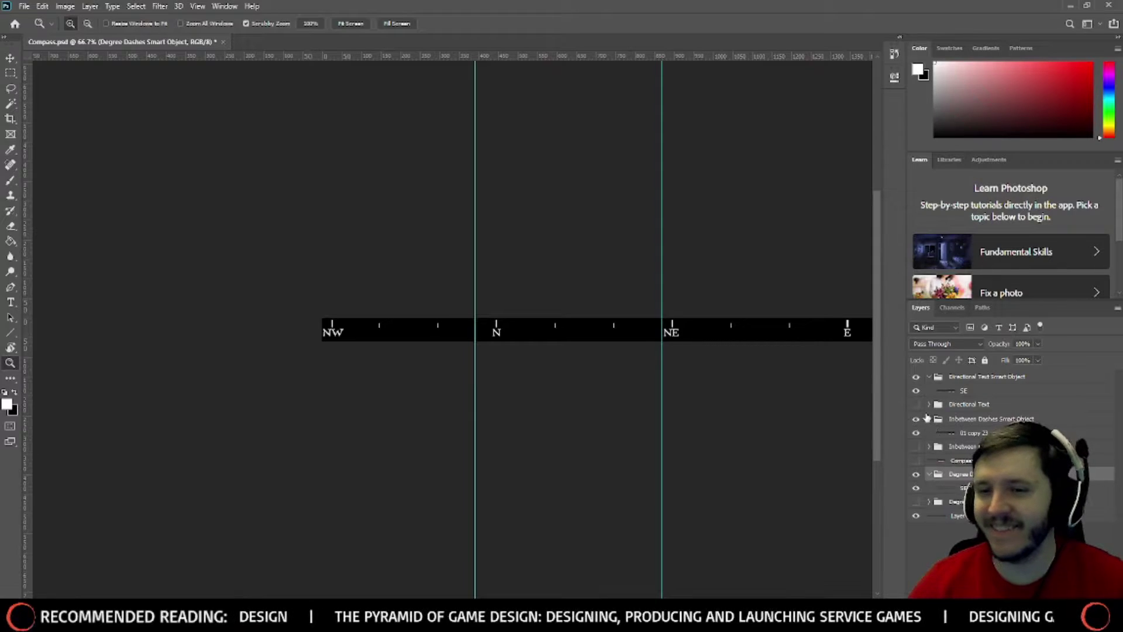
left_click(917, 386)
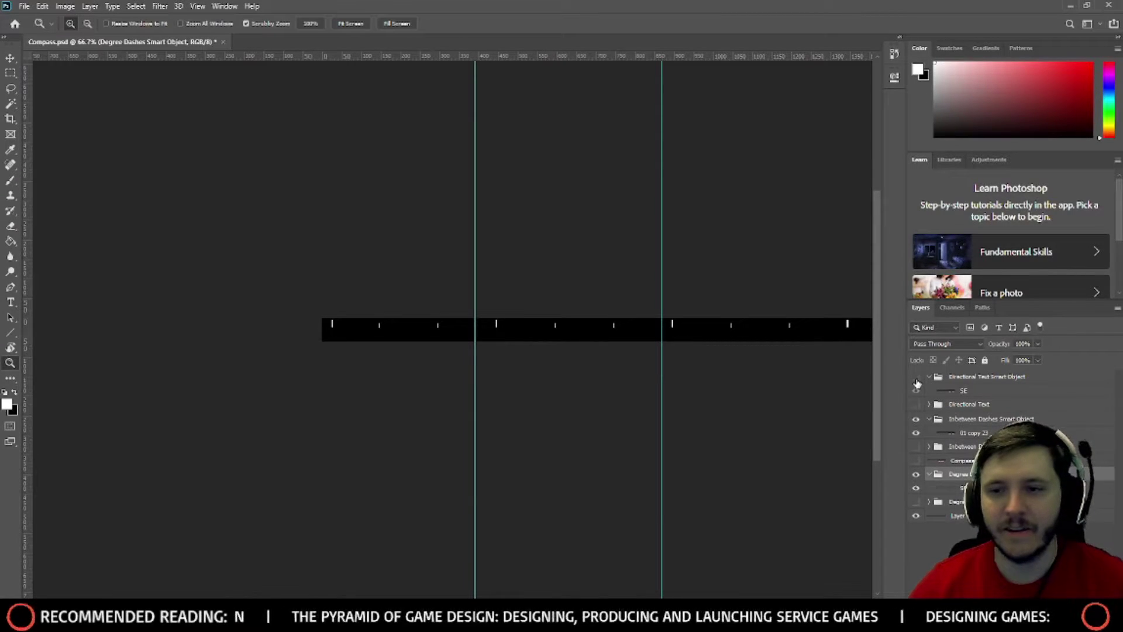
left_click(916, 404)
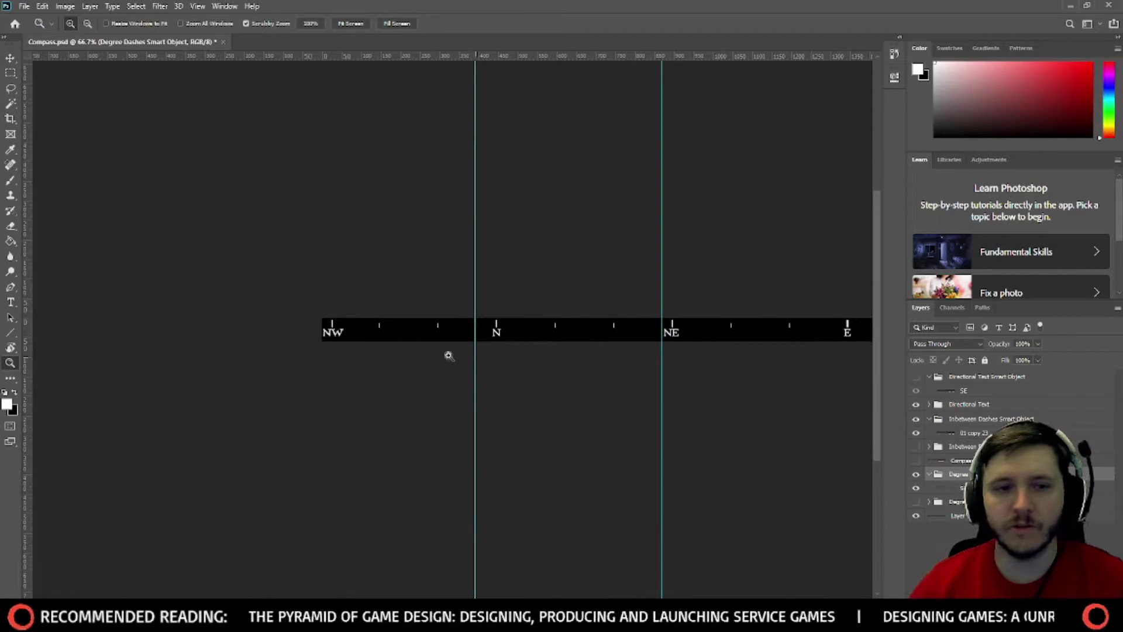
Step: Expand the Directional Text group to reveal its text layers, and delete the Directional Text Smart Object group
left_click(929, 404)
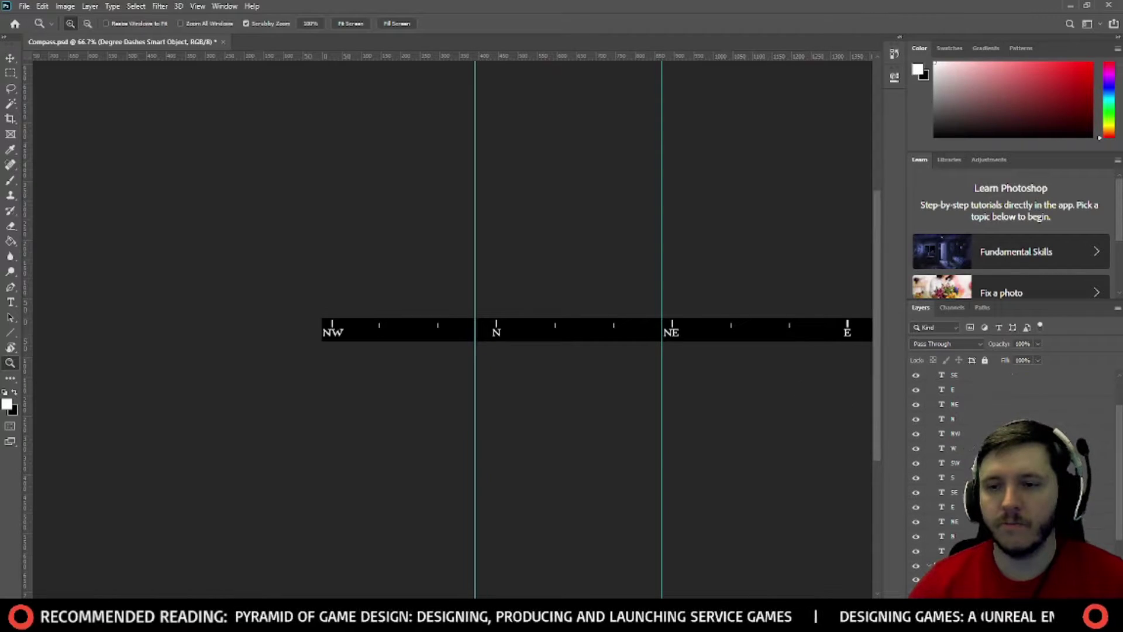
scroll(972, 440, "up", 2)
left_click(982, 379)
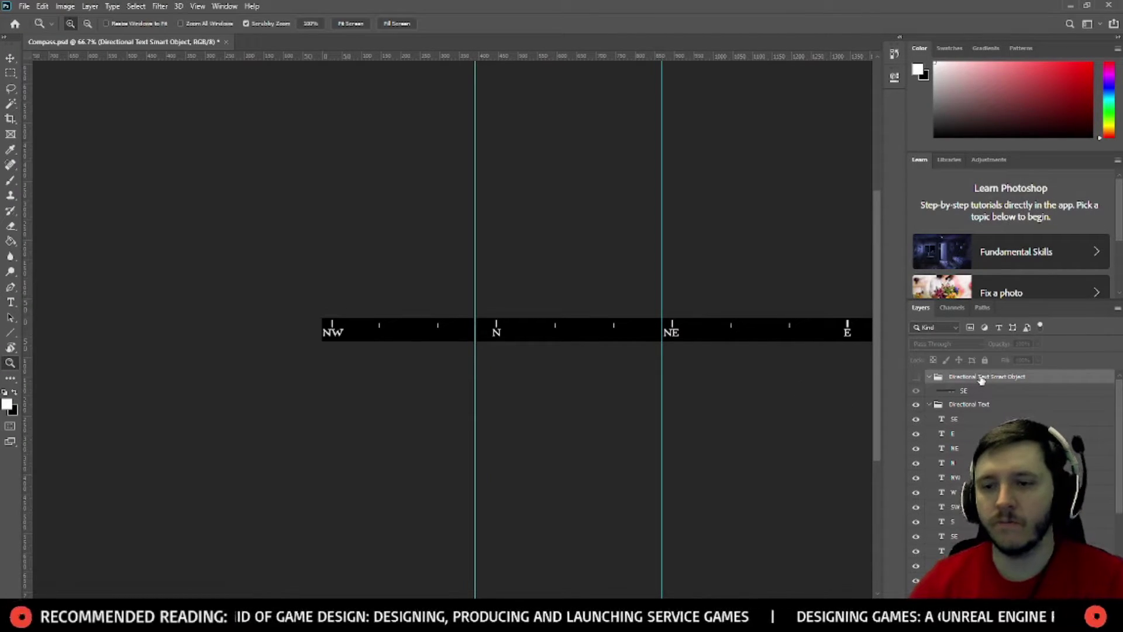
key("Delete")
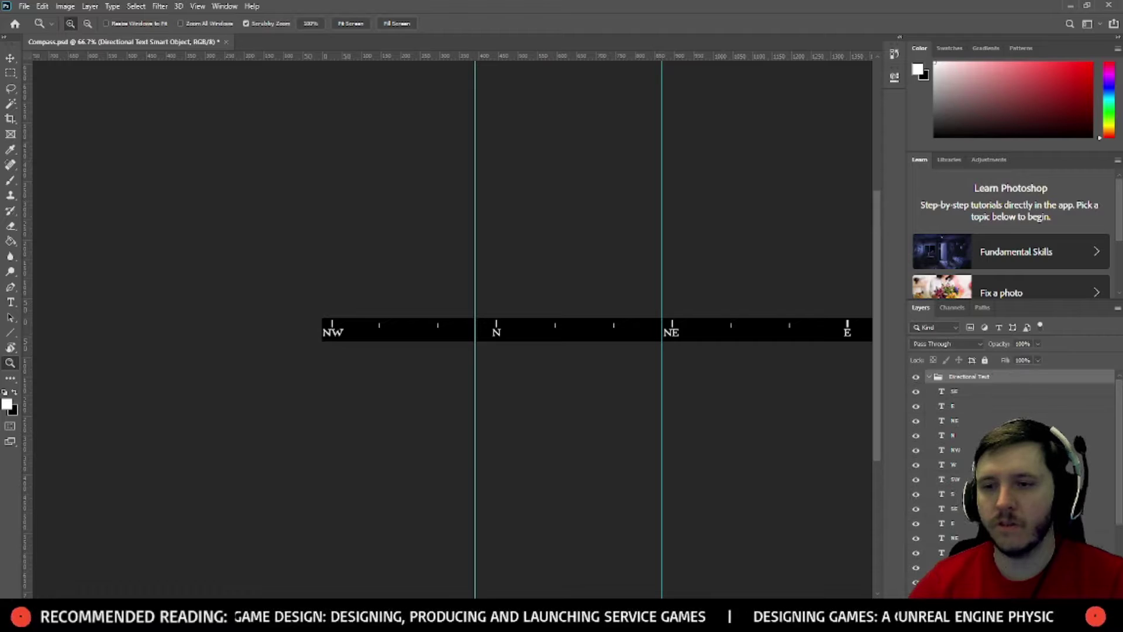
Step: Open the NW text layer at the start of the compass strip for editing
left_click(962, 393)
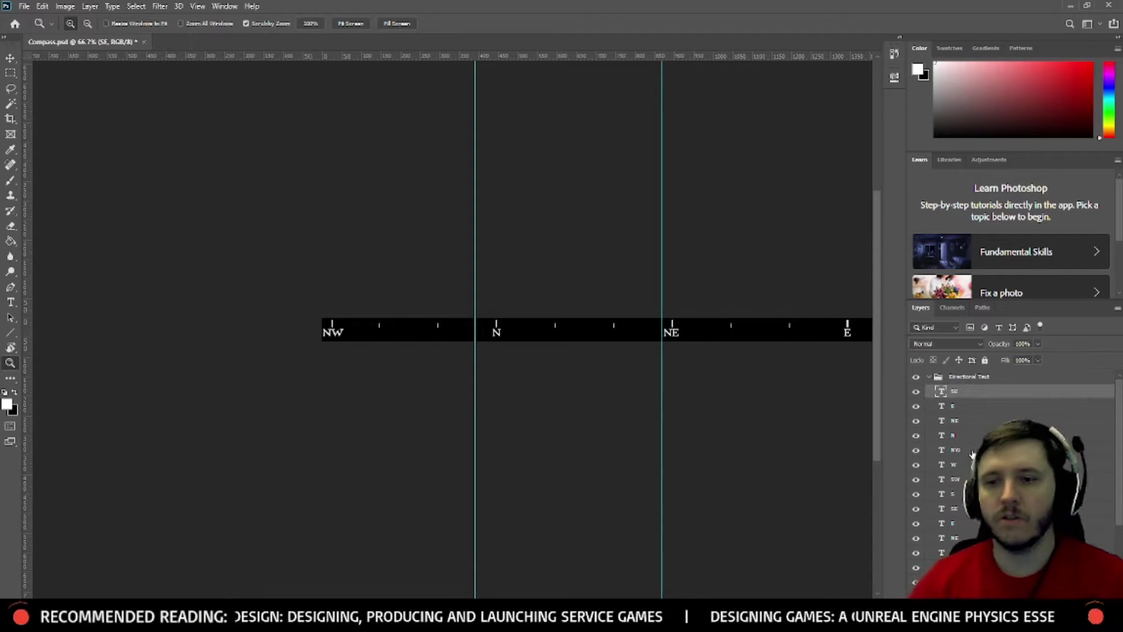
left_click(964, 568)
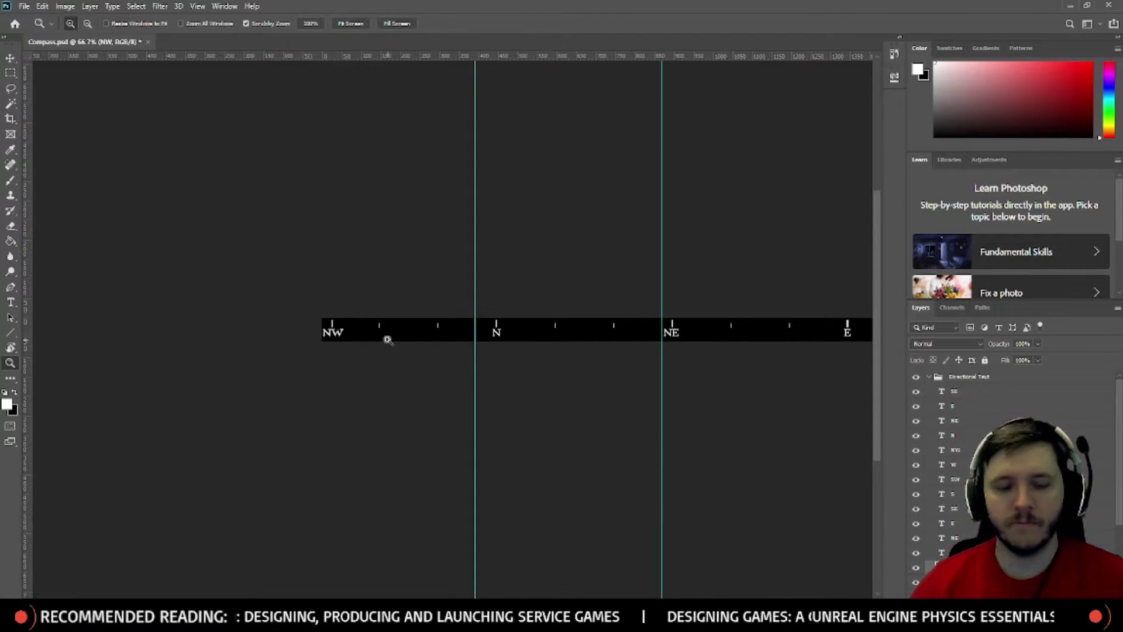
key("t")
left_click(335, 333)
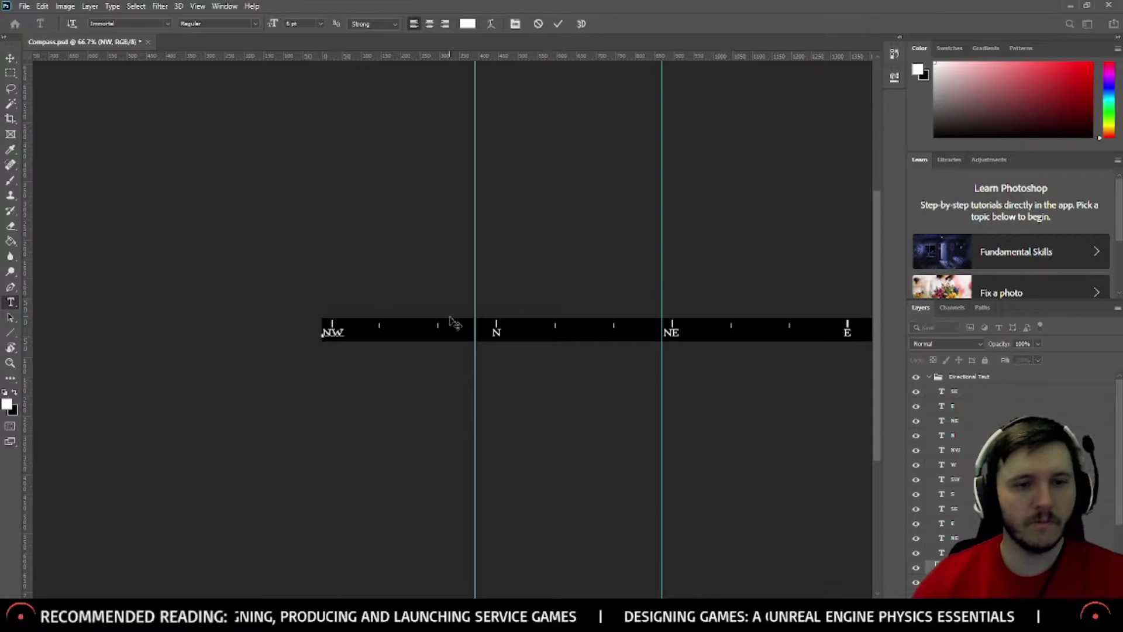